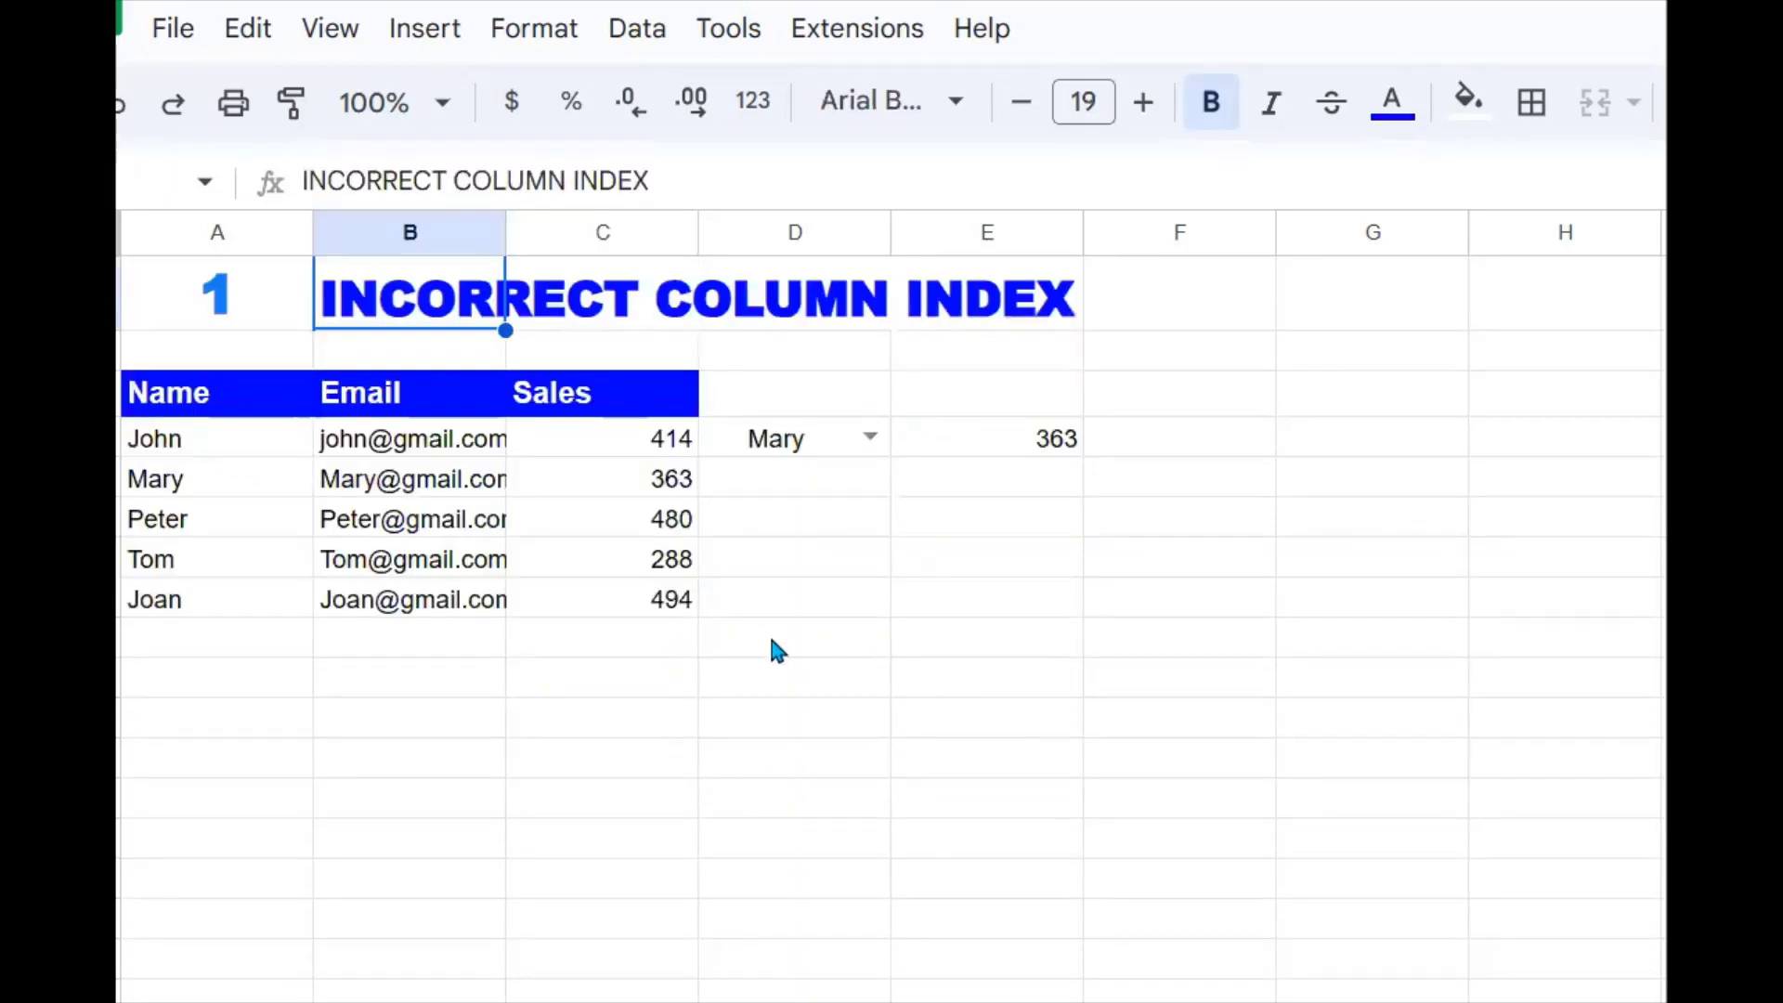
# Clear the existing formula from E4 and begin a new VLOOKUP there with D4 as the search key.
pyautogui.click(1069, 450)
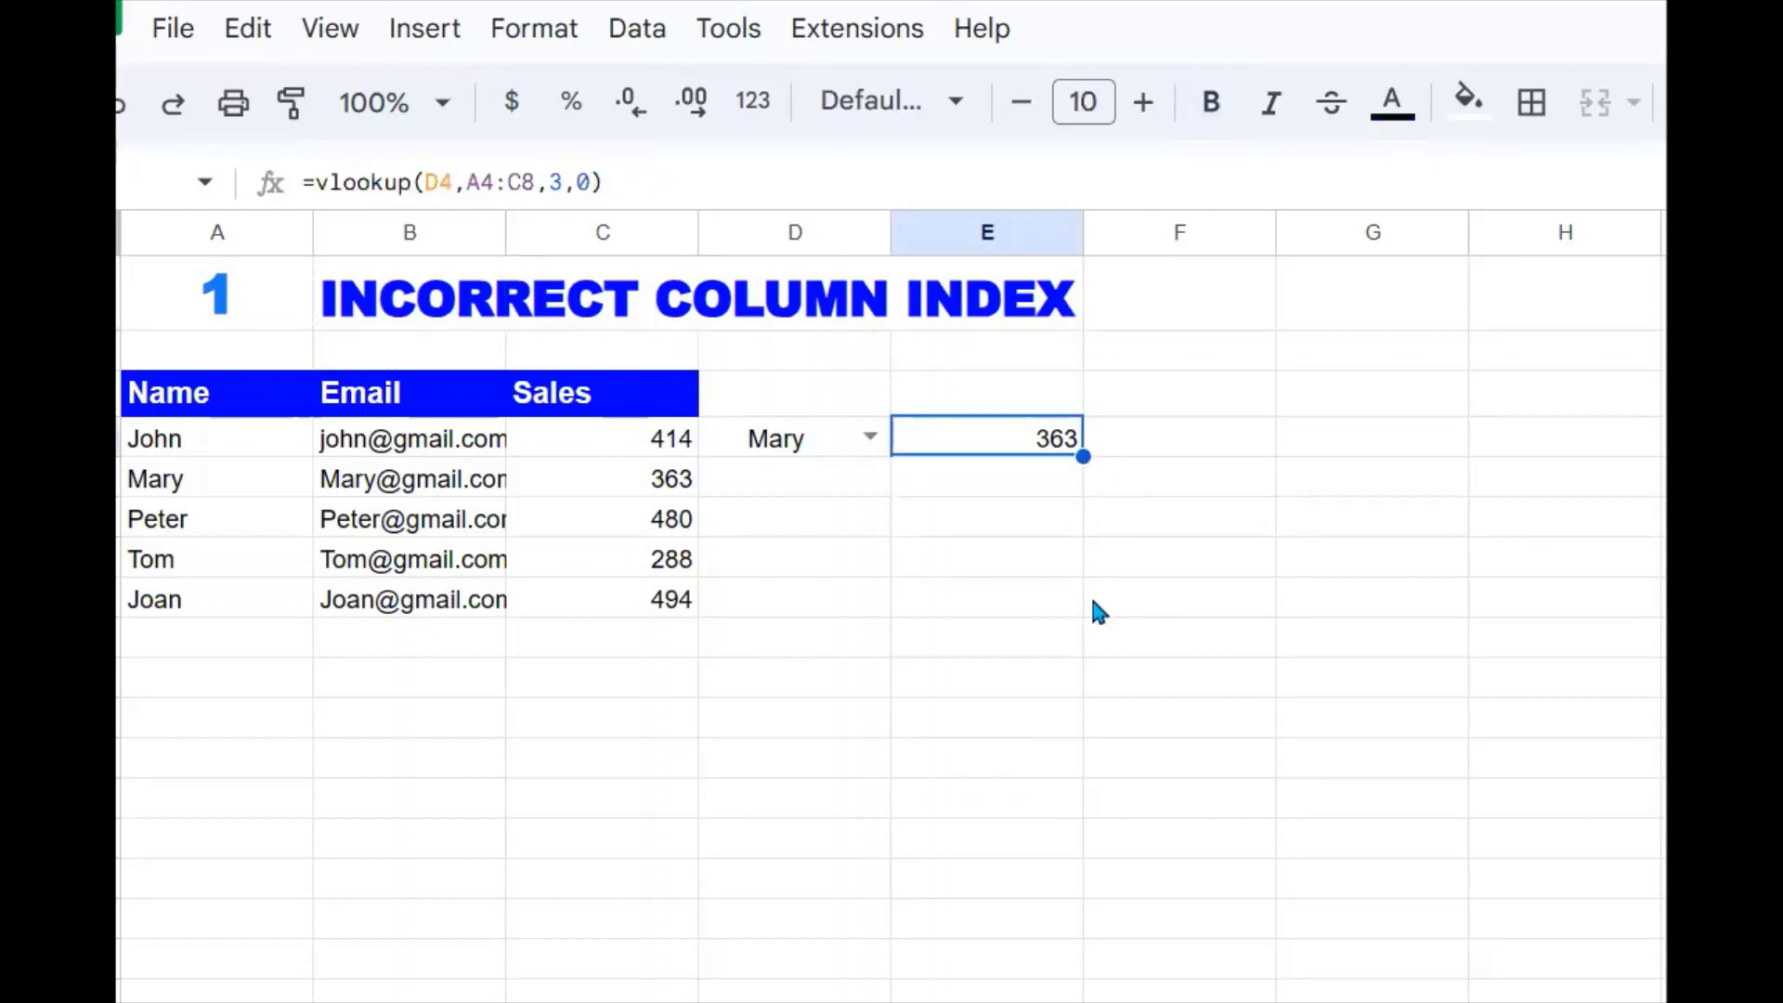
pyautogui.press('Delete')
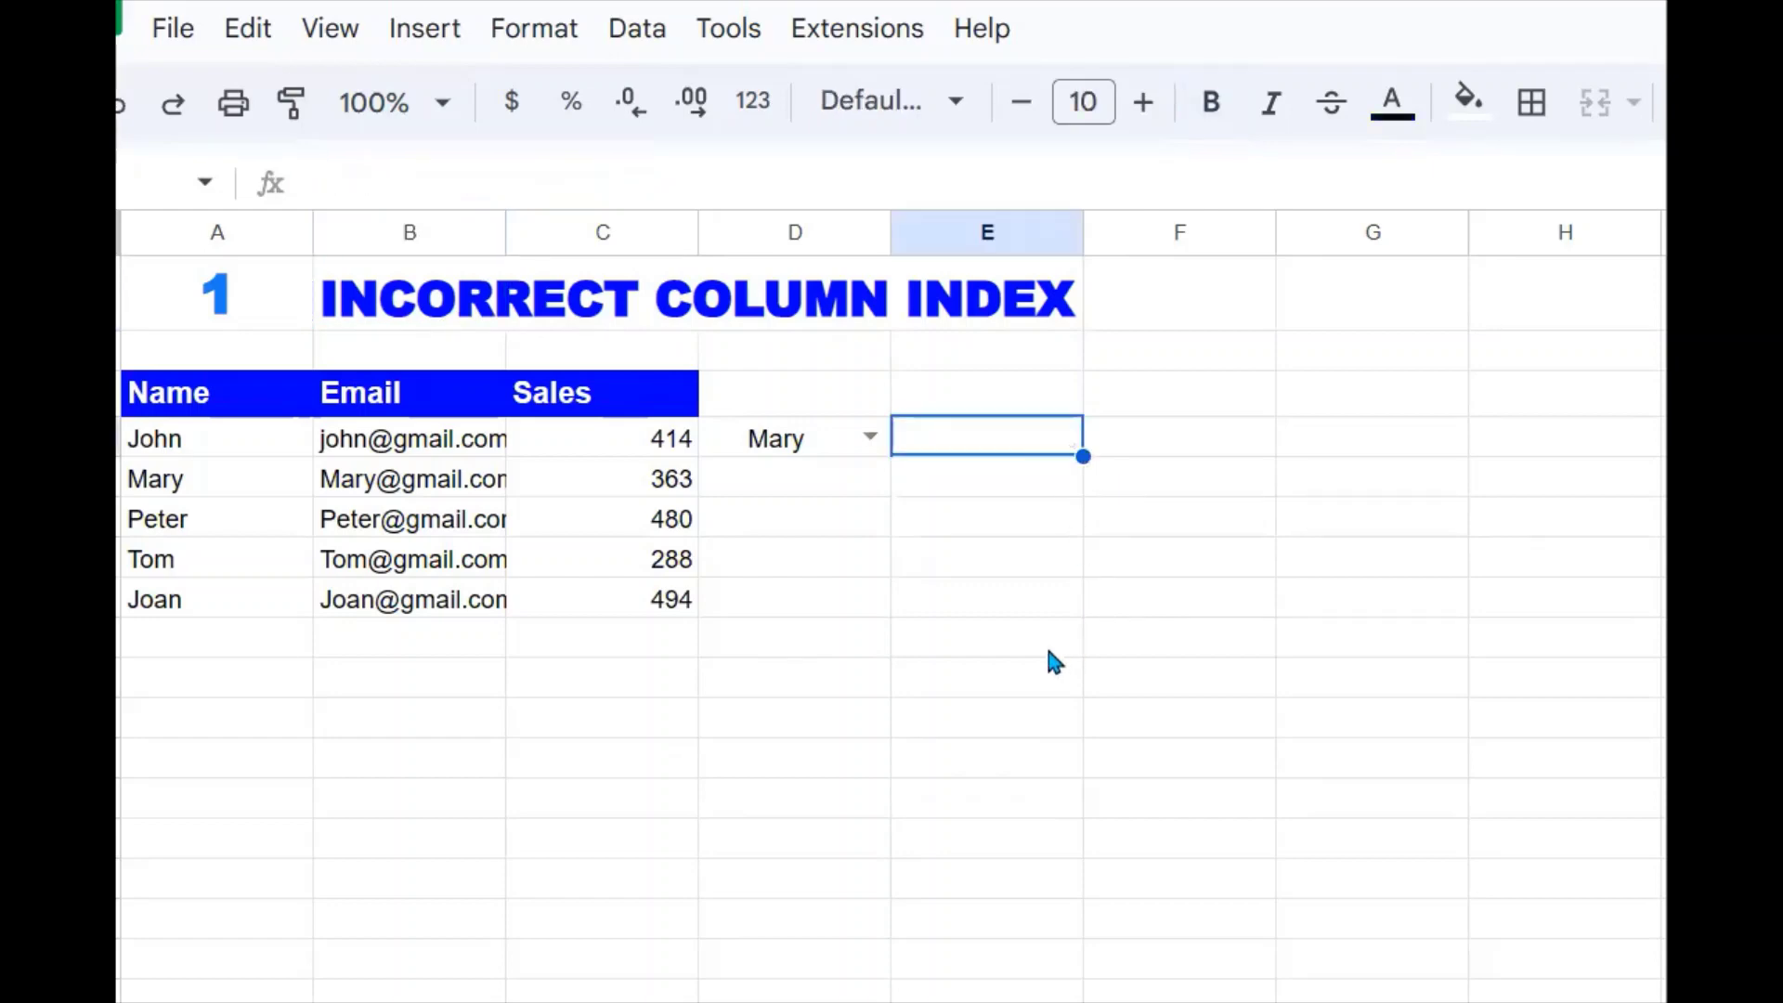
pyautogui.write('=')
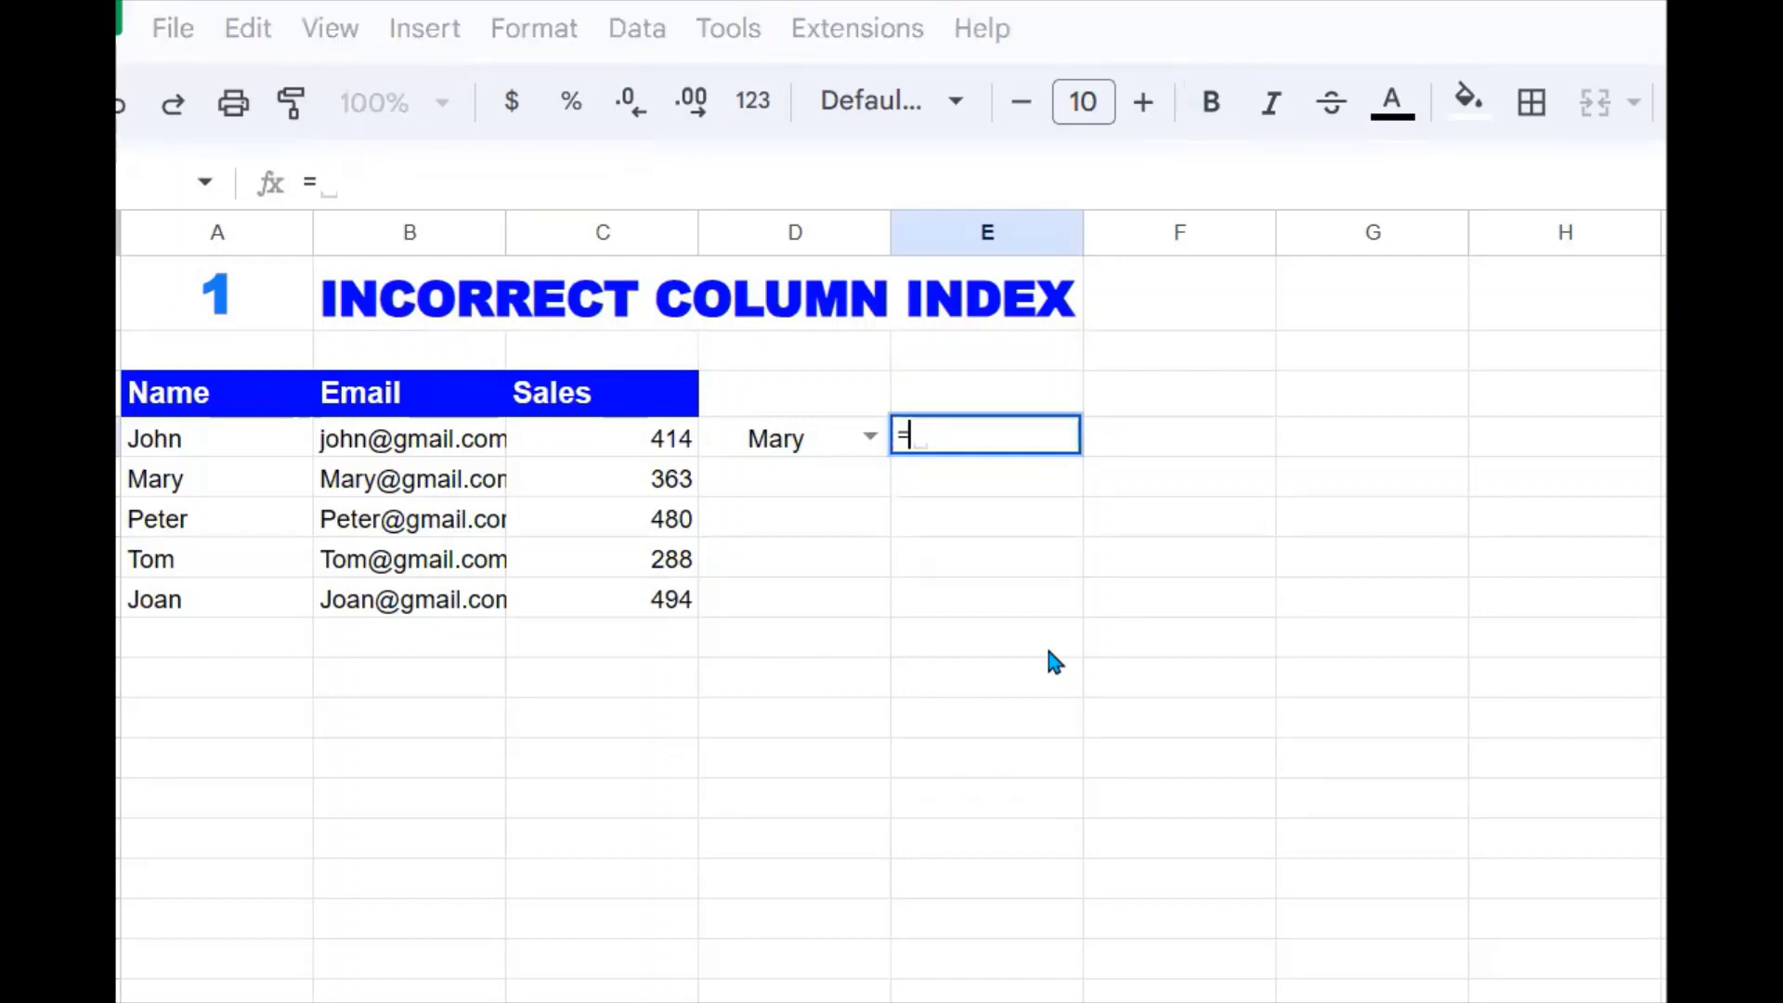
pyautogui.write('VLO')
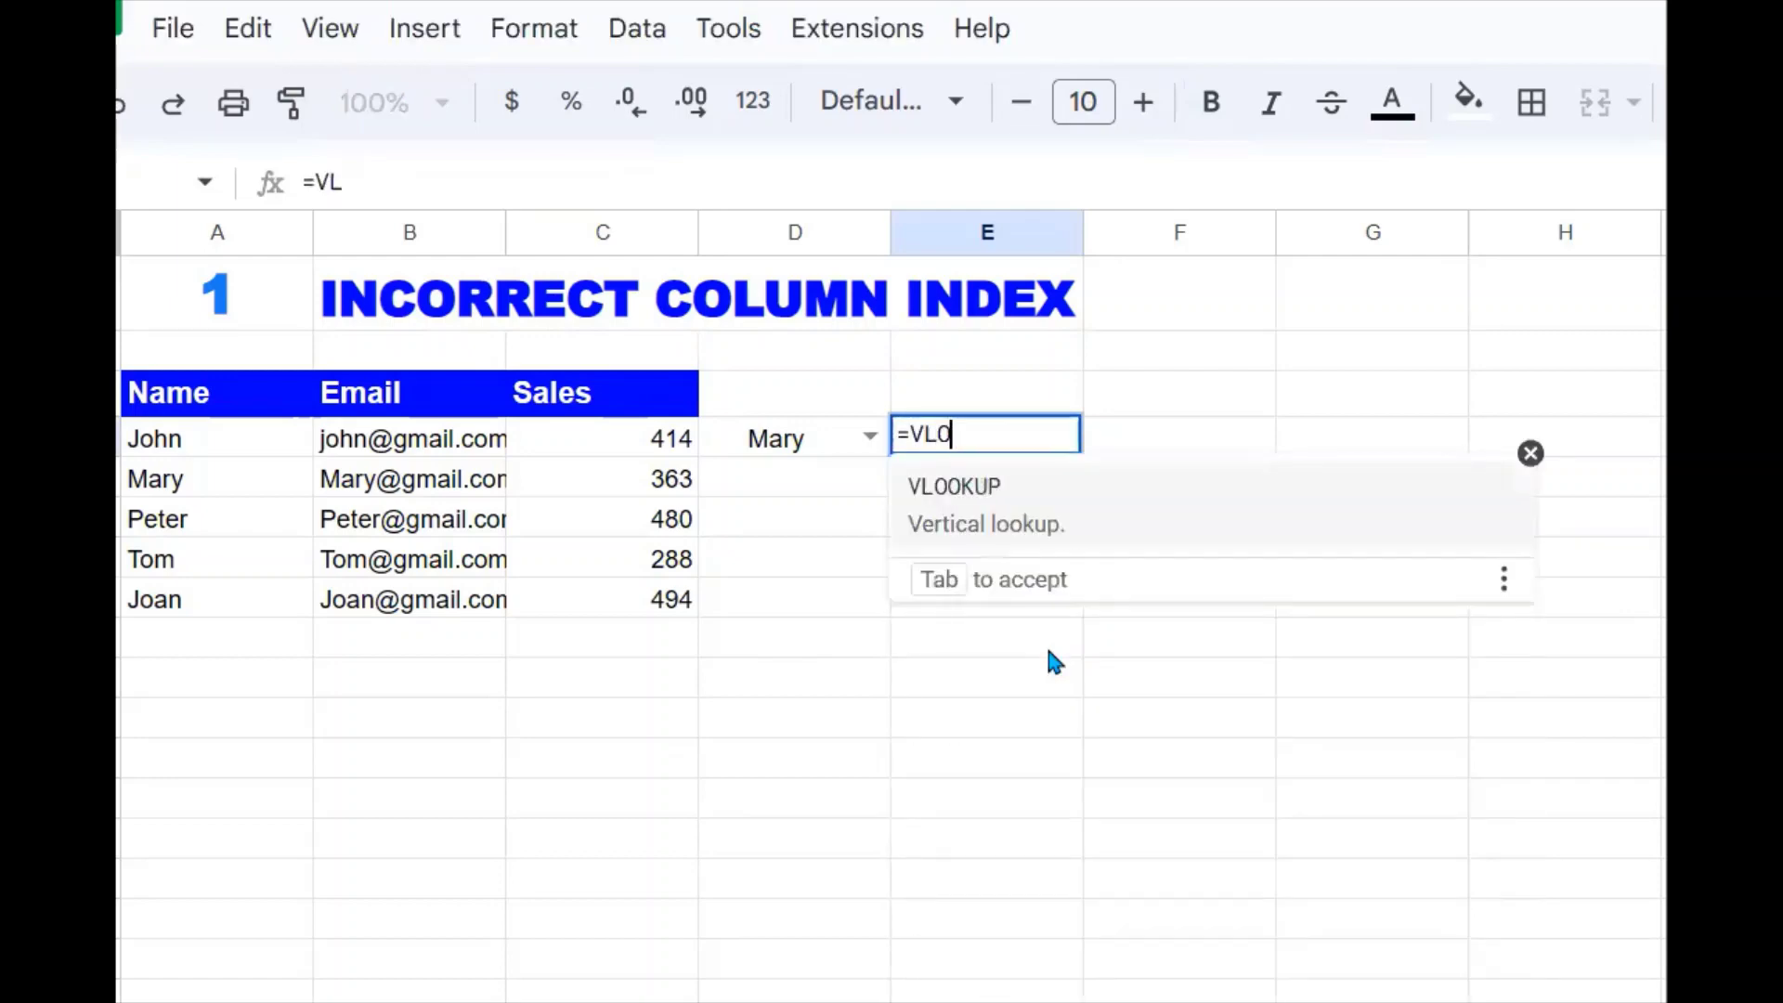
pyautogui.write('OKUP')
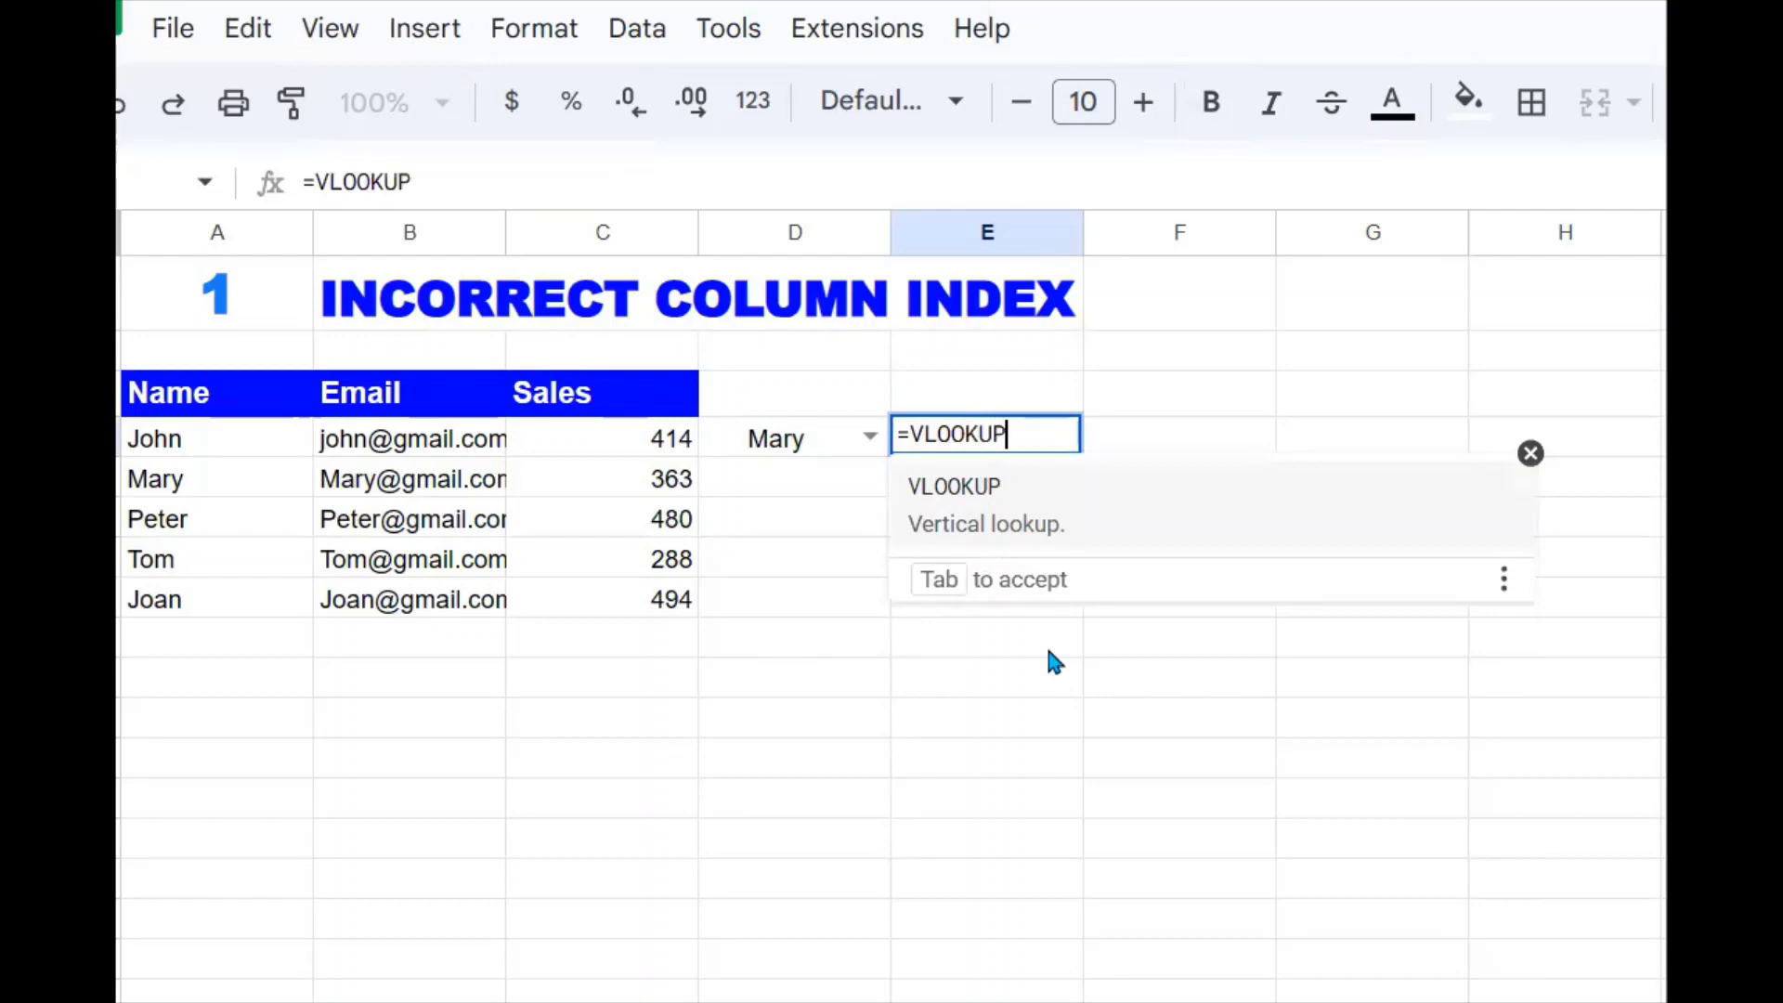
pyautogui.write('(')
pyautogui.click(806, 454)
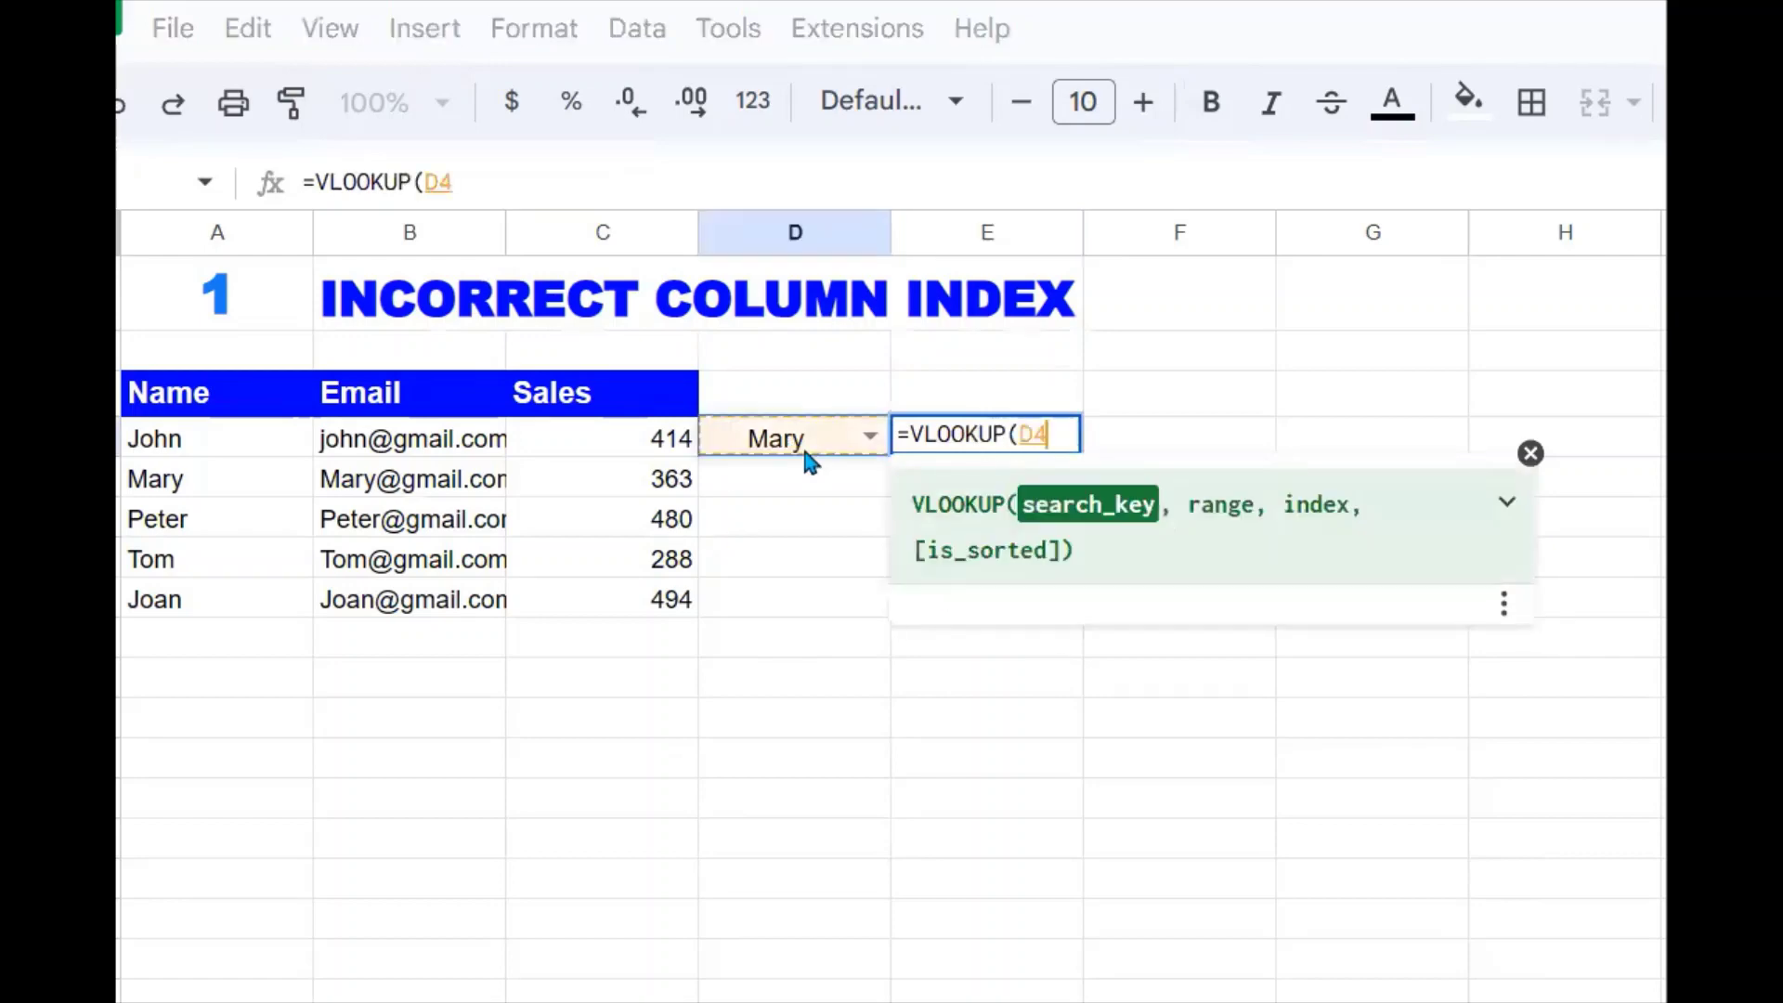
pyautogui.write(',')
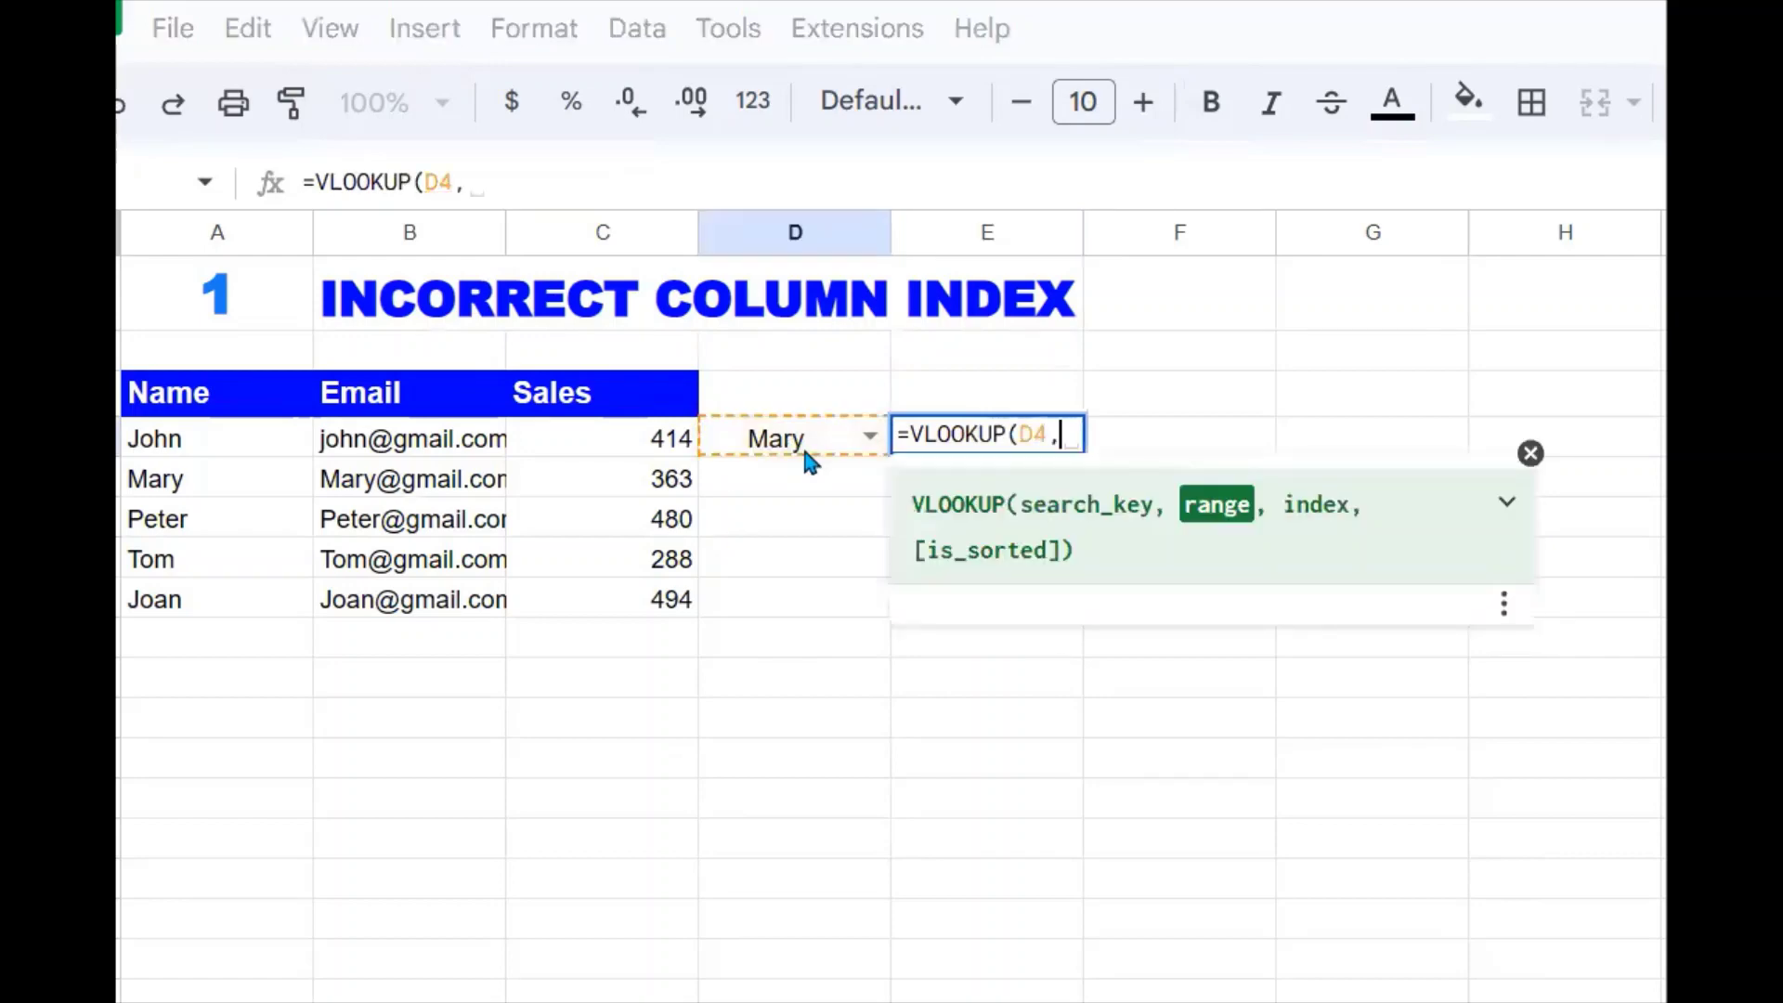
# Complete the VLOOKUP in E4 with the range A4:C8 and a column index of 0.
pyautogui.click(184, 444)
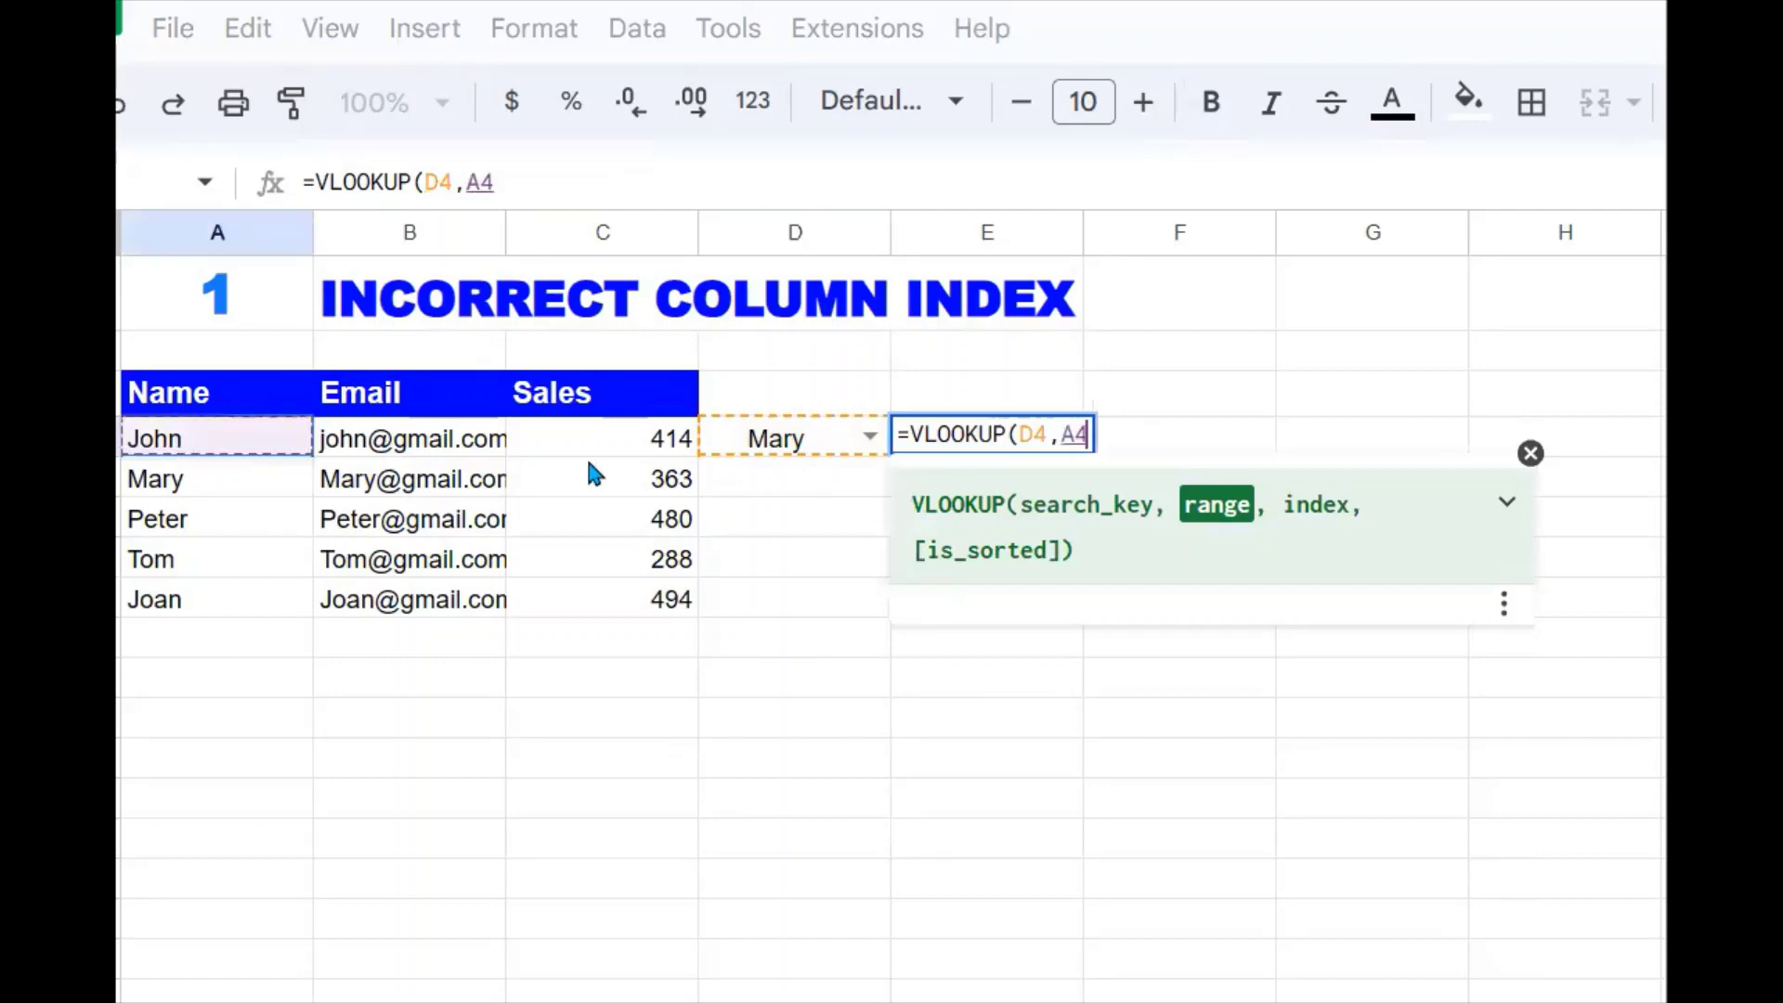
pyautogui.moveTo(594, 473); pyautogui.dragTo(640, 617)
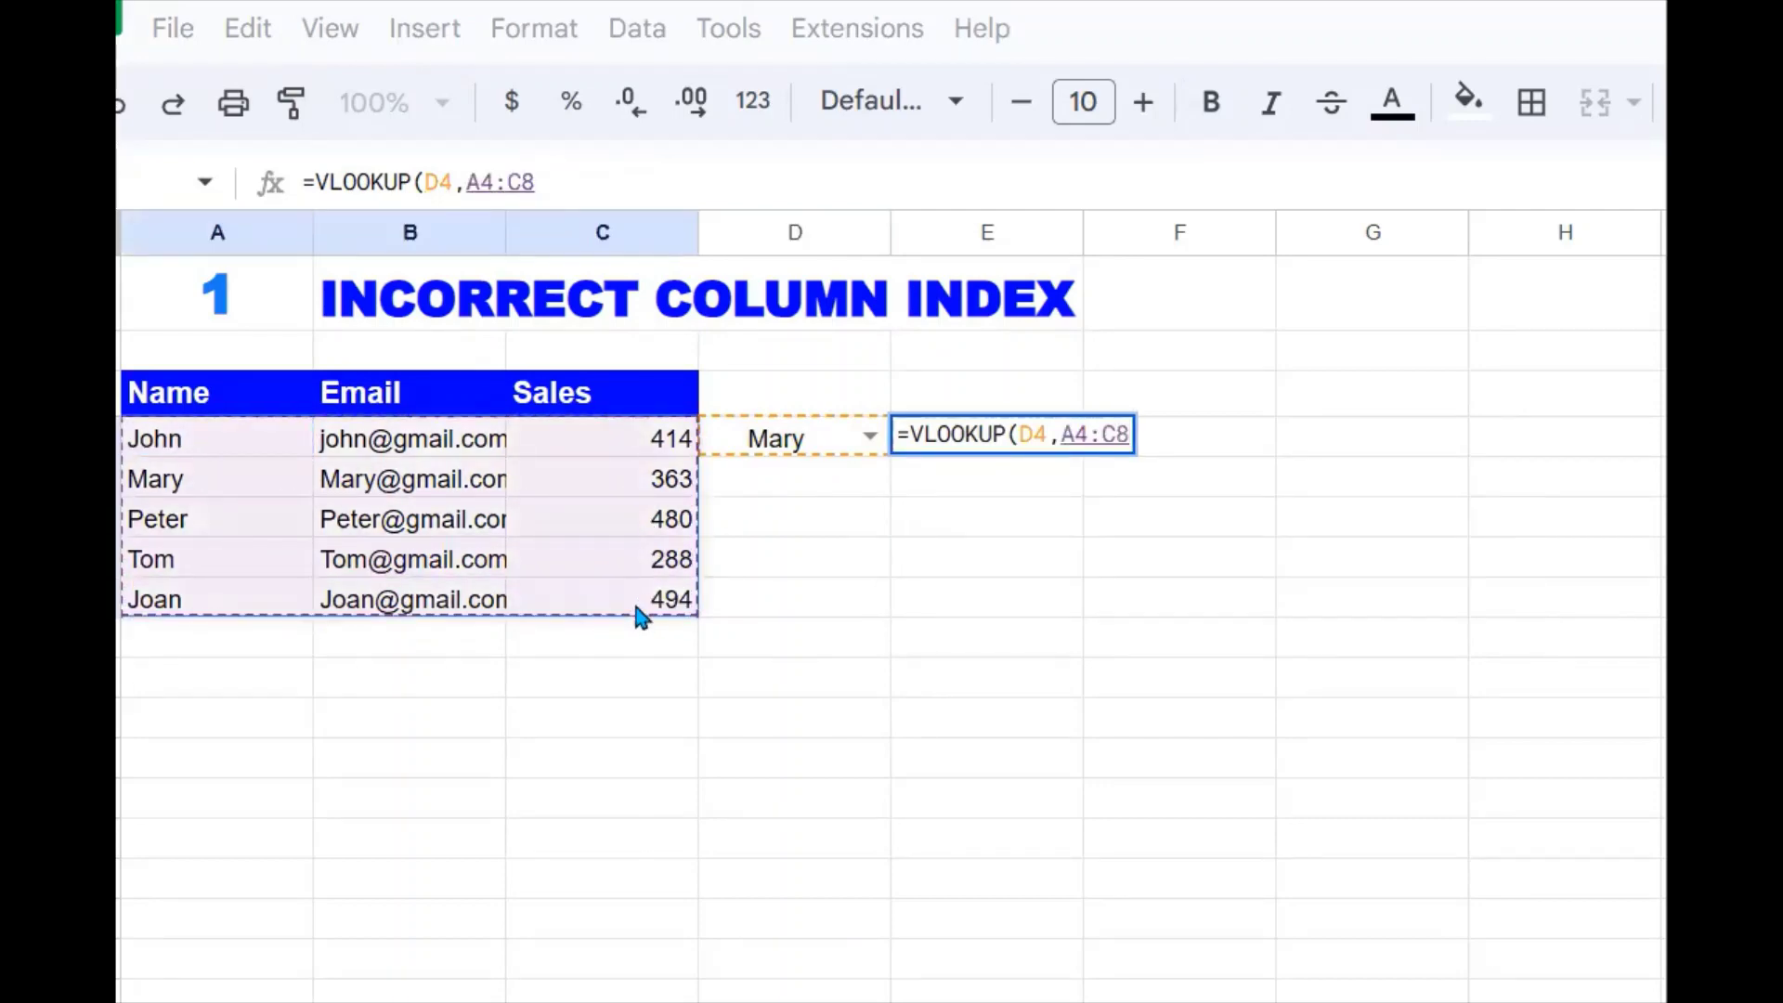
pyautogui.write(',')
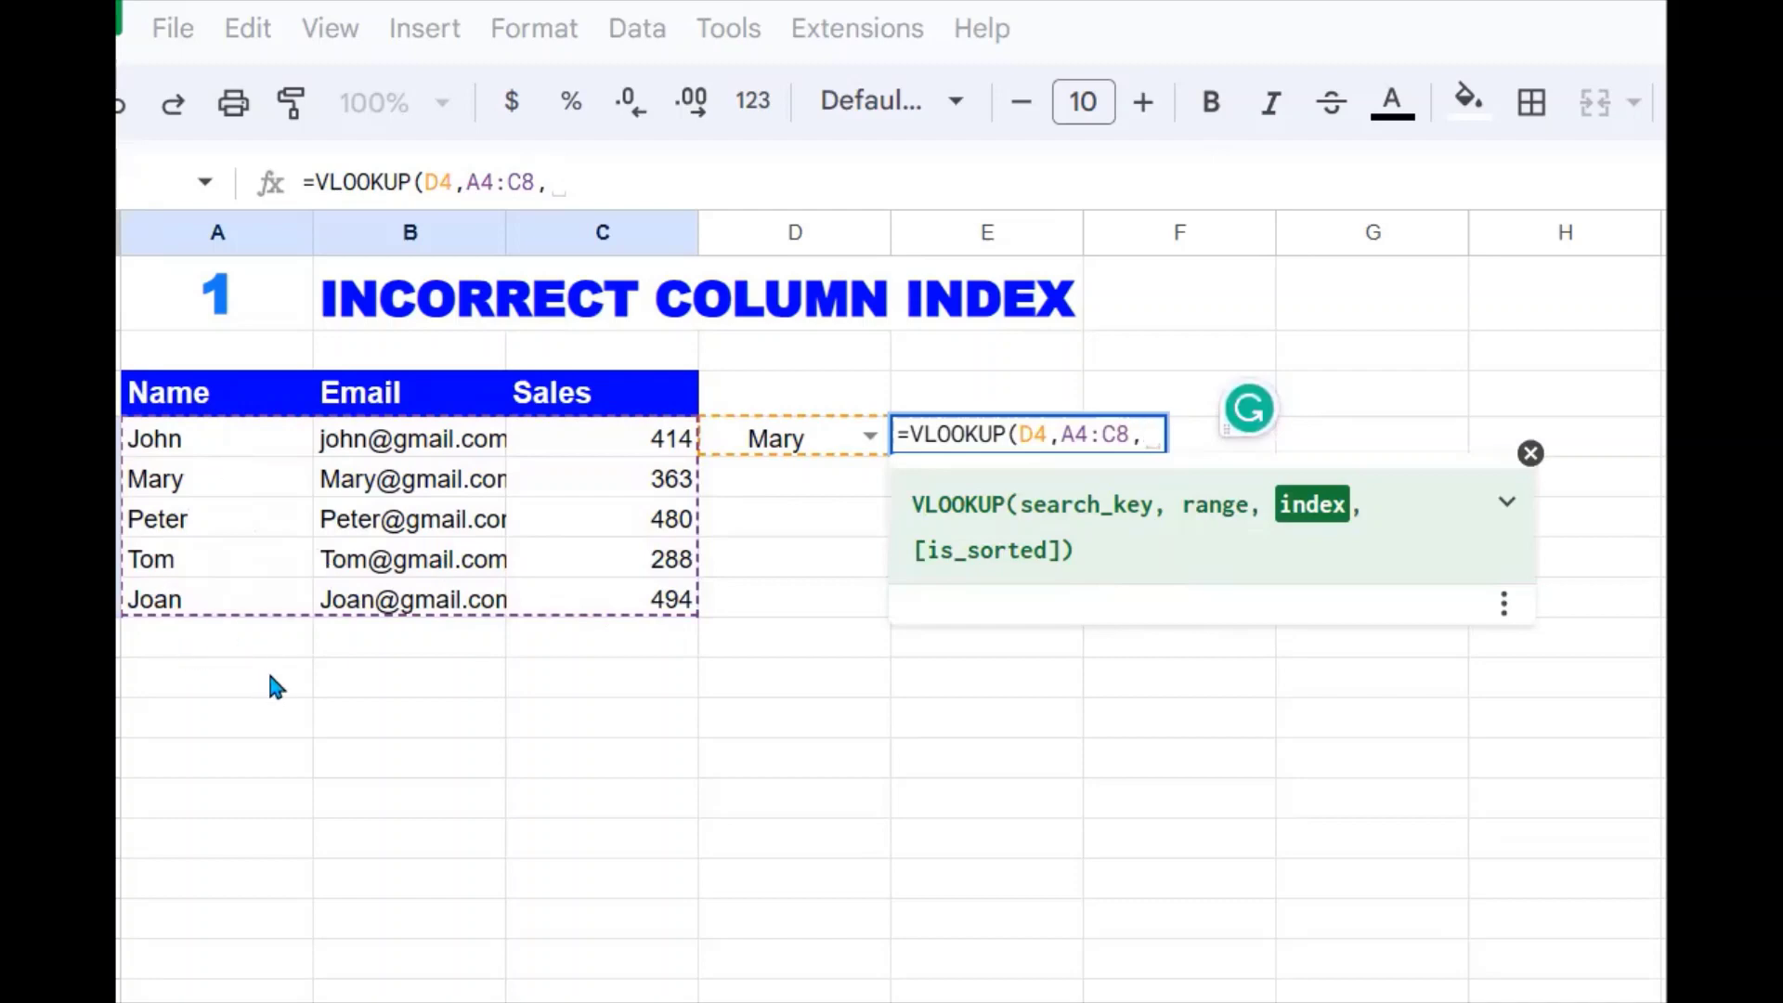
pyautogui.write('0)')
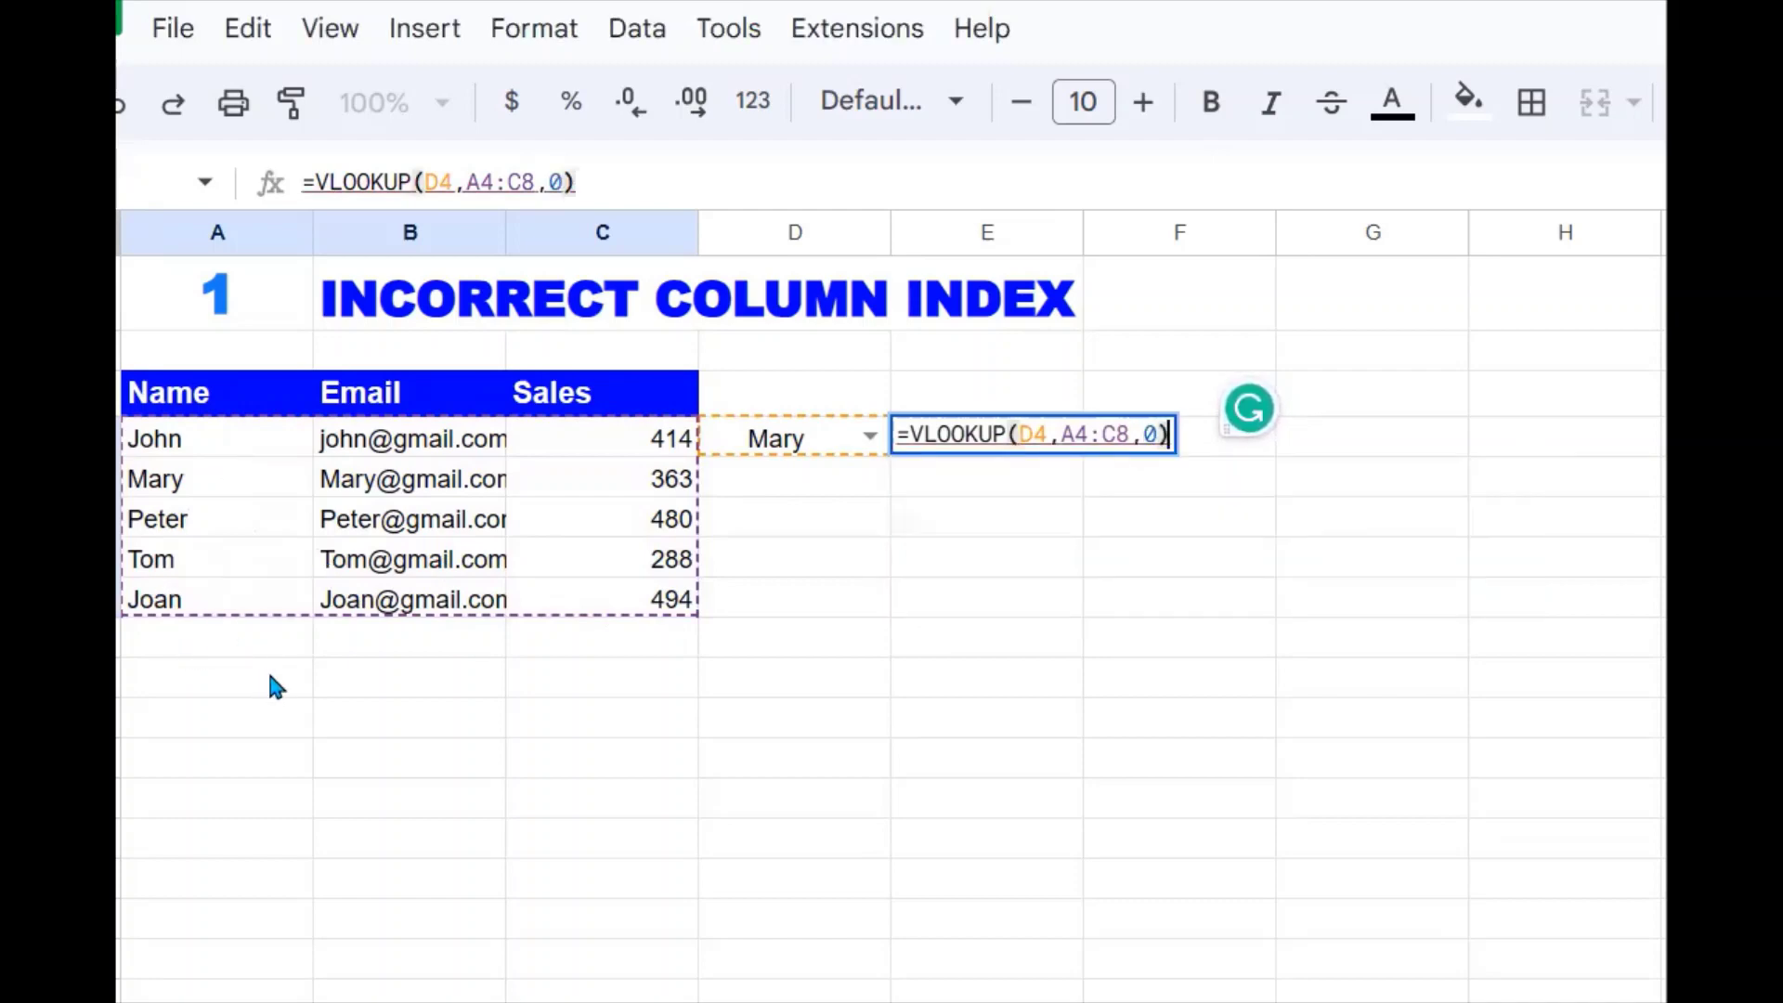
pyautogui.press('Return')
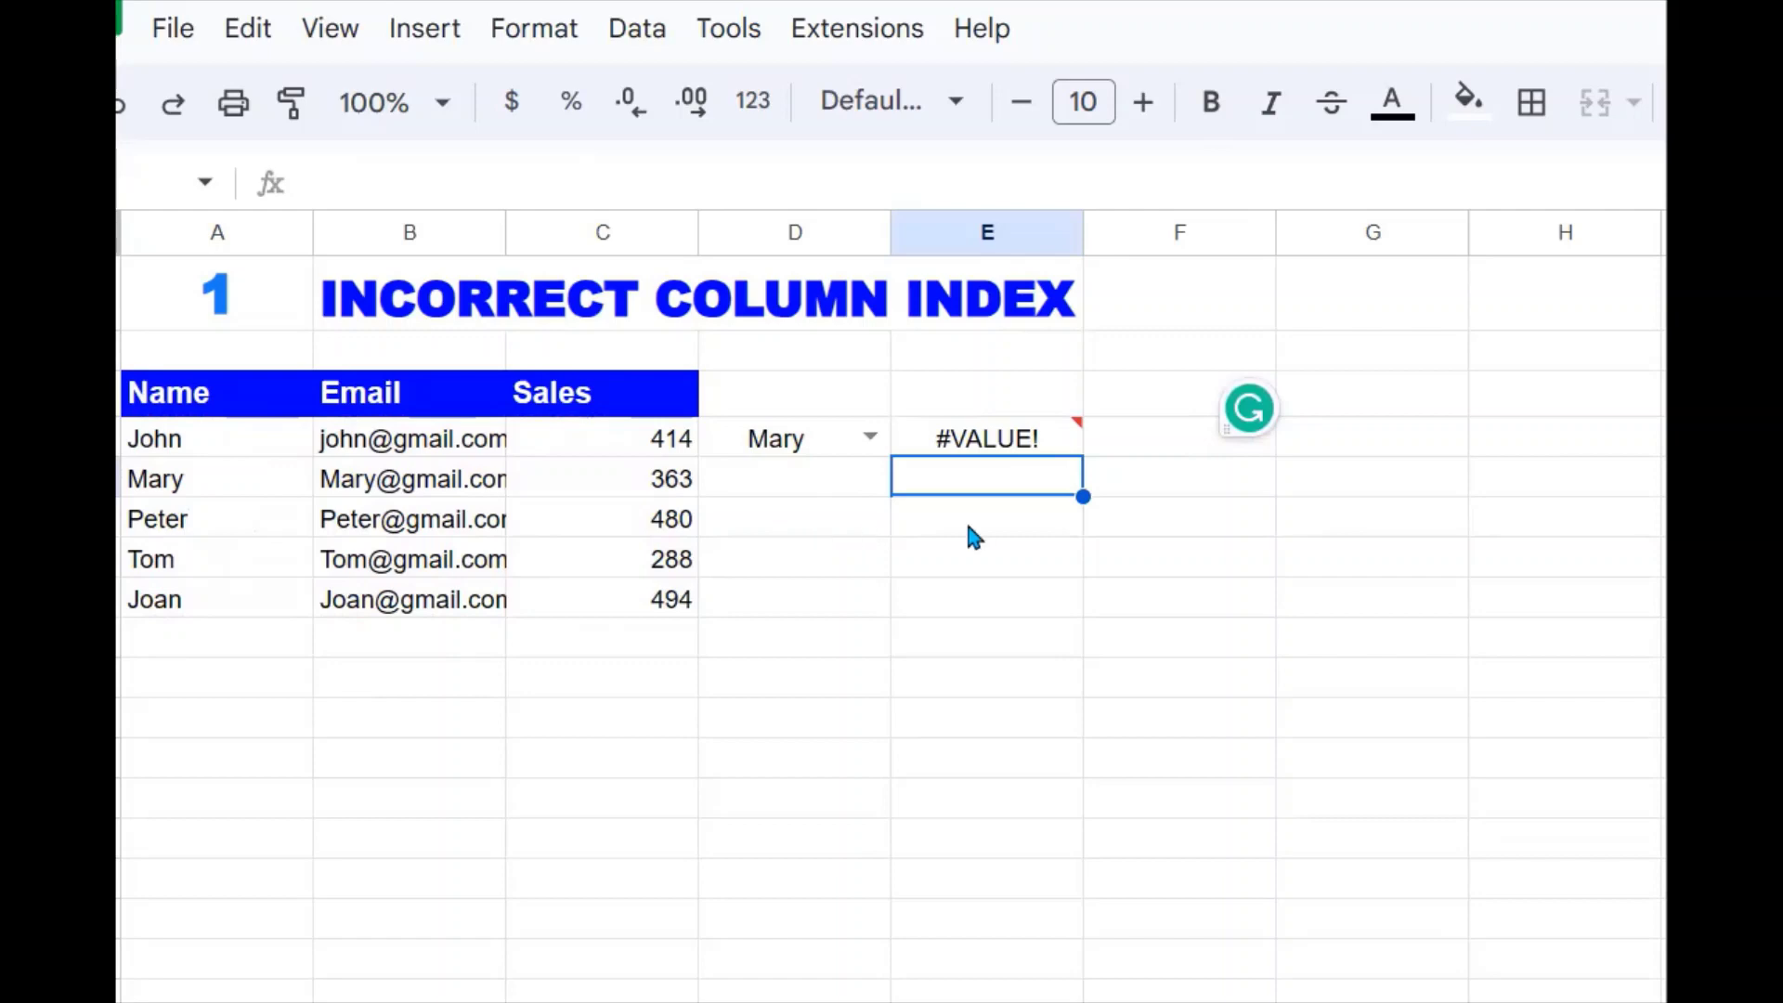
# Change the column index of the VLOOKUP in E4 to 3.
pyautogui.click(1031, 437)
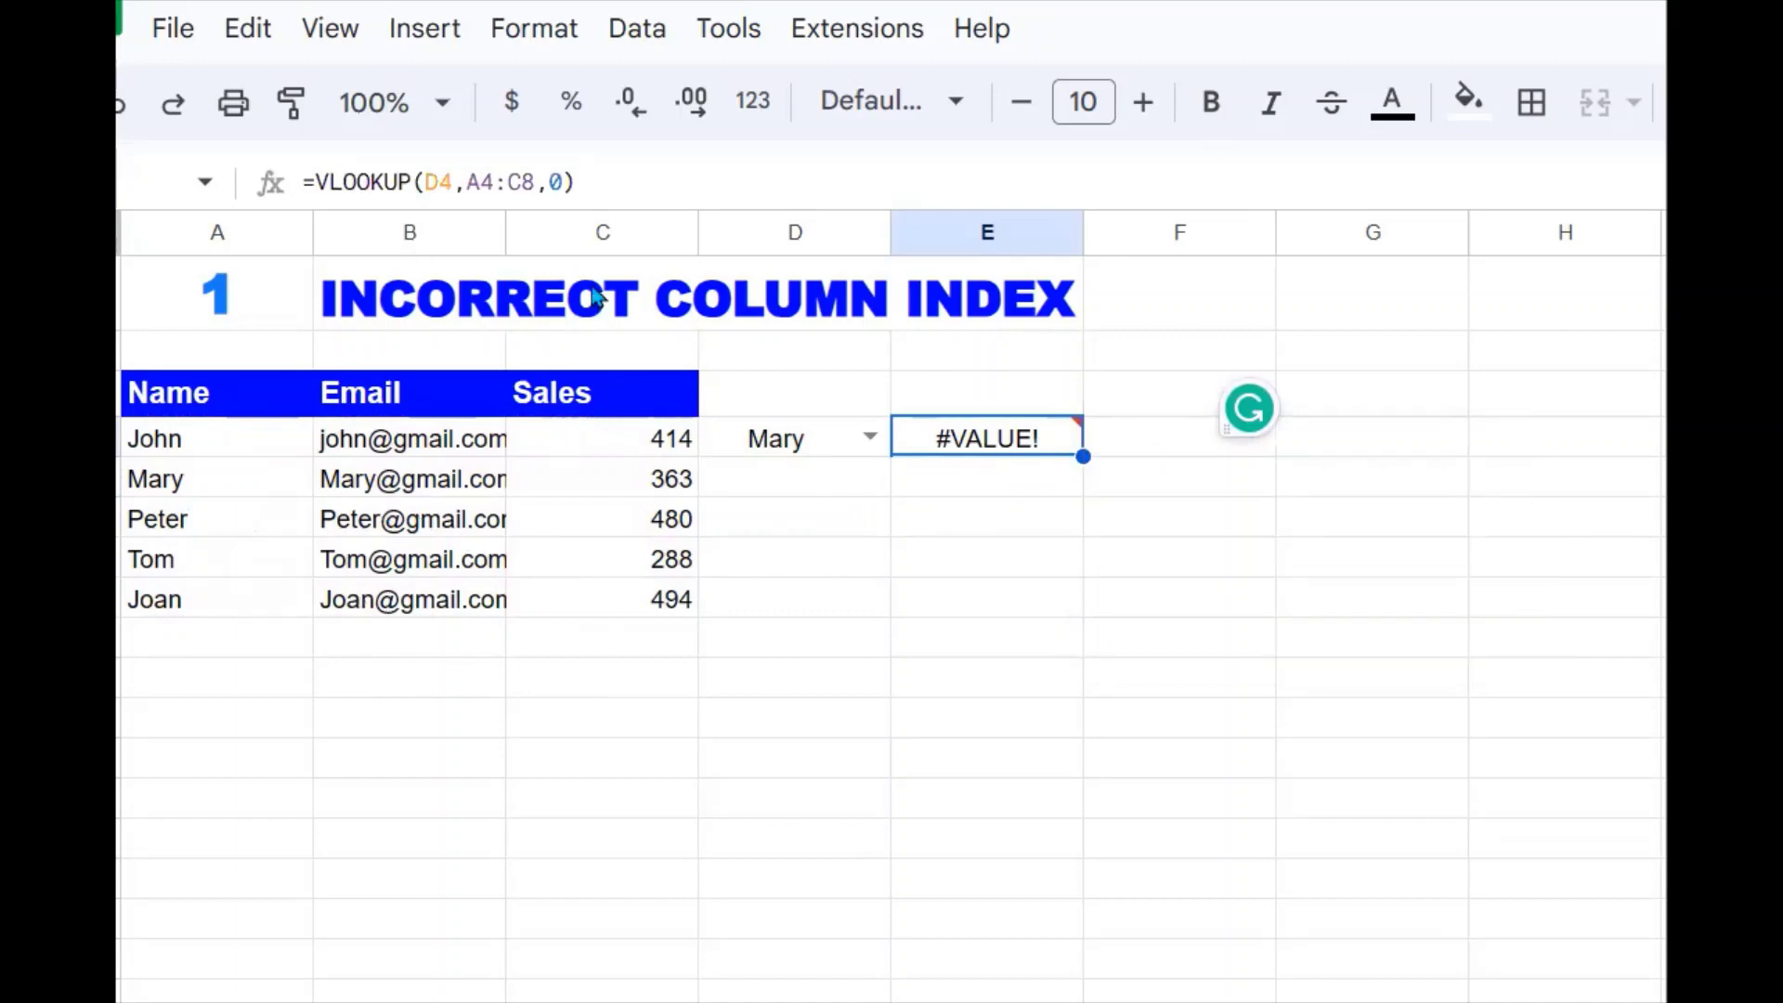
pyautogui.click(561, 186)
pyautogui.press('BackSpace')
pyautogui.write('3')
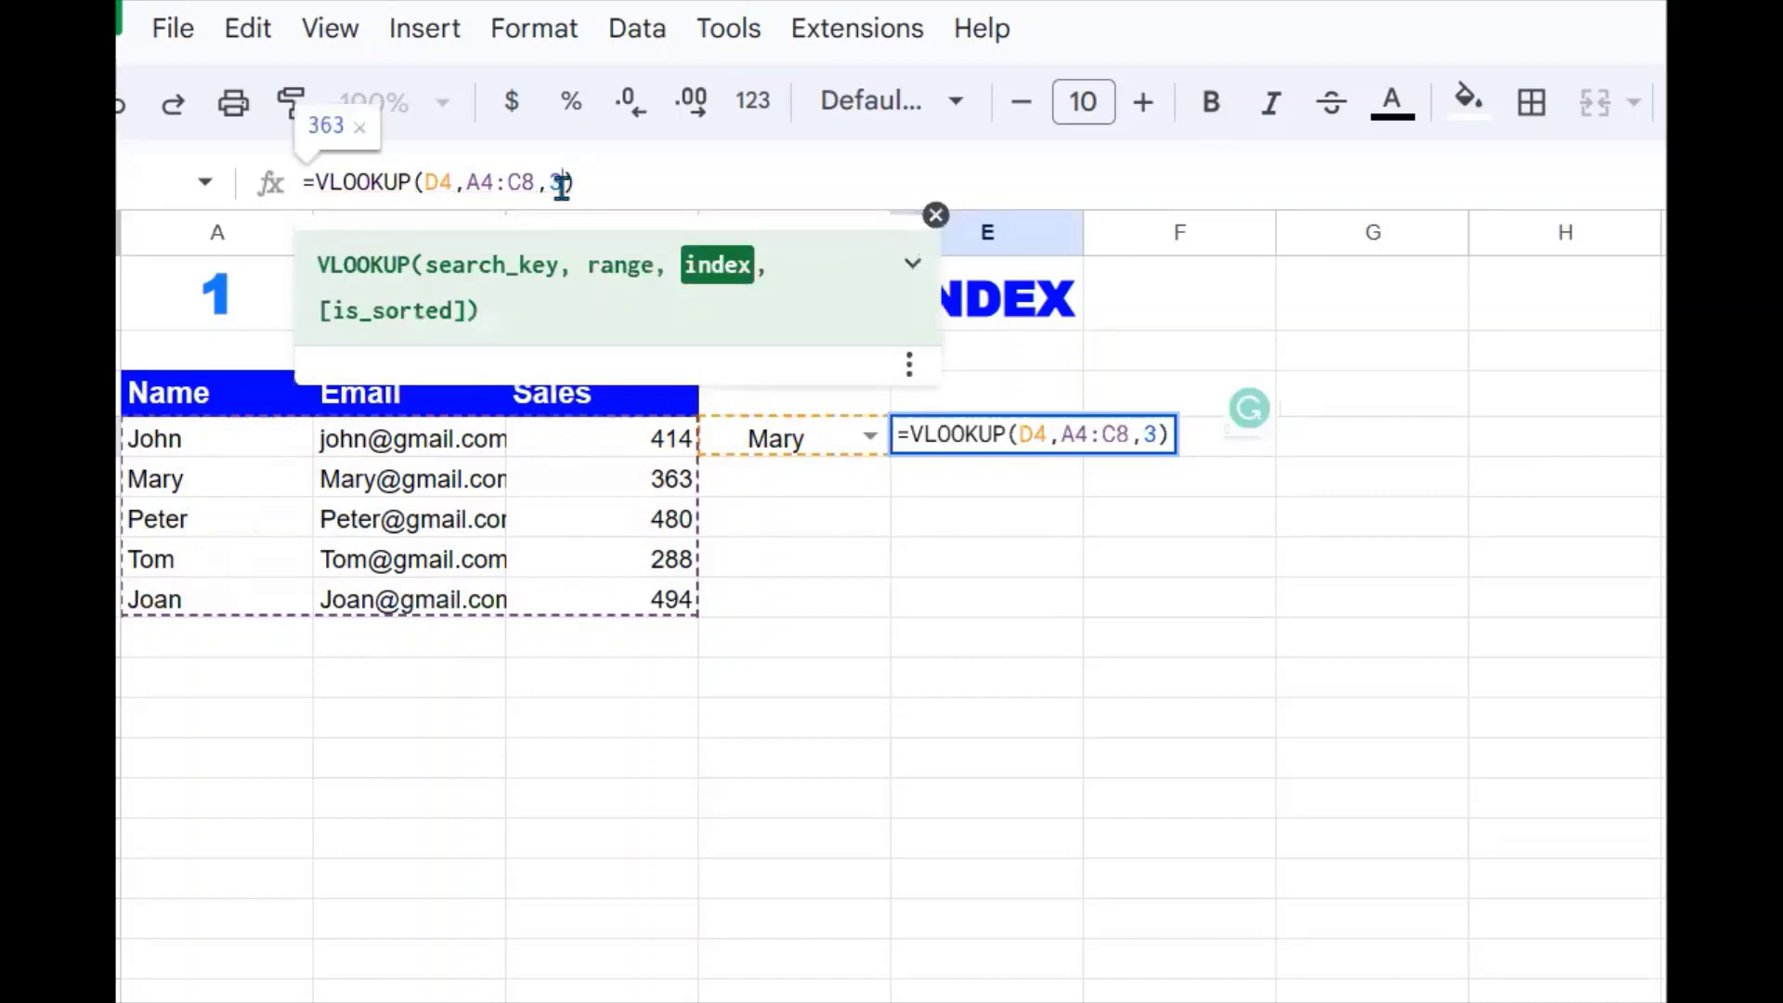
pyautogui.press('Return')
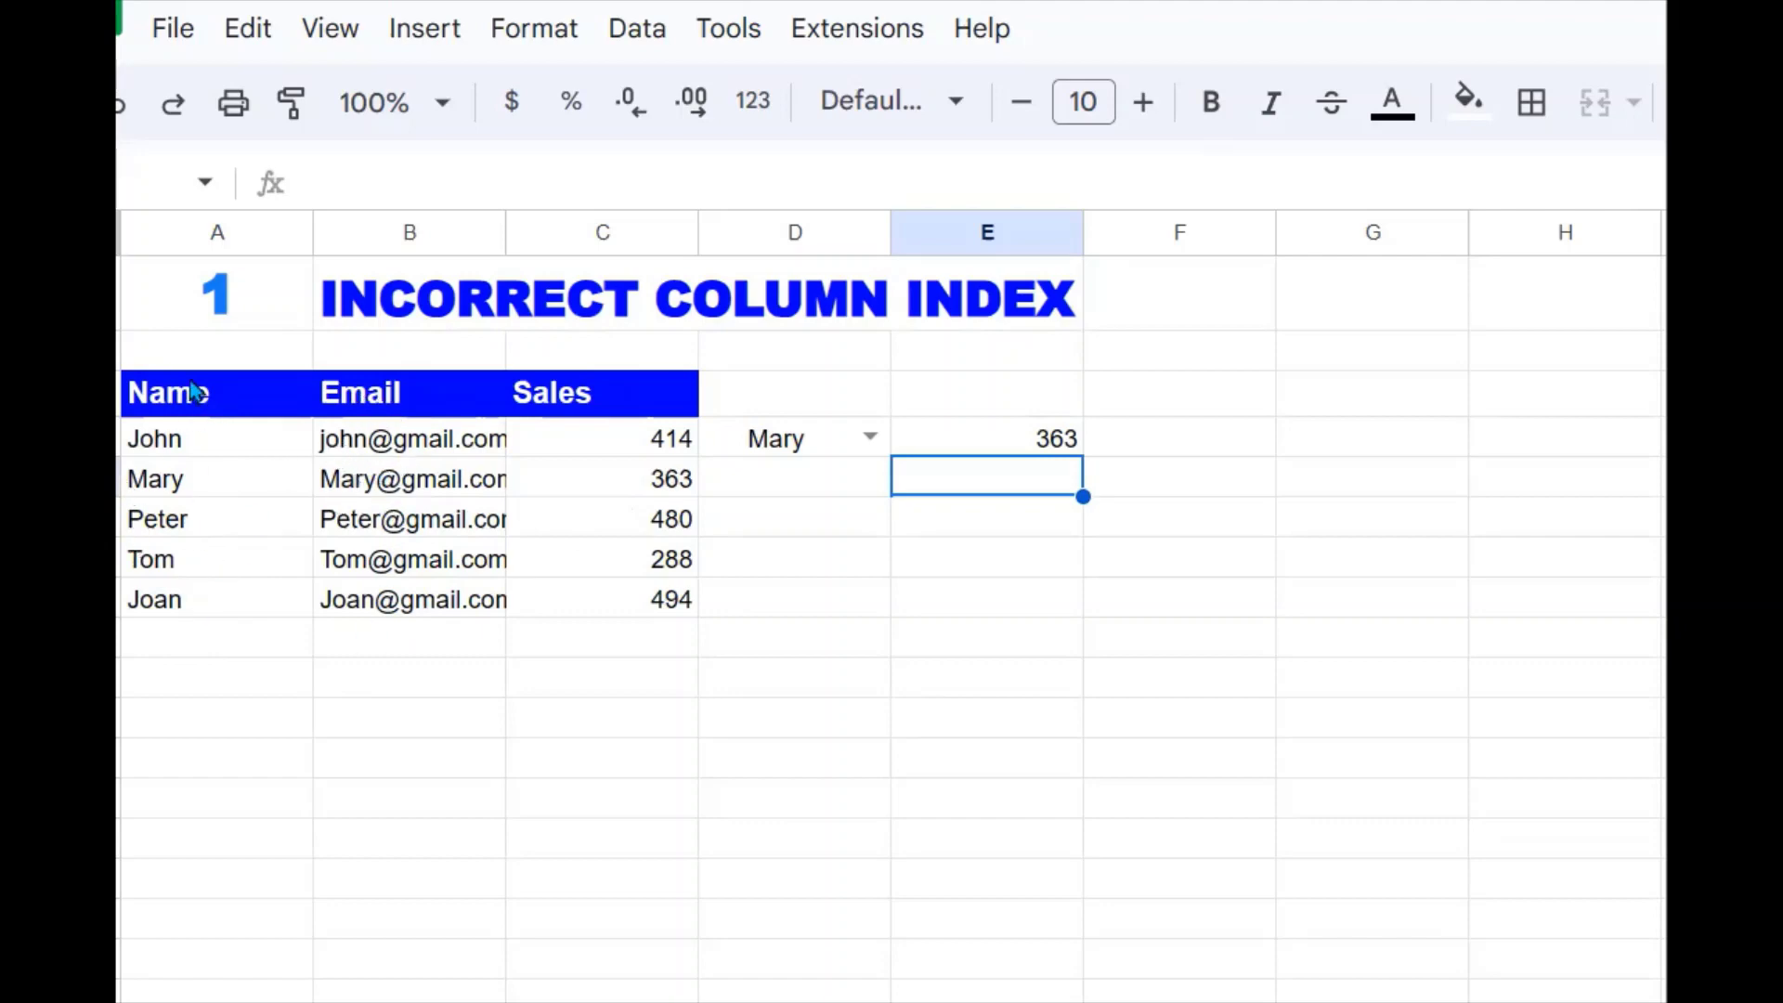
# Set the E4 VLOOKUP's column index to 2 and add 0 as its is_sorted argument.
pyautogui.click(1049, 444)
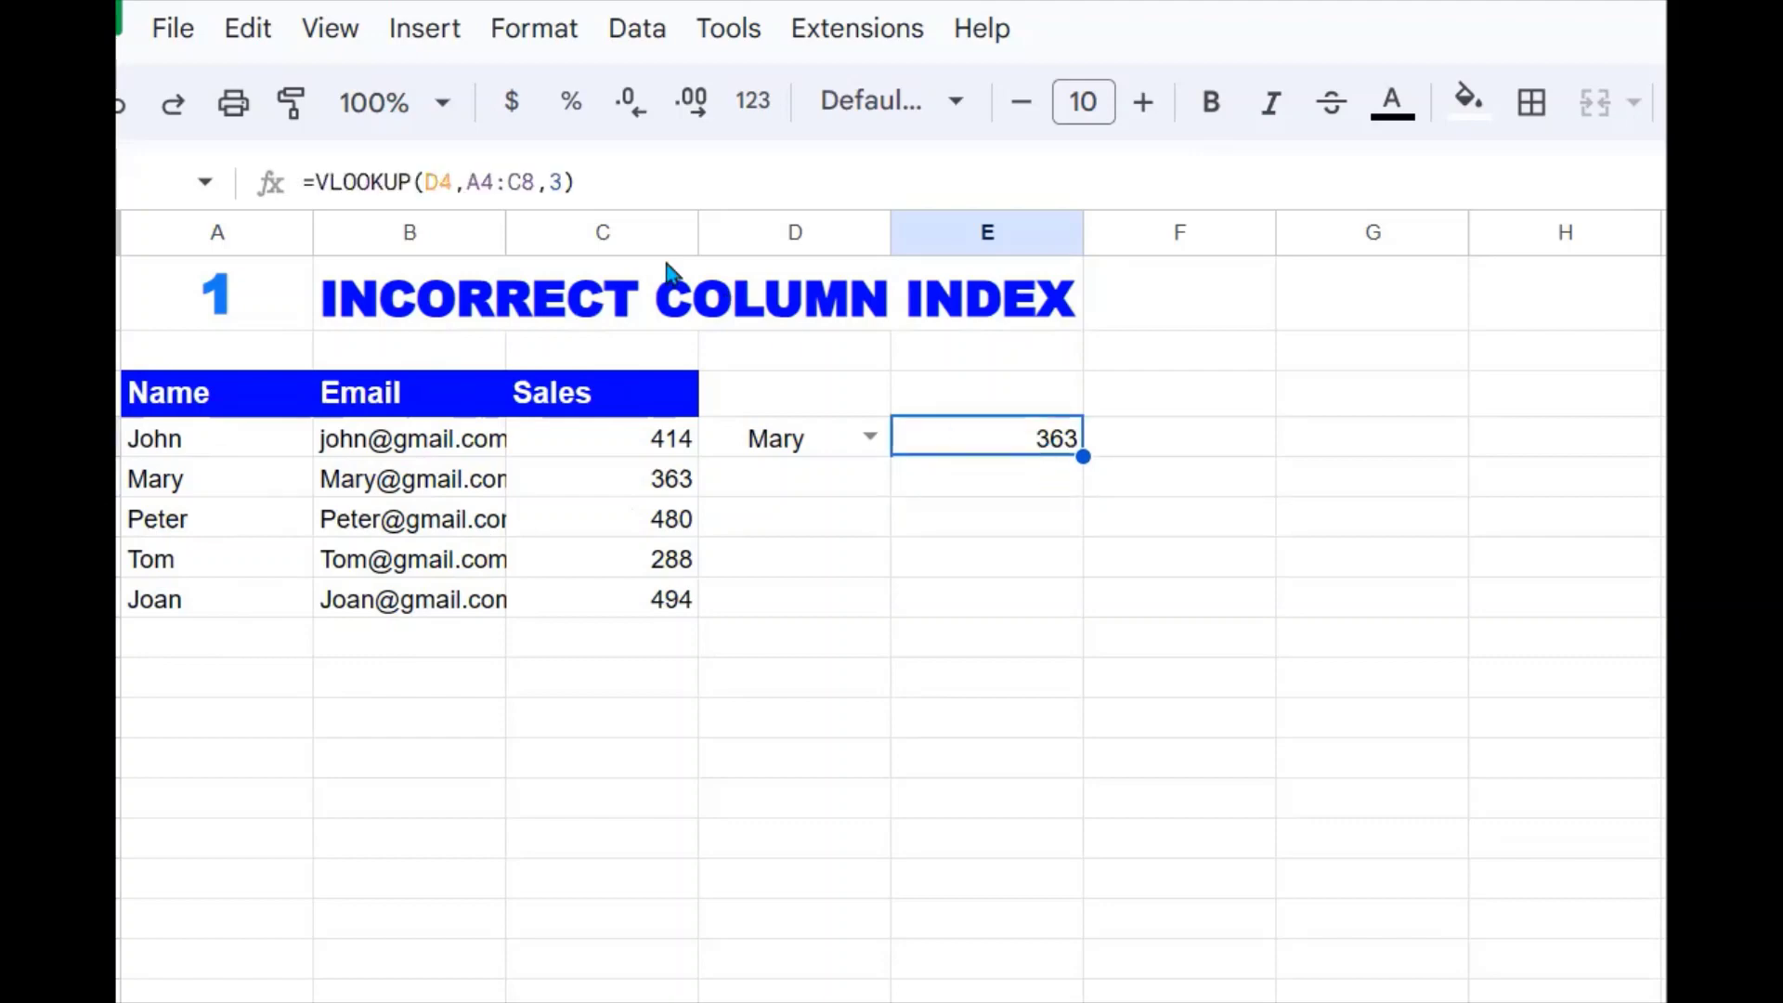
pyautogui.click(561, 183)
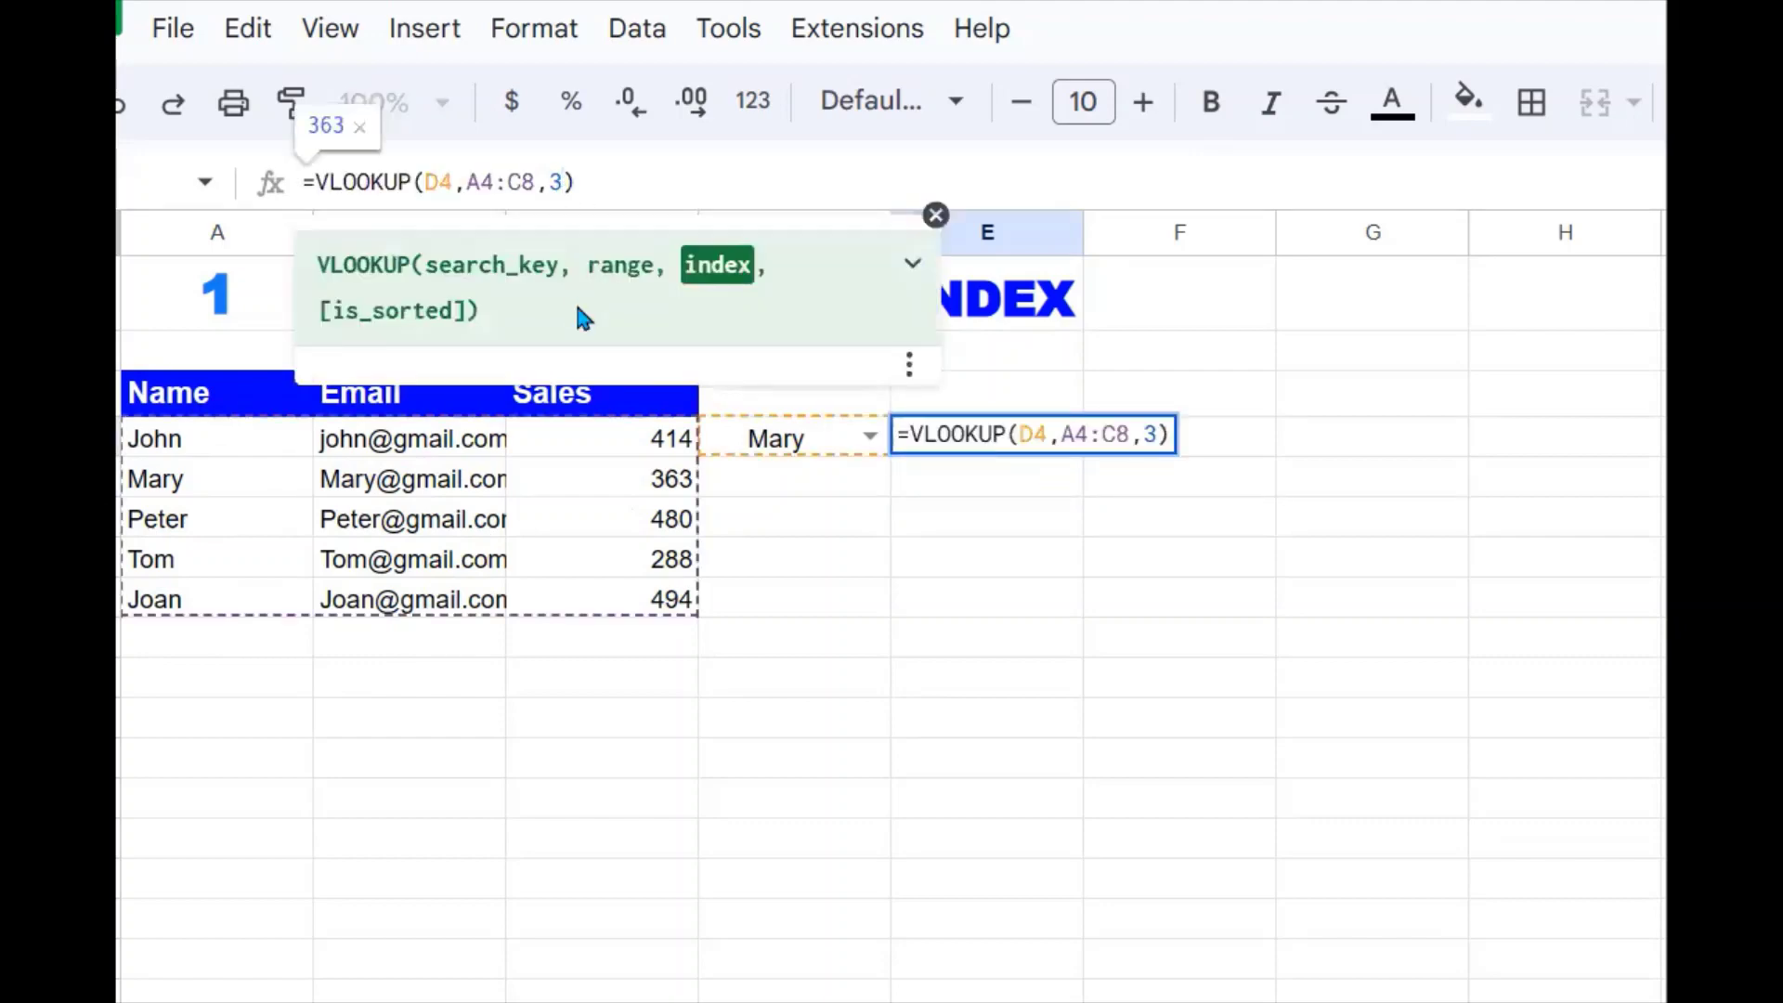
pyautogui.press('BackSpace')
pyautogui.write('2,')
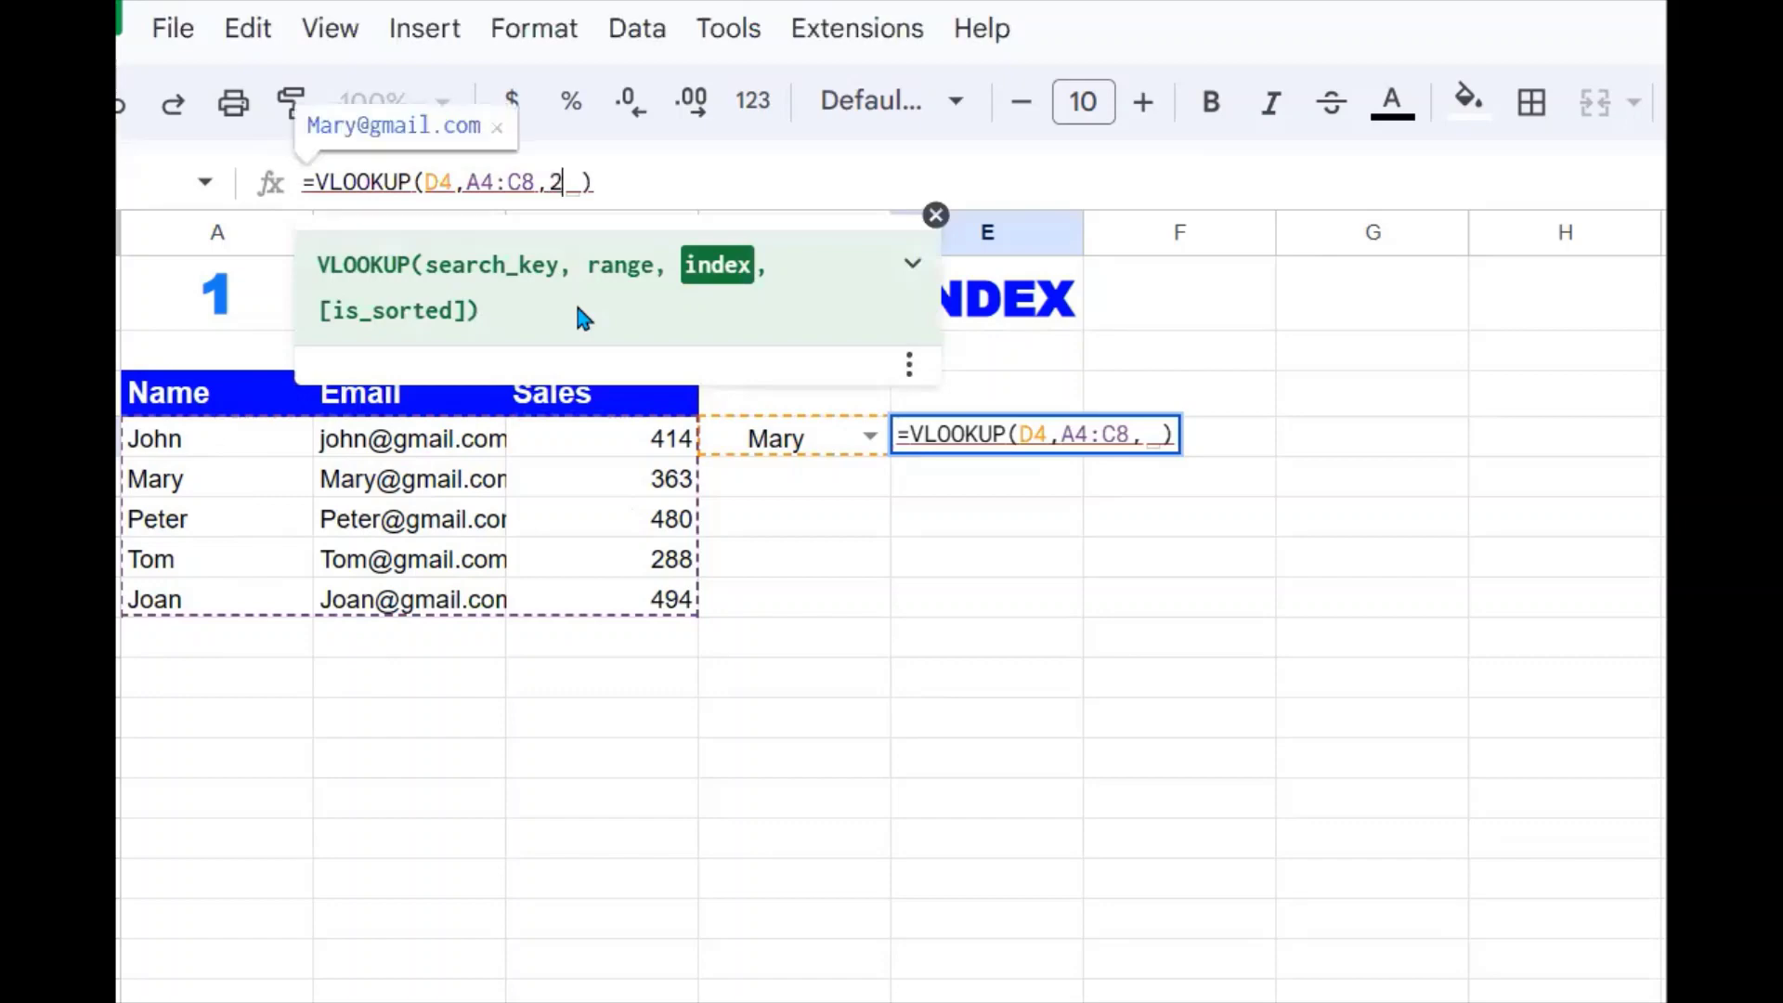
pyautogui.write('0')
pyautogui.press('Return')
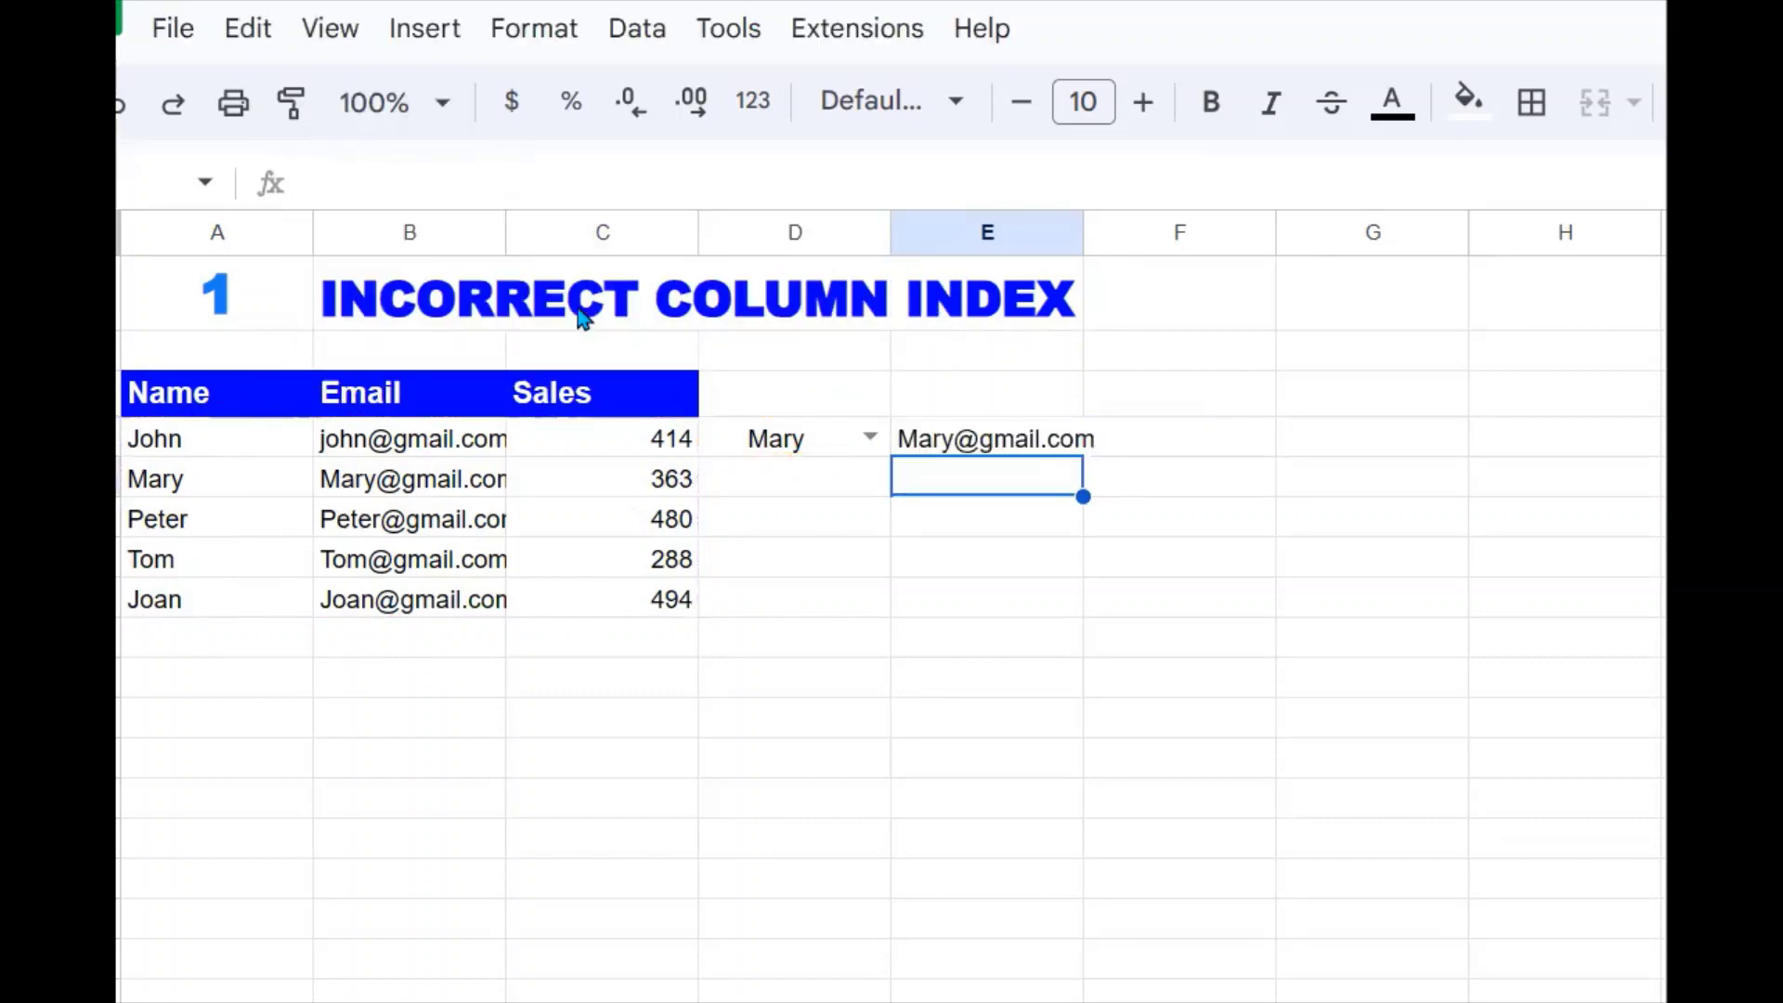
pyautogui.click(1002, 445)
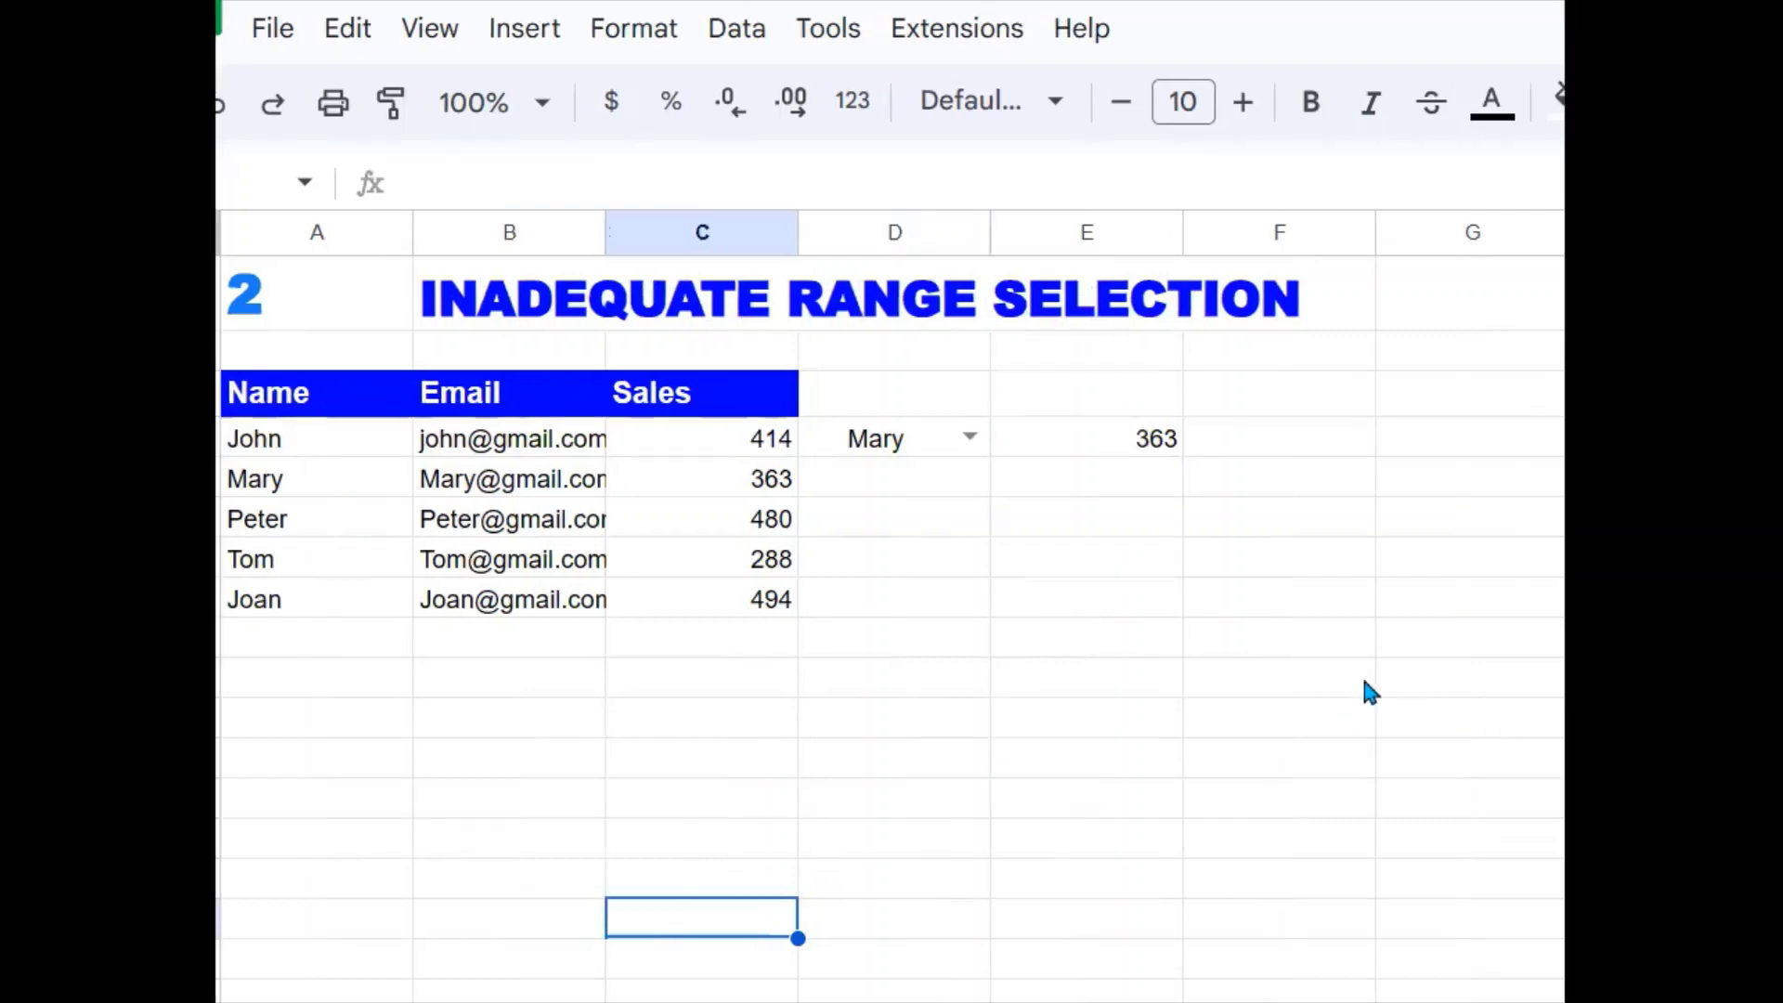
# On the Inadequate Range Selection sheet, replace E4's content with a VLOOKUP using D4 as search key and A4:C8 as range.
pyautogui.click(1261, 671)
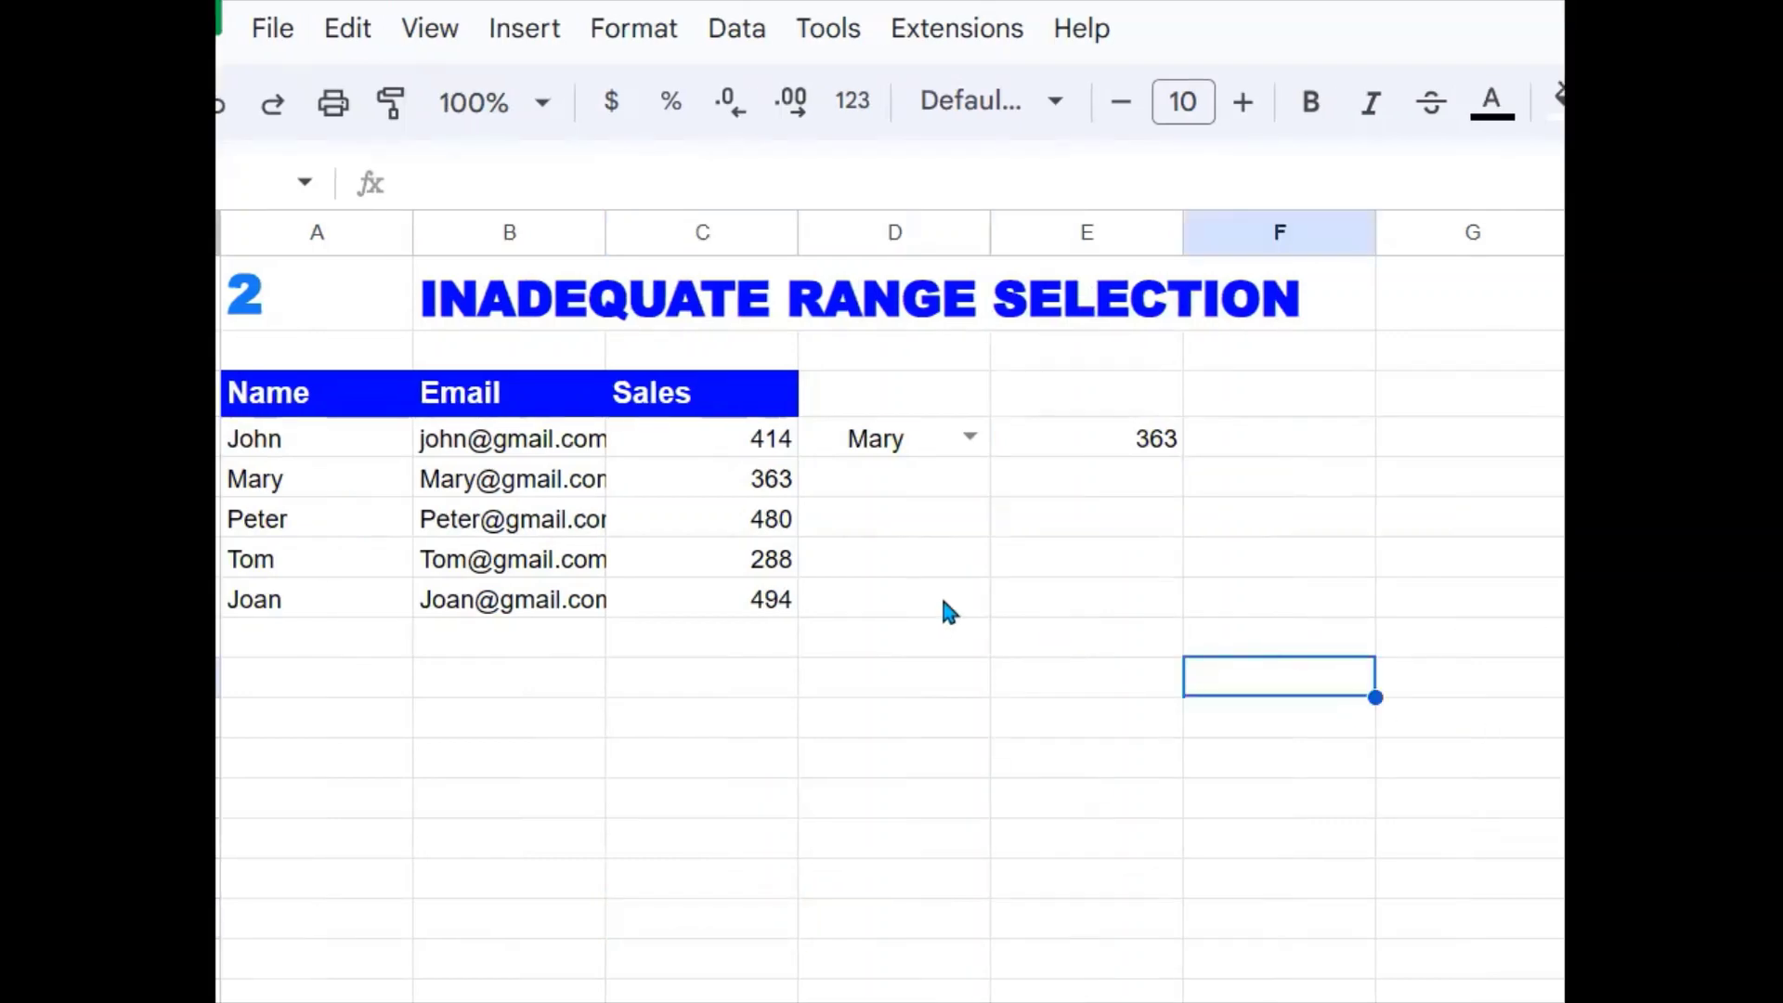
pyautogui.click(1135, 452)
pyautogui.press('Delete')
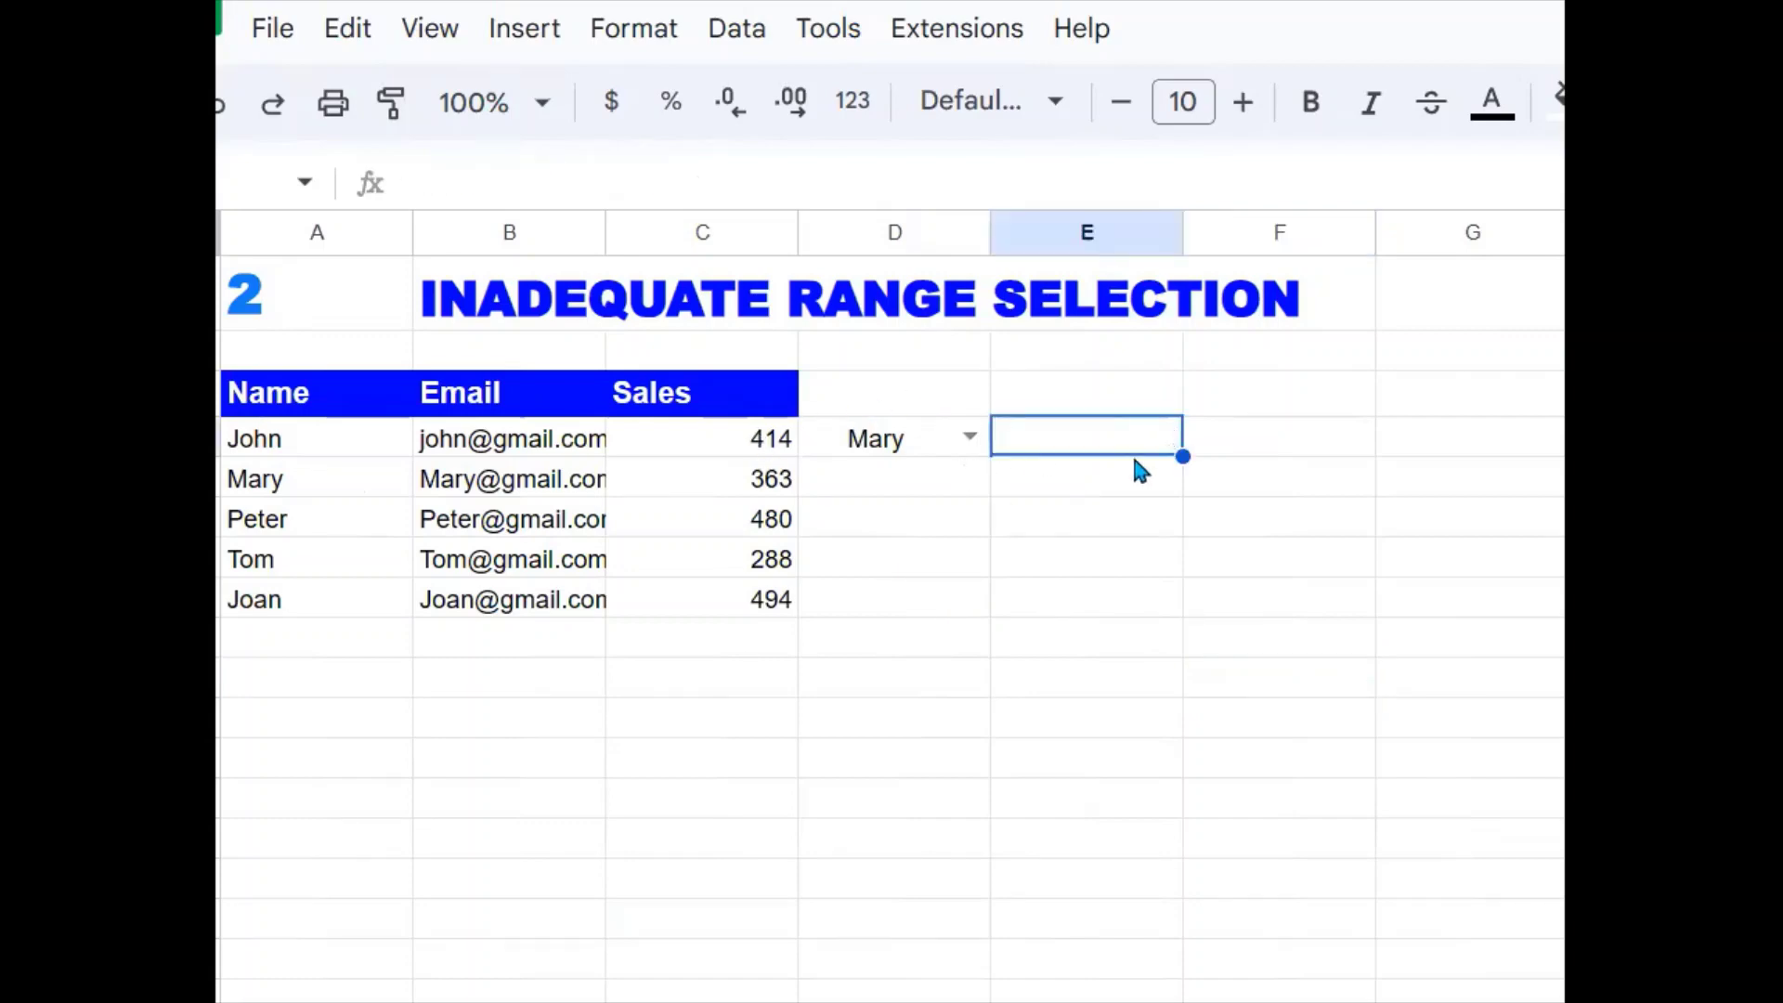
pyautogui.write('=VLO')
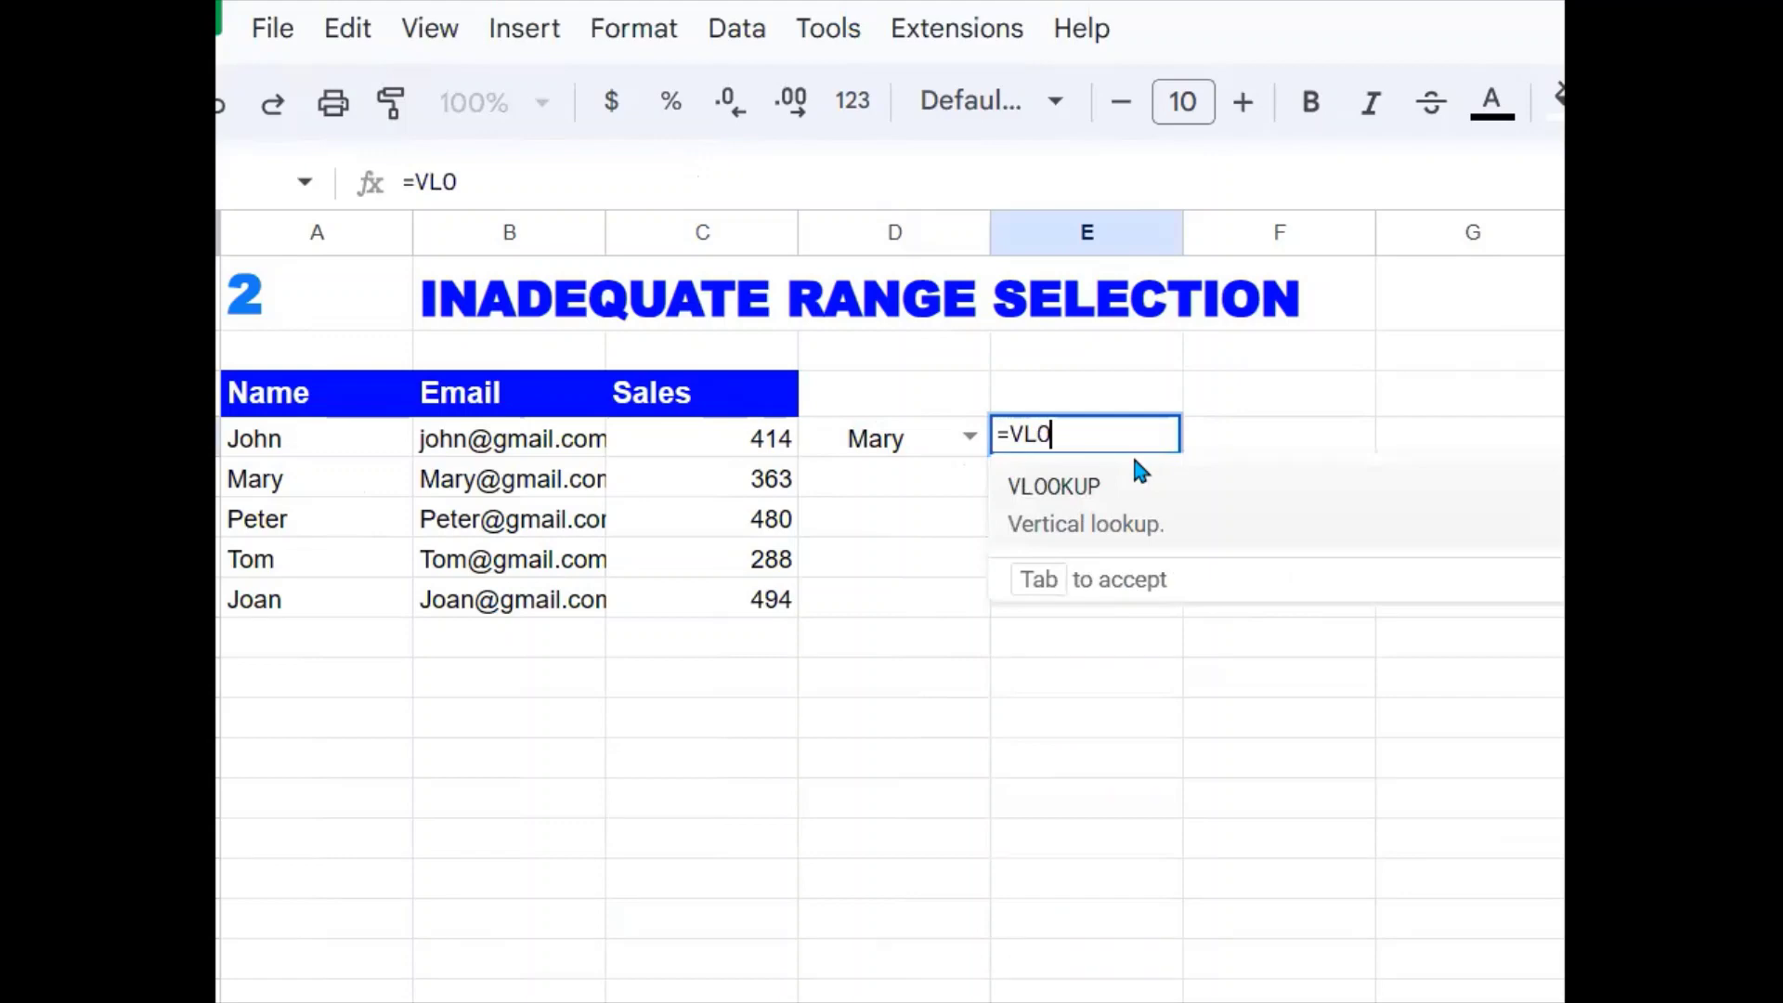
pyautogui.click(1122, 498)
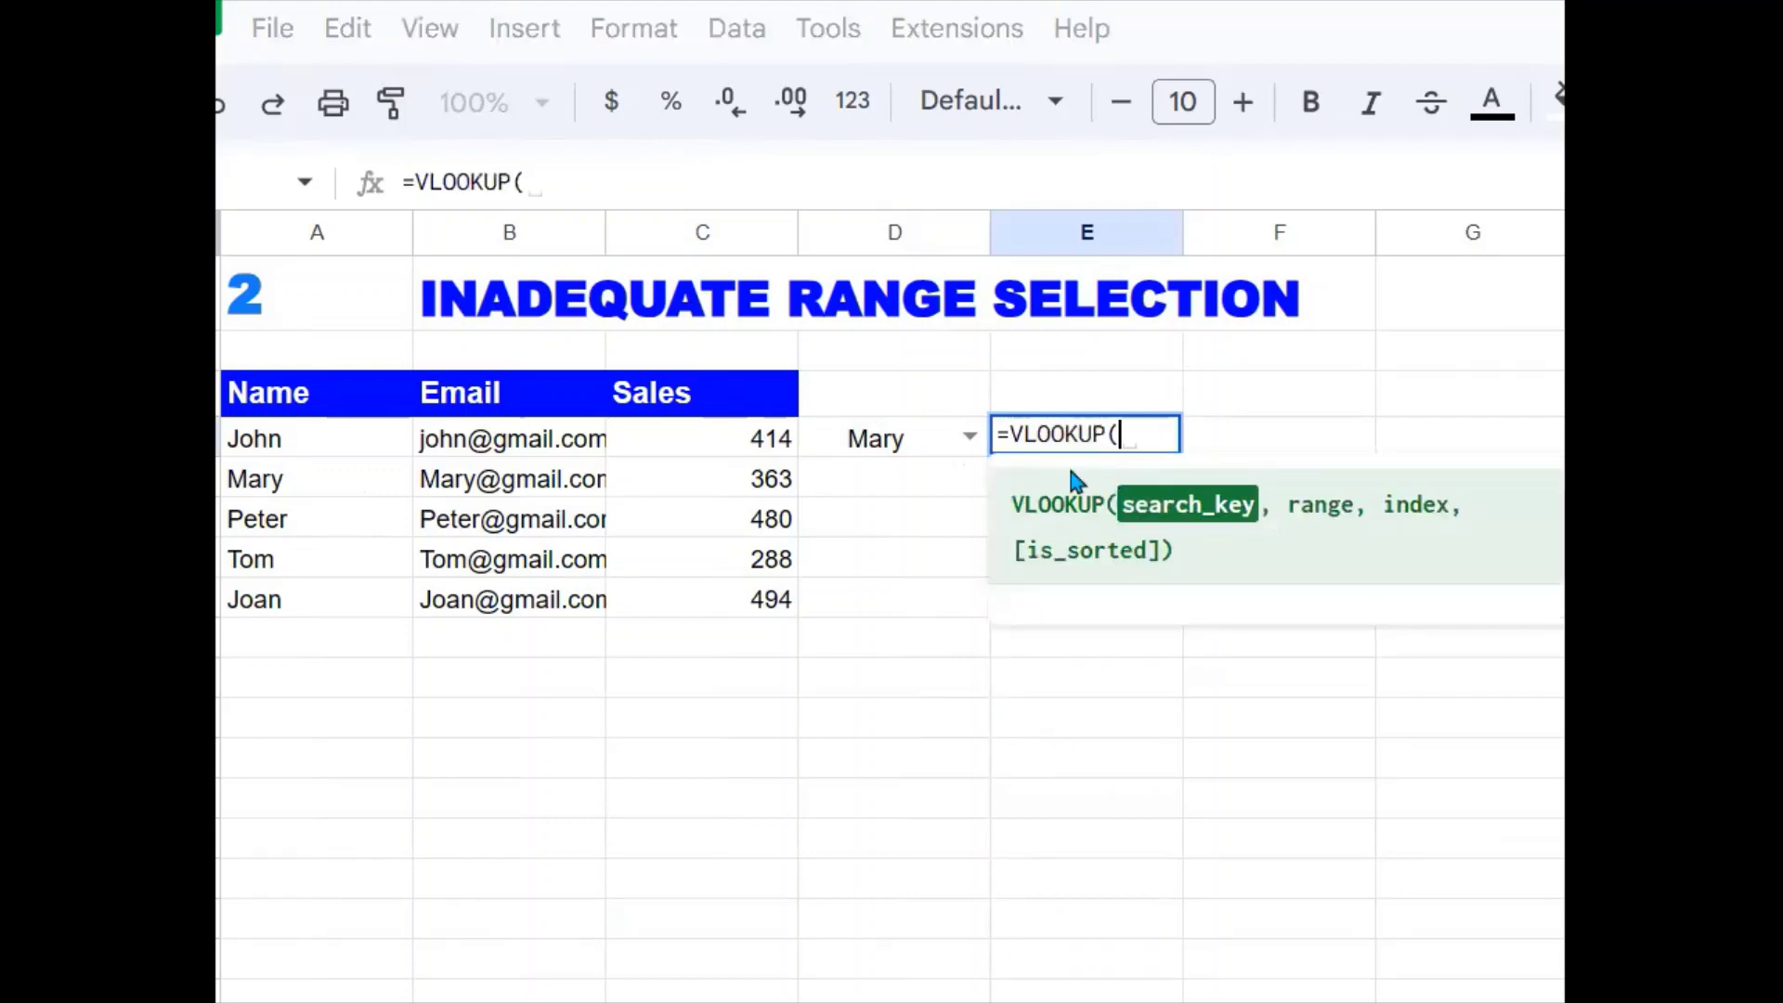
pyautogui.click(905, 459)
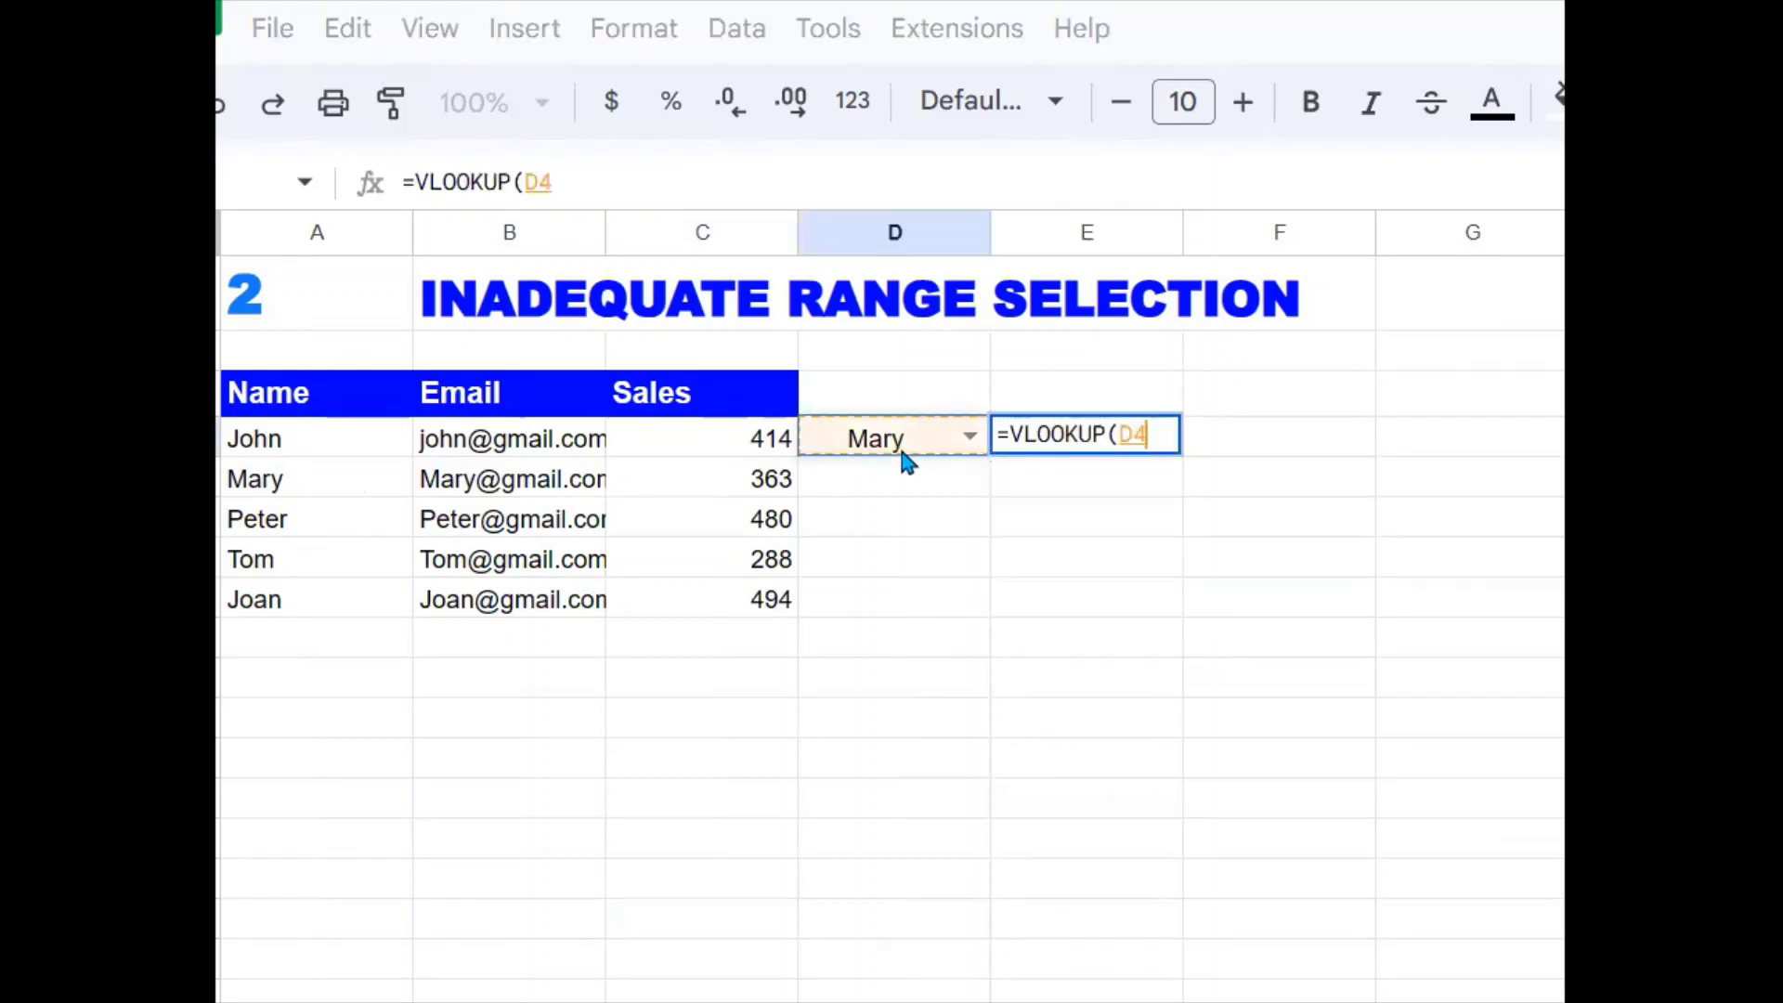
pyautogui.write(',')
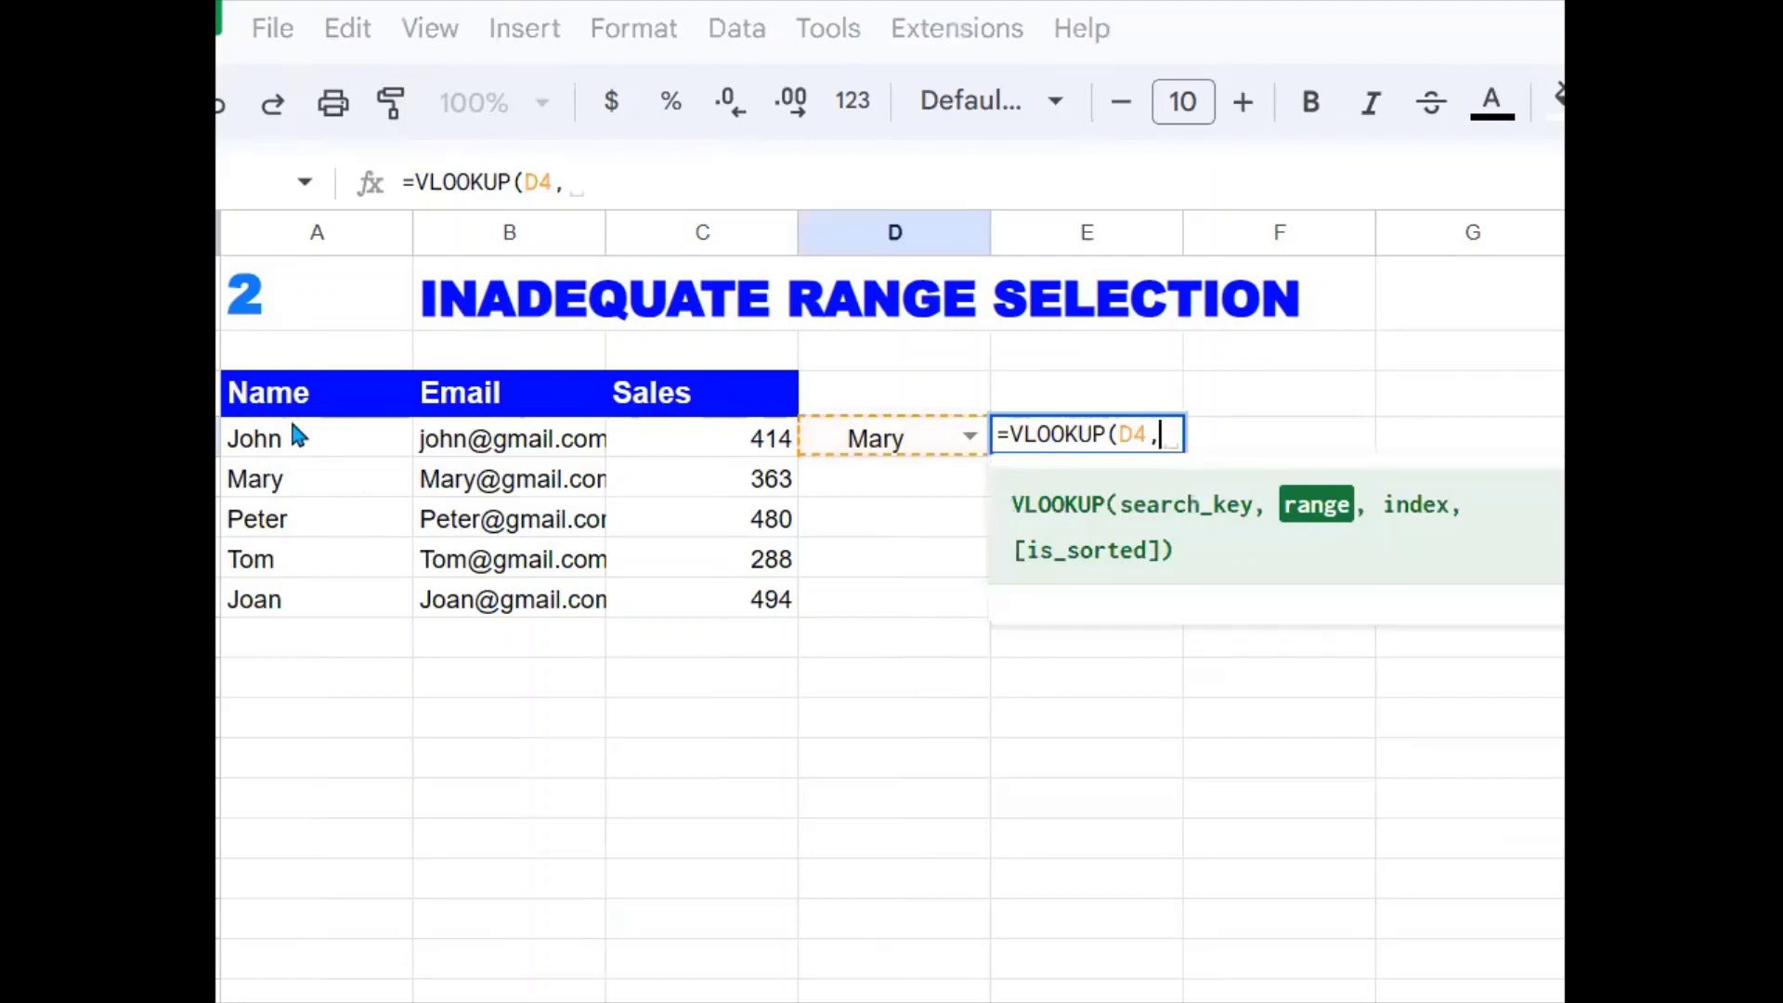
pyautogui.click(302, 436)
pyautogui.moveTo(581, 529); pyautogui.dragTo(753, 620)
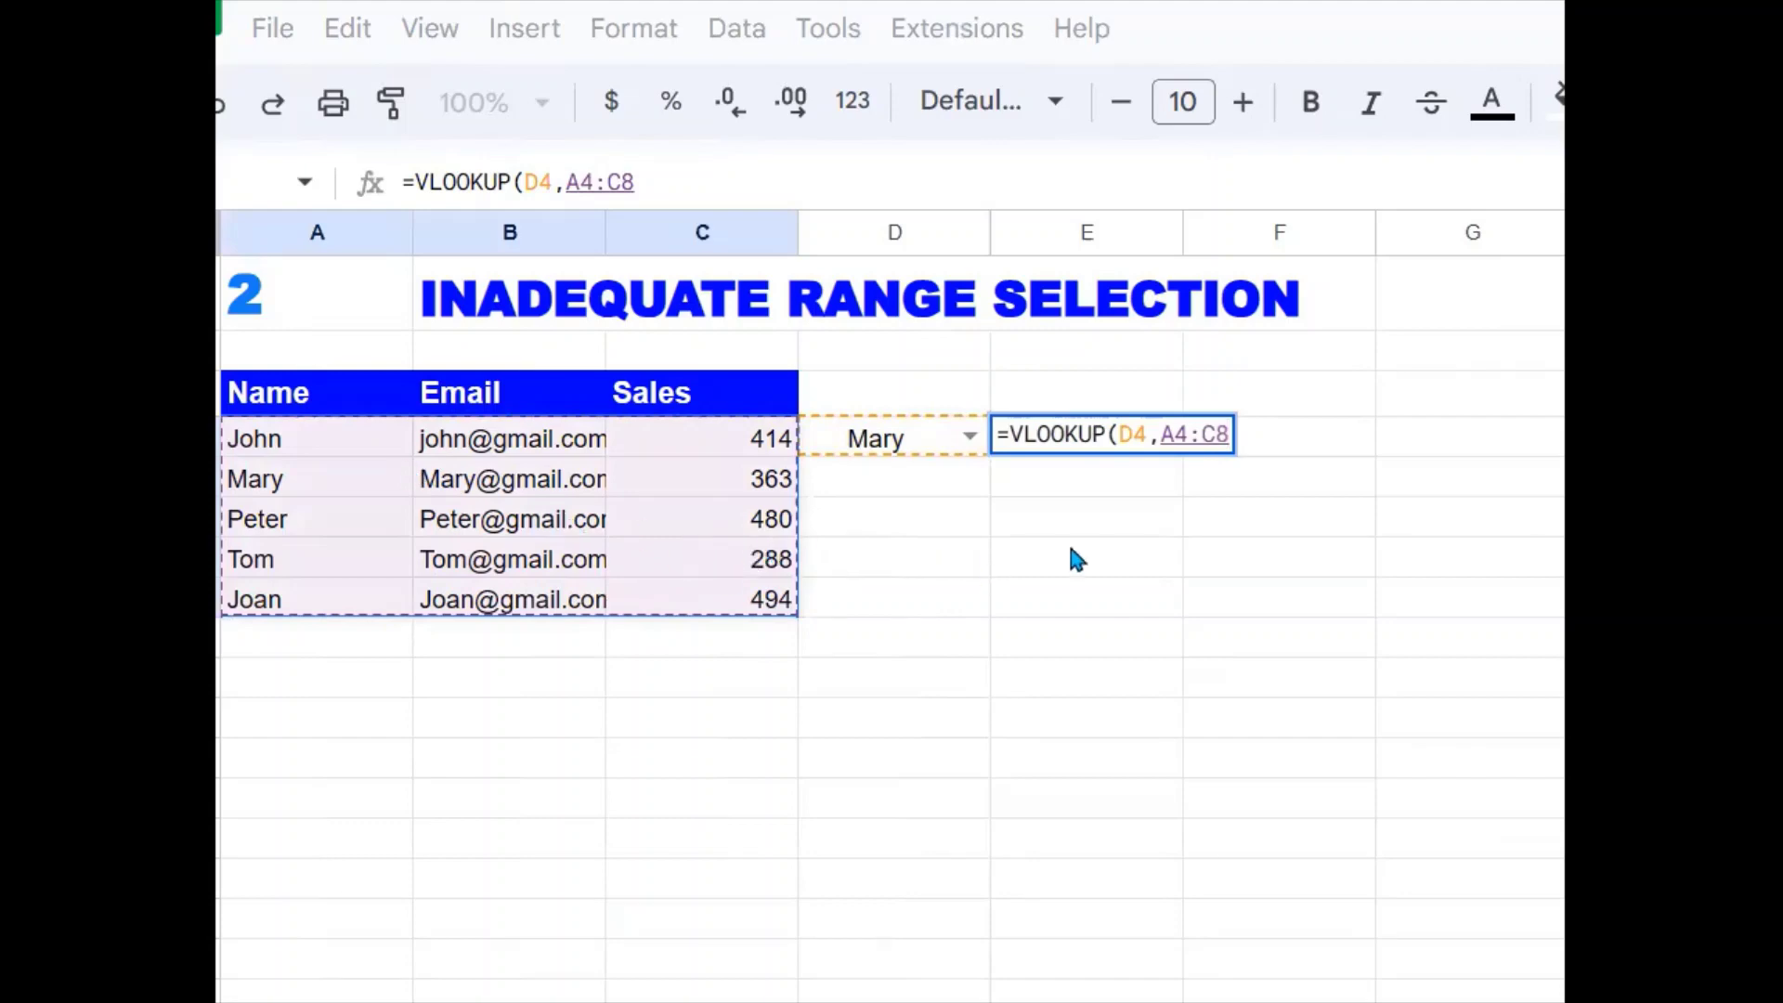
# Narrow the lookup range in E4 to A4:A8 and finish the formula with column index 2 and is_sorted 0.
pyautogui.click(1206, 437)
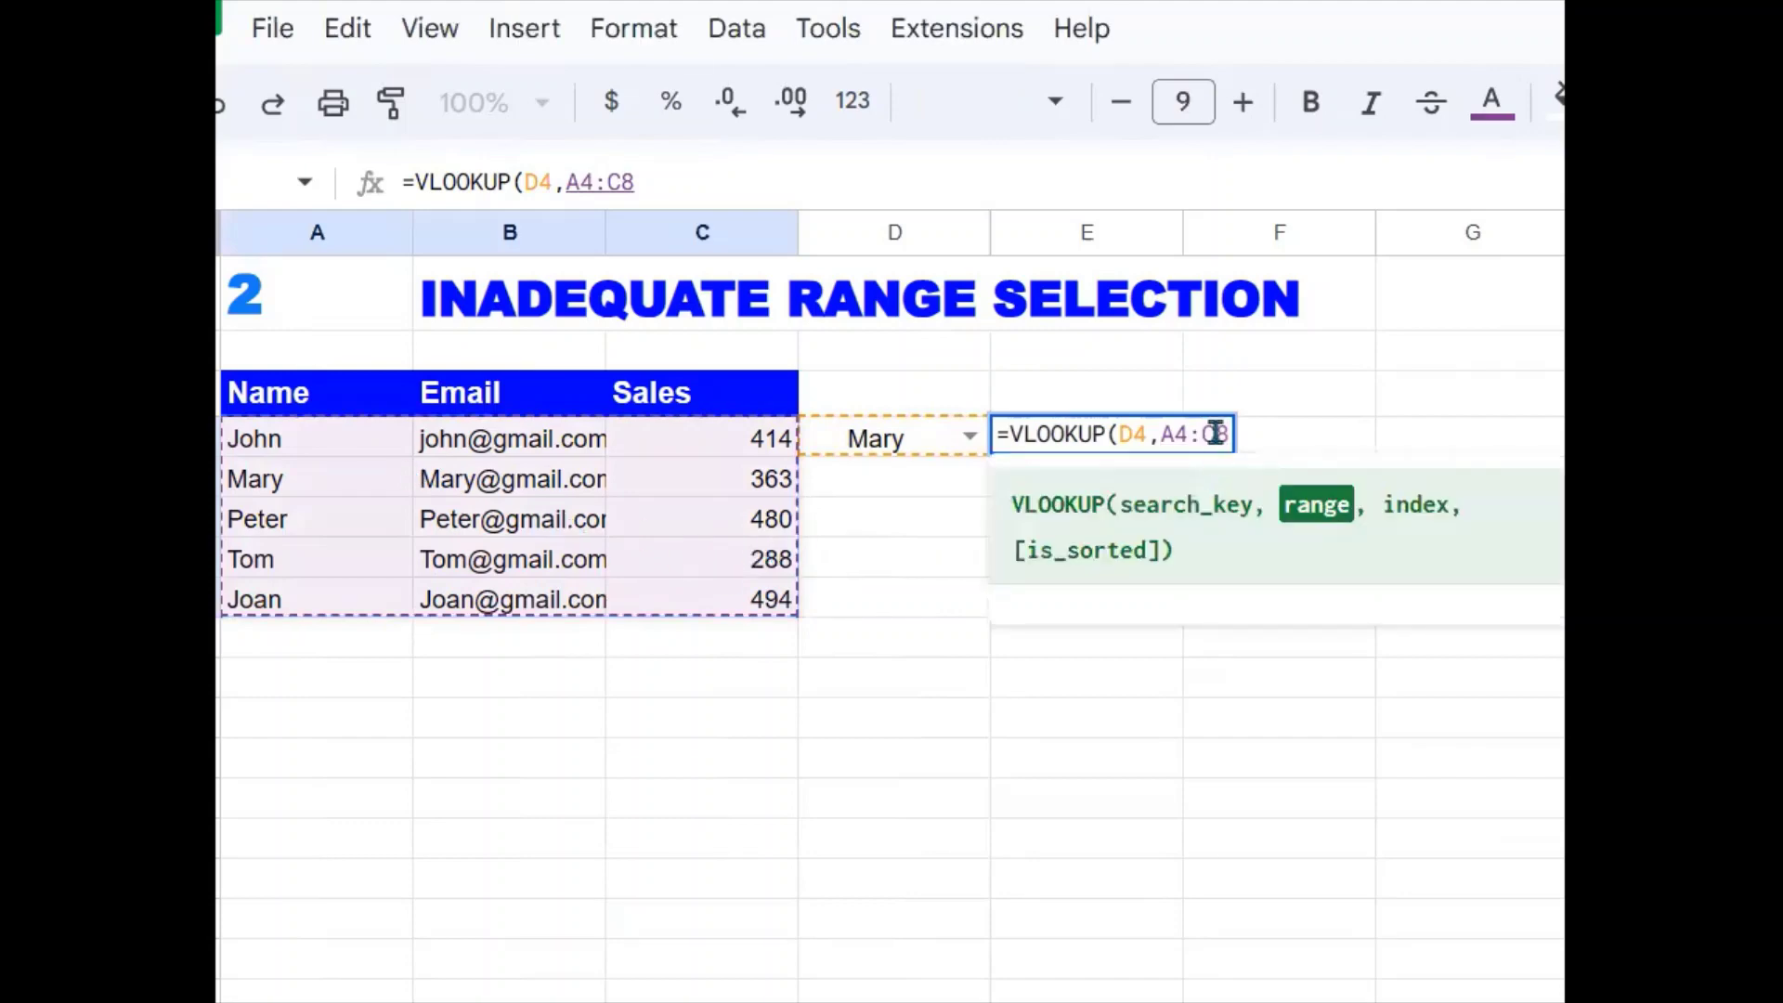
pyautogui.press('BackSpace')
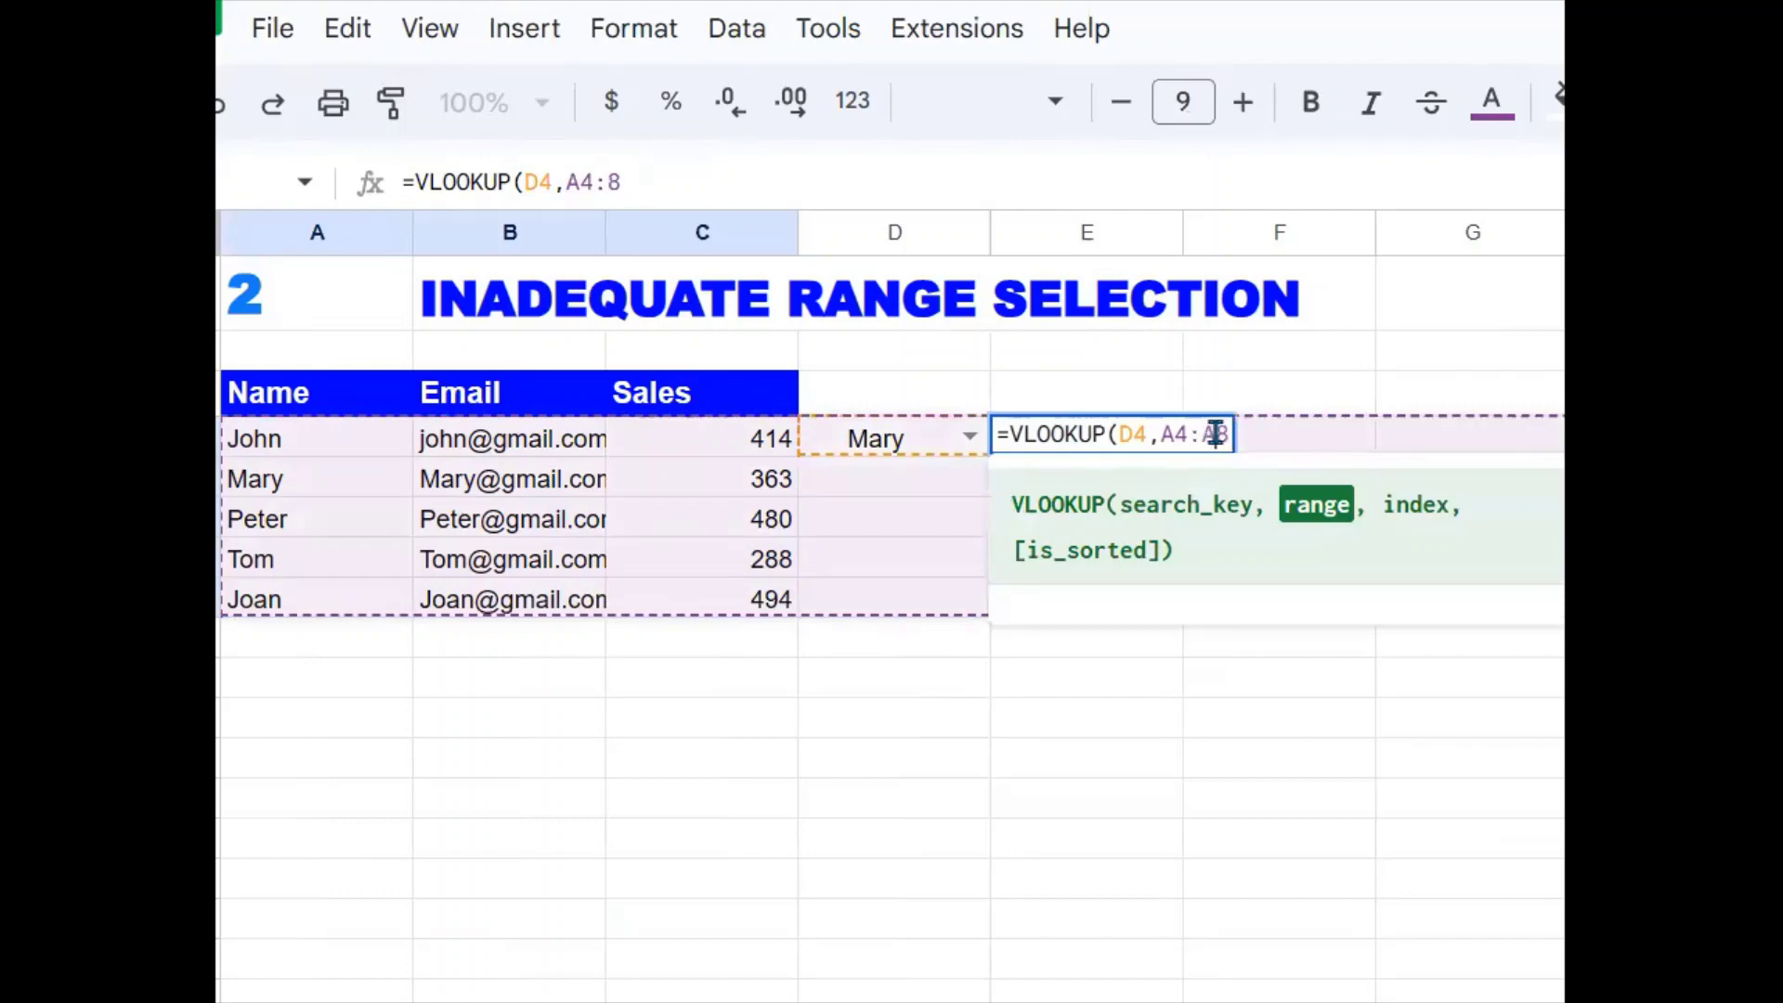
pyautogui.write('A8')
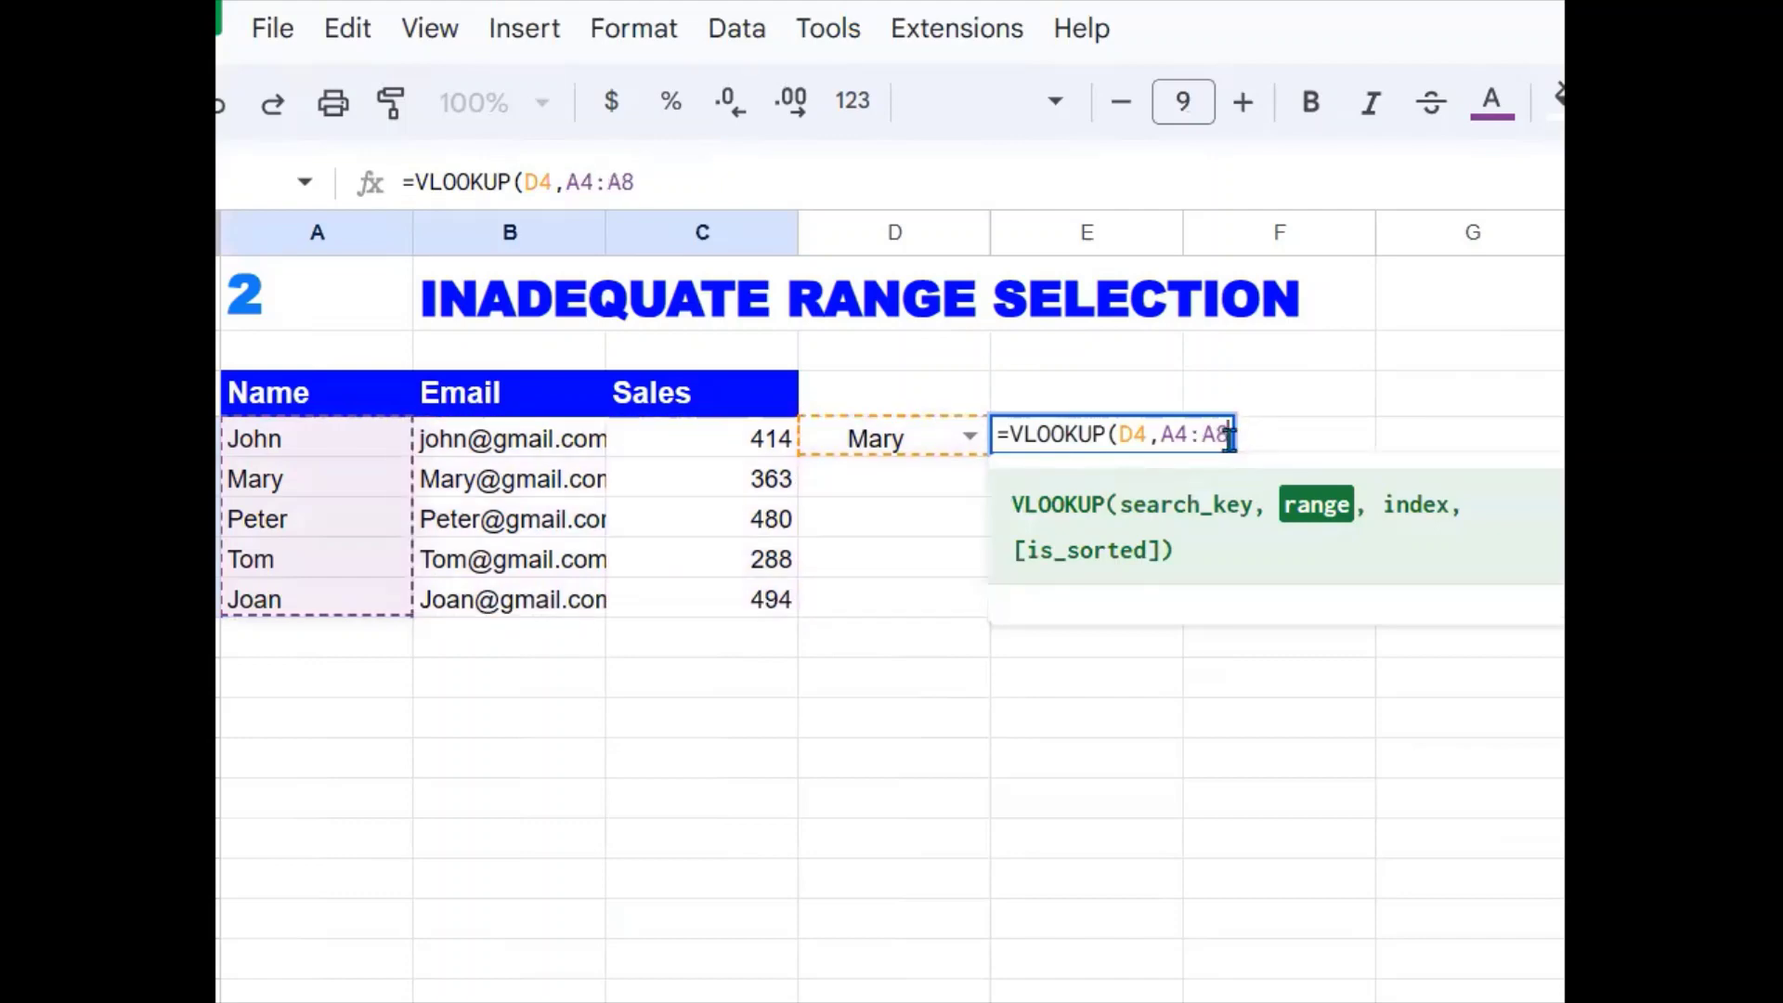
pyautogui.write(',')
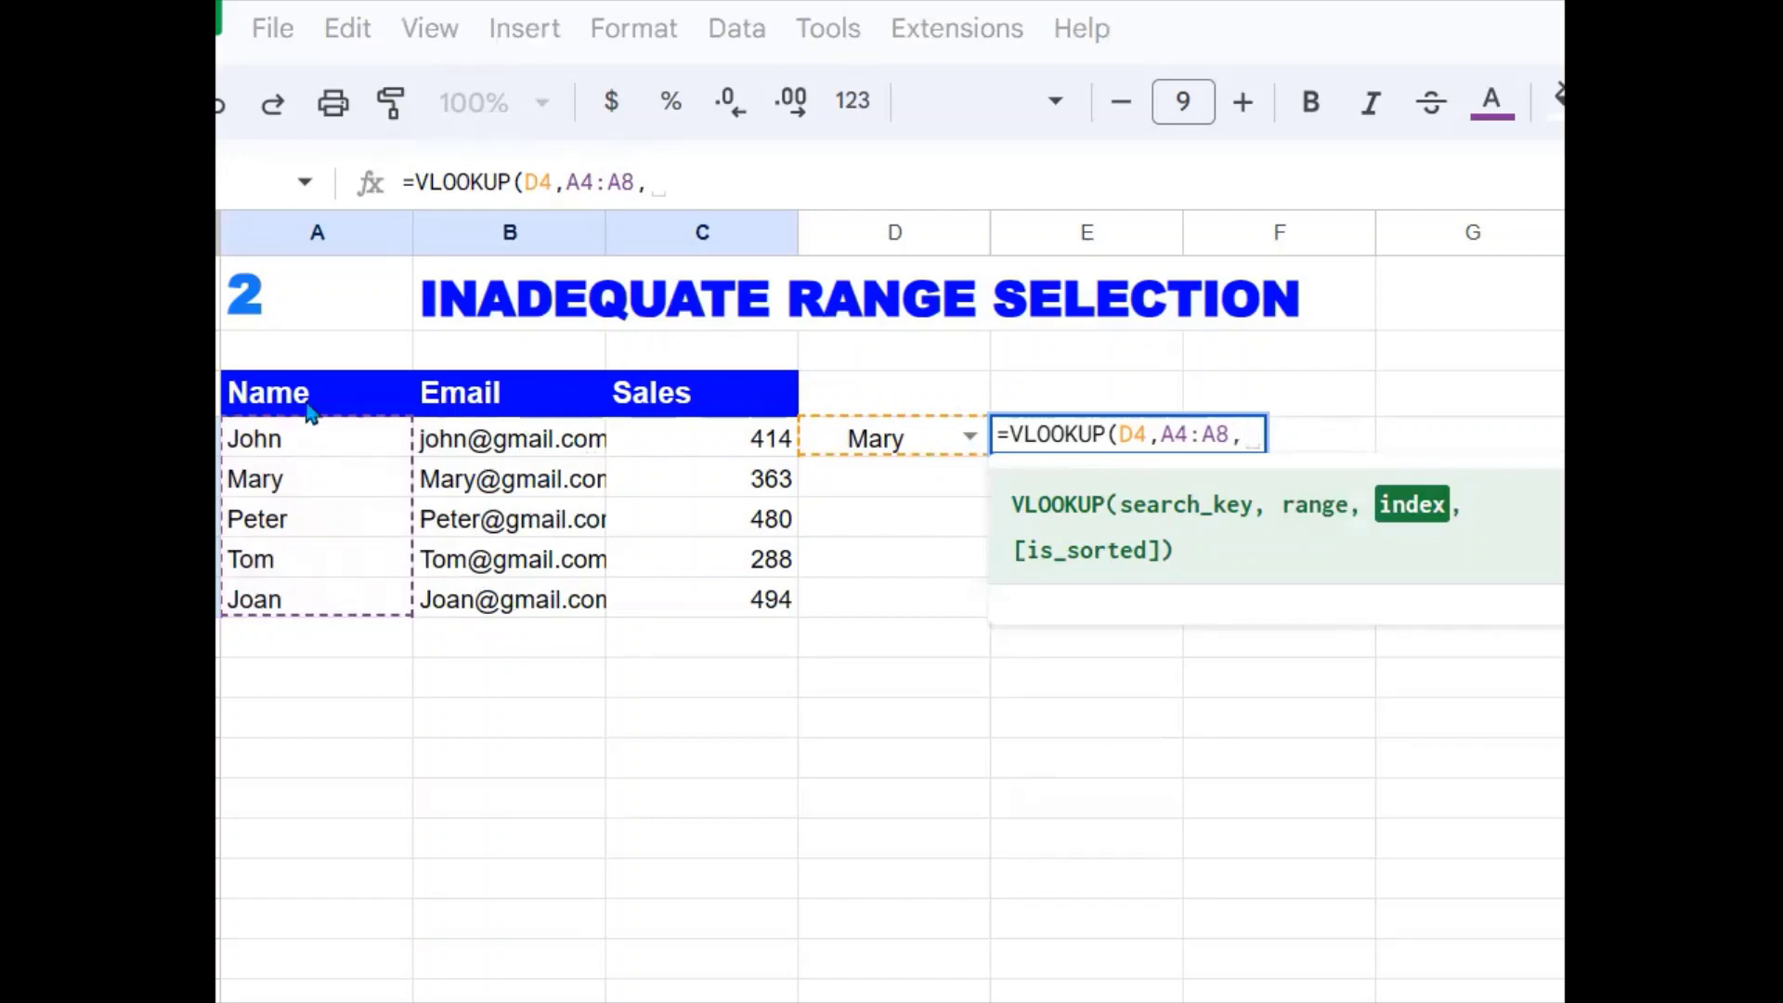
pyautogui.moveTo(520, 499)
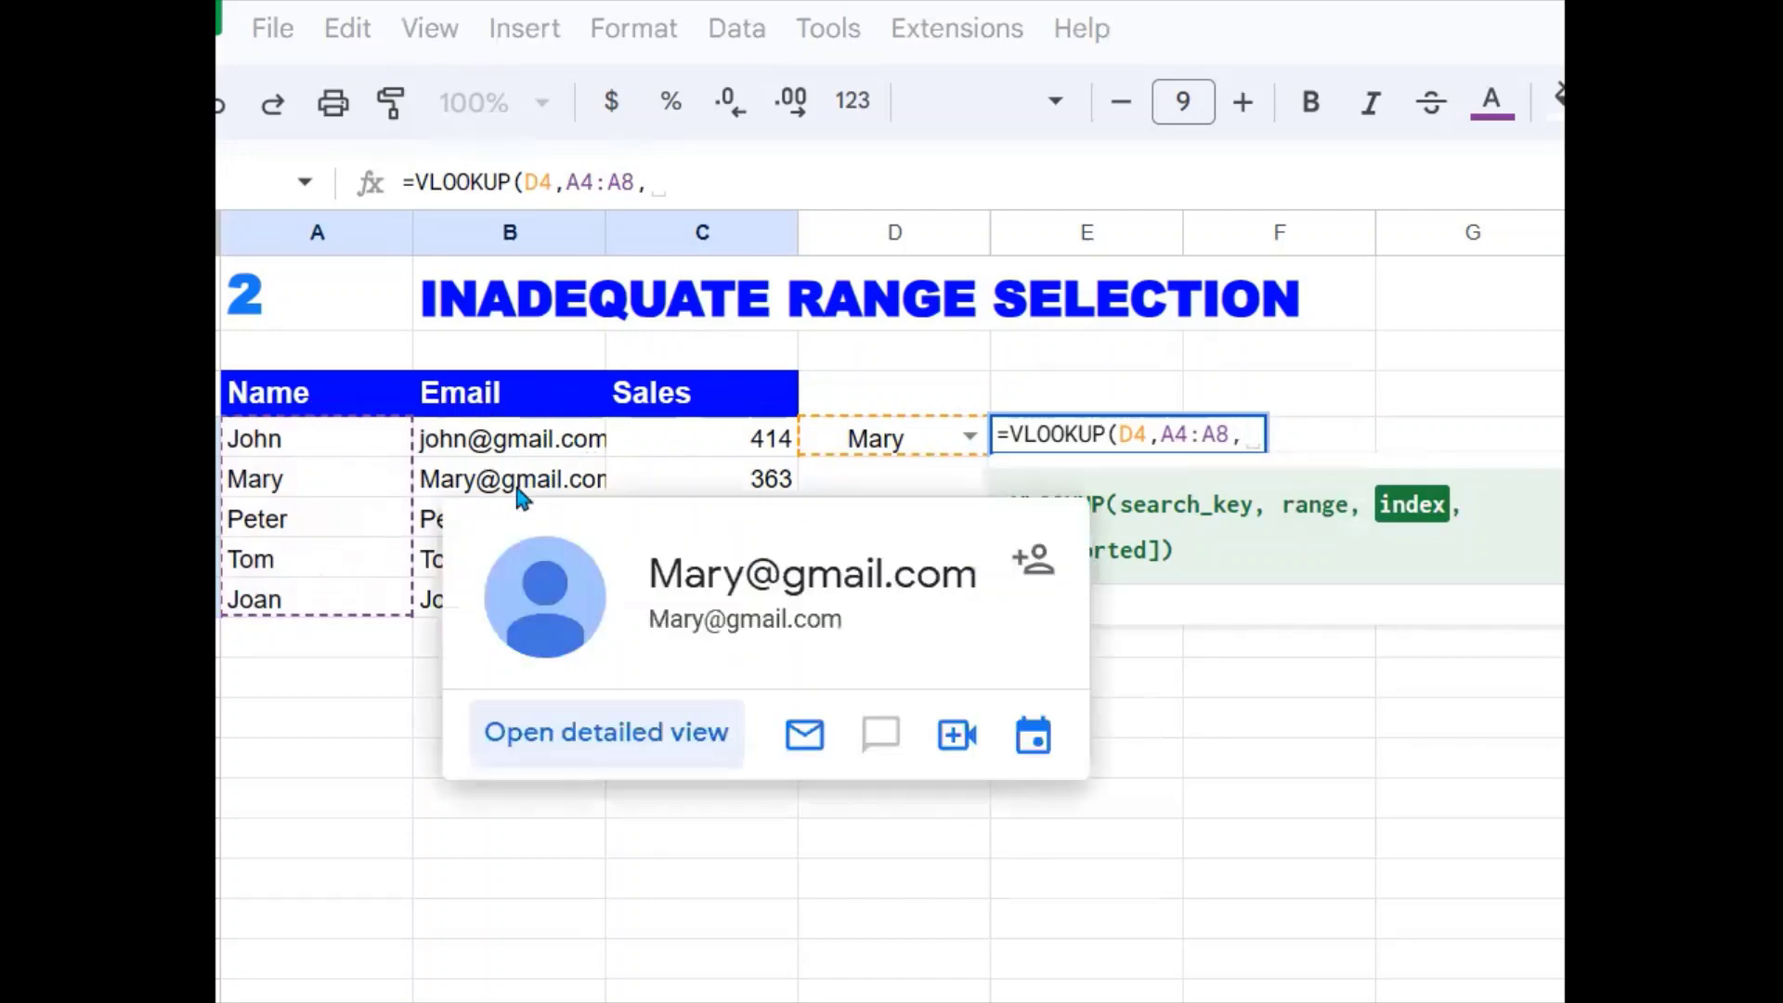
pyautogui.write('2,0')
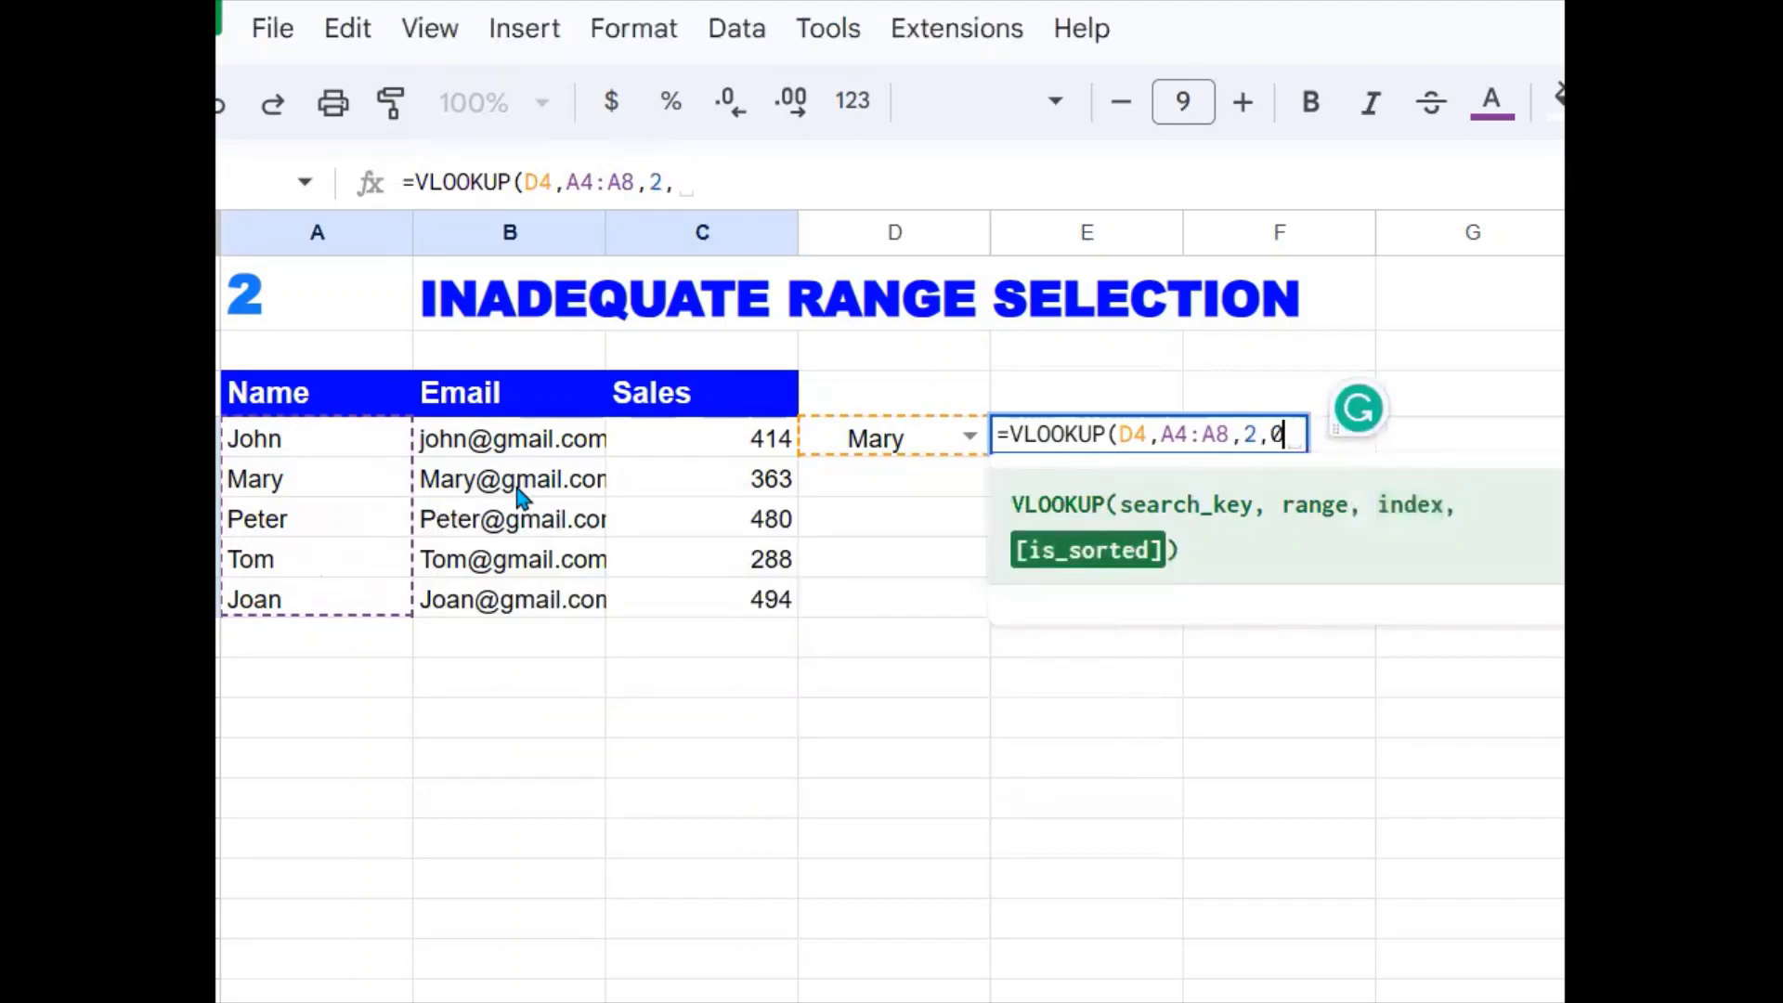
pyautogui.write(')')
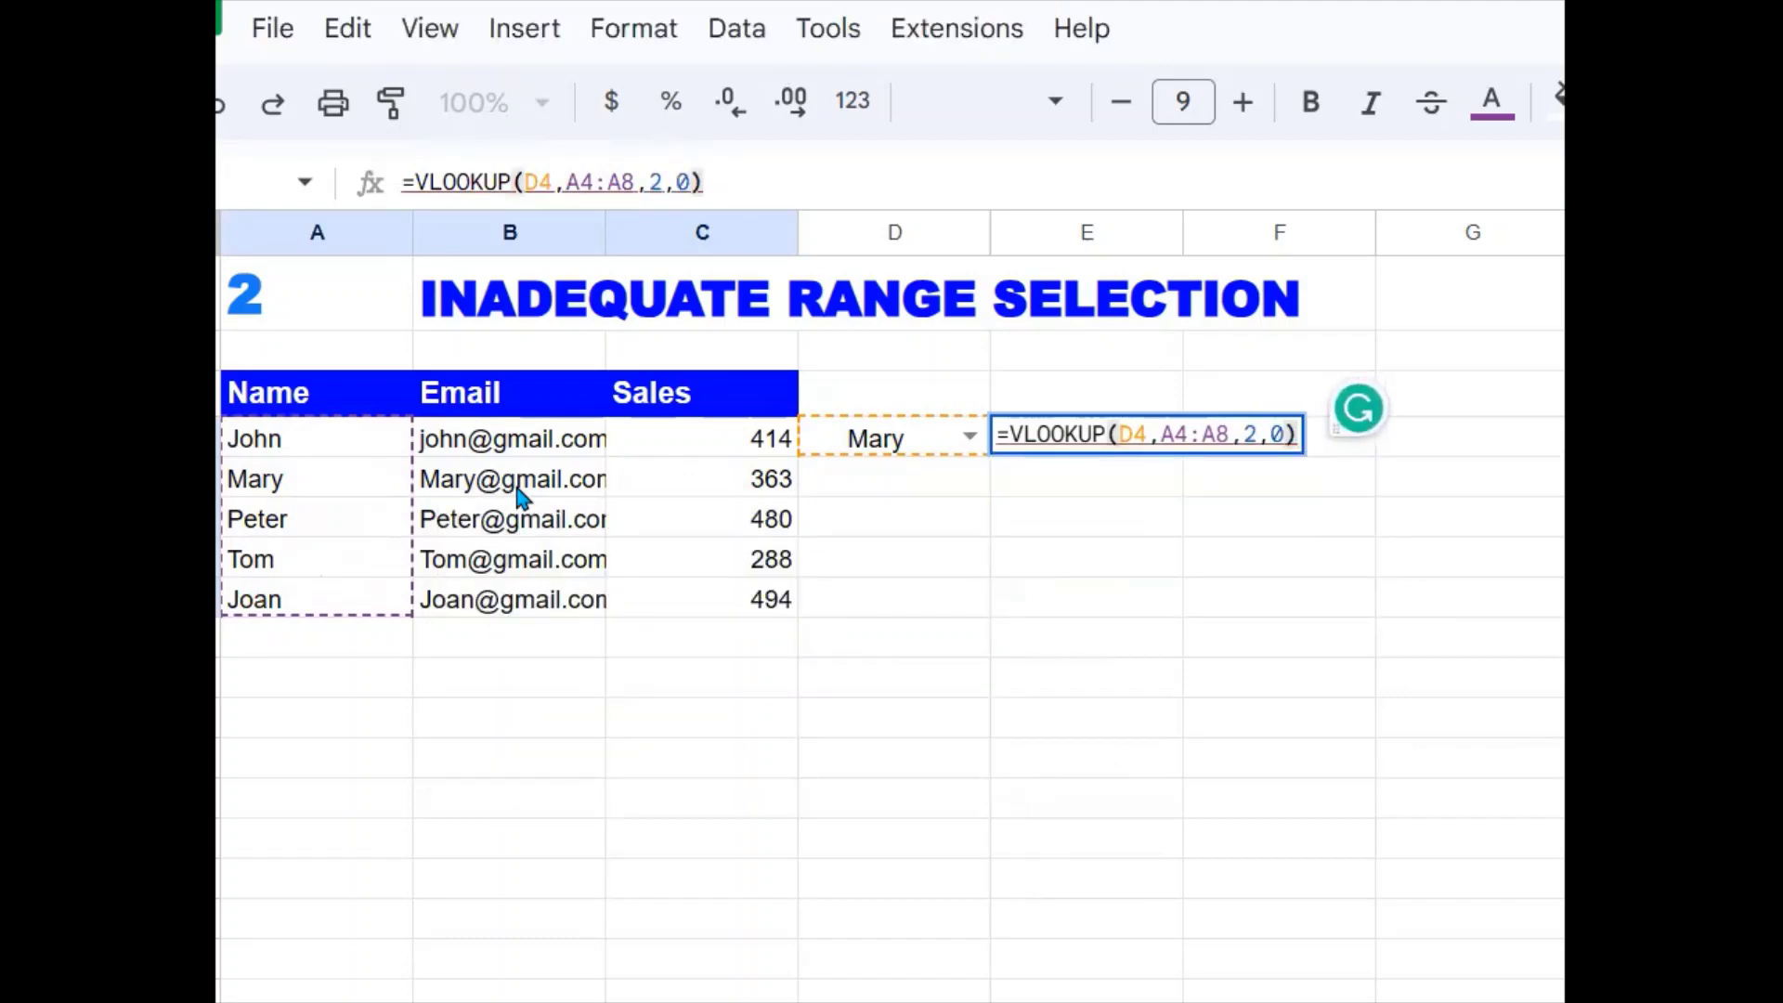
pyautogui.press('Return')
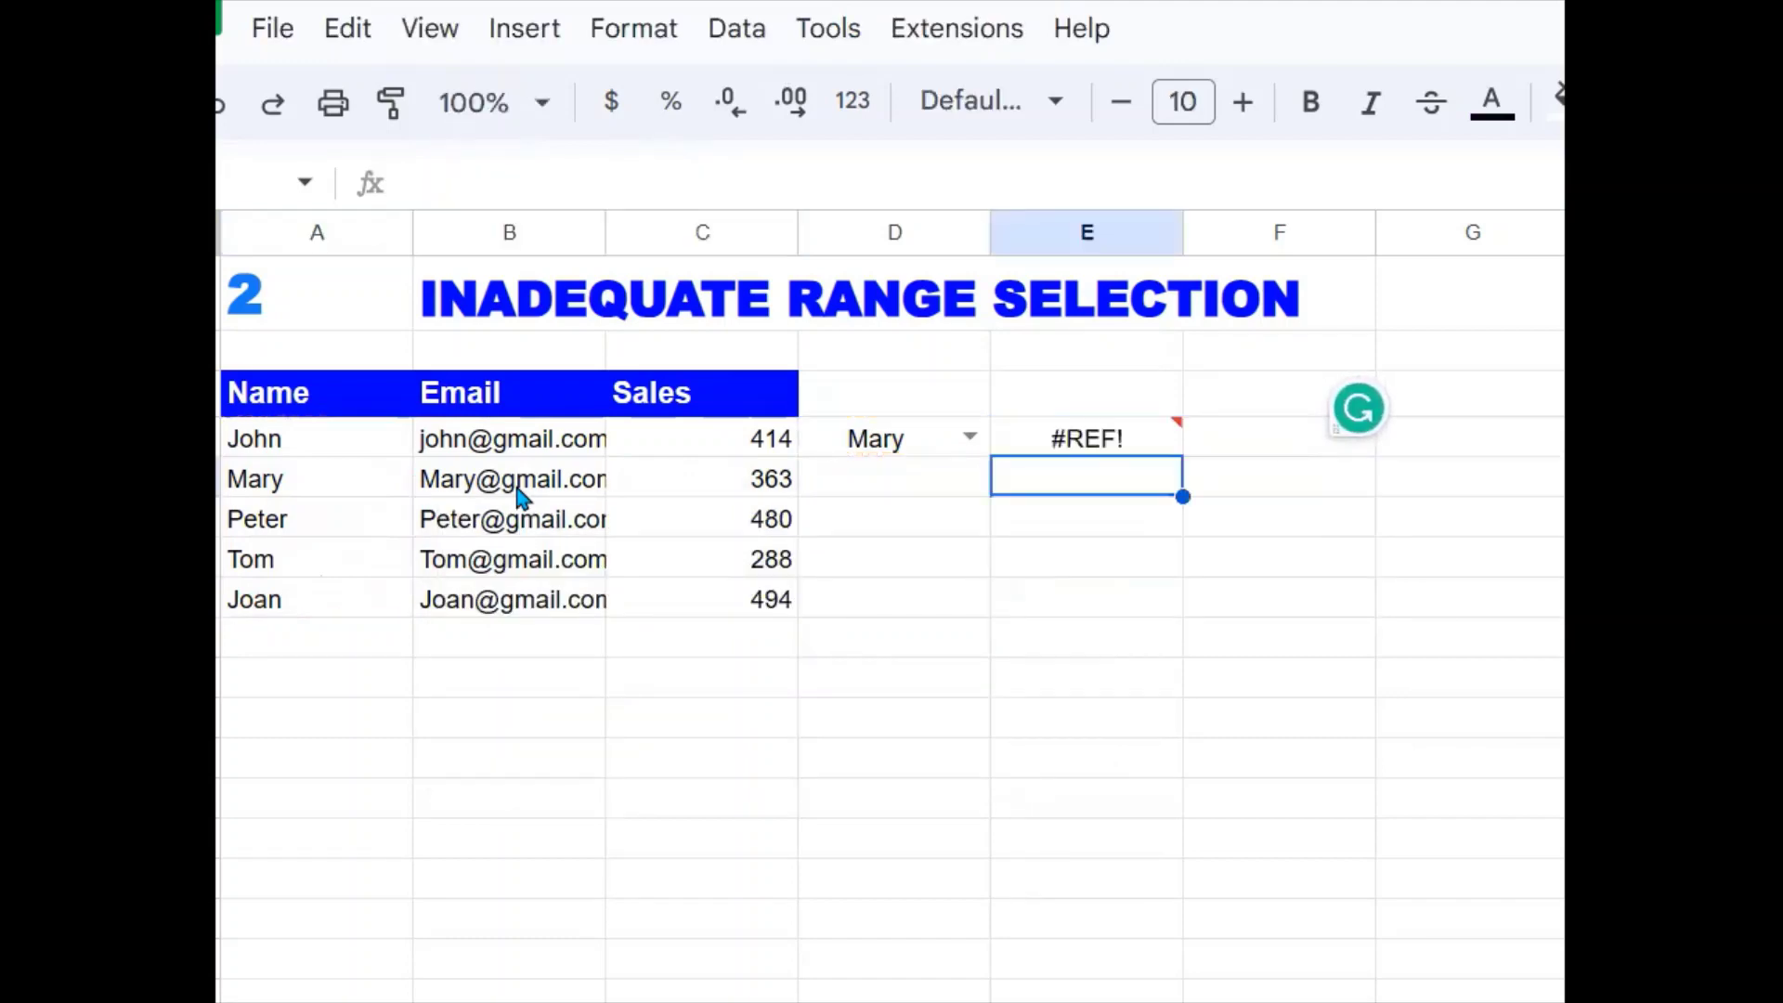
# Examine the E4 VLOOKUP and its error, comparing the range A4:A8 in the formula with the Name and Email columns.
pyautogui.click(1129, 447)
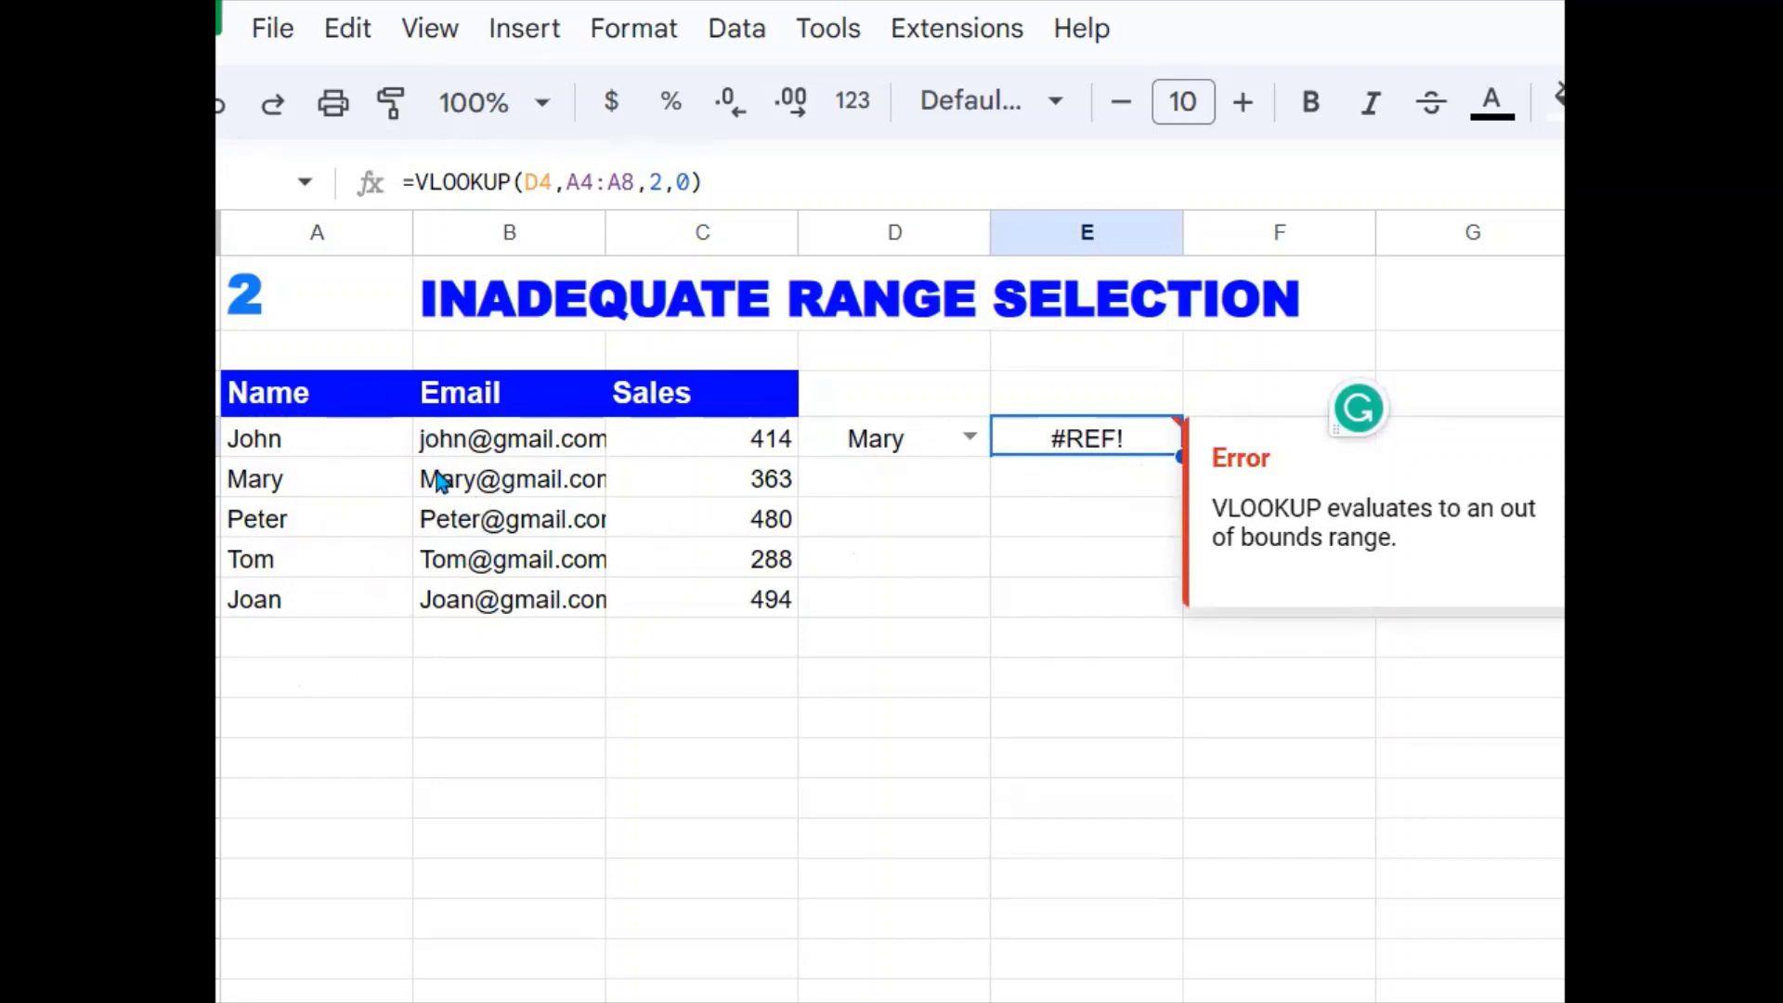
pyautogui.moveTo(338, 438); pyautogui.dragTo(335, 639)
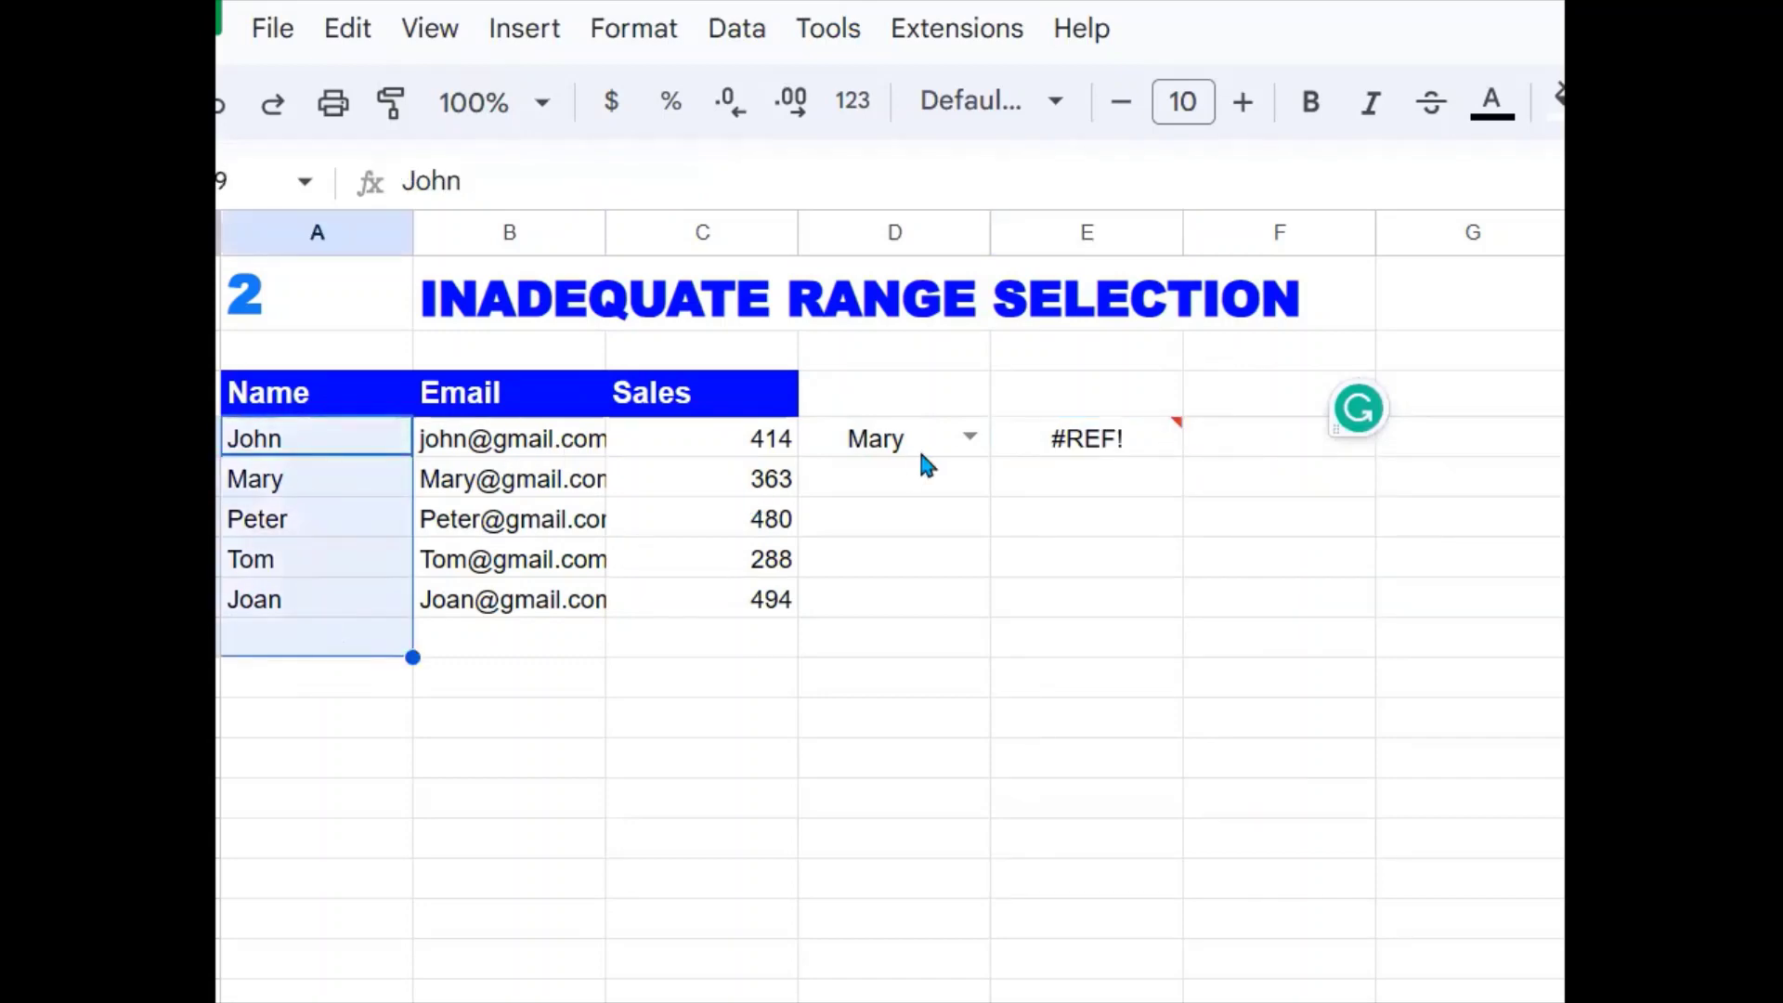
pyautogui.click(1117, 452)
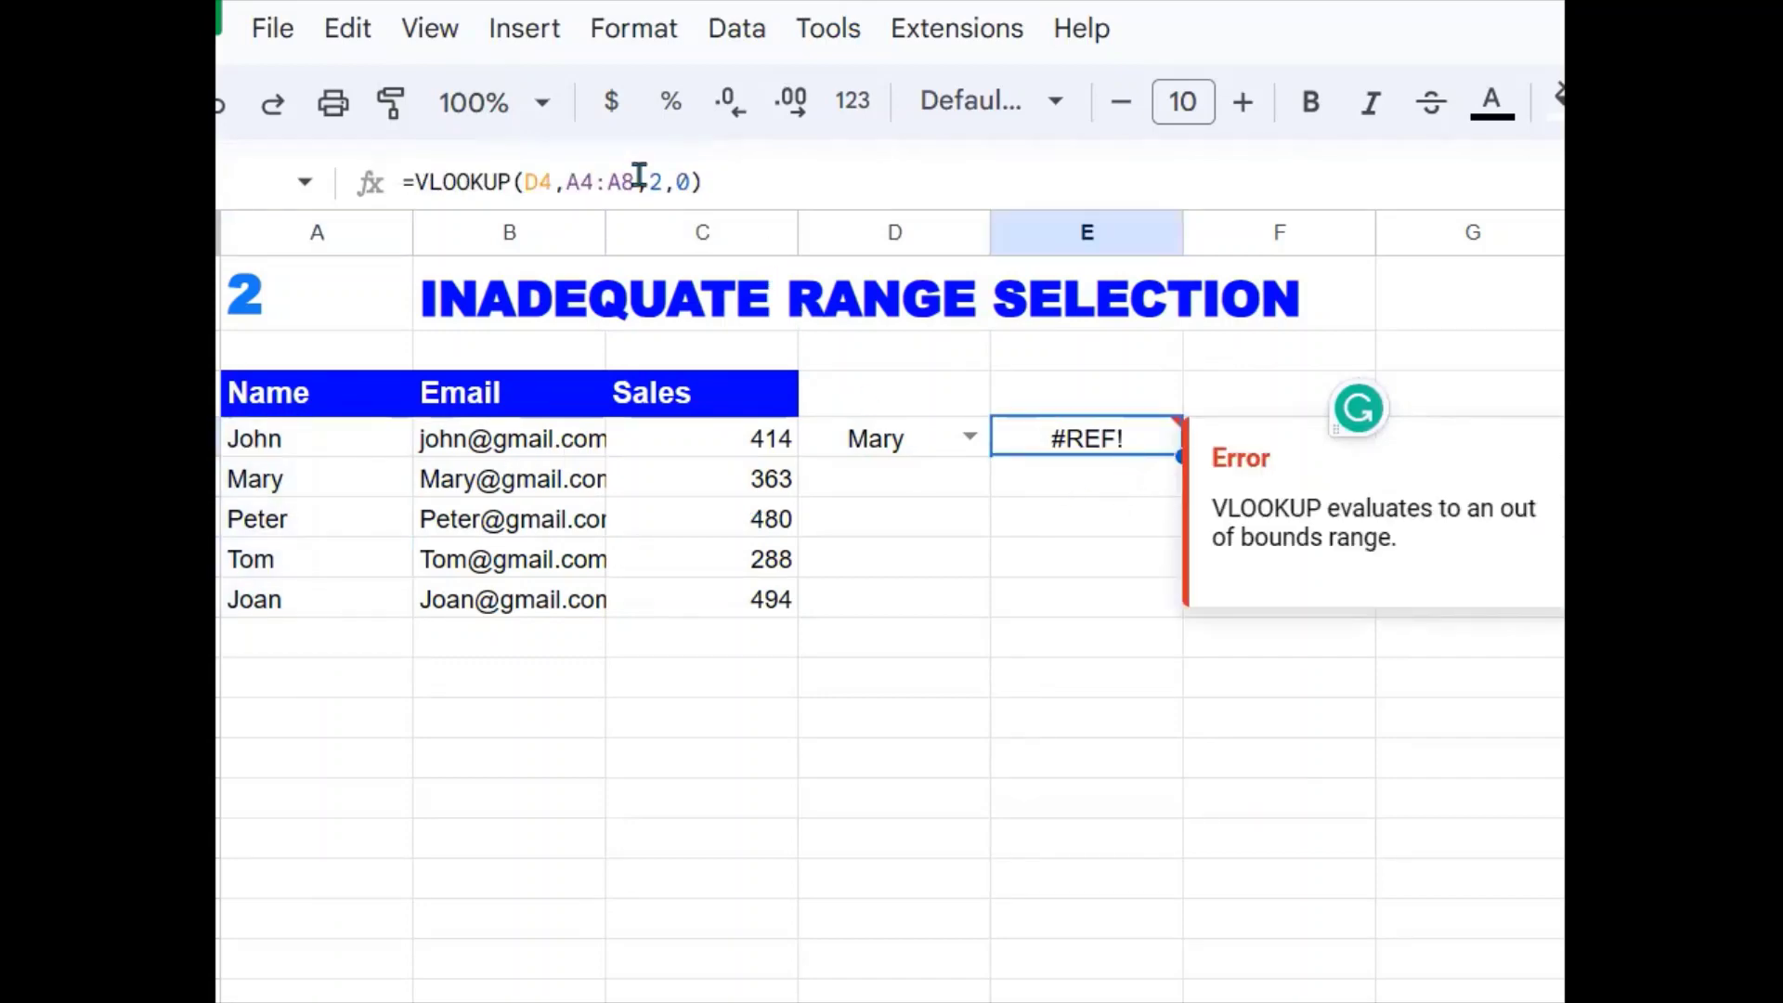
pyautogui.moveTo(526, 452); pyautogui.dragTo(541, 608)
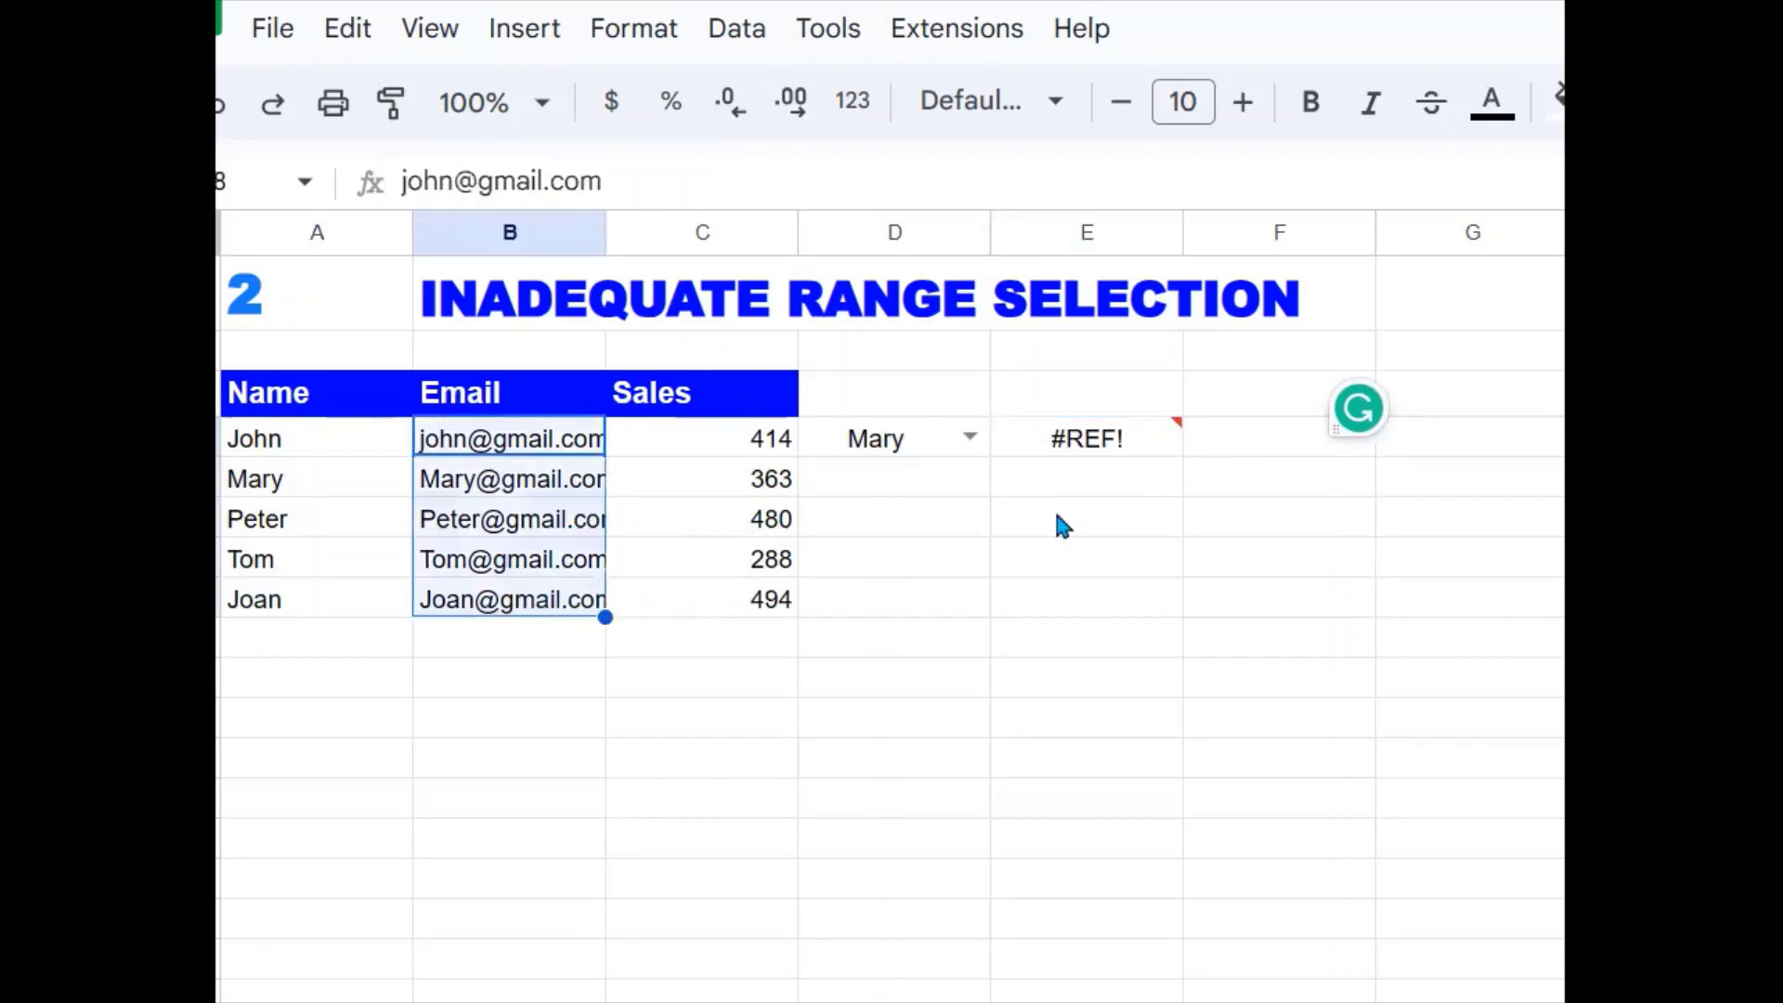
pyautogui.click(1152, 455)
pyautogui.doubleClick(1151, 455)
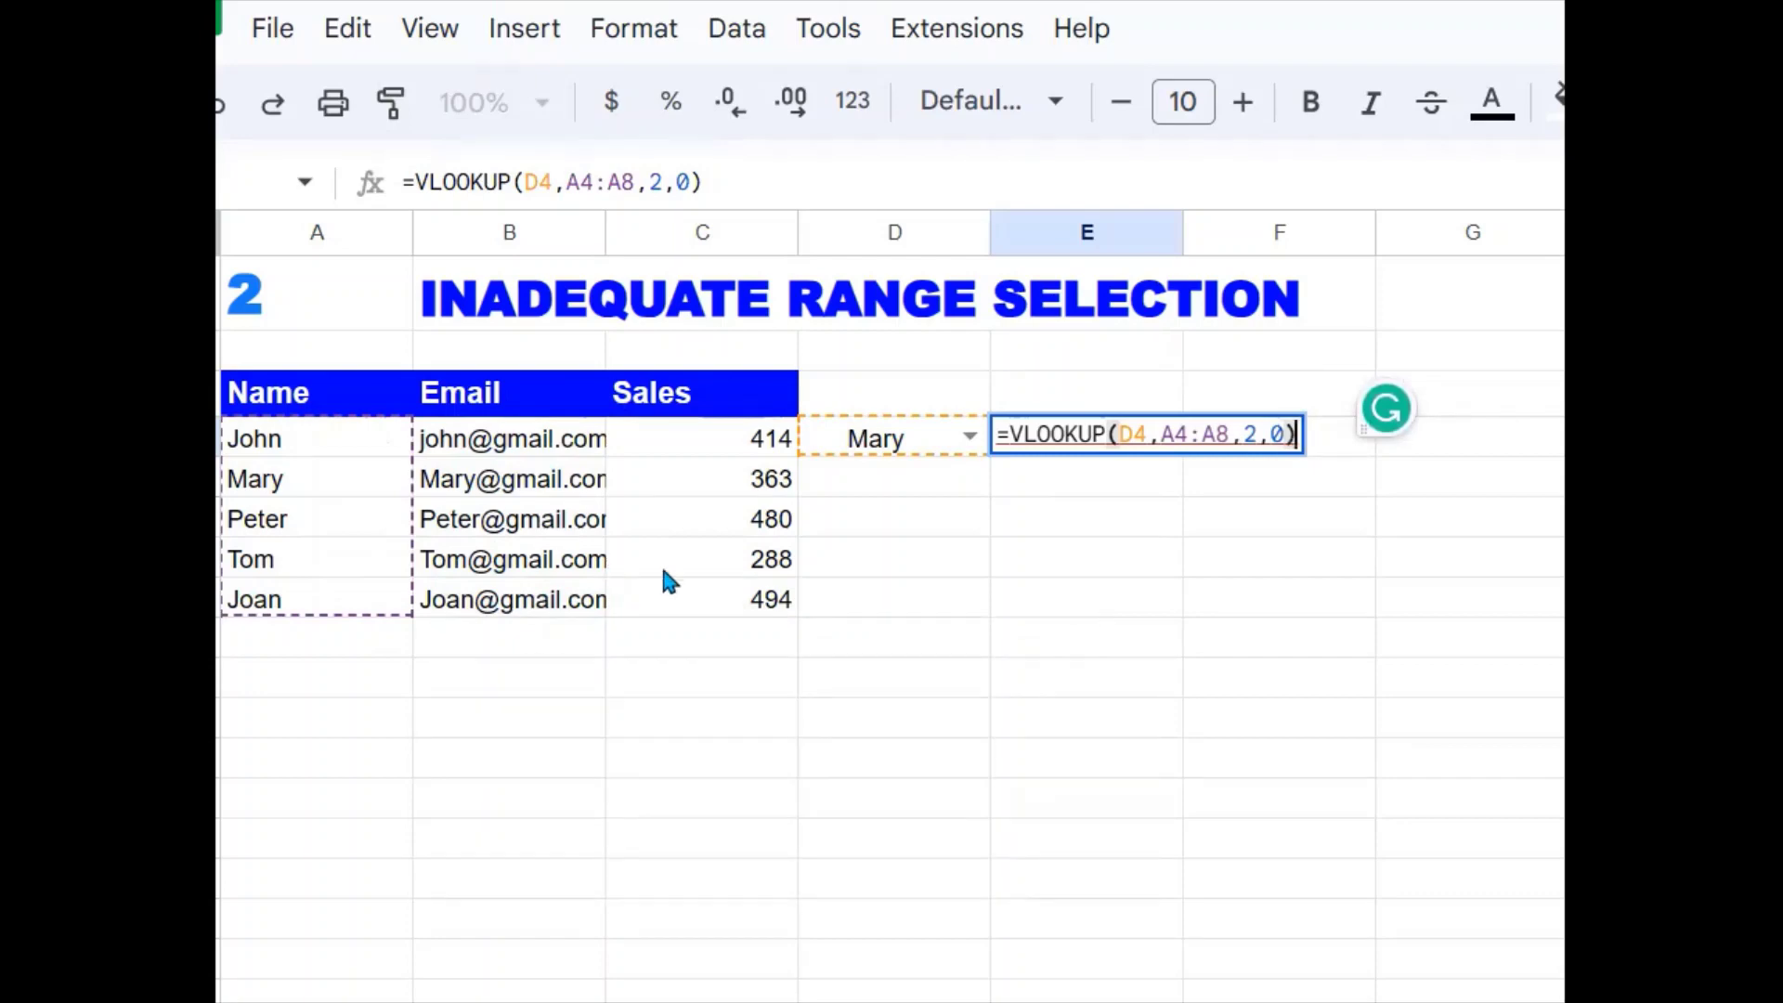
pyautogui.press('Return')
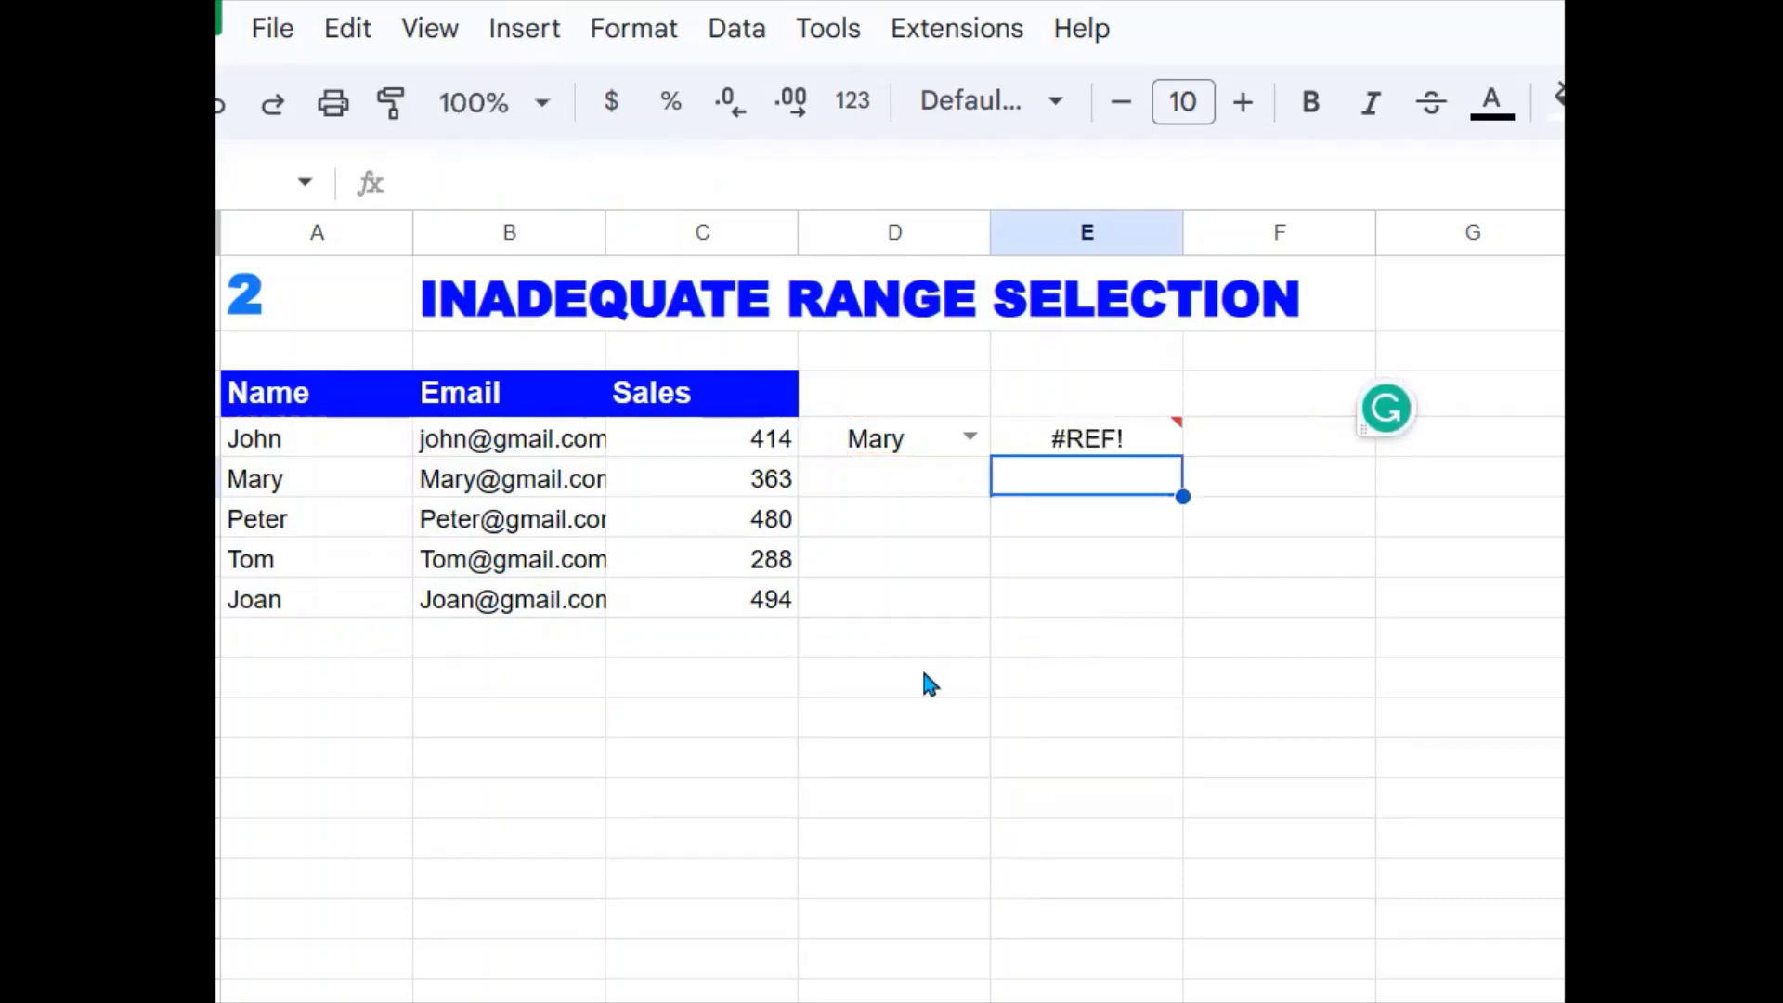
# Extend the lookup range of the VLOOKUP in E4 to A4:C8 and check the result against the Email column.
pyautogui.click(1105, 436)
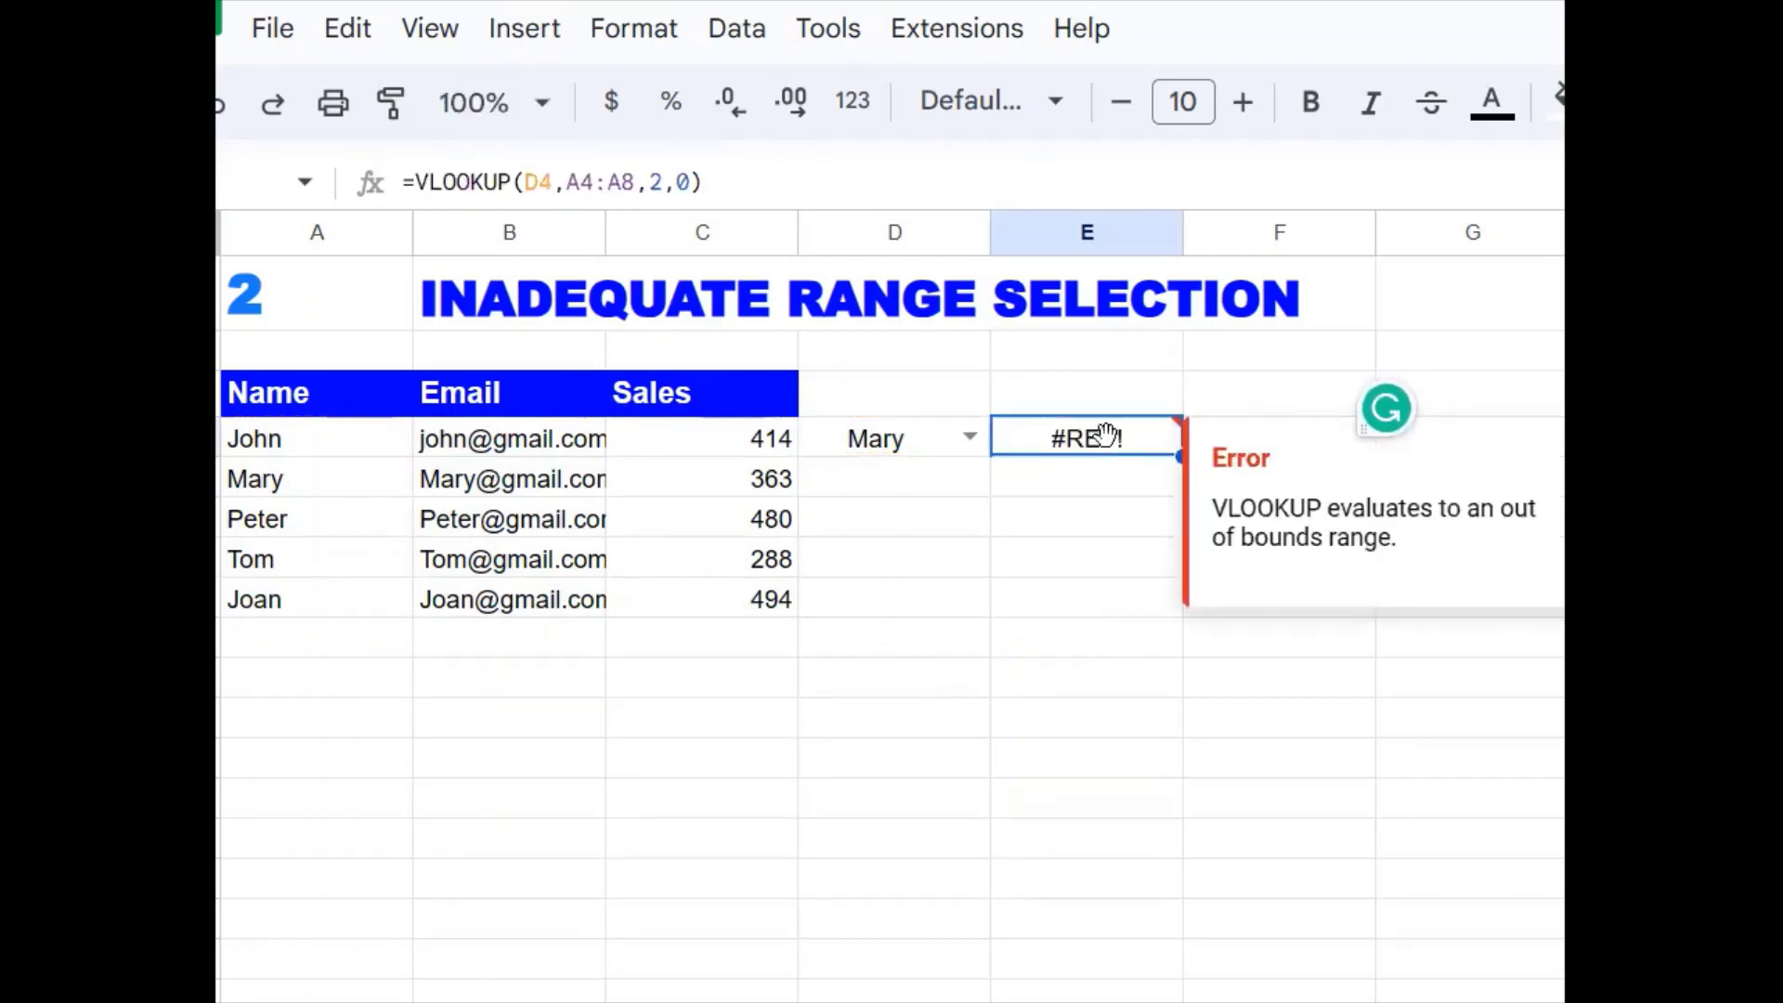
pyautogui.click(622, 178)
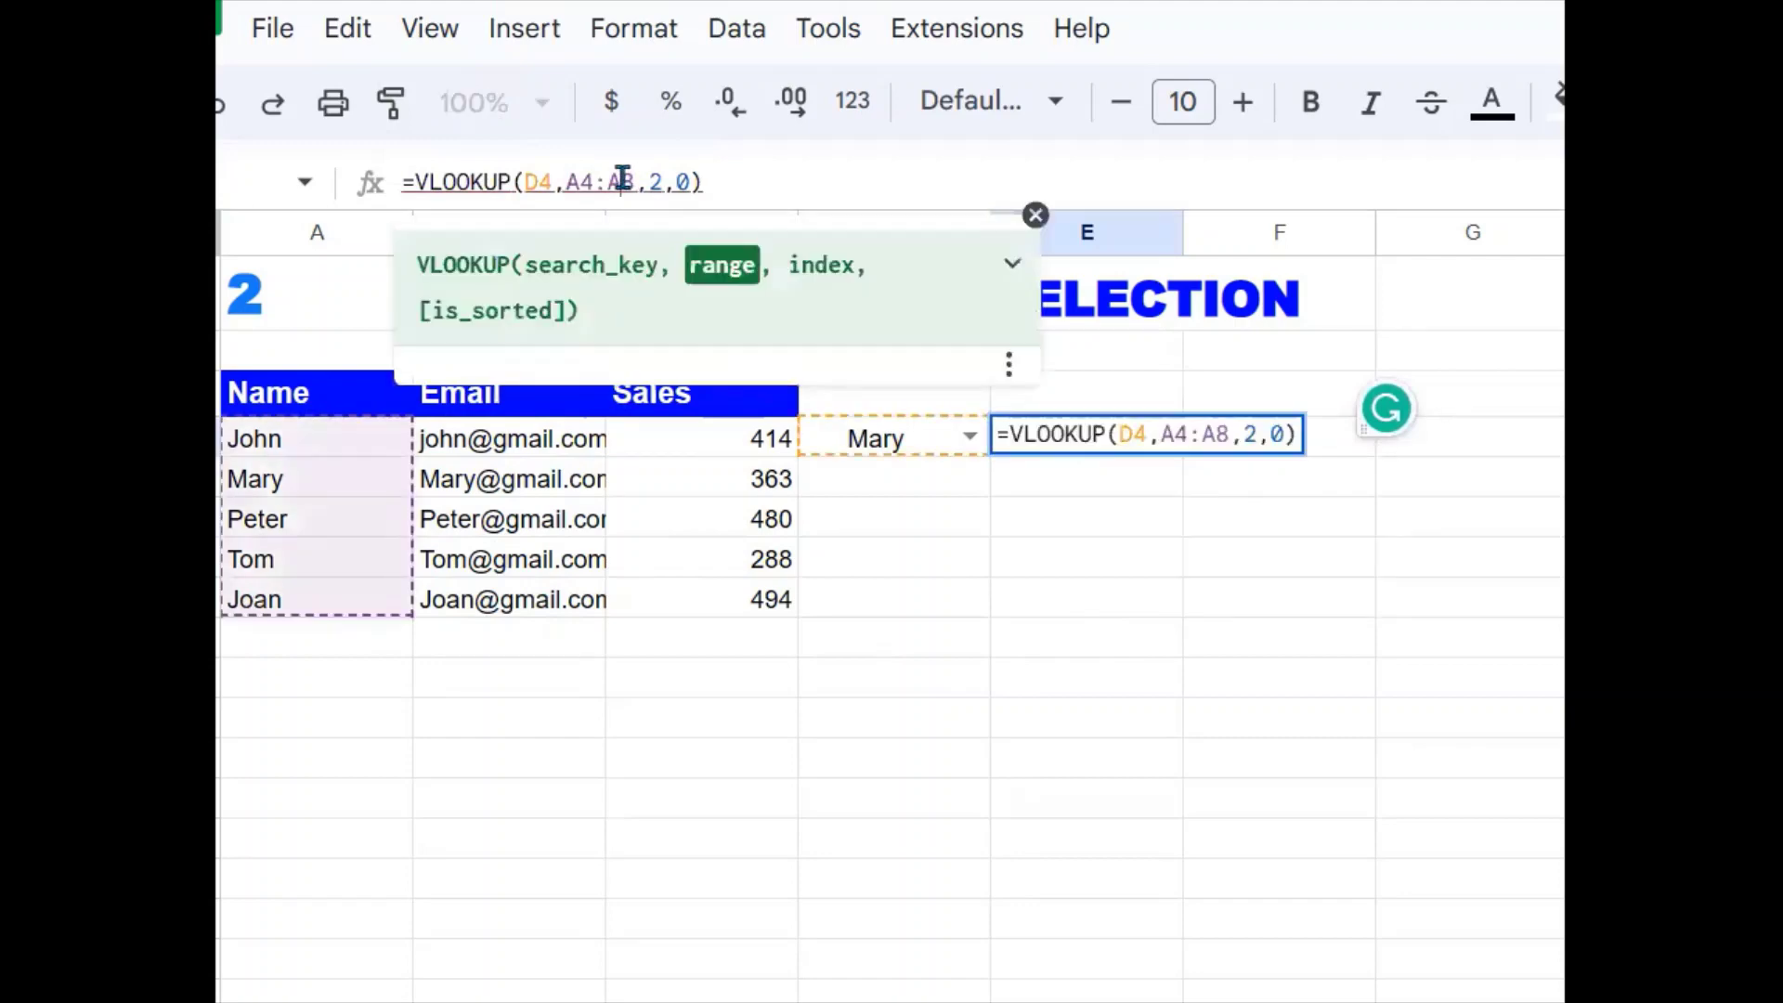
pyautogui.press('BackSpace')
pyautogui.write('C')
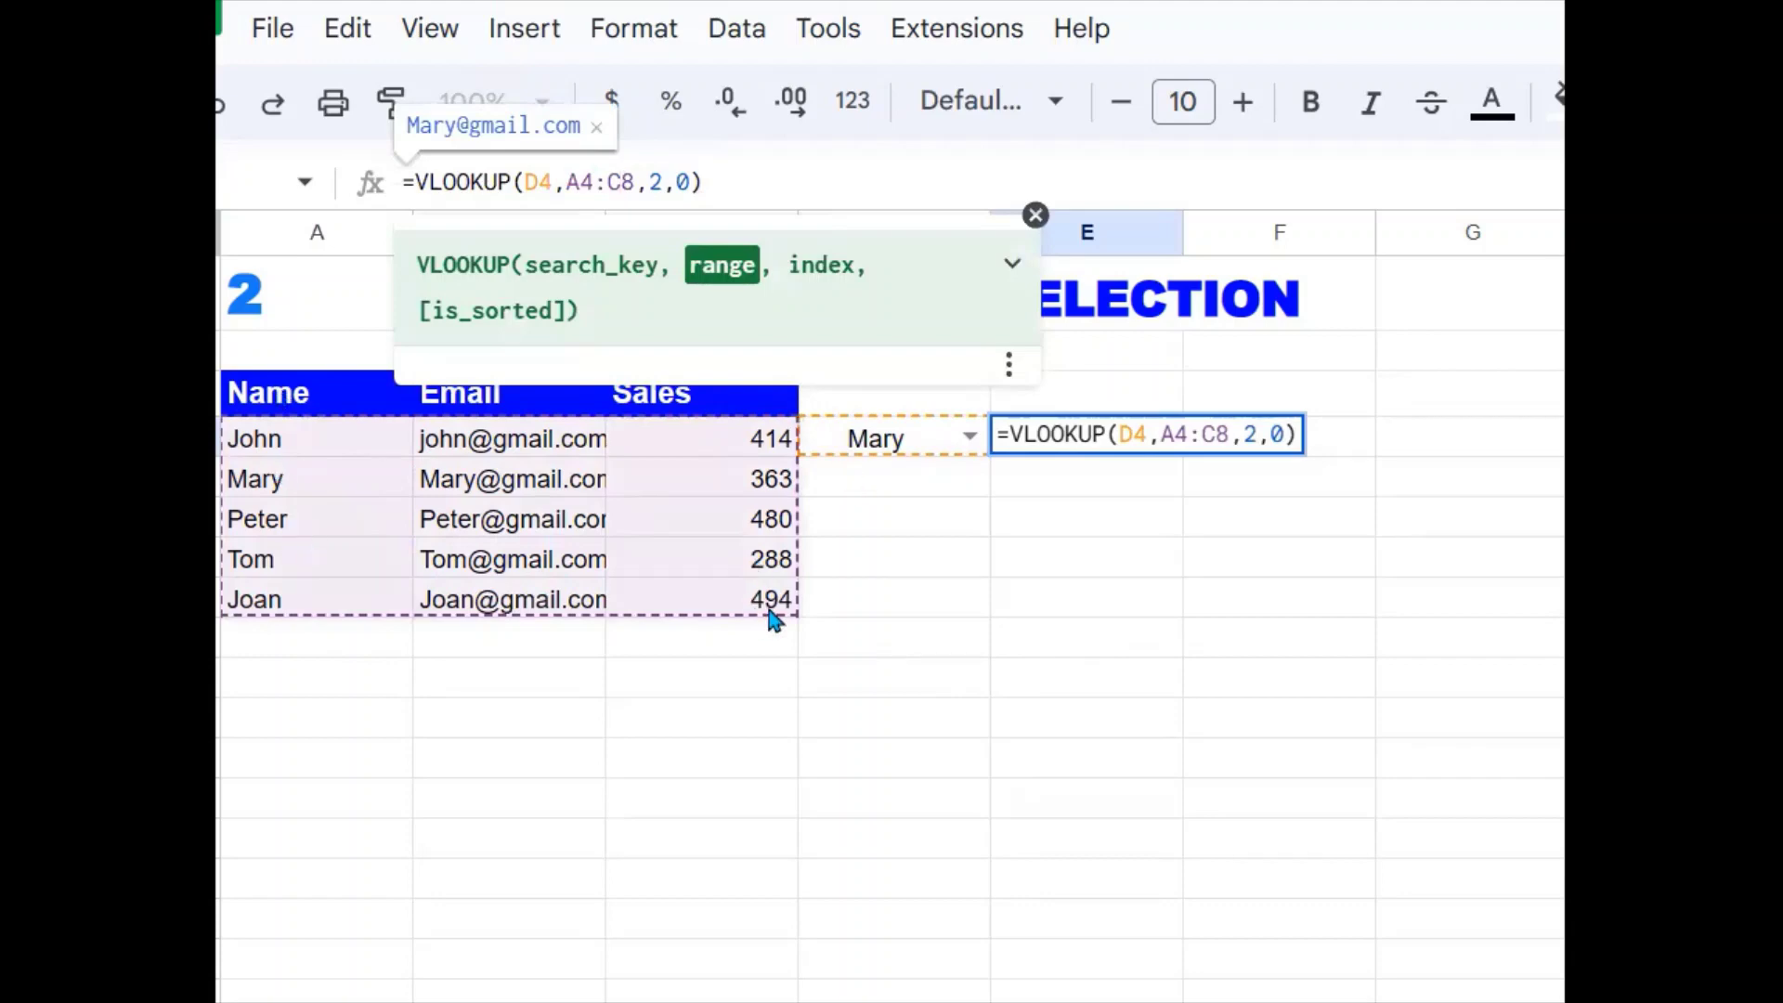
pyautogui.press('Return')
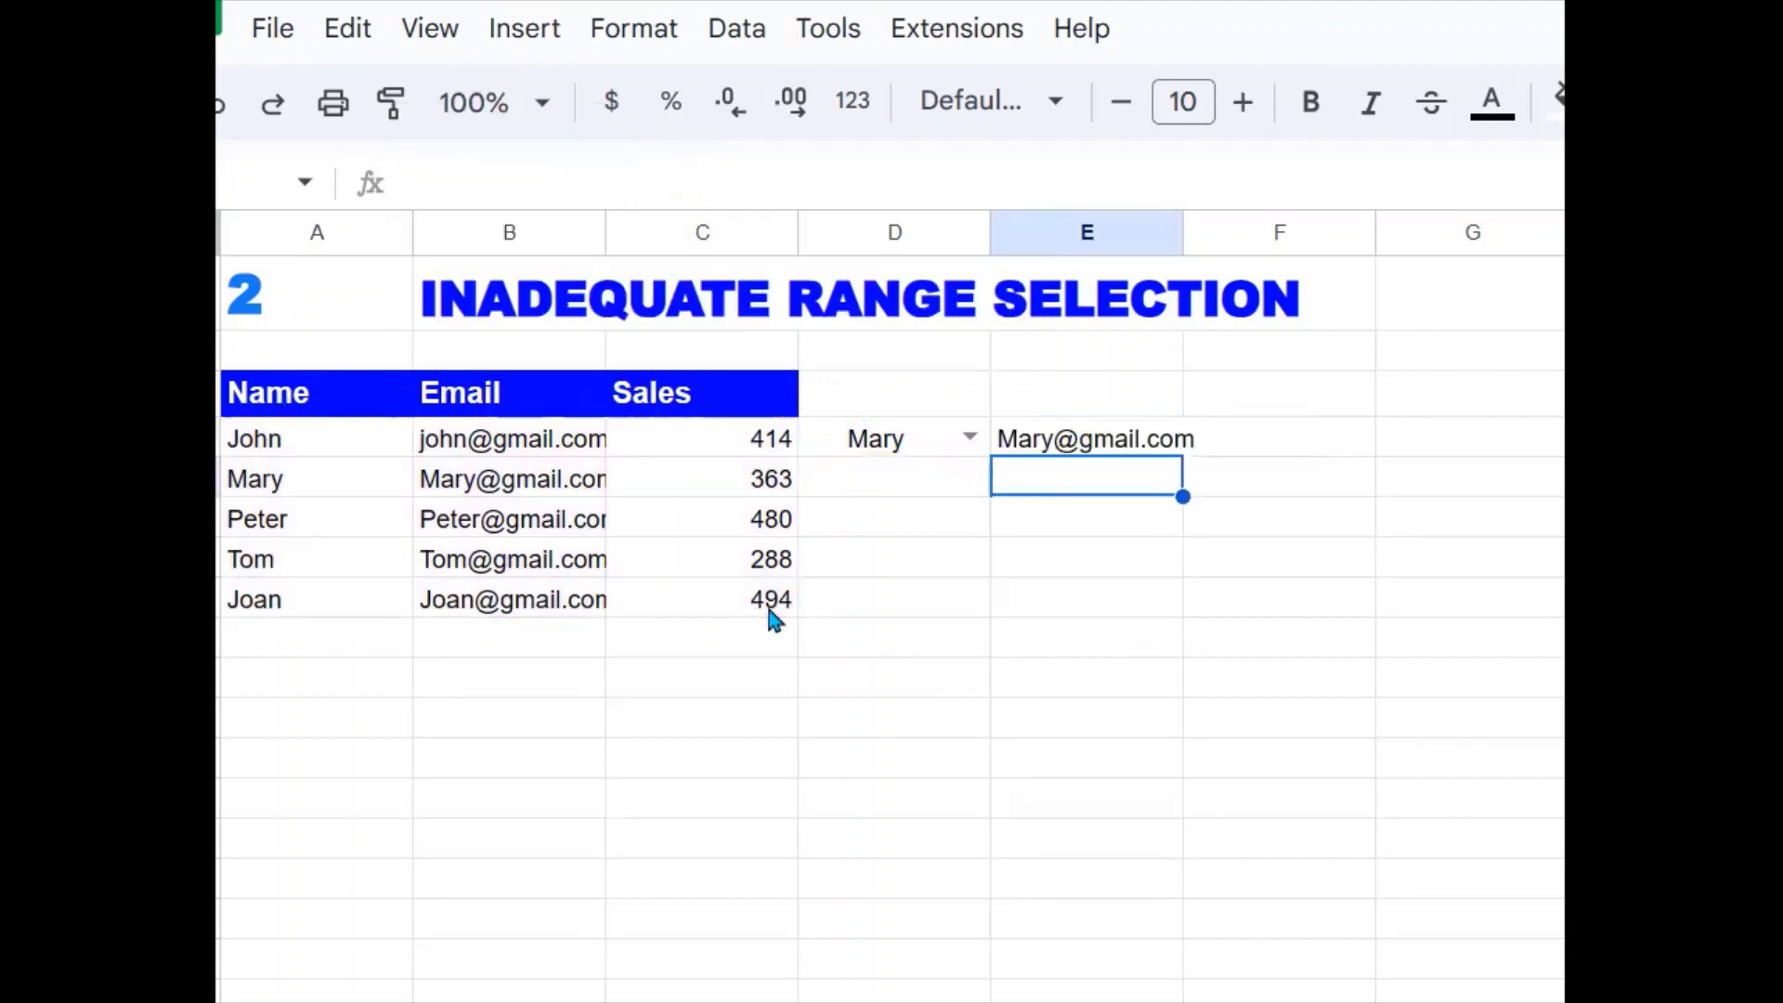
pyautogui.click(1132, 448)
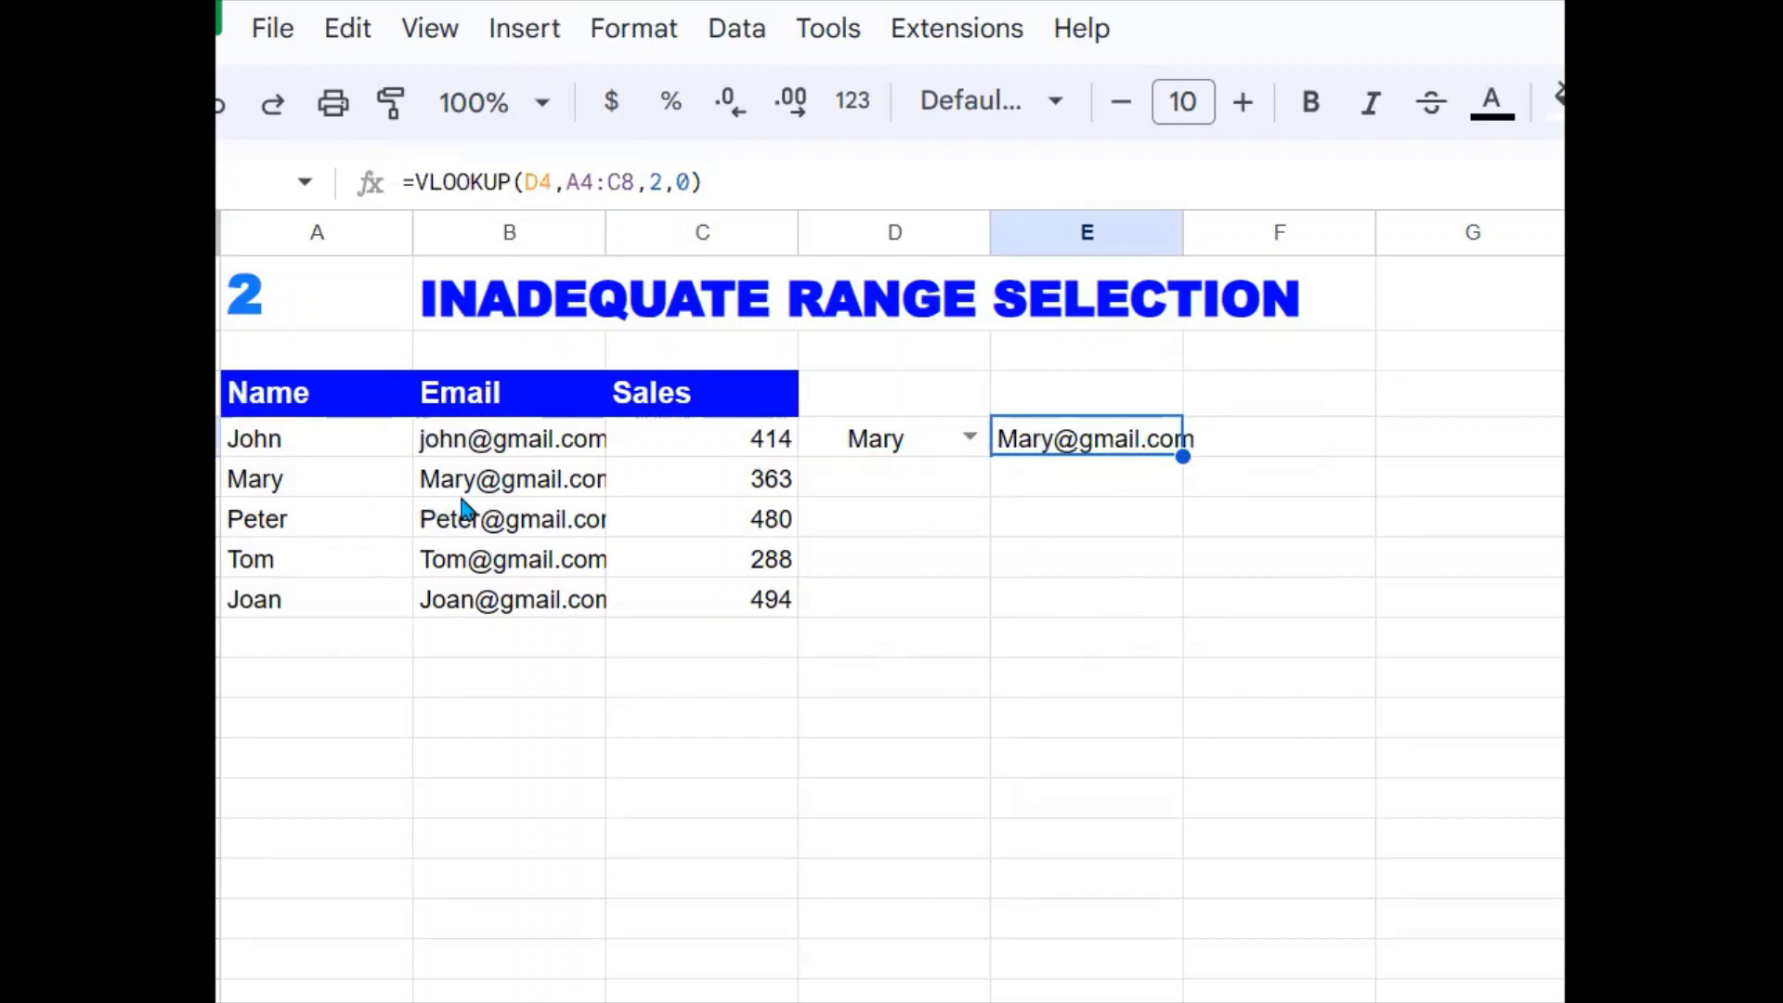
pyautogui.moveTo(462, 498)
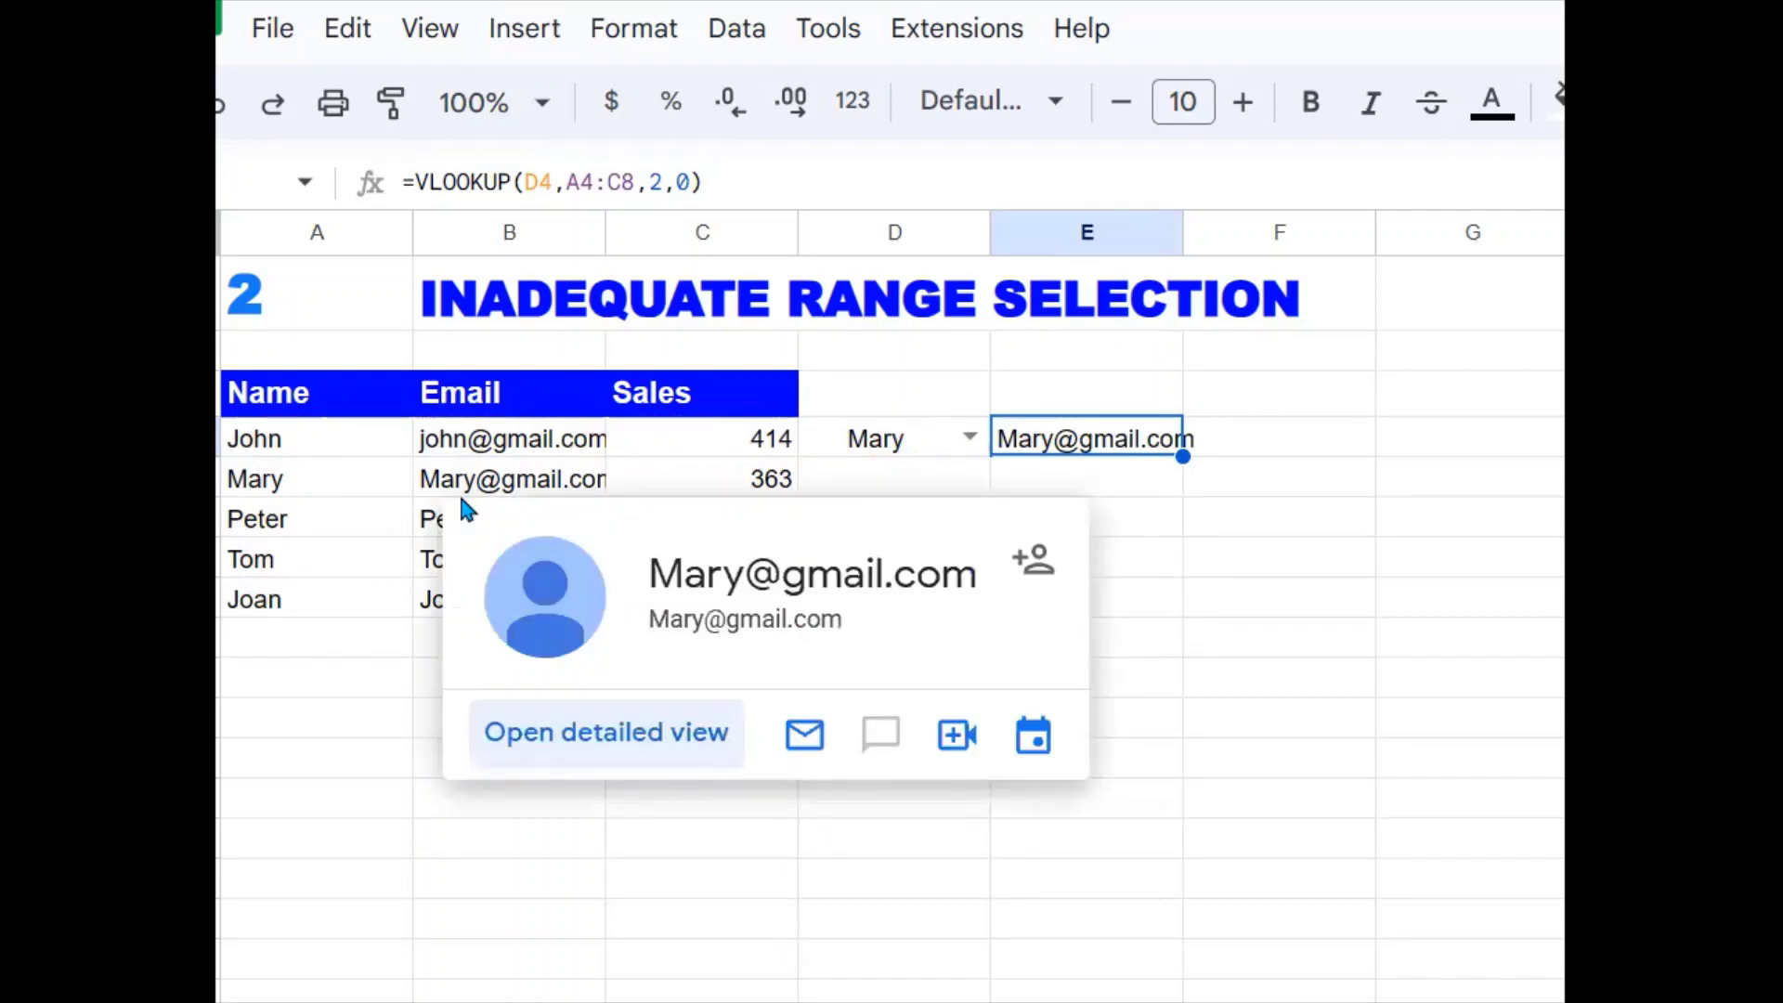
pyautogui.click(1317, 496)
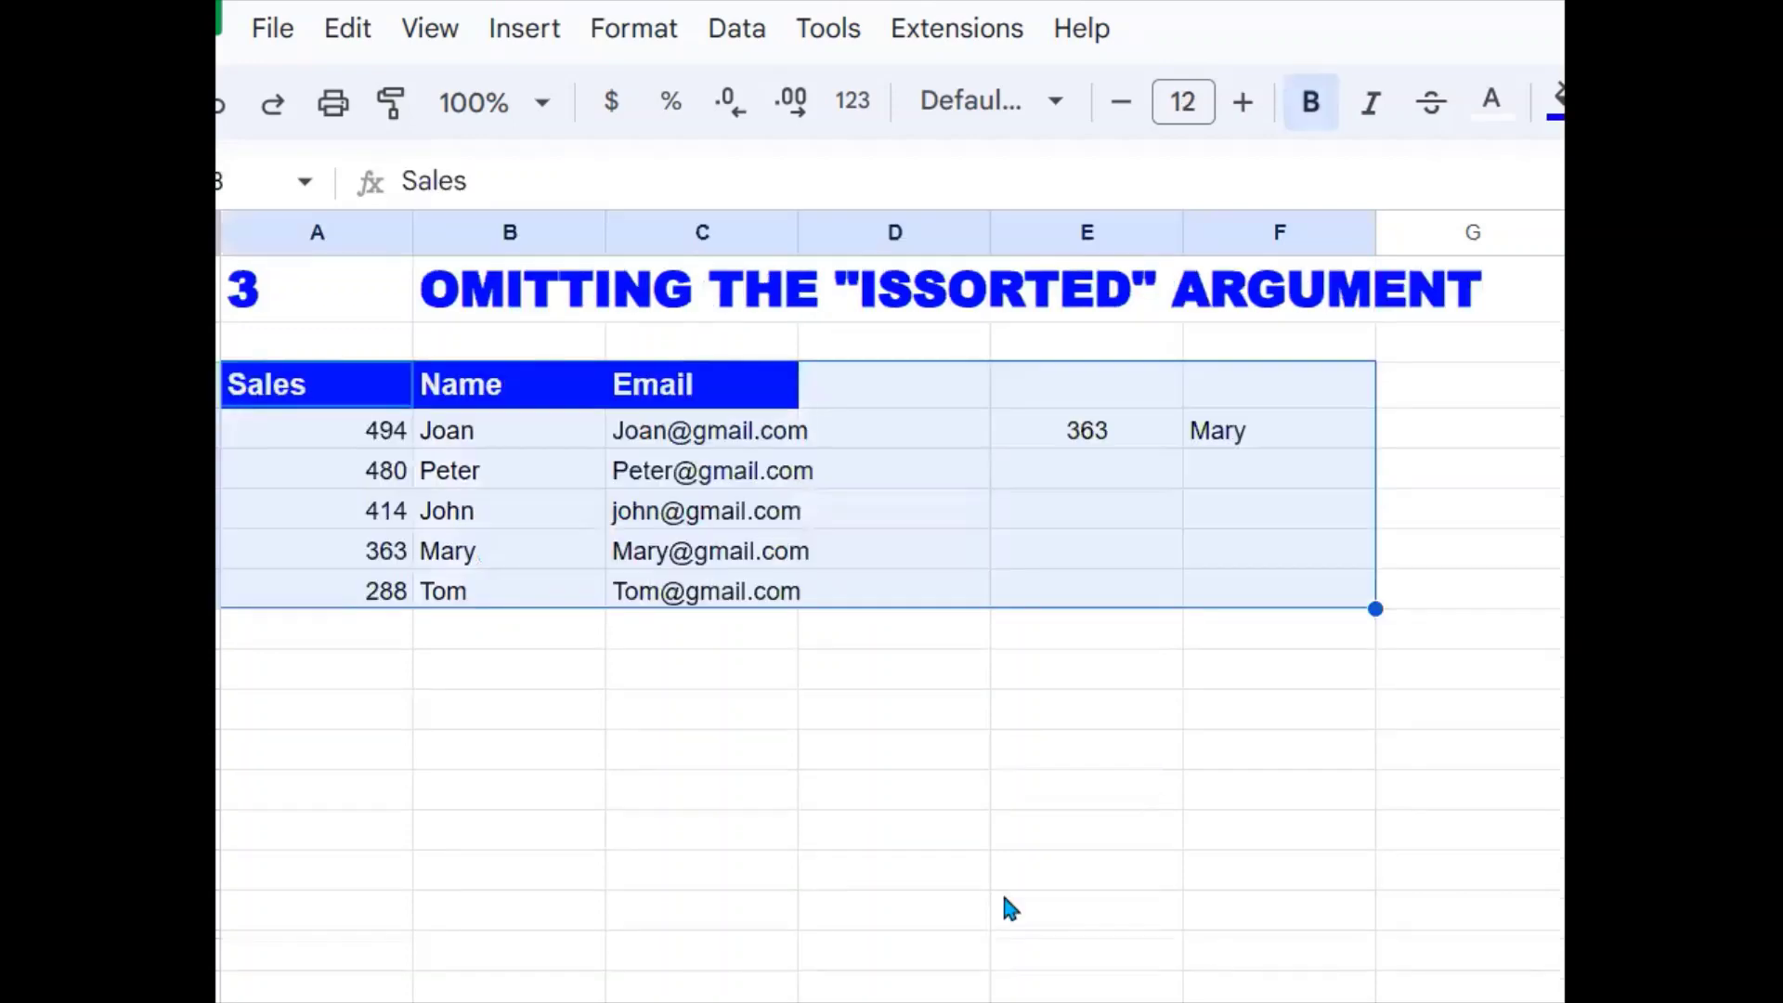
# On the Omitting the "ISSORTED" Argument sheet, clear F4 and start a VLOOKUP there with E4 as the search key.
pyautogui.click(980, 785)
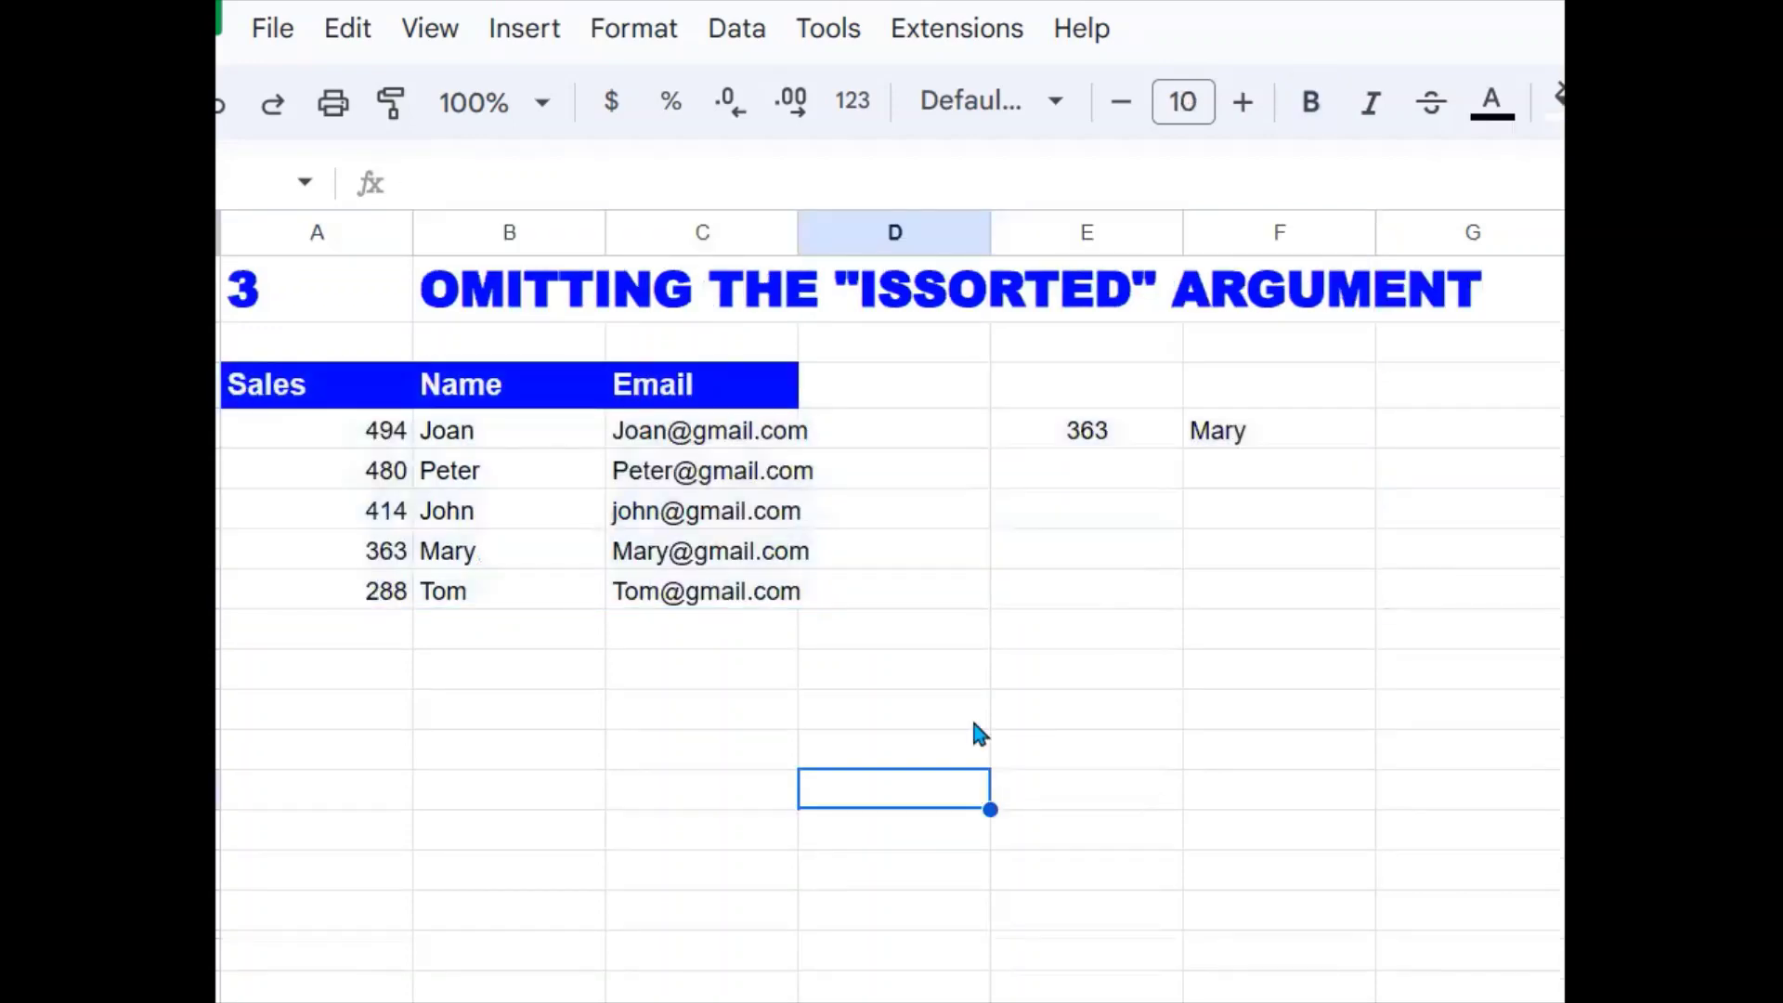
pyautogui.click(1216, 433)
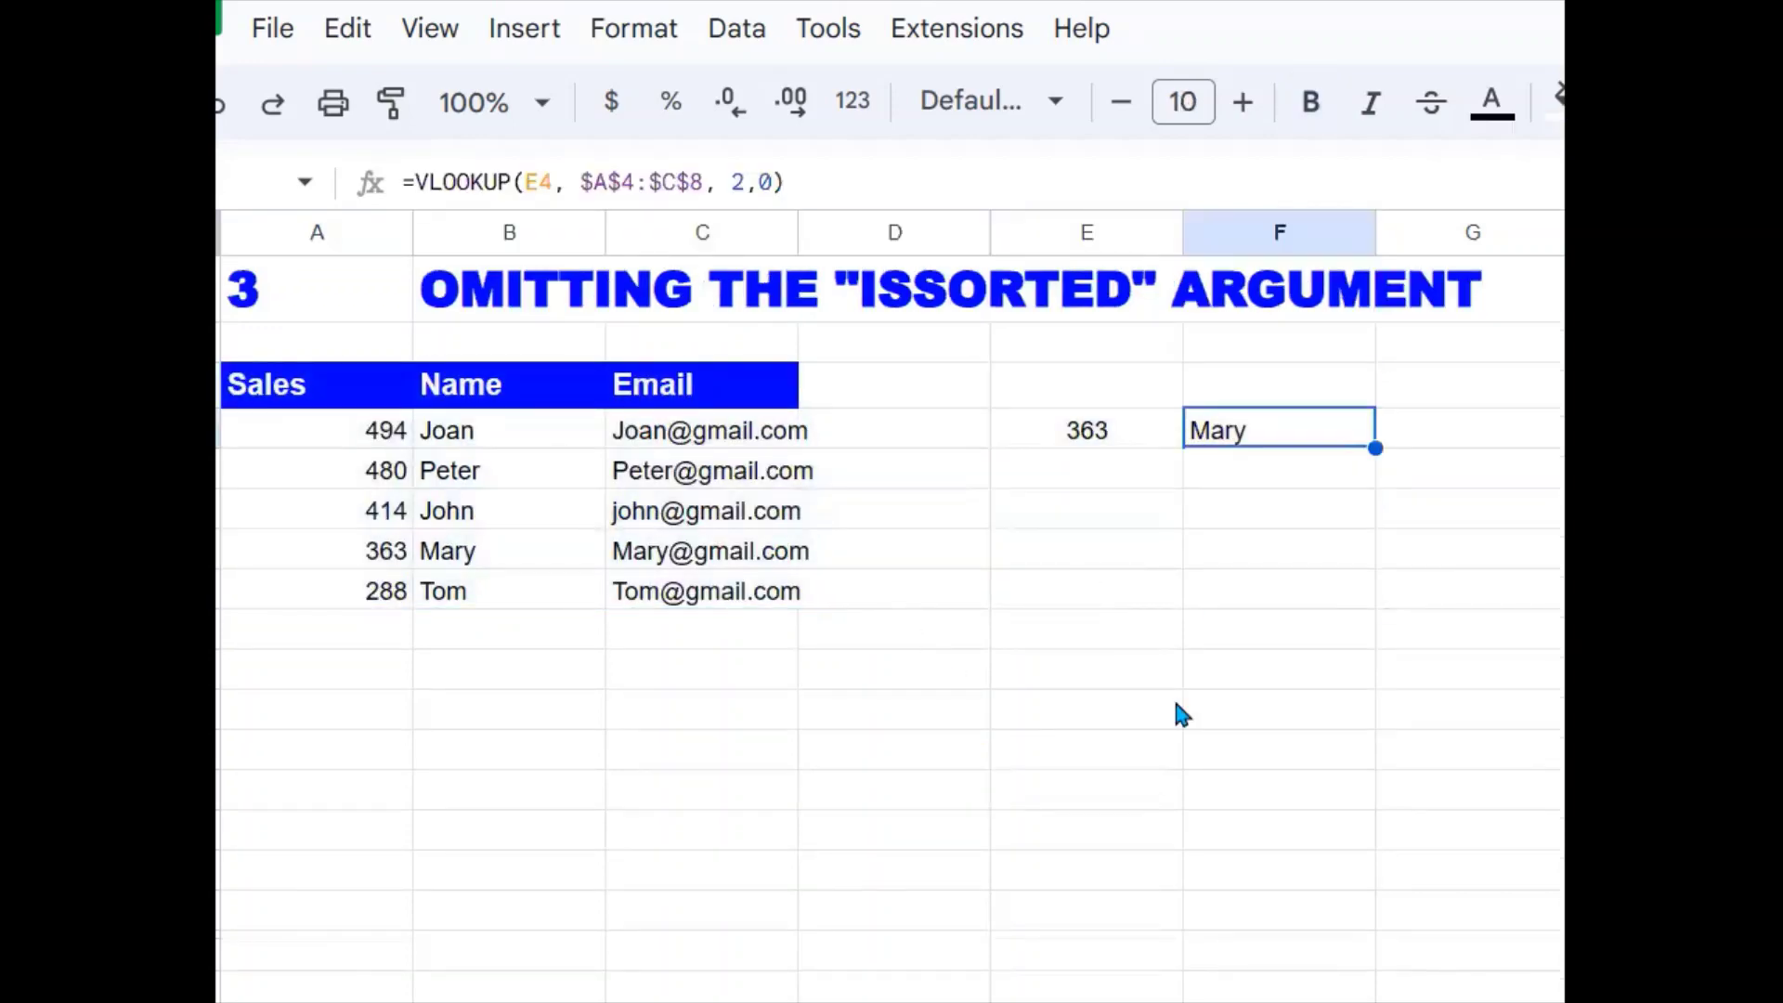
pyautogui.press('Delete')
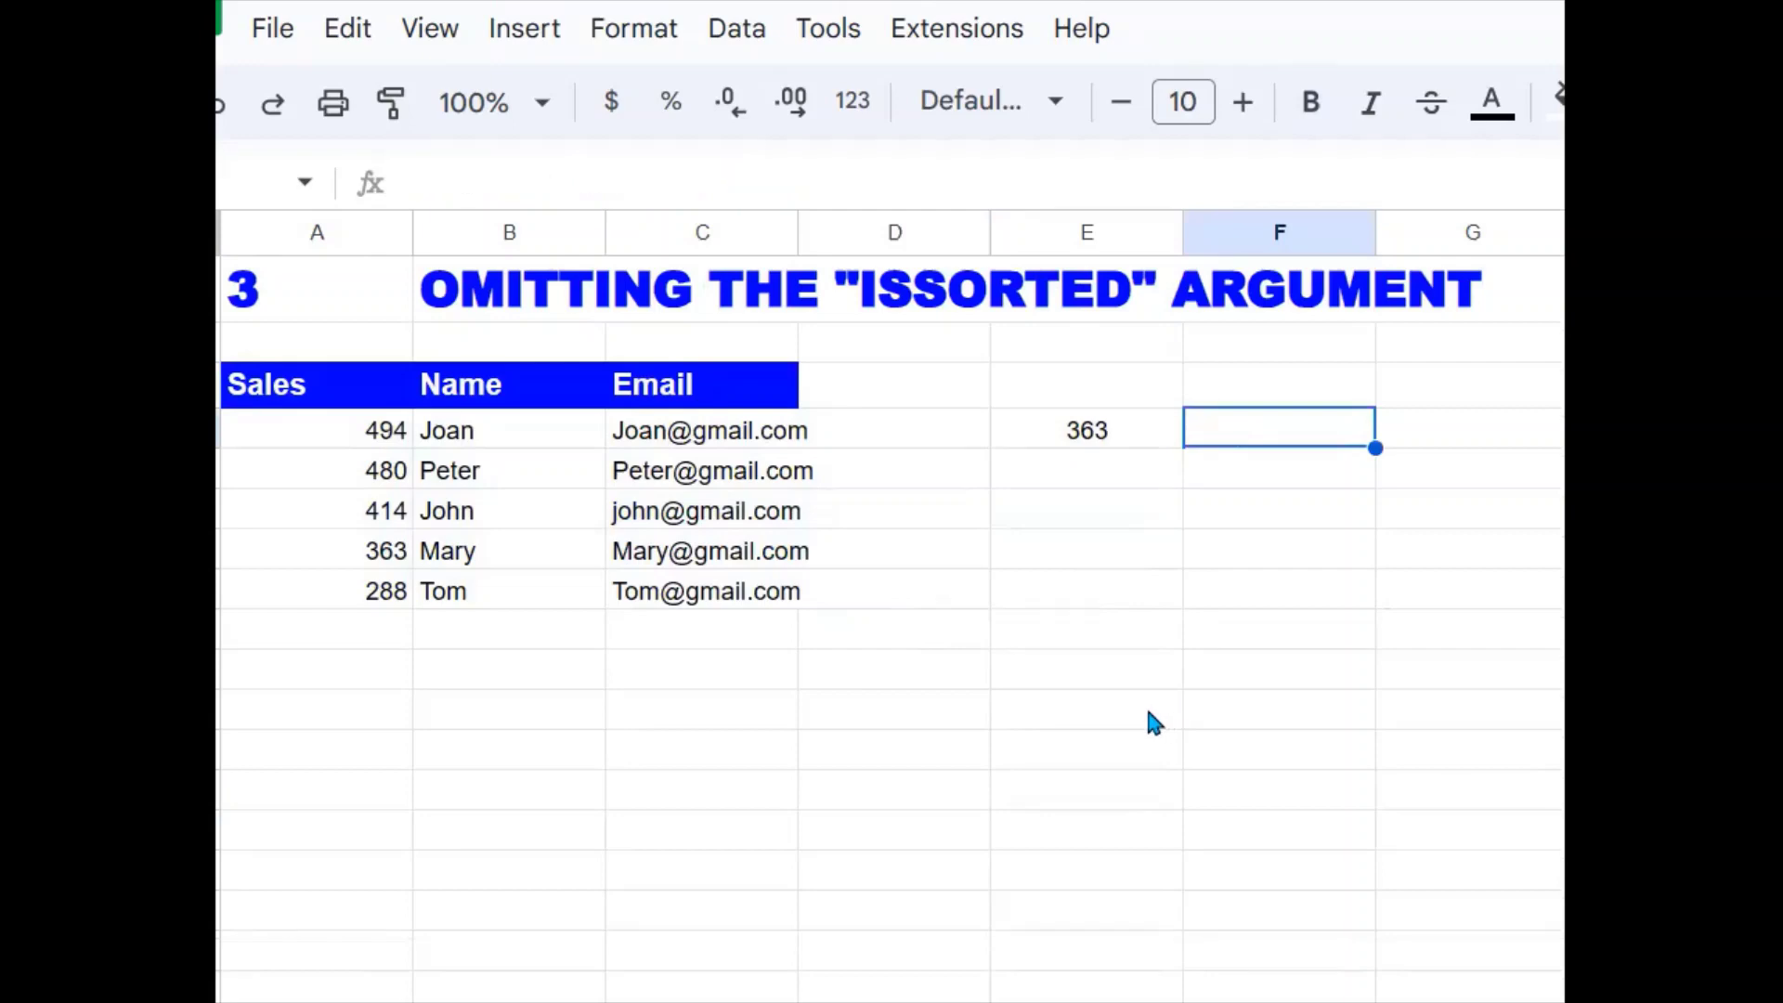
pyautogui.write('=')
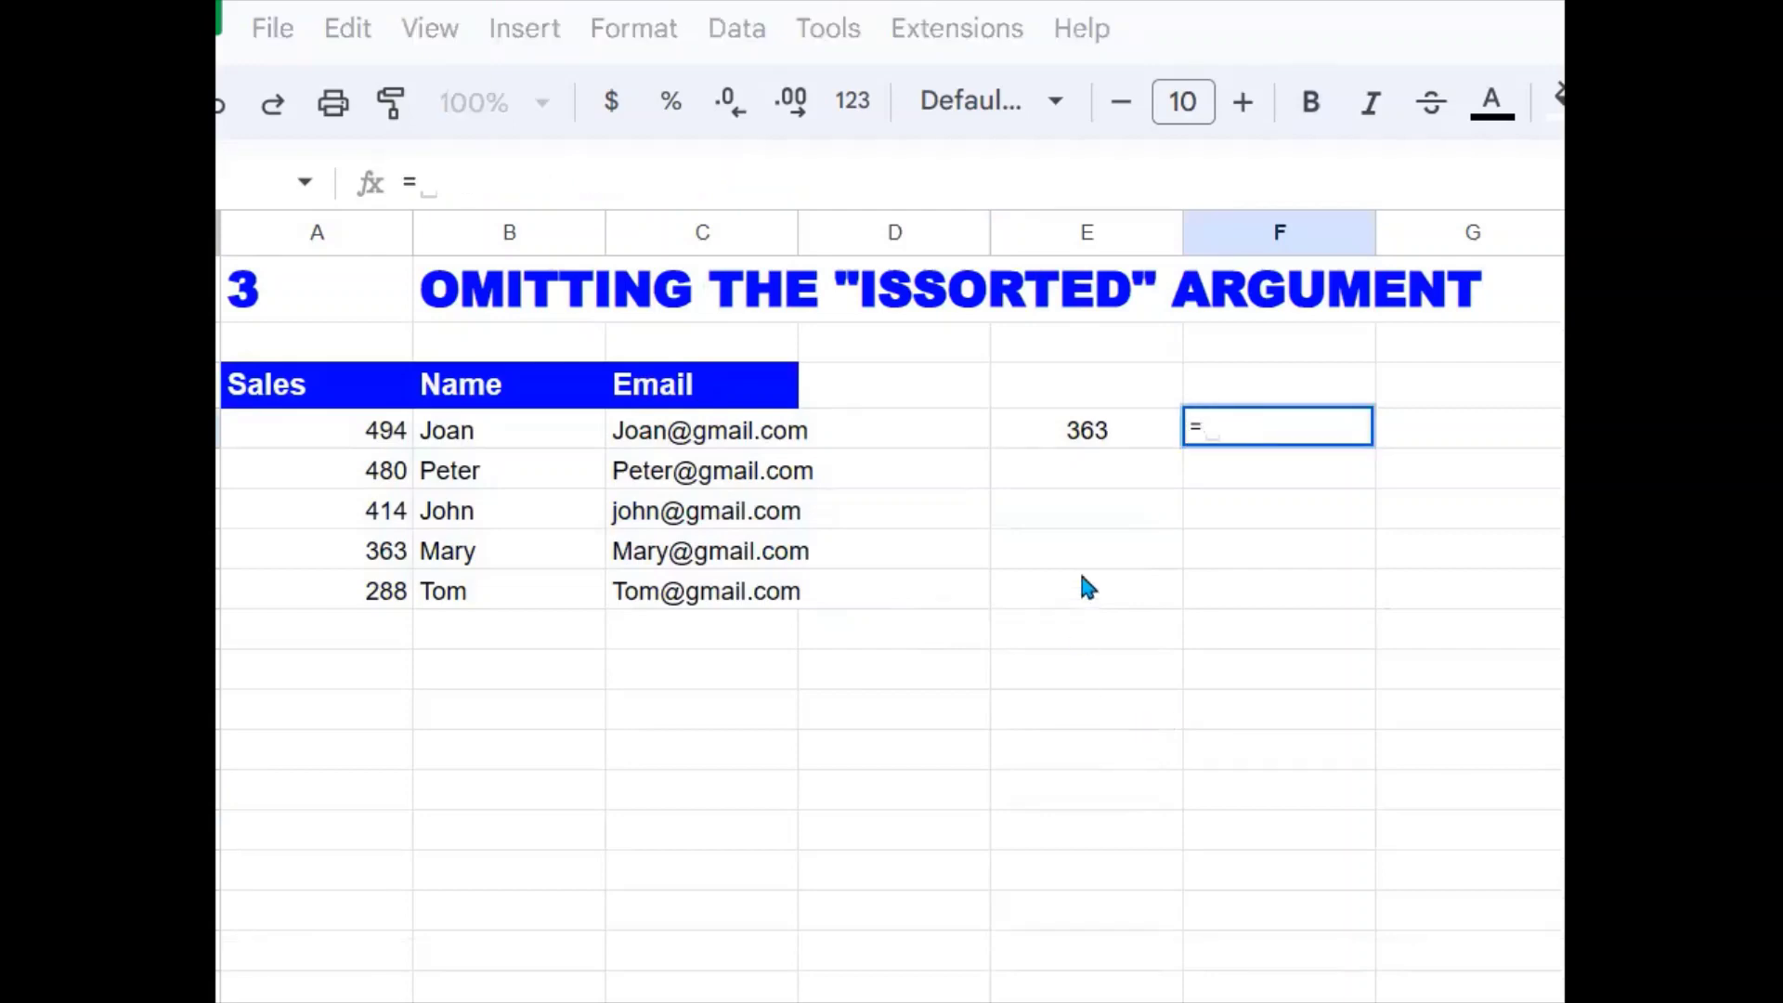
pyautogui.write('VLOOK')
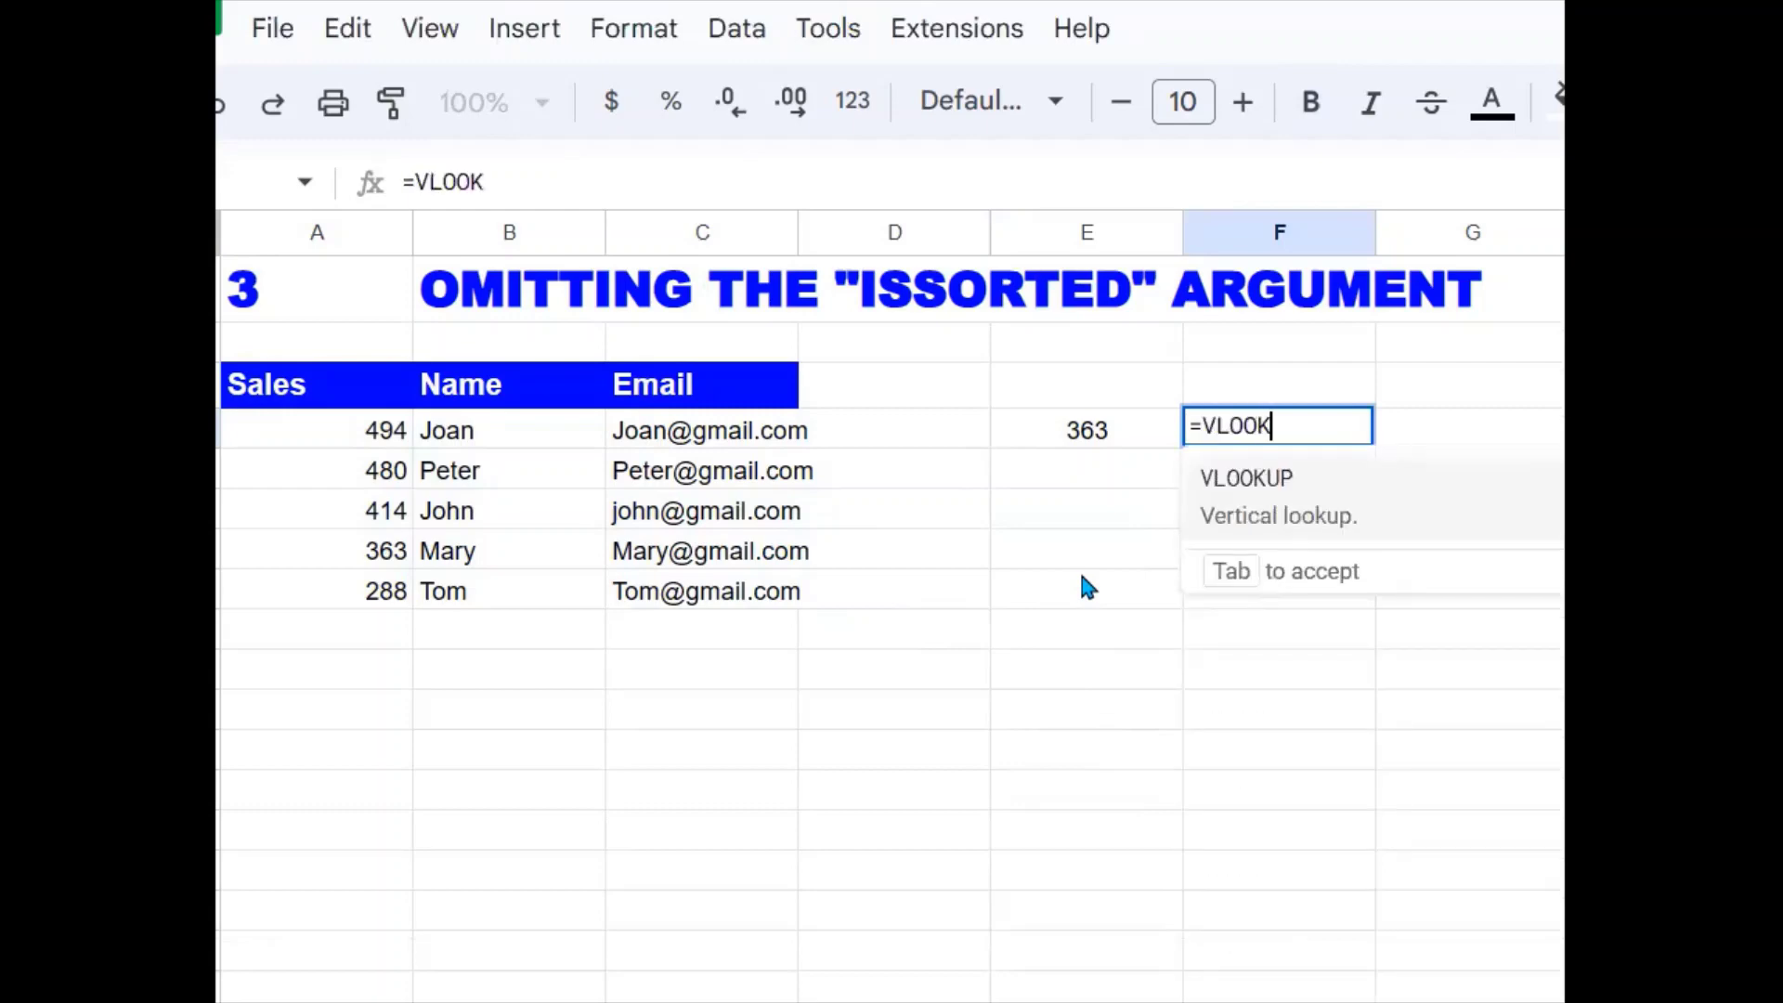
pyautogui.write('UP(')
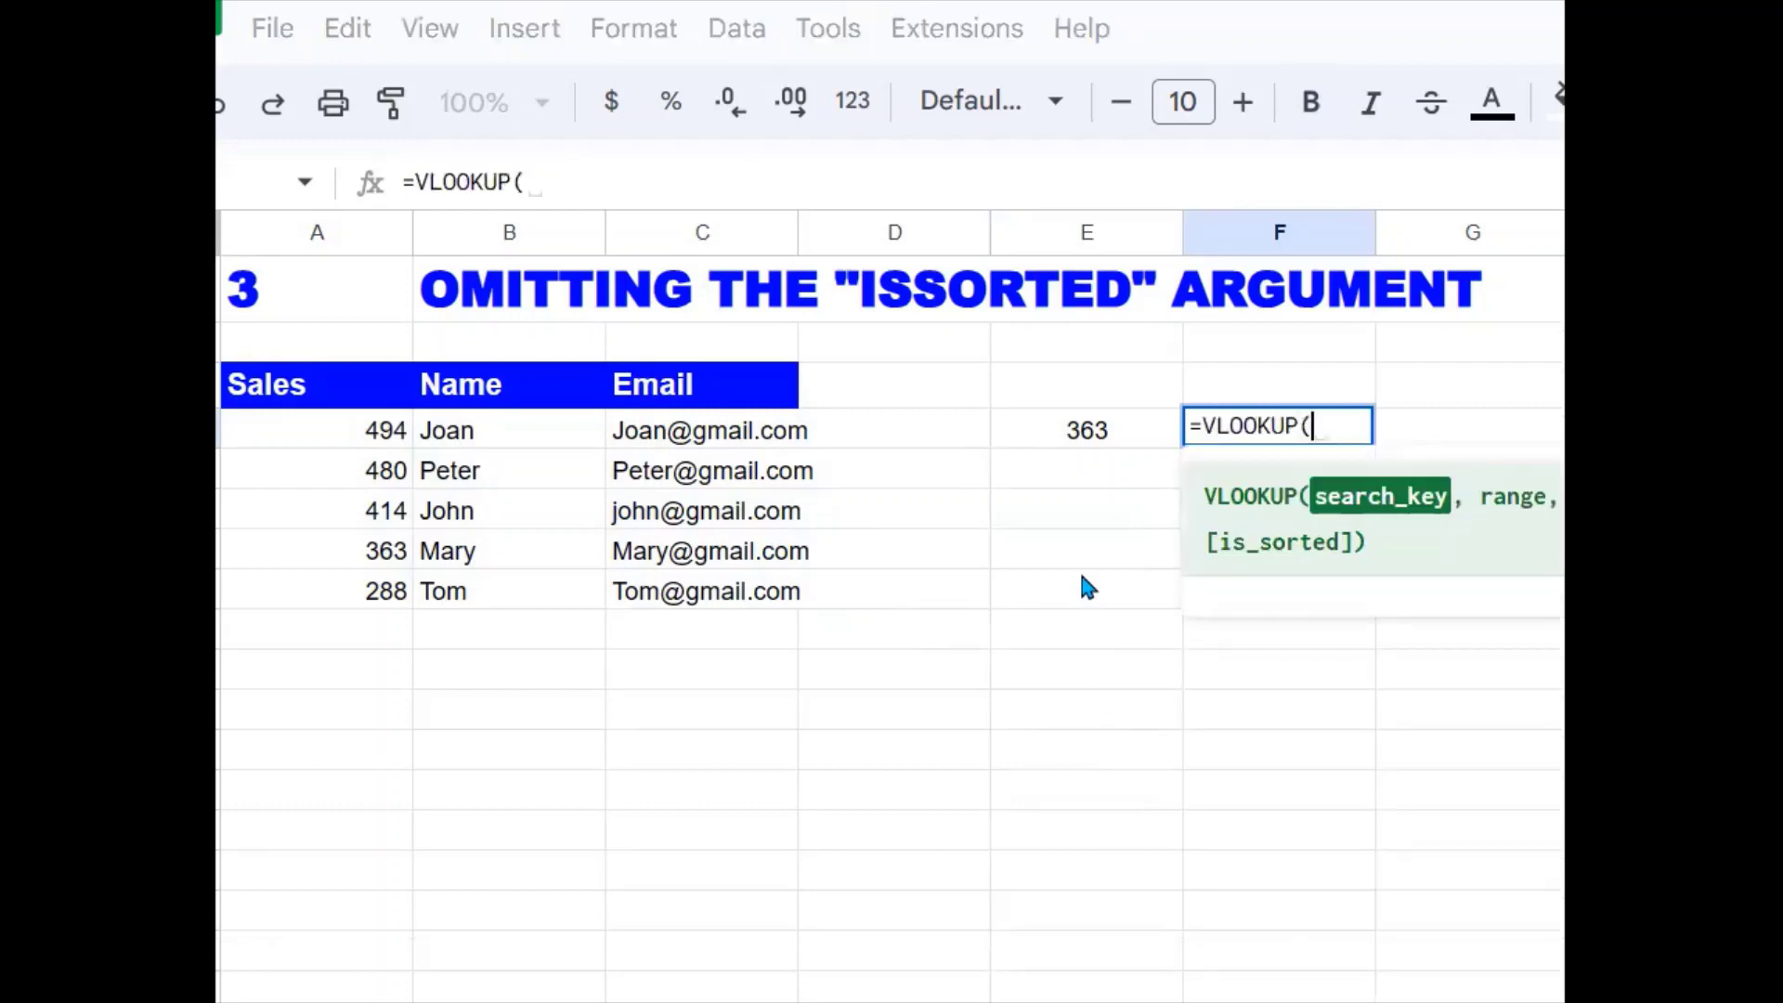
pyautogui.click(1110, 449)
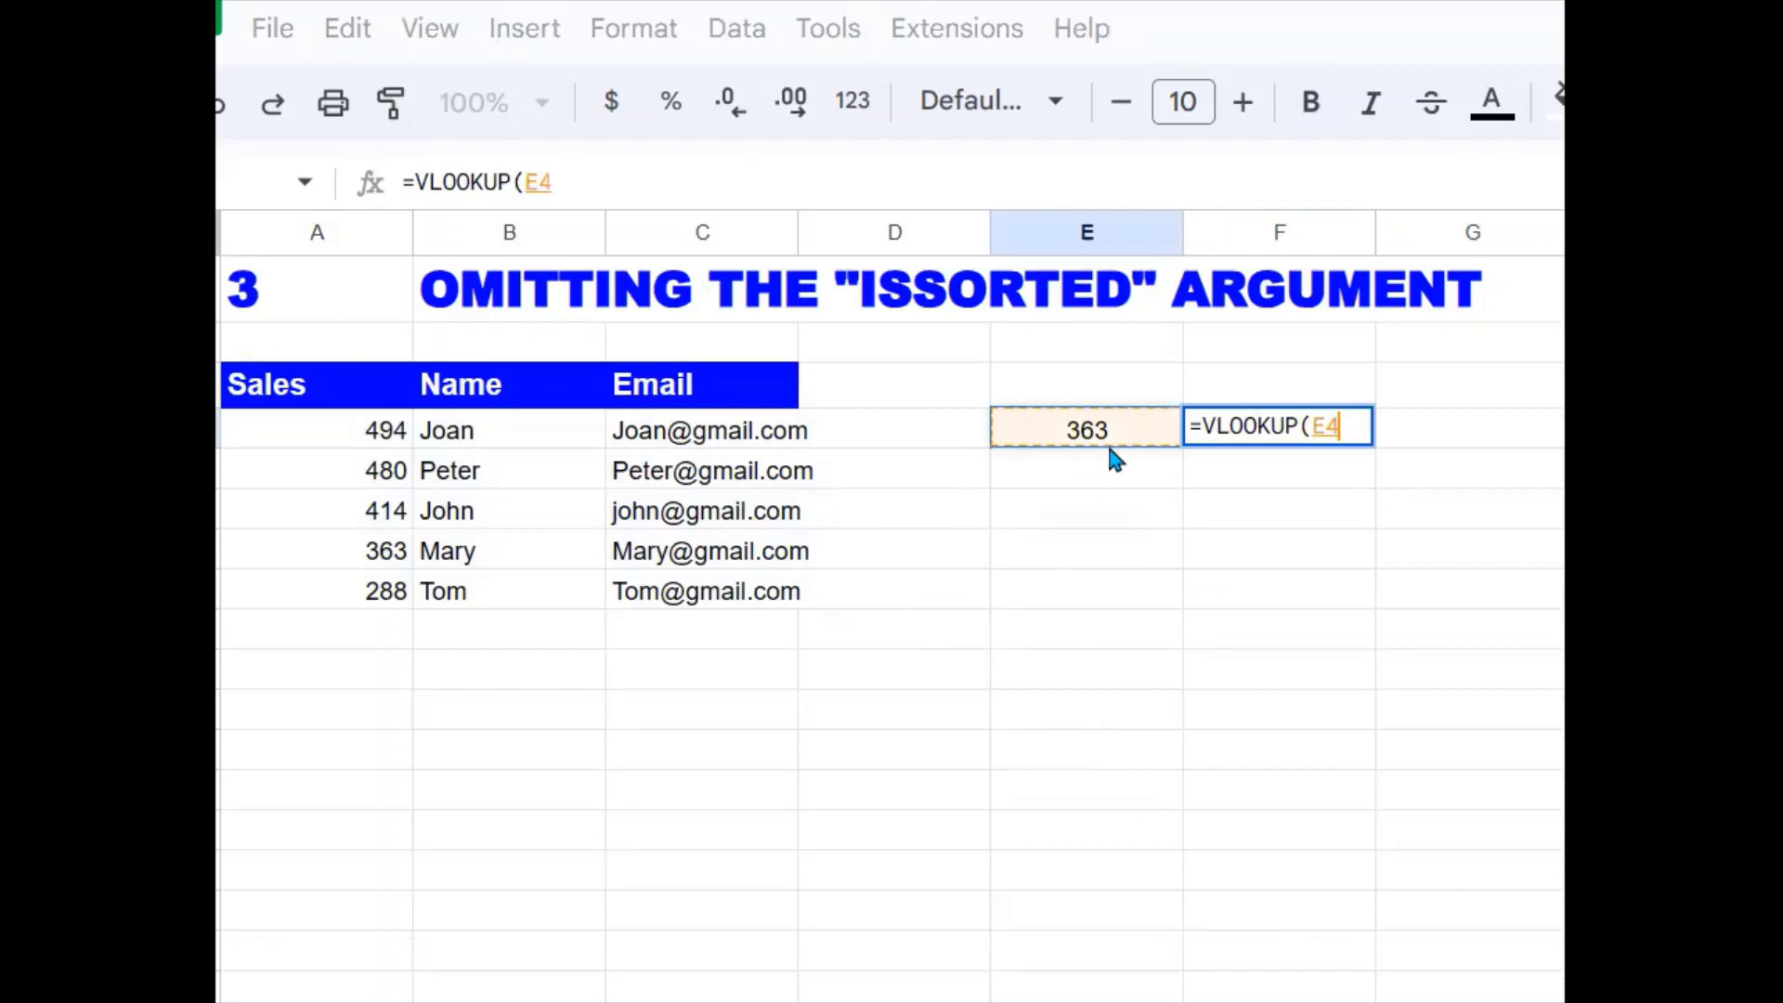
pyautogui.write(',')
# Finish the F4 VLOOKUP with range A4:C8 and column index 2, omitting is_sorted, and reject the suggested formula correction.
pyautogui.moveTo(385, 436); pyautogui.dragTo(763, 618)
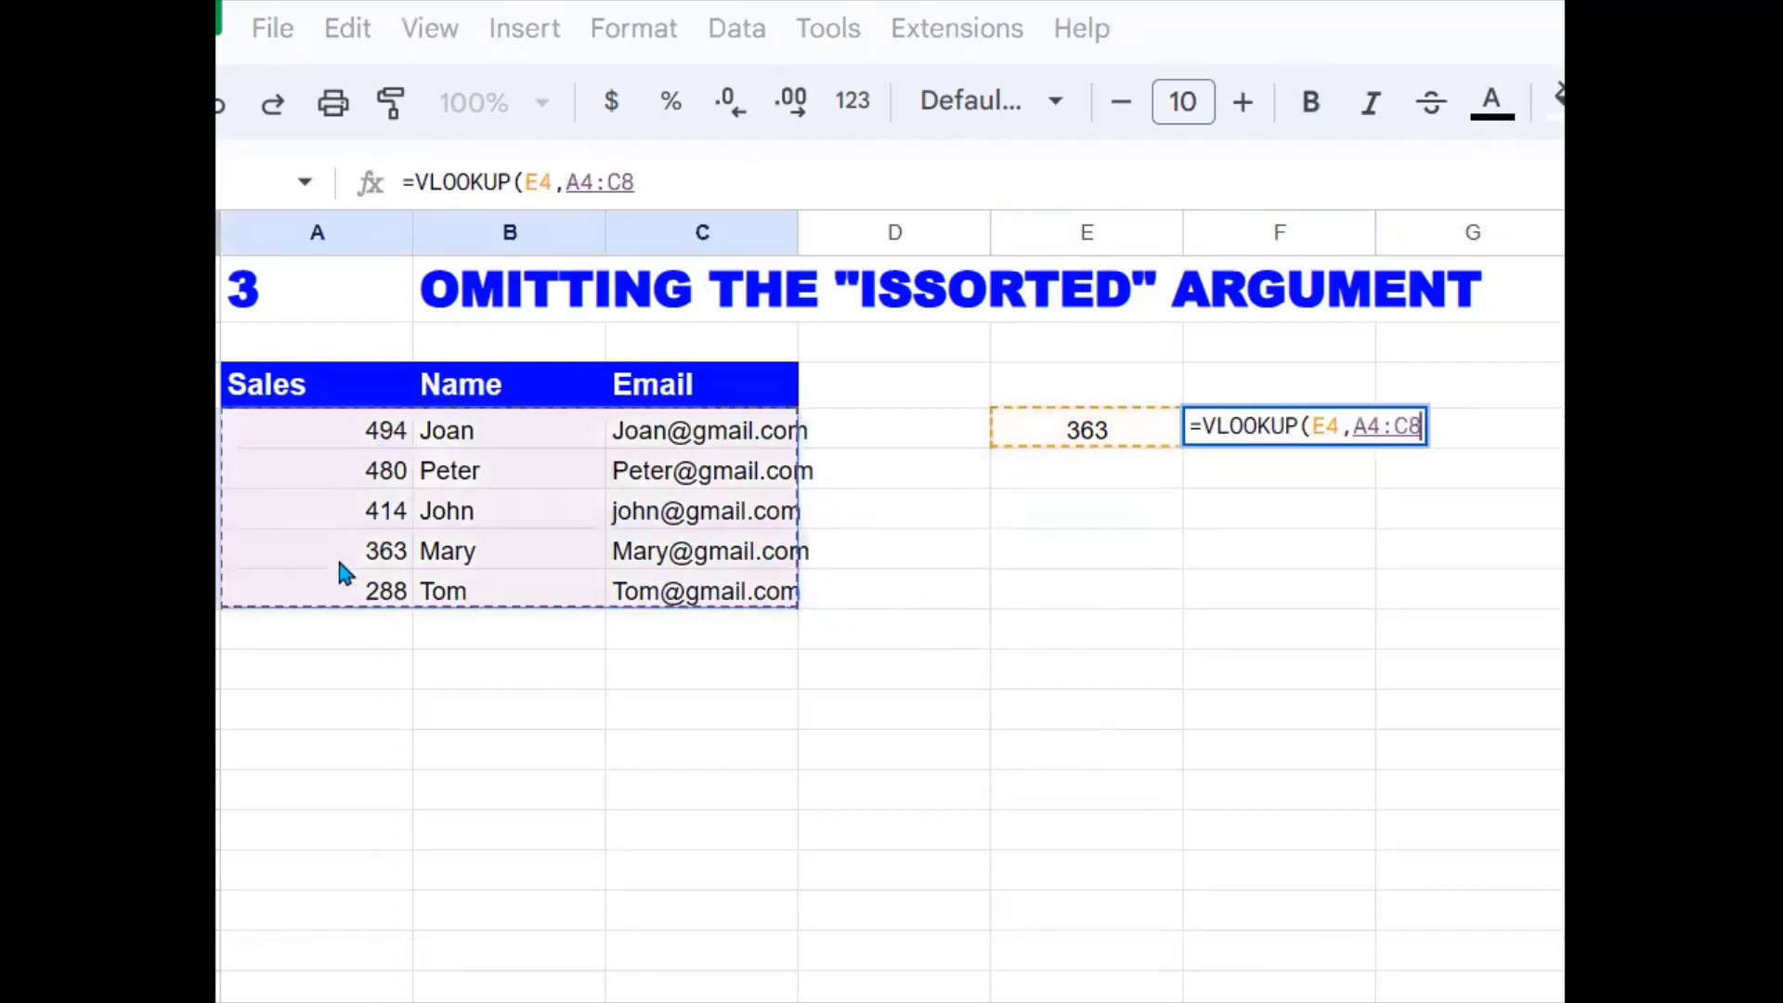
pyautogui.write(',')
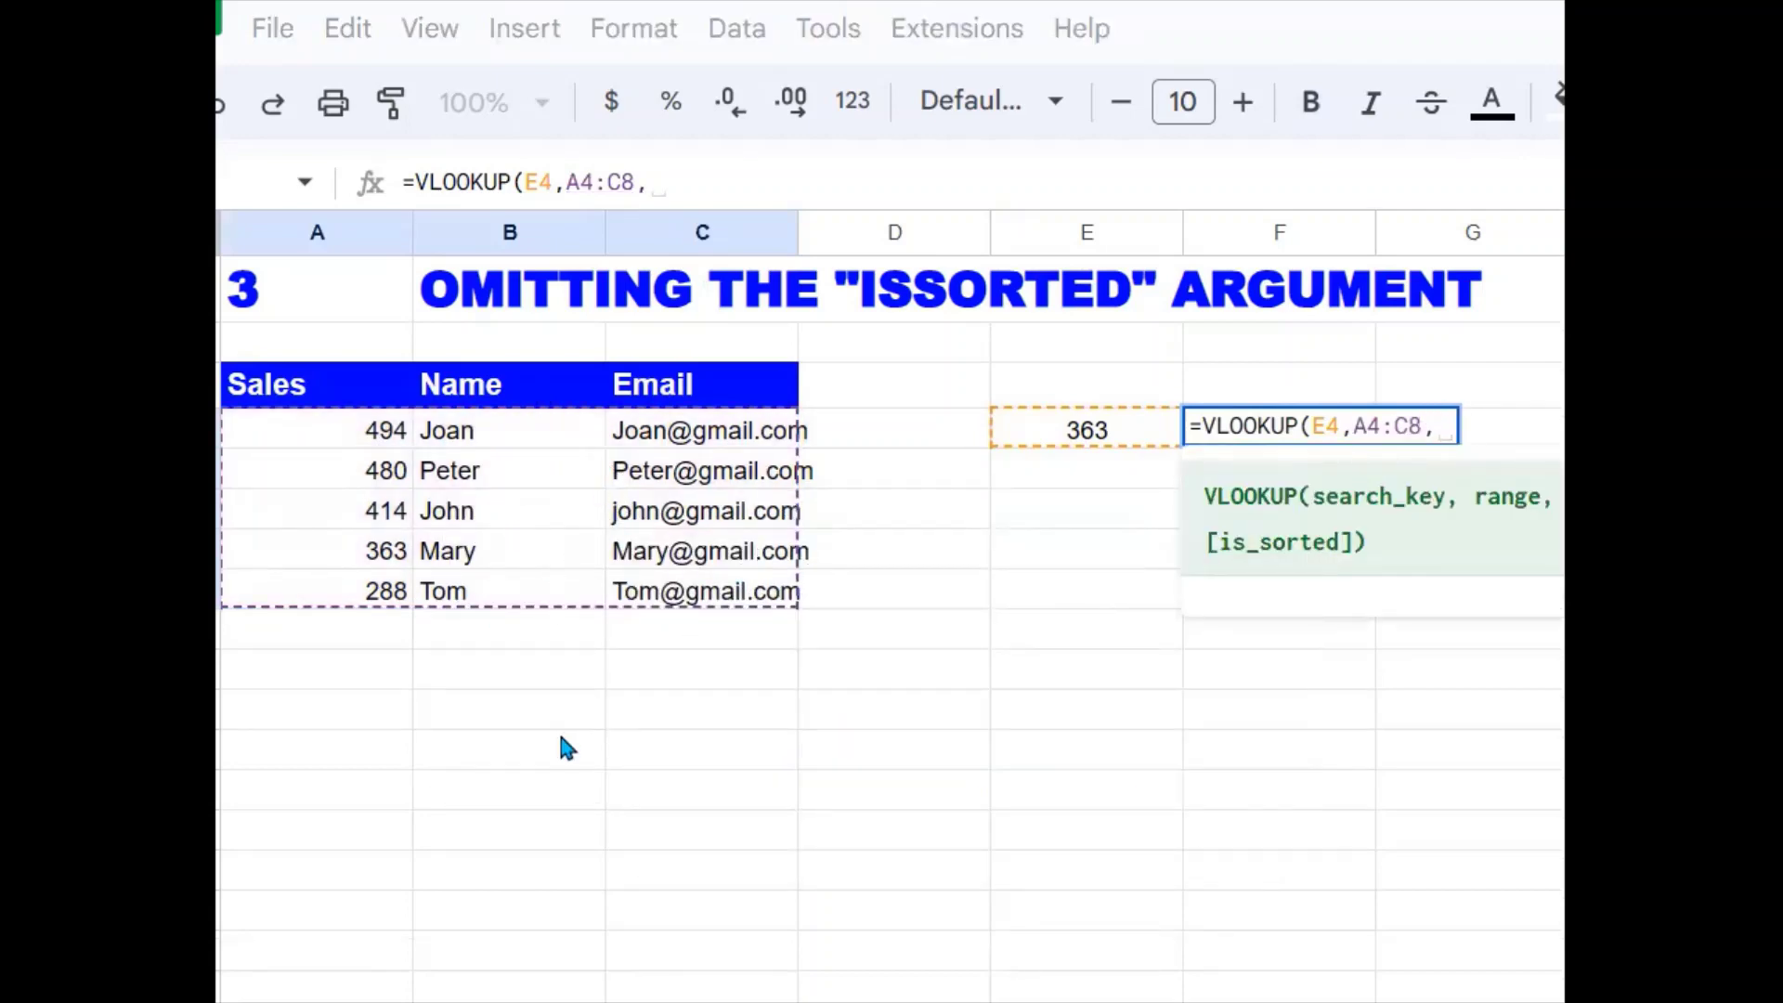
pyautogui.write('2')
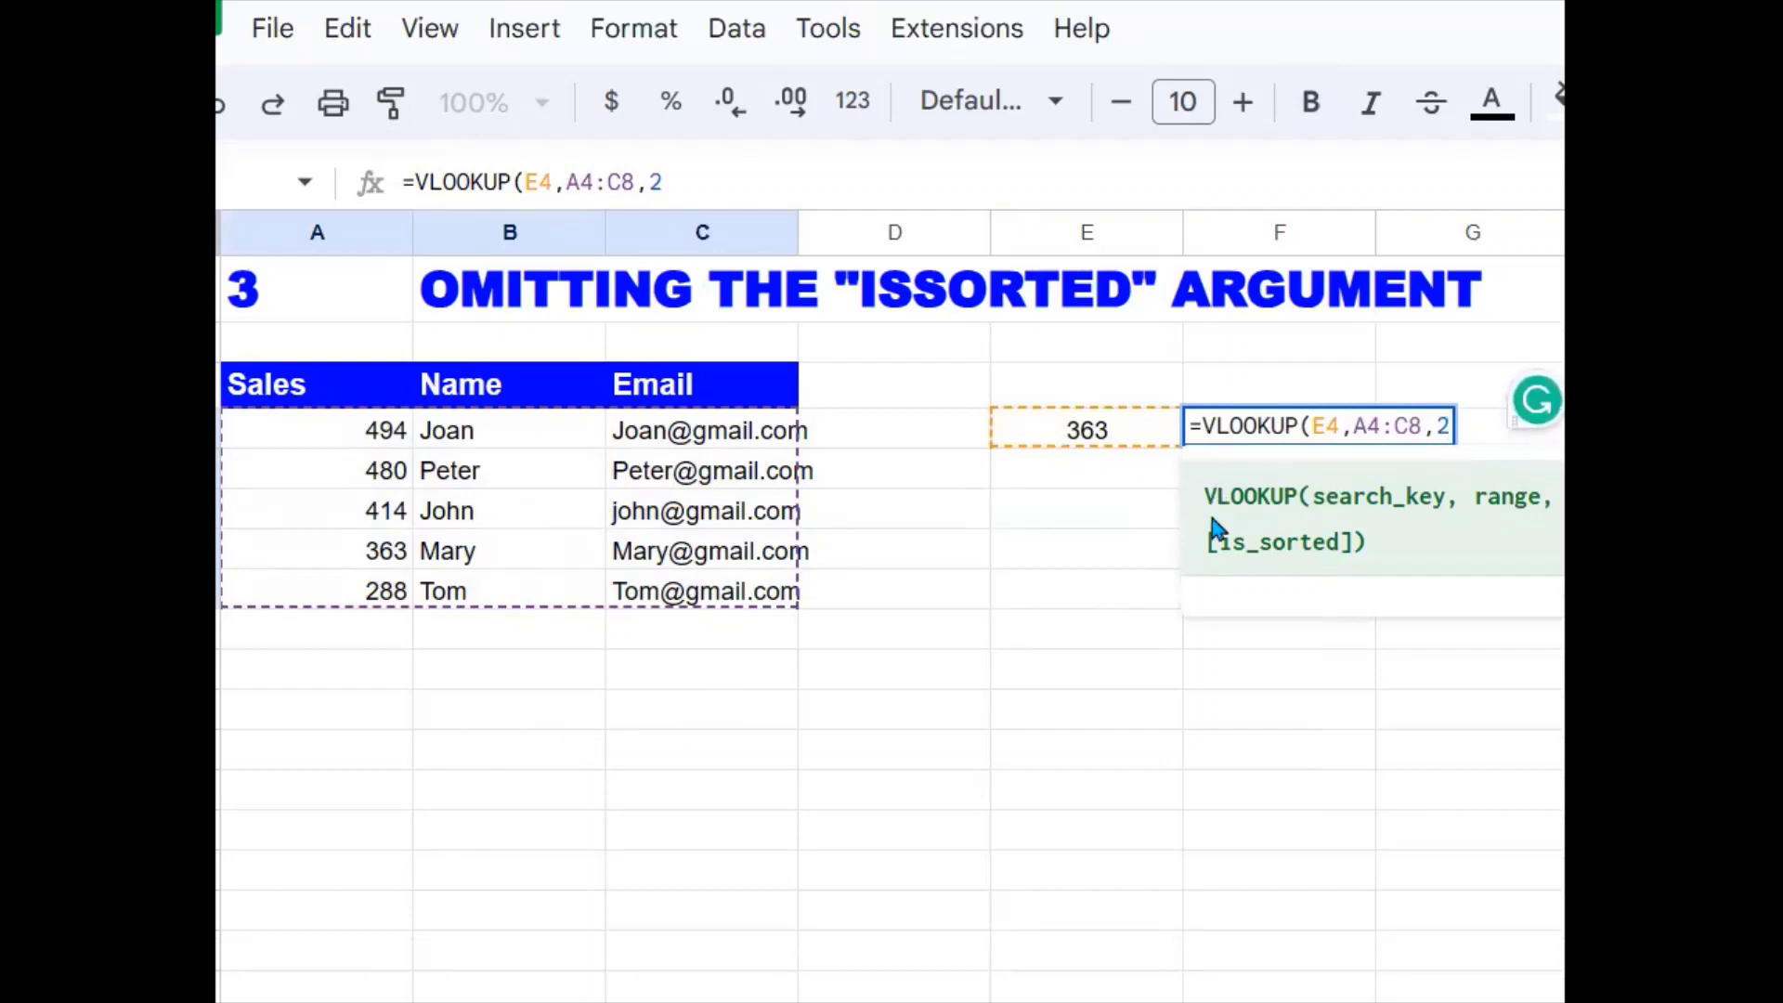
pyautogui.write(')')
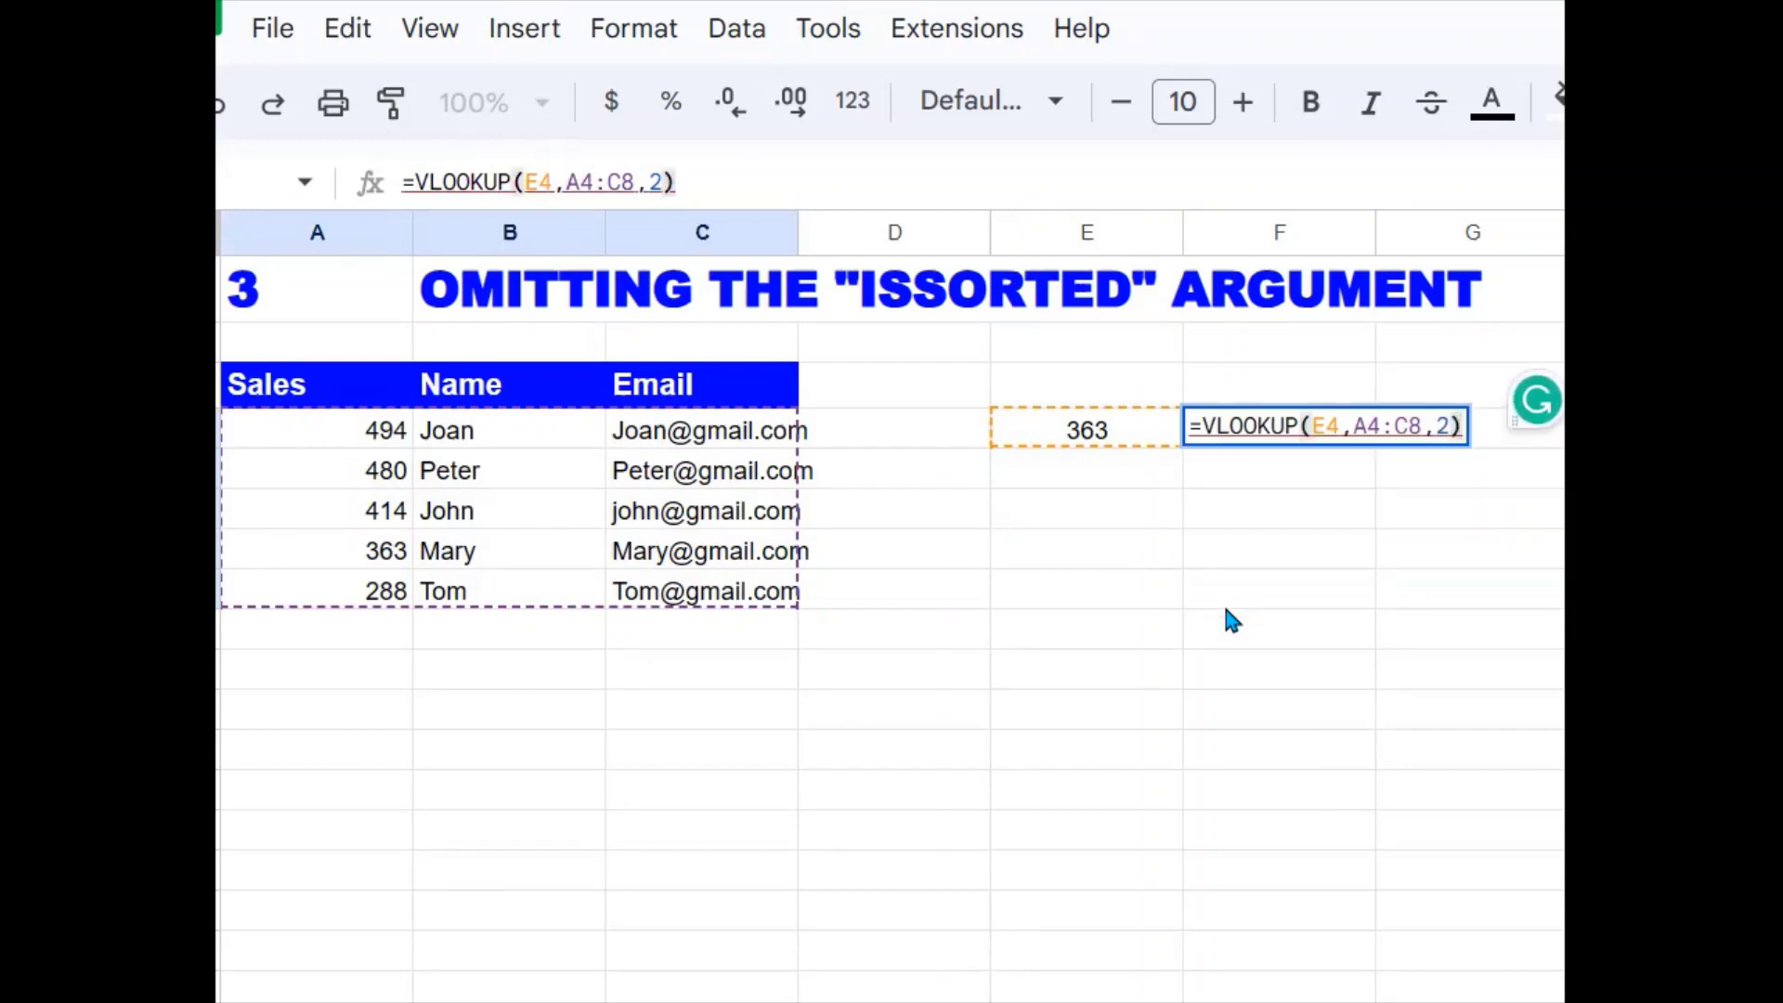
pyautogui.press('Return')
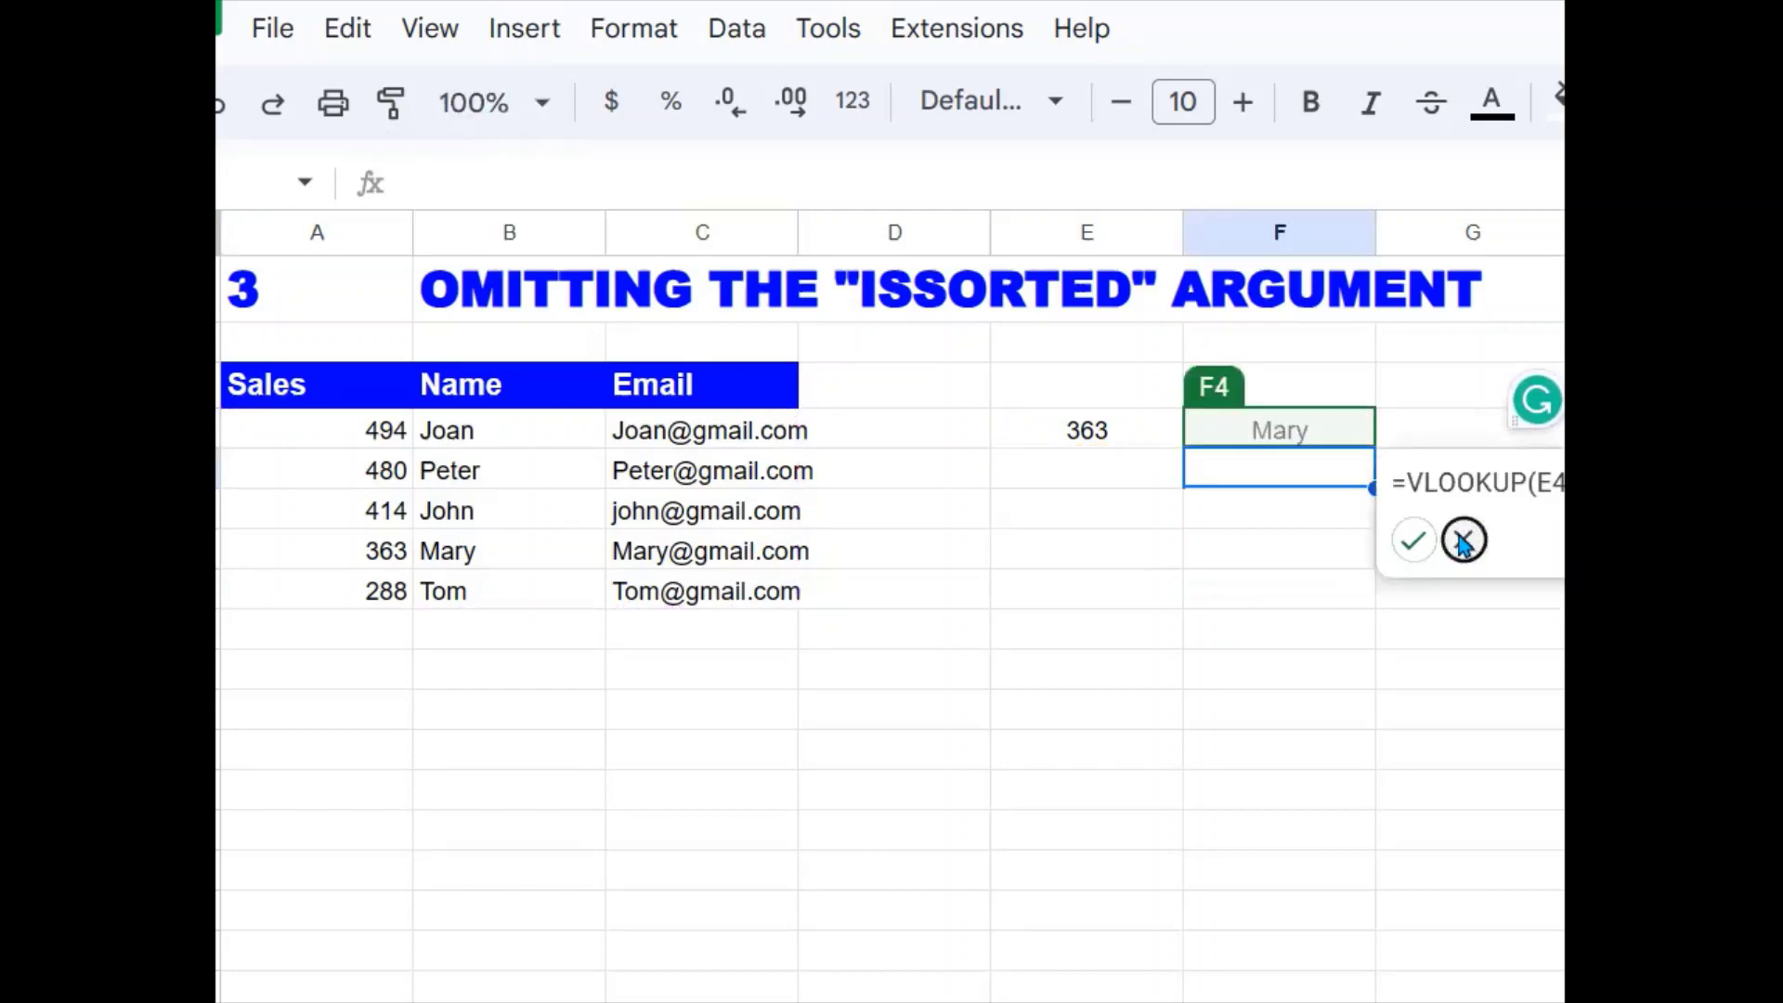
pyautogui.click(1463, 540)
pyautogui.click(1333, 437)
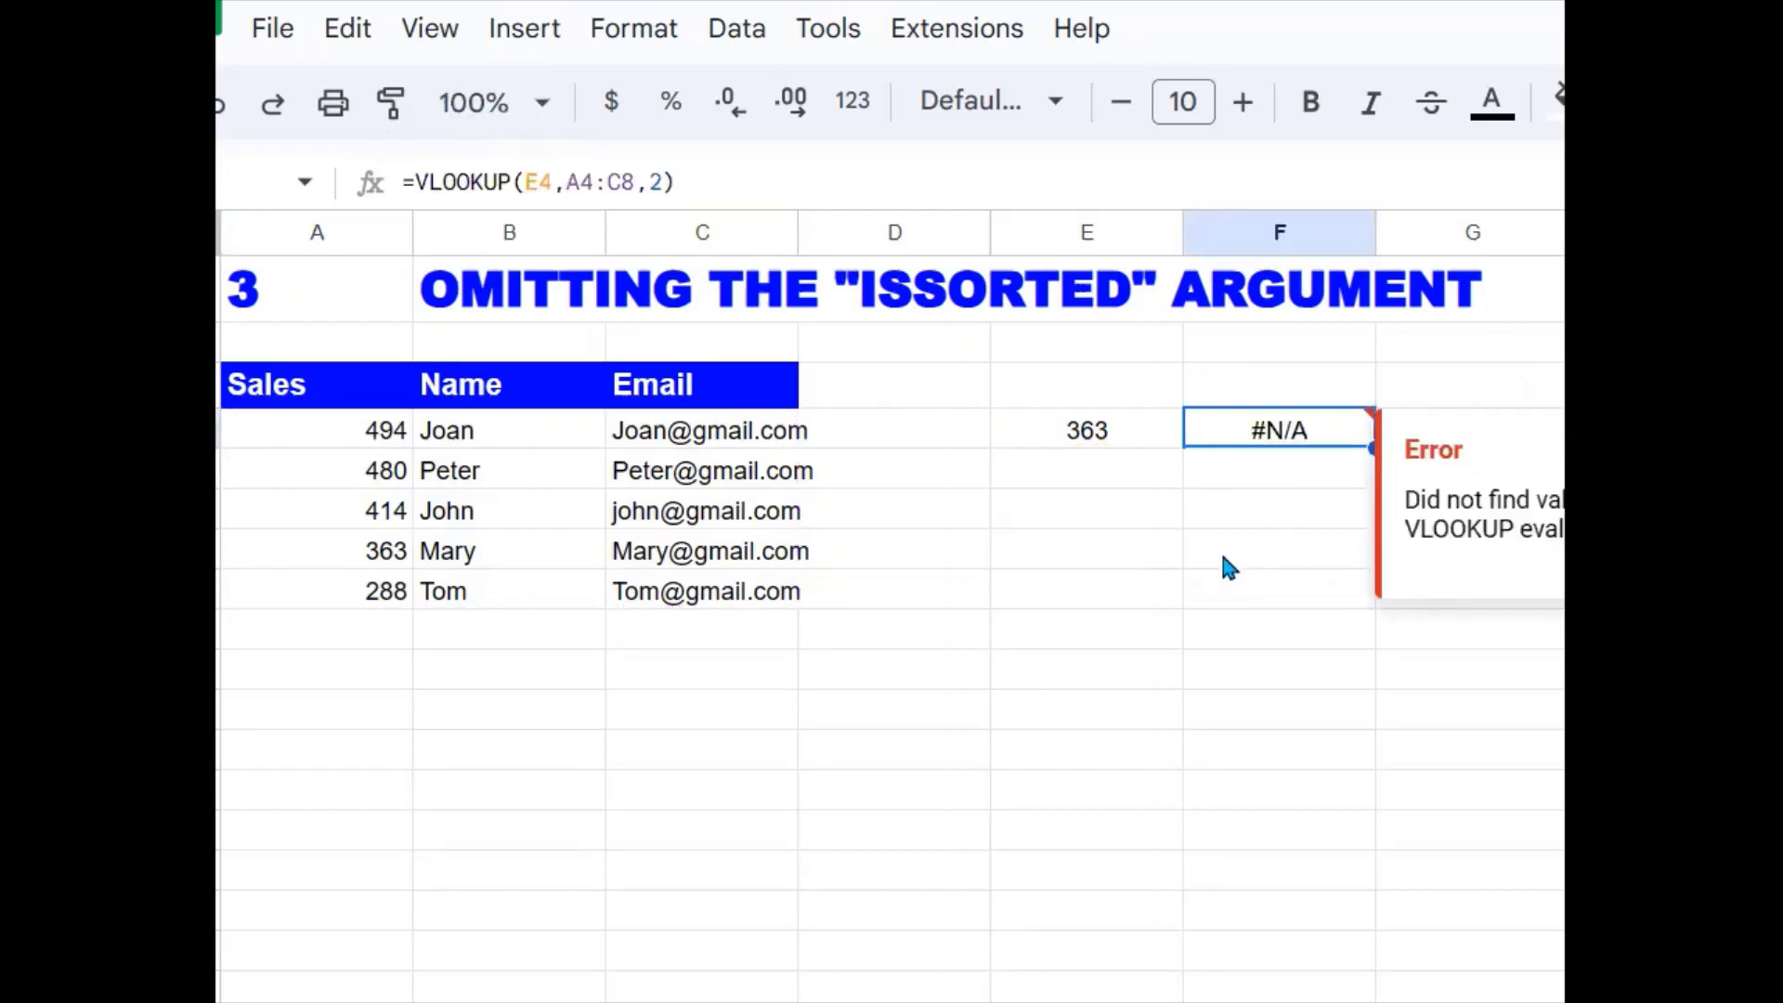
# Add FALSE as the is_sorted argument of the VLOOKUP in F4 and check the returned name against the table.
pyautogui.click(1023, 603)
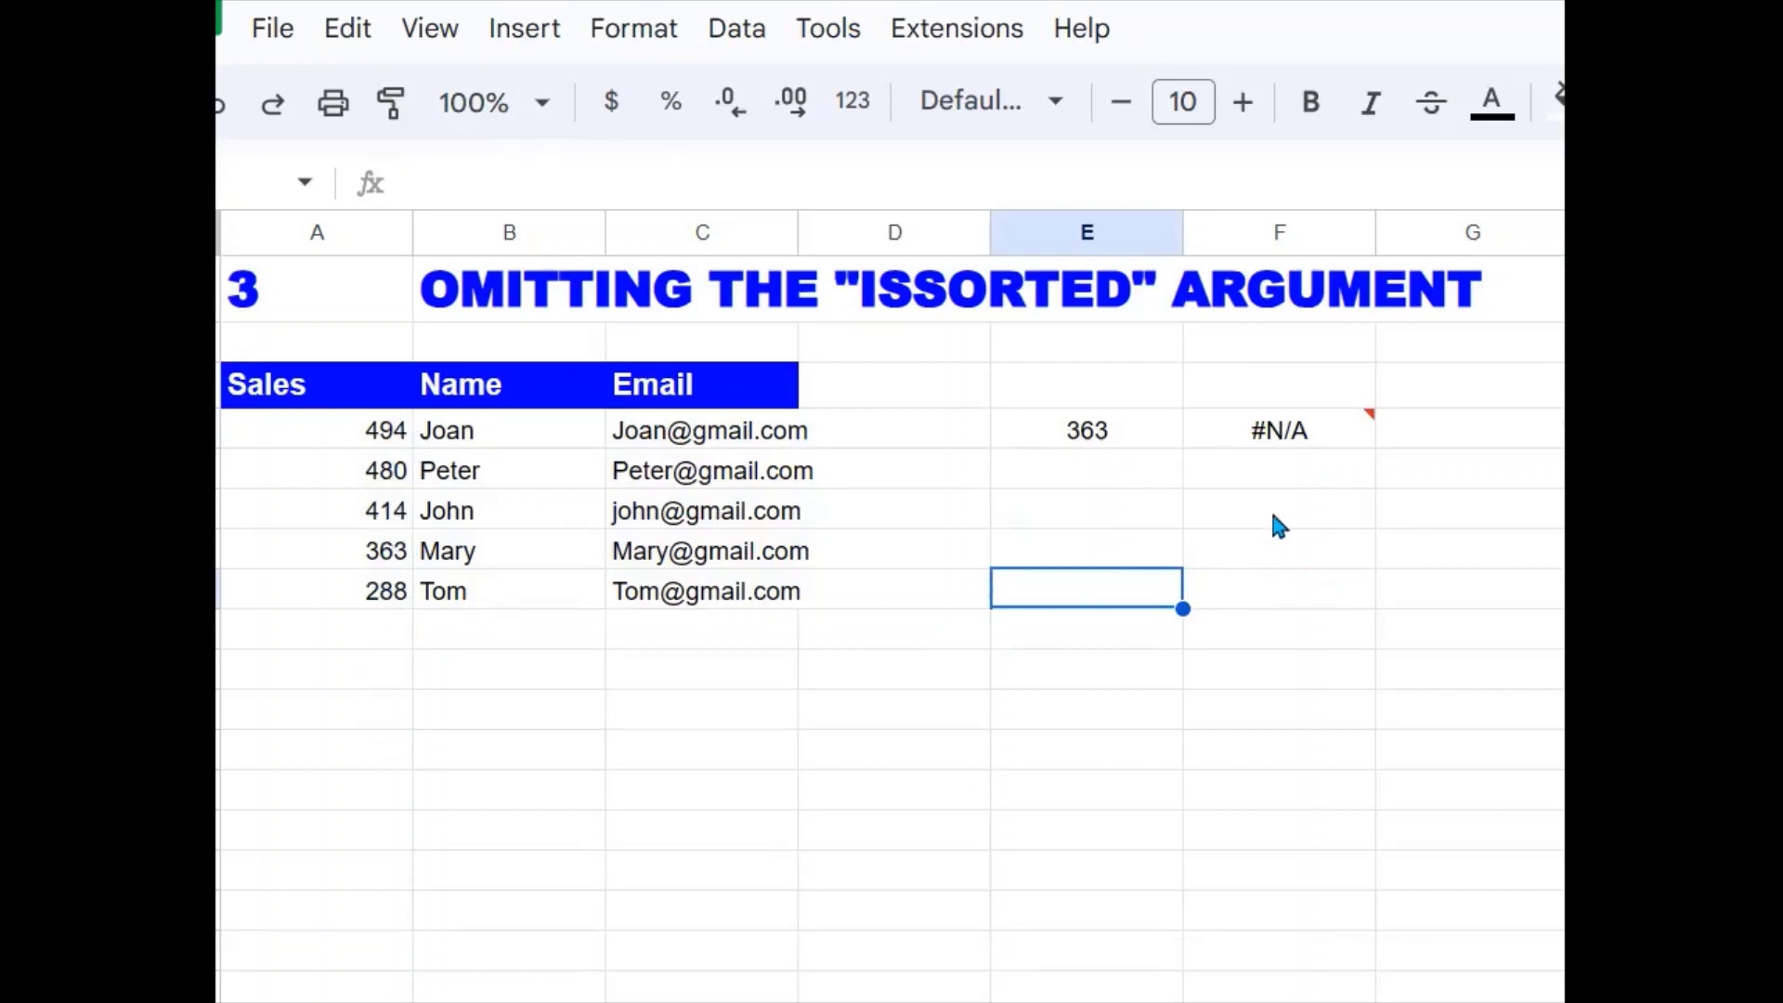
pyautogui.click(1319, 446)
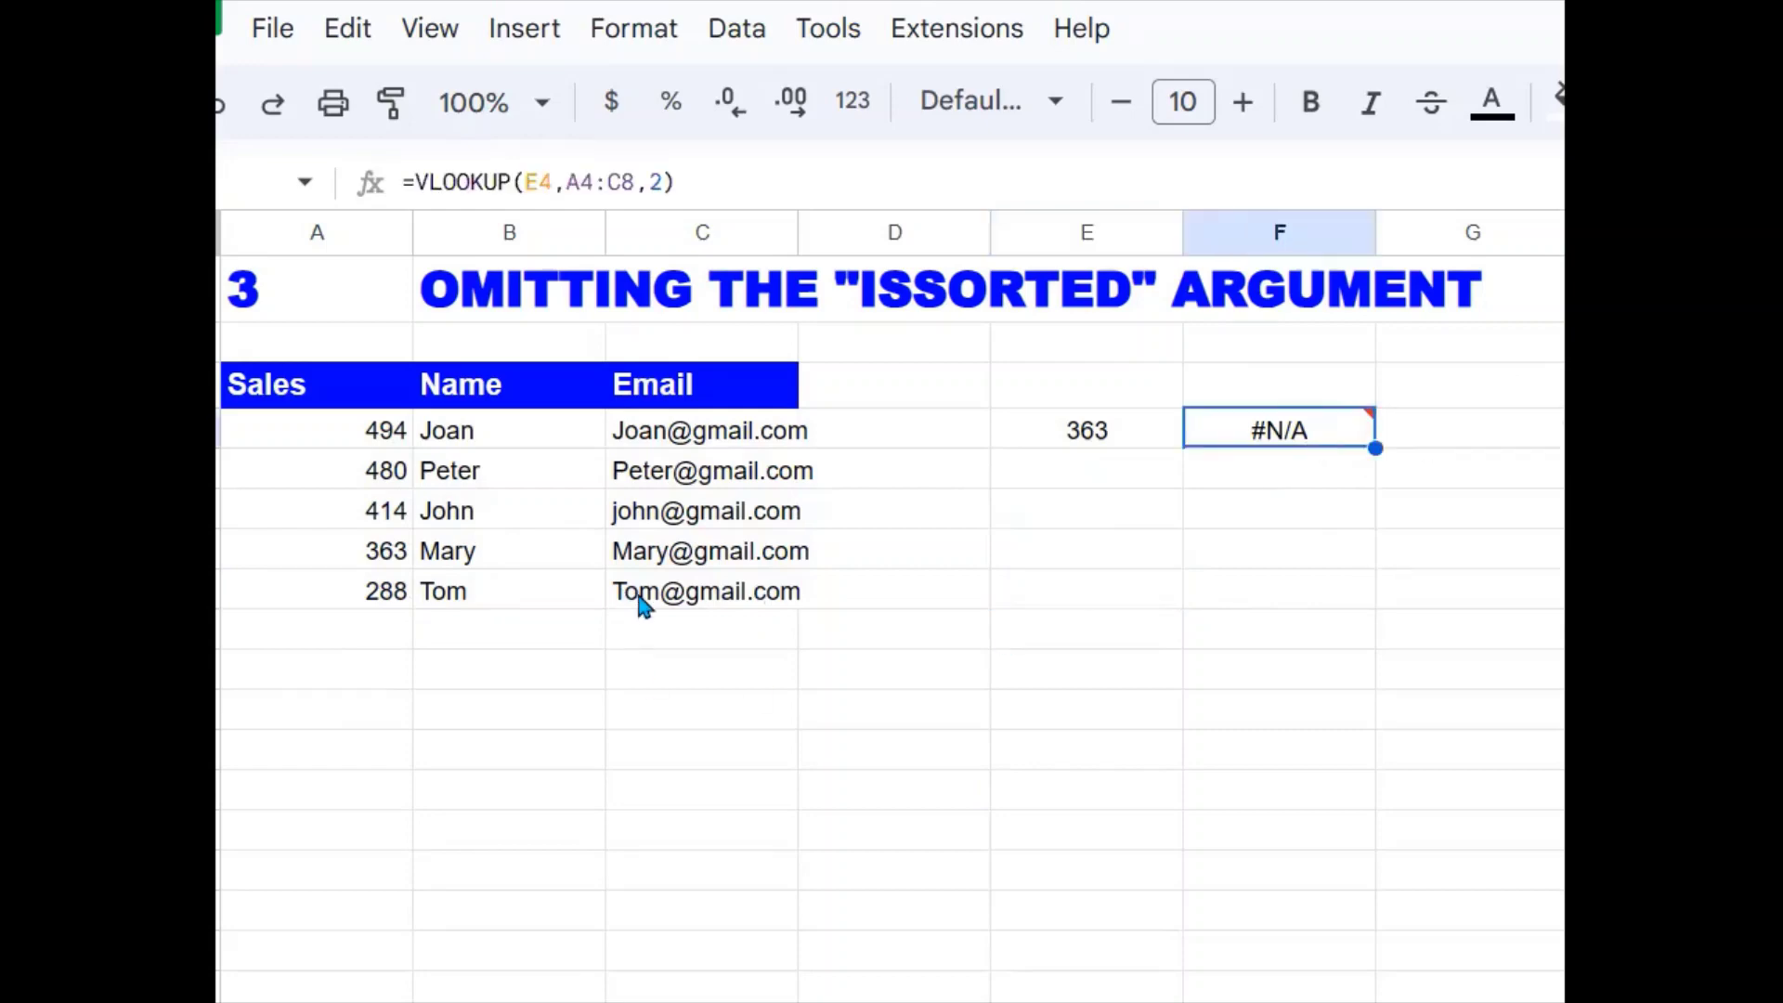
pyautogui.click(663, 181)
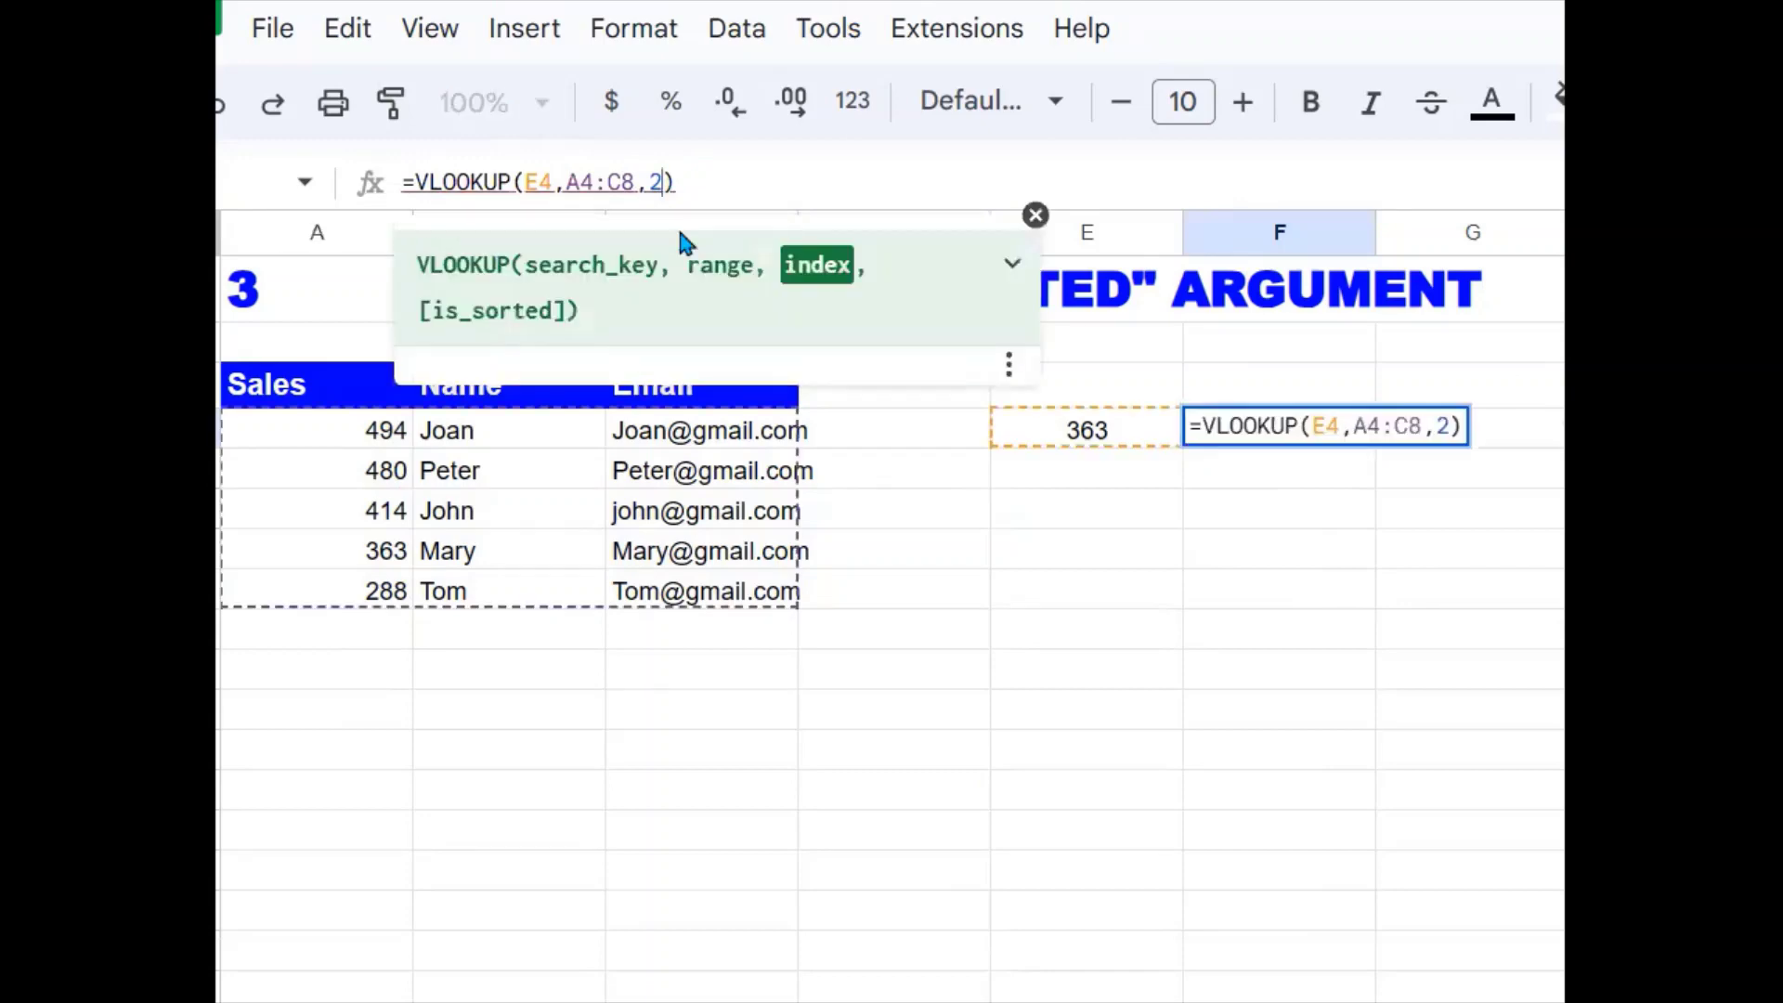
pyautogui.write(',')
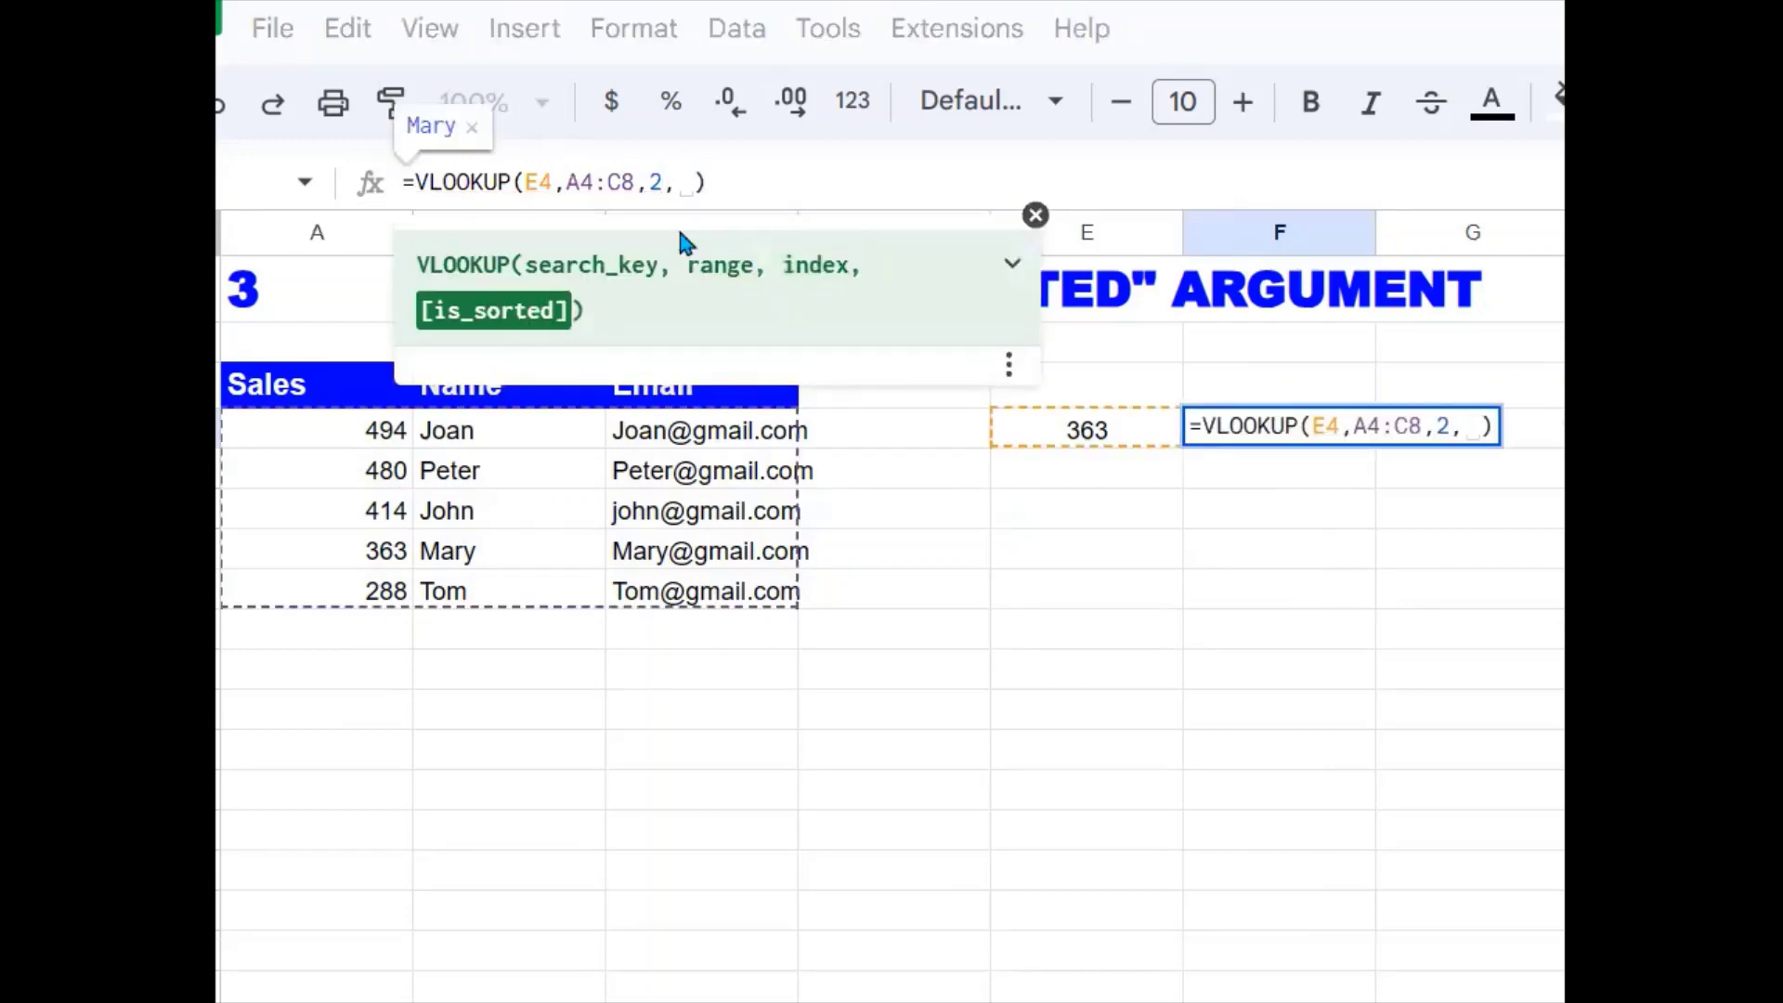
pyautogui.write('FALSE')
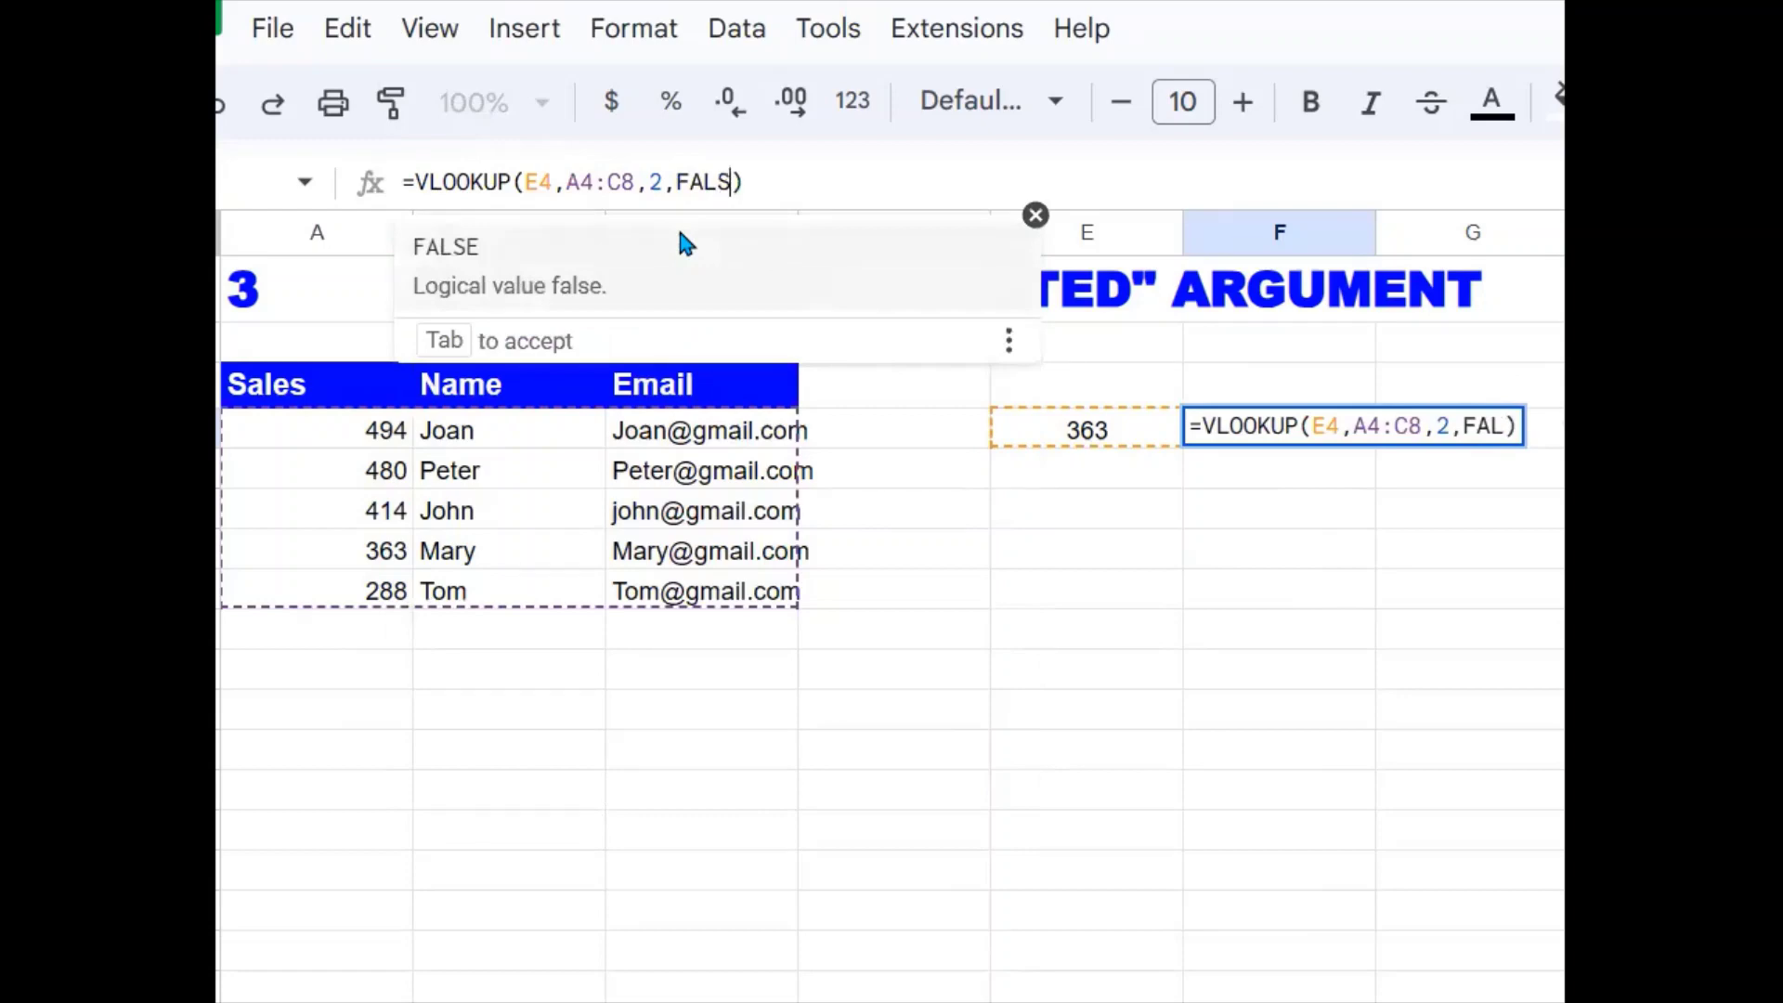
pyautogui.press('Return')
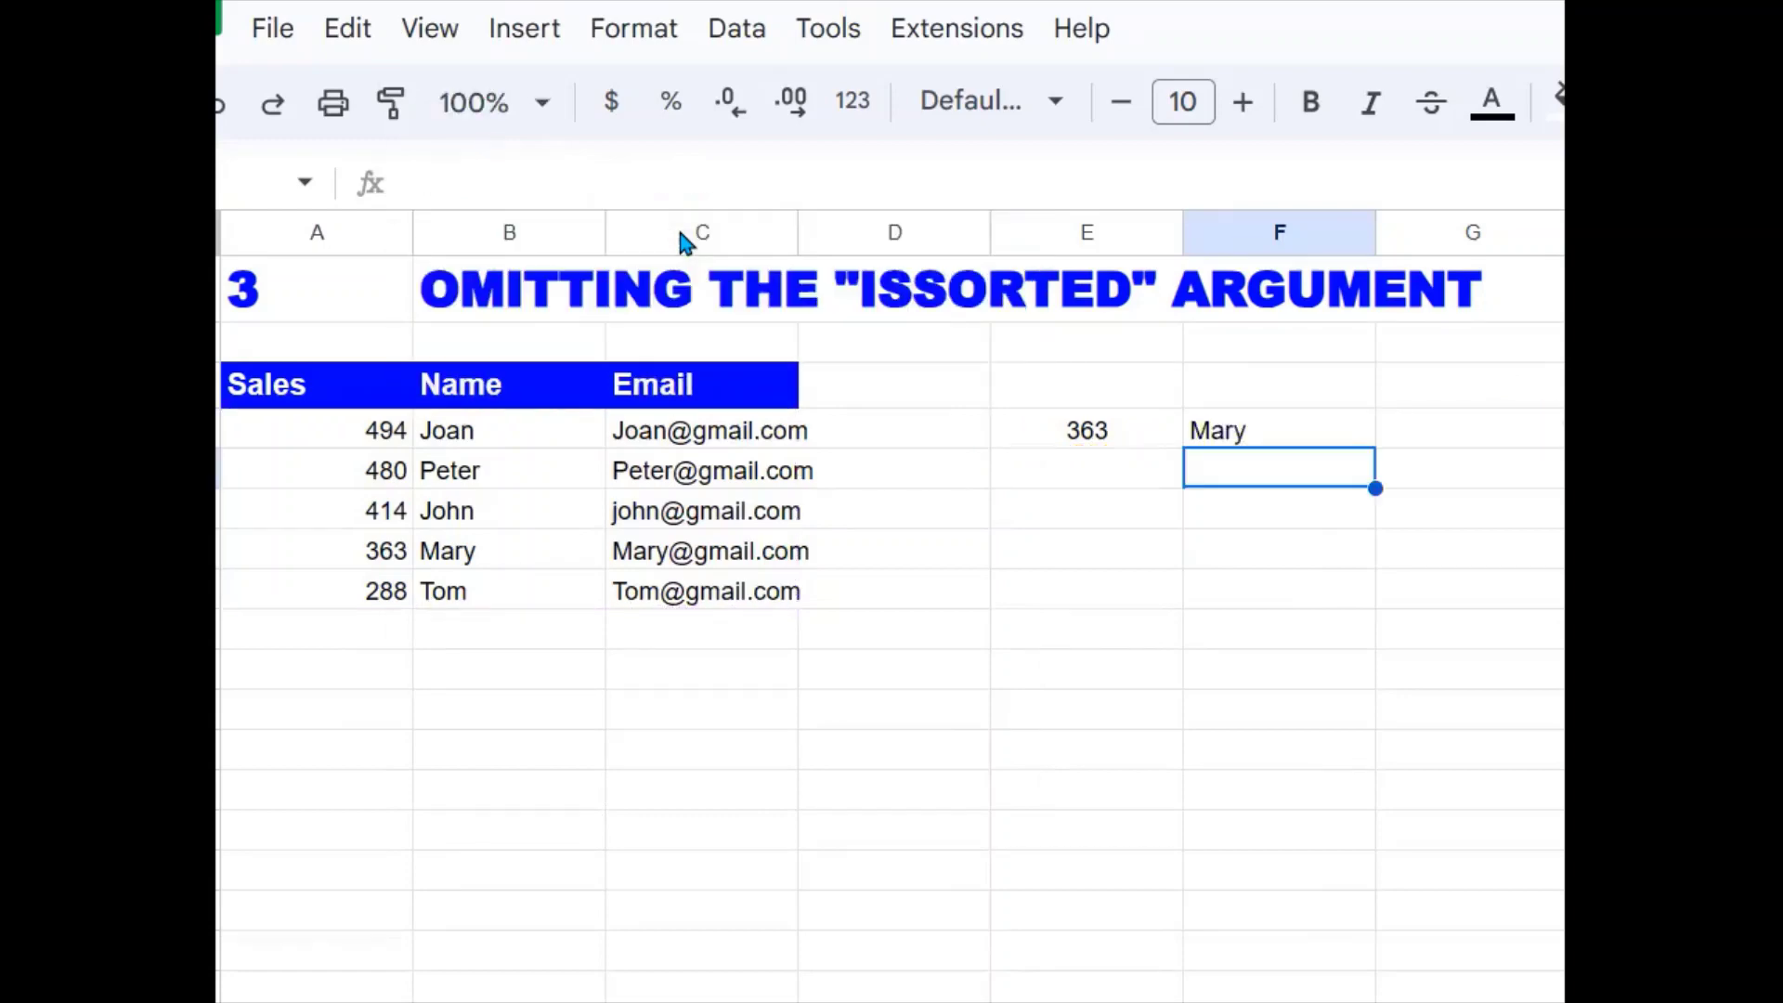
pyautogui.click(1290, 432)
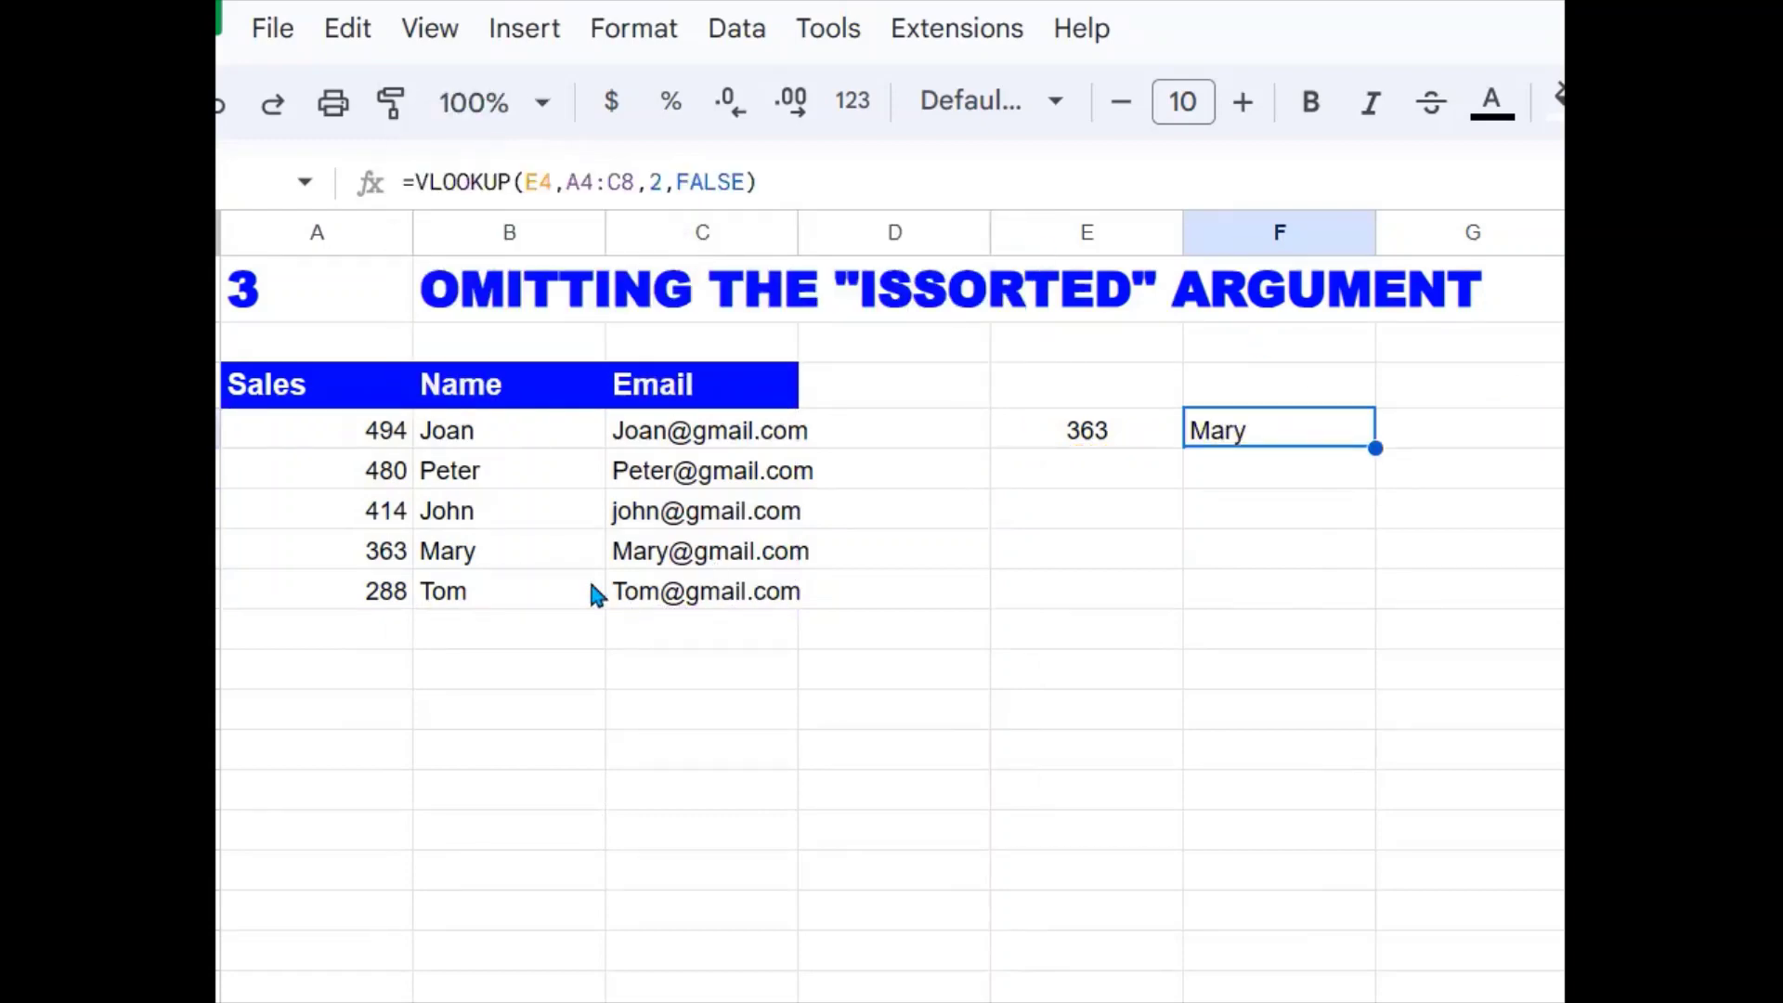
pyautogui.click(447, 546)
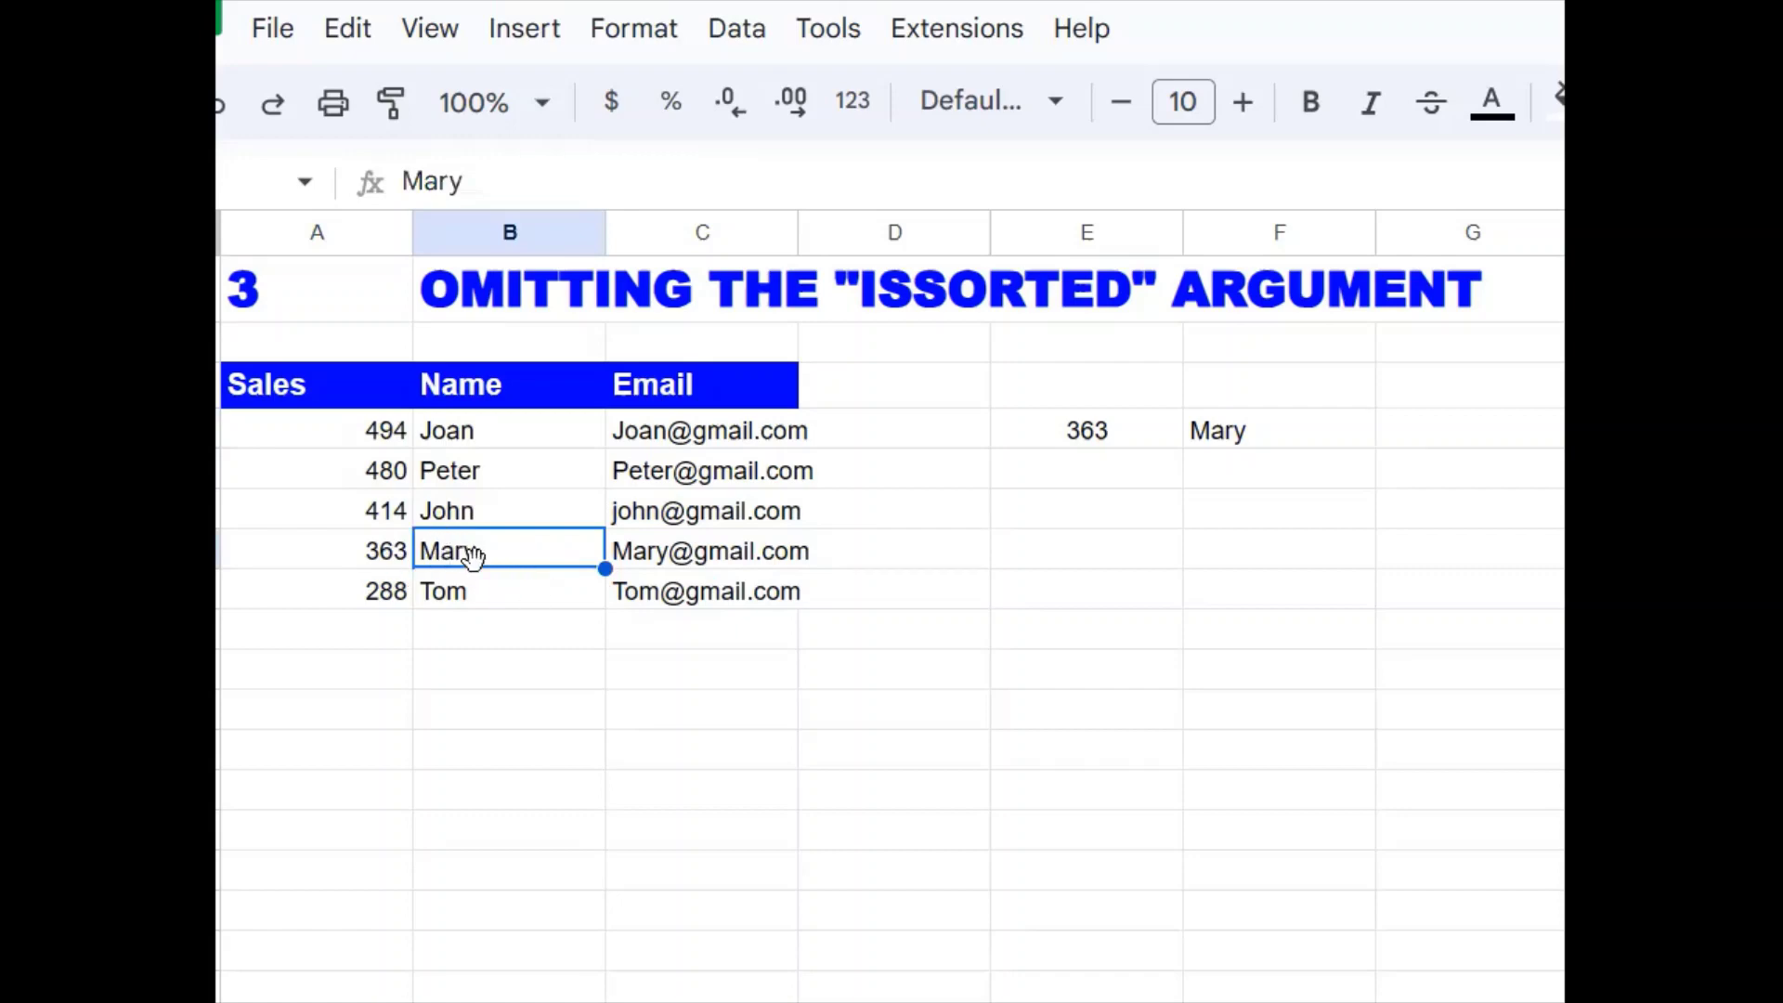
pyautogui.click(1268, 442)
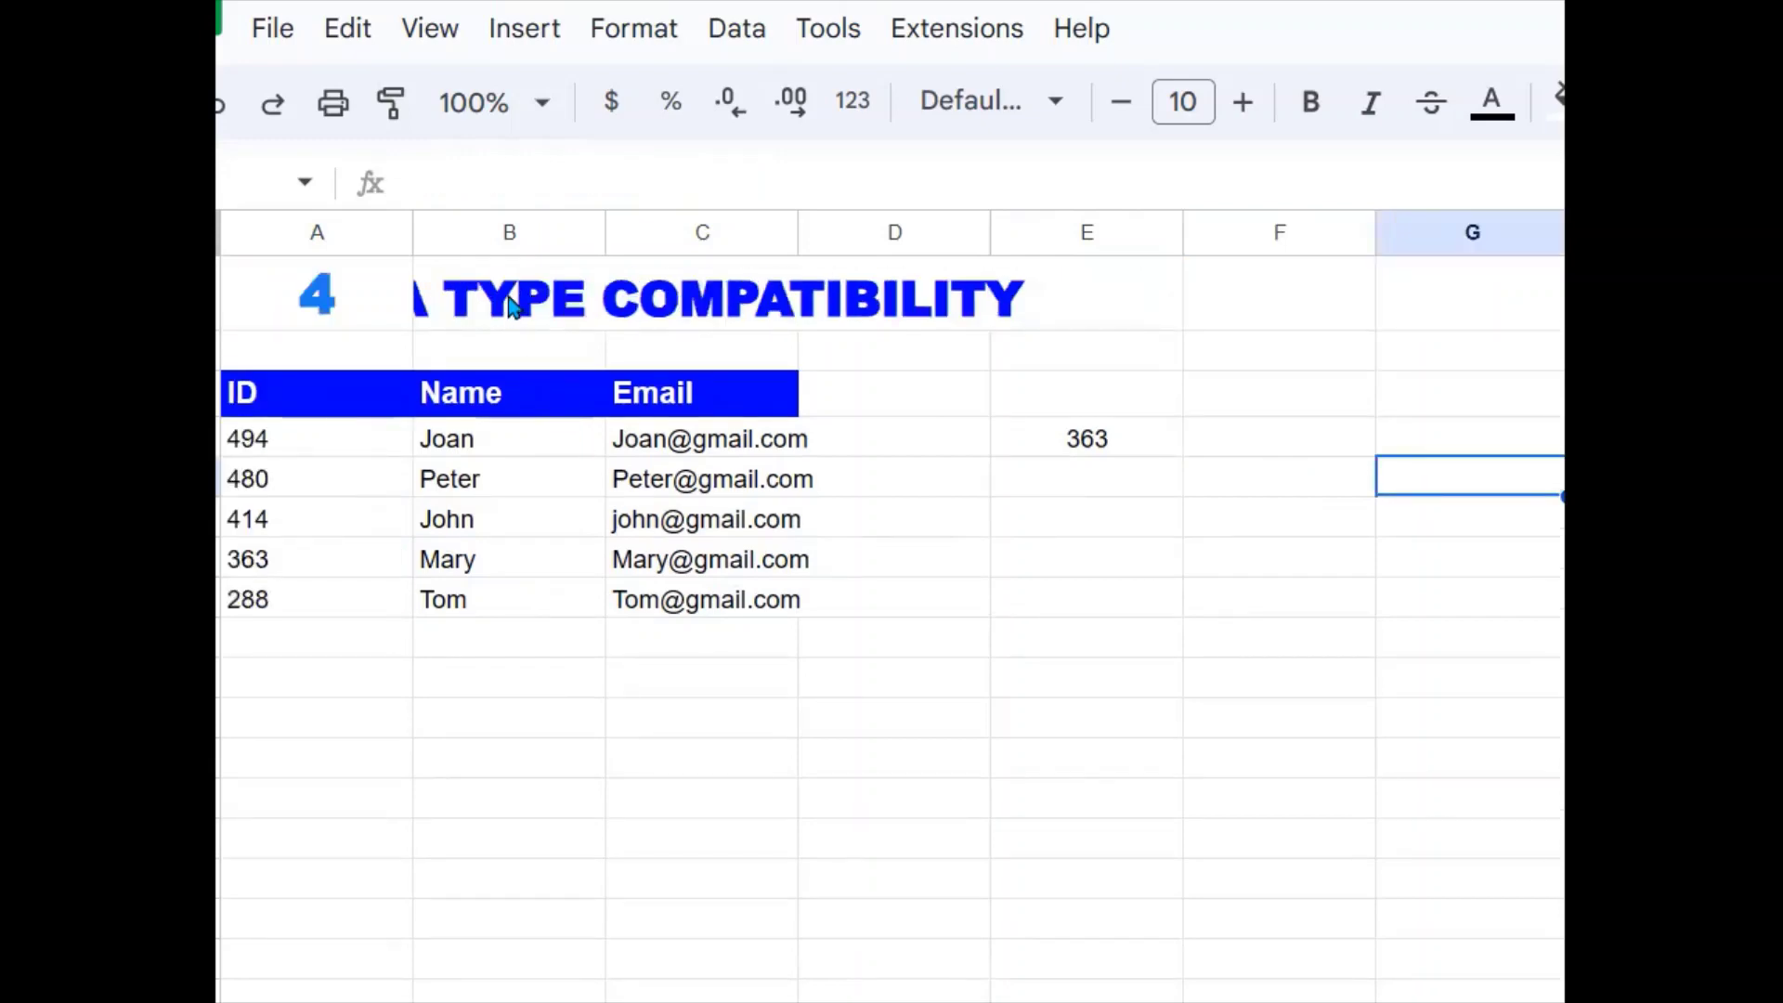
# On the Ignoring Data Type Compatibility sheet, examine the heading, the search key in E4 and the IDs in column A.
pyautogui.click(512, 307)
pyautogui.moveTo(642, 438)
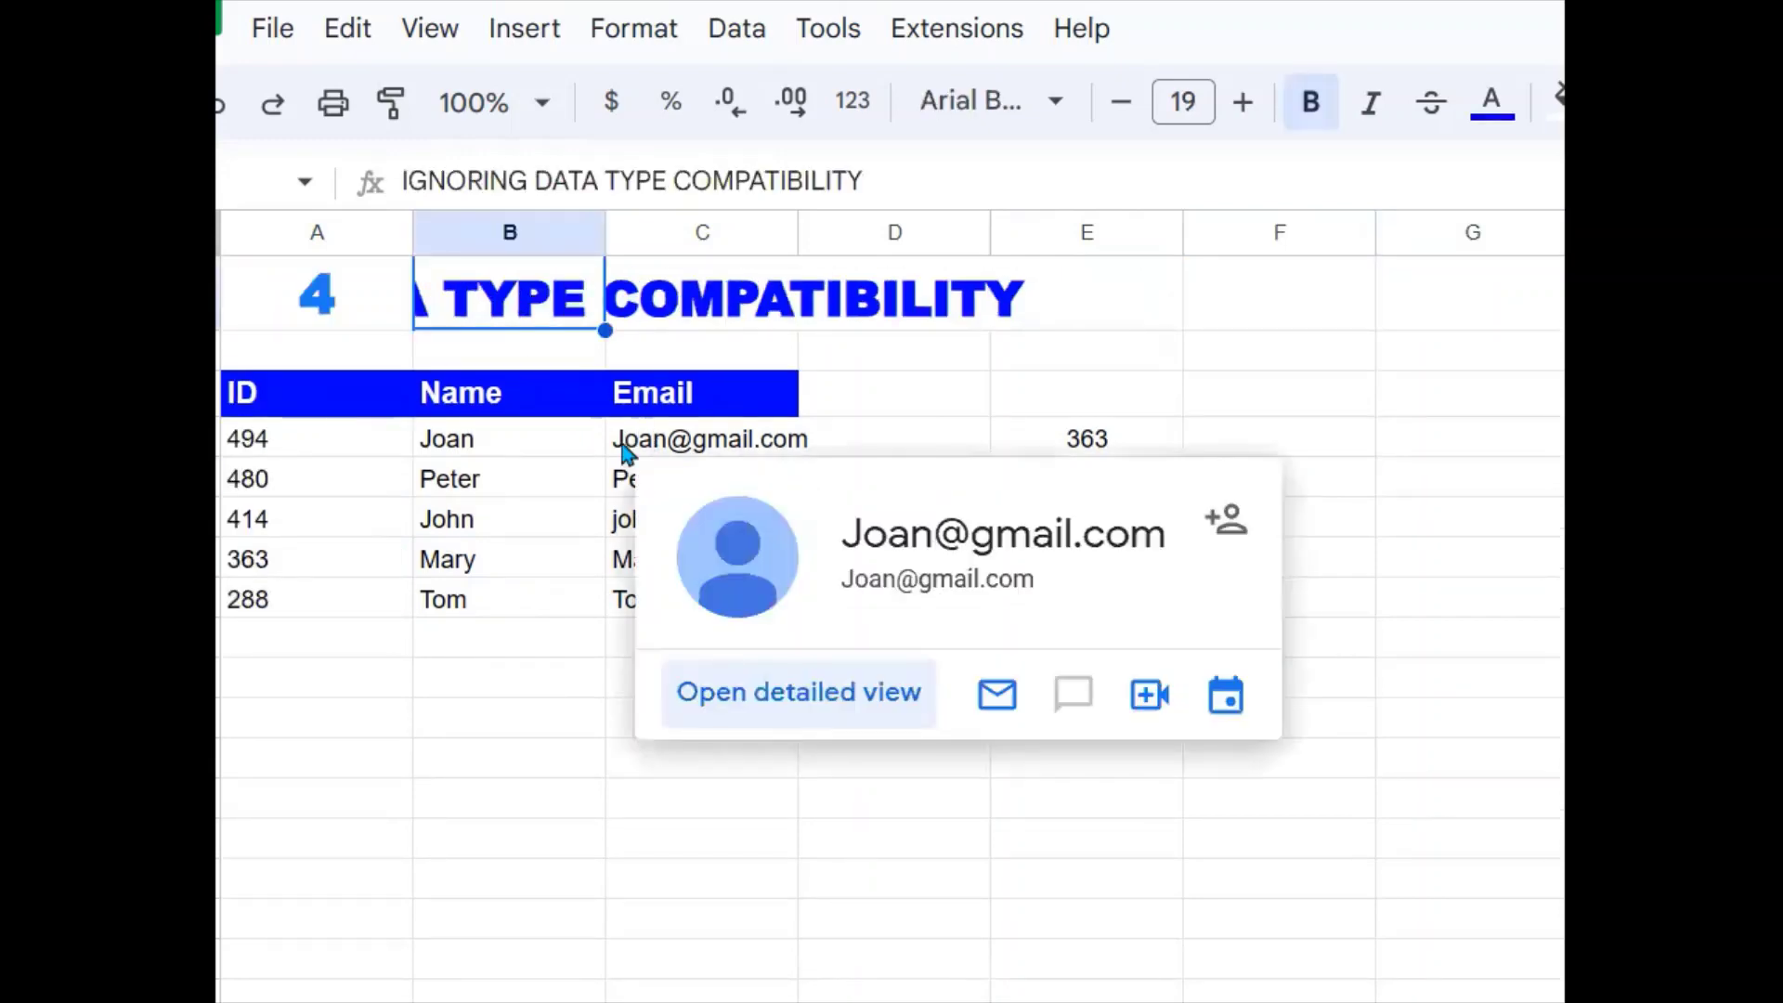
pyautogui.click(459, 639)
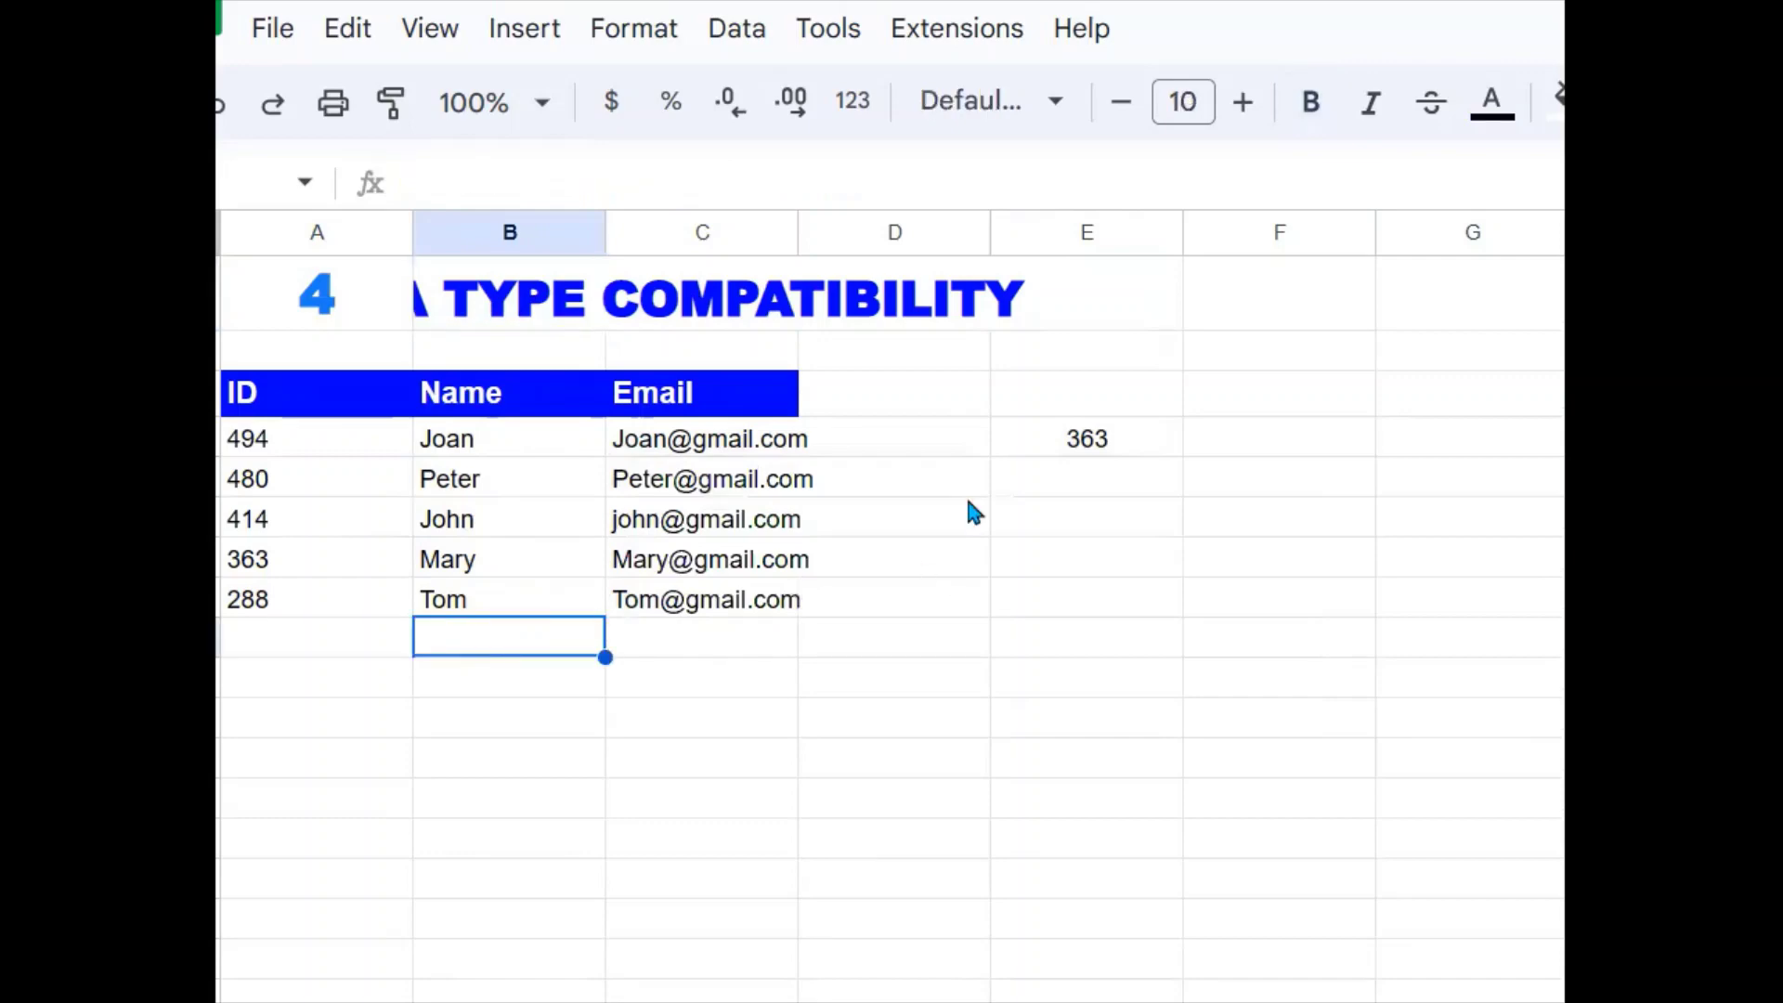
pyautogui.click(1122, 447)
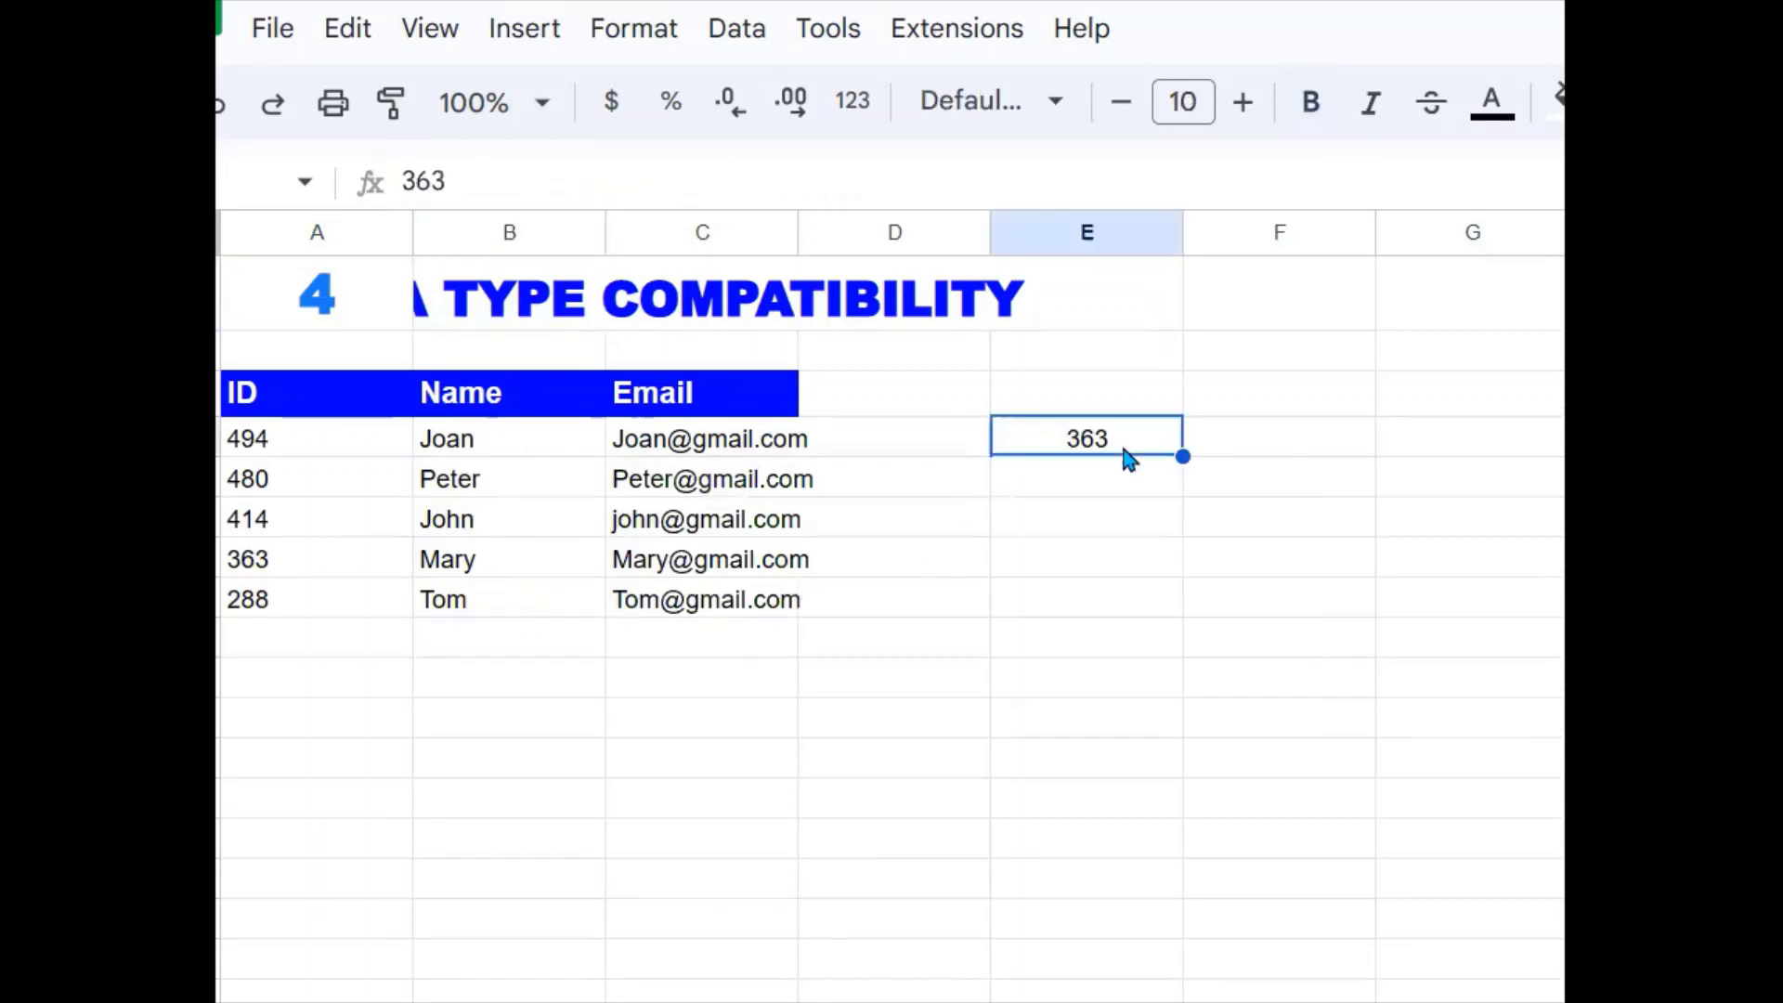
pyautogui.click(306, 452)
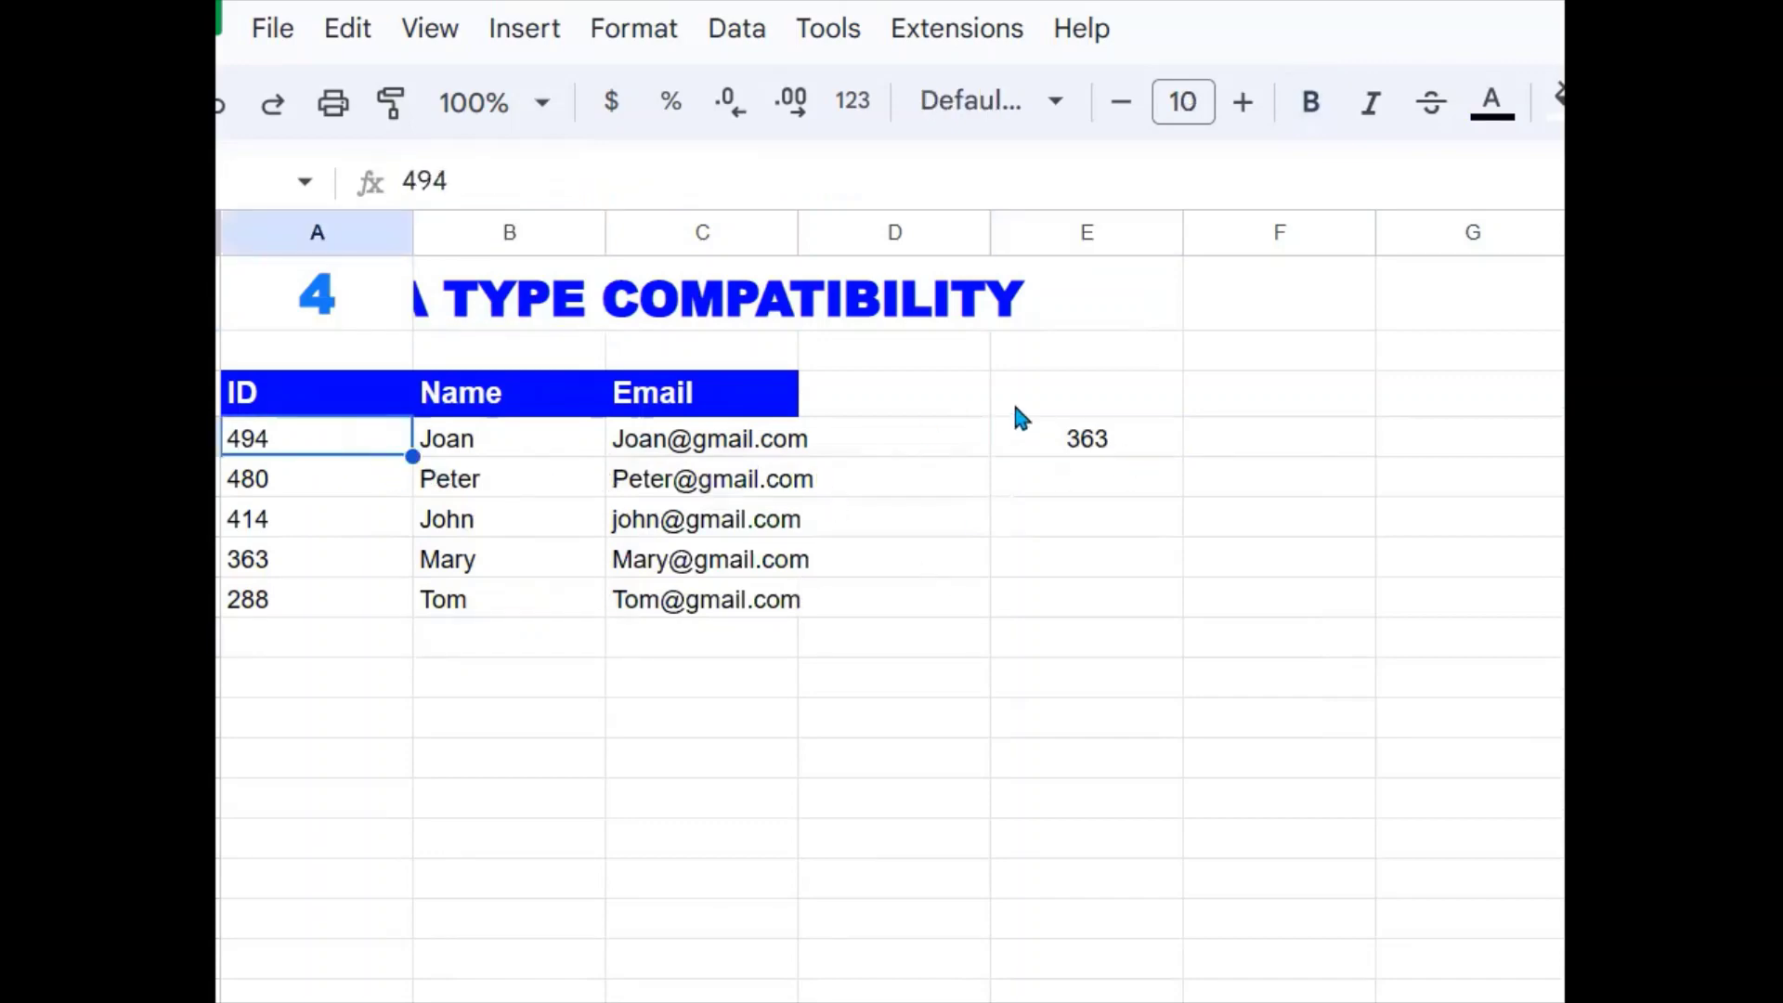
pyautogui.click(1082, 444)
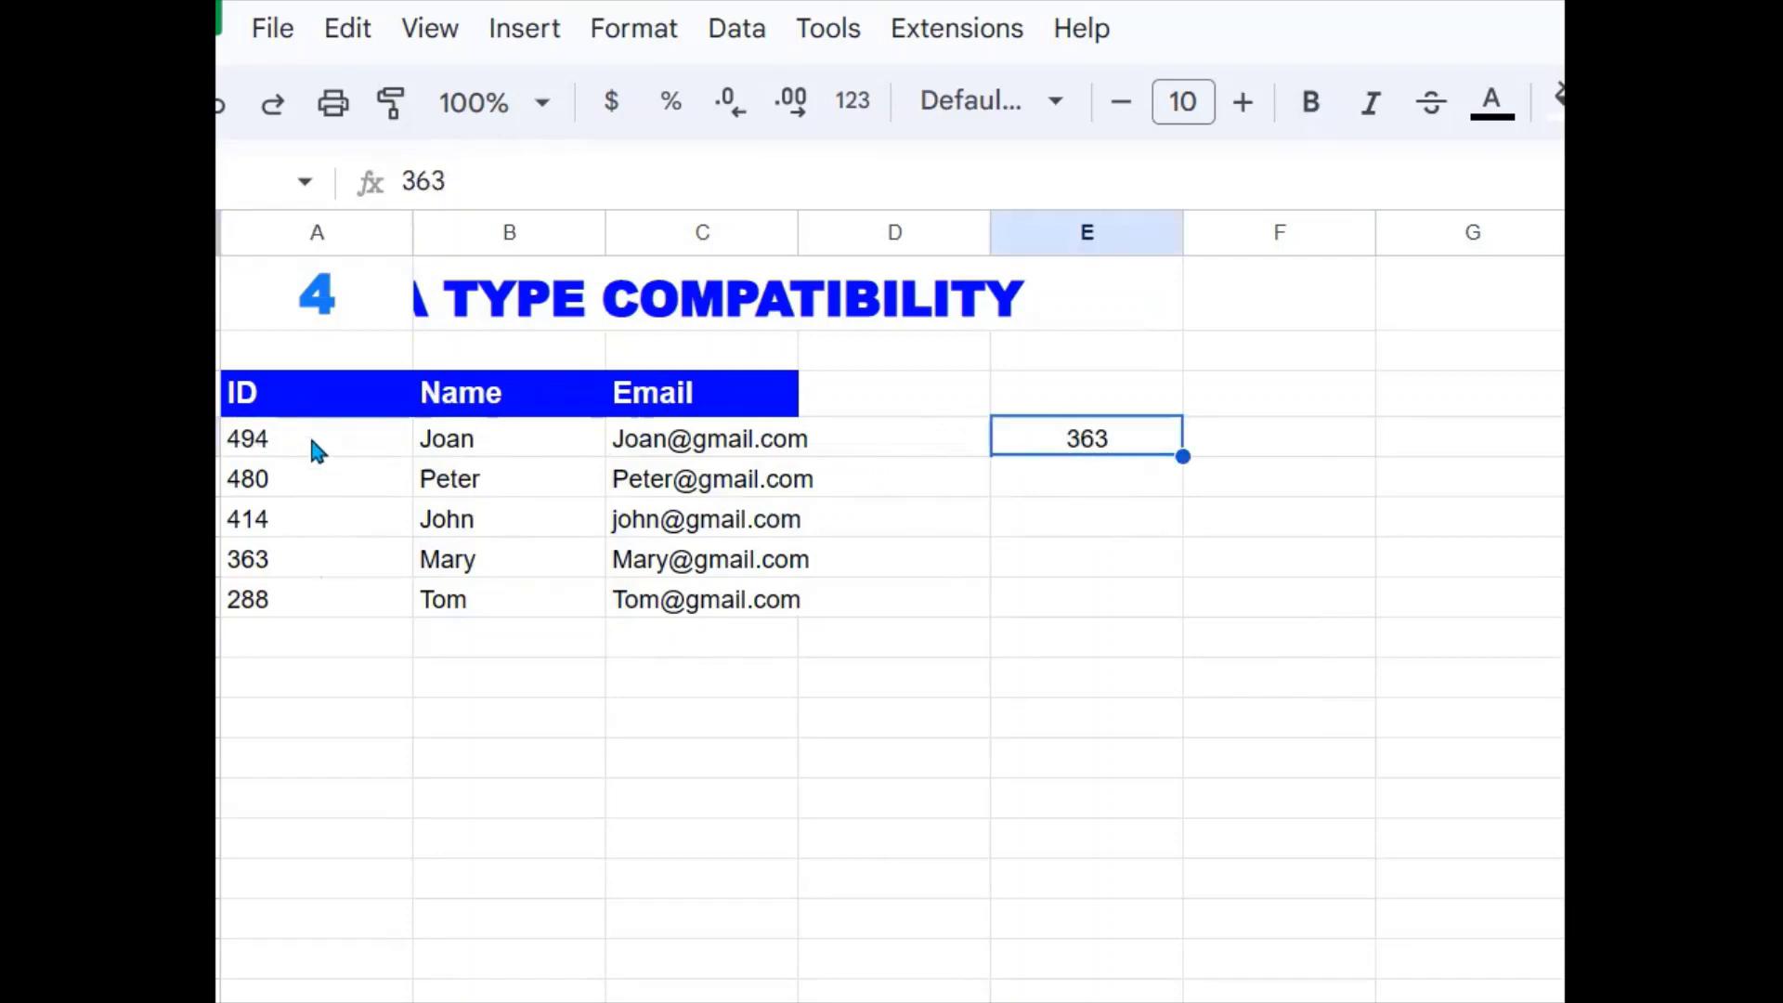
pyautogui.moveTo(316, 450); pyautogui.dragTo(325, 636)
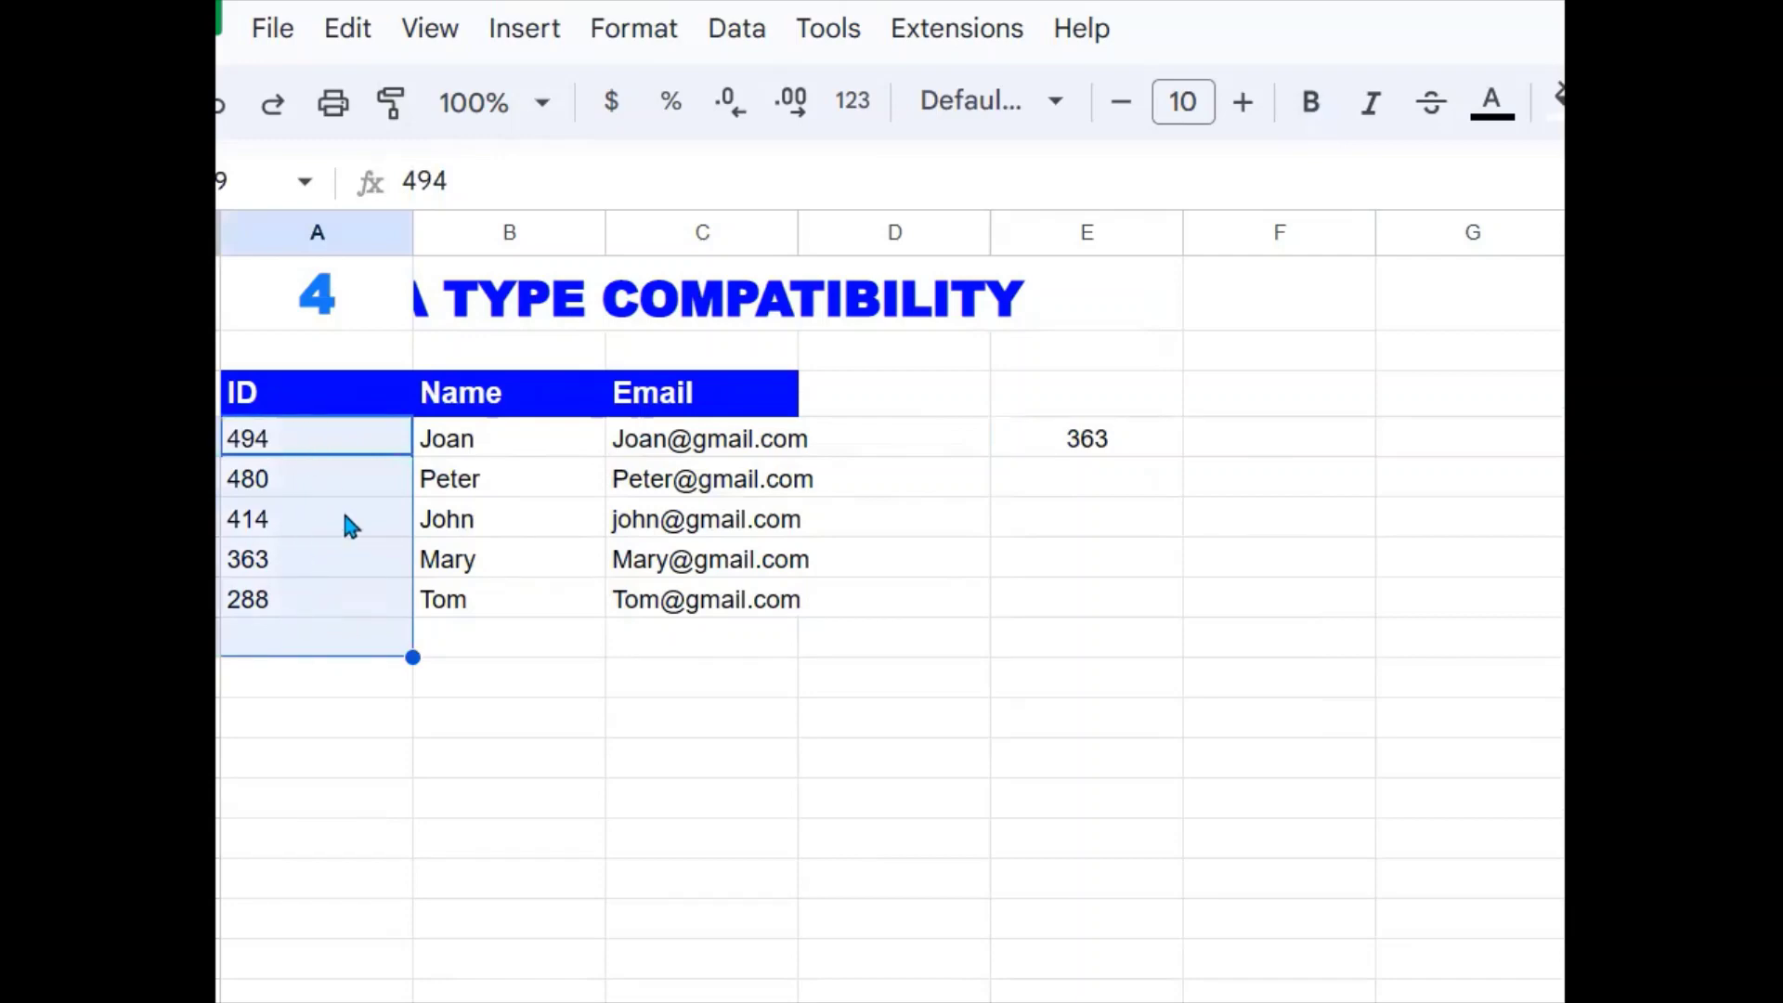
# Start a VLOOKUP formula in F4 with E4 as the search key.
pyautogui.click(1291, 459)
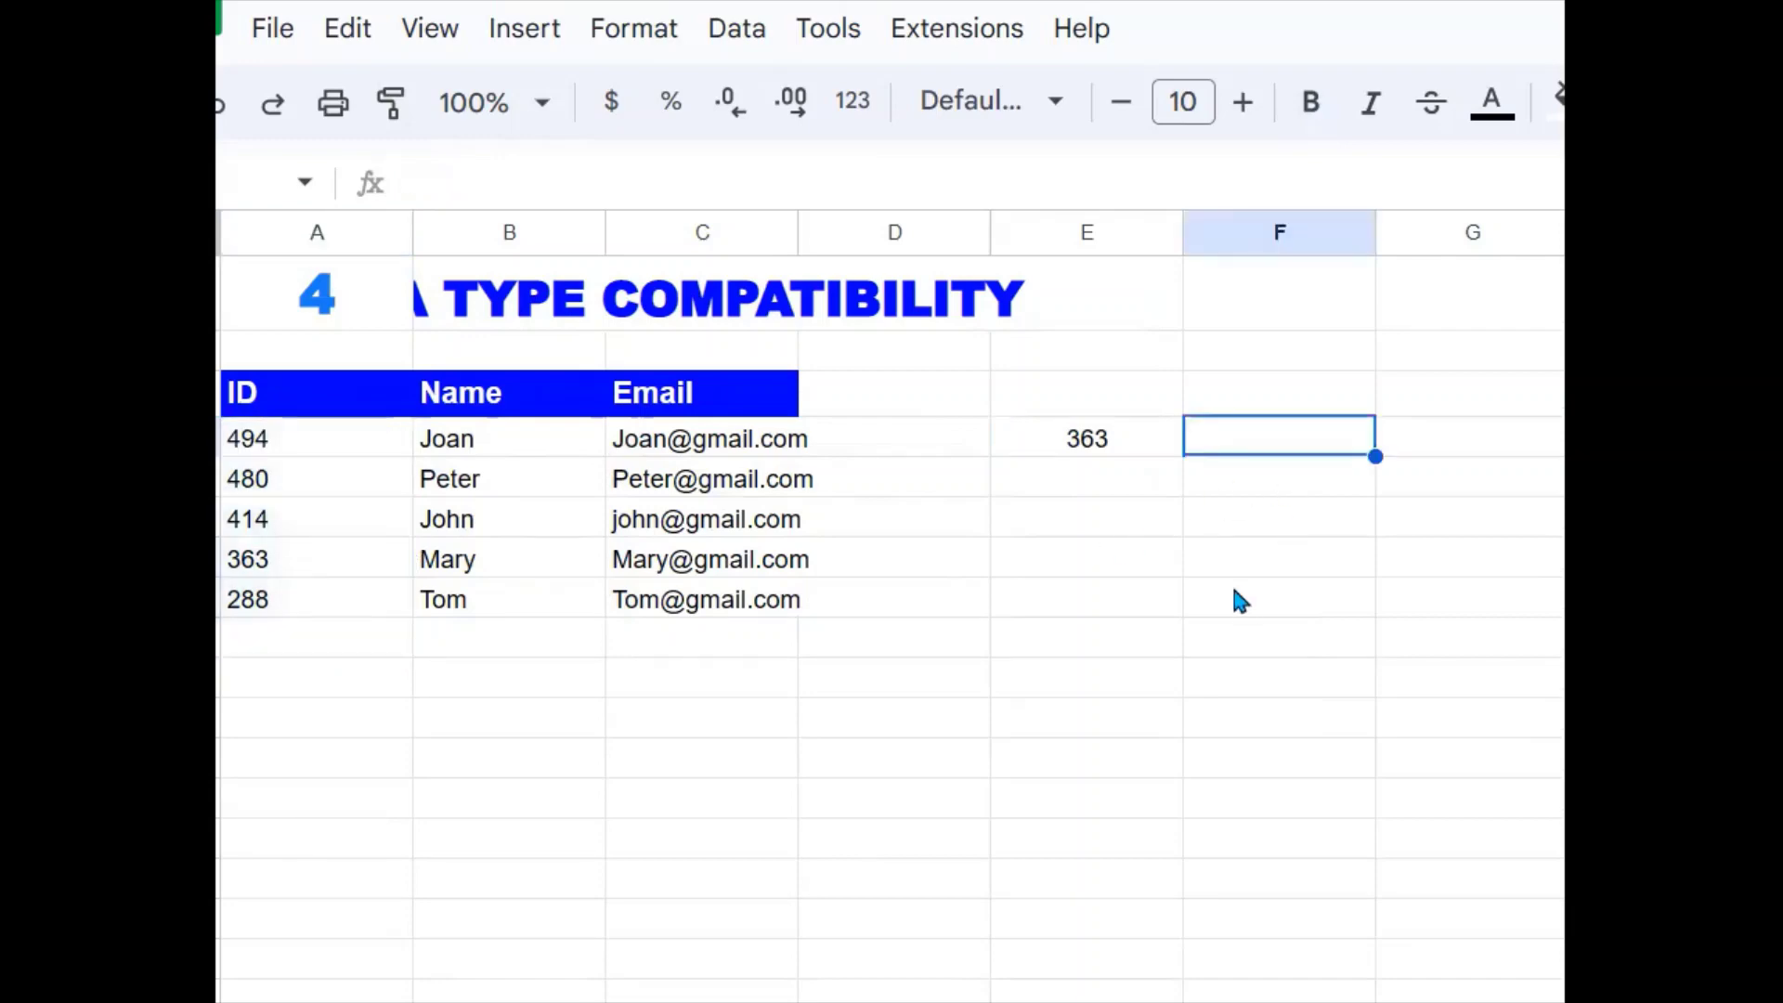
pyautogui.write('=VL')
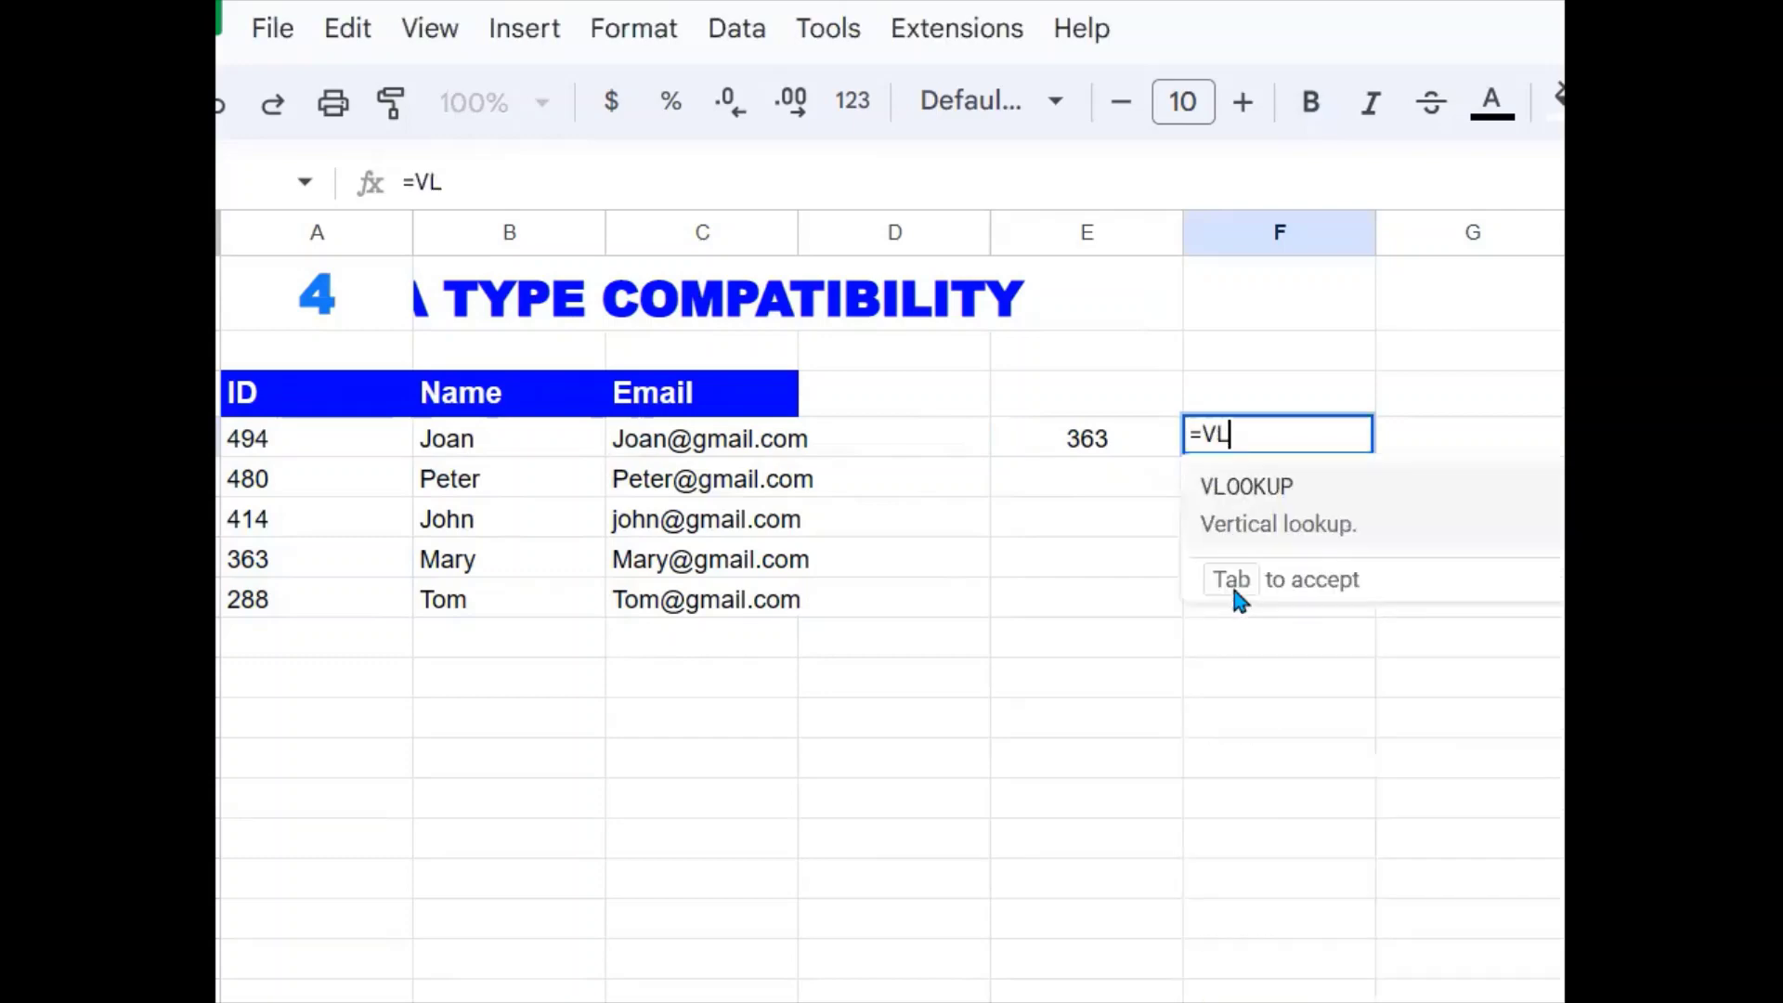
pyautogui.write('OOK')
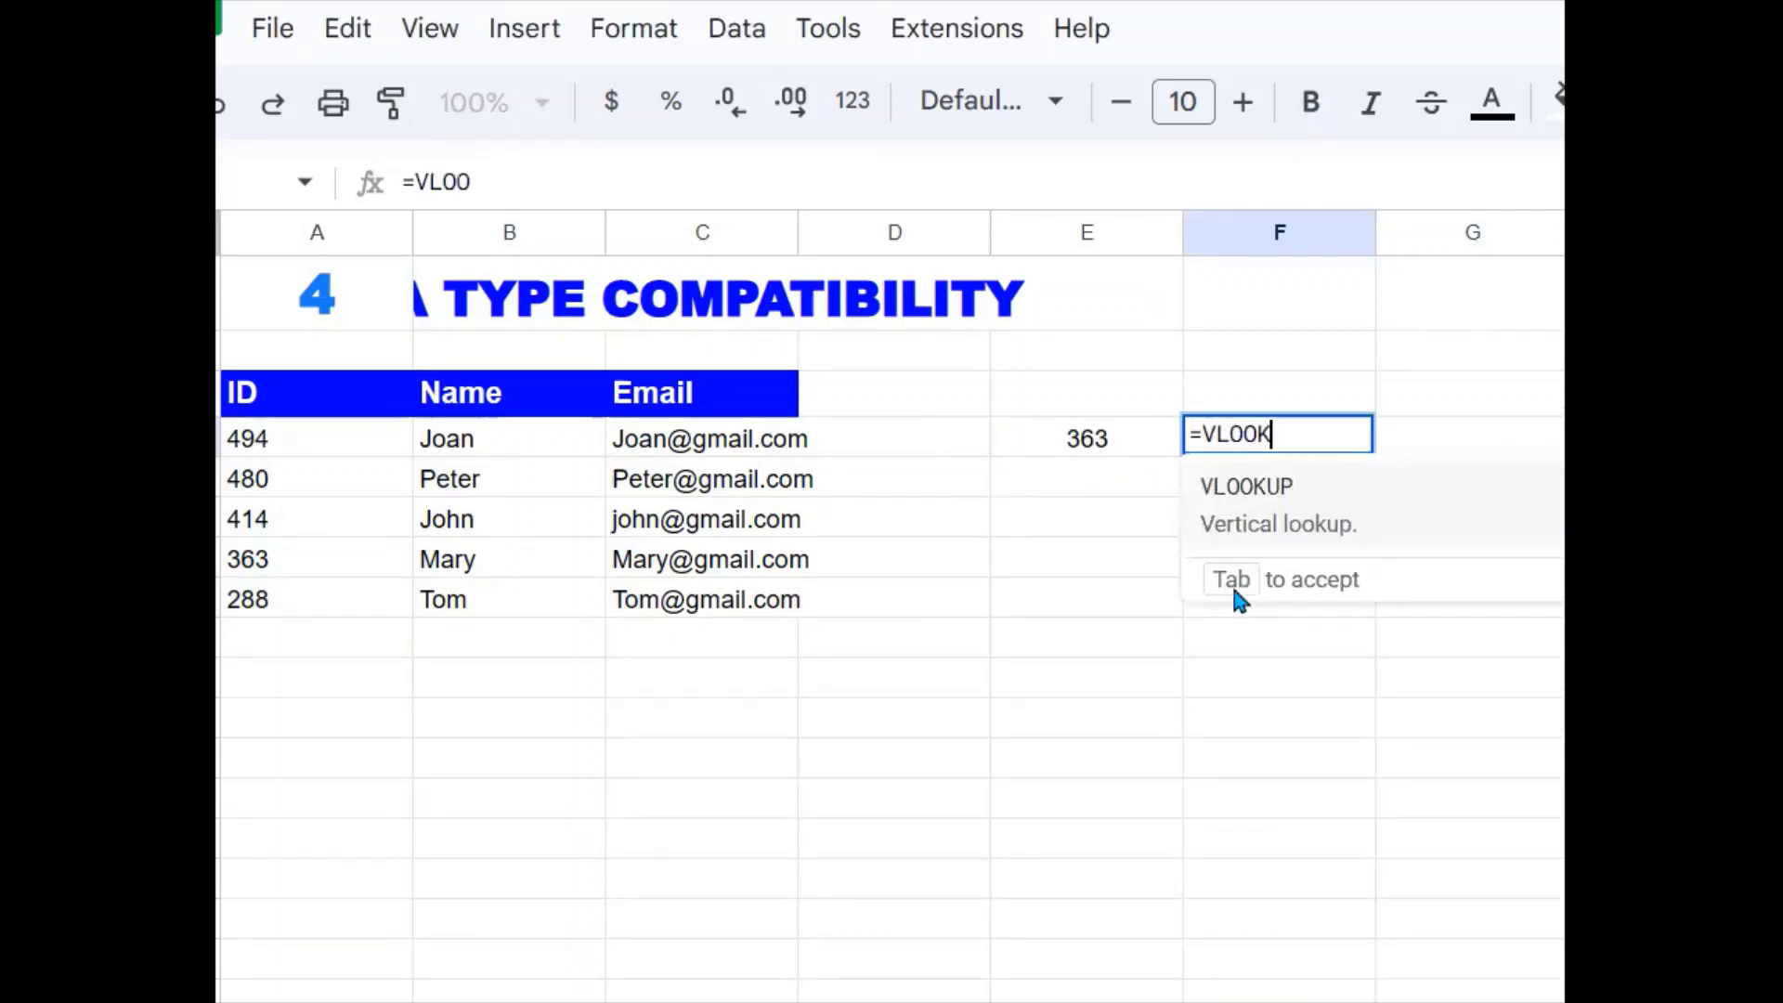
pyautogui.write('UP(')
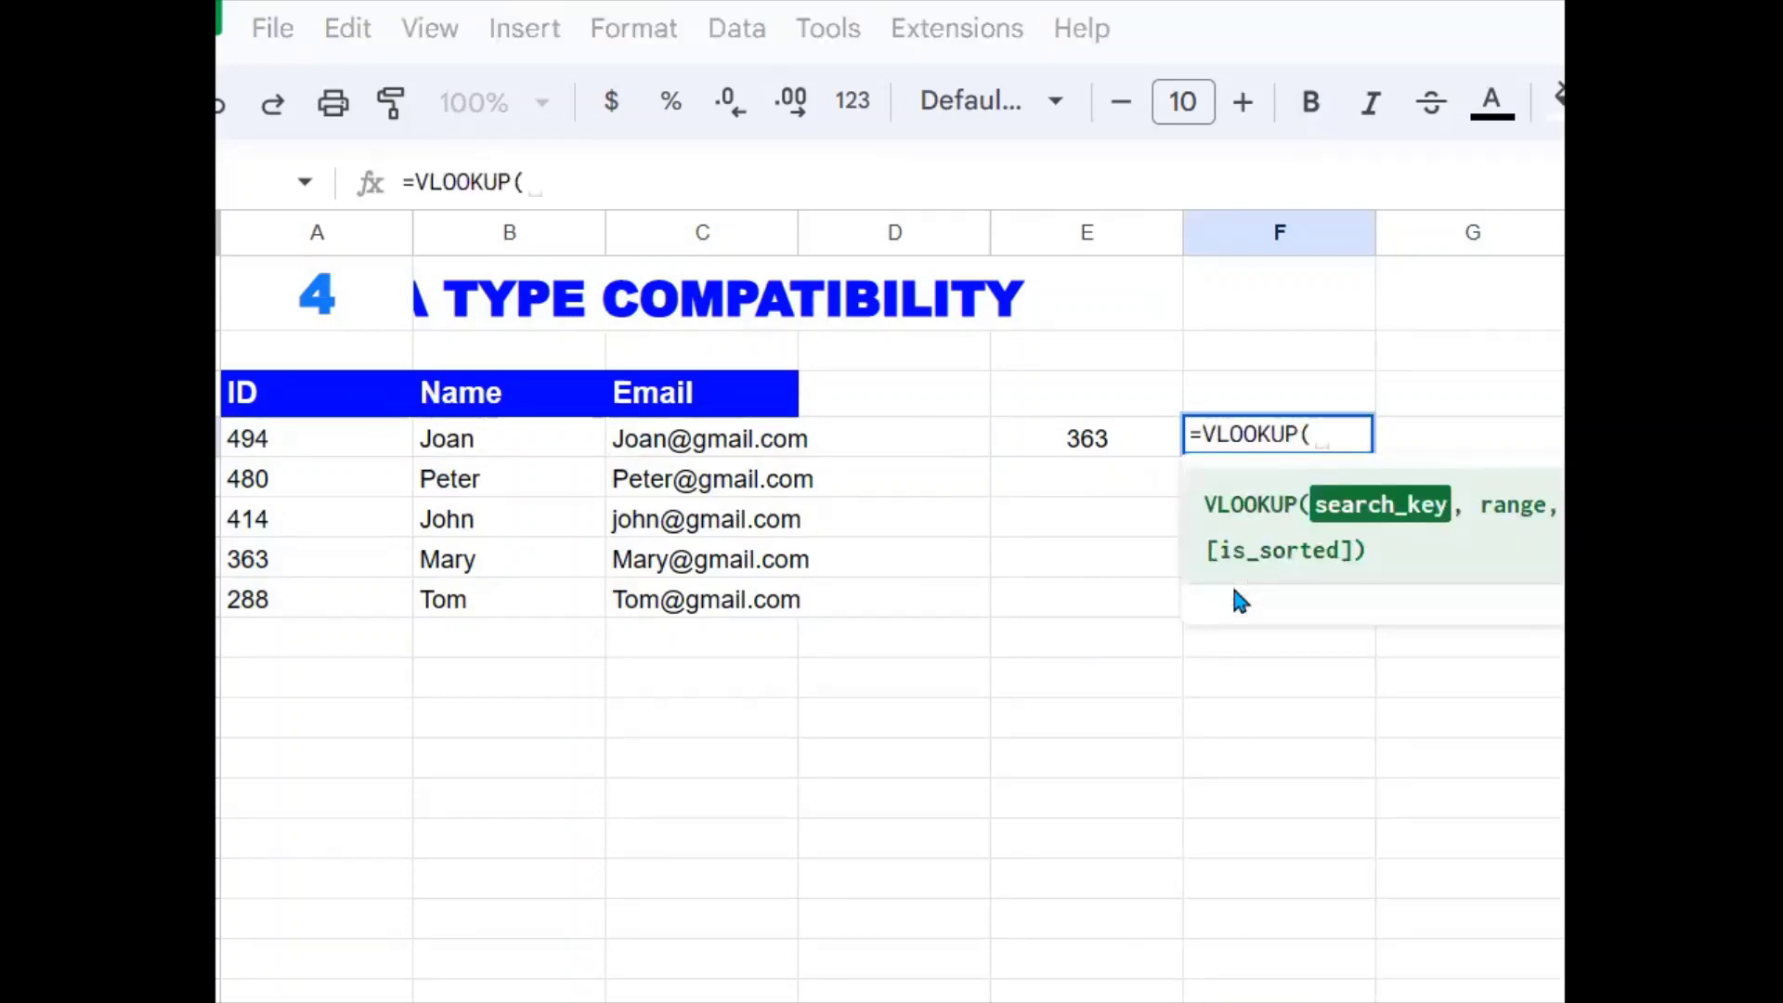
pyautogui.click(1101, 453)
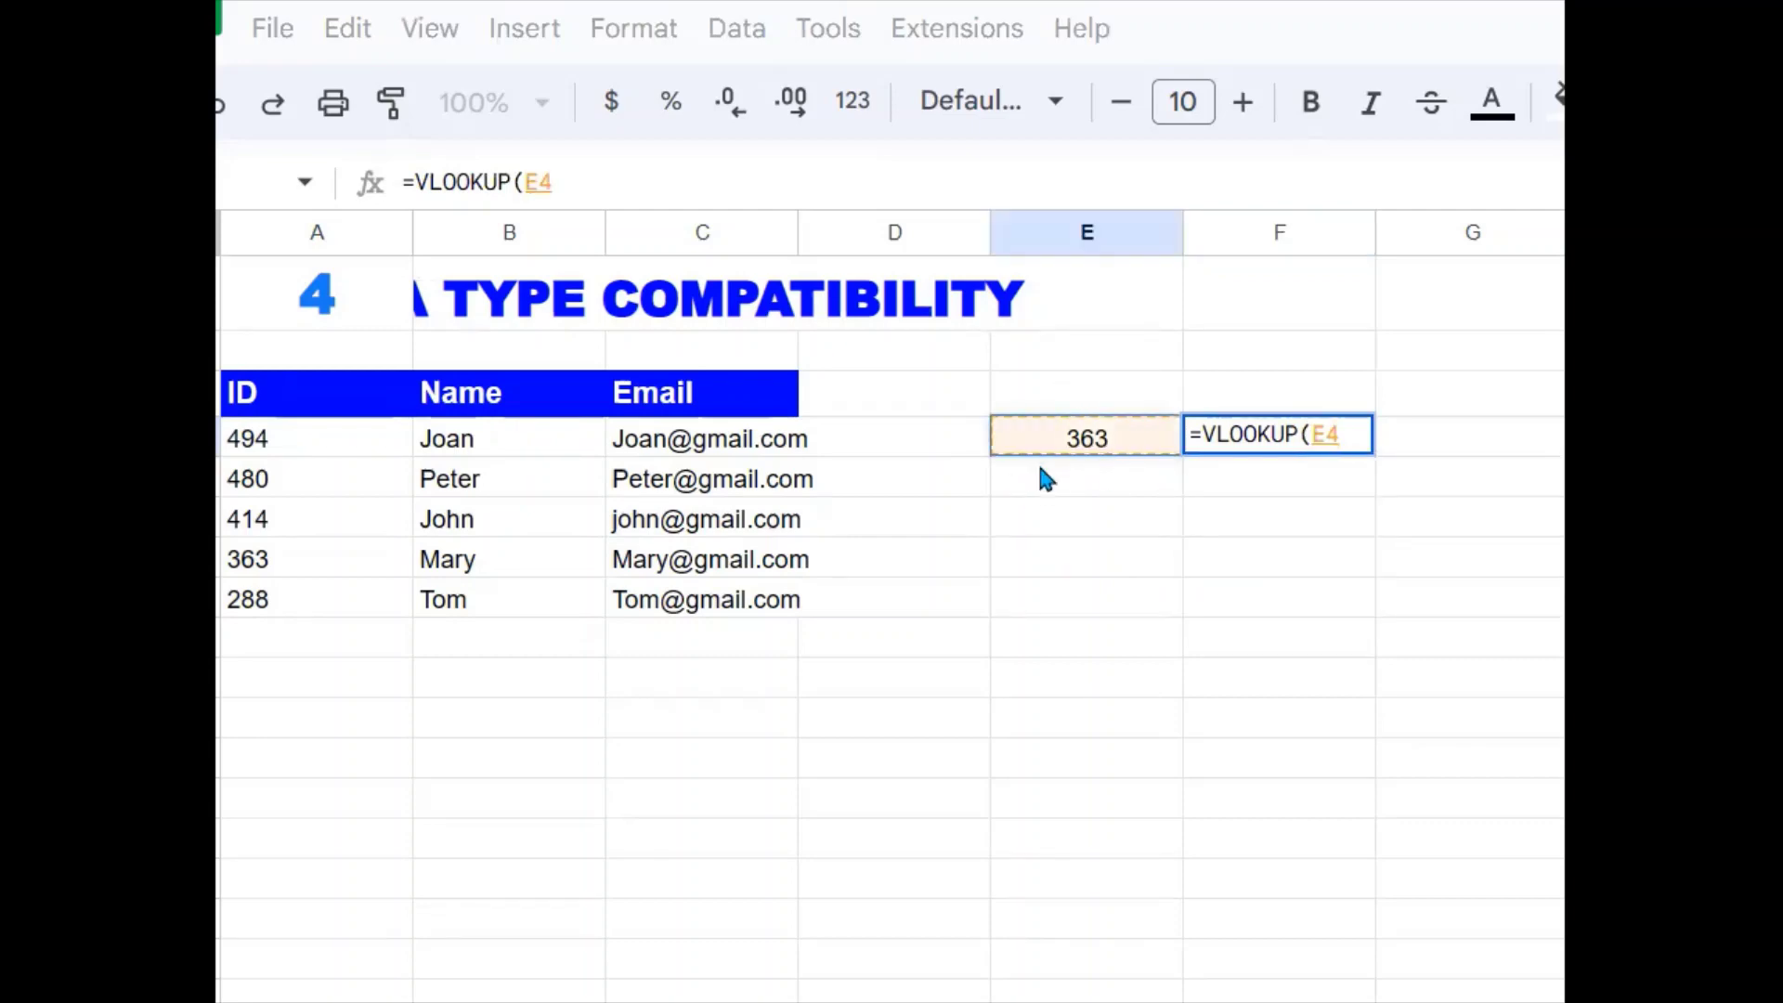
# Complete the F4 VLOOKUP with range A4:C8, column index 2 and 0 as the is_sorted argument.
pyautogui.write(',')
pyautogui.moveTo(304, 432); pyautogui.dragTo(725, 617)
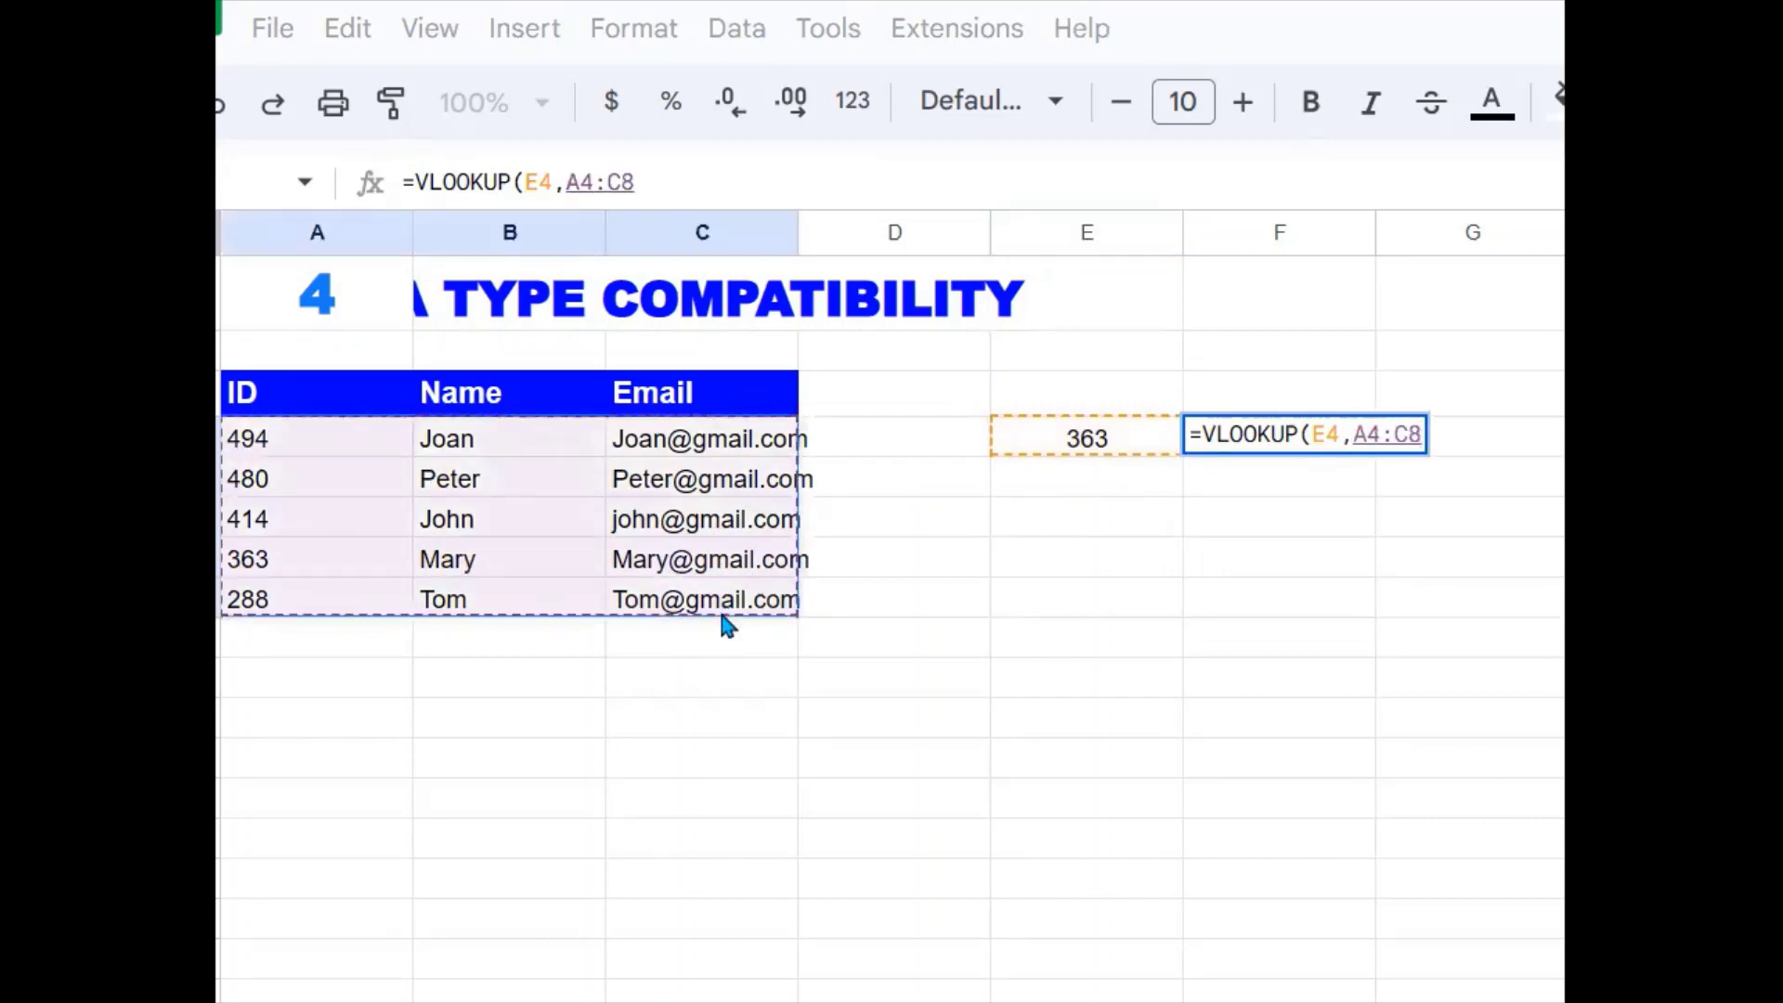
pyautogui.write(', ')
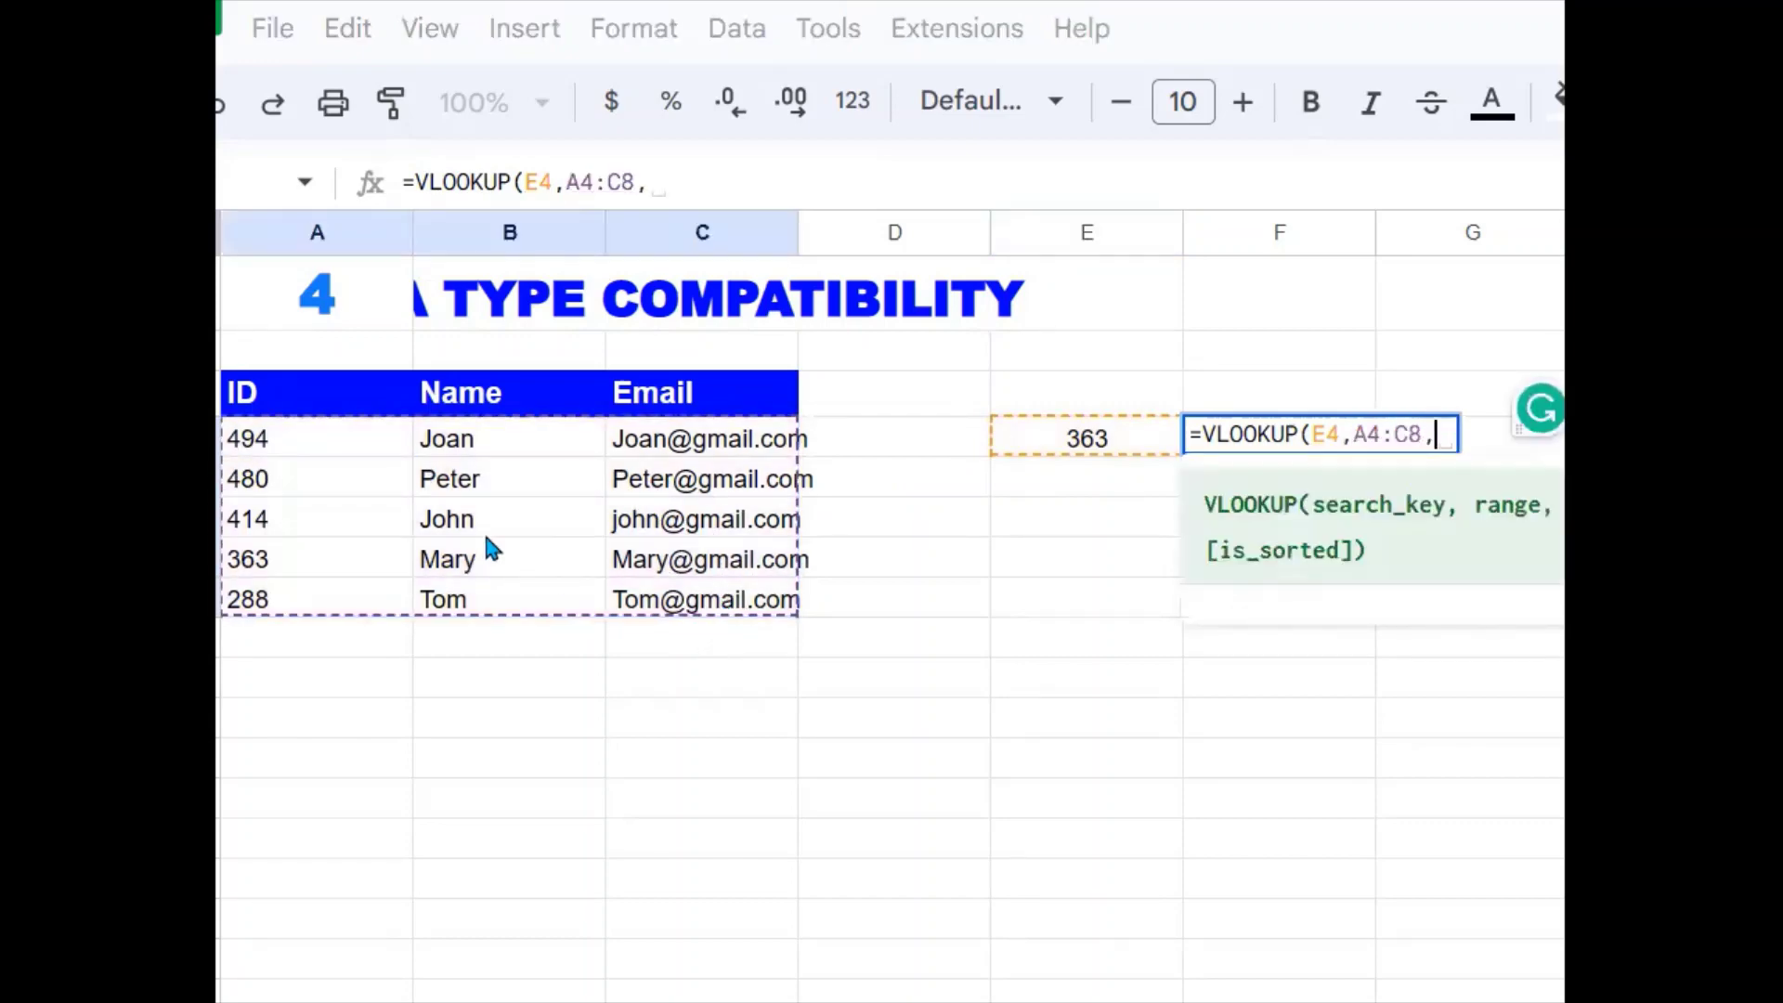
pyautogui.write('2')
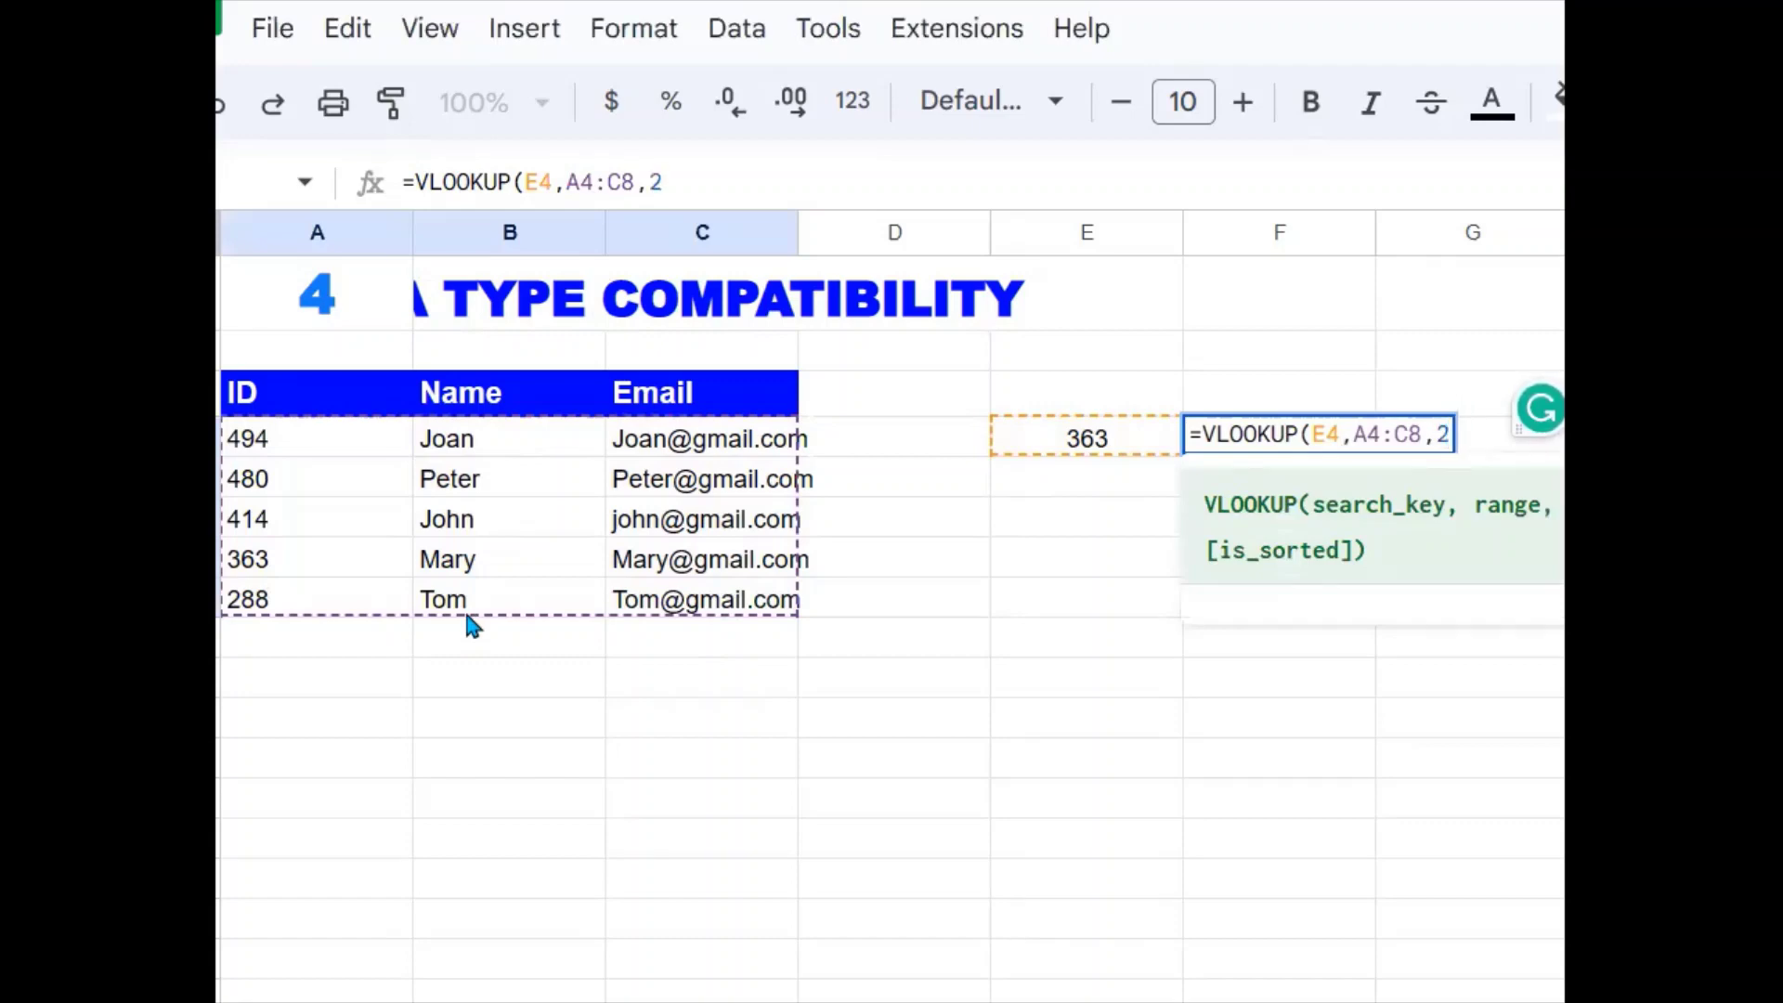
pyautogui.write(',0')
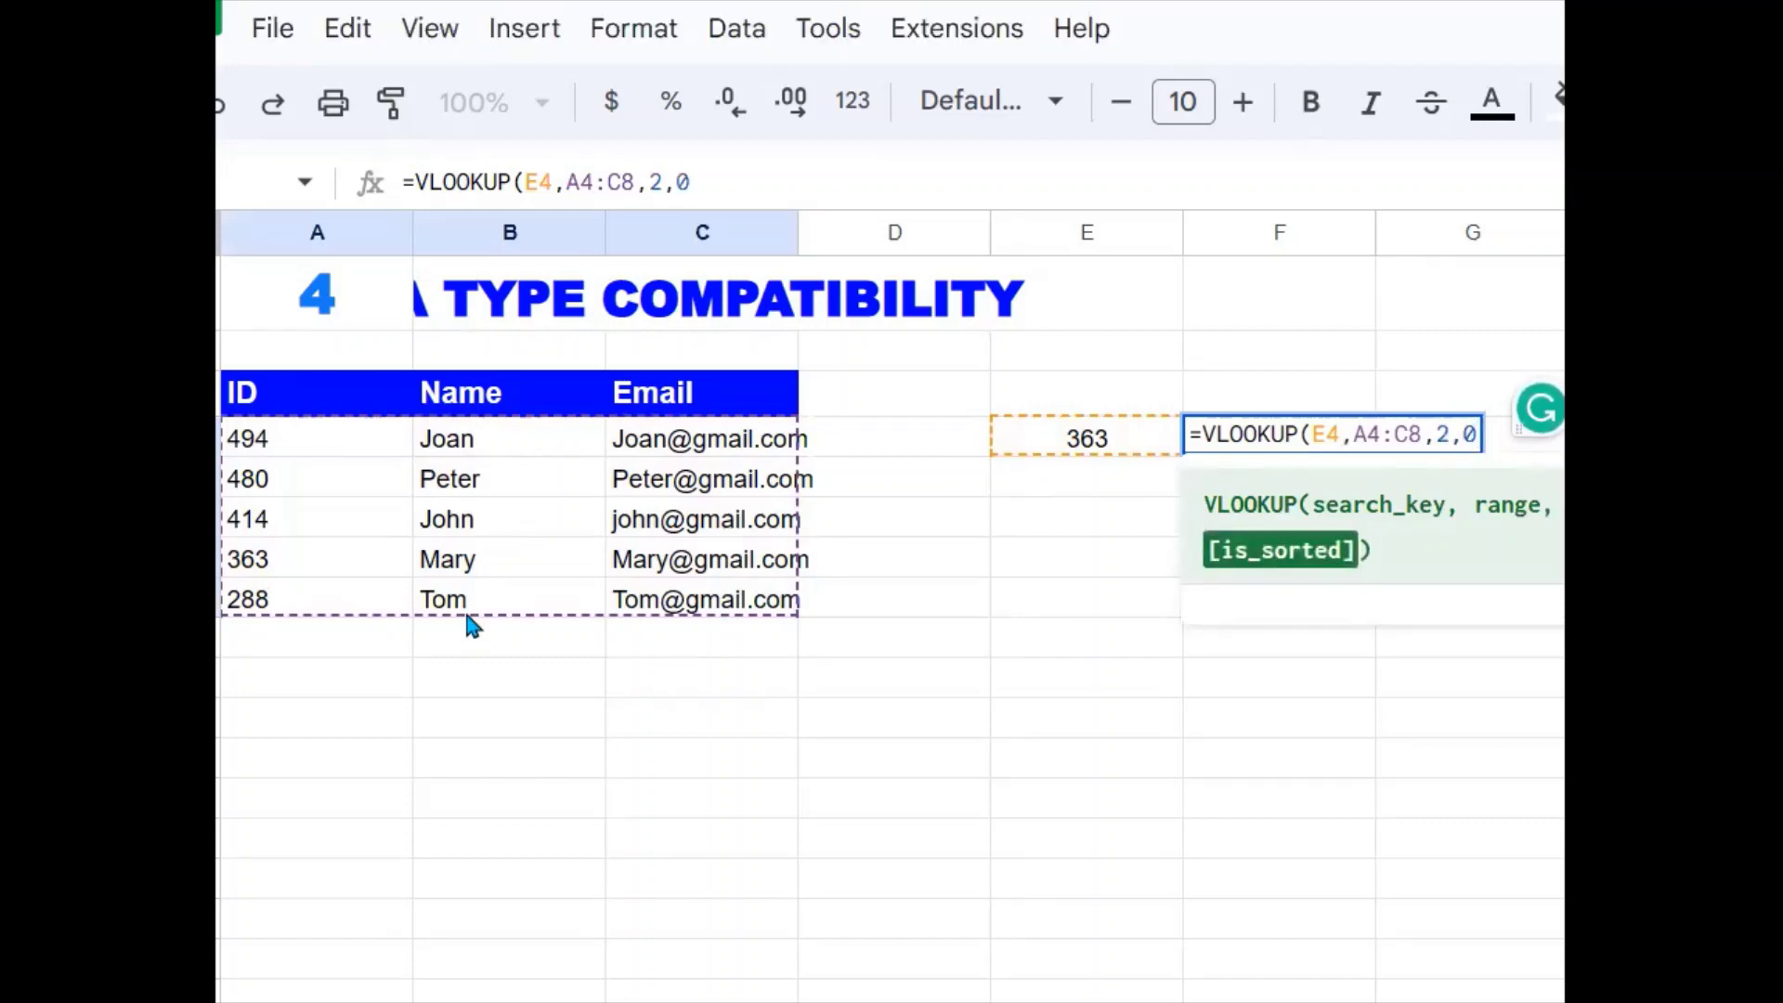
pyautogui.write(')')
pyautogui.press('Return')
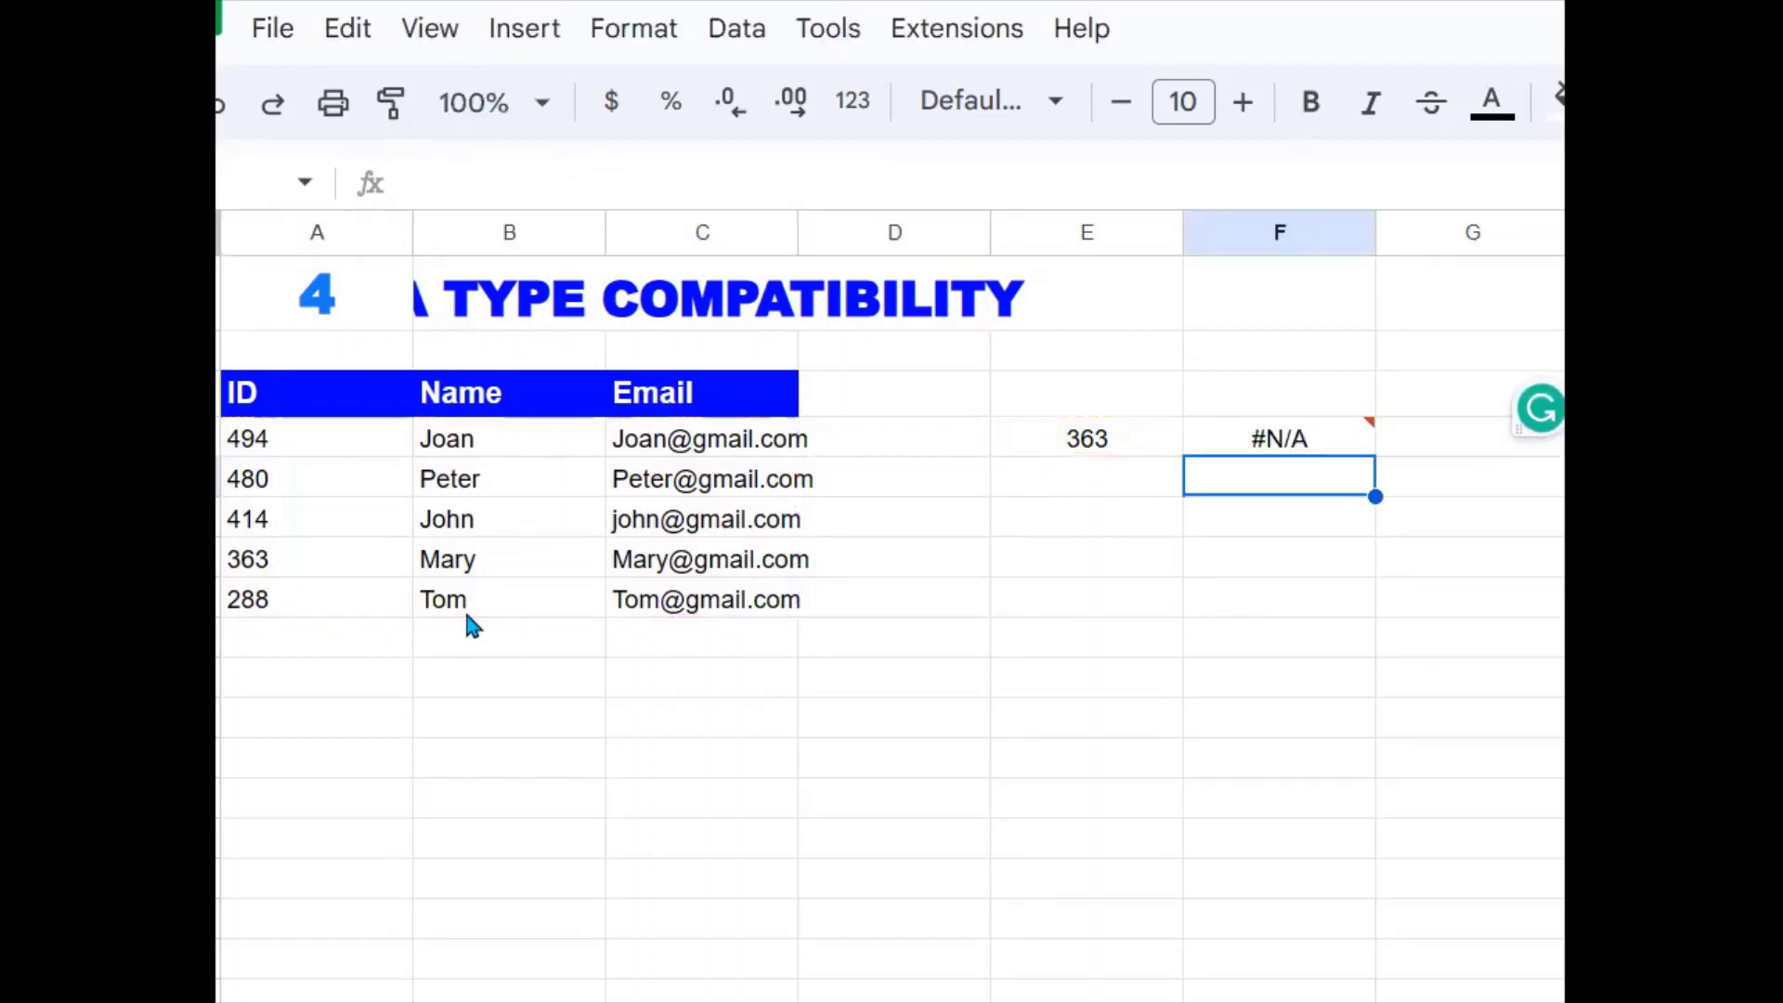
# Inspect the error details of the VLOOKUP in F4 and compare the data type of E4 with the ID column.
pyautogui.click(1316, 443)
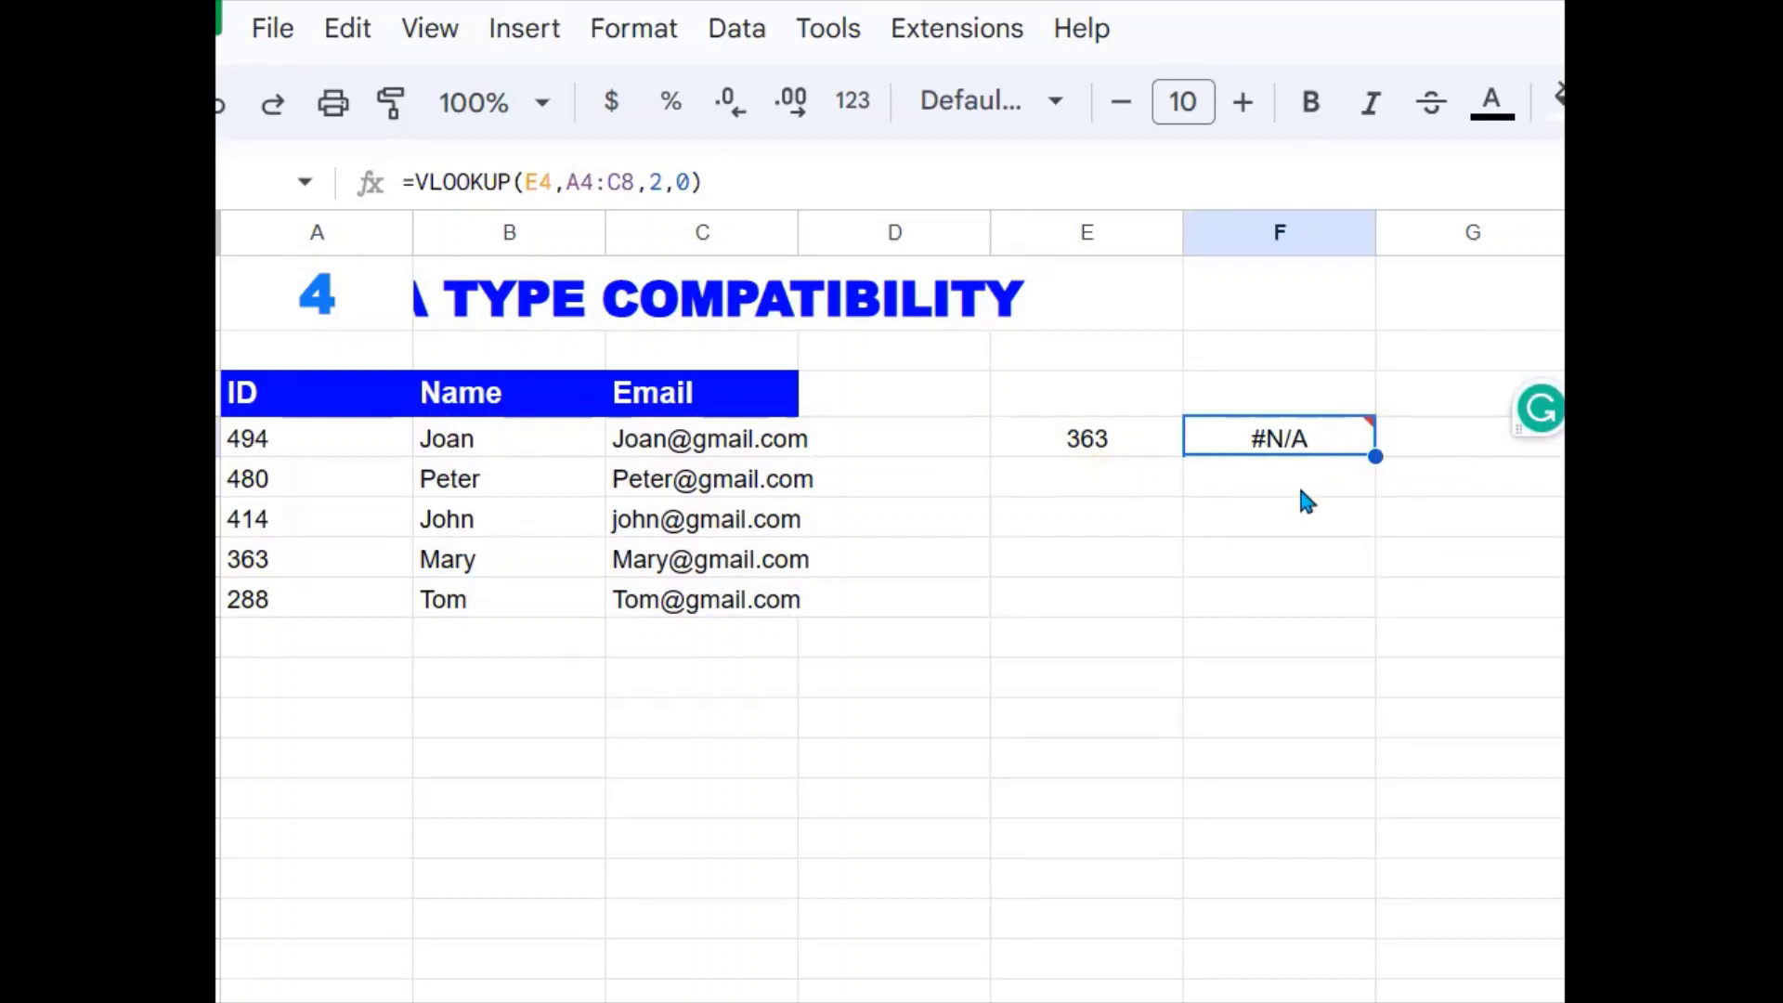
pyautogui.moveTo(1282, 446)
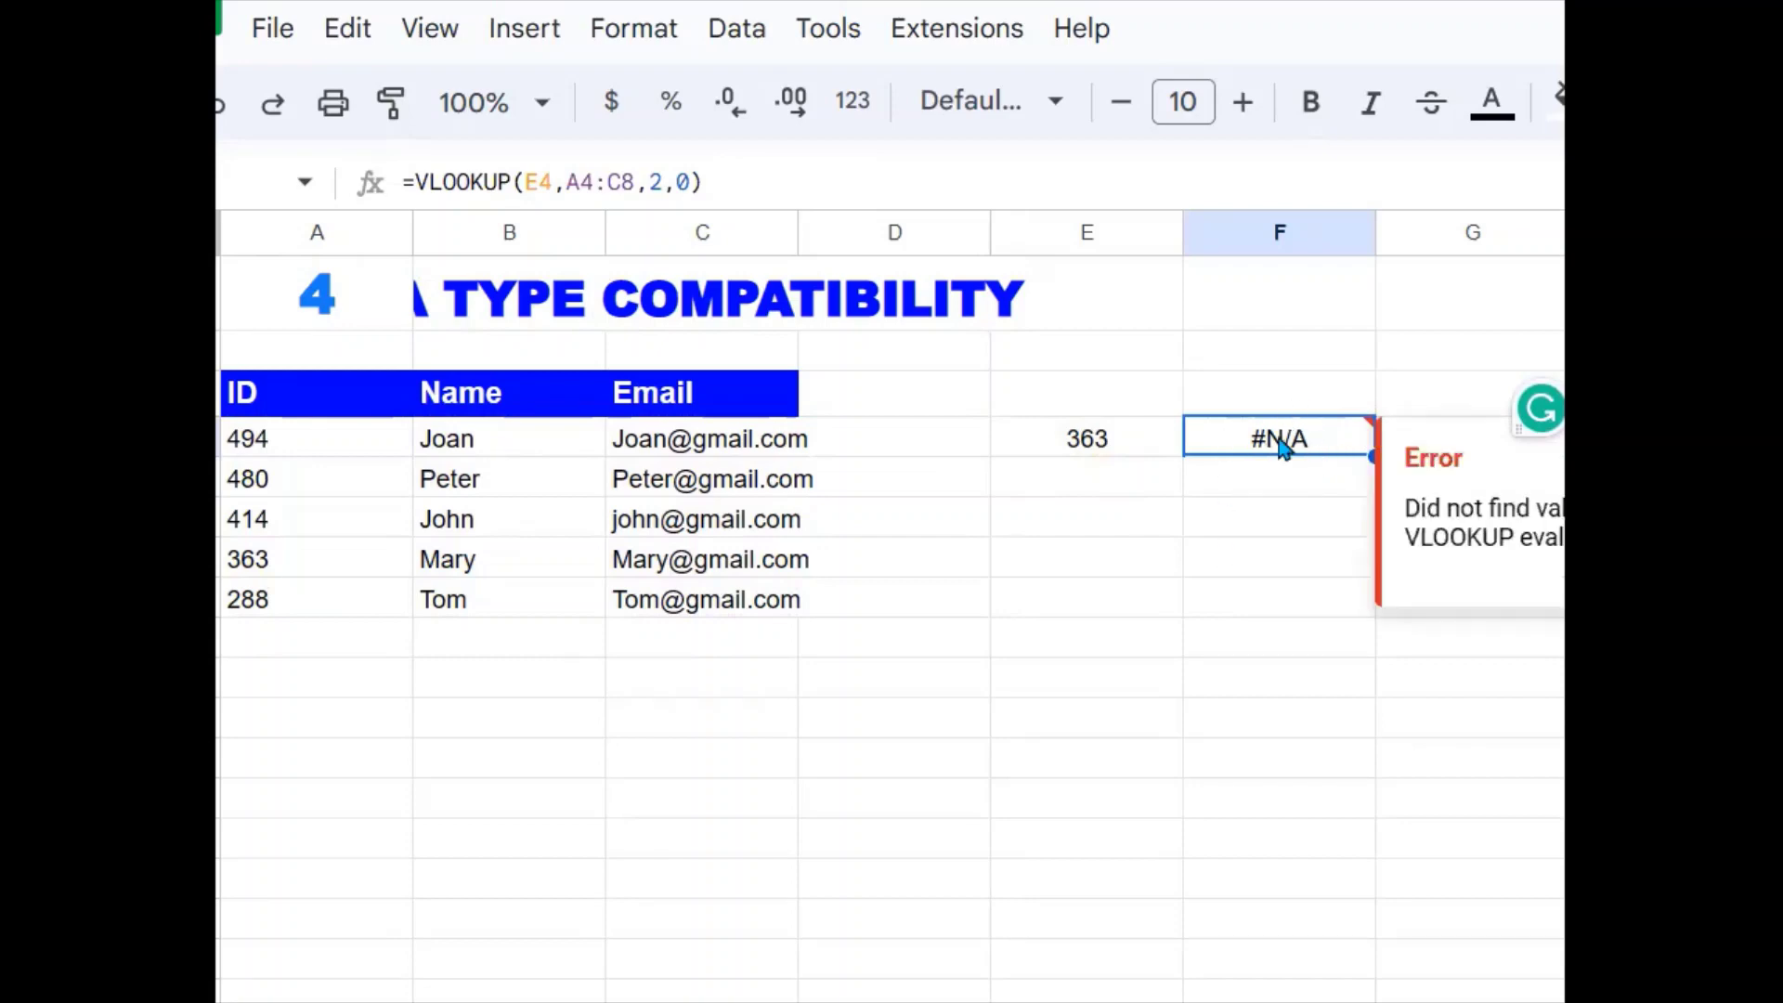
pyautogui.click(311, 466)
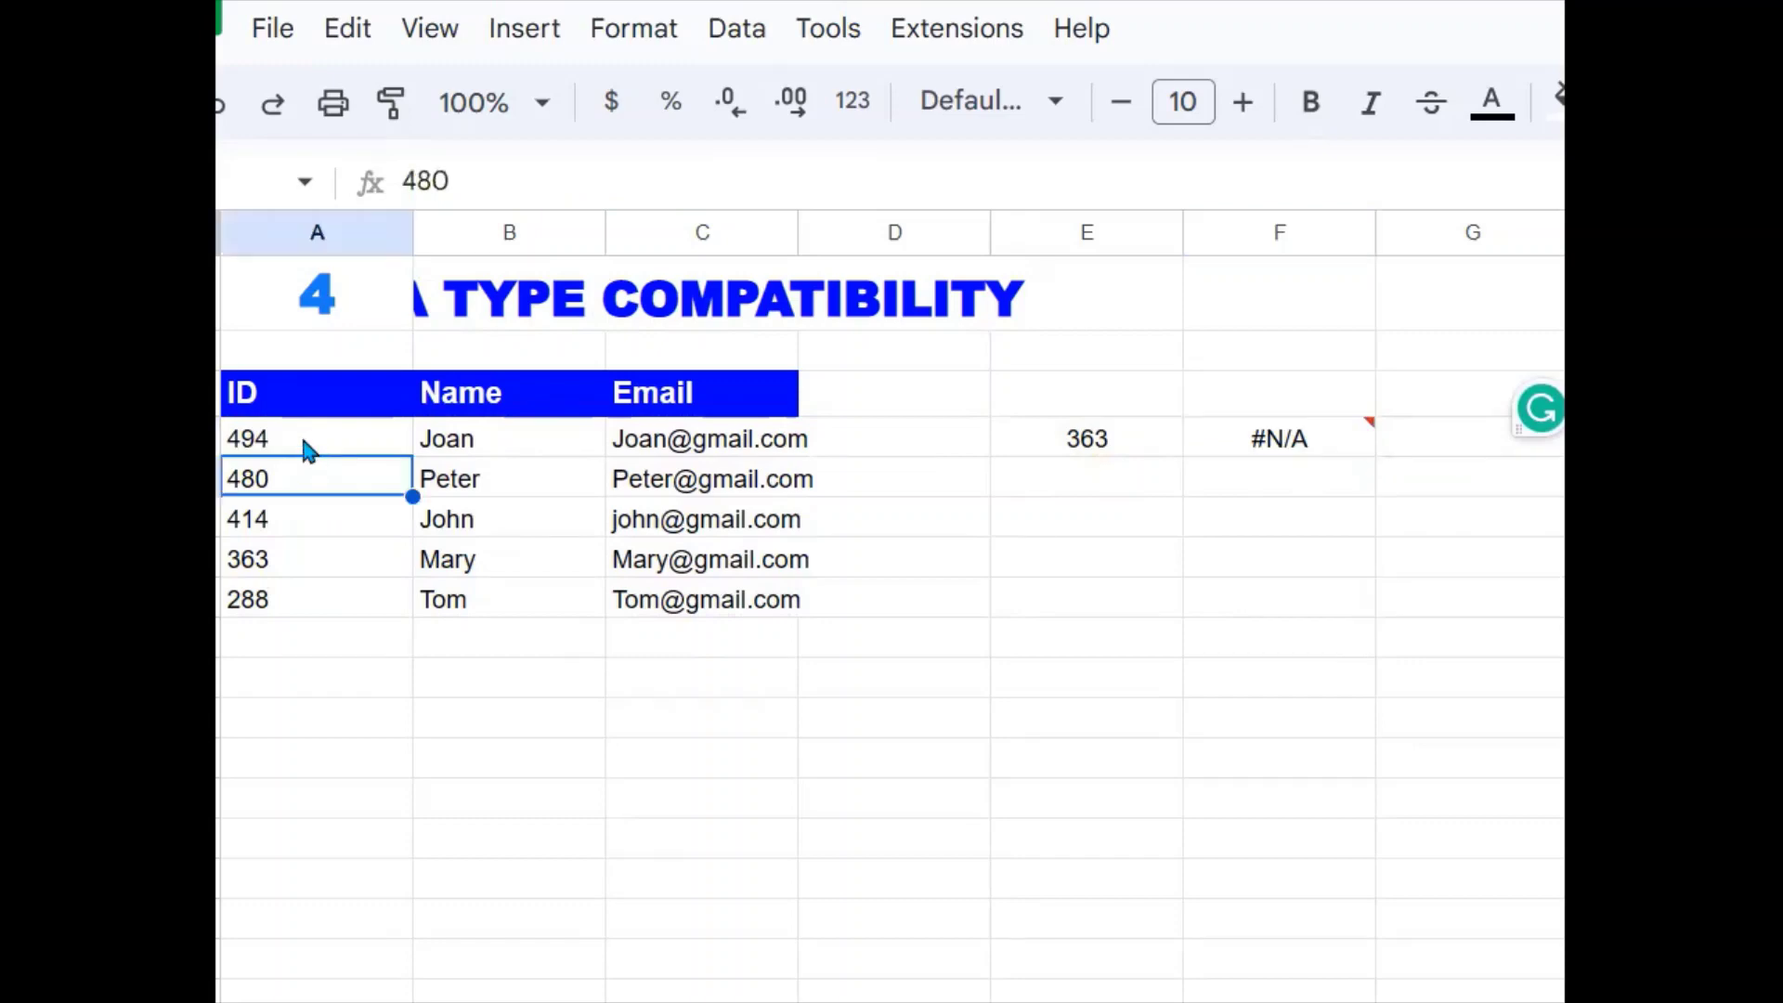
pyautogui.moveTo(303, 440); pyautogui.dragTo(295, 624)
pyautogui.click(1136, 450)
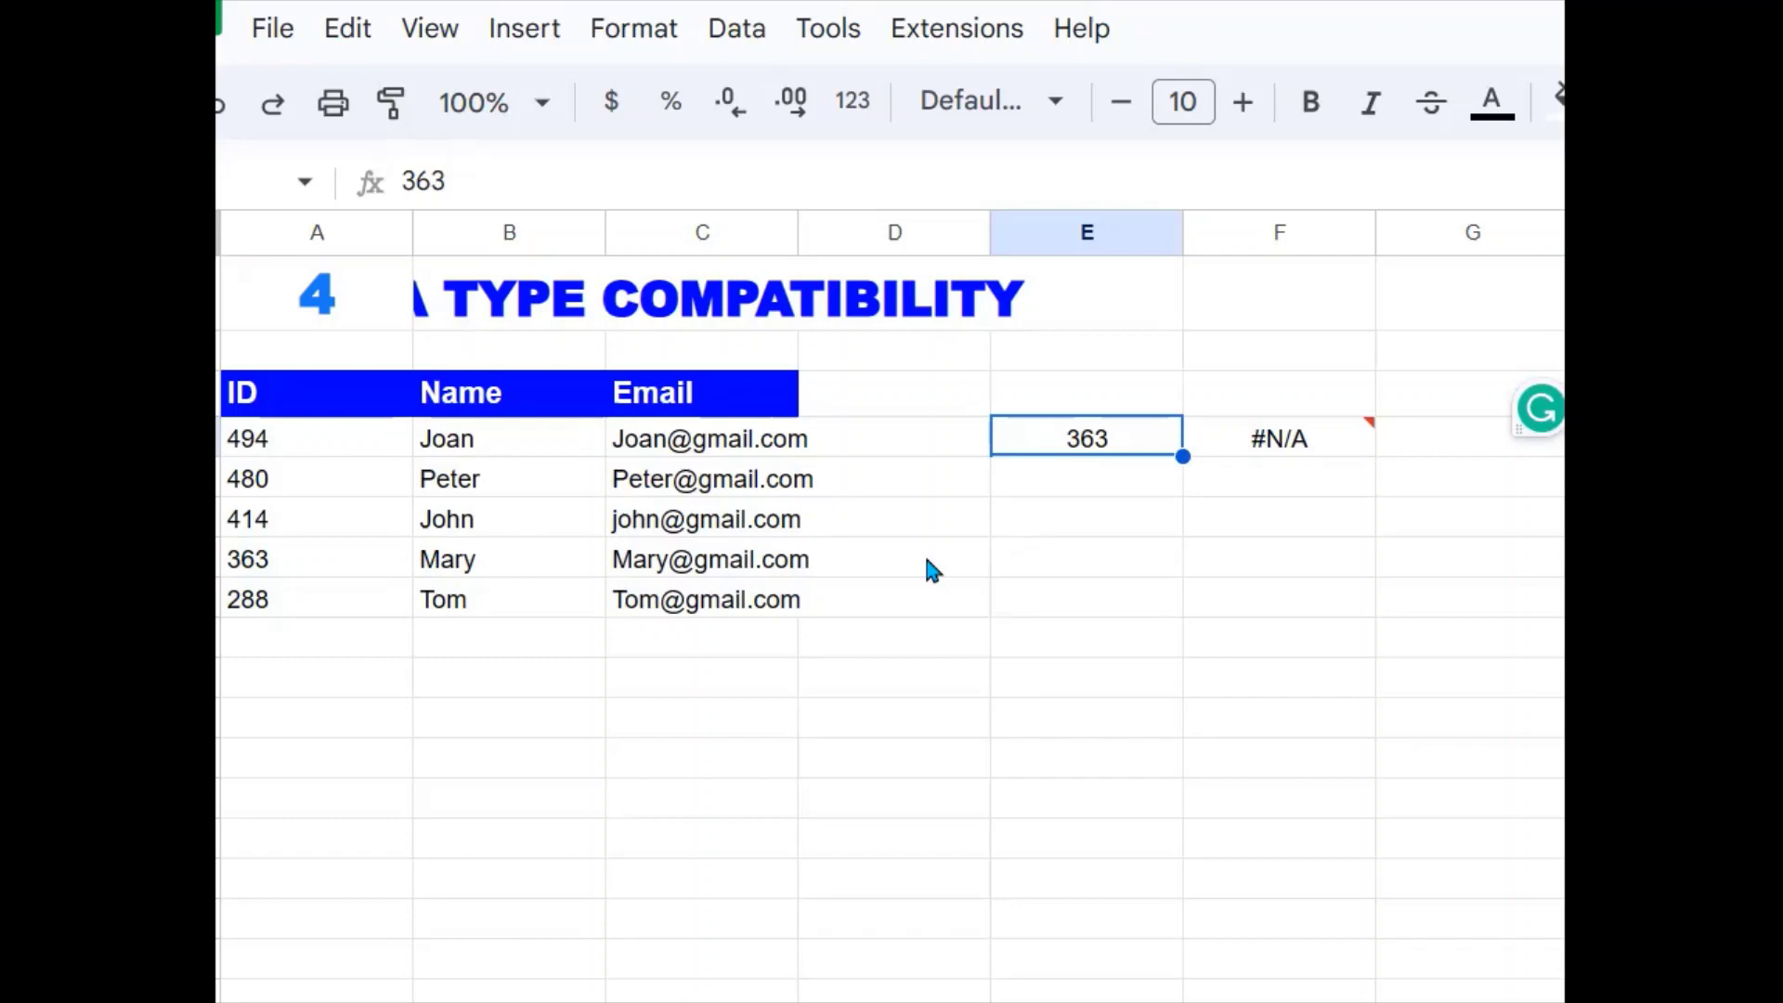
pyautogui.click(513, 302)
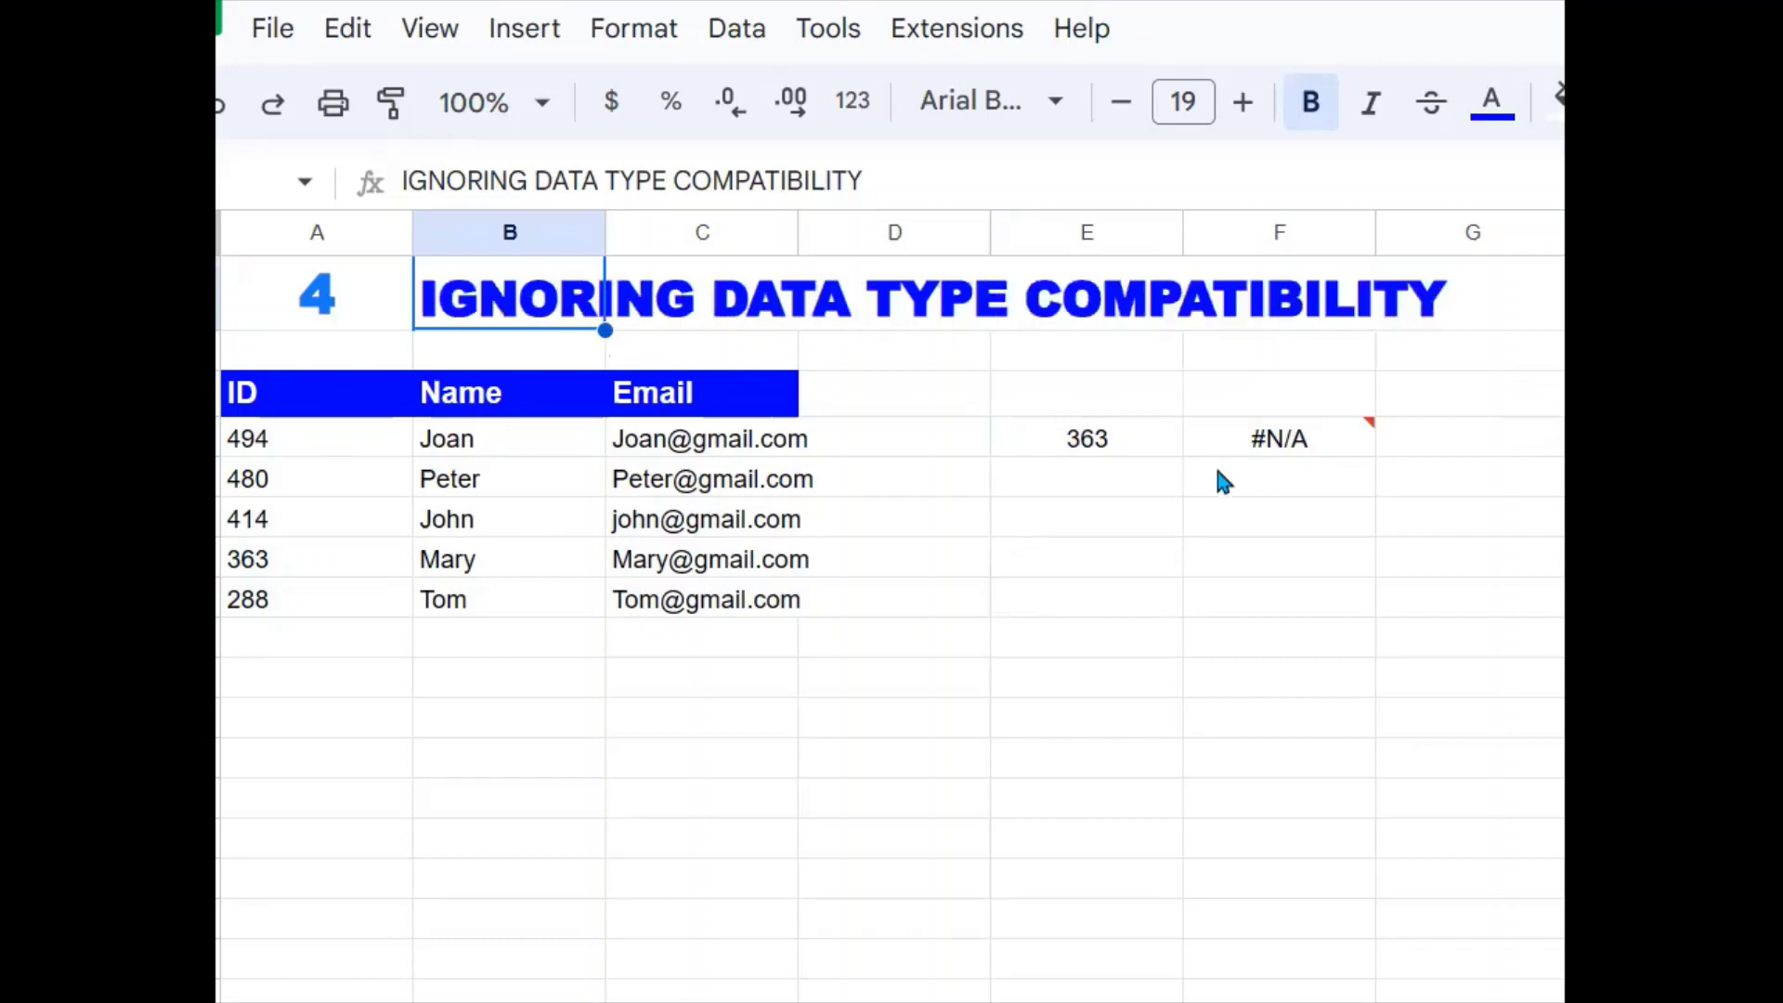
pyautogui.click(1292, 469)
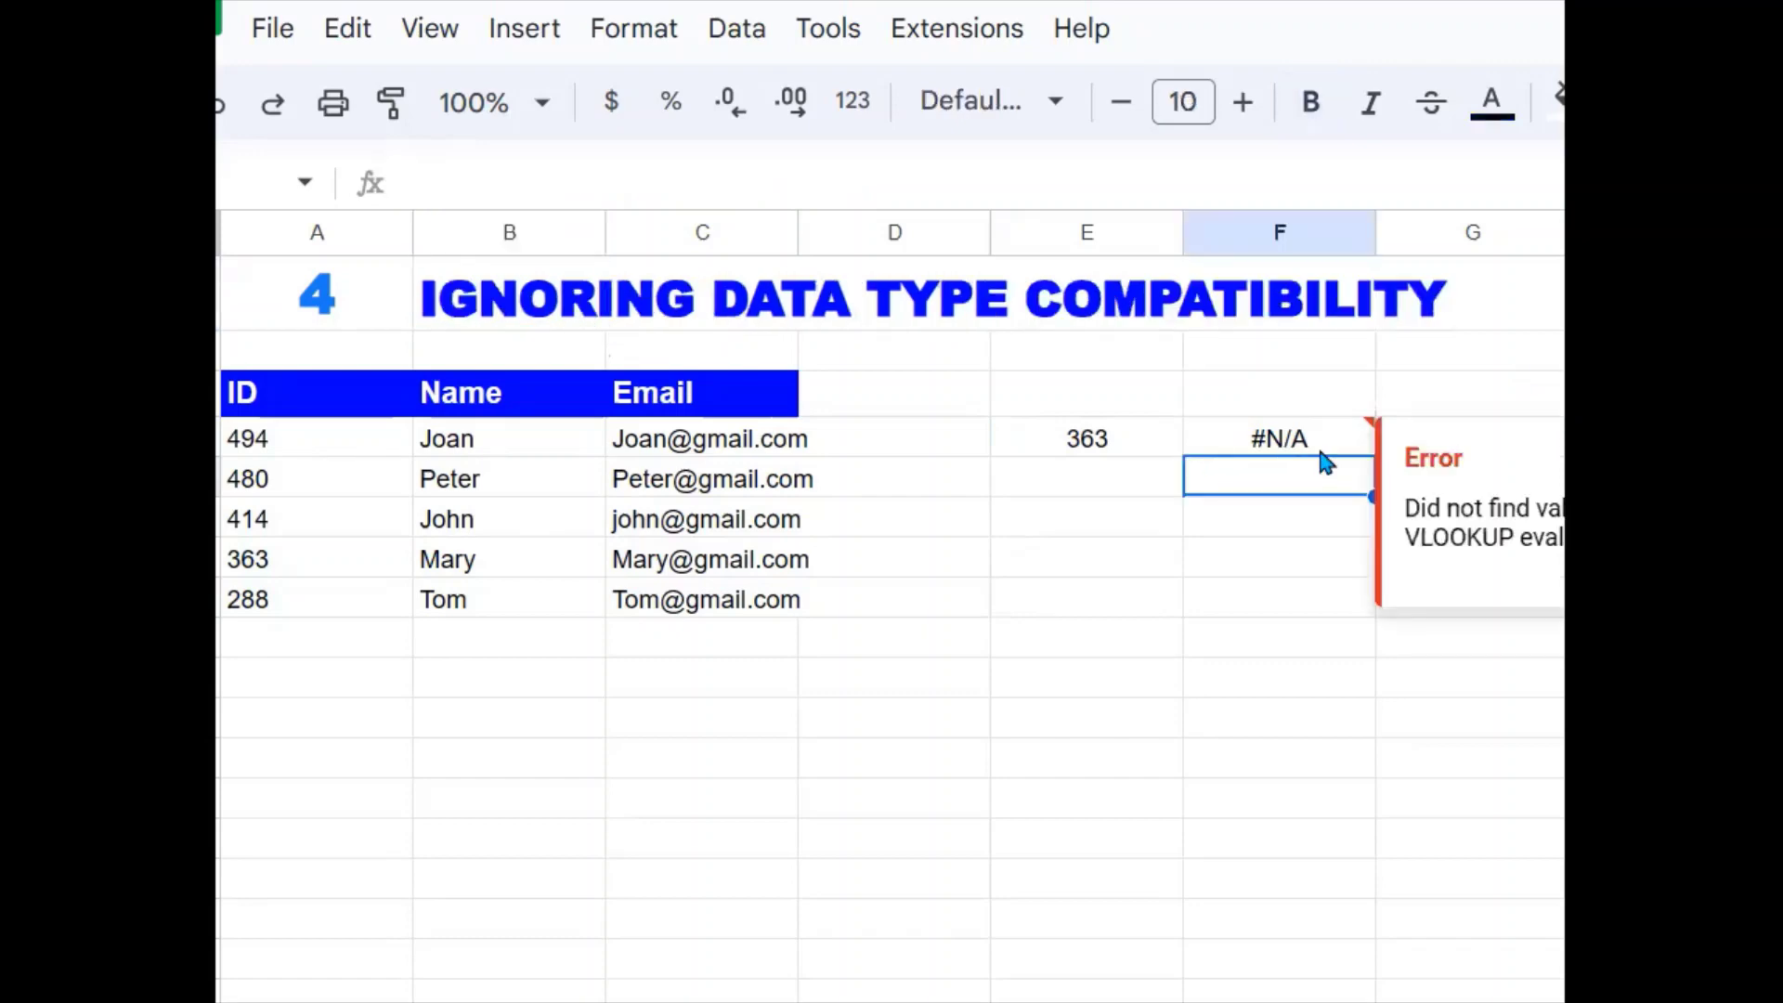
pyautogui.click(1293, 444)
pyautogui.click(1125, 447)
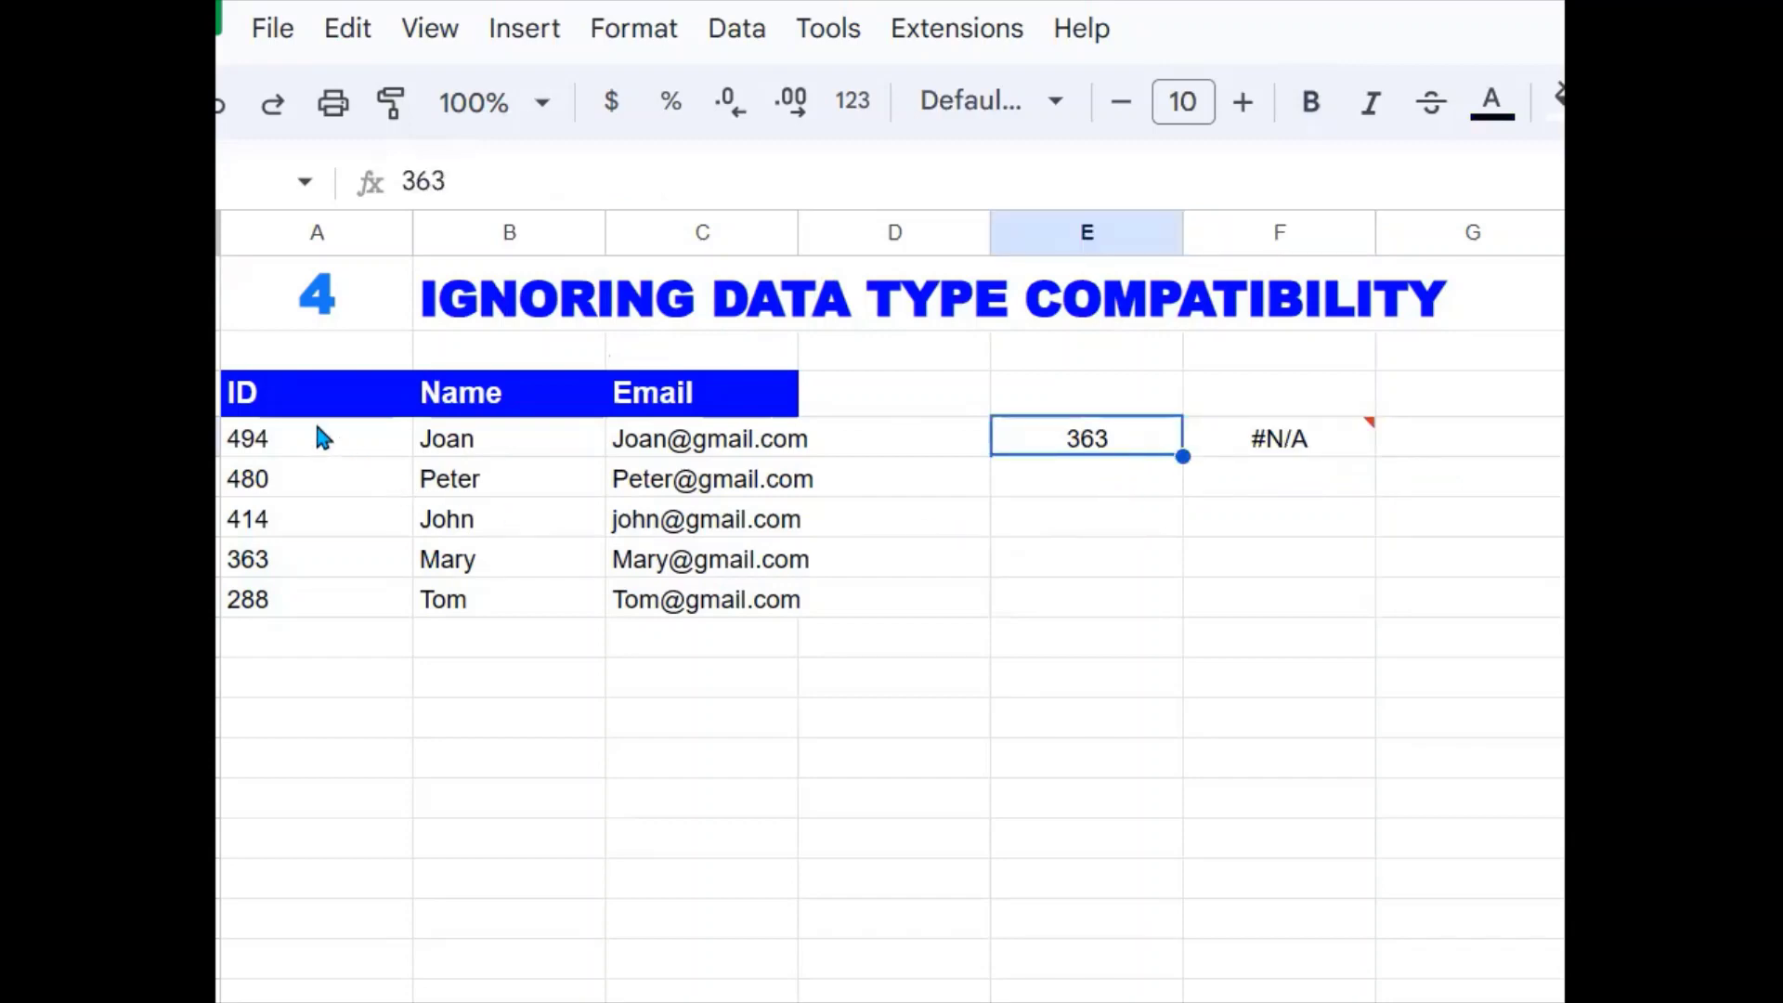
pyautogui.moveTo(315, 436); pyautogui.dragTo(350, 638)
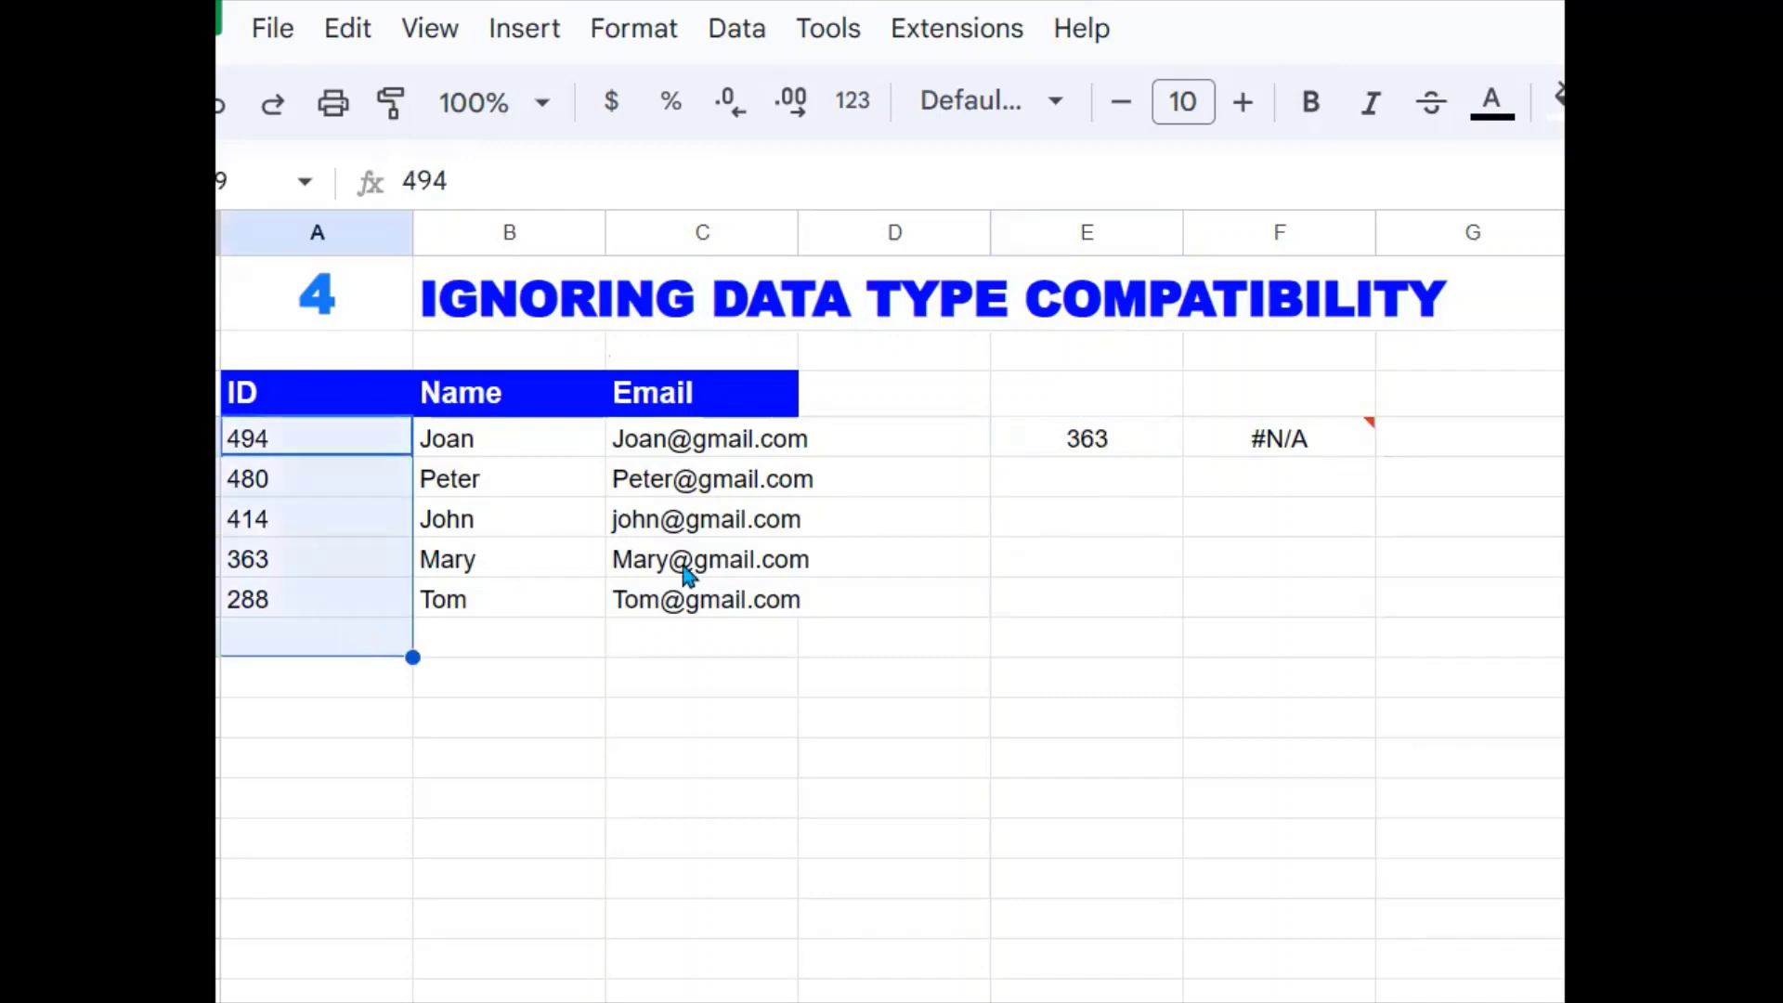
# Format the search key in E4 as plain text and check the VLOOKUP result in F4.
pyautogui.click(1138, 453)
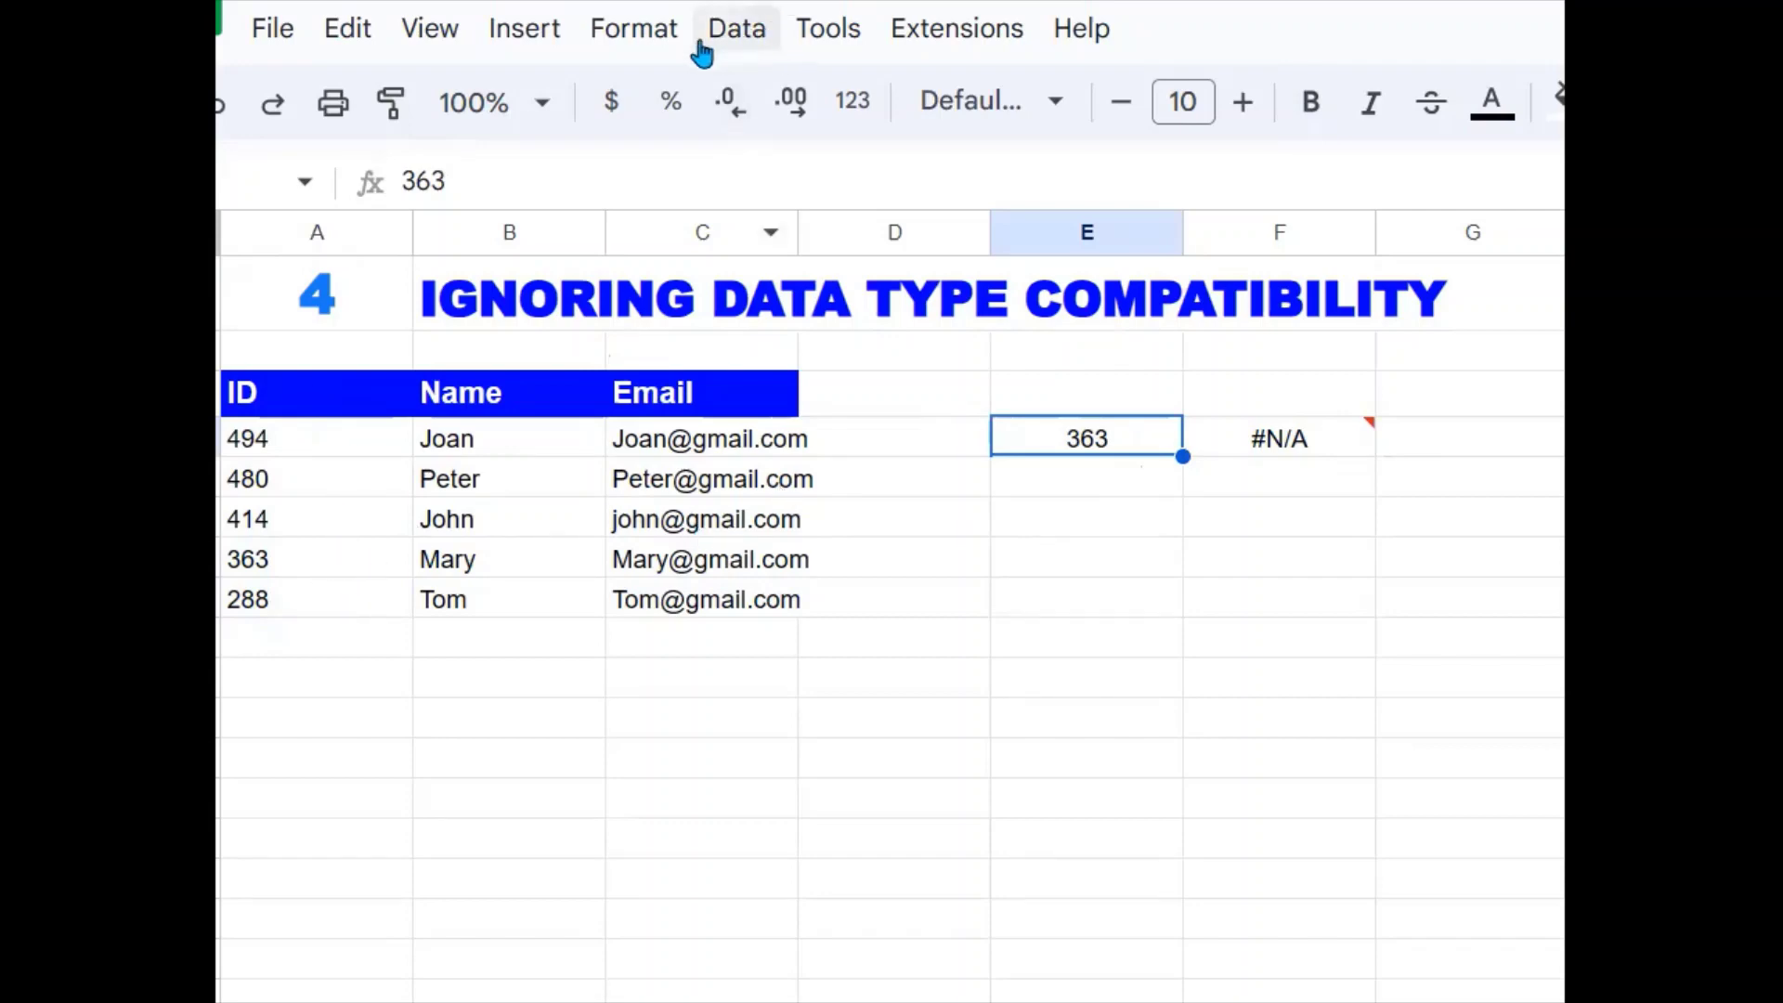
pyautogui.click(653, 44)
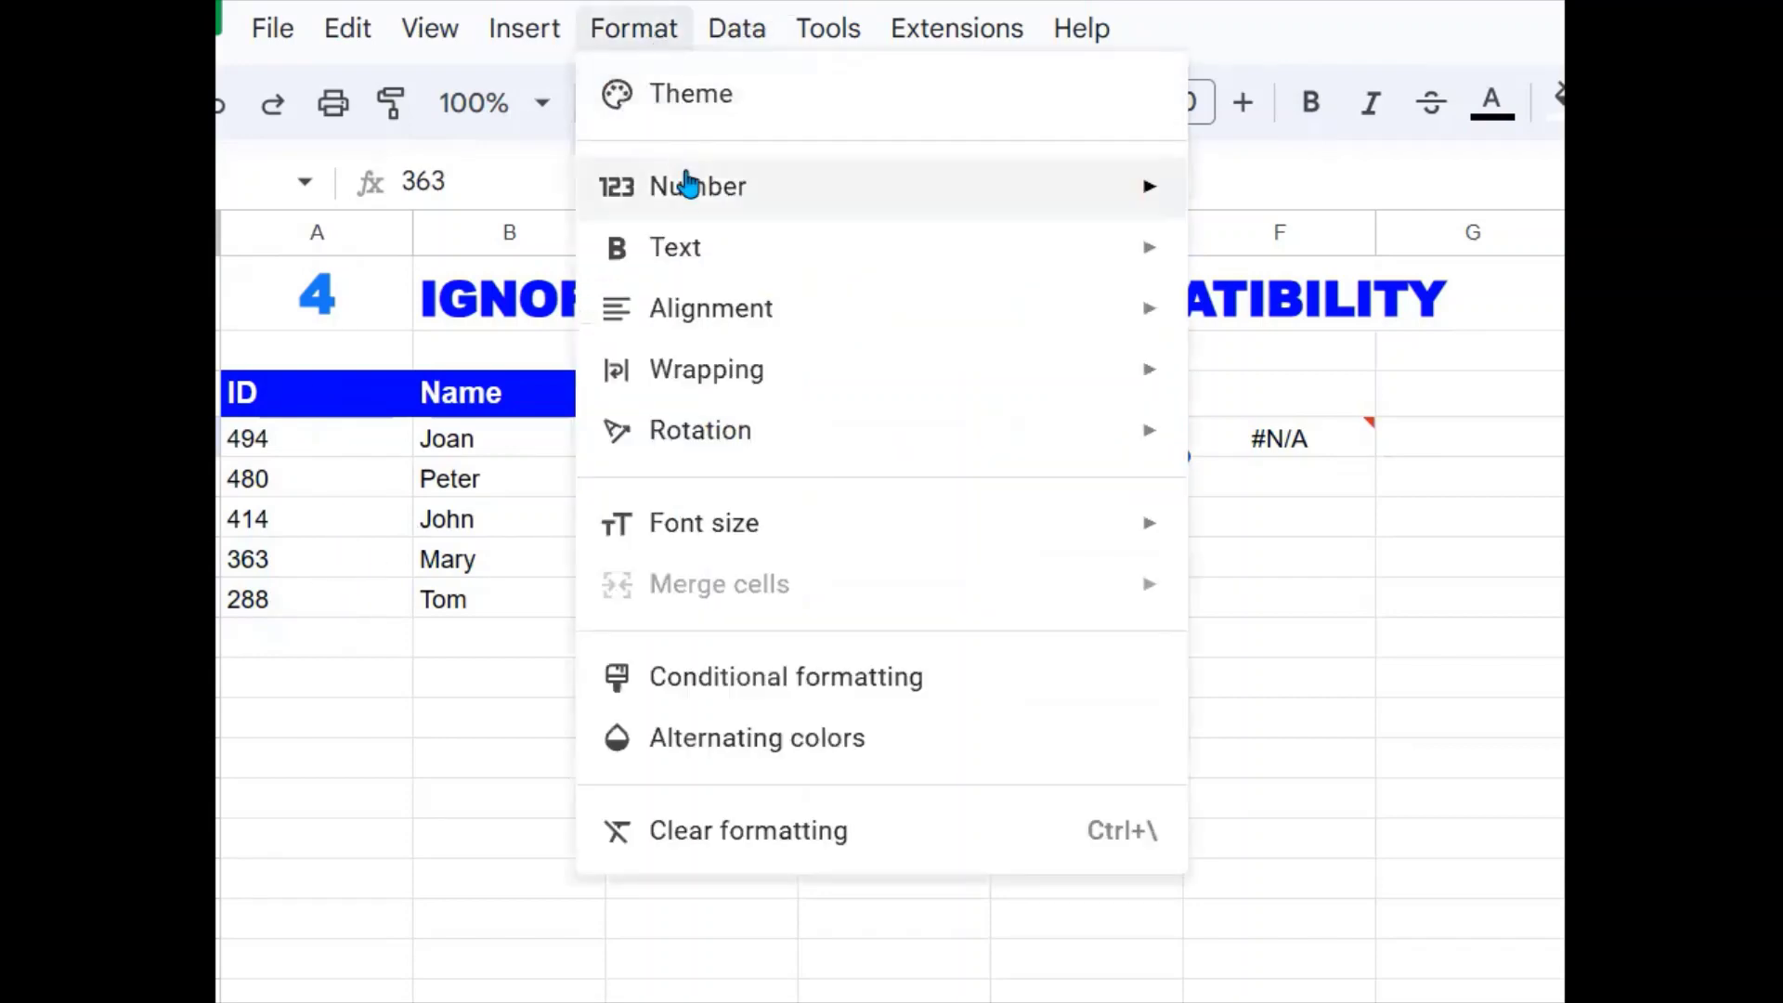
pyautogui.moveTo(687, 210)
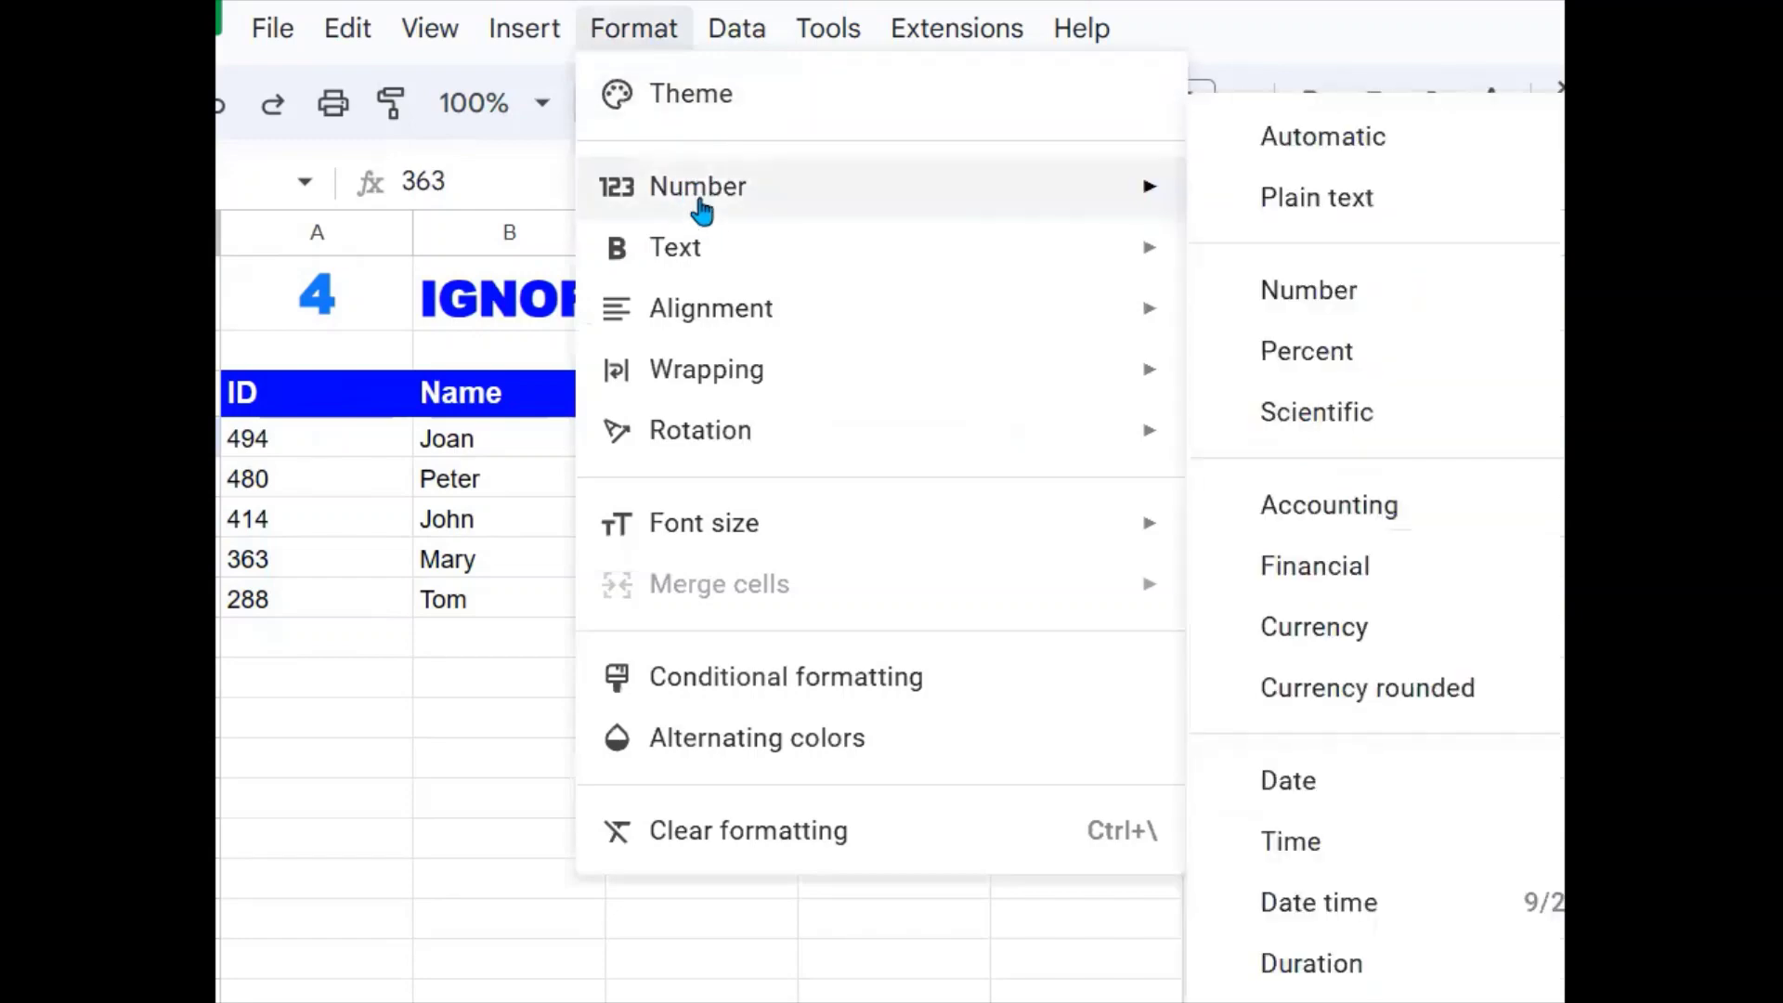
pyautogui.click(1303, 216)
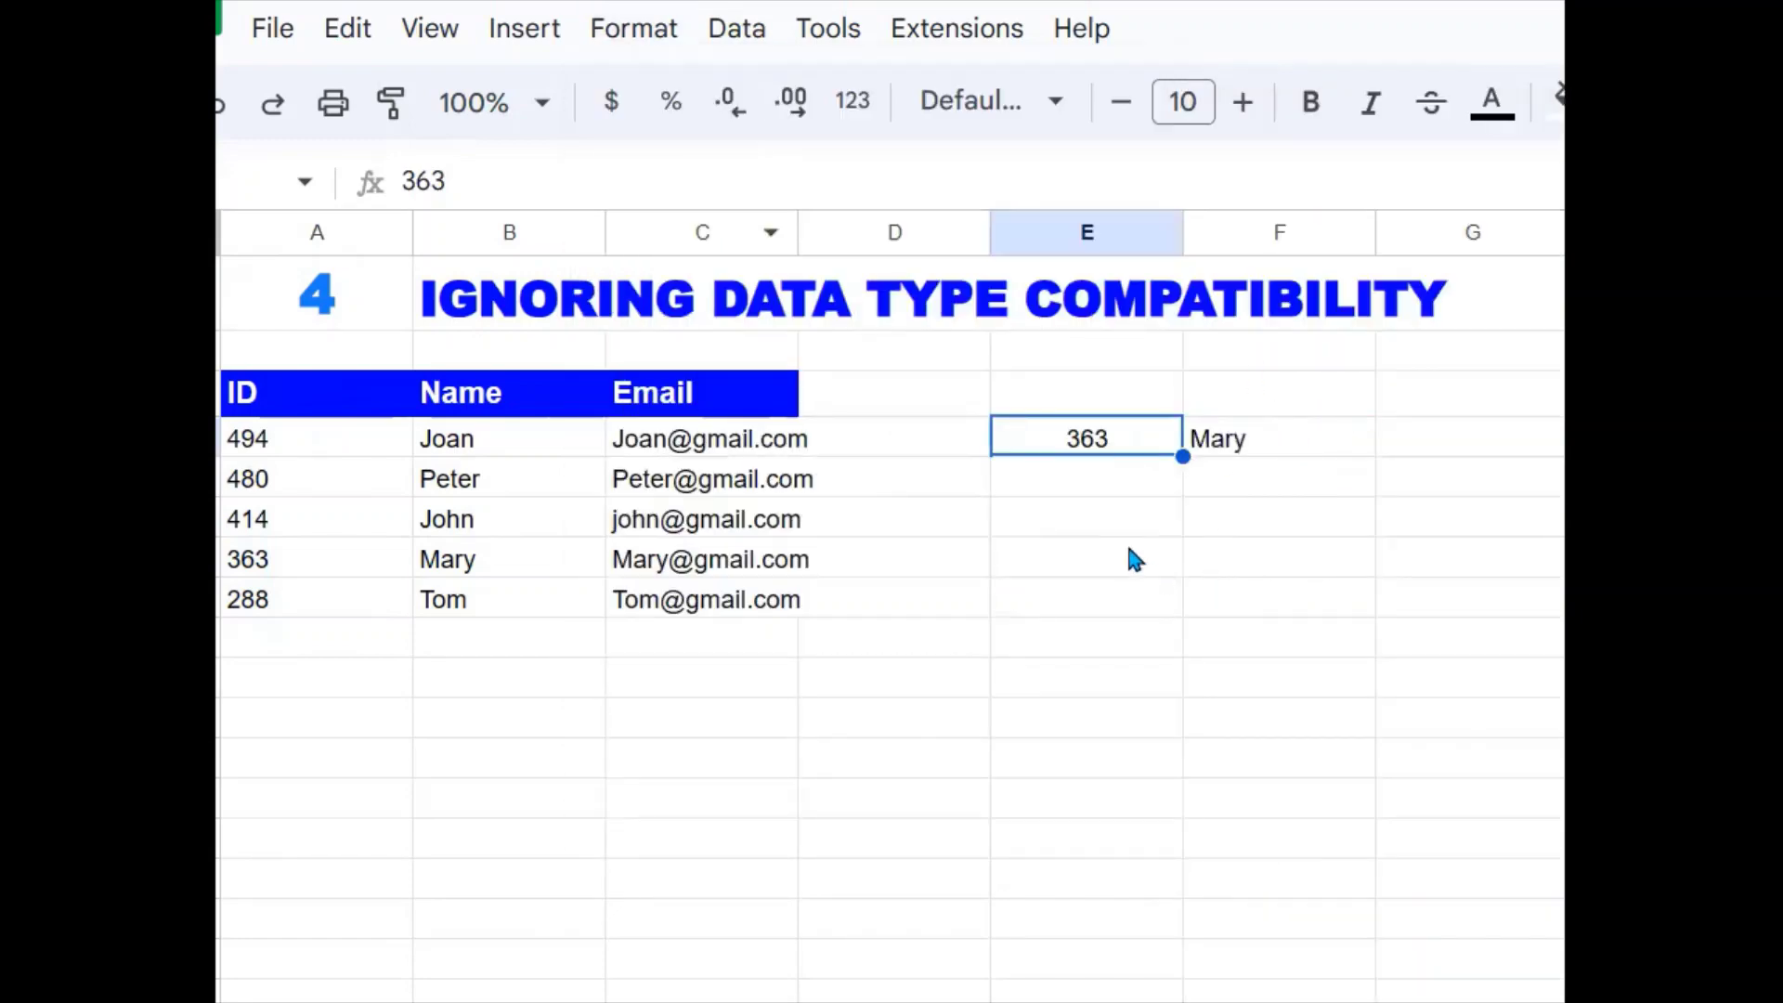
pyautogui.click(1140, 516)
pyautogui.click(1122, 438)
pyautogui.click(1278, 452)
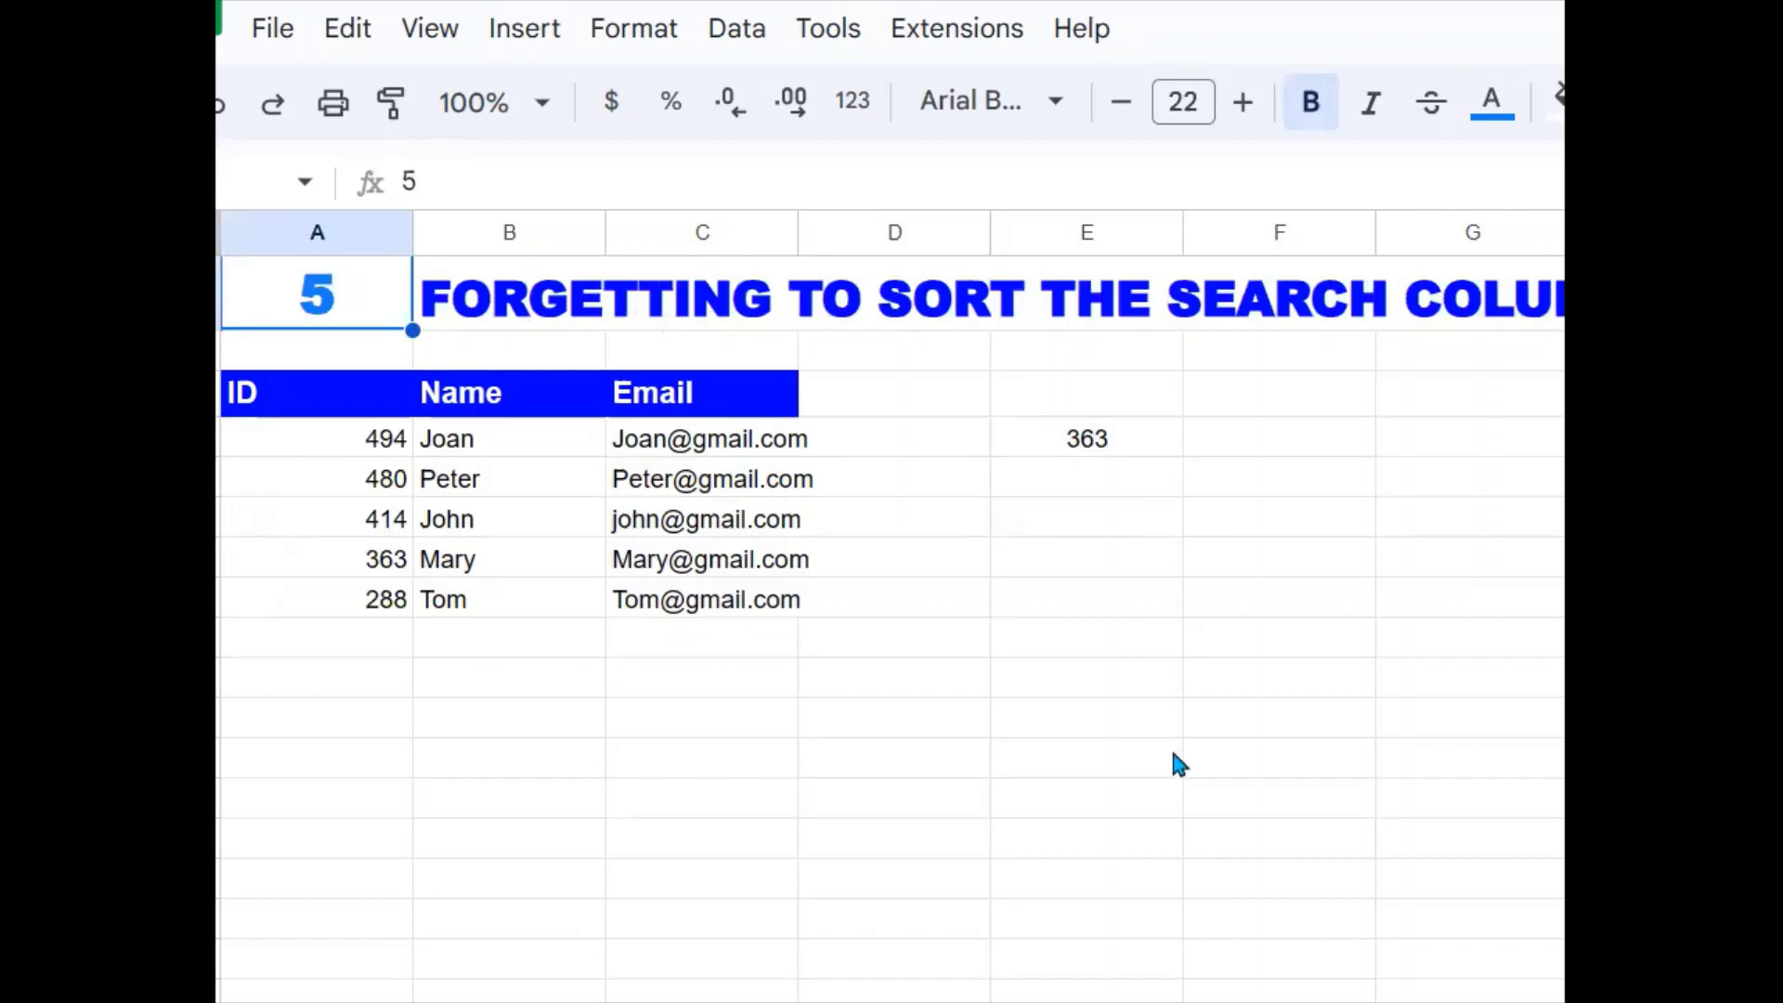
# Start a VLOOKUP formula in F4.
pyautogui.click(1474, 650)
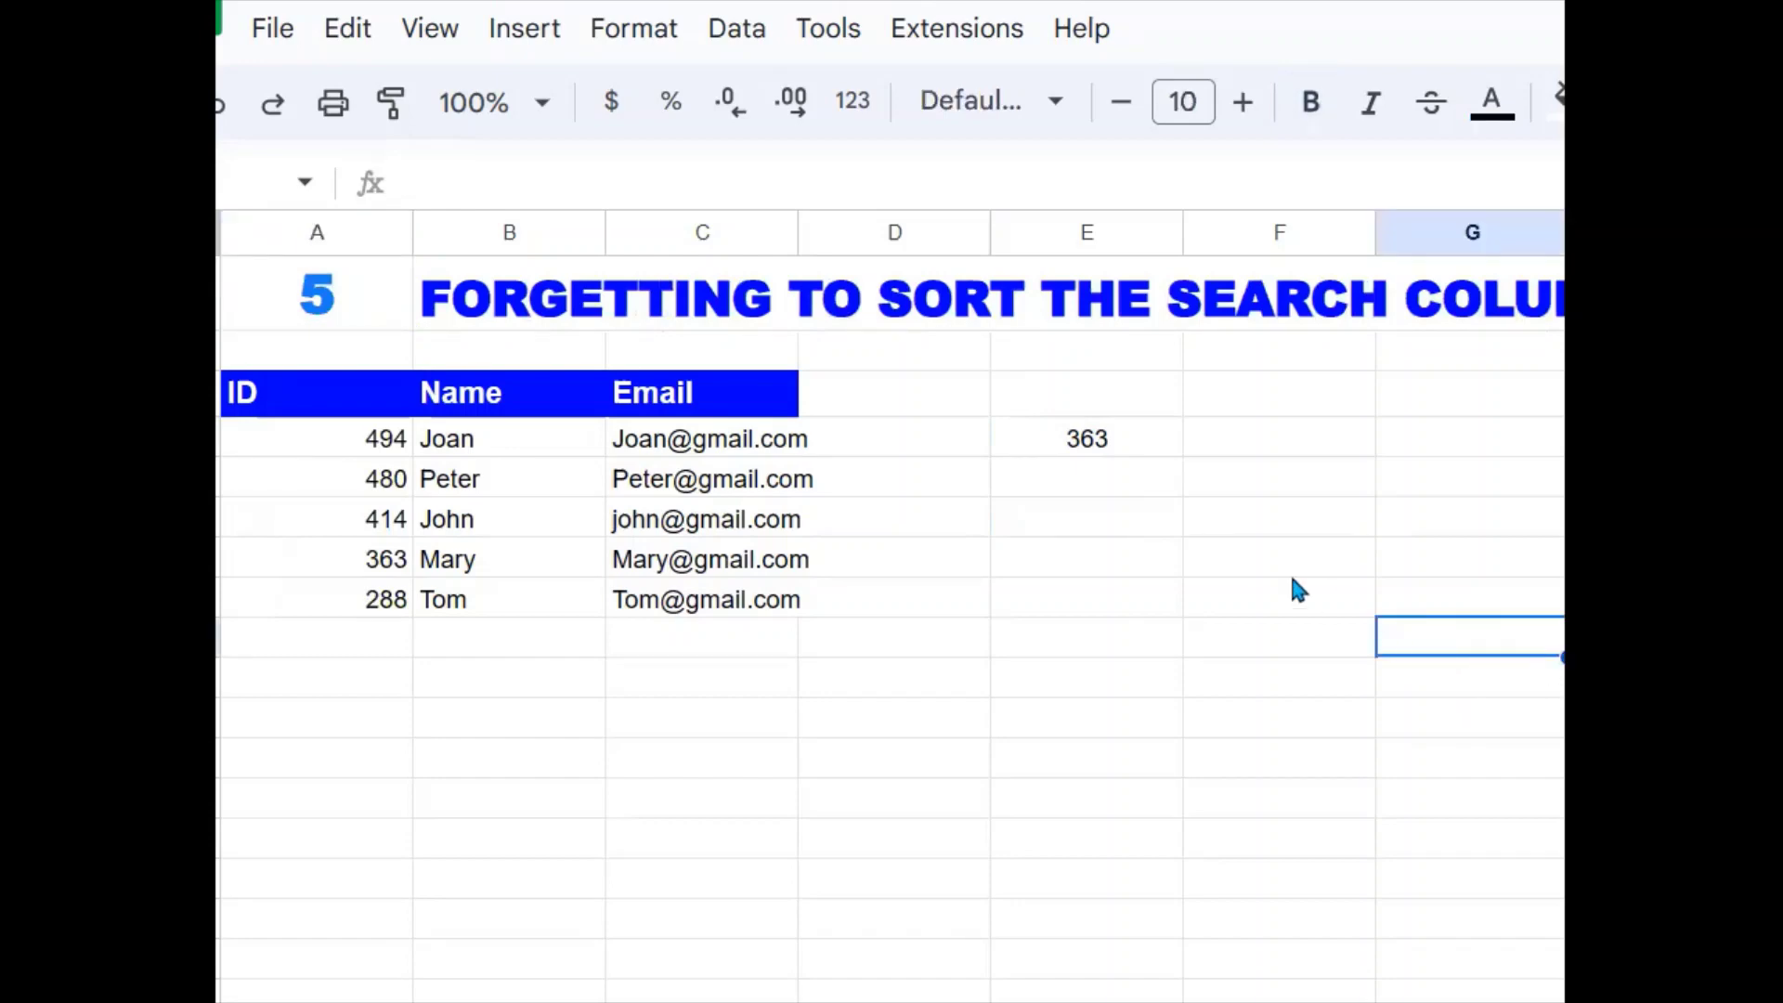
pyautogui.click(1229, 441)
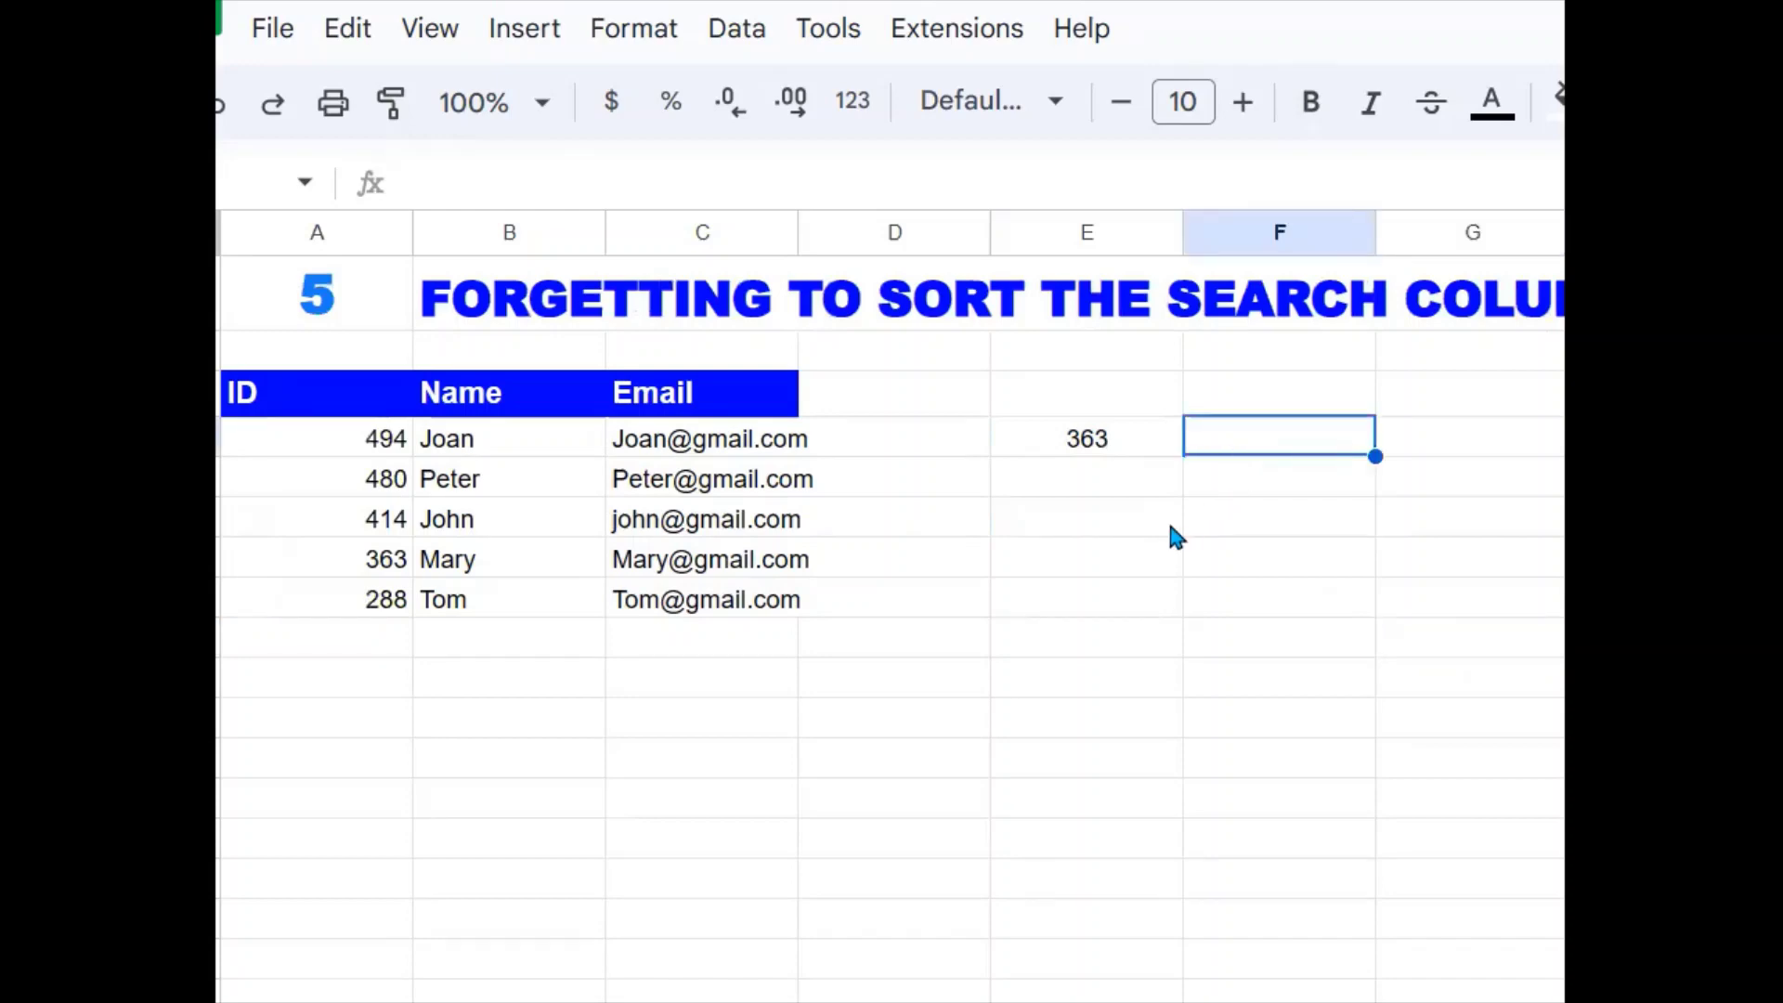
pyautogui.write('=')
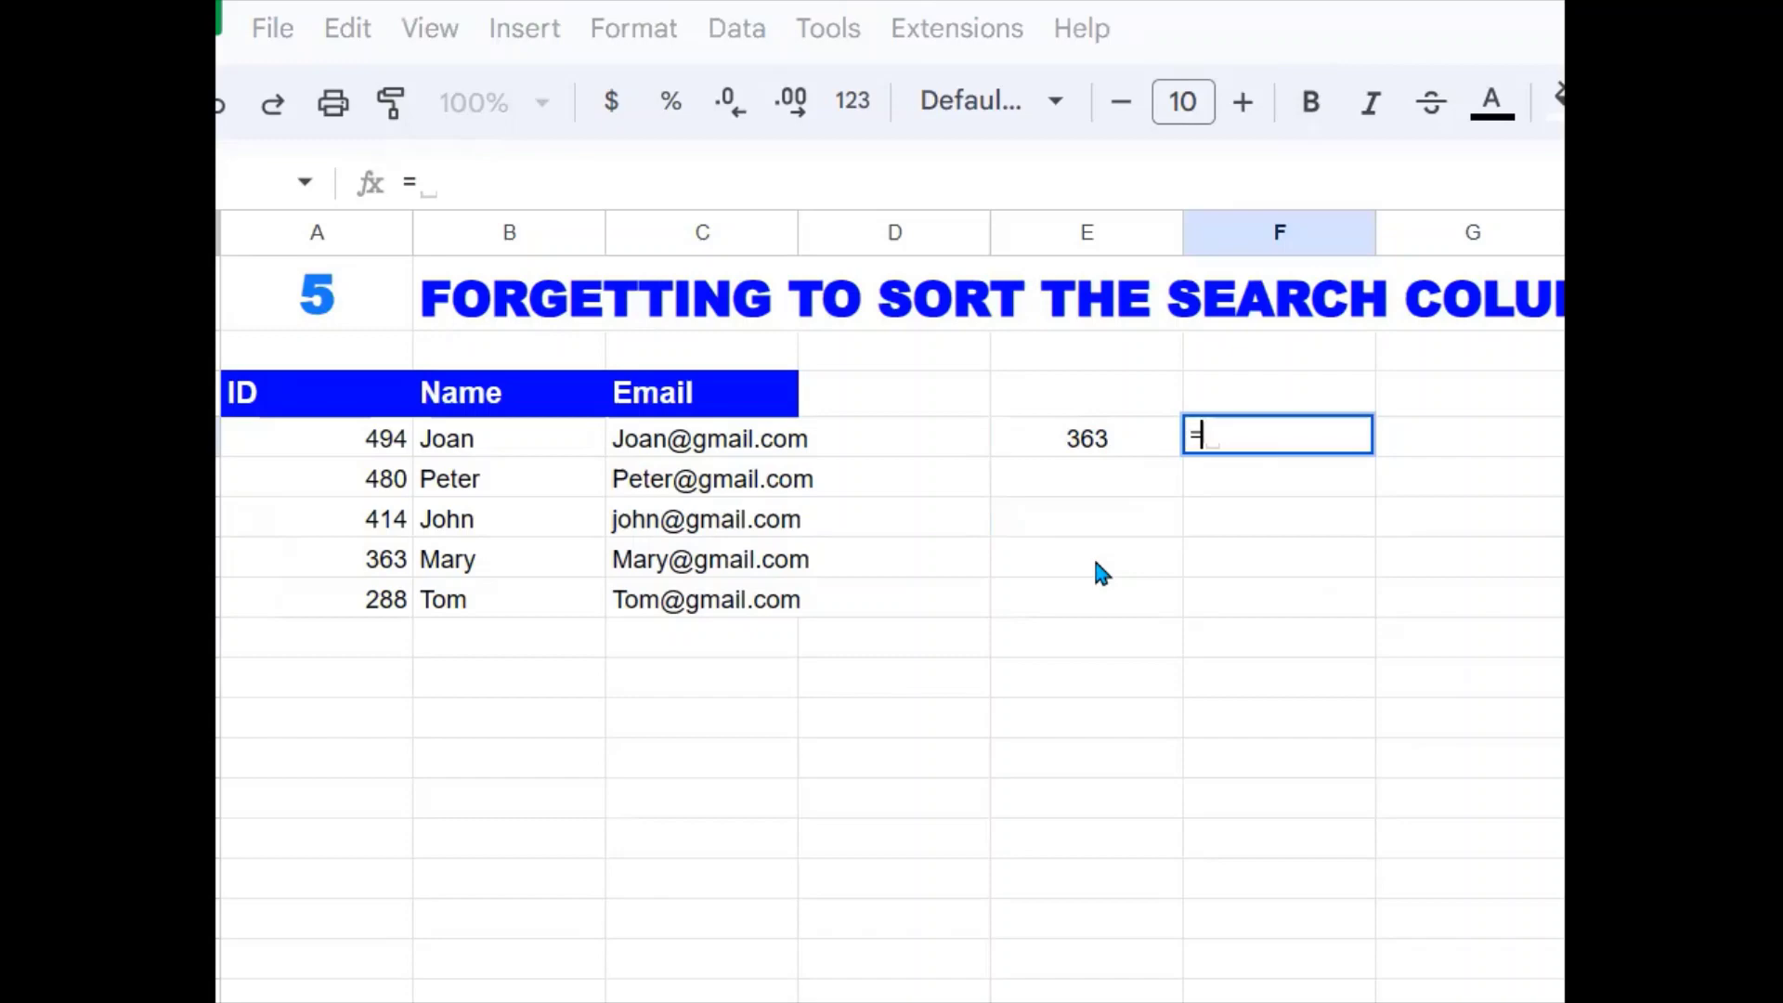
pyautogui.write('VLOOK')
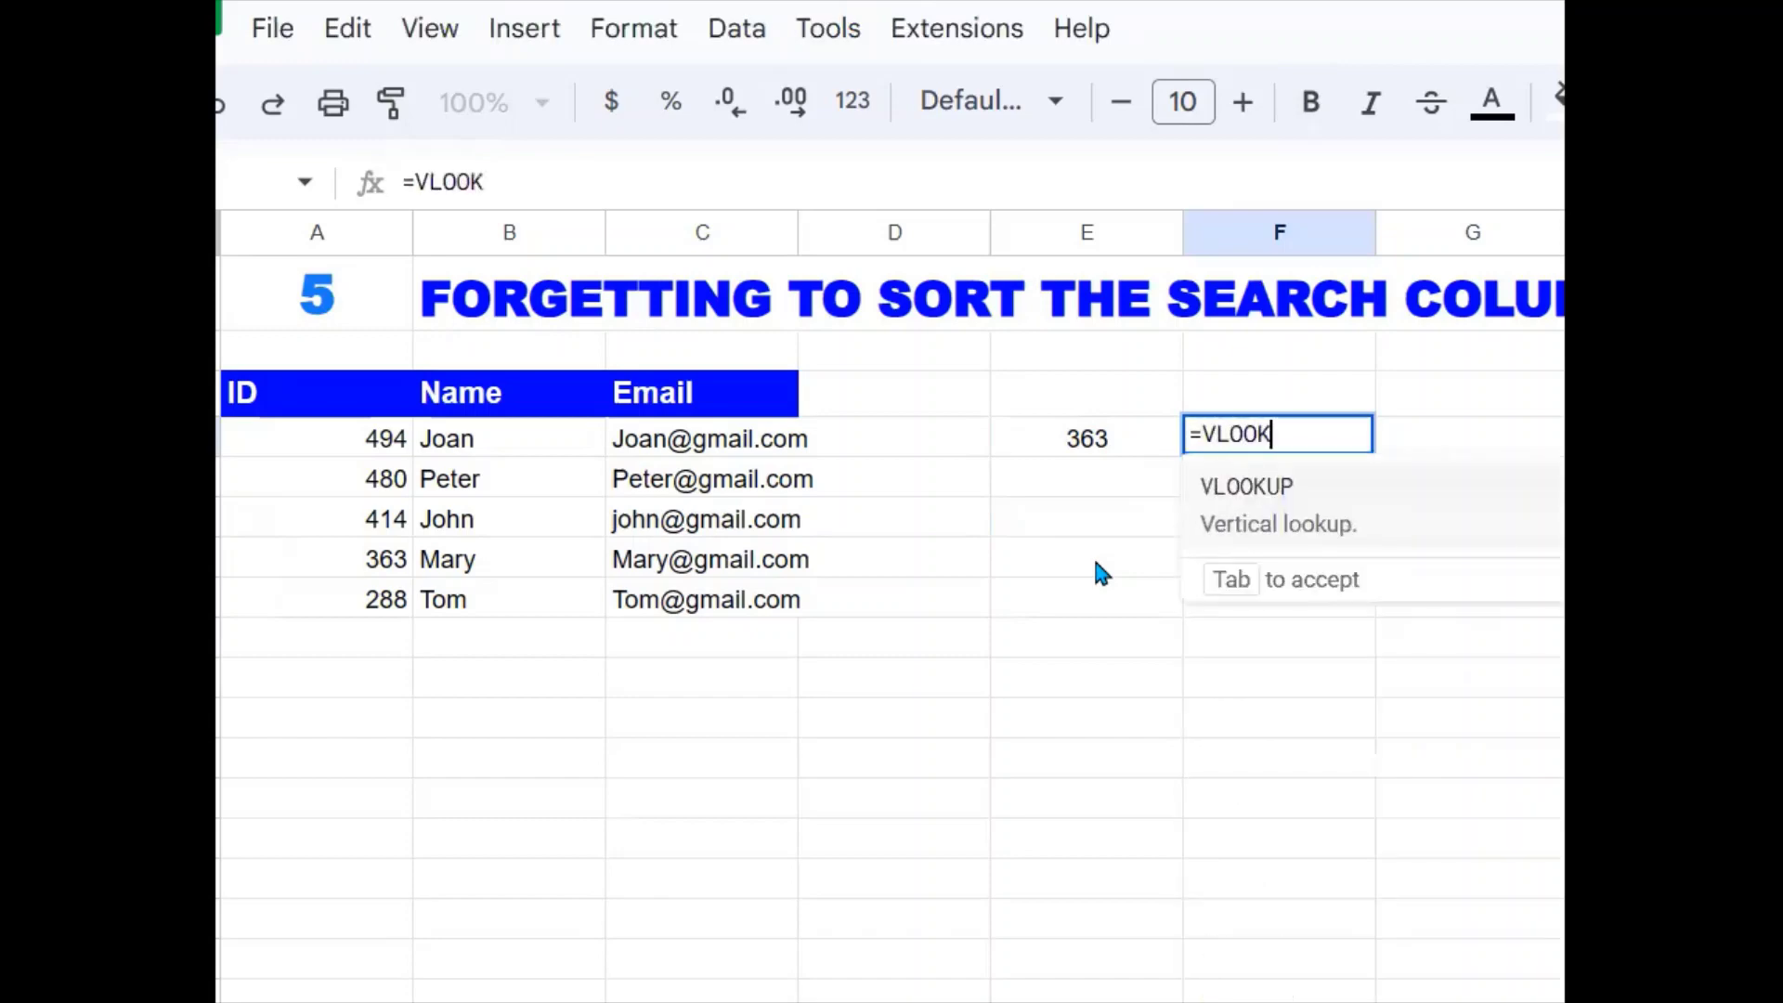
pyautogui.write('UP(')
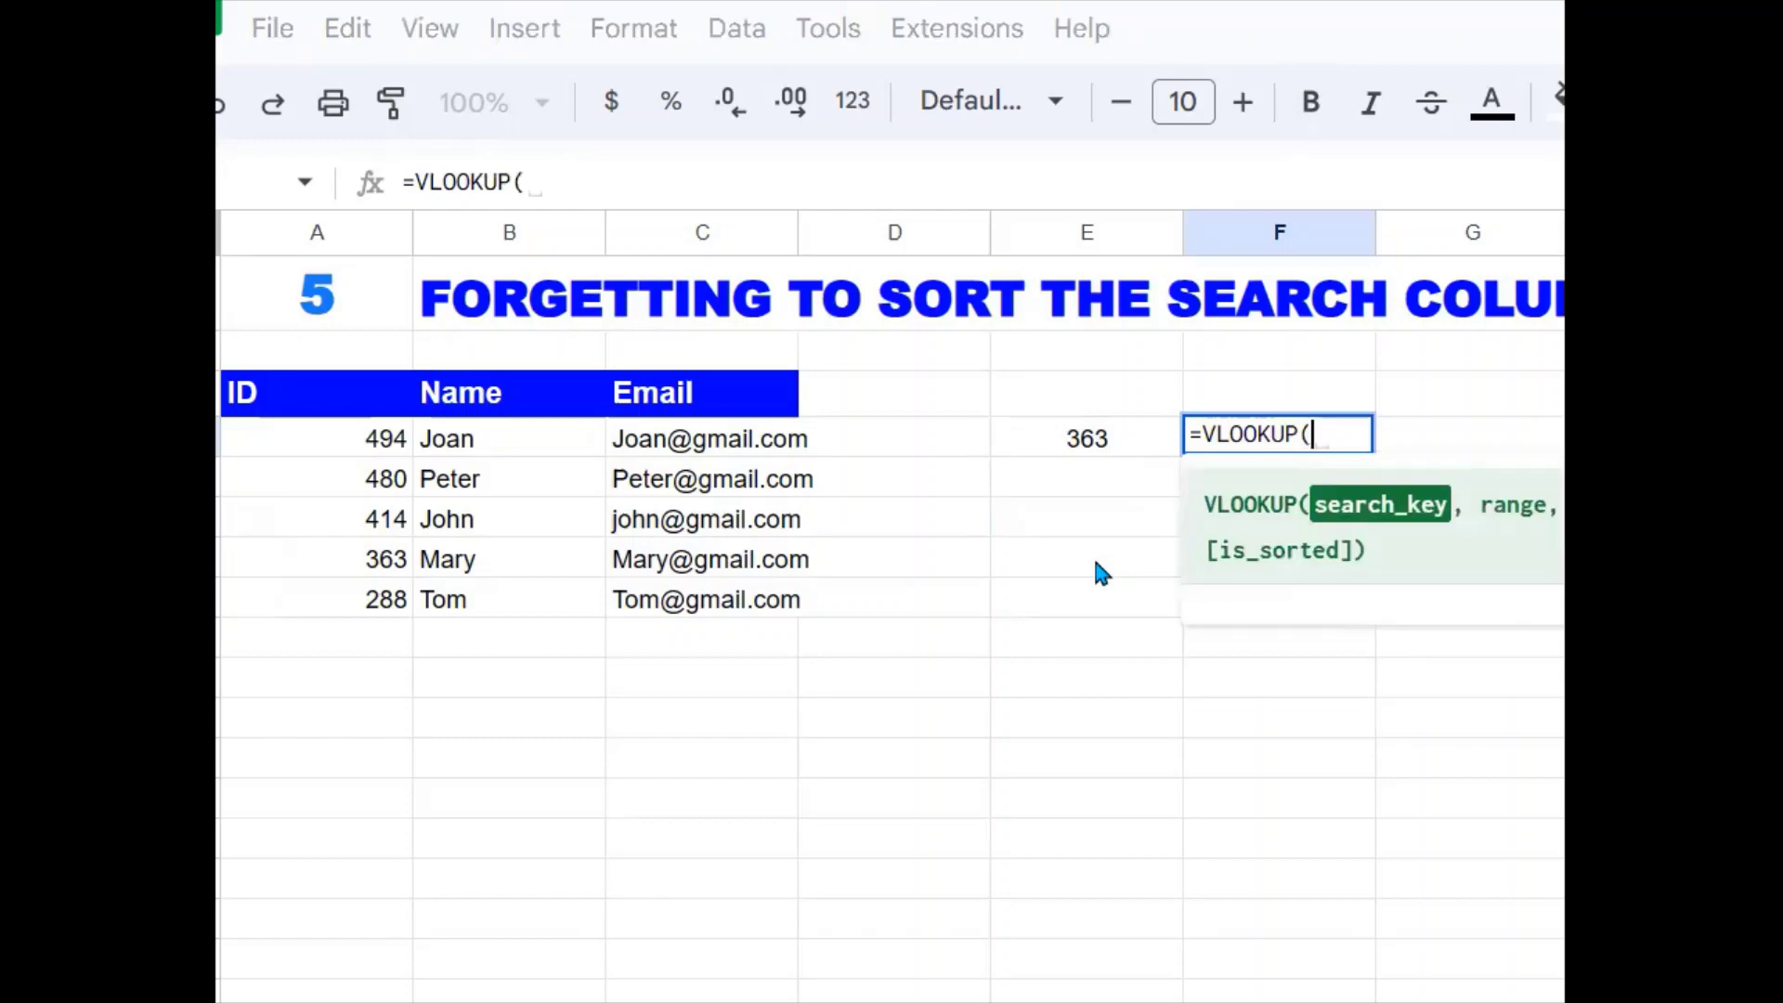
pyautogui.moveTo(370, 443); pyautogui.dragTo(751, 617)
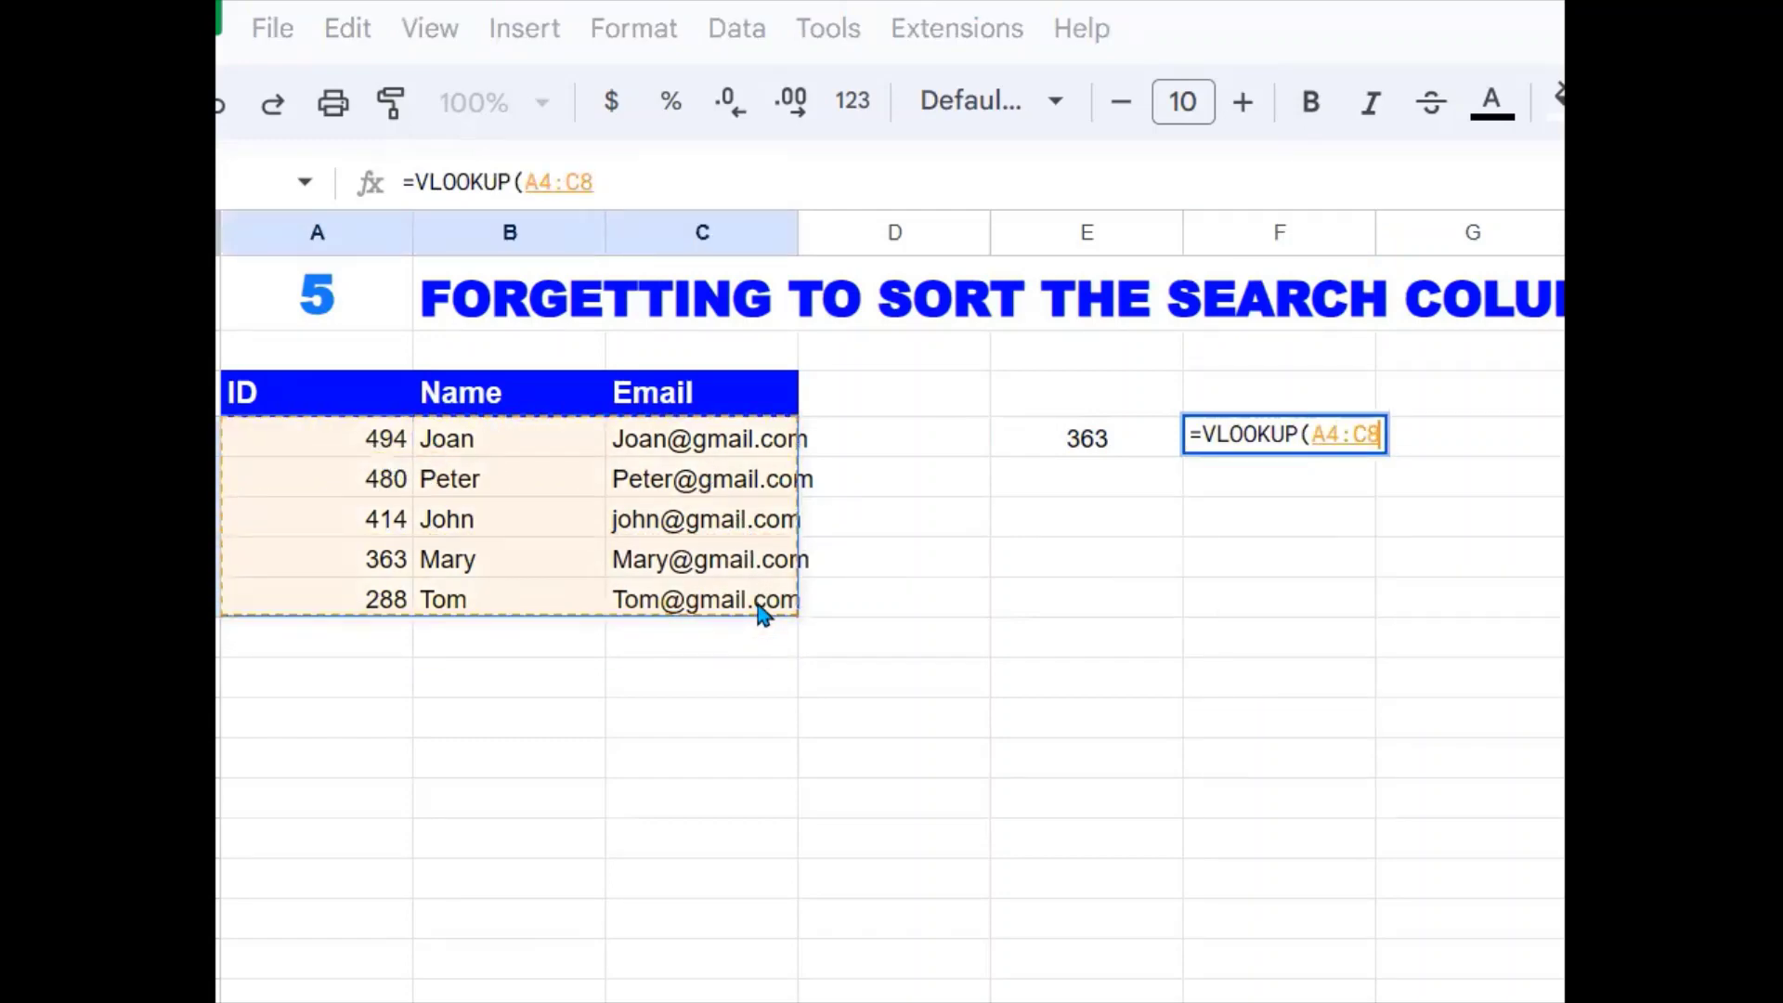
pyautogui.press('BackSpace')
pyautogui.press('BackSpace')
pyautogui.press('BackSpace')
pyautogui.press('BackSpace')
pyautogui.press('BackSpace')
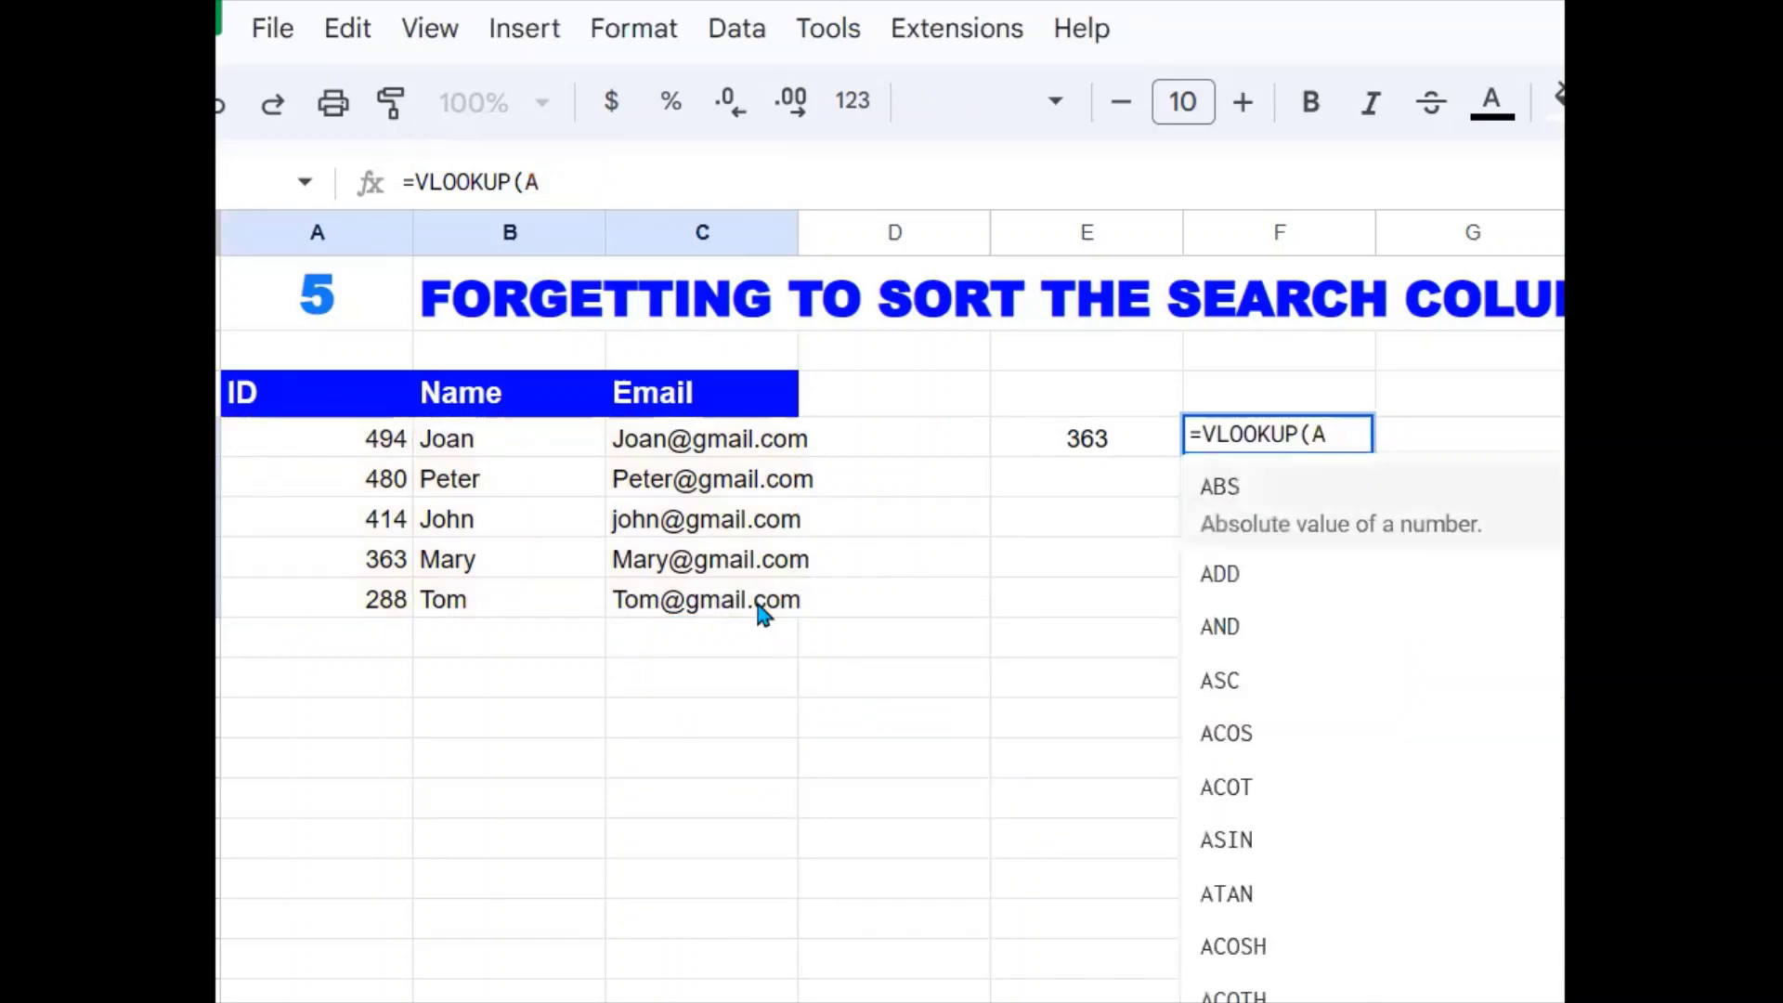
# Complete the F4 VLOOKUP with search key E4, range A4:C8, column index 2 and TRUE as is_sorted, declining the autofill suggestion.
pyautogui.click(1110, 473)
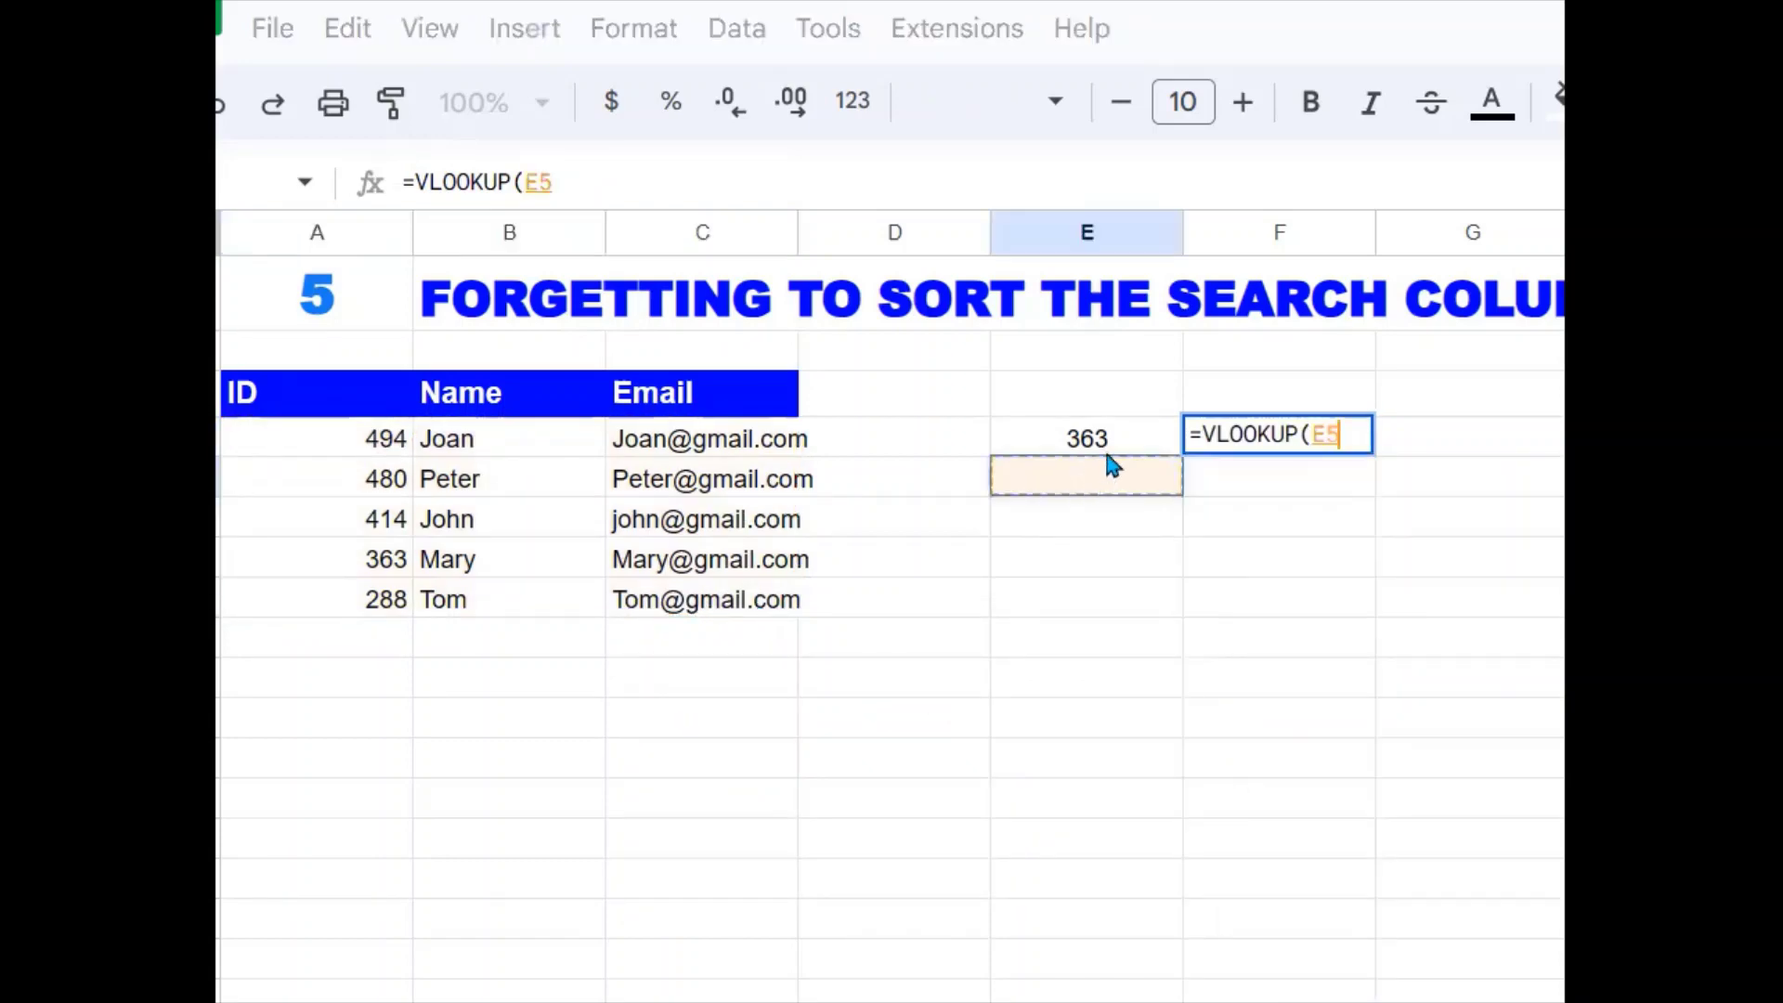
pyautogui.click(1111, 440)
pyautogui.write(',')
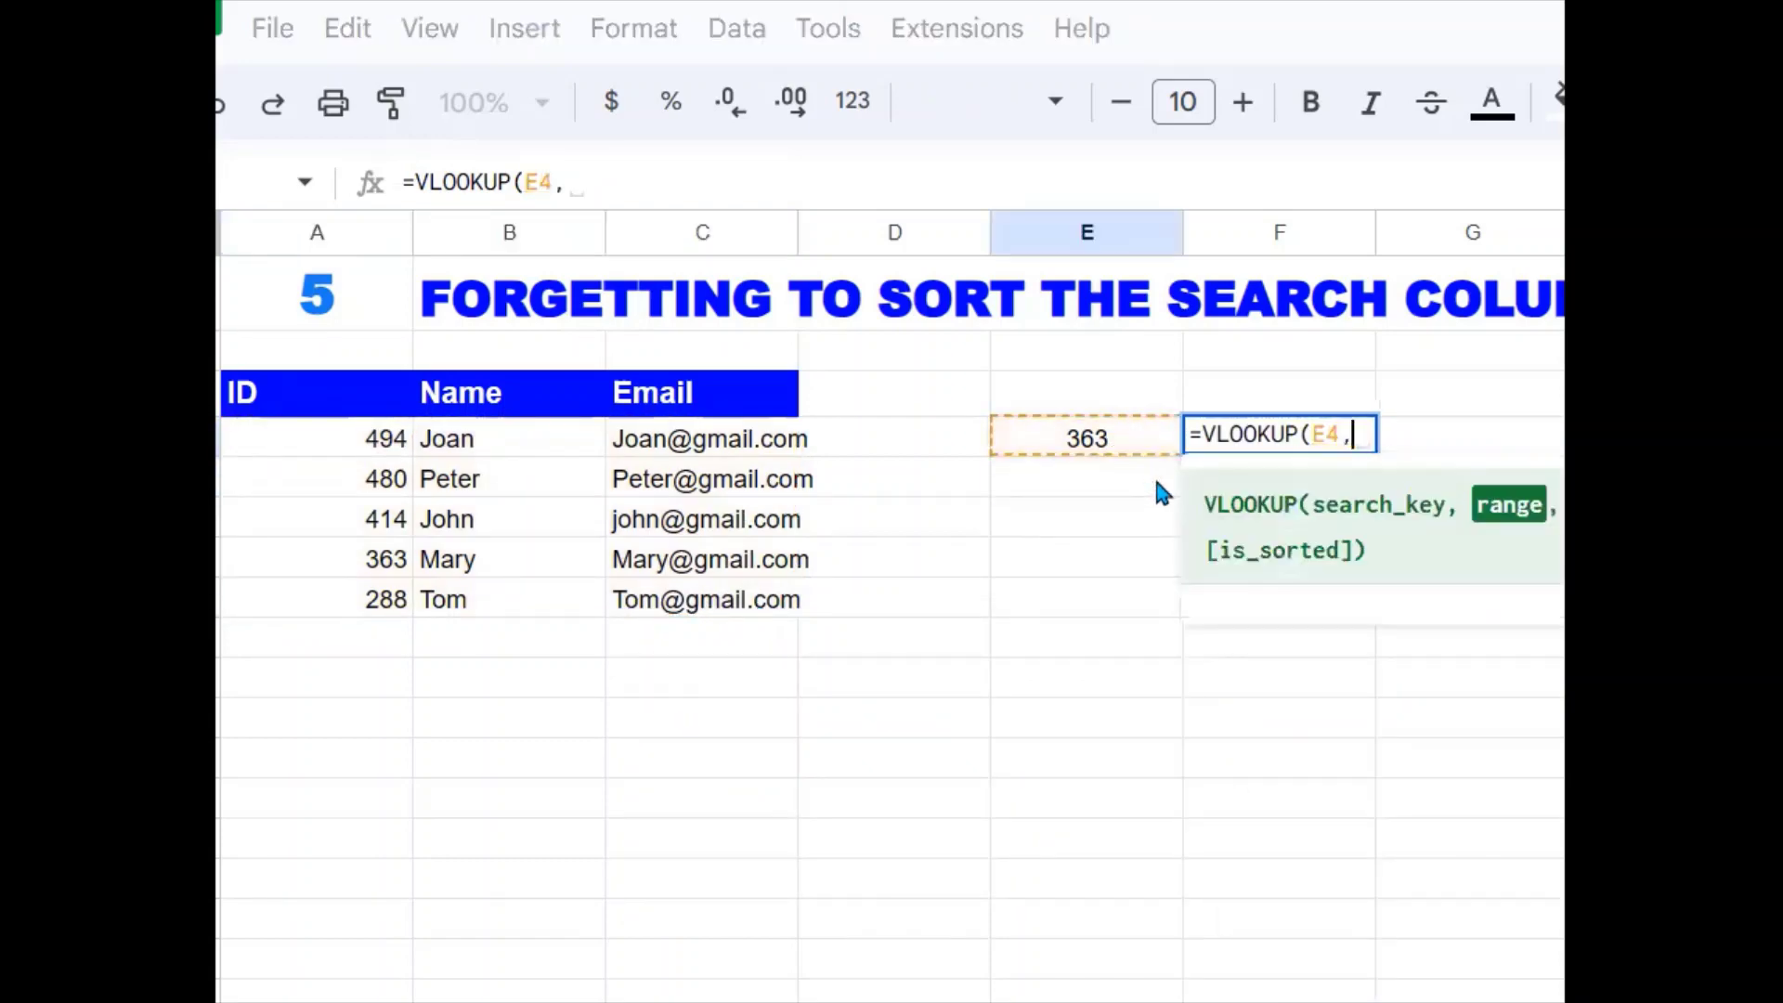
pyautogui.moveTo(365, 457); pyautogui.dragTo(752, 620)
pyautogui.write(',2')
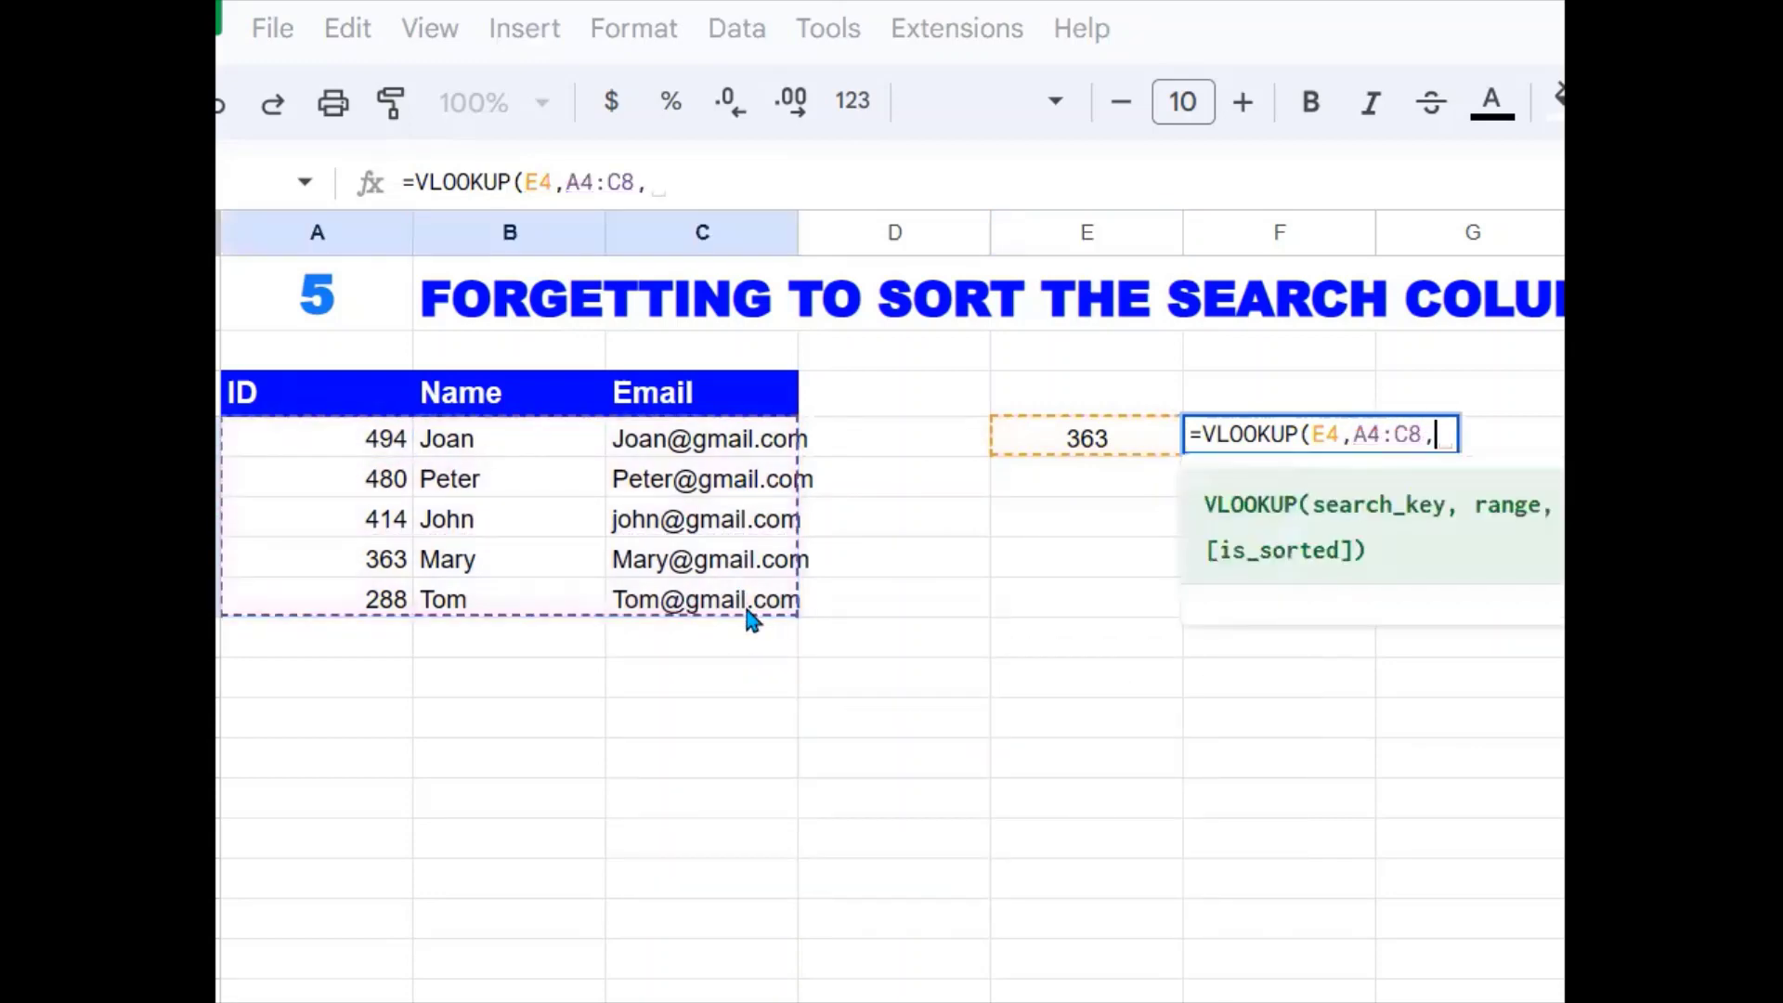
pyautogui.write(',')
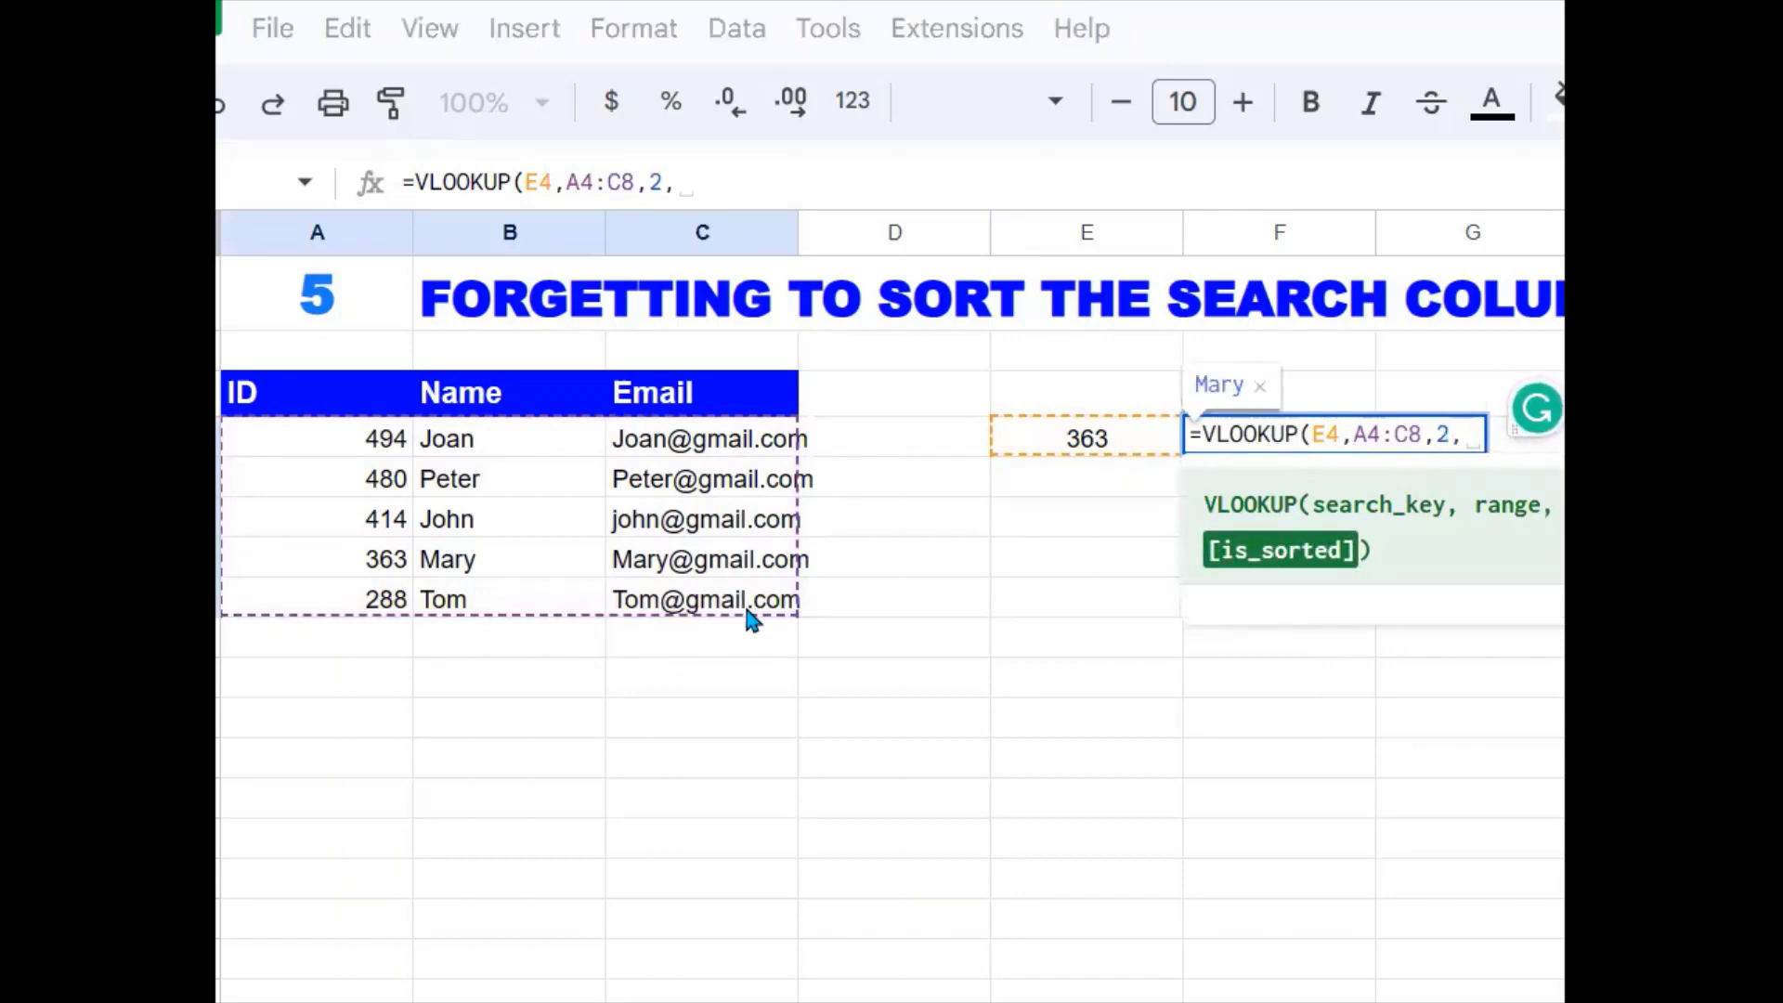
pyautogui.write('TRUE')
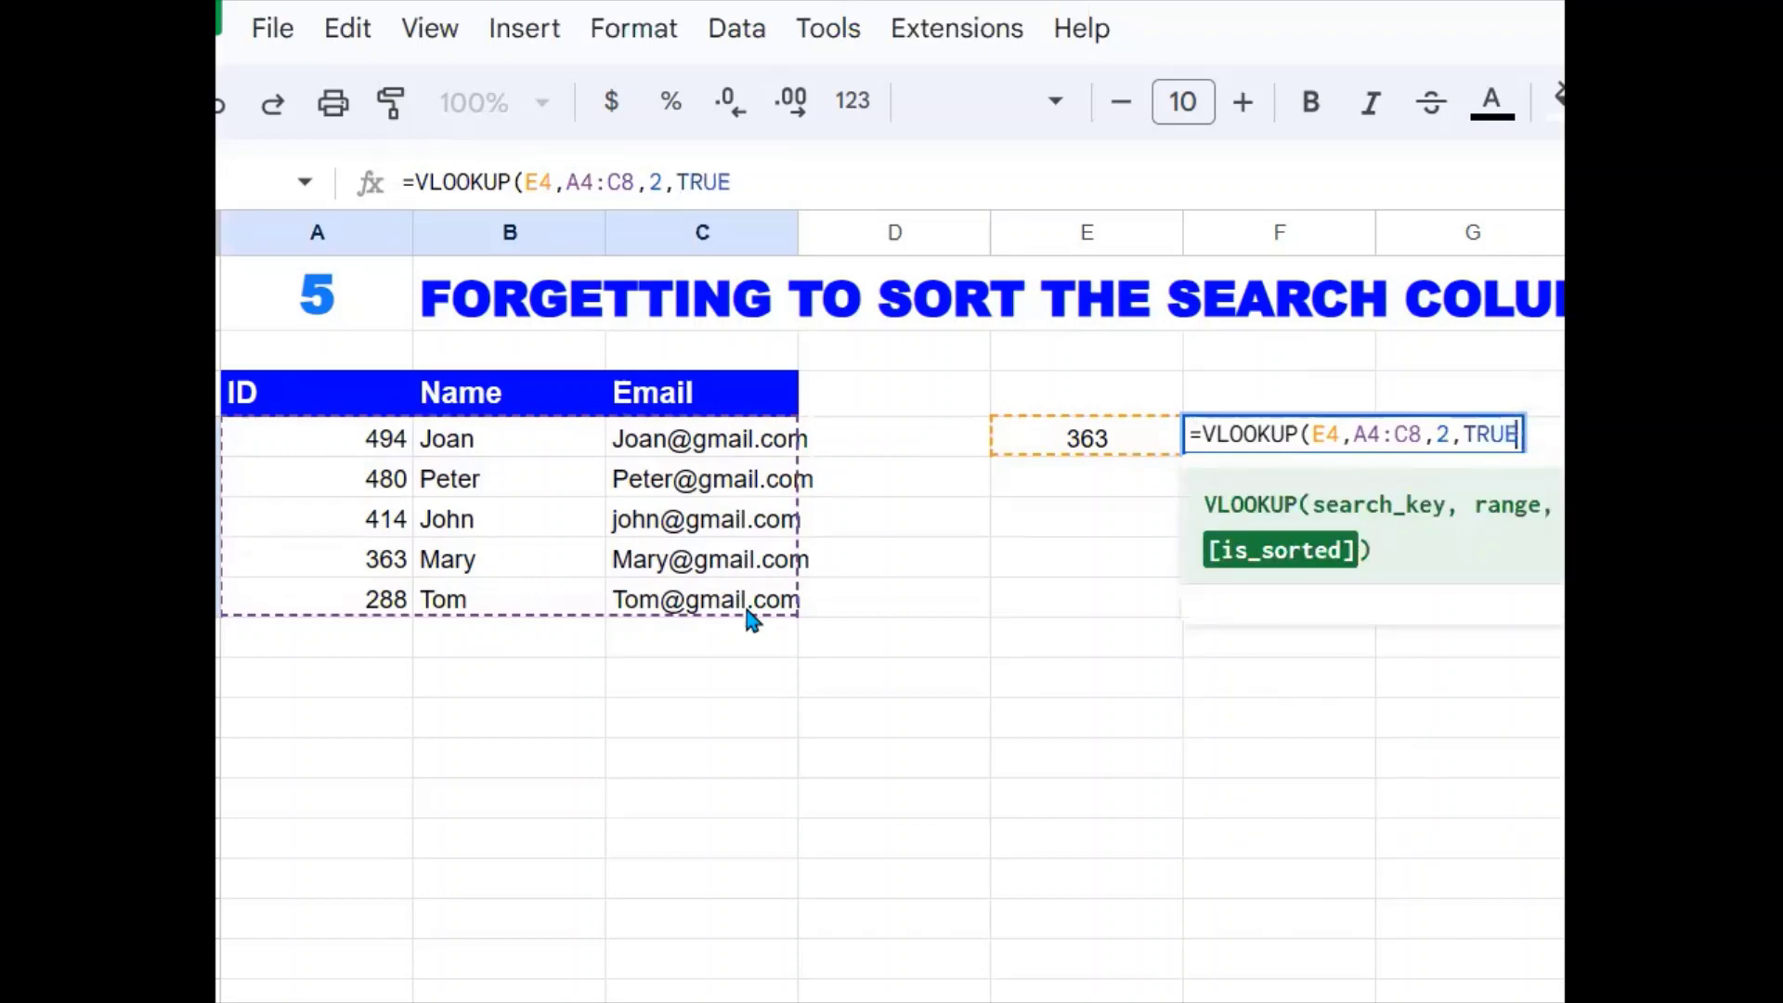
pyautogui.write(')')
pyautogui.press('Return')
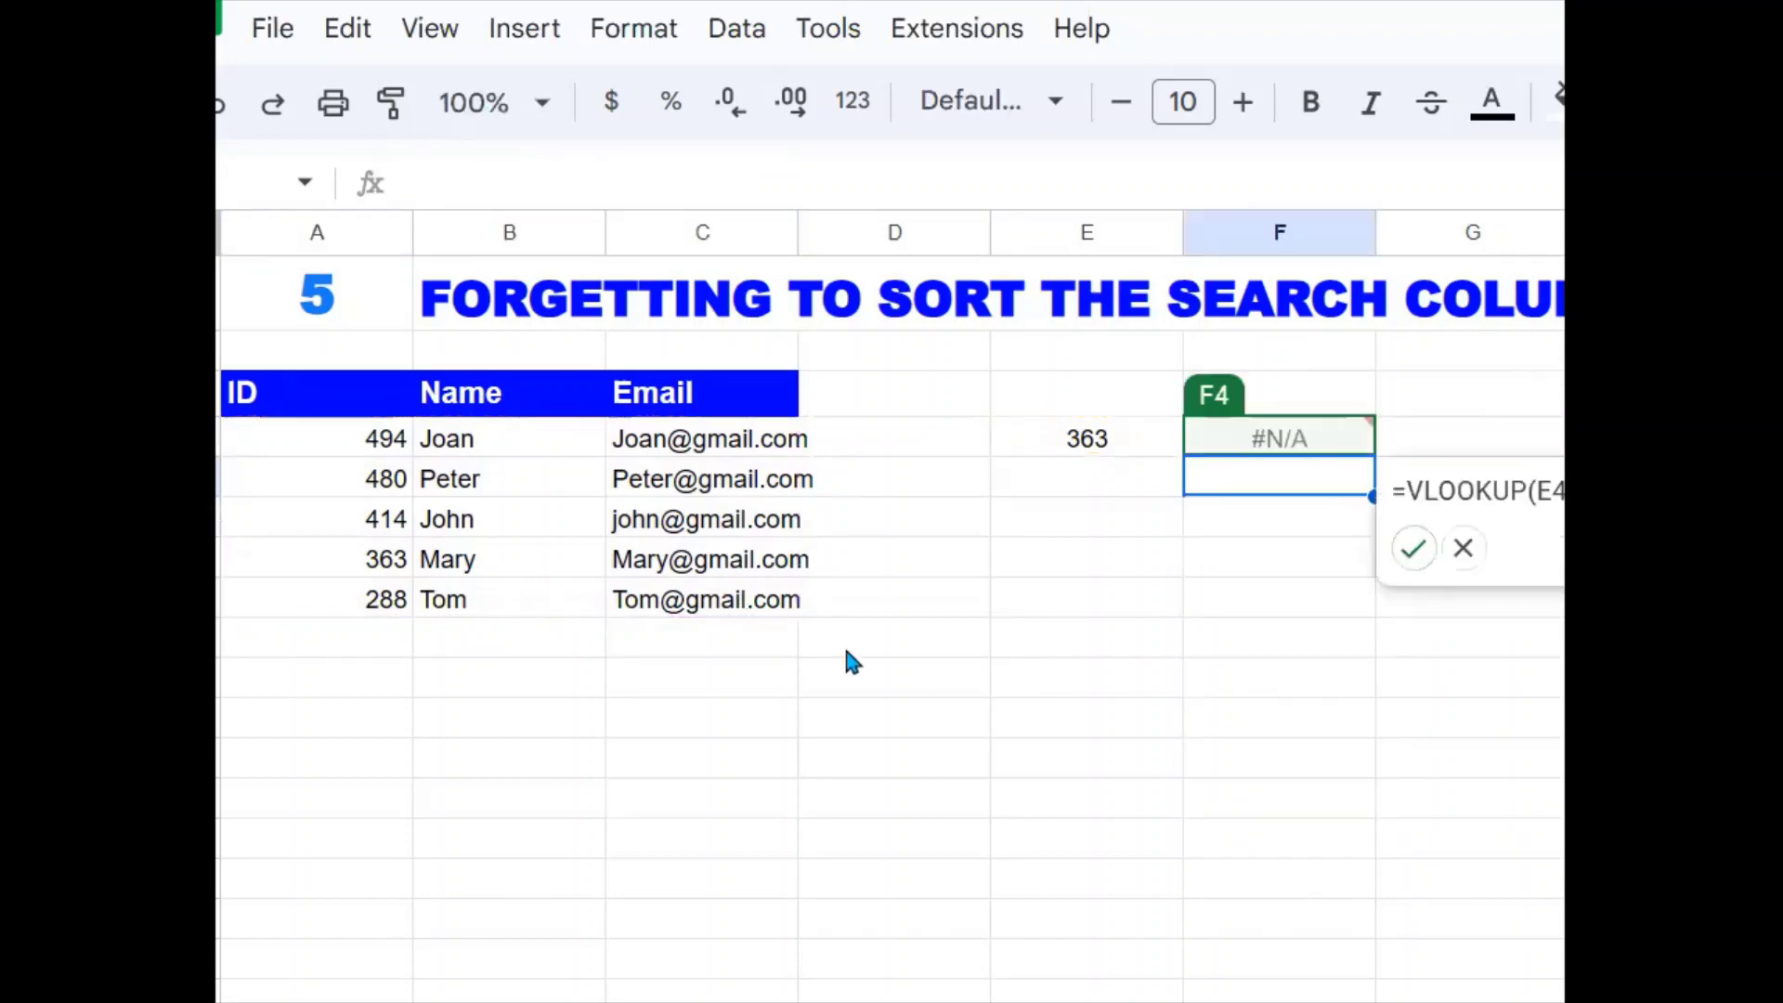
pyautogui.click(1454, 550)
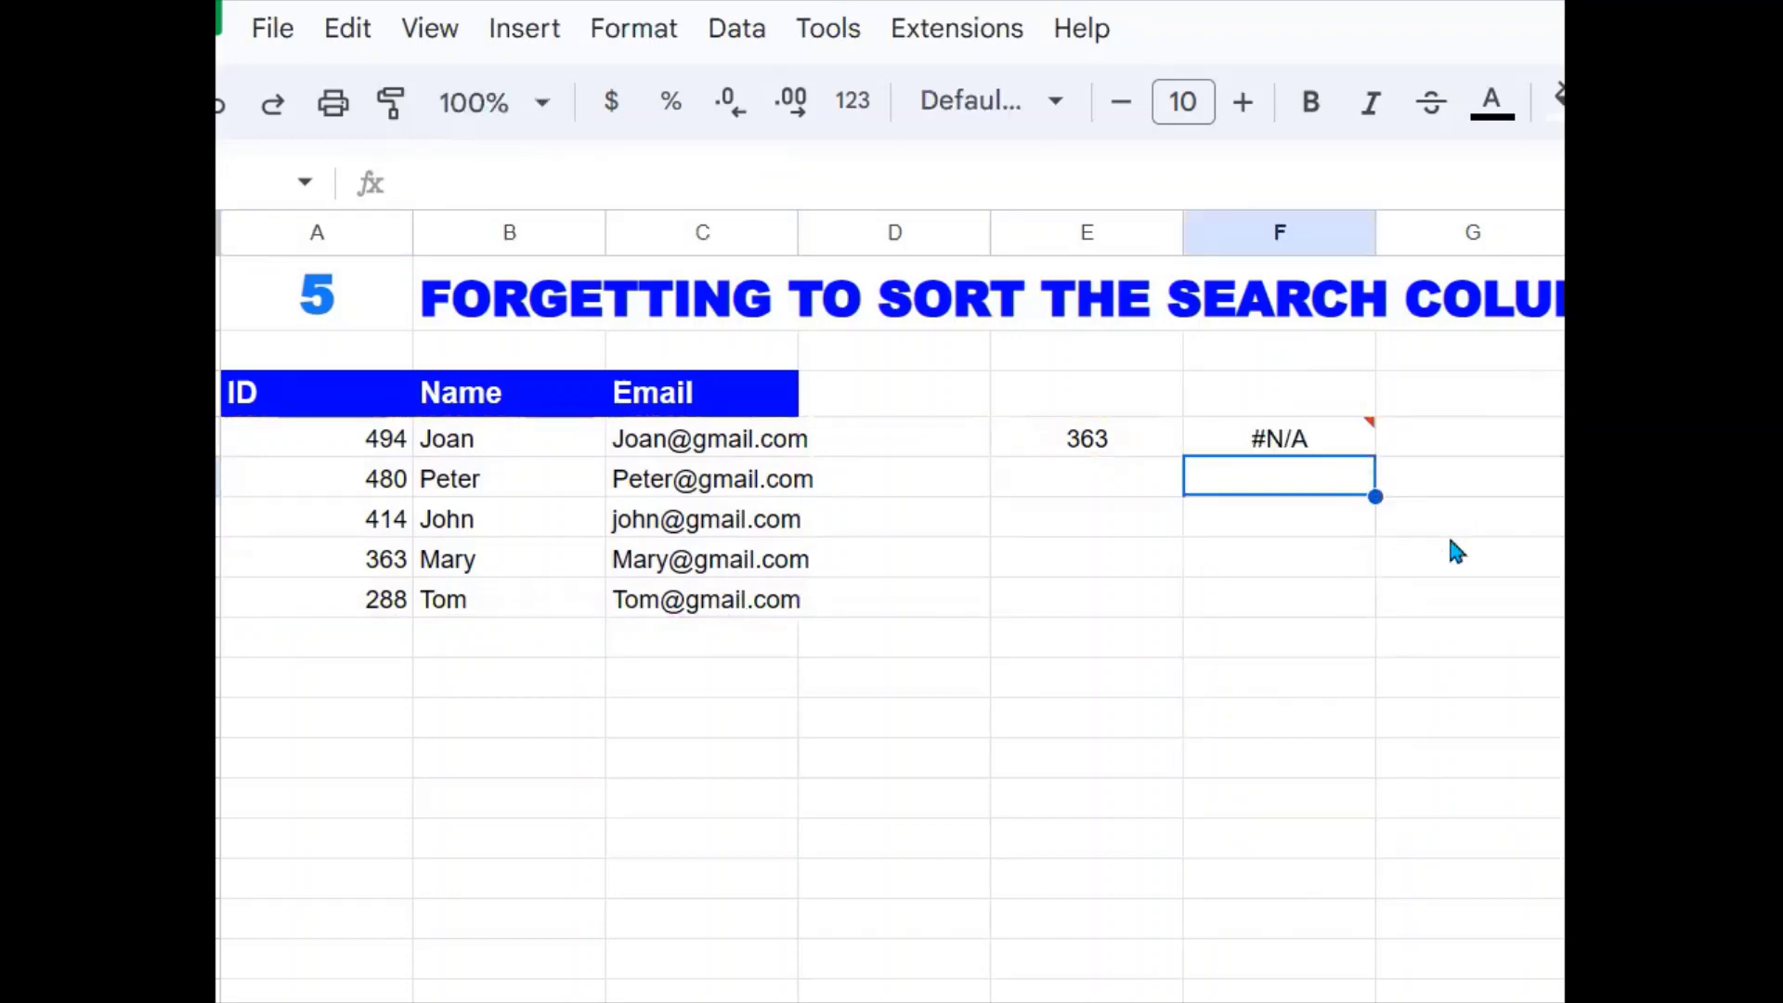
# Inspect the error details of the VLOOKUP in F4.
pyautogui.click(1271, 566)
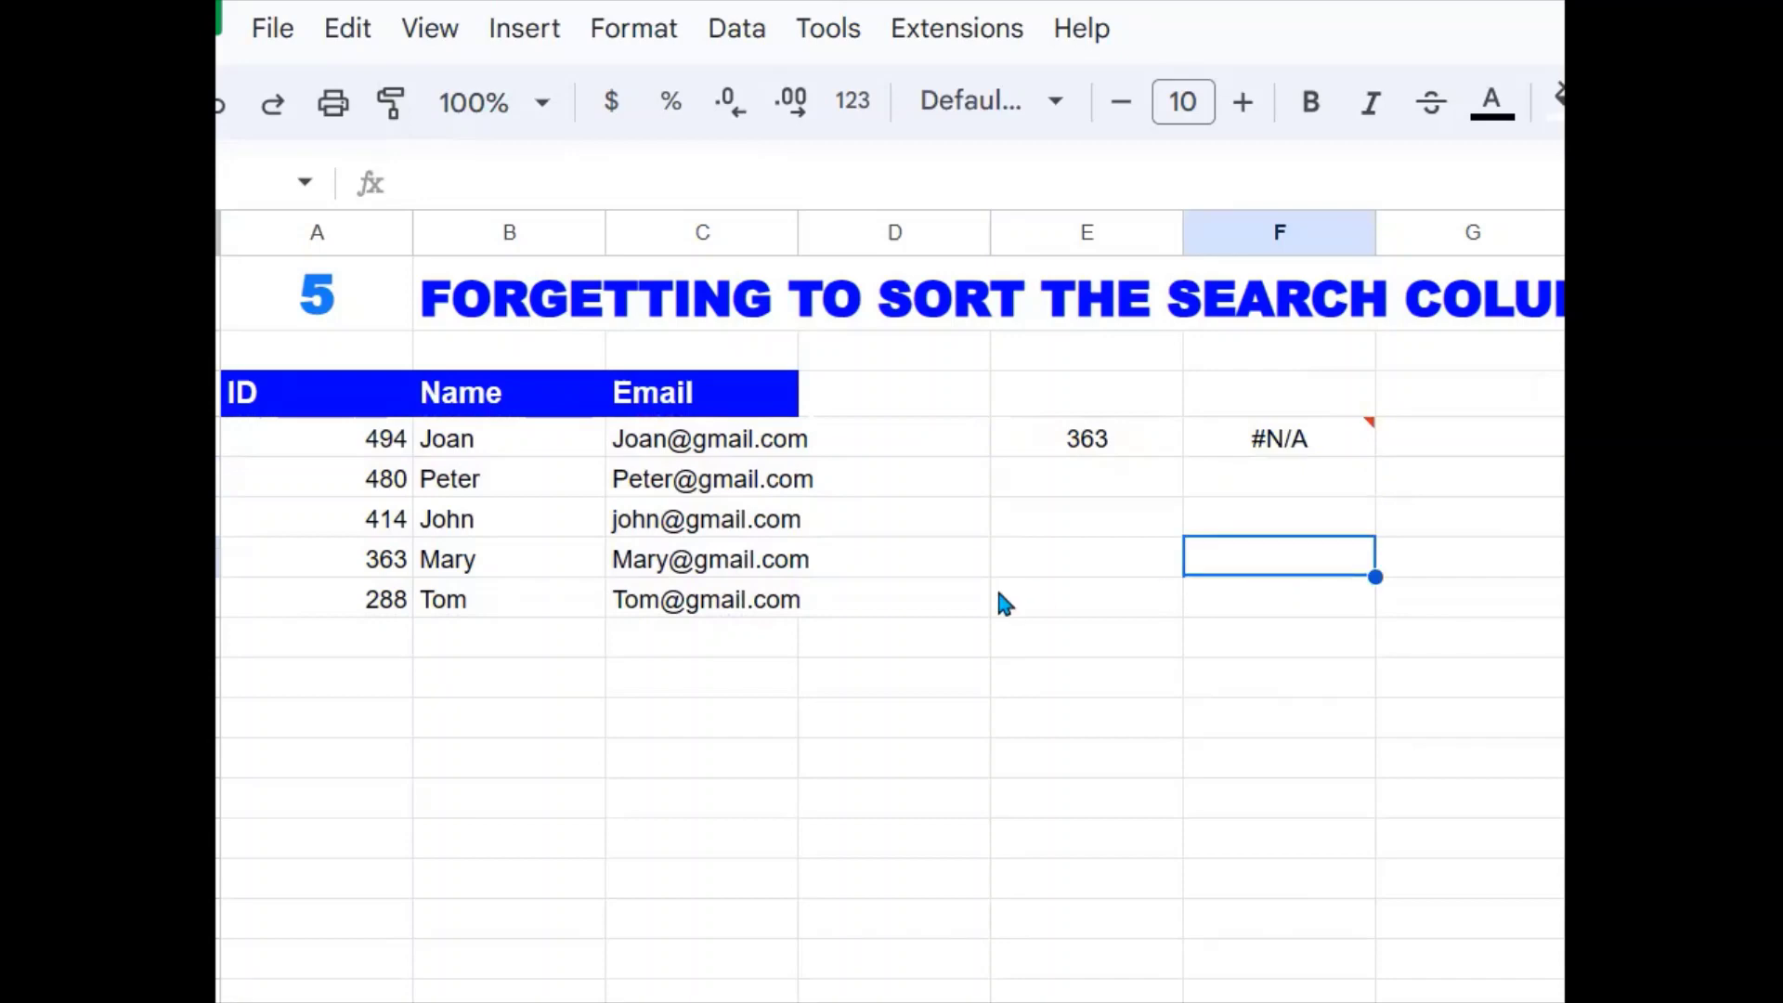
pyautogui.click(1290, 444)
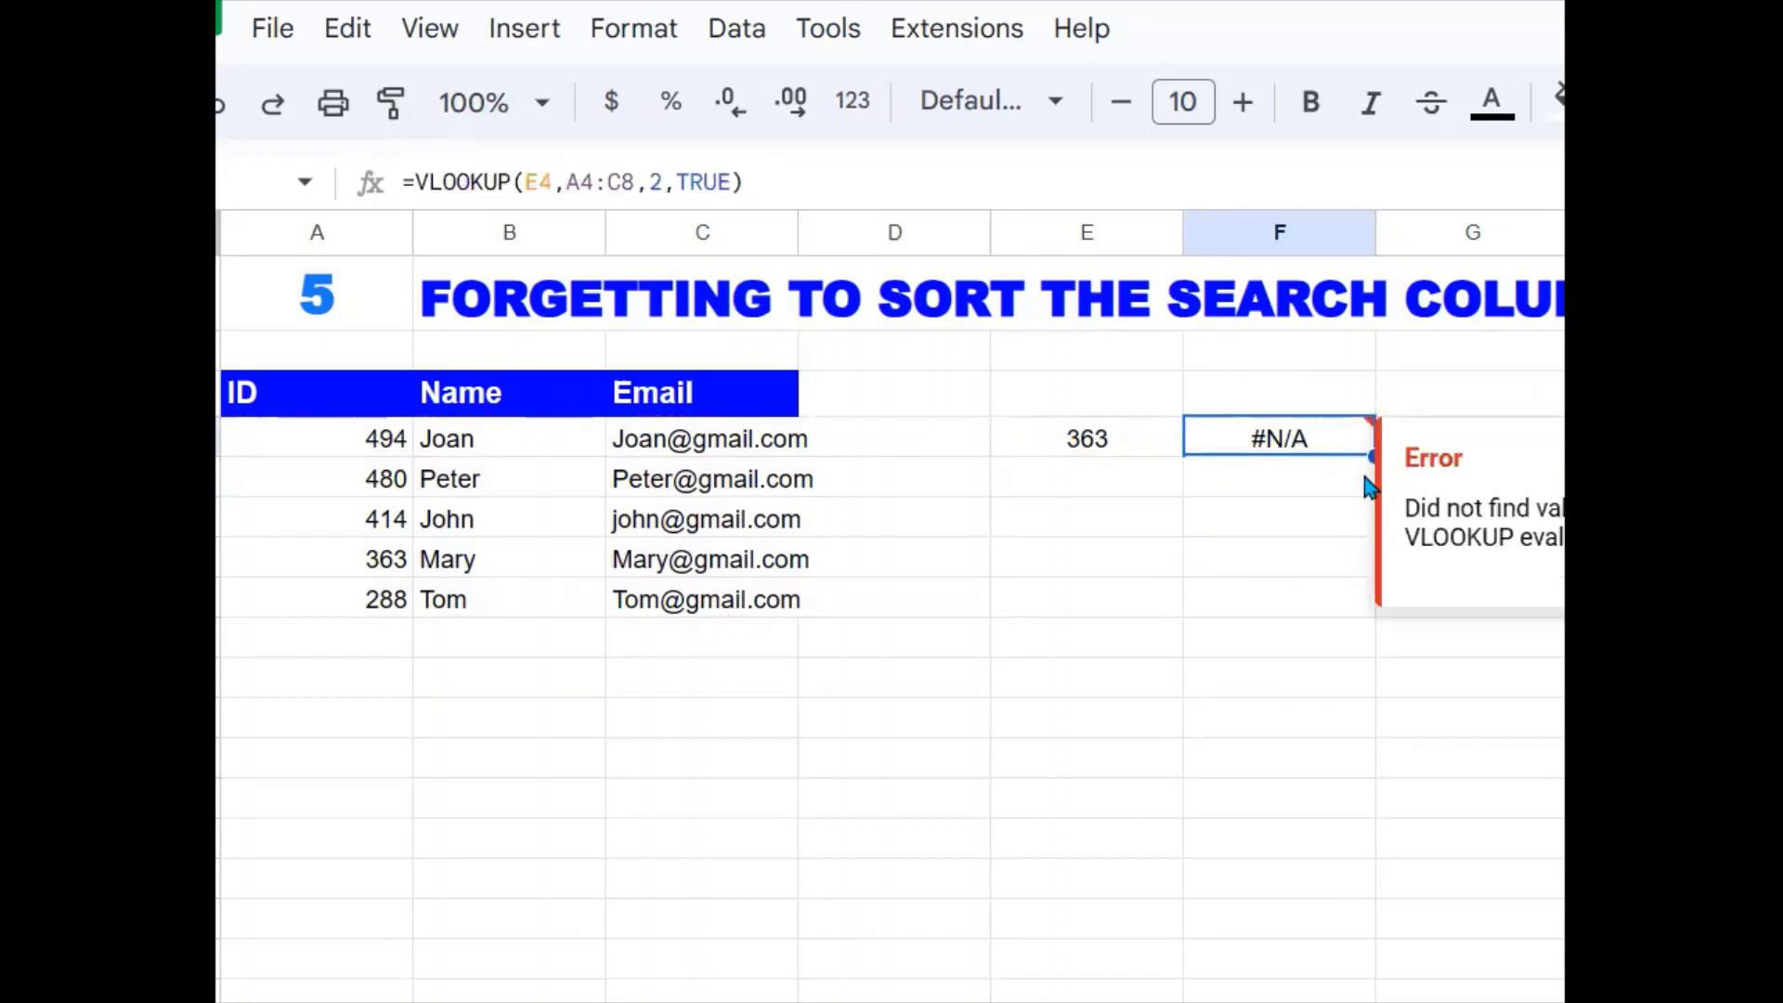
pyautogui.click(1227, 571)
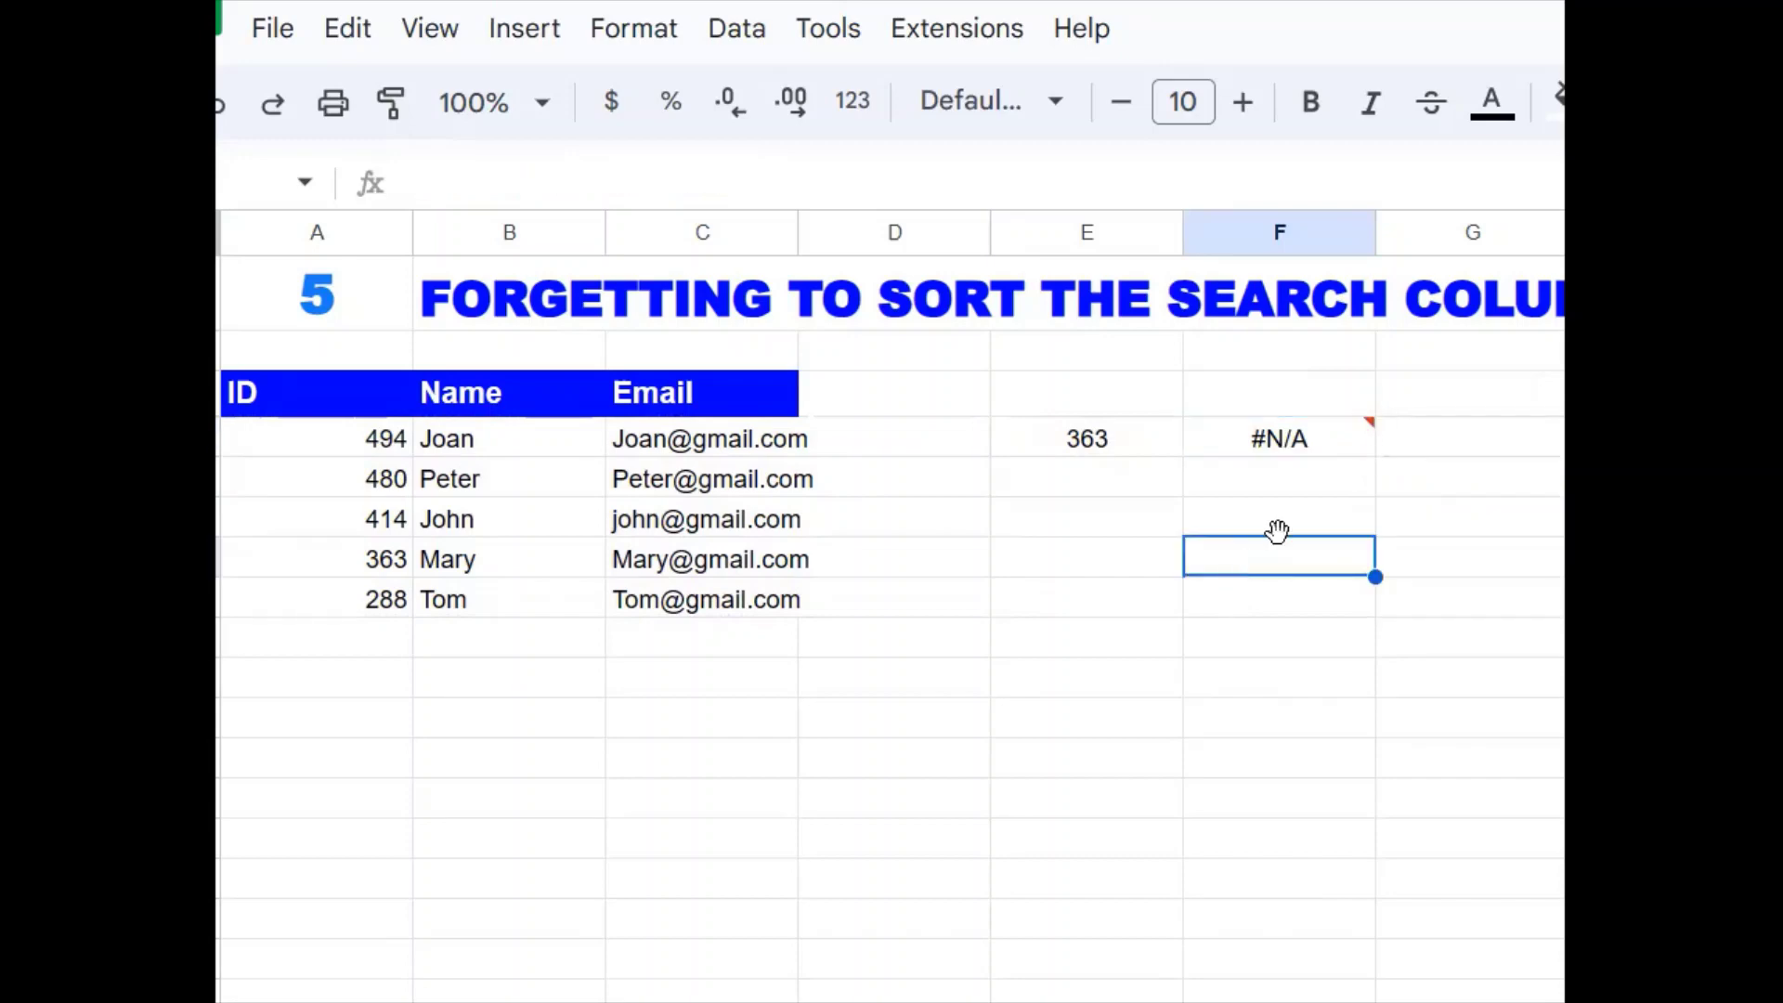
# Change the is_sorted argument of the F4 VLOOKUP to FALSE and check the result.
pyautogui.click(1273, 447)
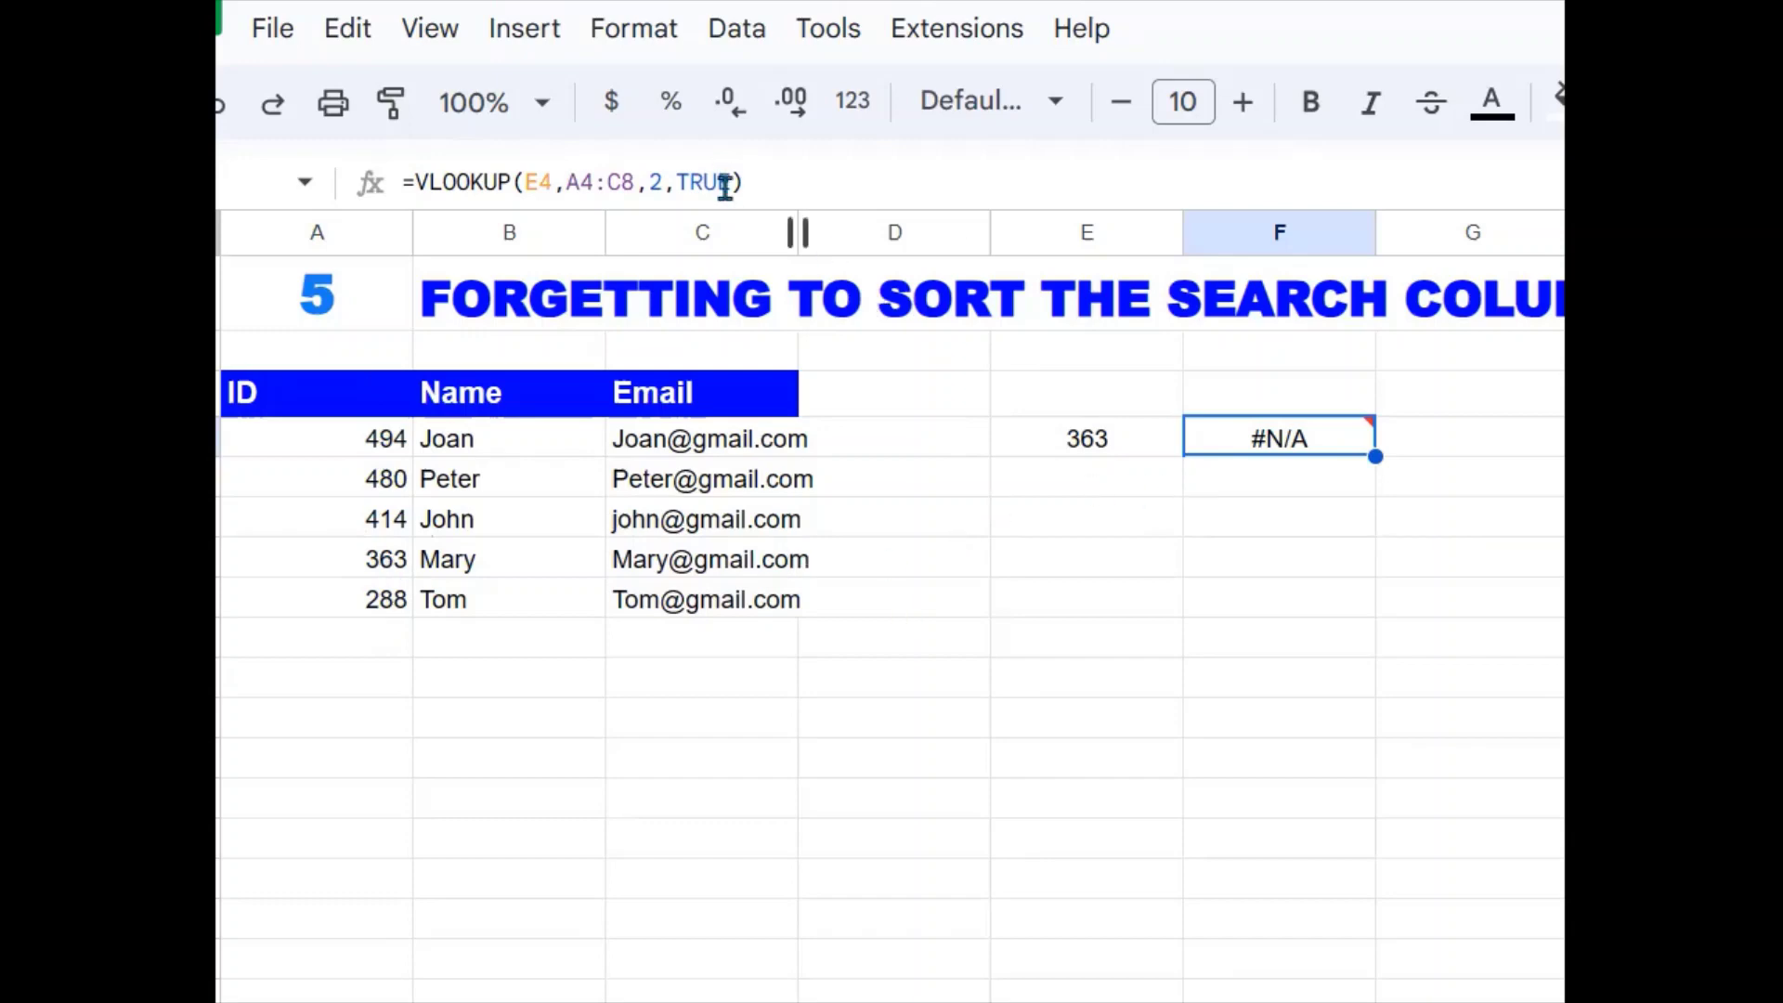
pyautogui.click(728, 183)
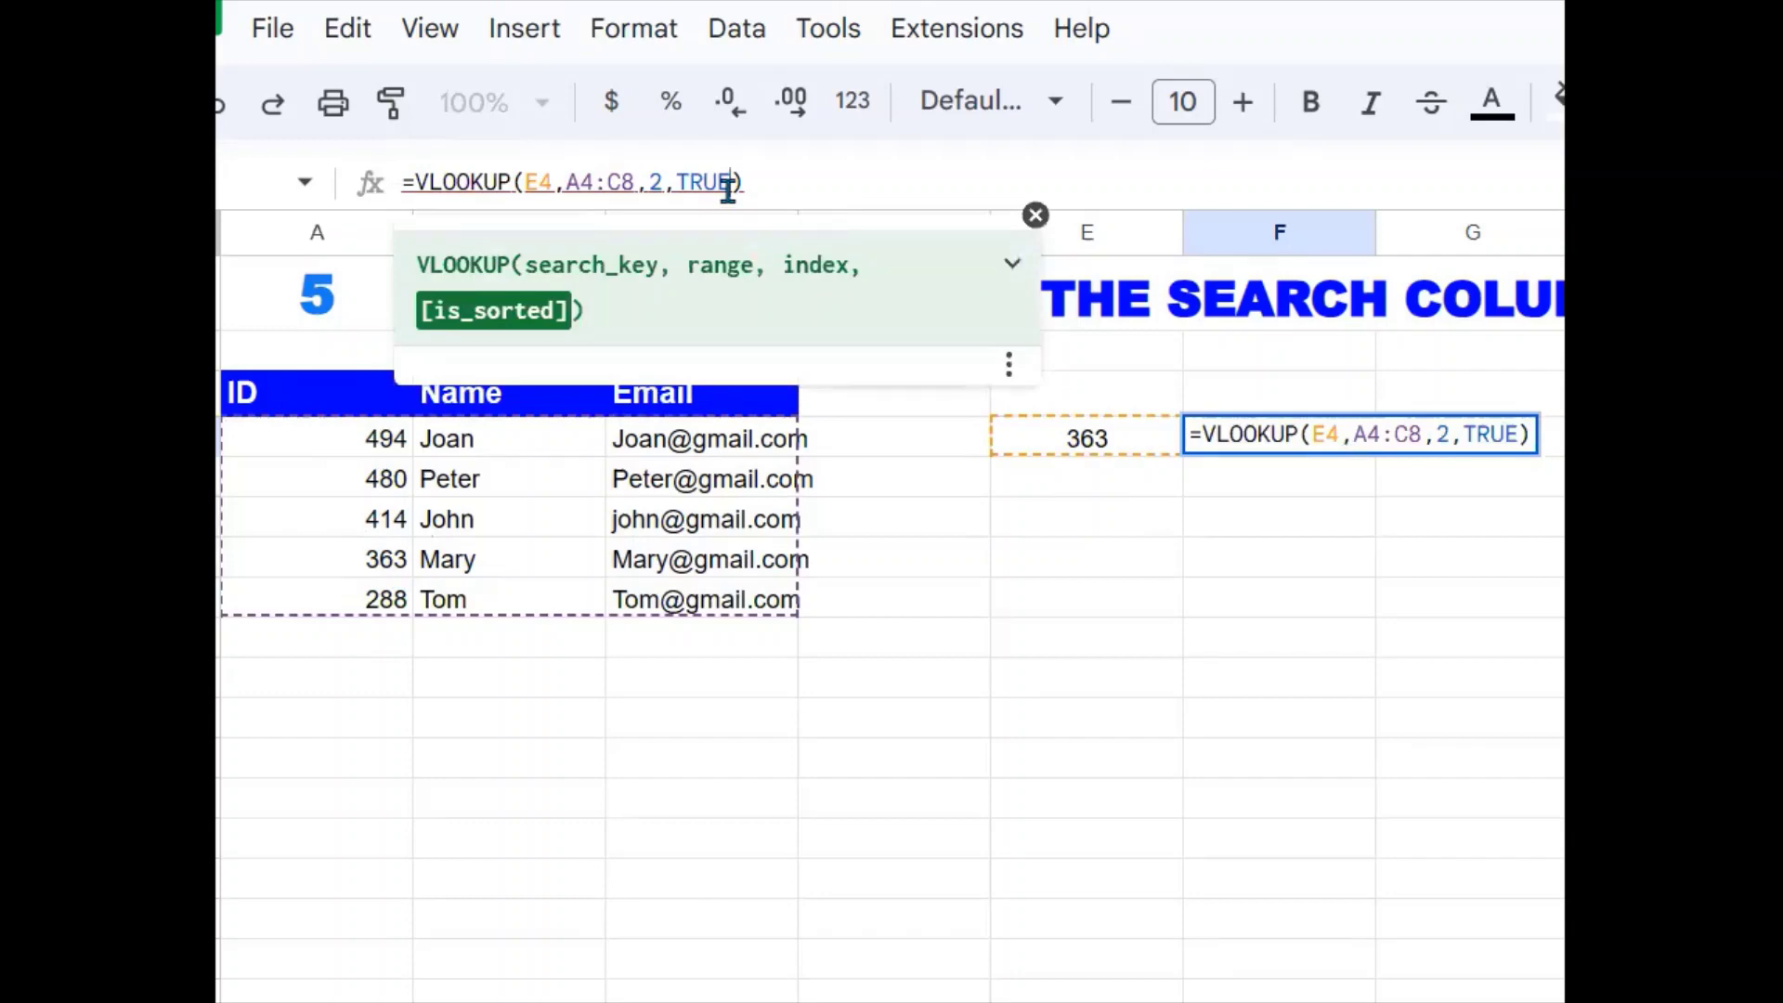
pyautogui.press('BackSpace')
pyautogui.press('BackSpace')
pyautogui.press('BackSpace')
pyautogui.press('BackSpace')
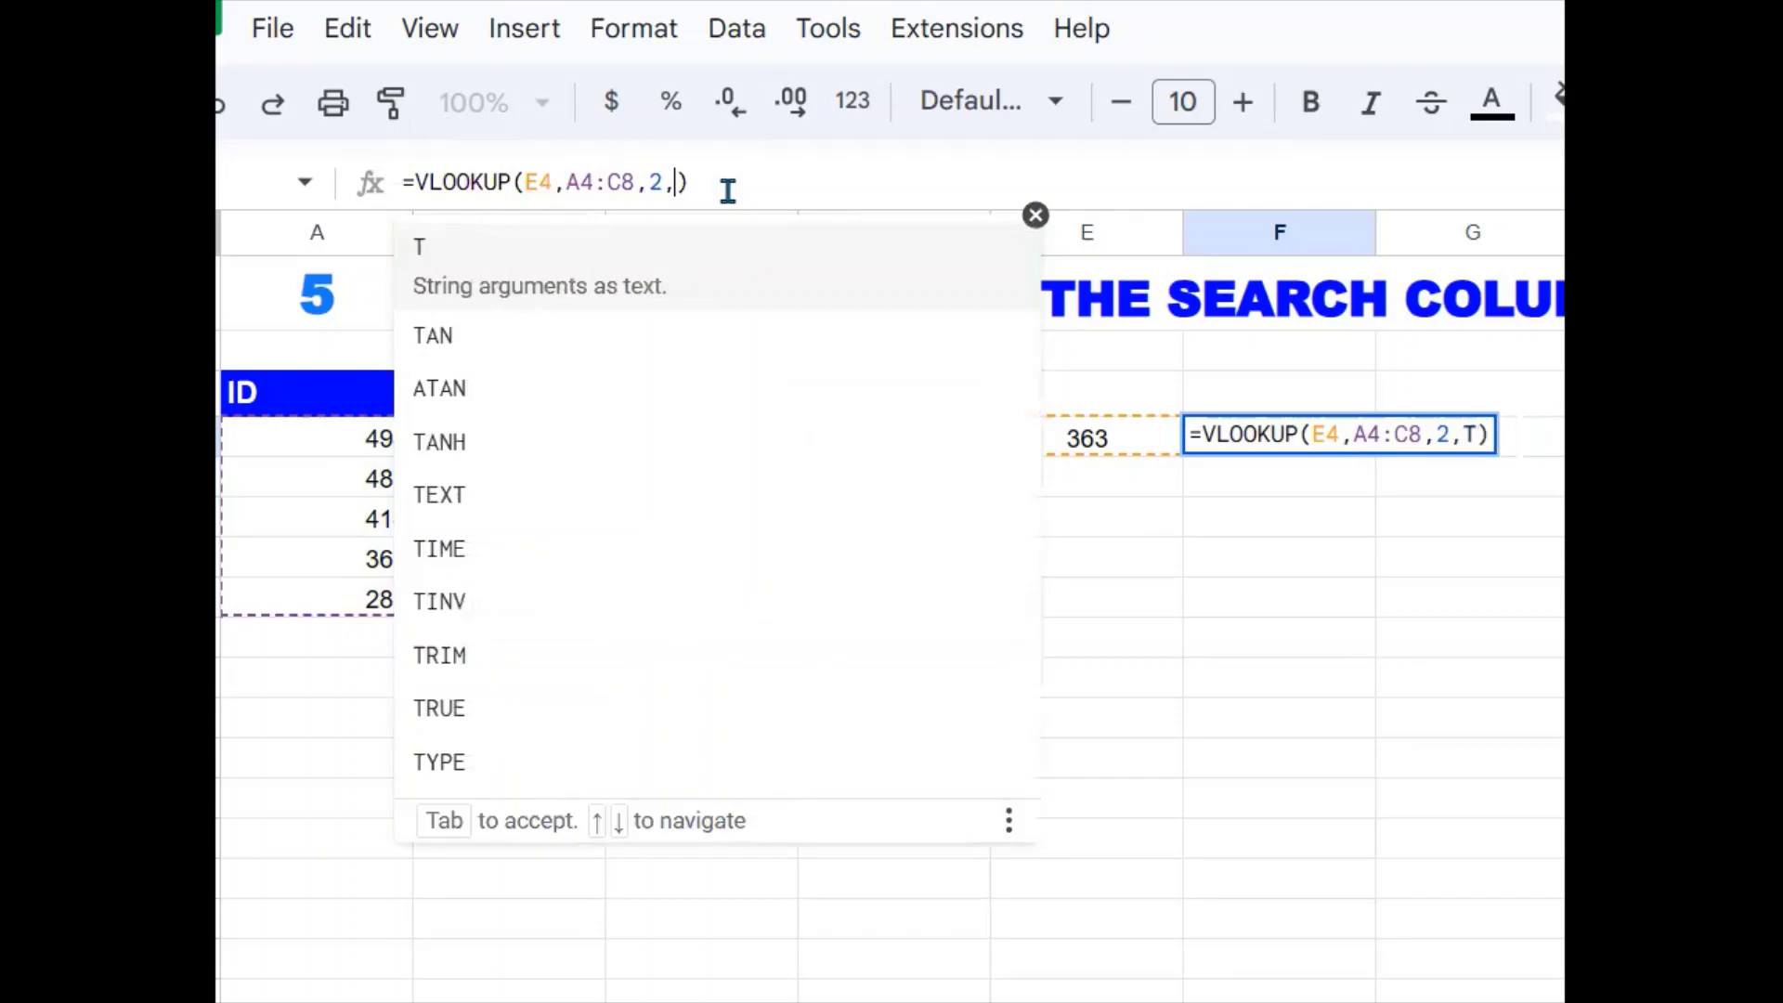
pyautogui.write('FALSE')
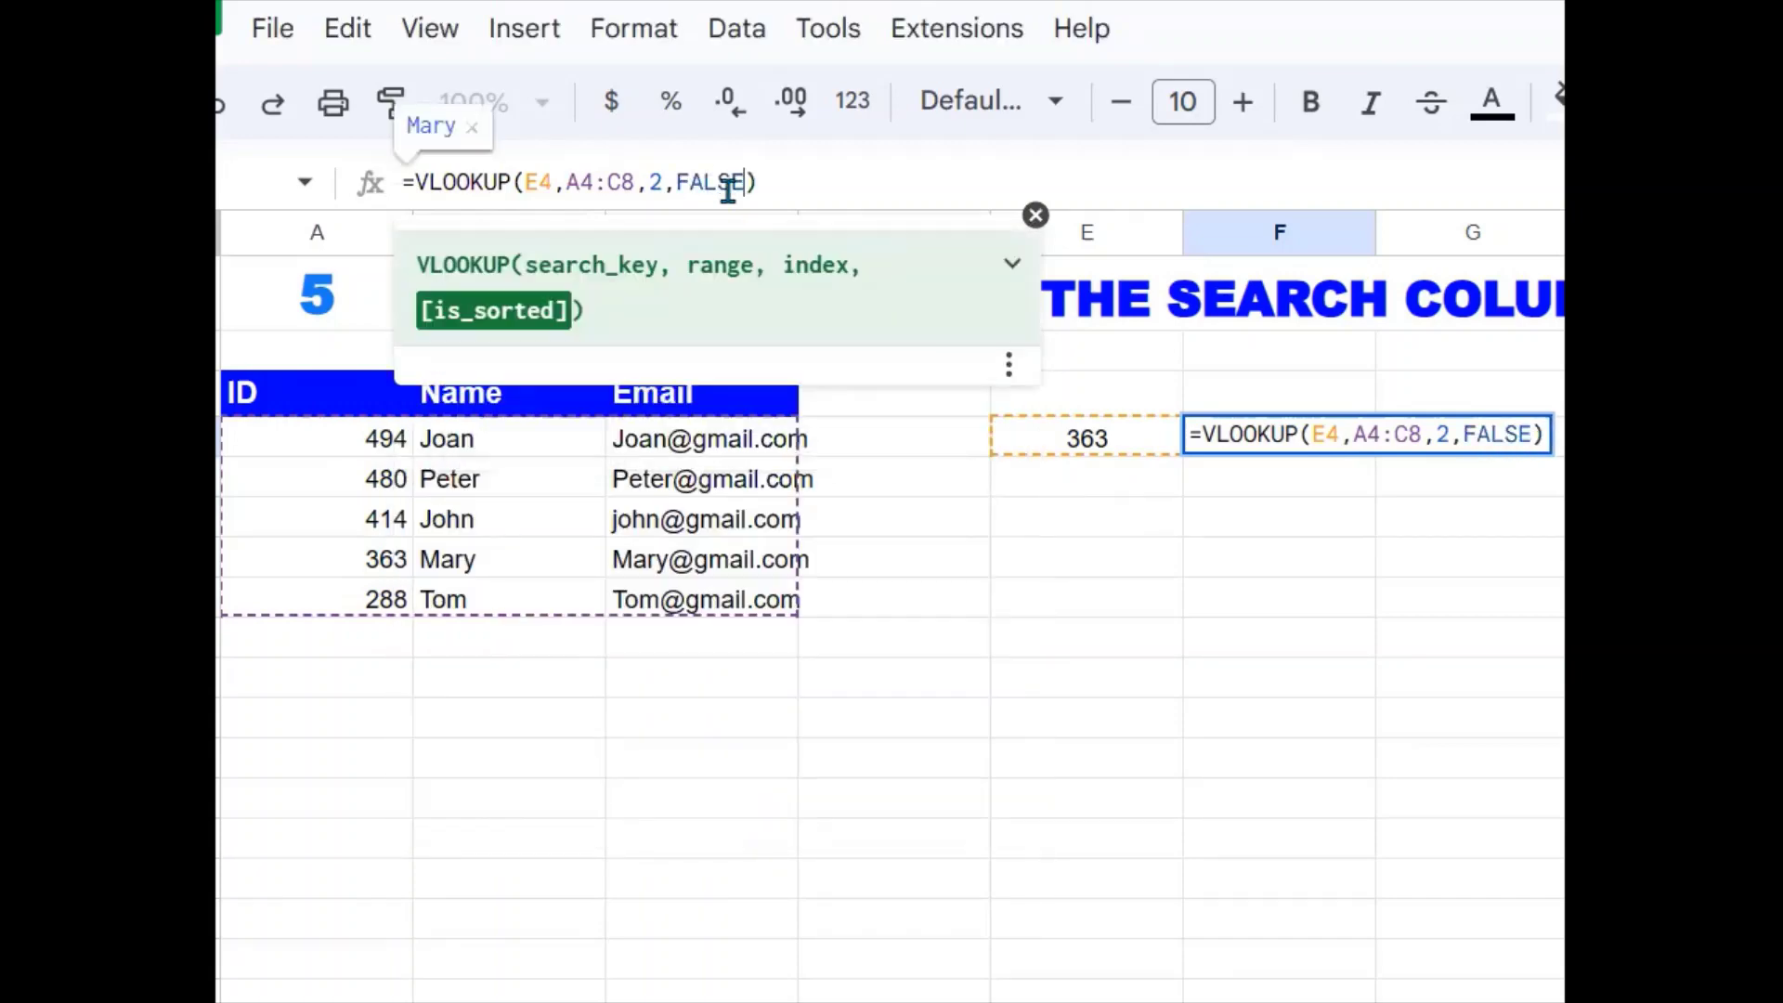
pyautogui.press('Return')
pyautogui.click(1295, 440)
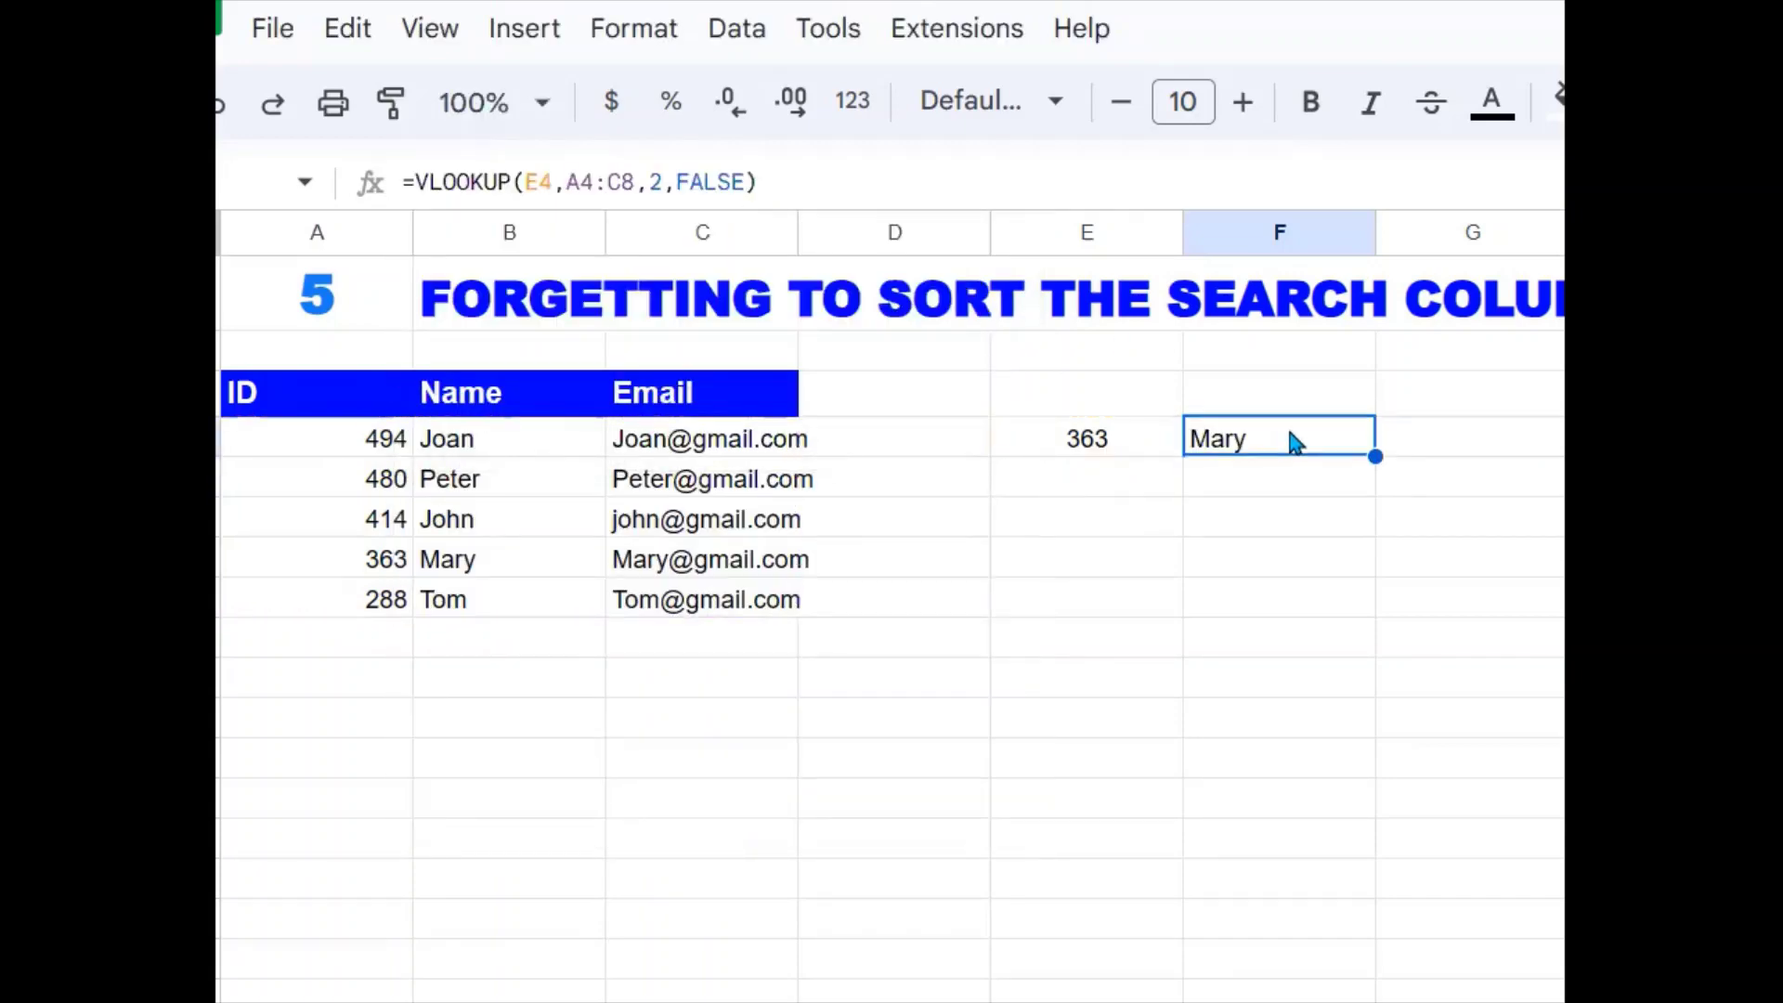
# Set the is_sorted argument of the F4 VLOOKUP back to TRUE.
pyautogui.click(747, 183)
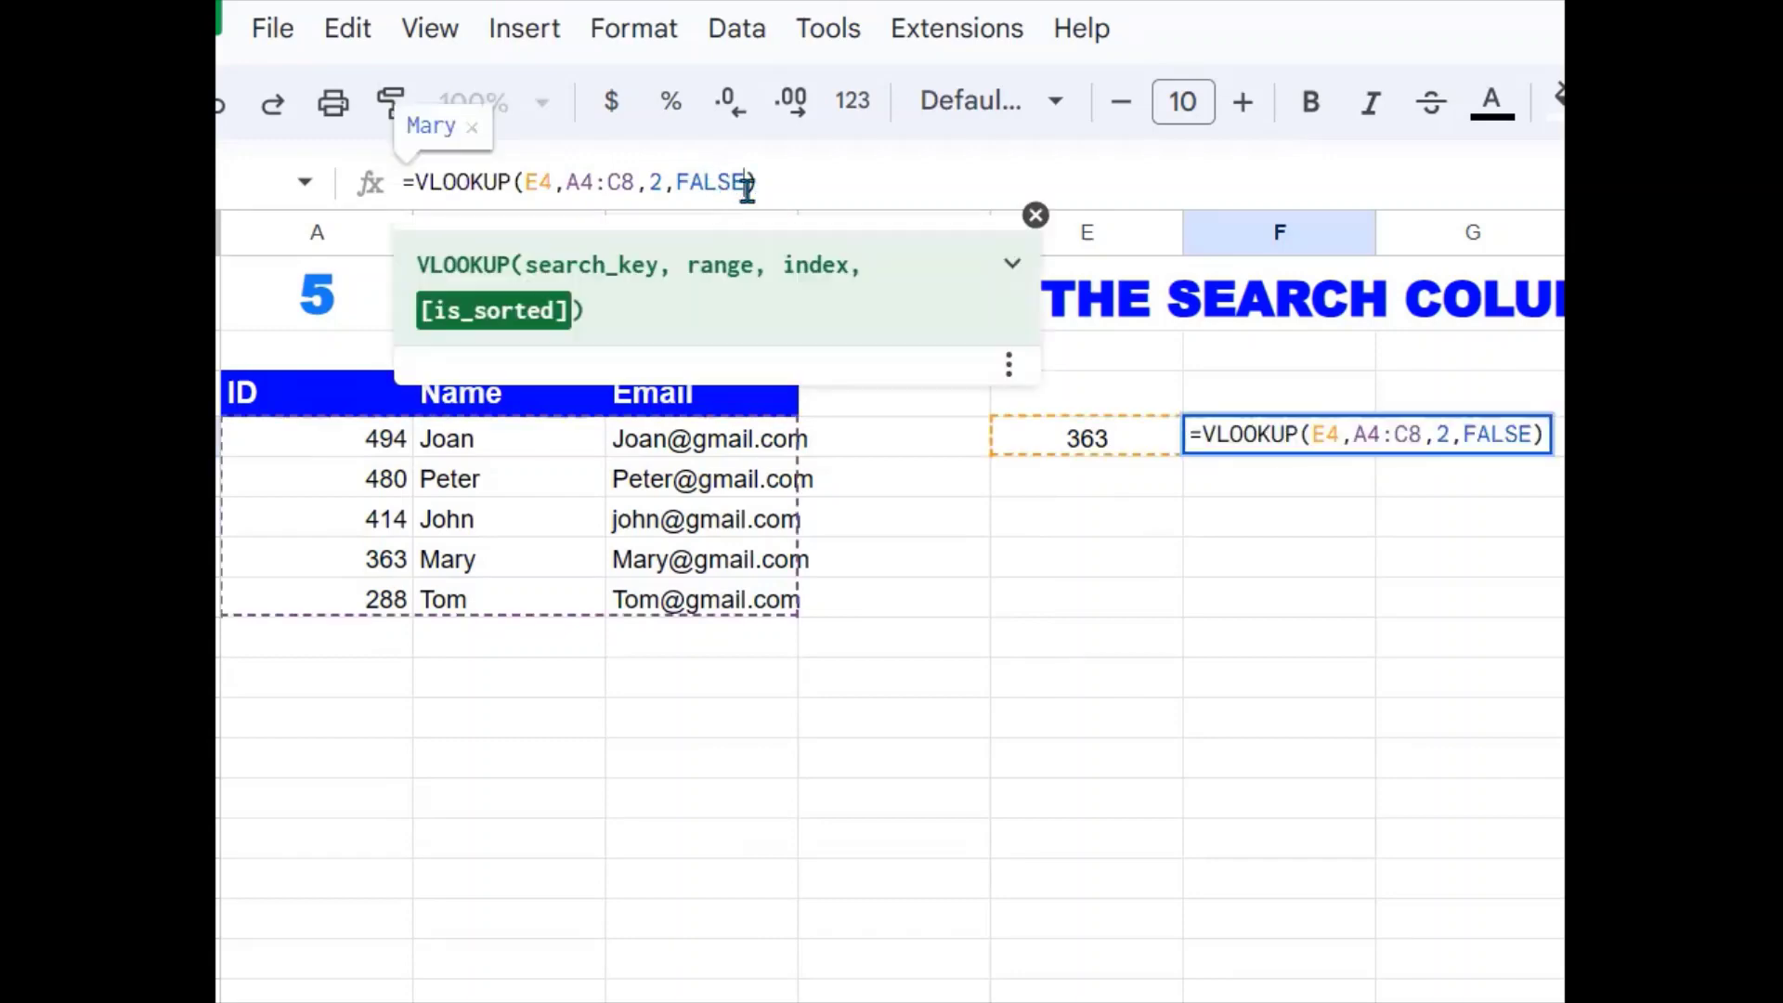
pyautogui.press('BackSpace')
pyautogui.press('BackSpace')
pyautogui.press('BackSpace')
pyautogui.press('BackSpace')
pyautogui.press('BackSpace')
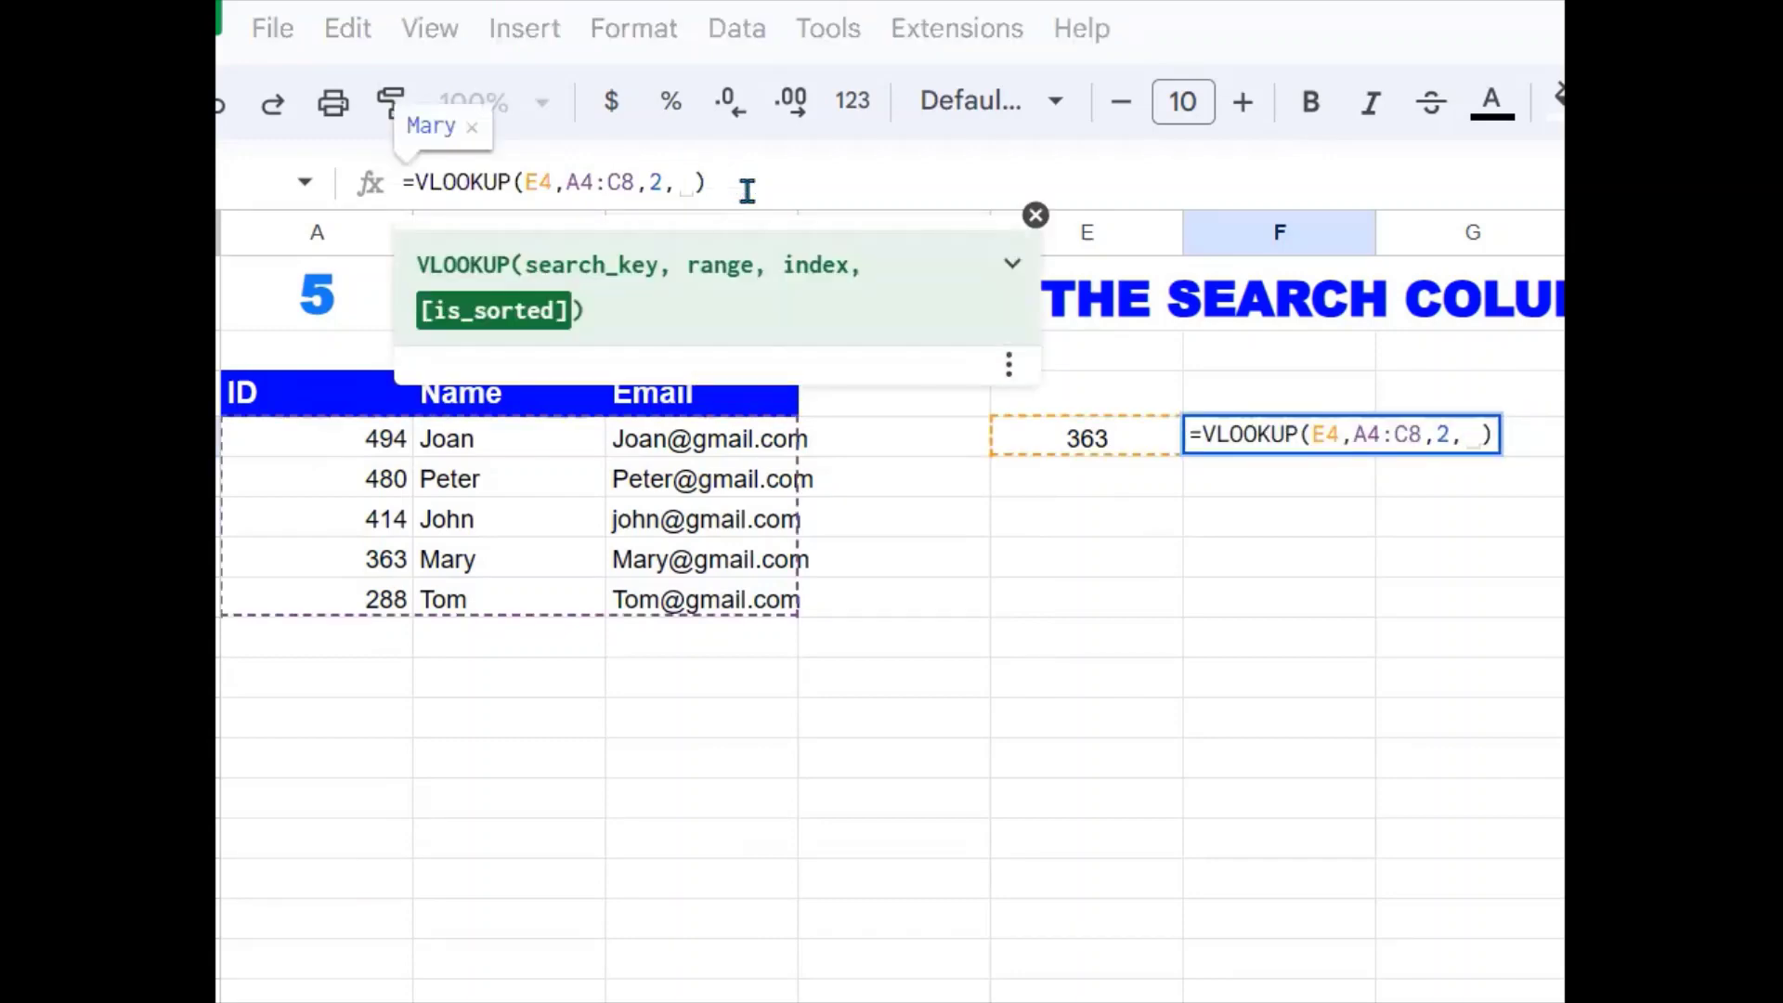
pyautogui.write('TRUE')
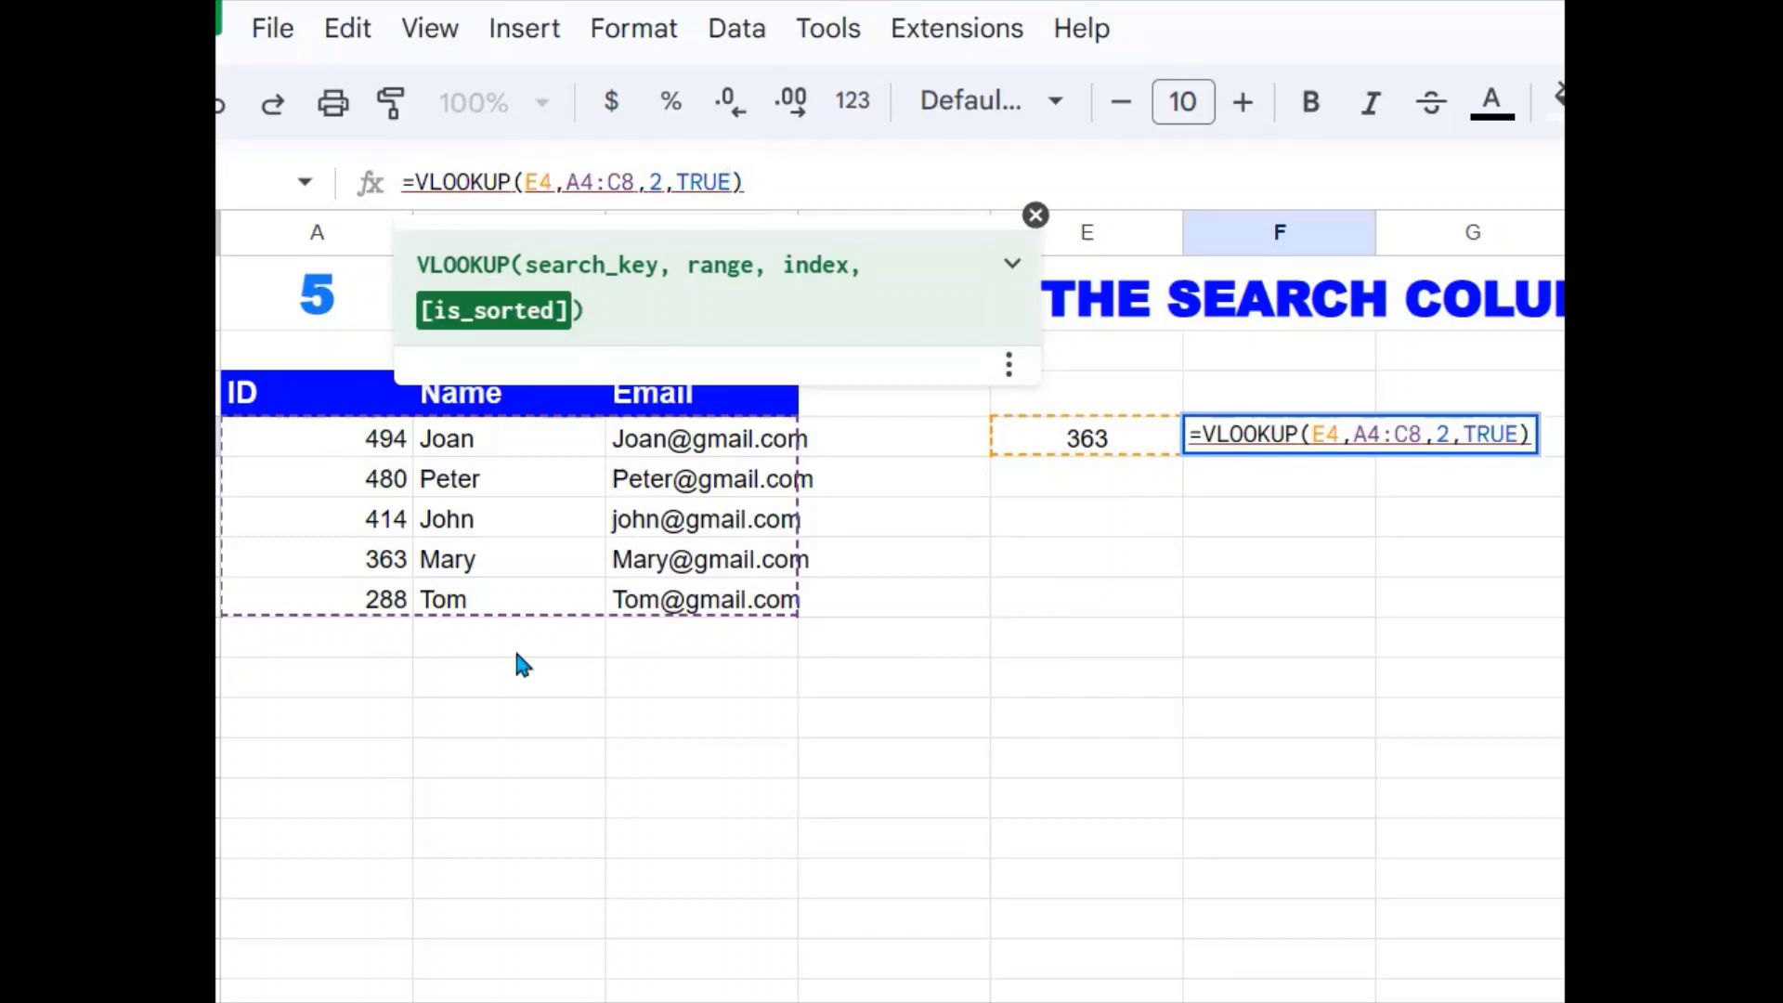
pyautogui.click(517, 653)
pyautogui.click(926, 652)
# Sort the data range A4:C8 by the ID column in ascending order.
pyautogui.moveTo(361, 453); pyautogui.dragTo(740, 602)
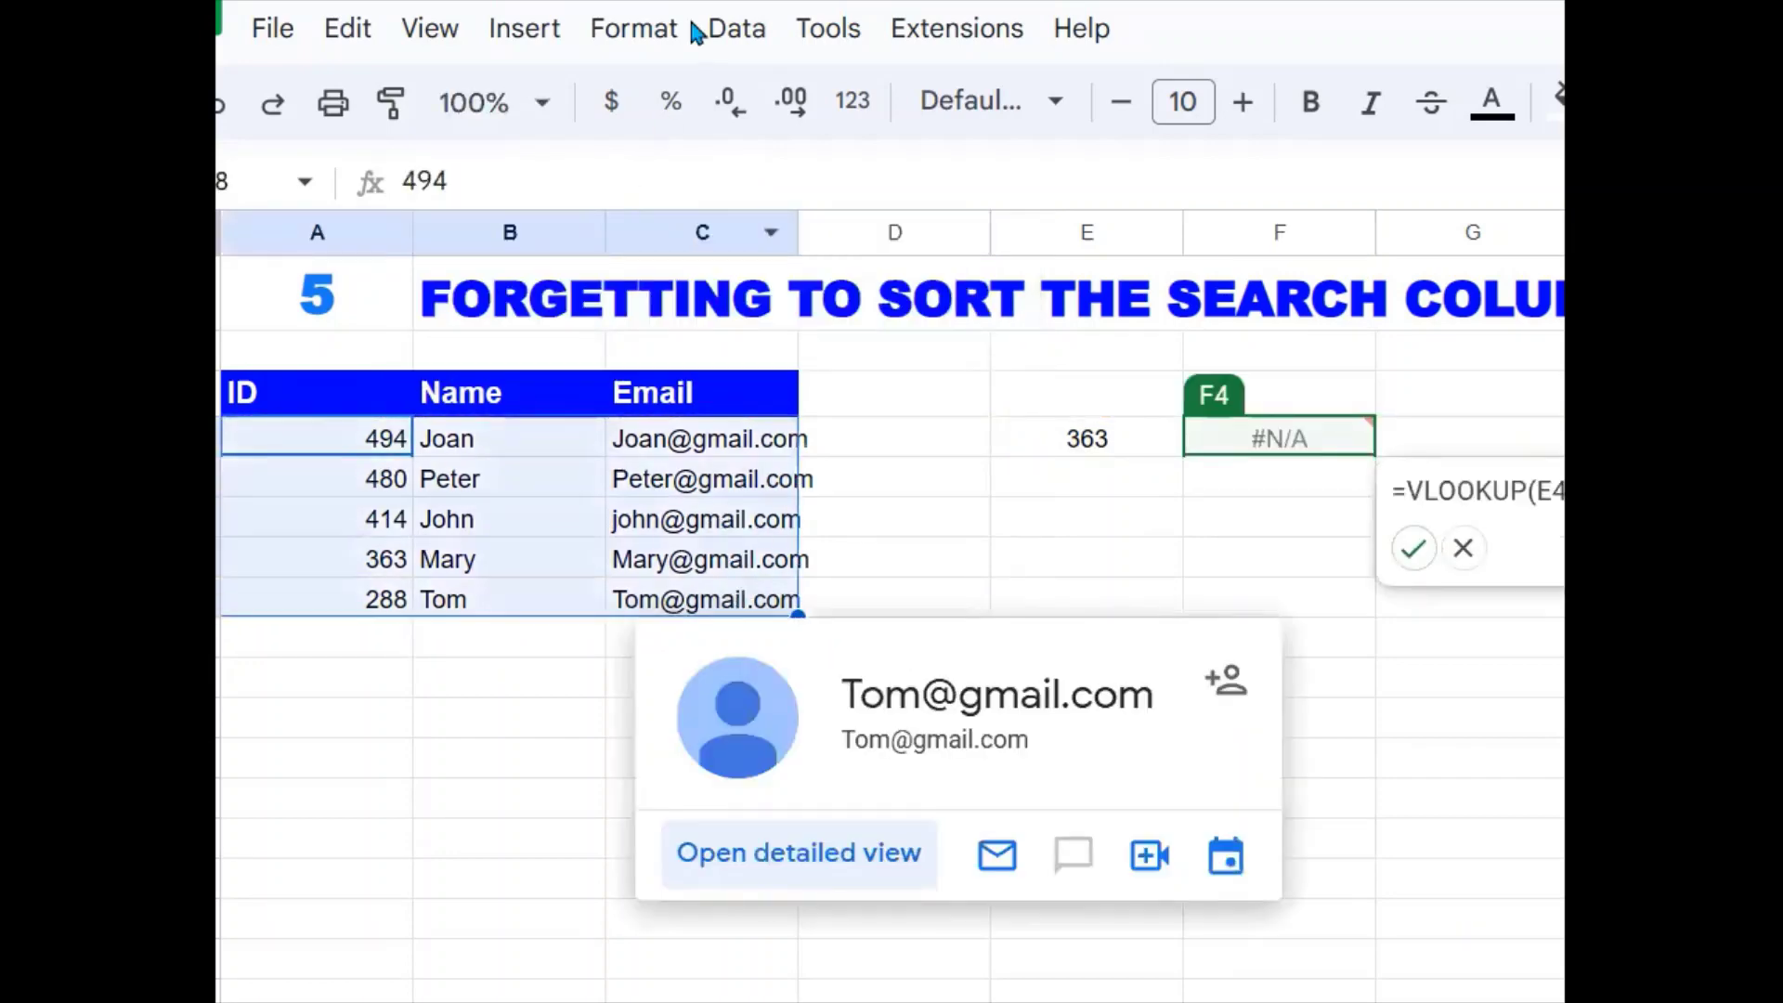
pyautogui.click(743, 36)
pyautogui.moveTo(823, 163)
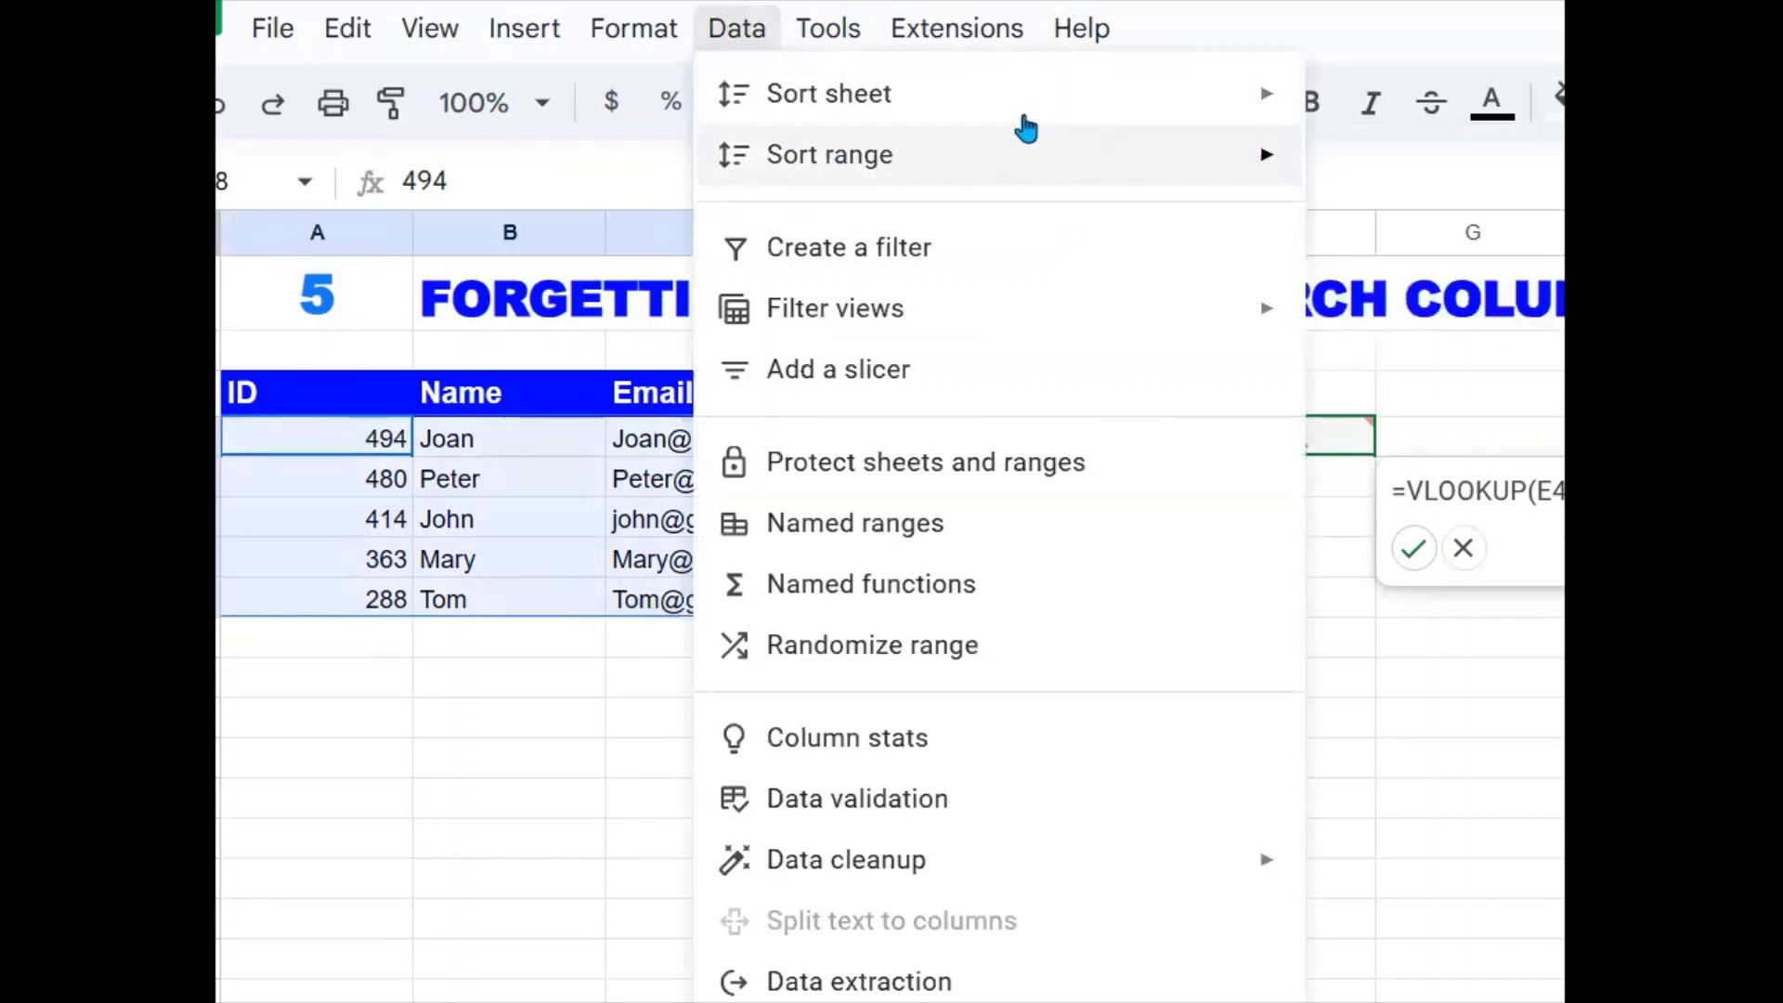
pyautogui.moveTo(995, 167)
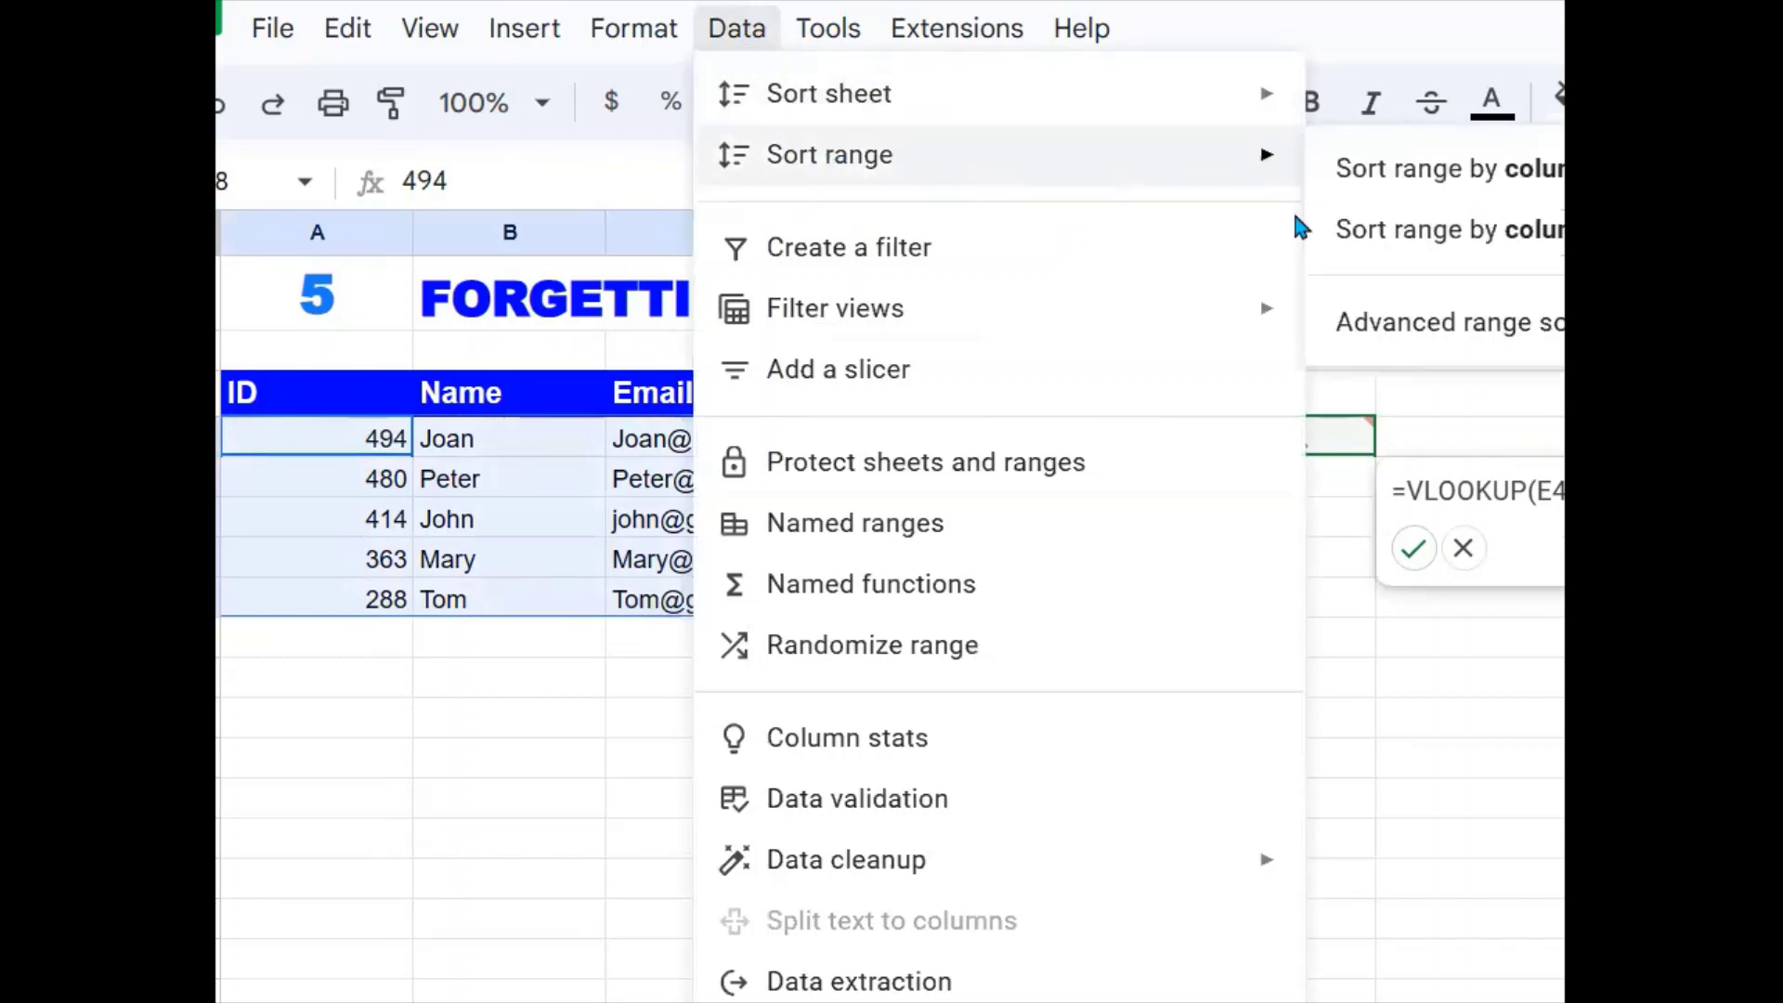
pyautogui.click(1525, 190)
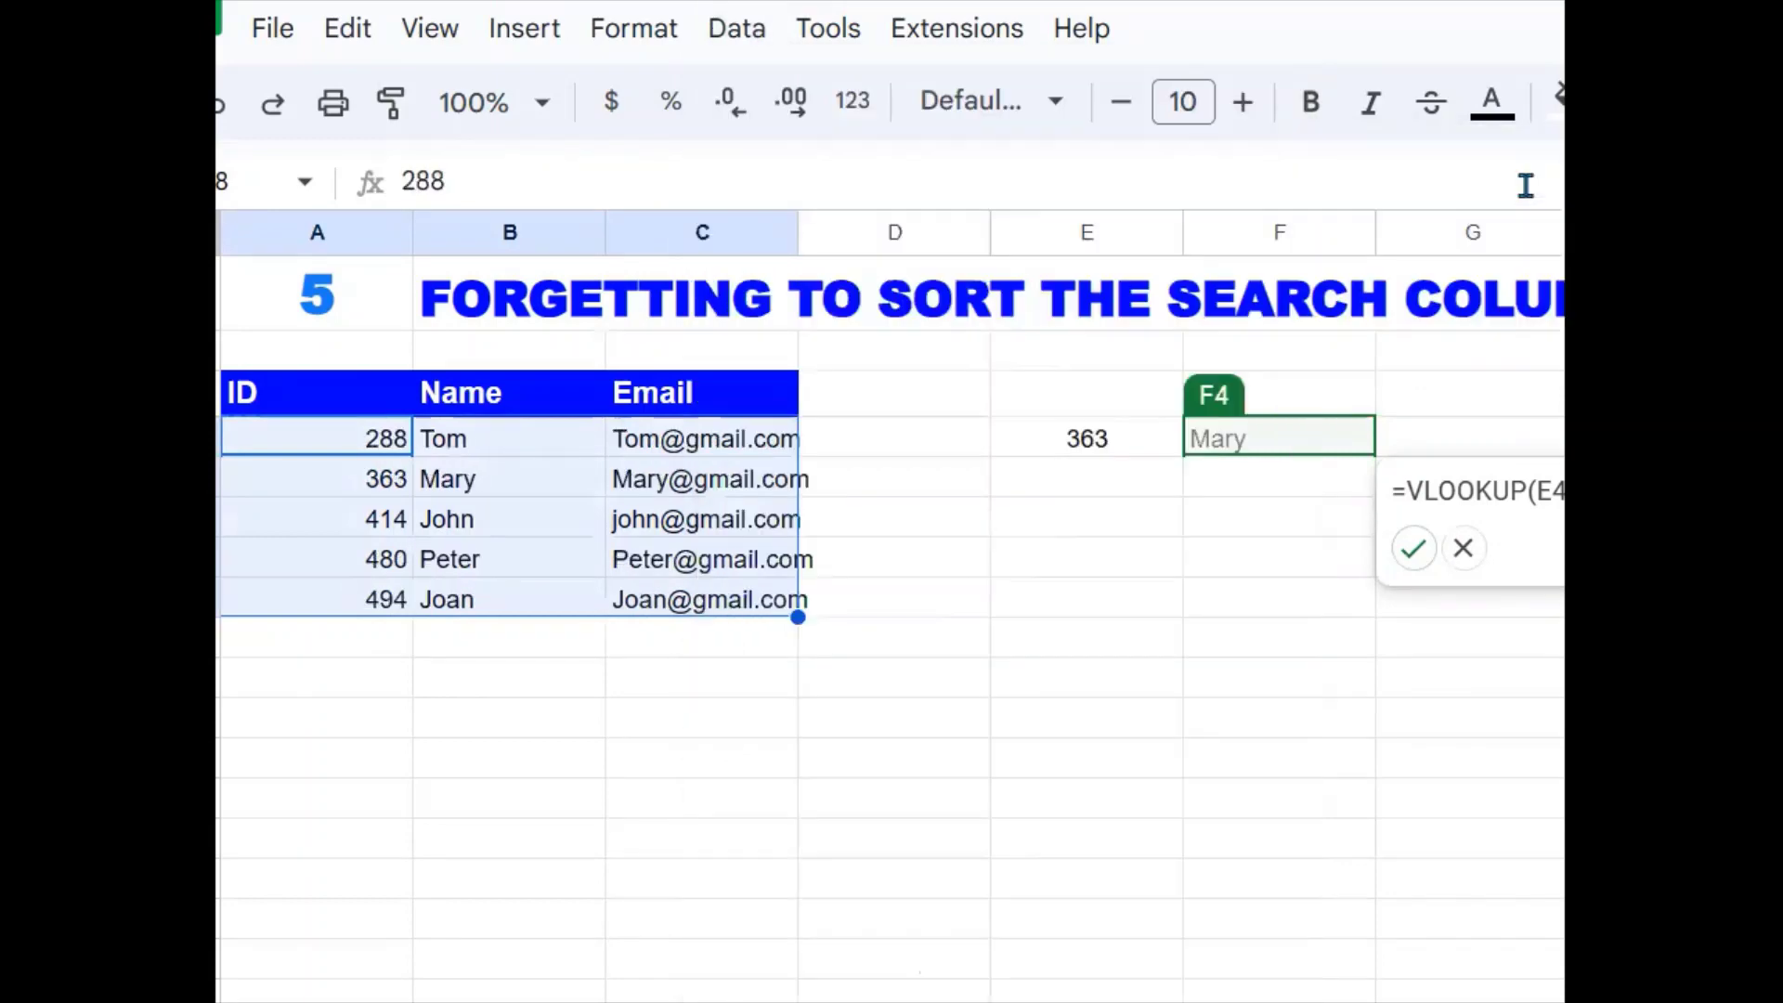
# Check the F4 VLOOKUP formula and its result against the sorted table A4:C8.
pyautogui.click(966, 640)
pyautogui.click(1086, 557)
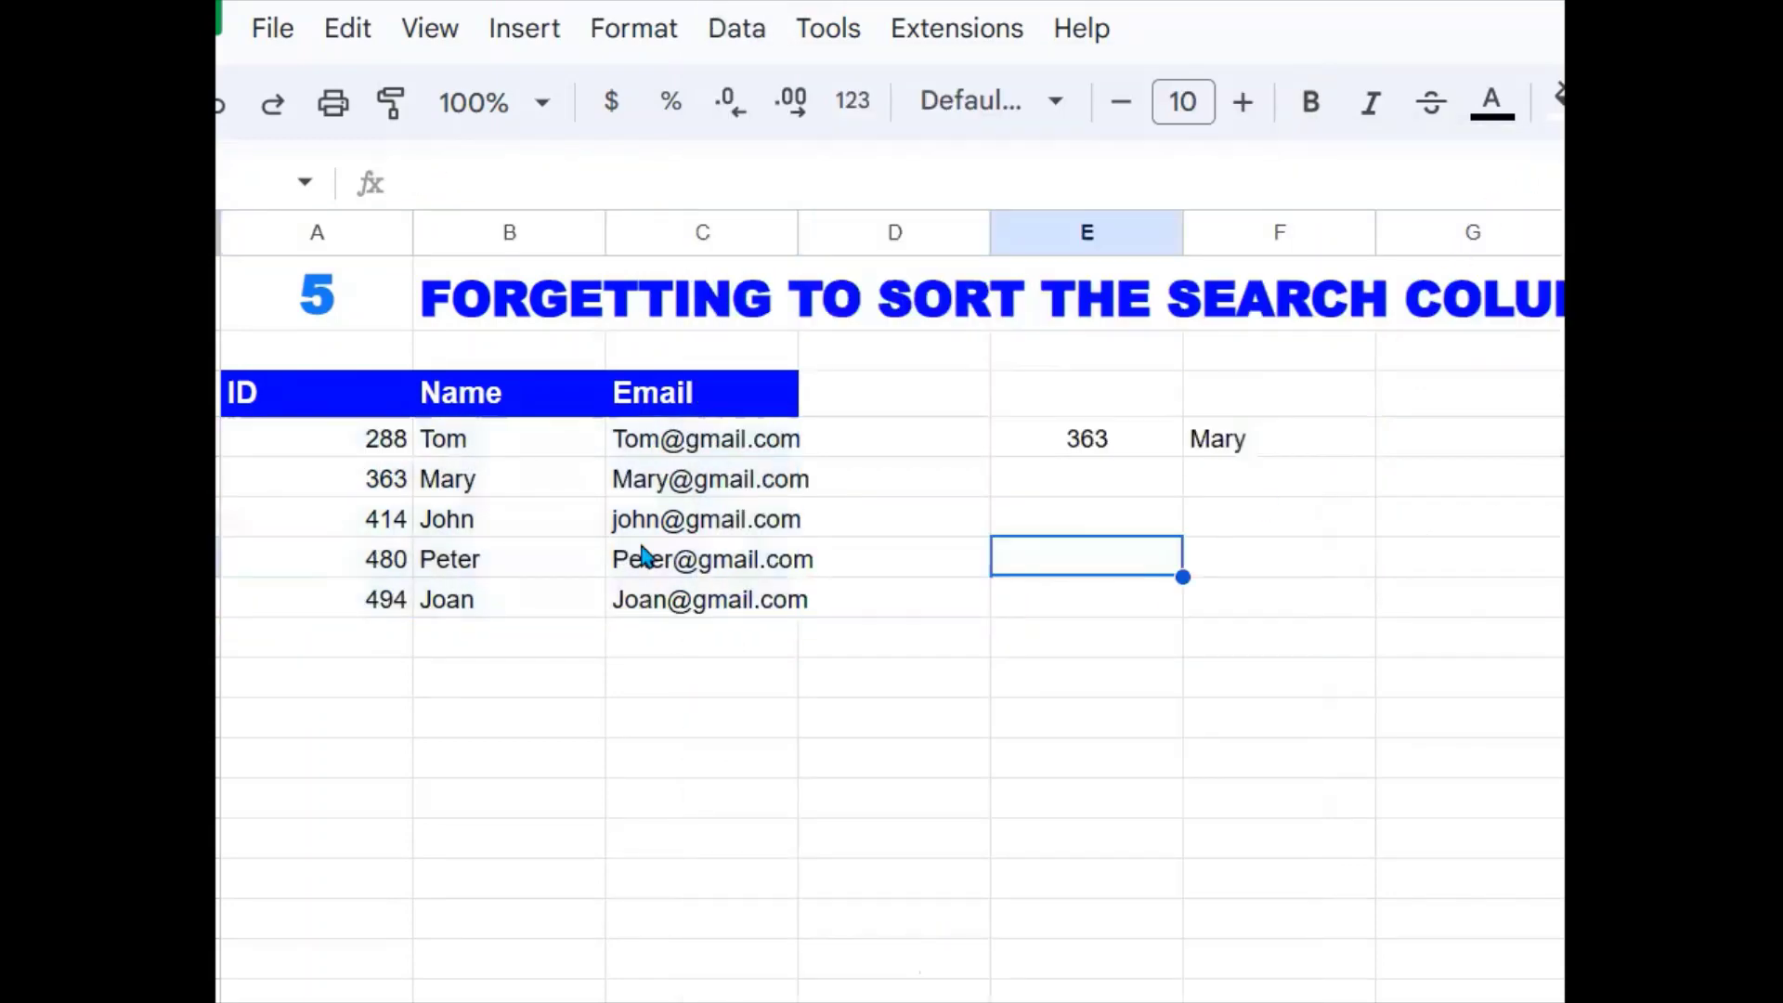
pyautogui.click(1279, 450)
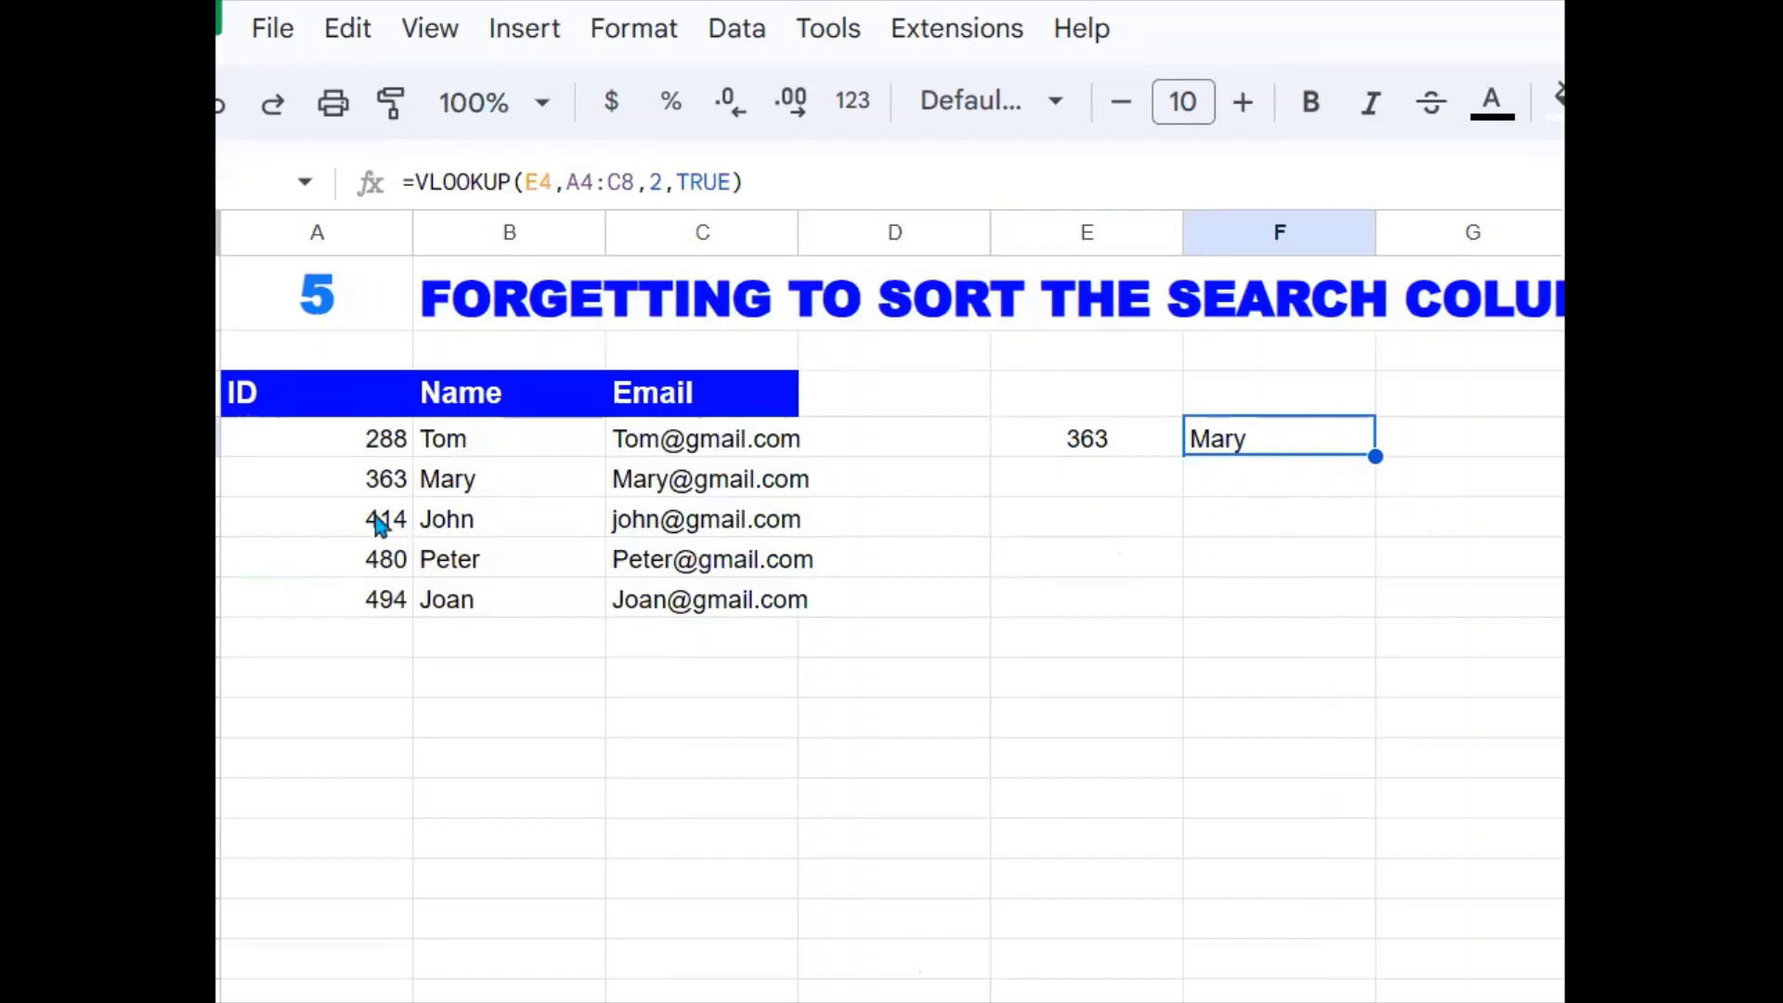
pyautogui.click(383, 447)
pyautogui.moveTo(763, 570); pyautogui.dragTo(740, 616)
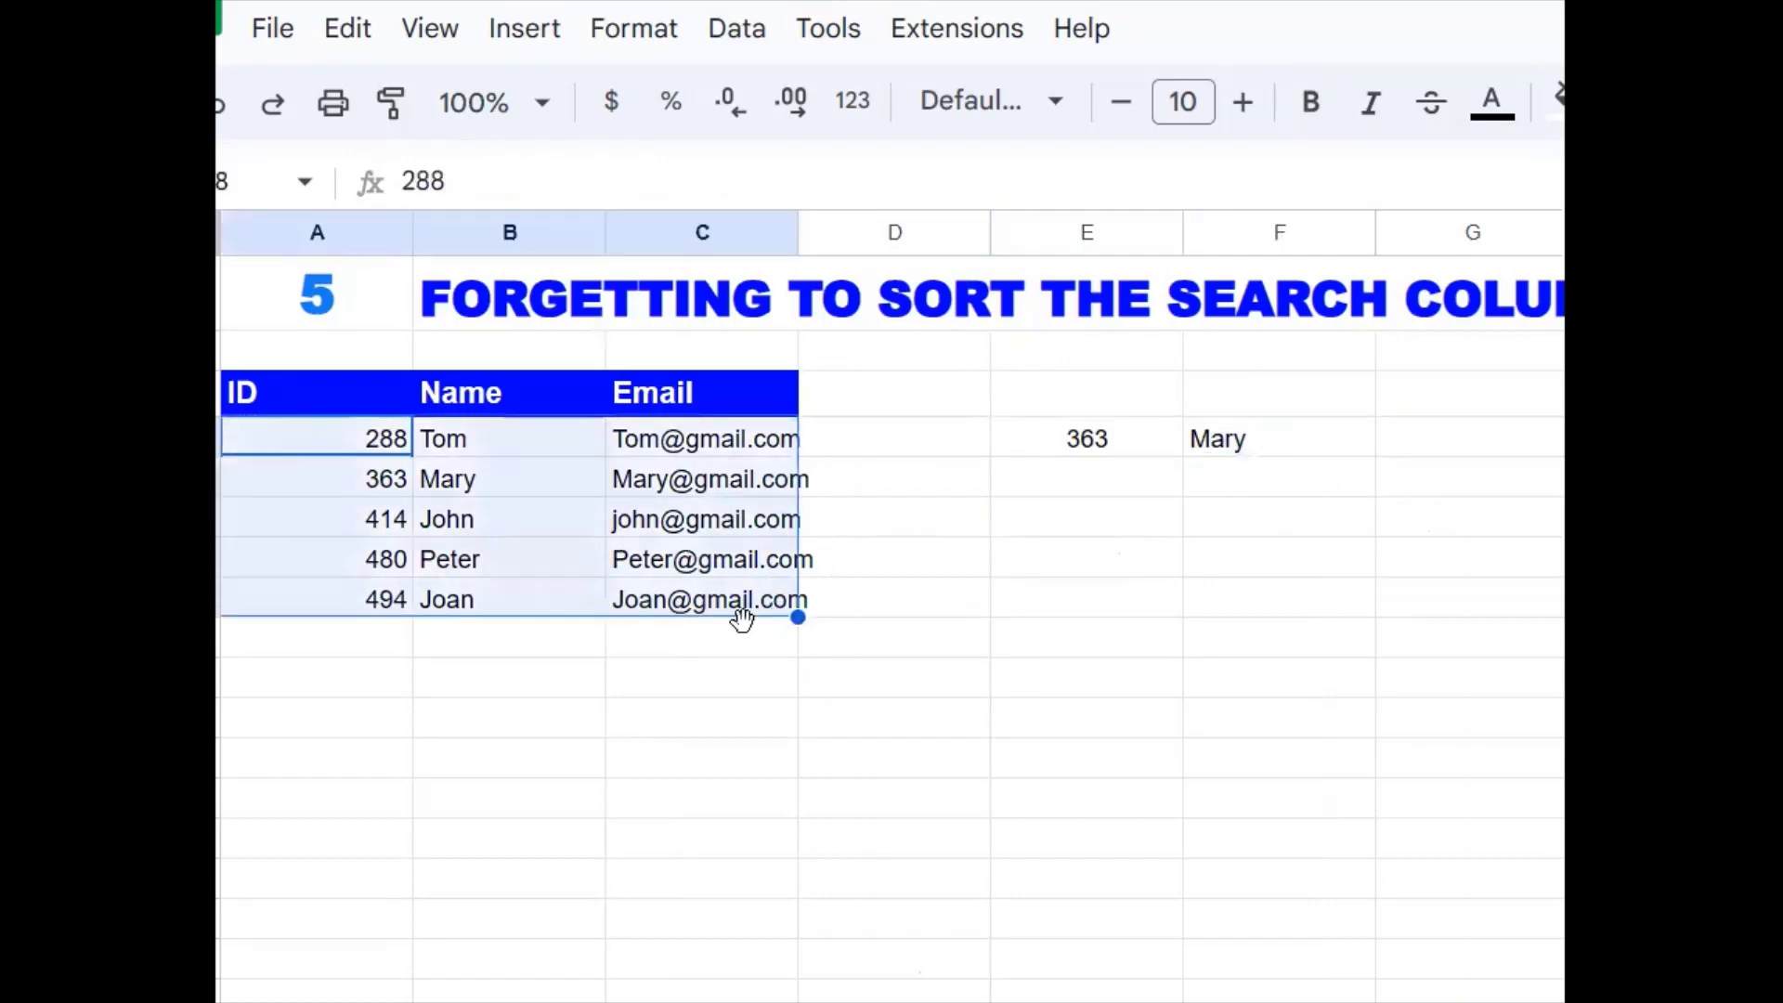
# Undo the range sort and inspect the VLOOKUP result in F4.
pyautogui.click(483, 741)
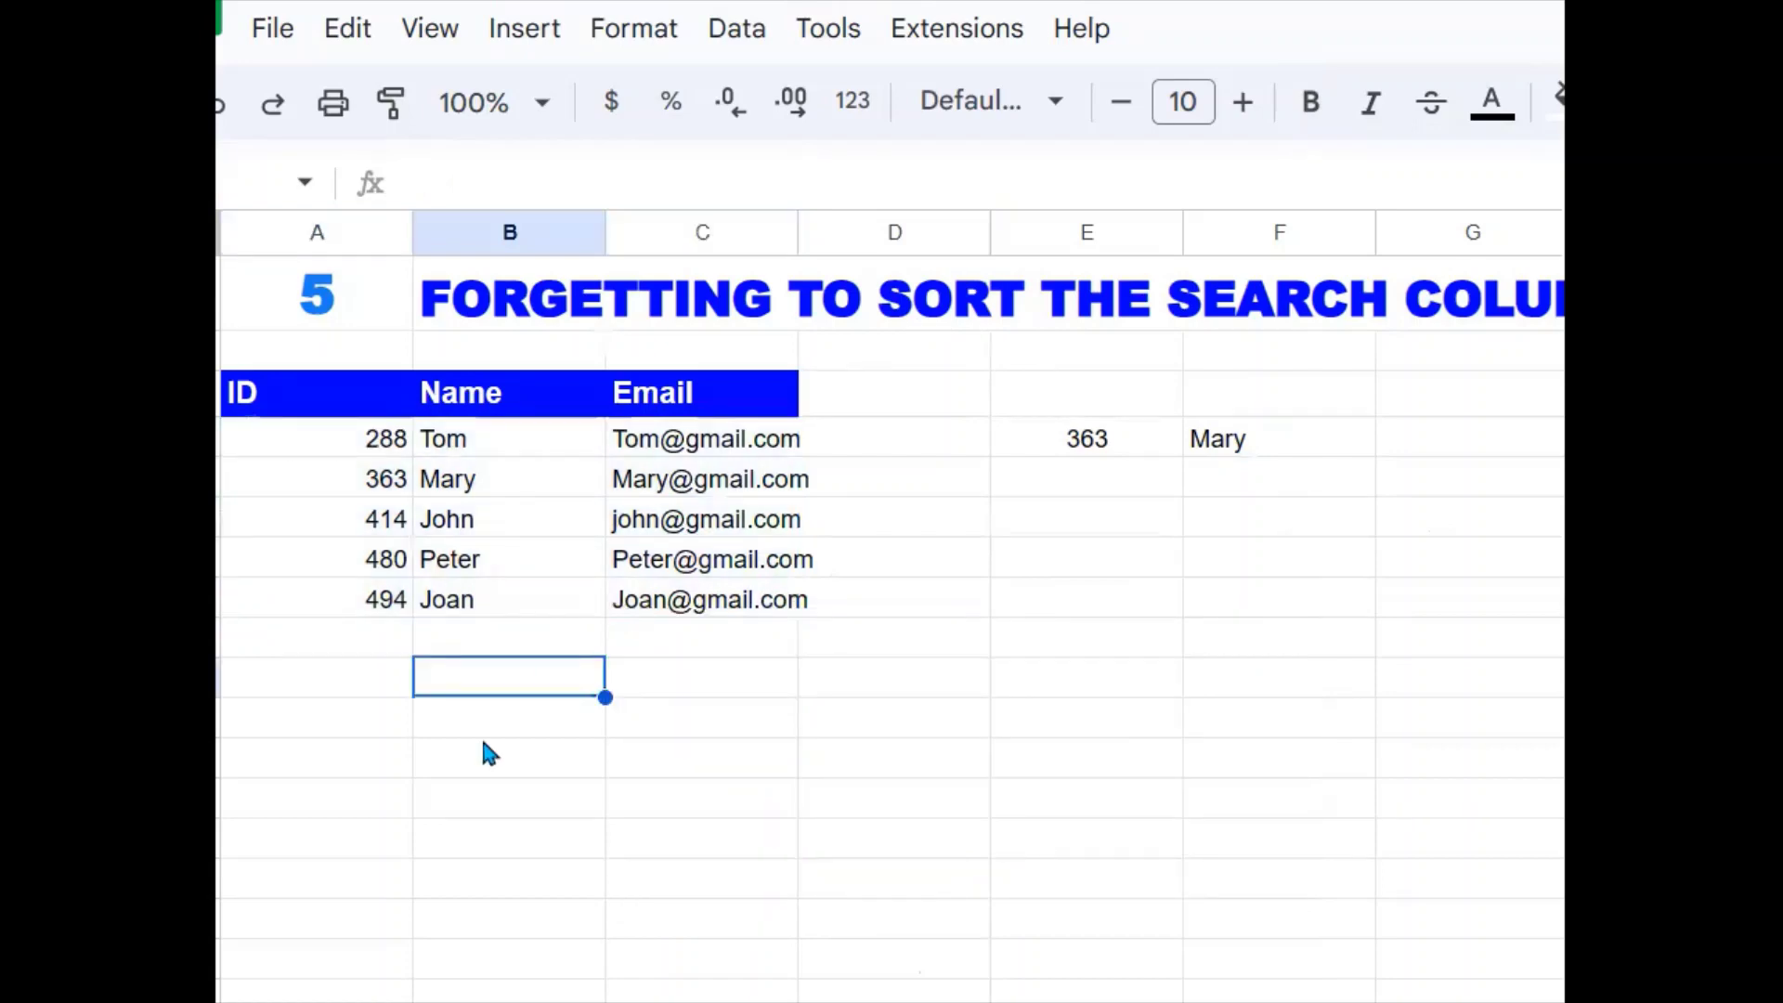
pyautogui.hotkey('ctrl', 'z')
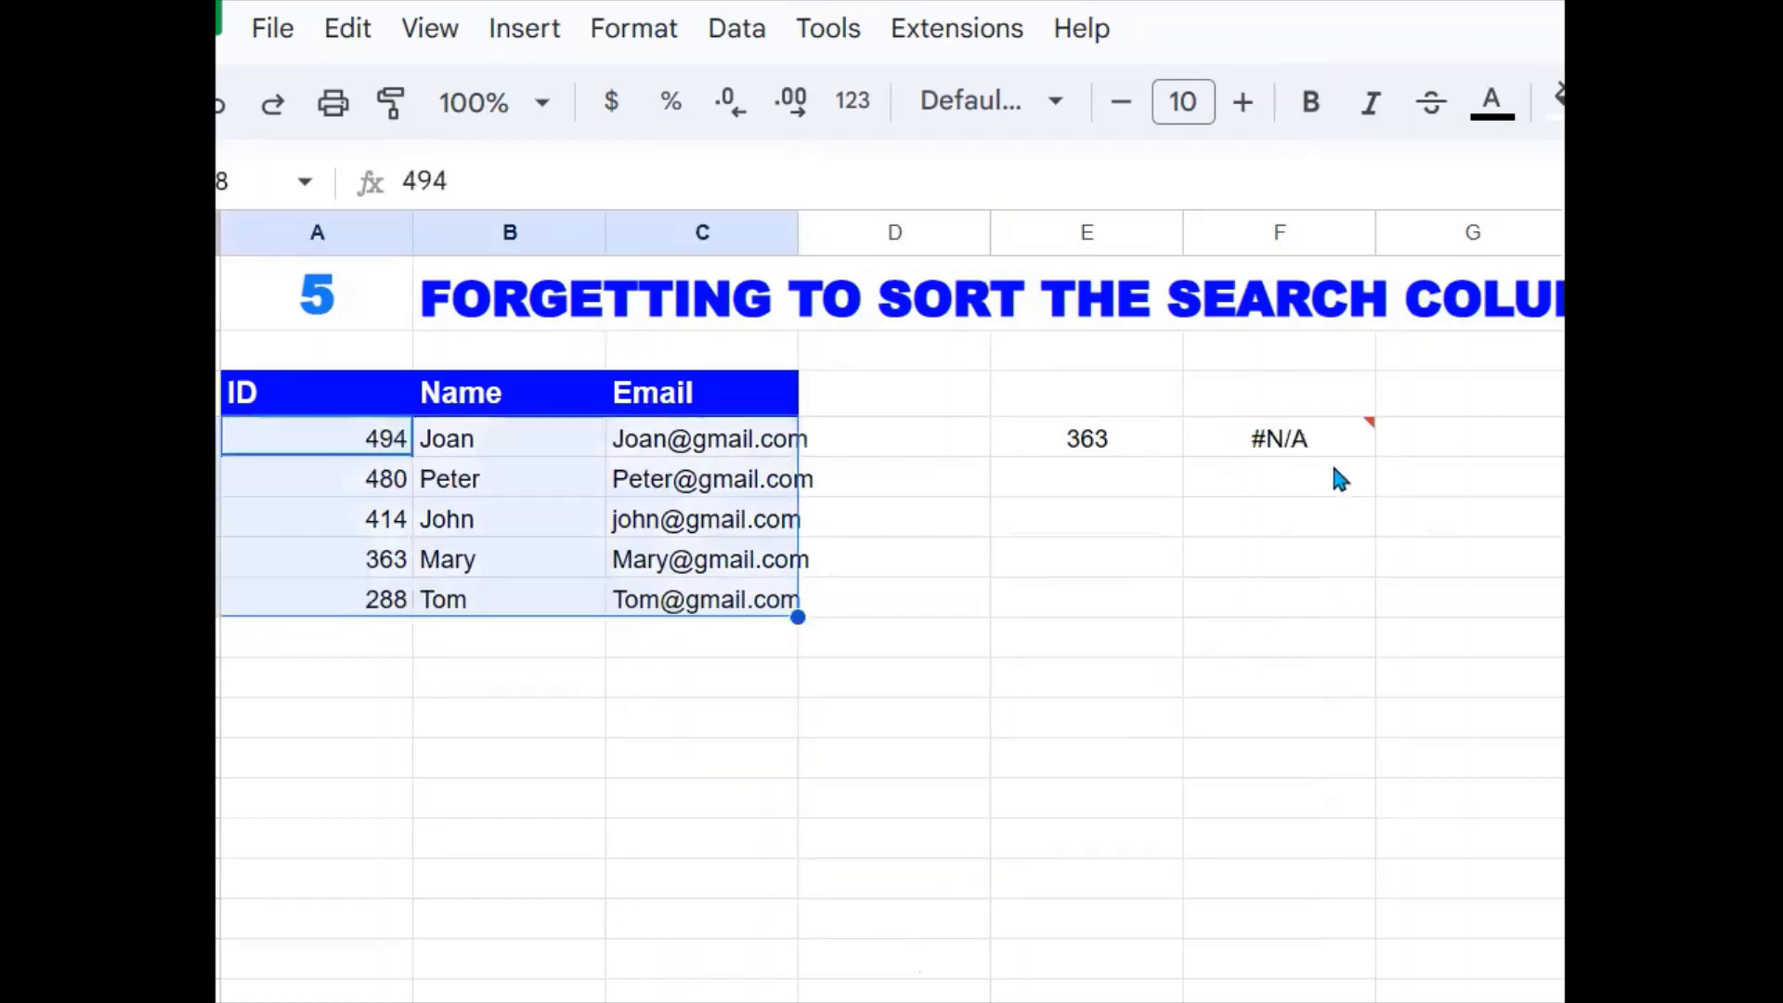
pyautogui.click(1318, 436)
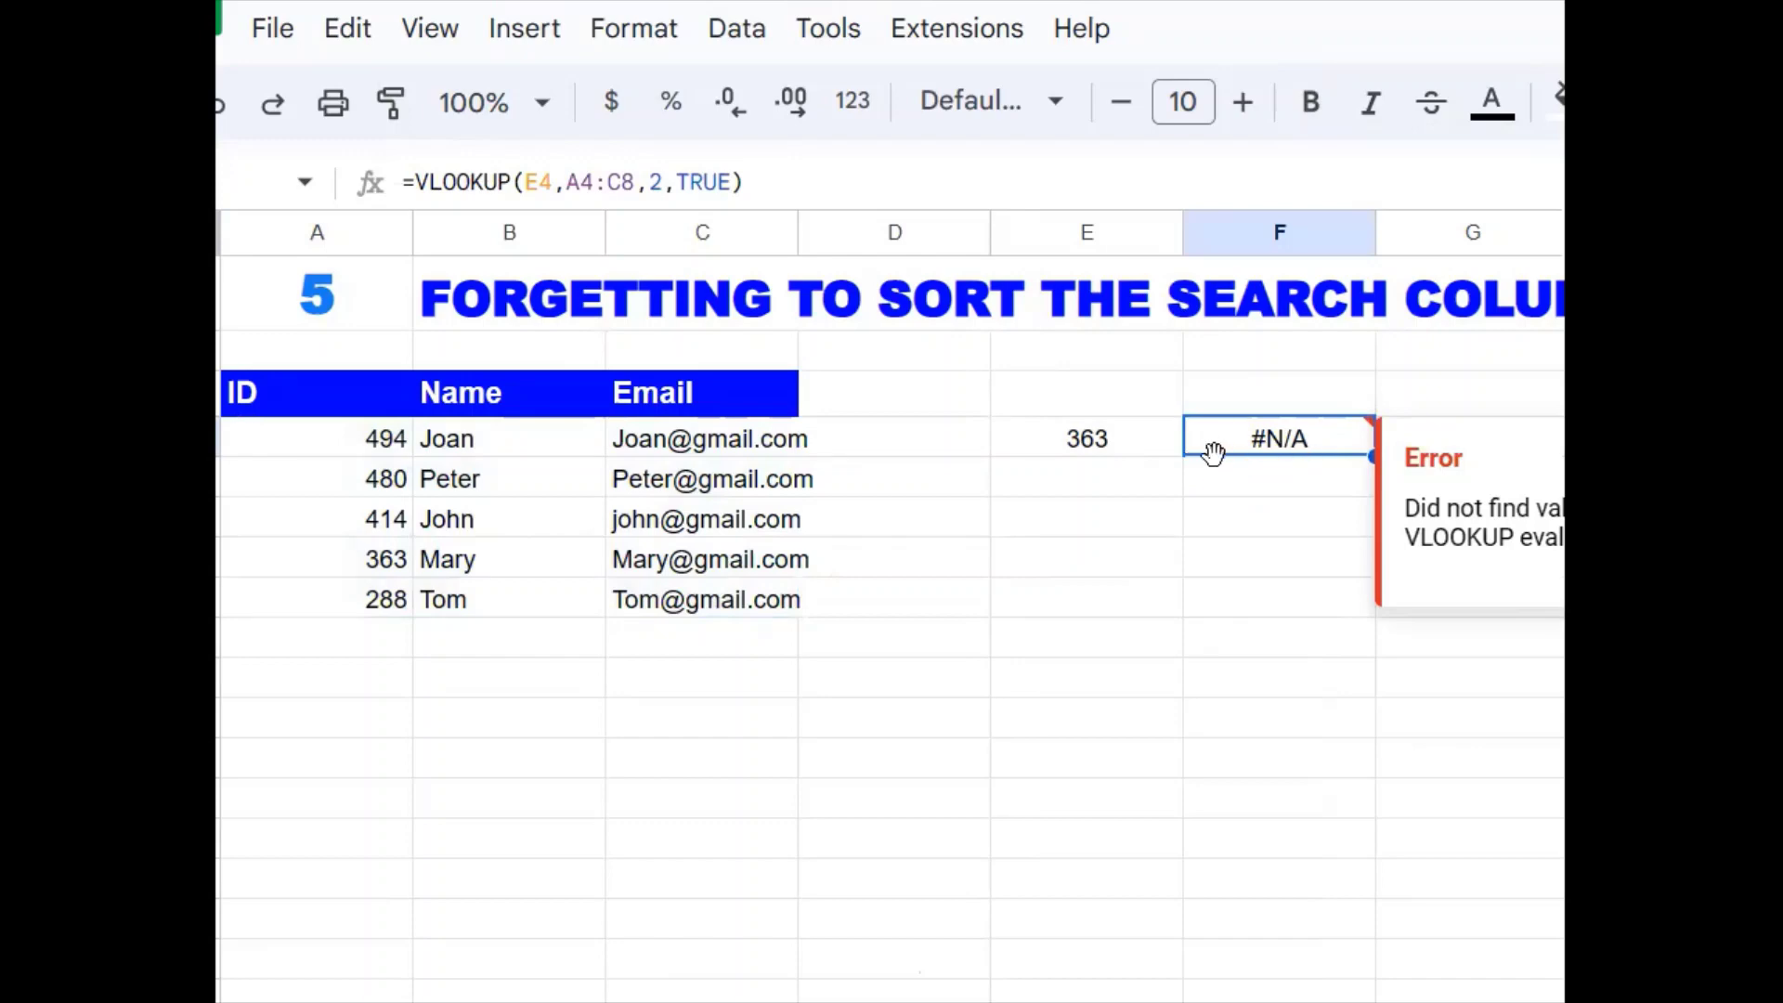
# Undo the change of the F4 VLOOKUP's is_sorted argument to TRUE and open the Missing Absolute References sheet.
pyautogui.hotkey('ctrl', 'z')
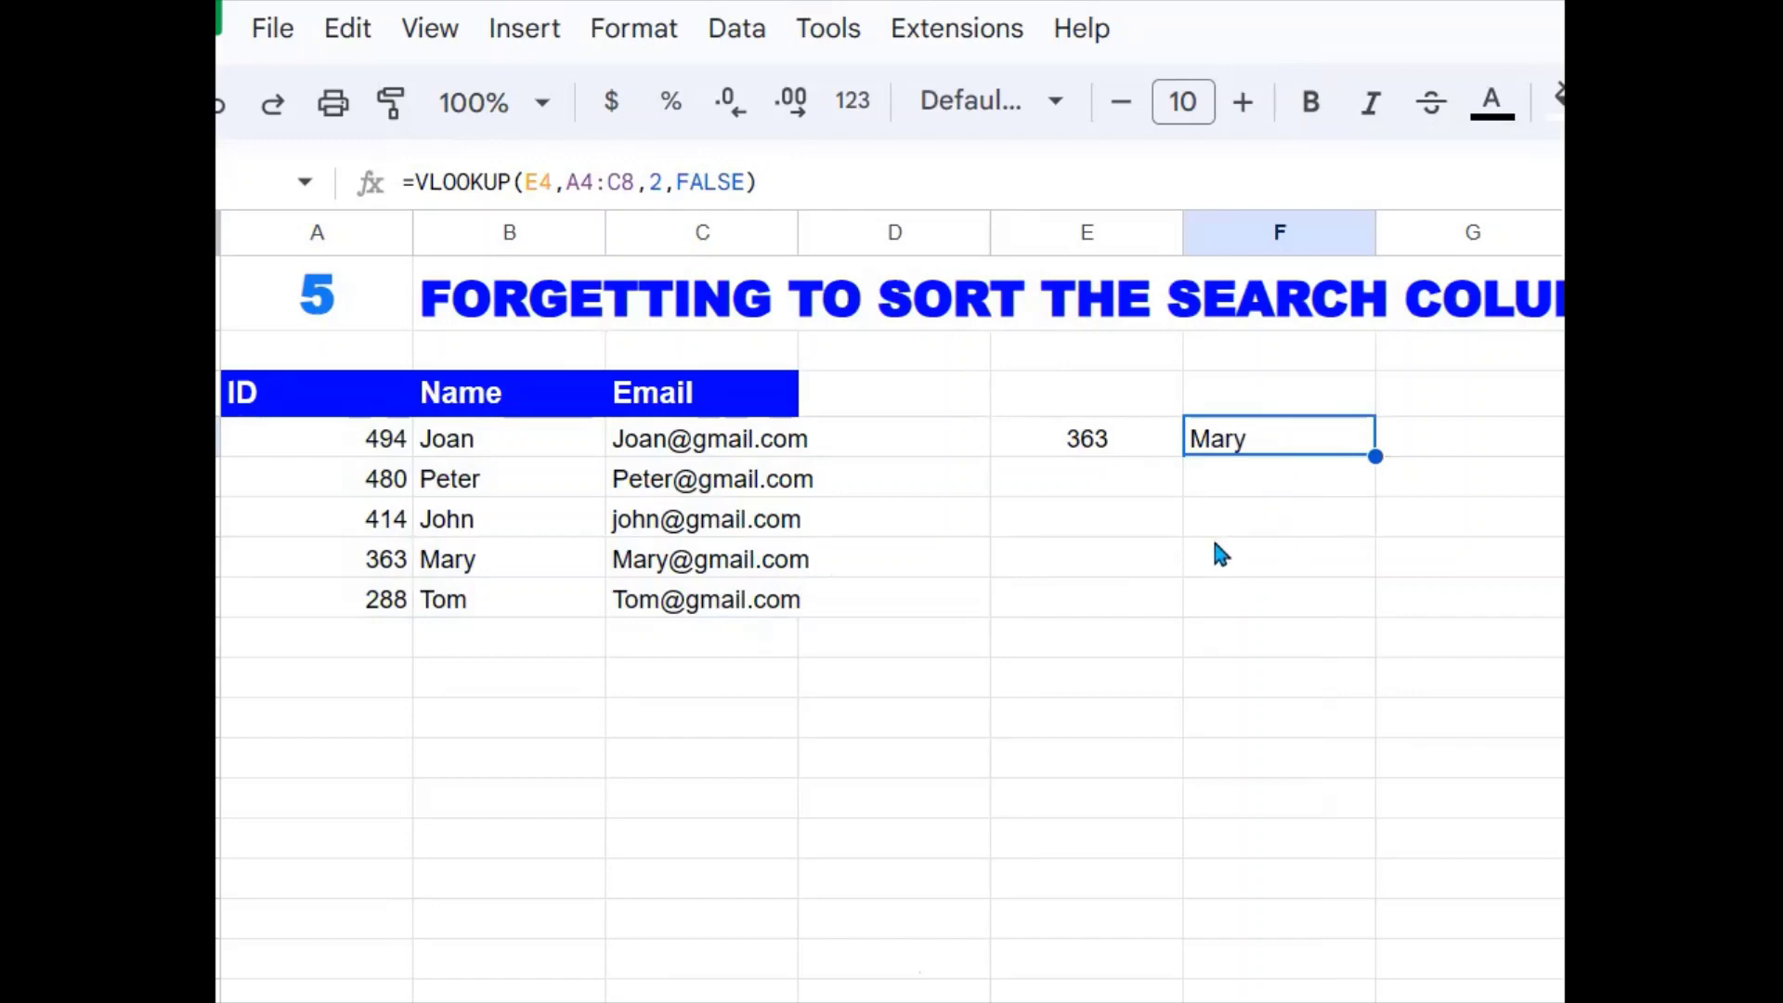
pyautogui.click(982, 676)
pyautogui.press('Right')
pyautogui.press('Down')
pyautogui.press('Down')
pyautogui.press('Down')
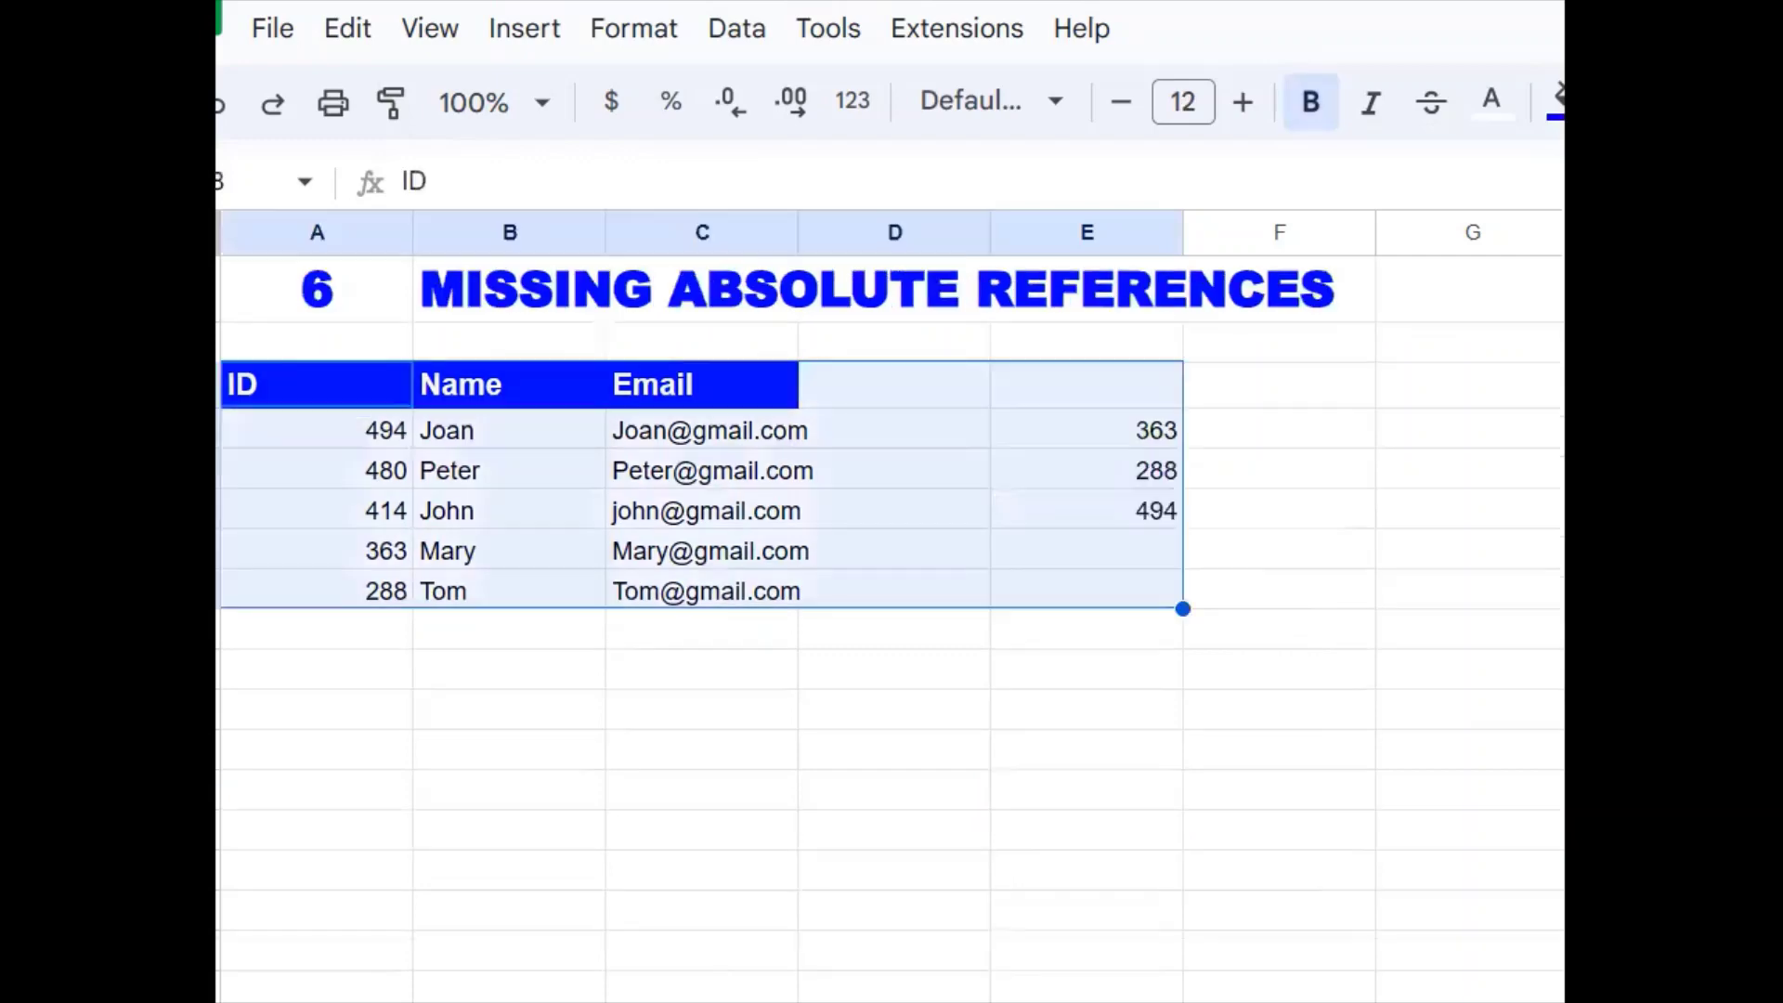
pyautogui.click(909, 678)
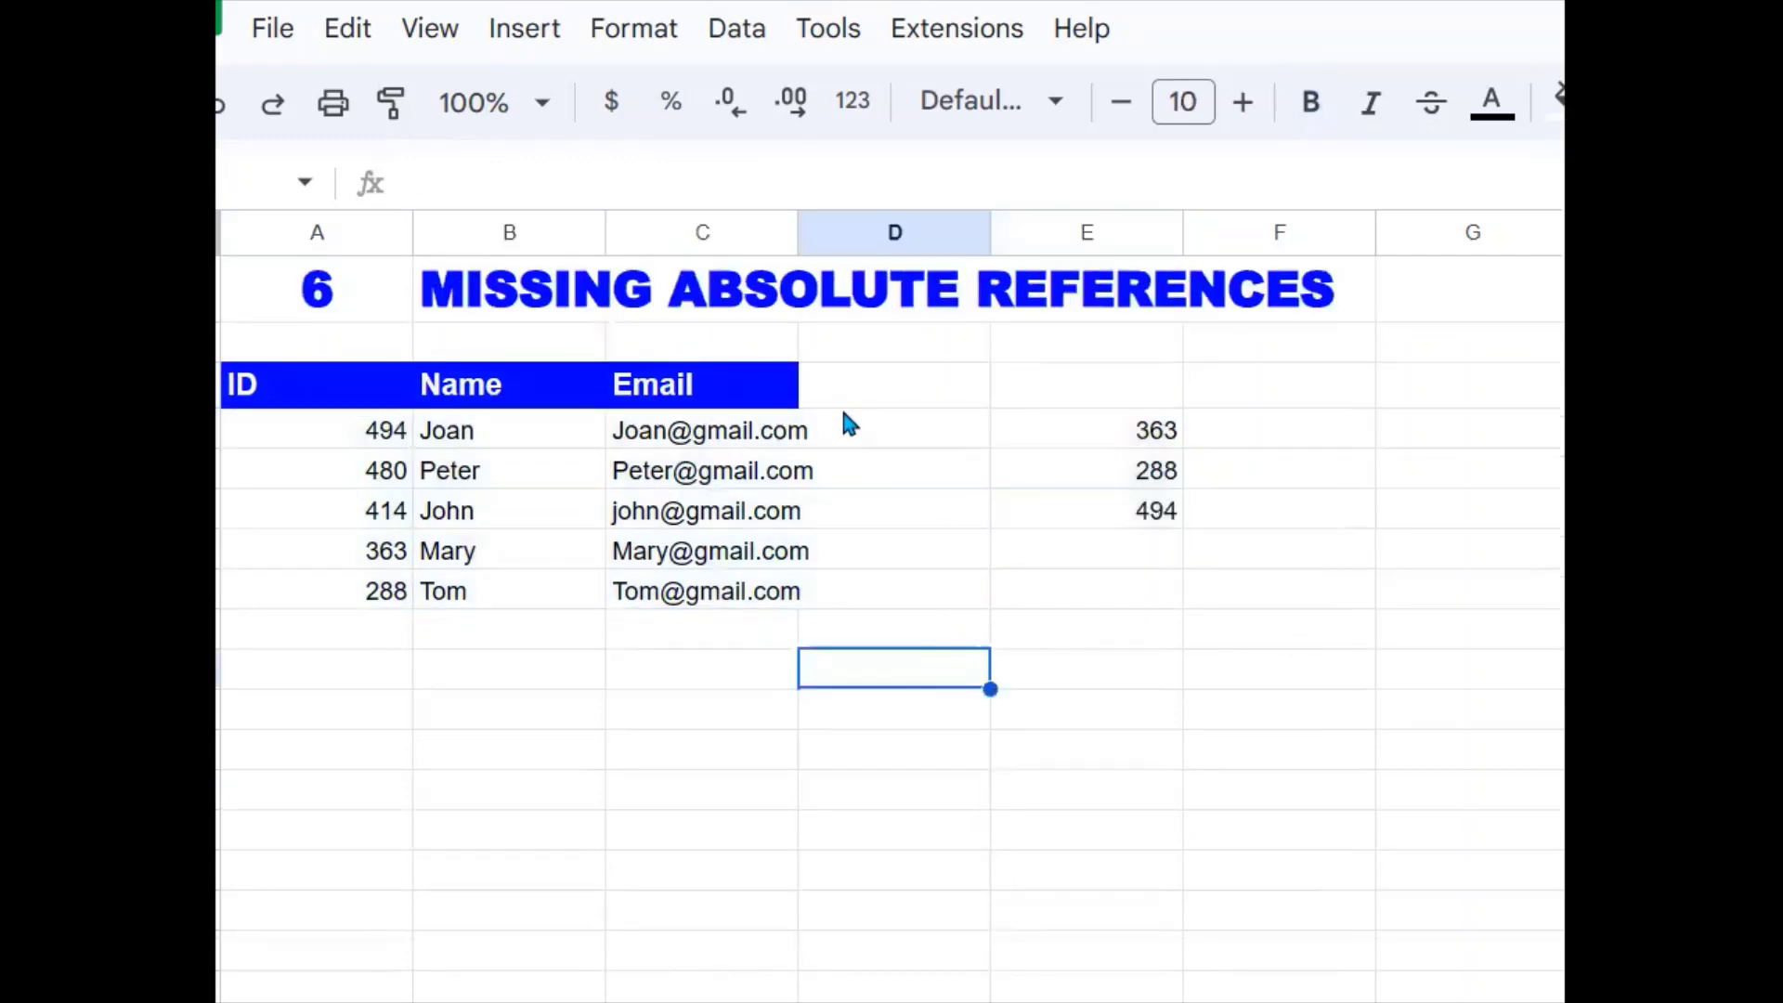
# Enter =VLOOKUP(E4,A4:C8,3,0) in F4 to look up the email for the ID in E4.
pyautogui.doubleClick(1243, 432)
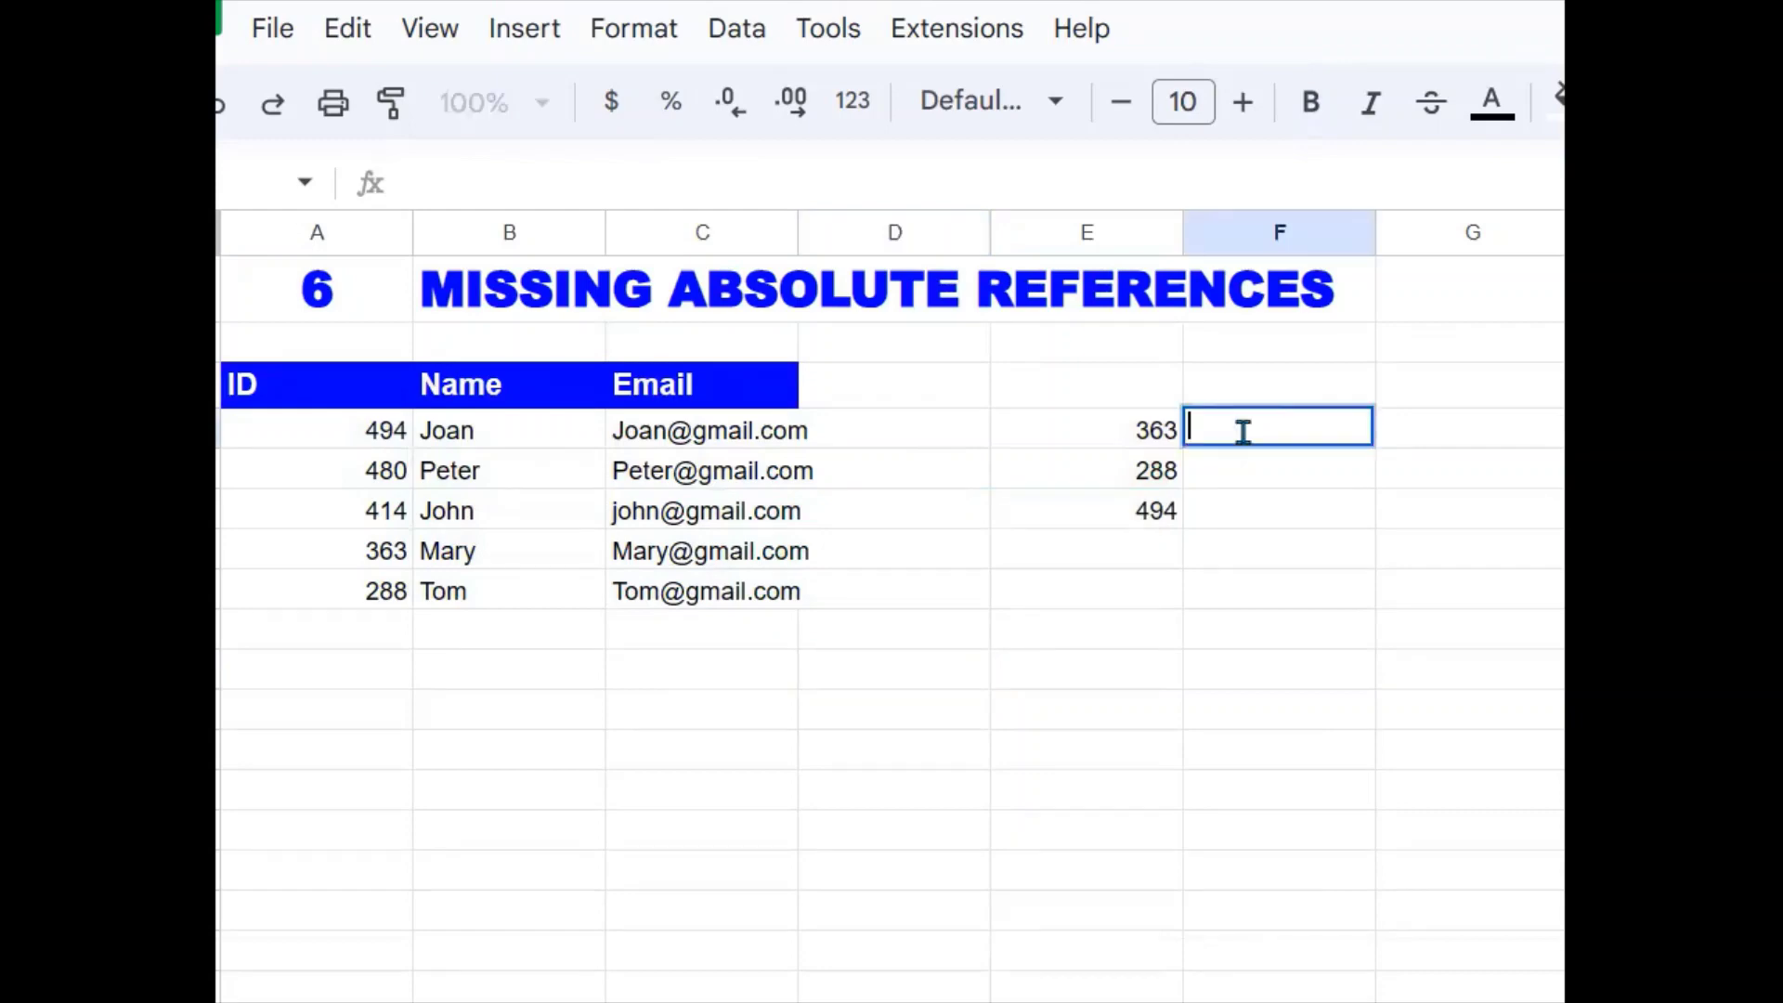
pyautogui.write('=')
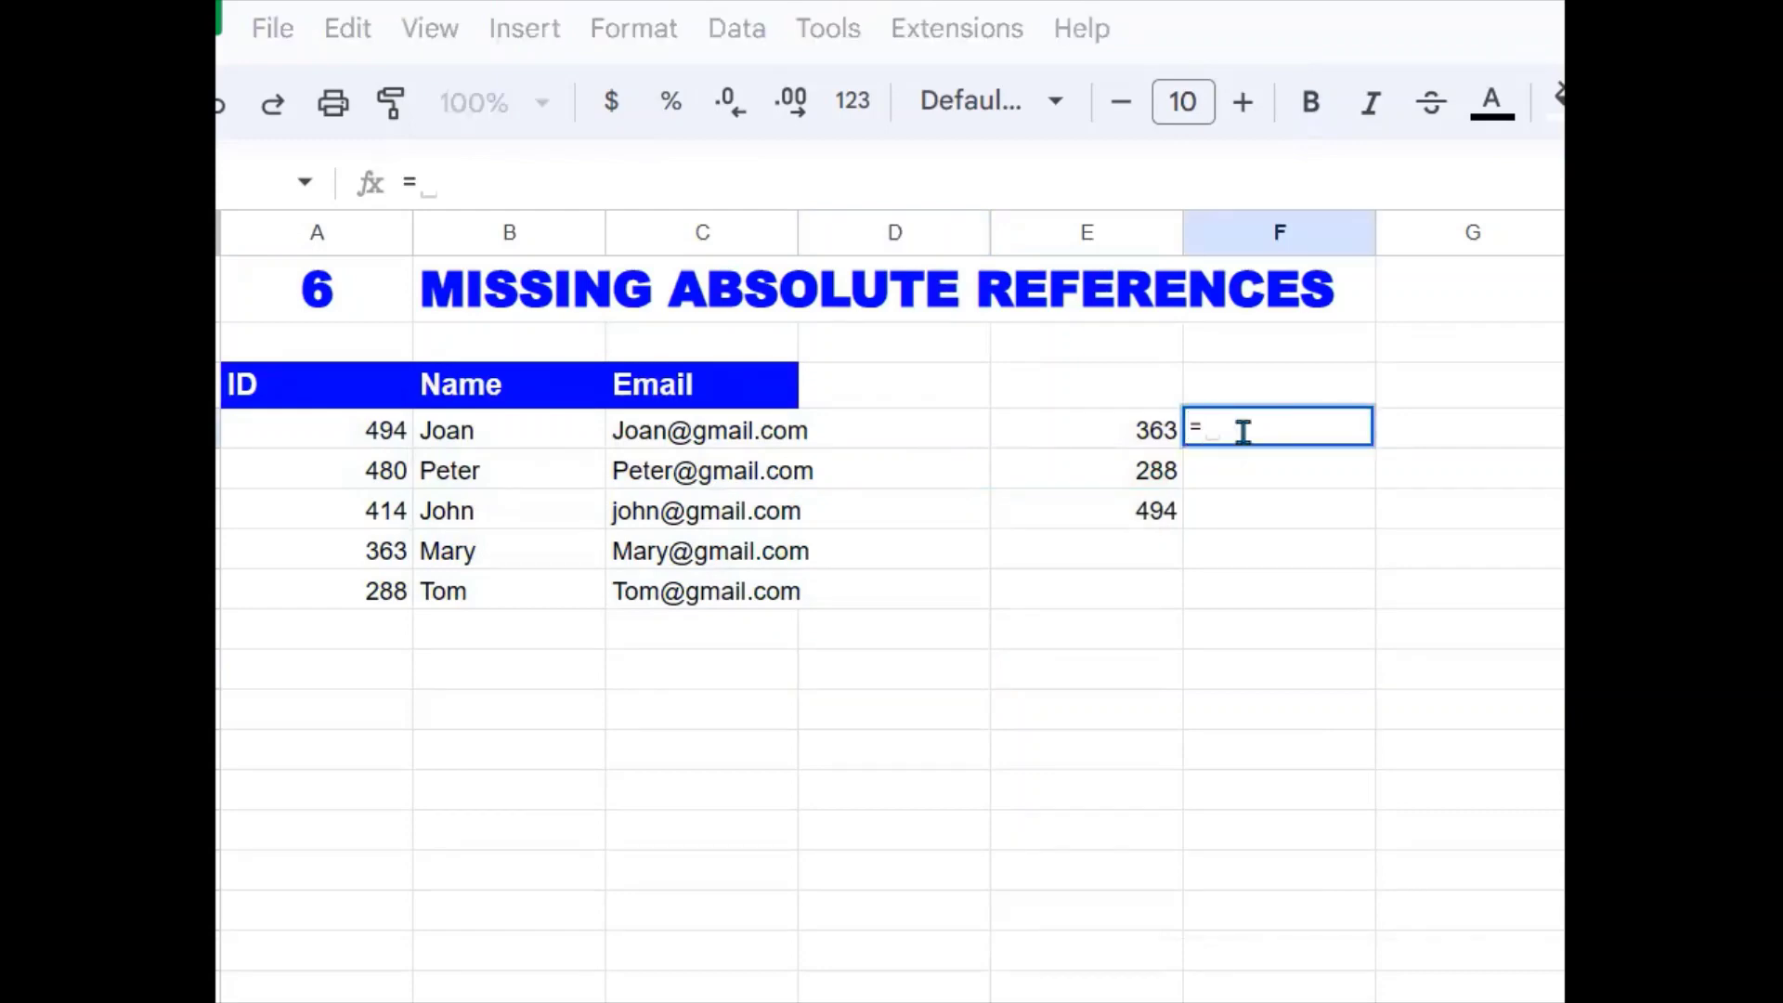
pyautogui.write('VLOOK')
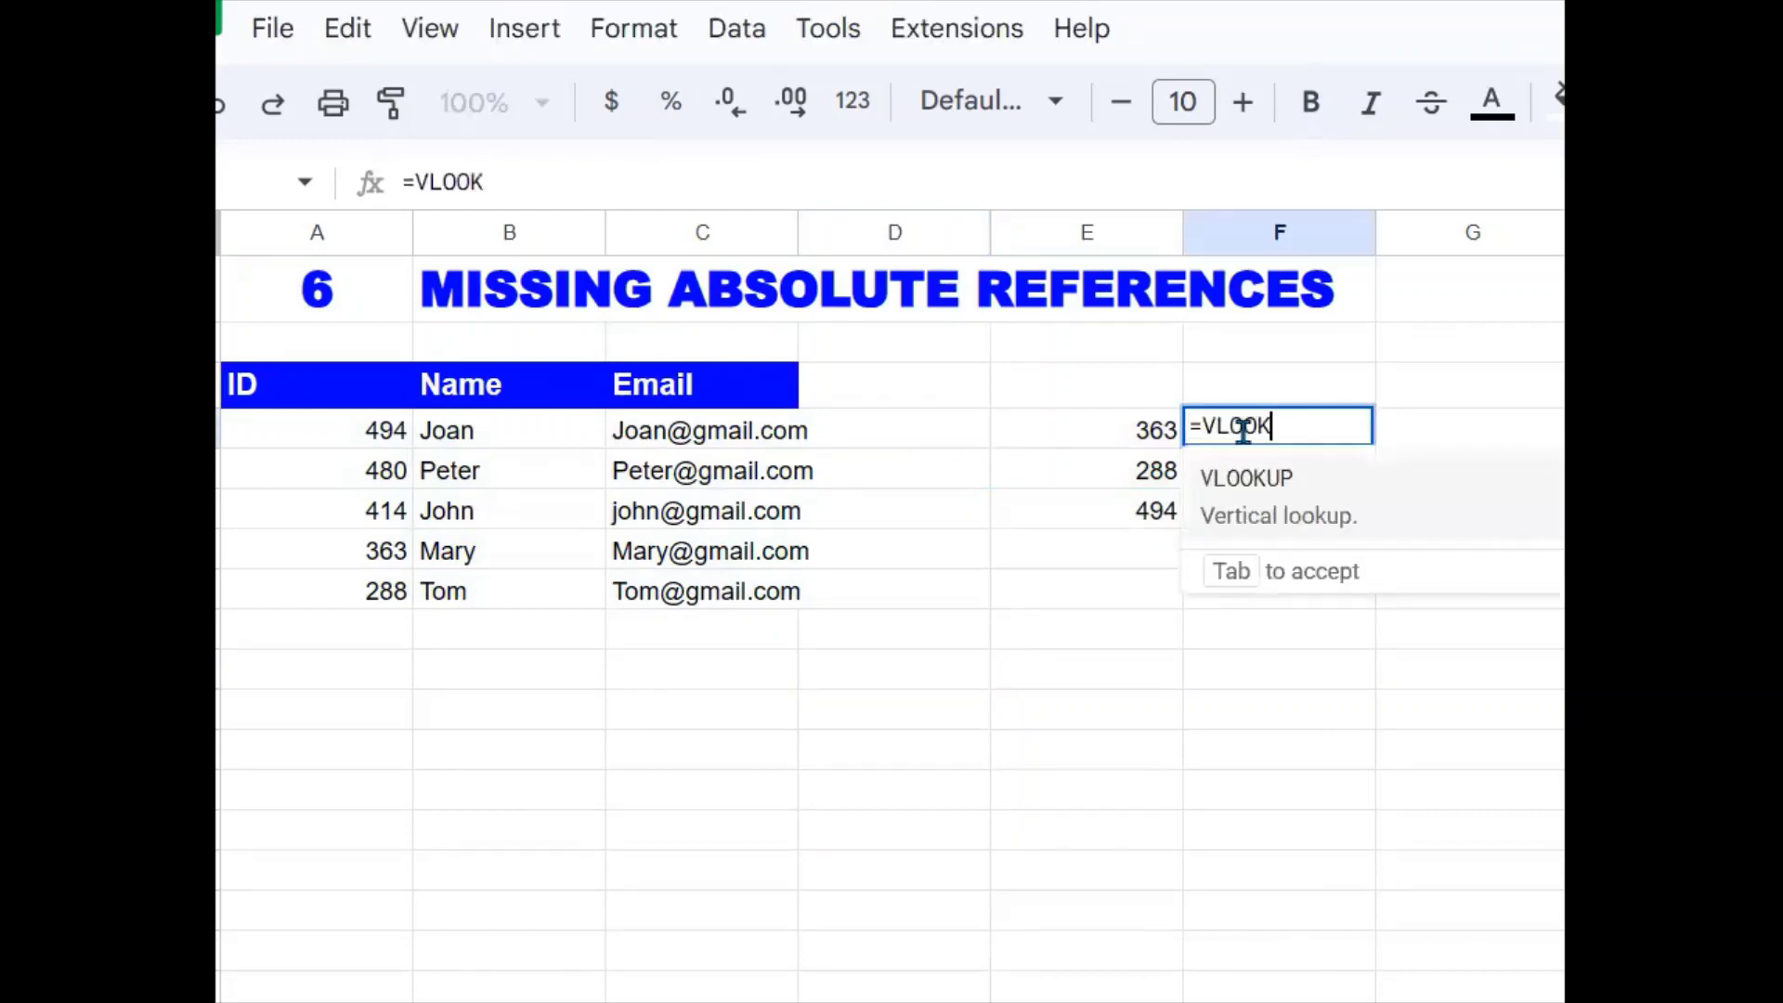
pyautogui.write('UP(')
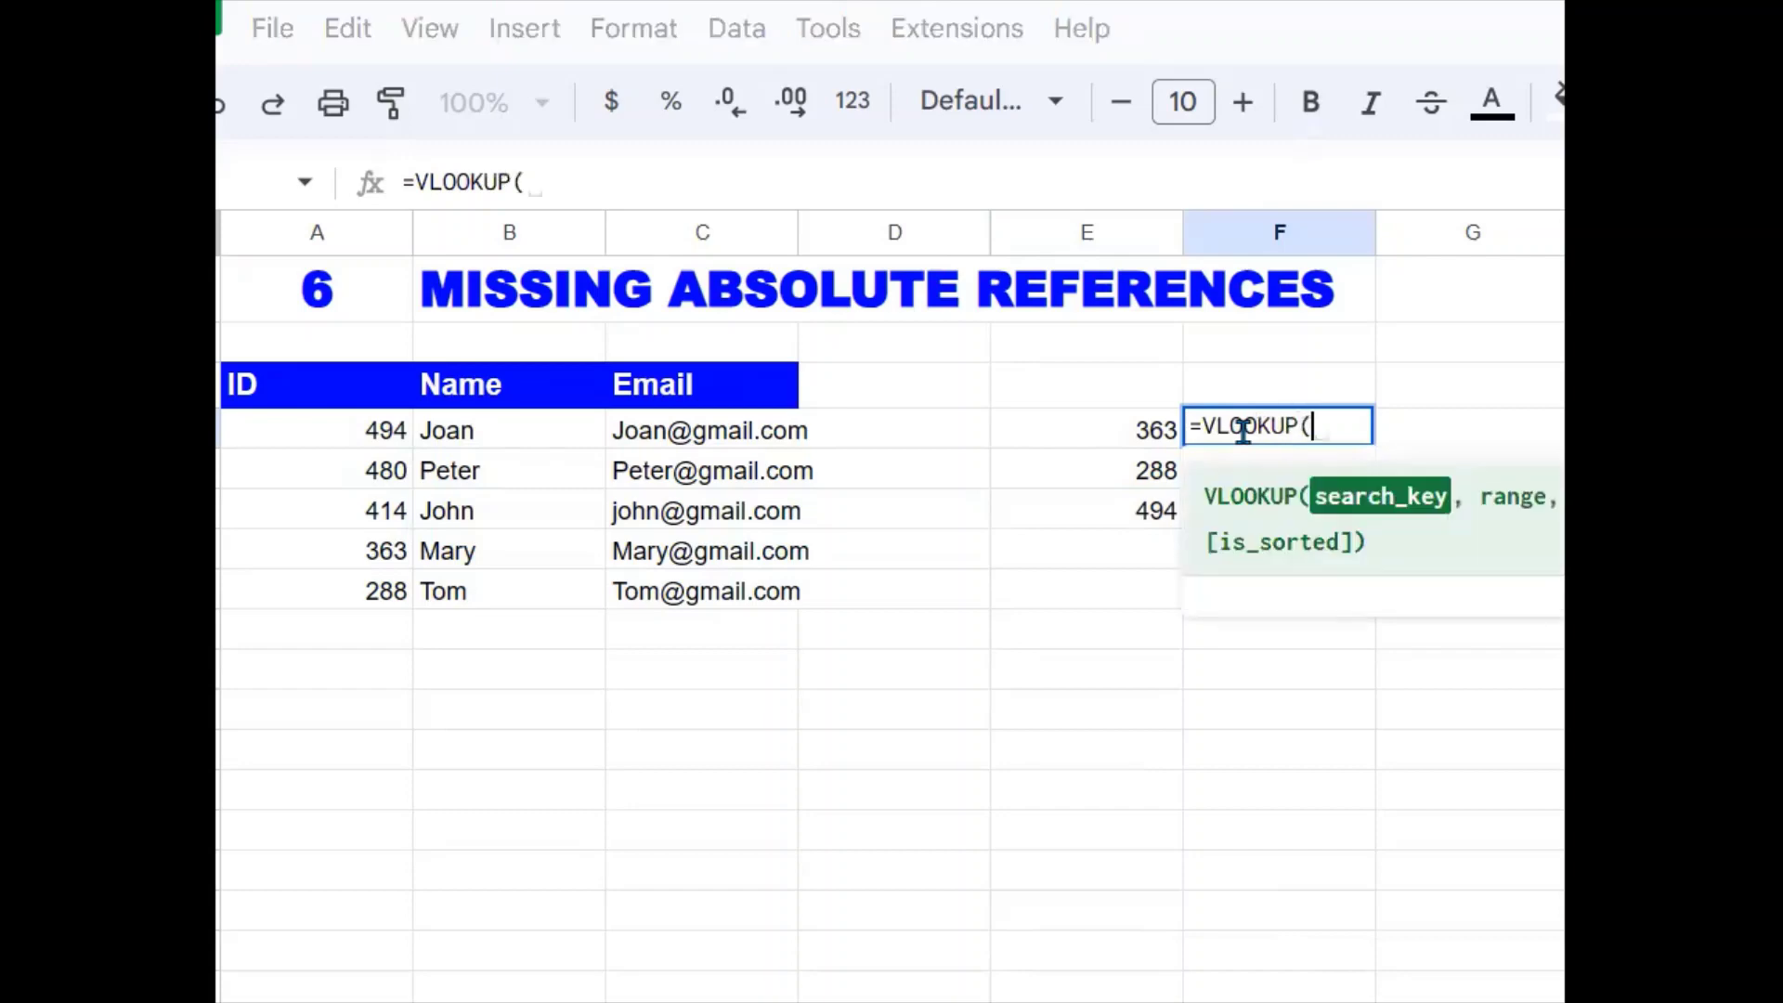
pyautogui.click(1134, 432)
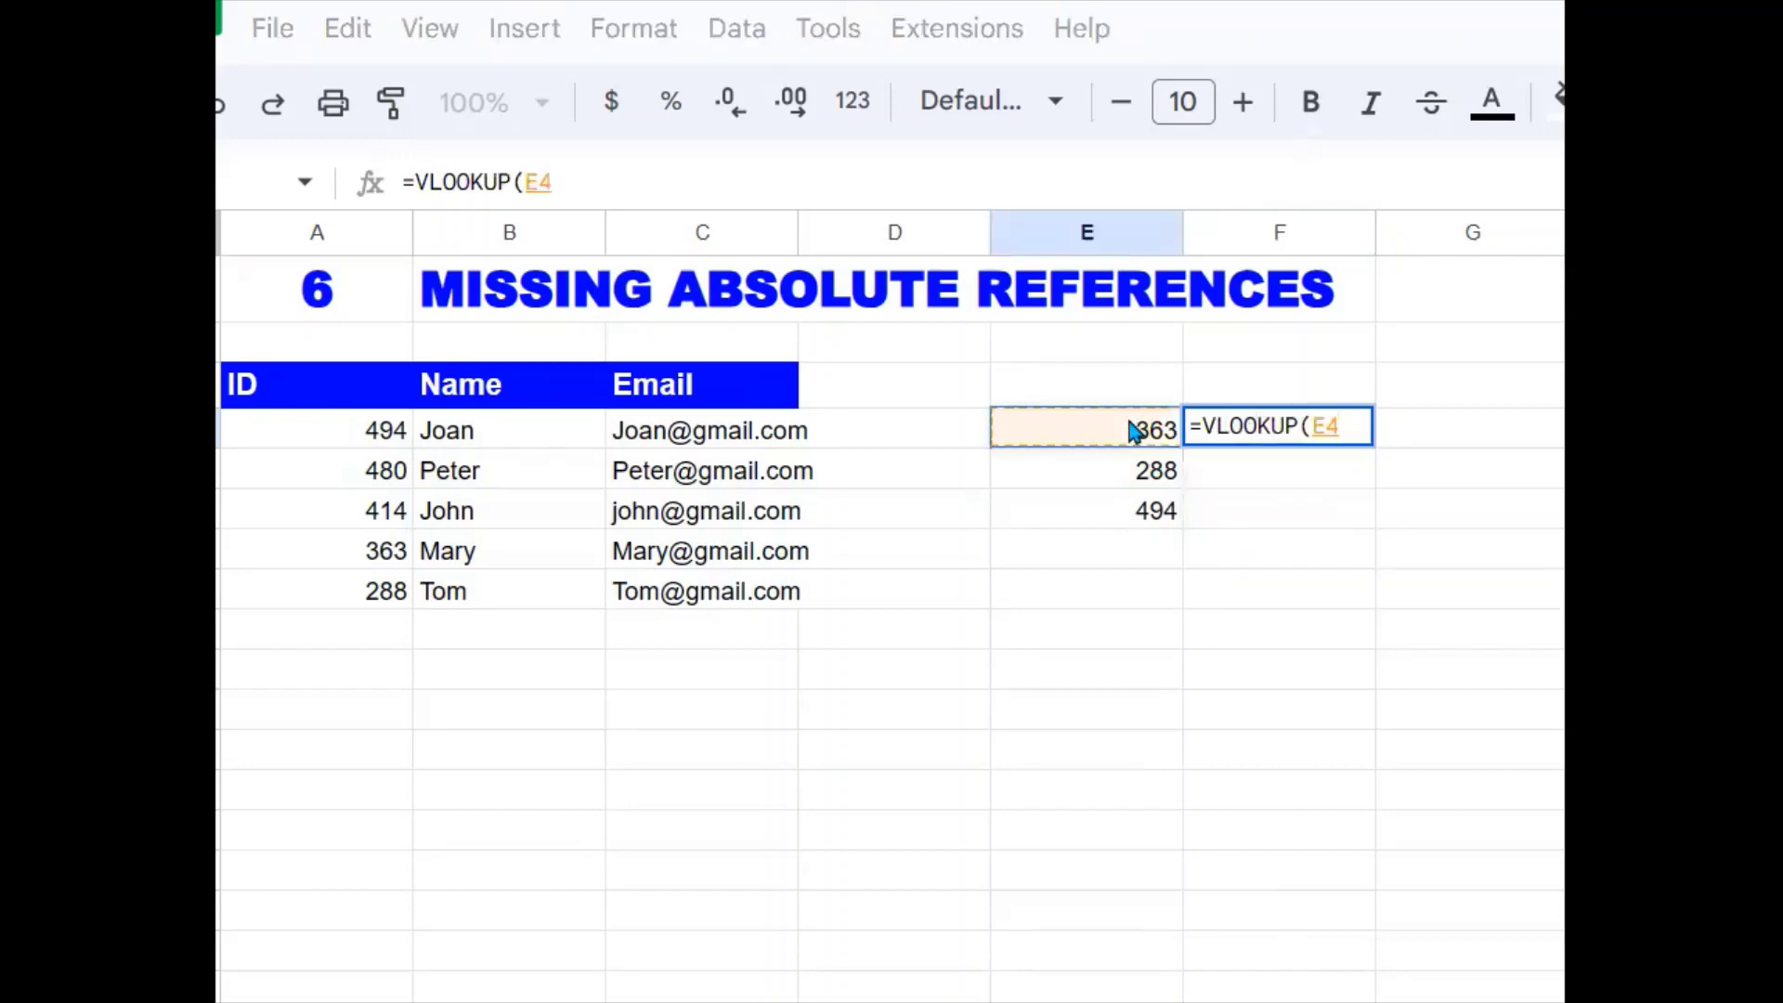
pyautogui.write(',')
pyautogui.click(401, 435)
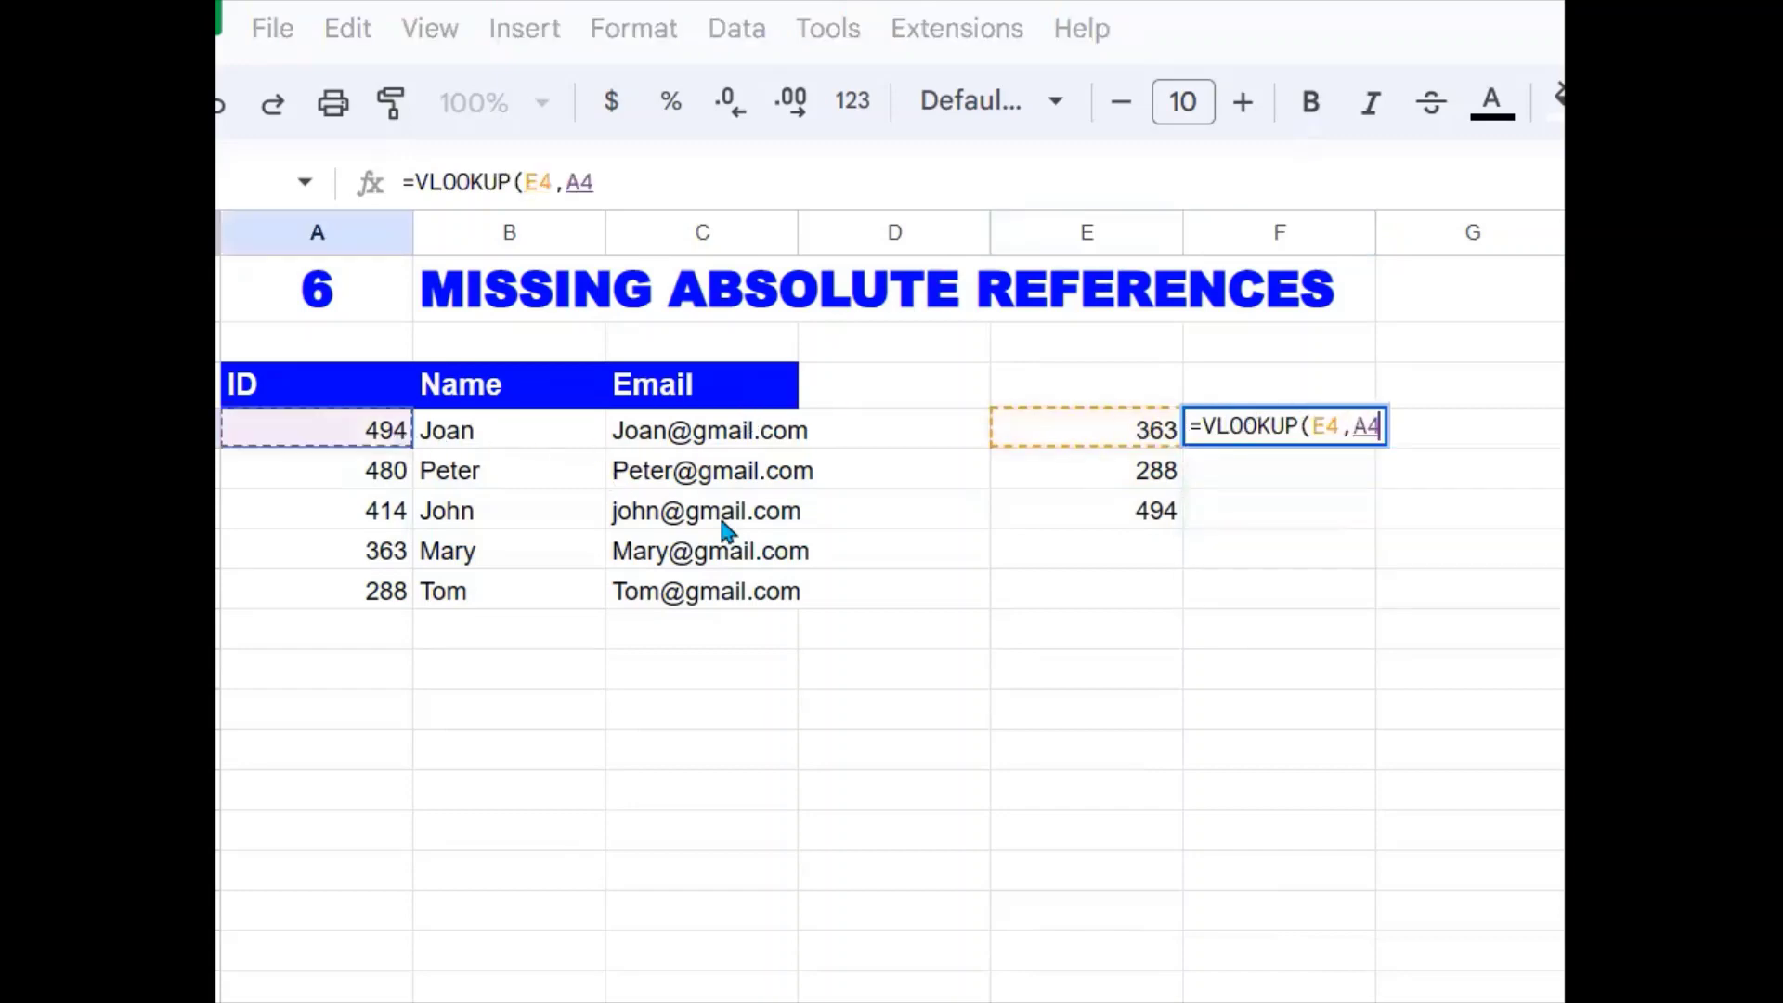
pyautogui.moveTo(727, 529); pyautogui.dragTo(749, 609)
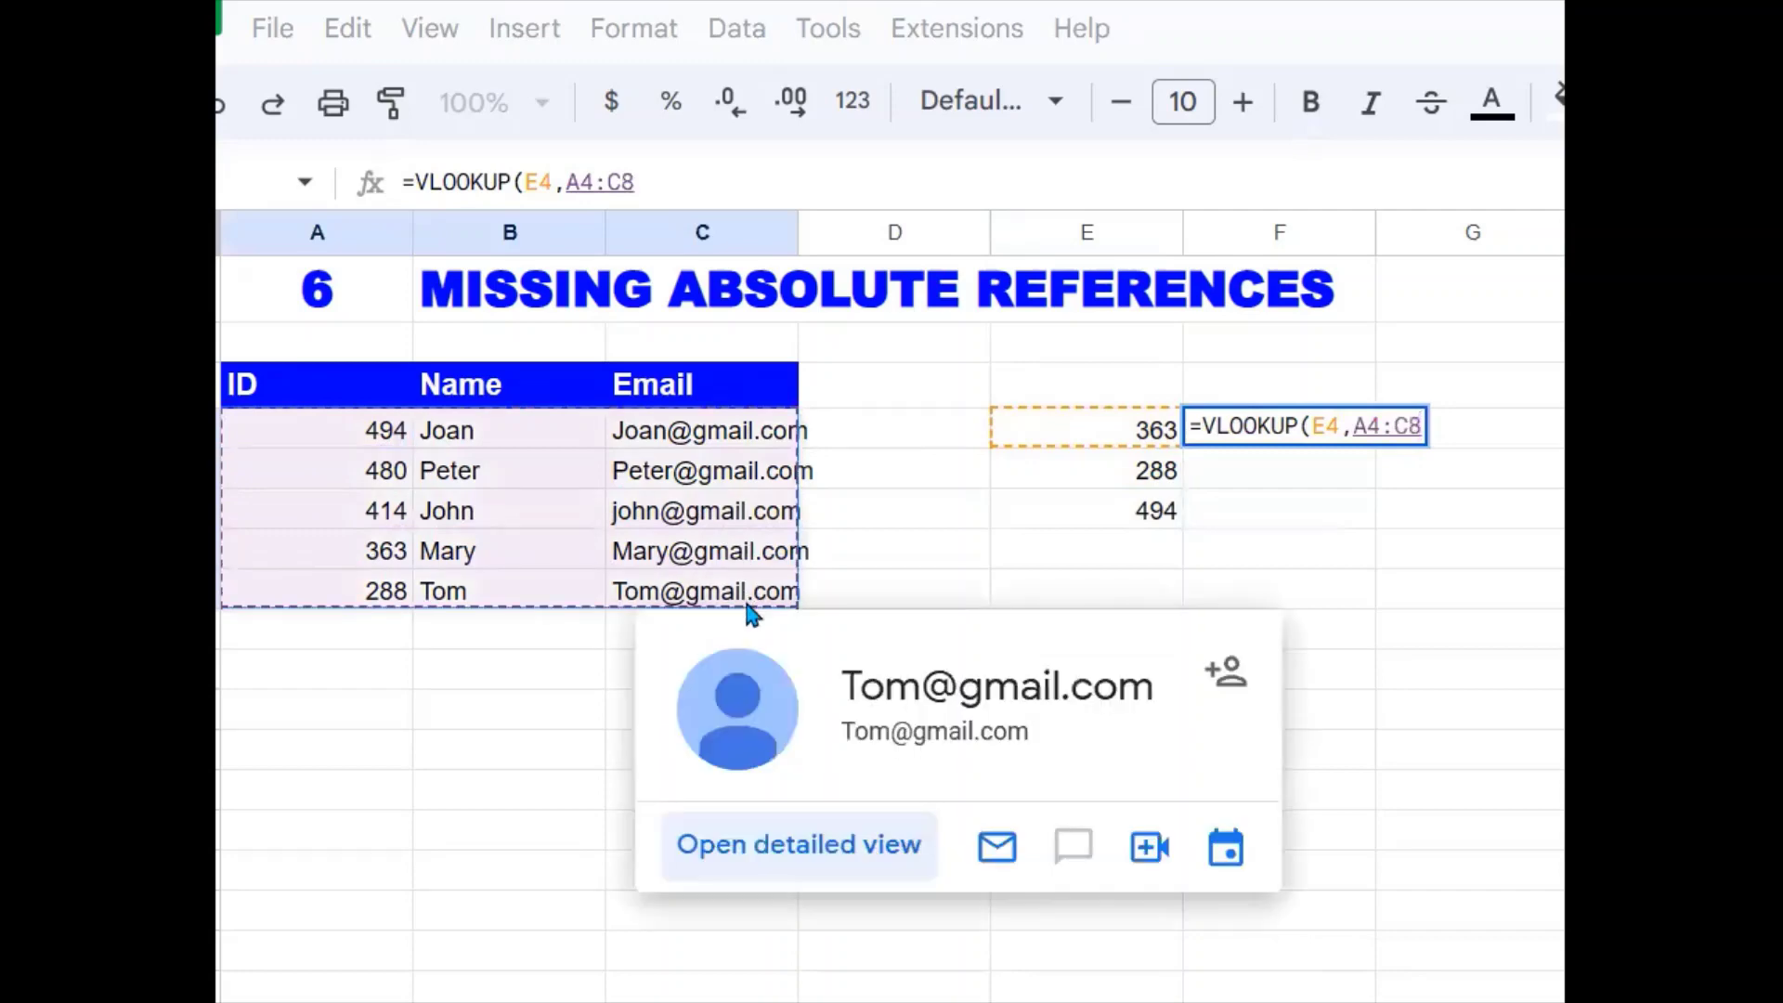
pyautogui.write(',')
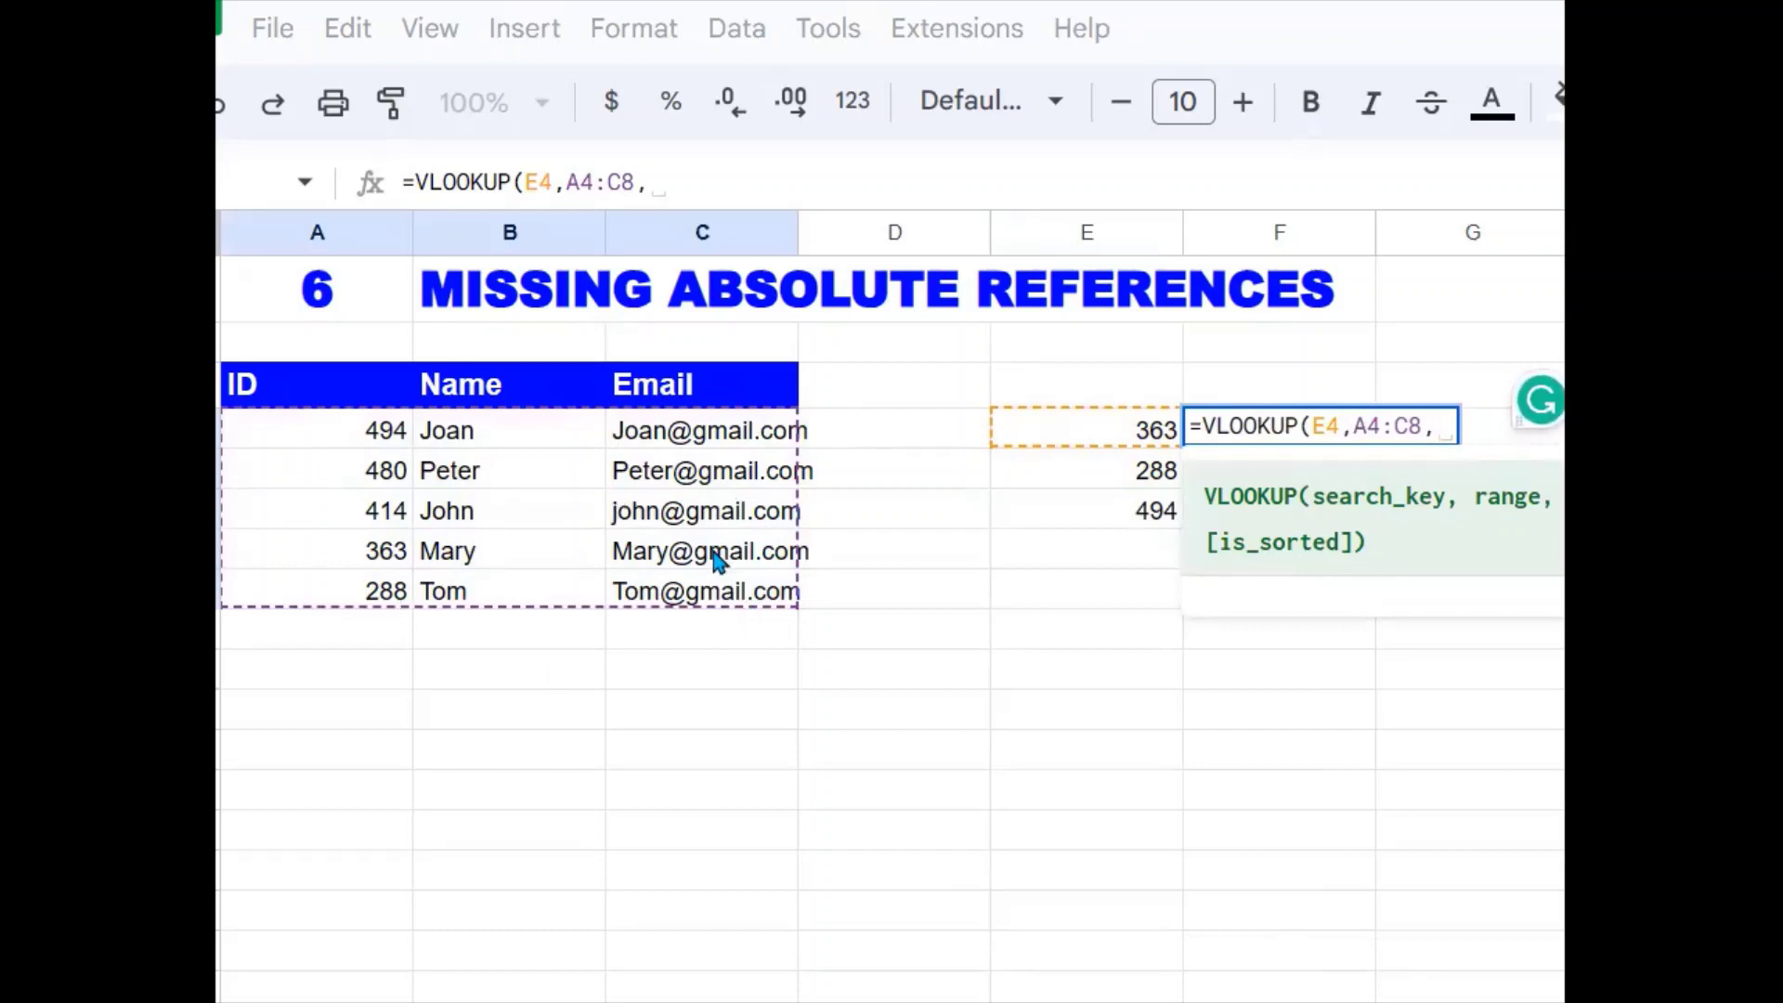
pyautogui.write('3')
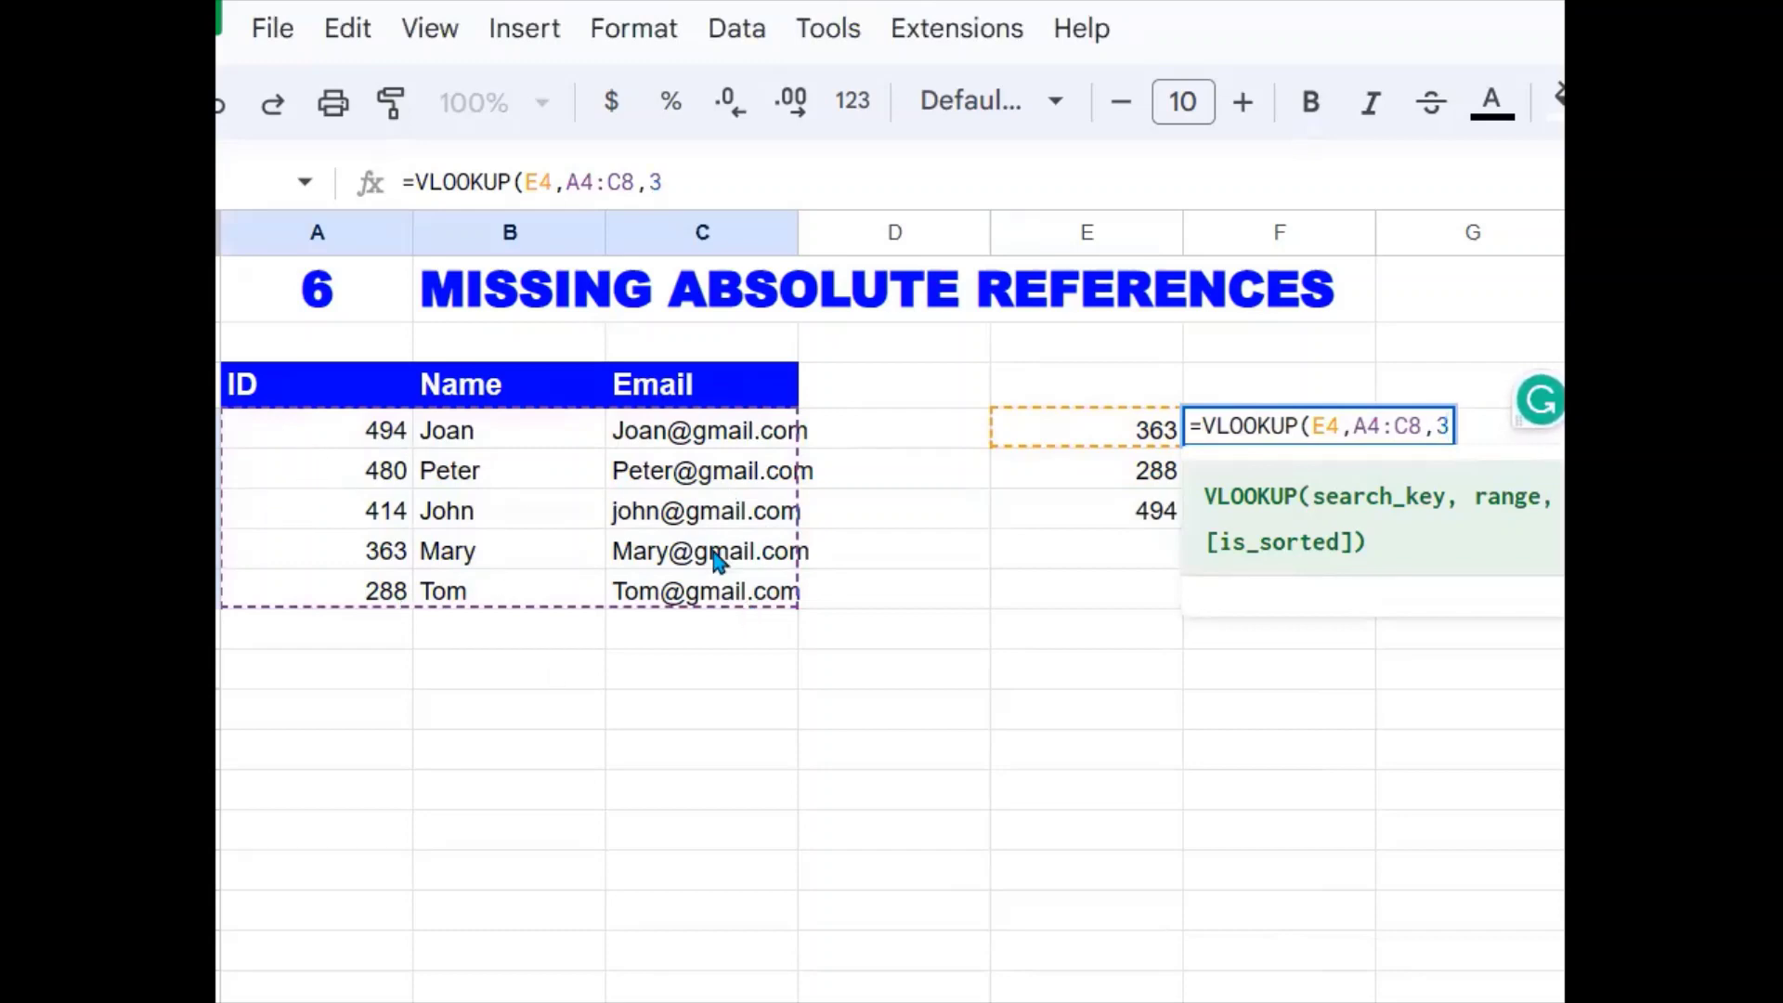
pyautogui.write(',0')
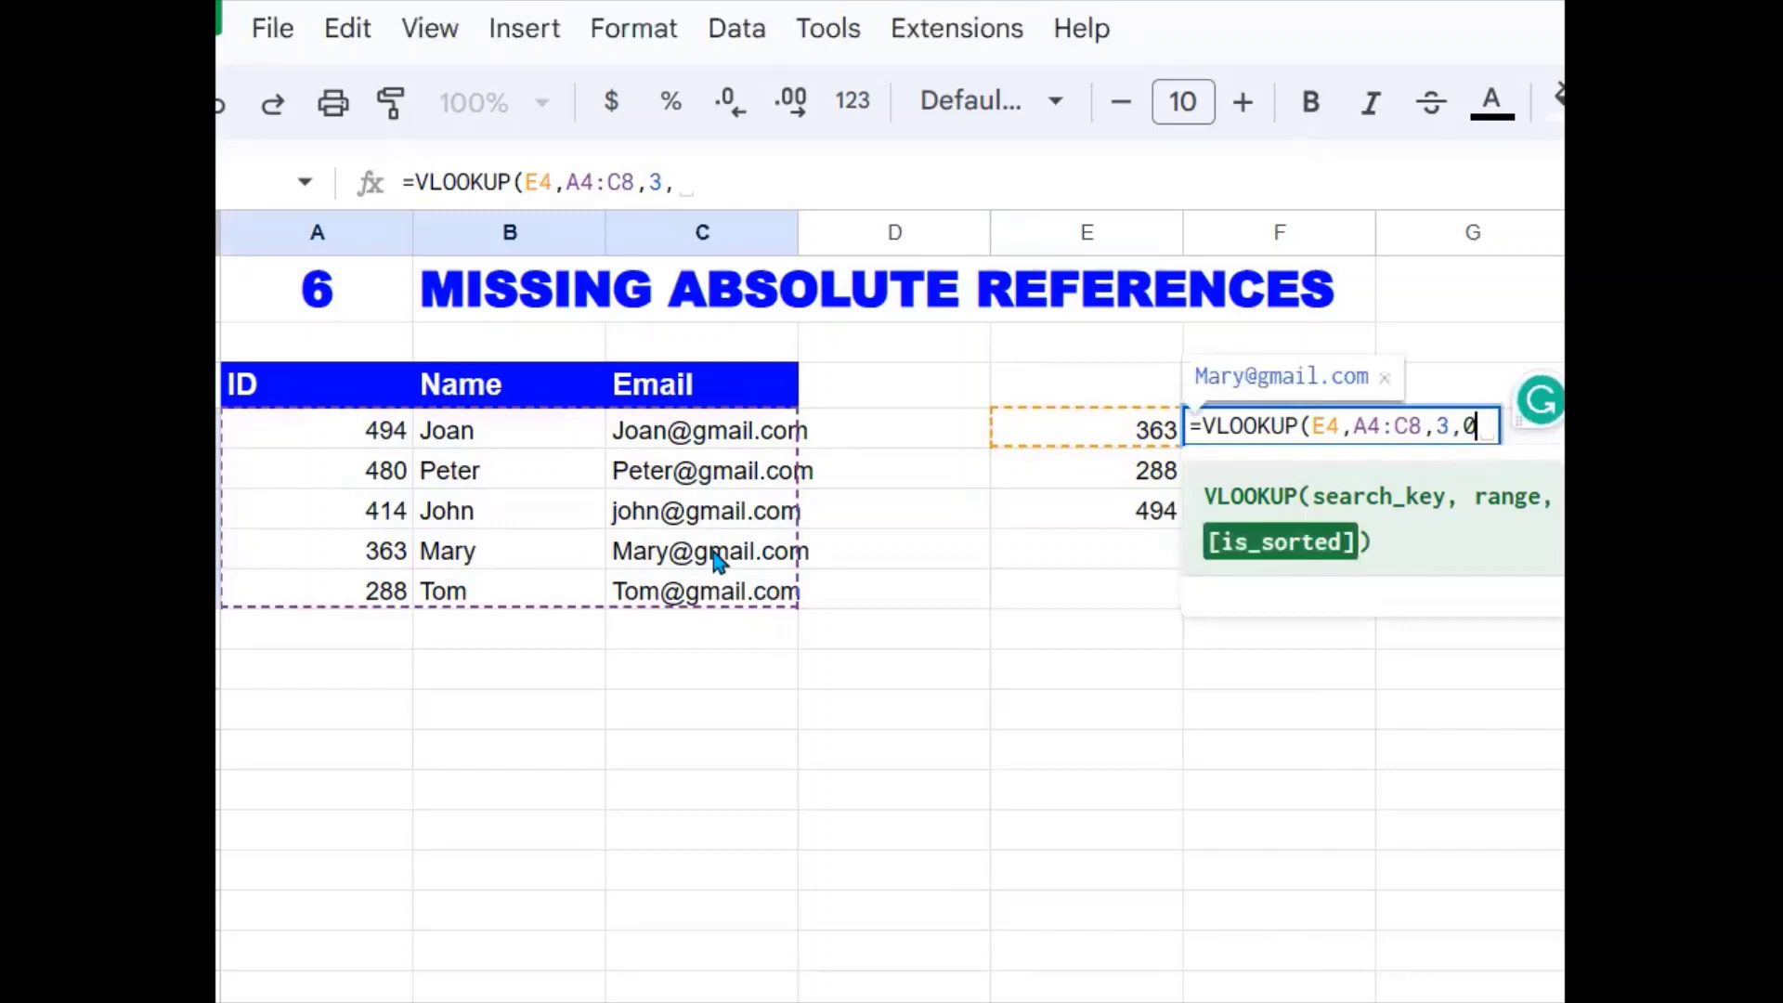
pyautogui.write(')')
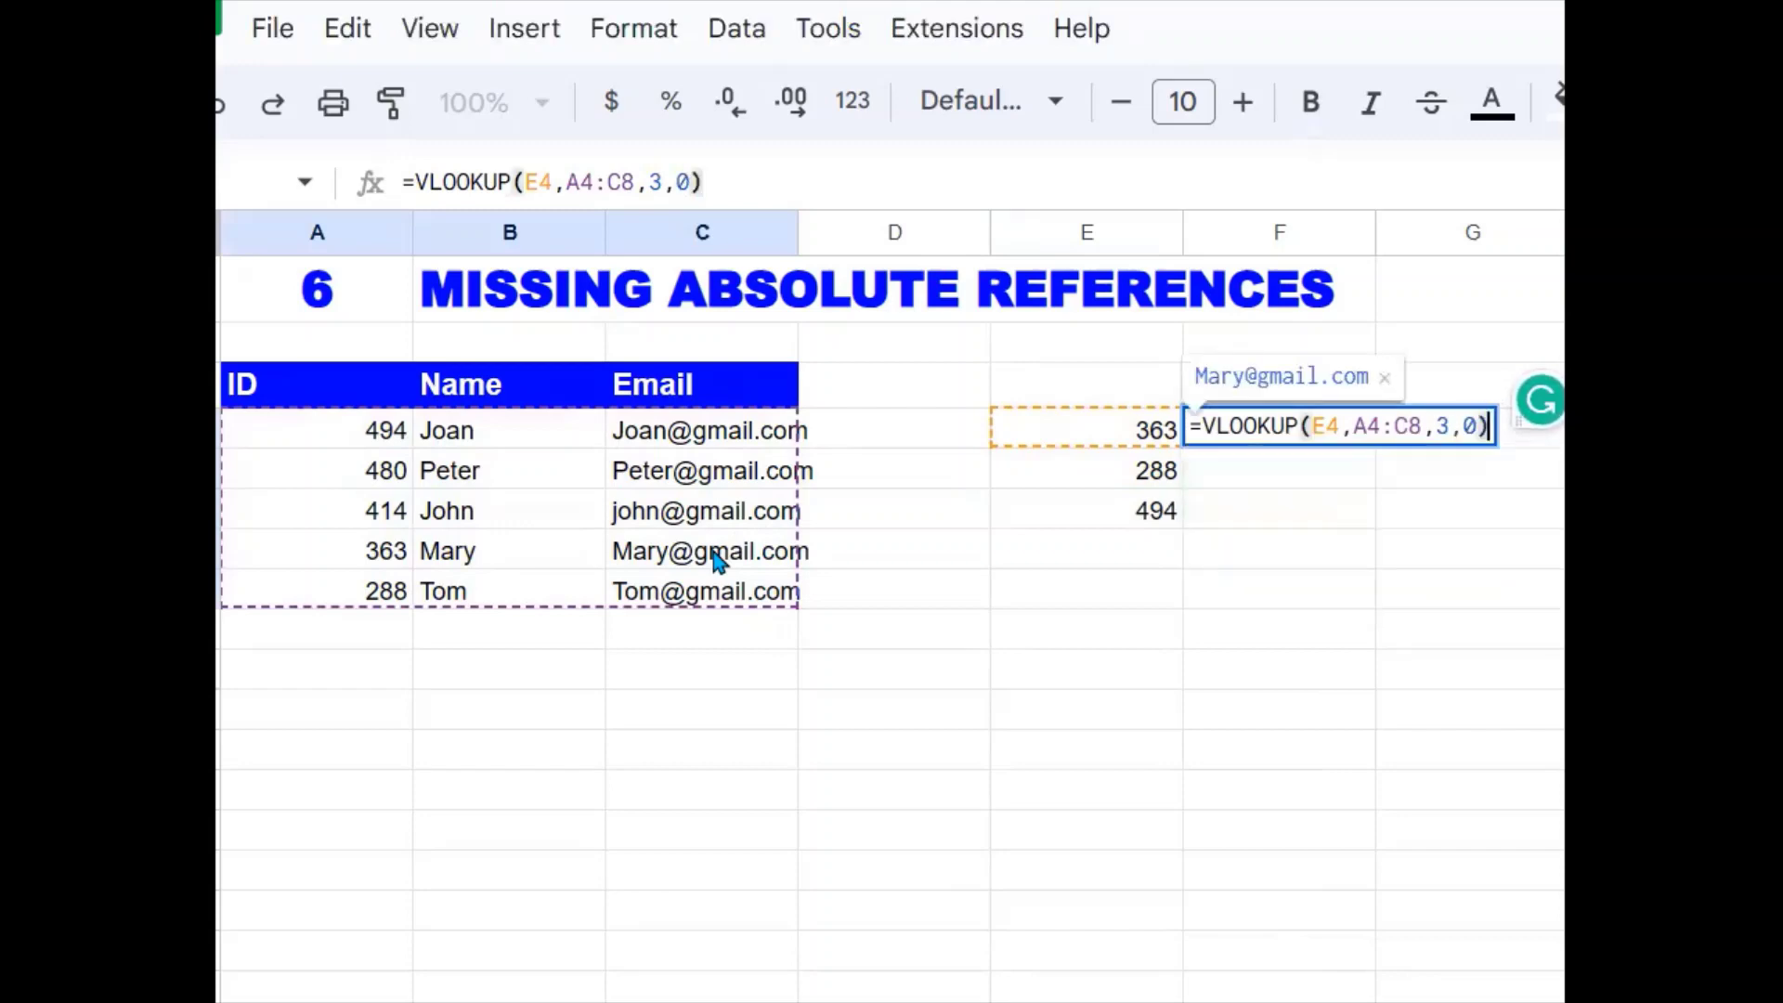
pyautogui.press('Return')
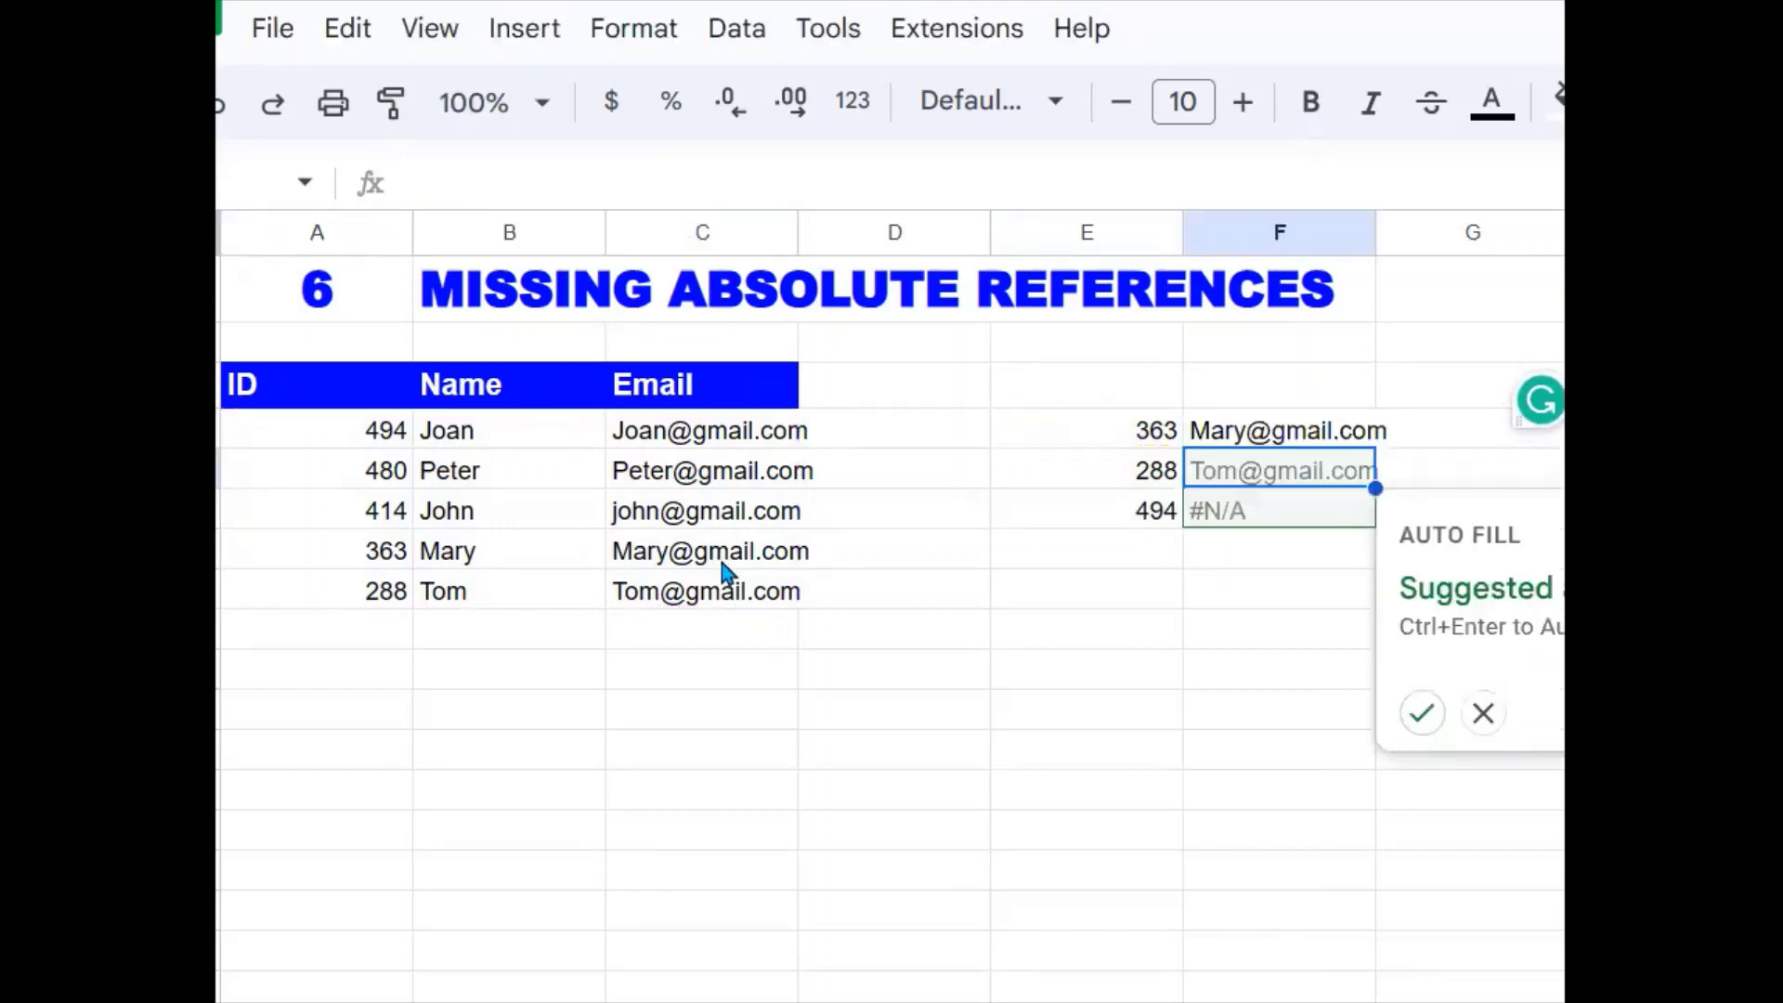
# Decline the suggested autofill for the cells below F4 and review the F4 formula.
pyautogui.moveTo(743, 585)
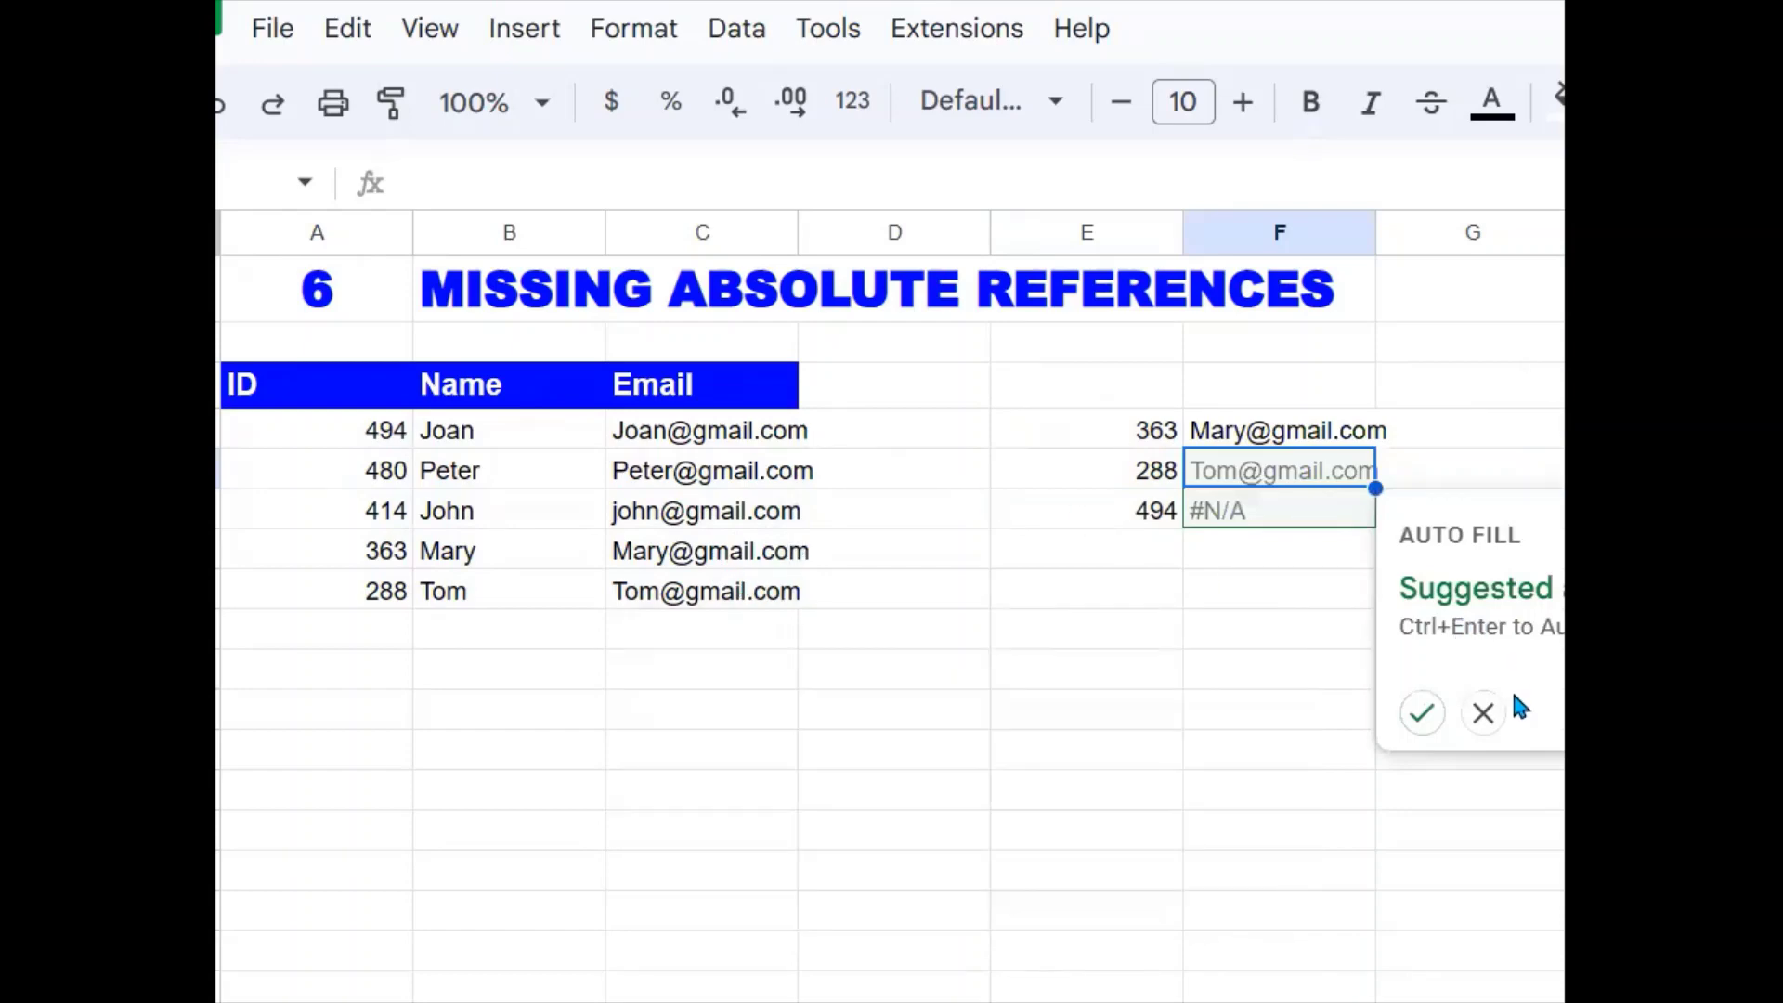
pyautogui.click(1483, 712)
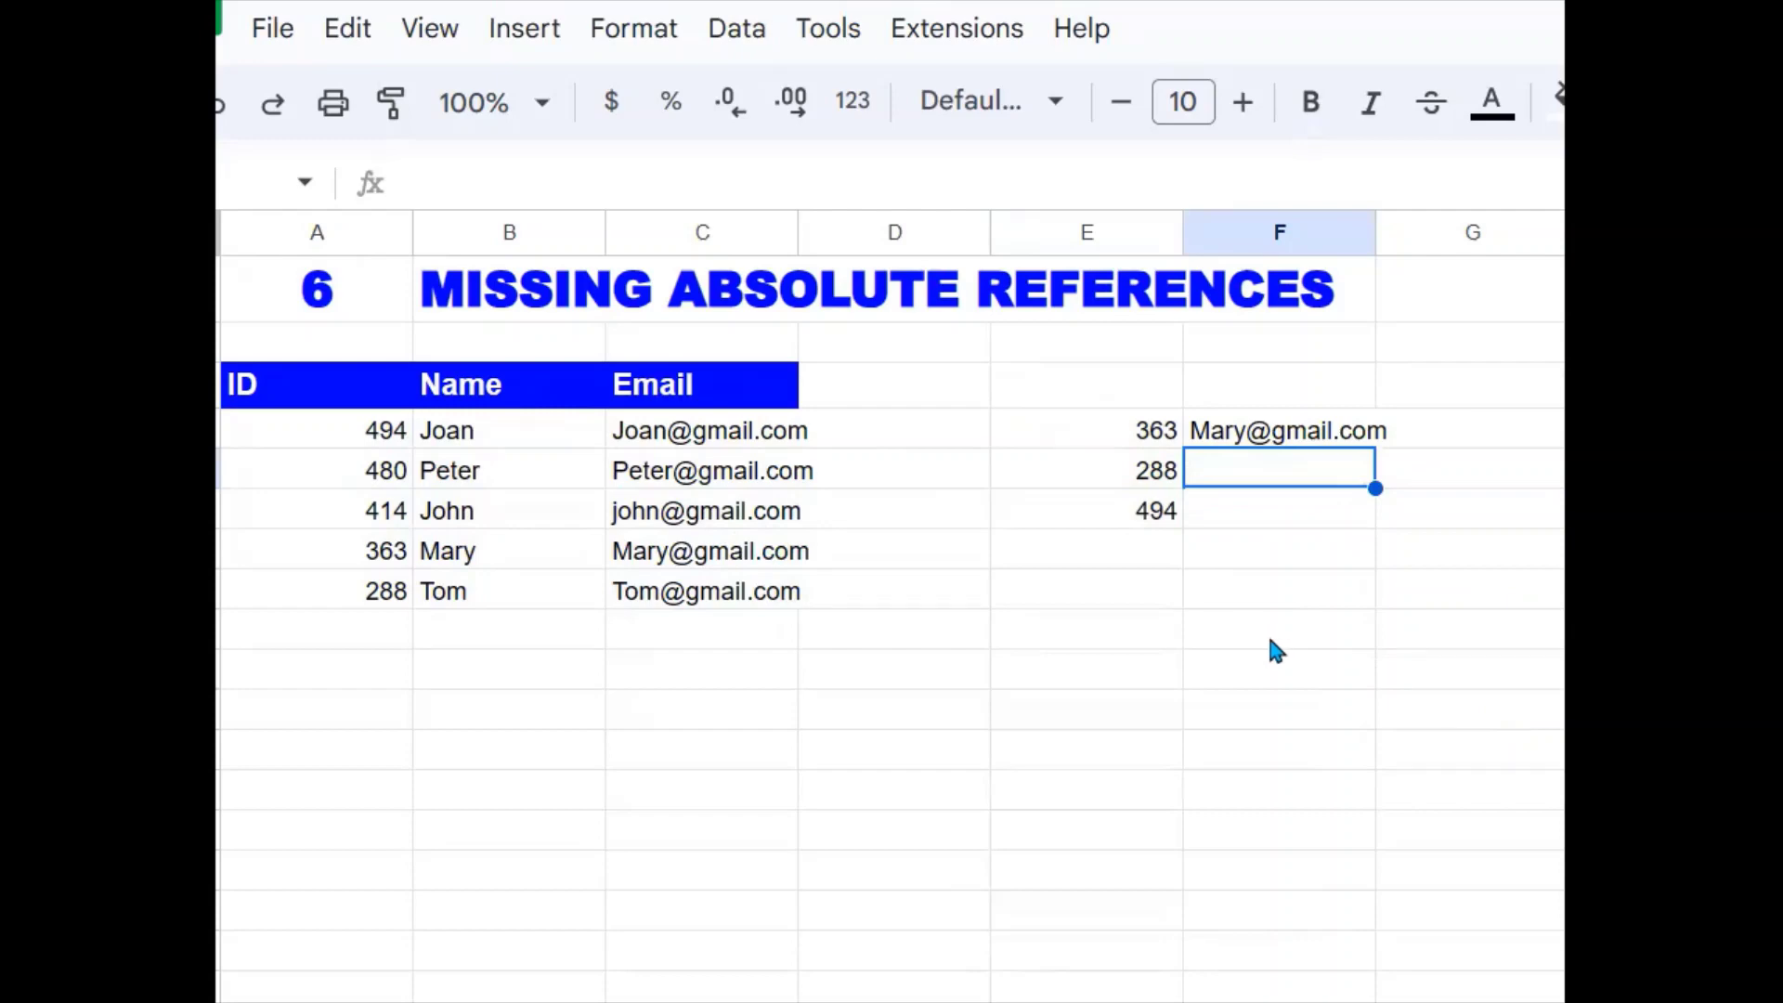
pyautogui.click(1269, 639)
pyautogui.click(1328, 429)
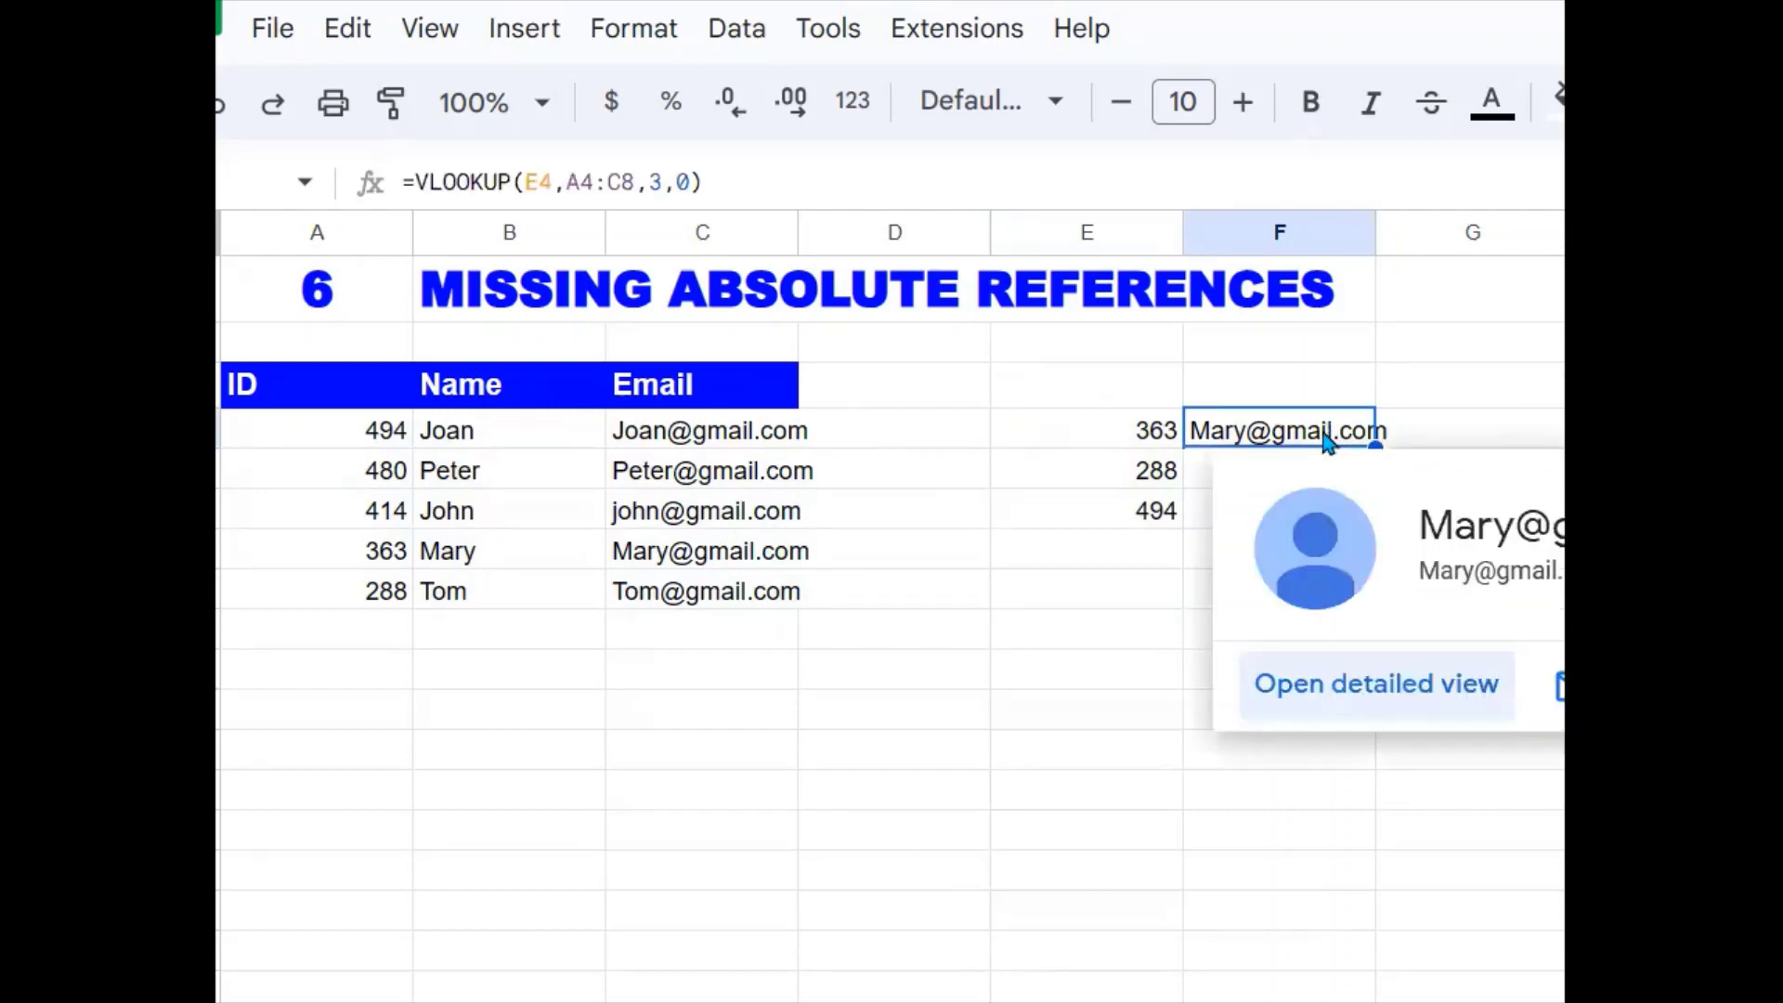
pyautogui.click(1065, 632)
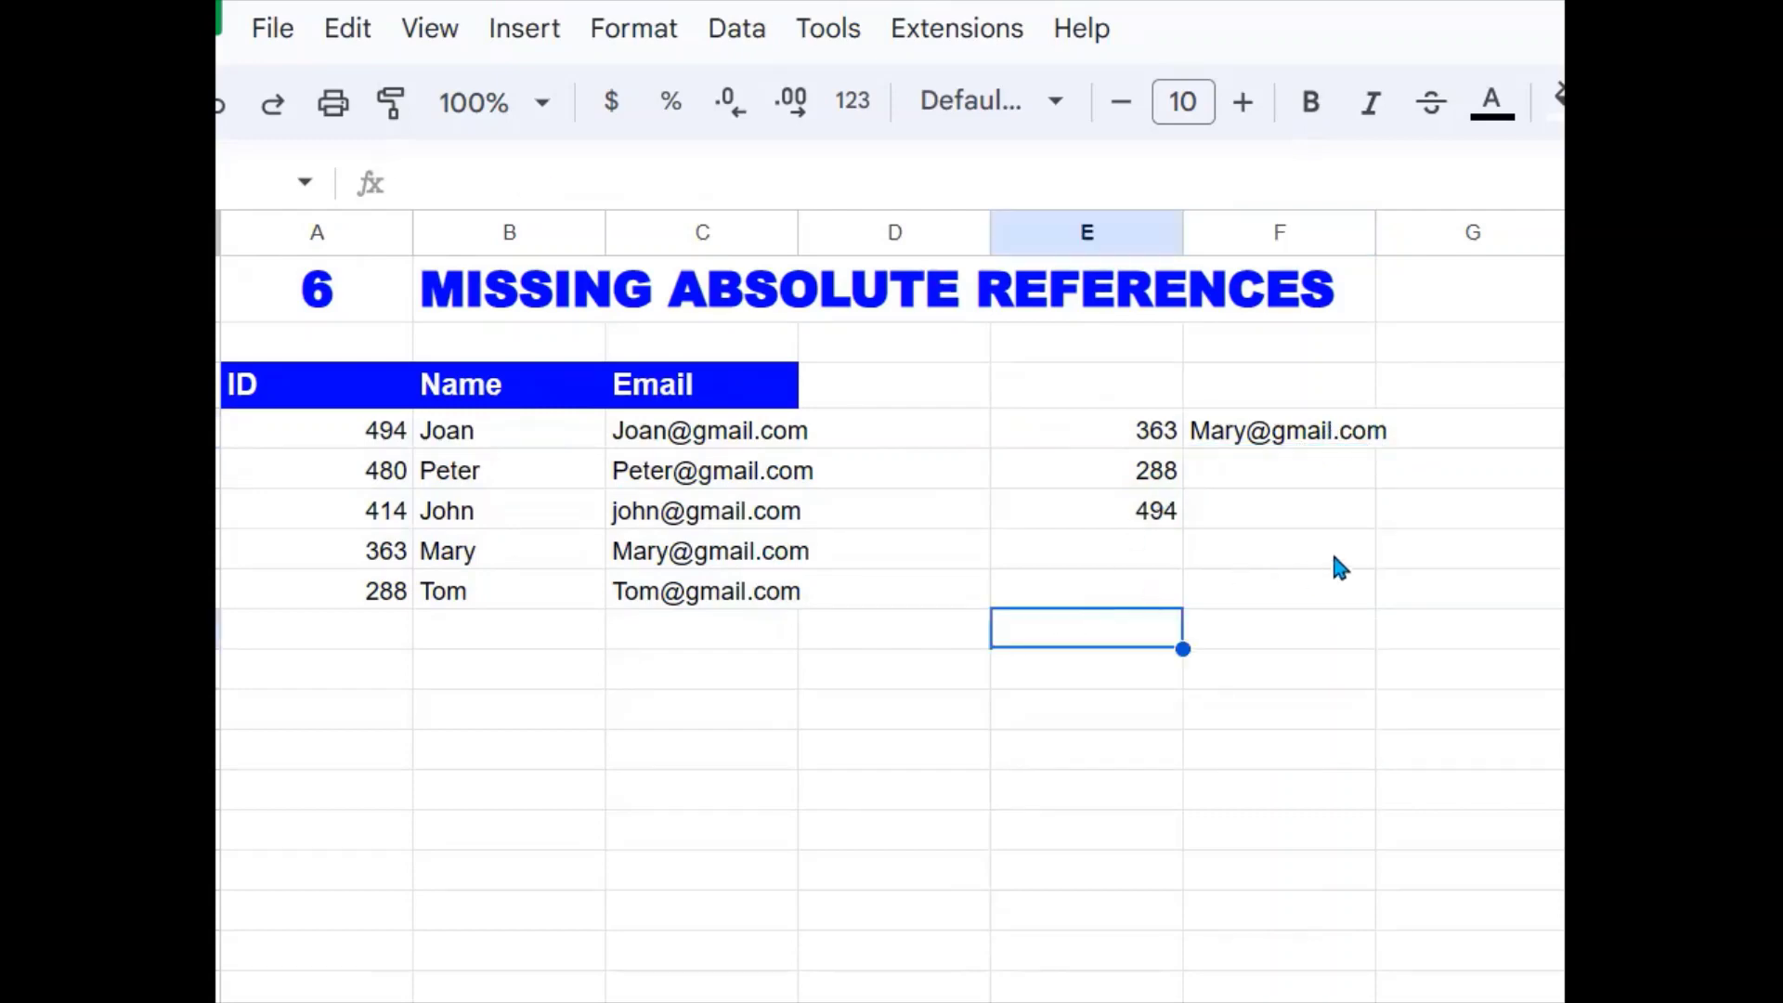
# Fill the F4 VLOOKUP with its relative range down through F6.
pyautogui.click(1297, 435)
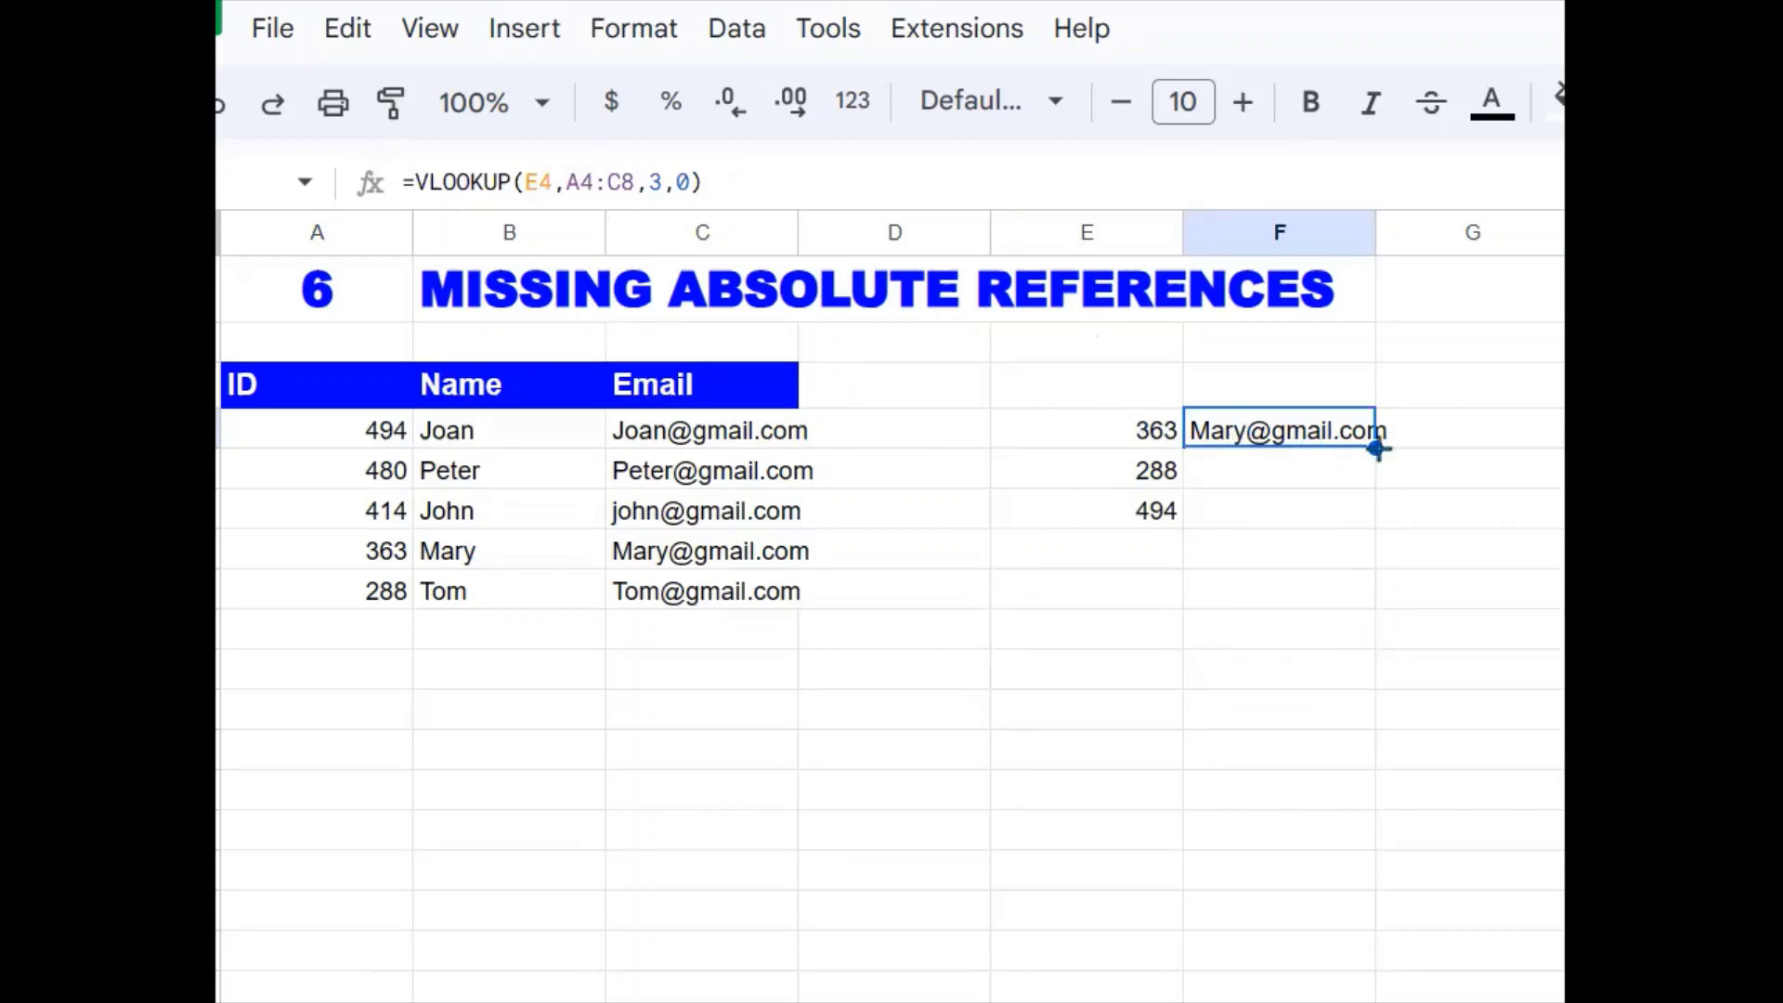
pyautogui.moveTo(1377, 450); pyautogui.dragTo(1375, 530)
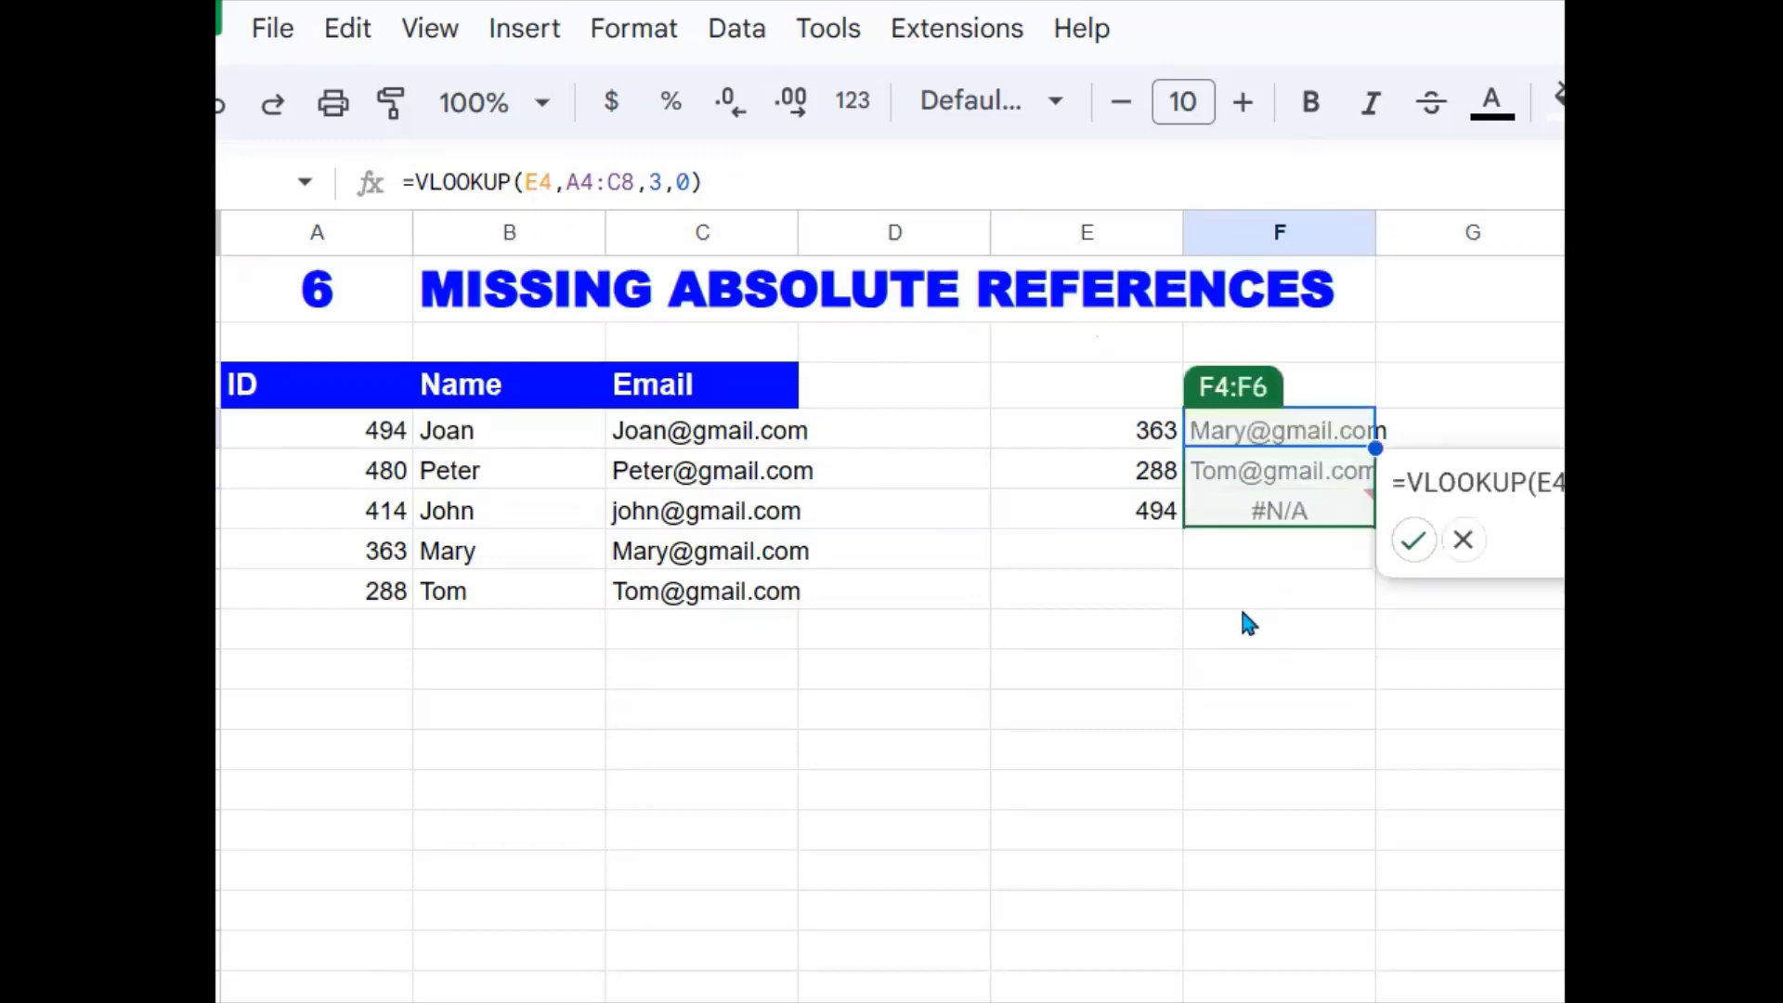
pyautogui.click(1241, 618)
pyautogui.click(1467, 542)
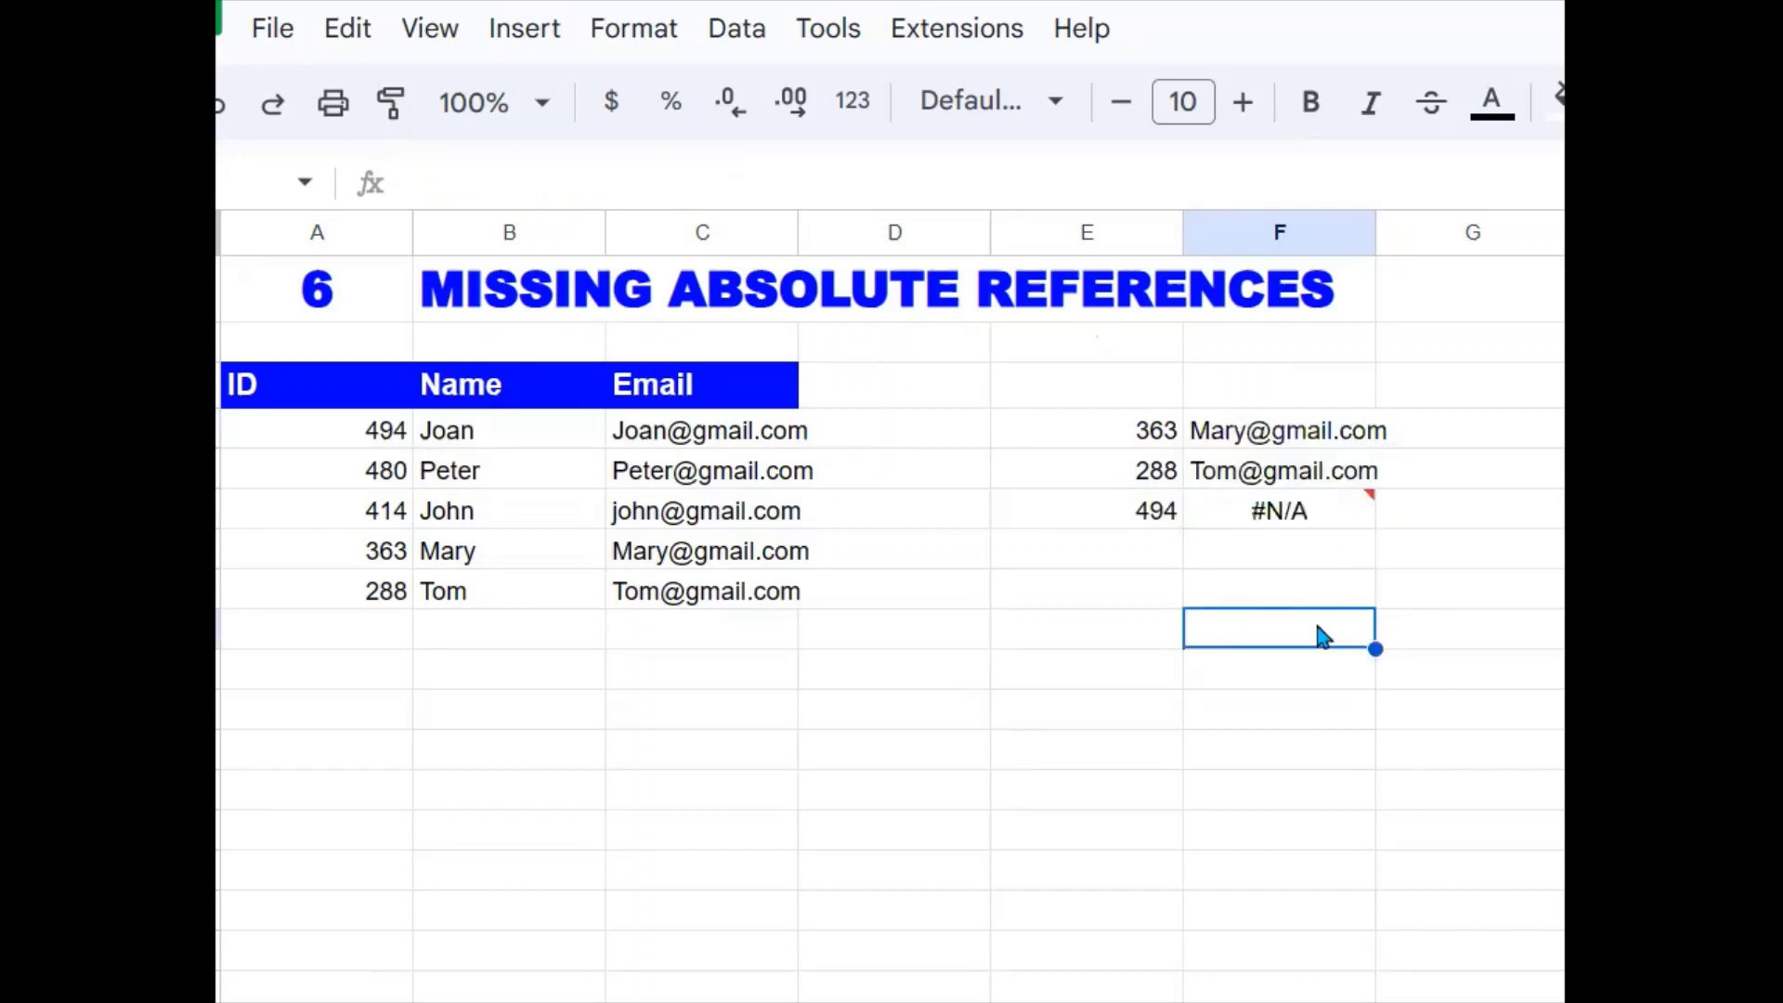
# Inspect the VLOOKUP formula in F6 and the table range it references.
pyautogui.click(1228, 557)
pyautogui.click(1335, 522)
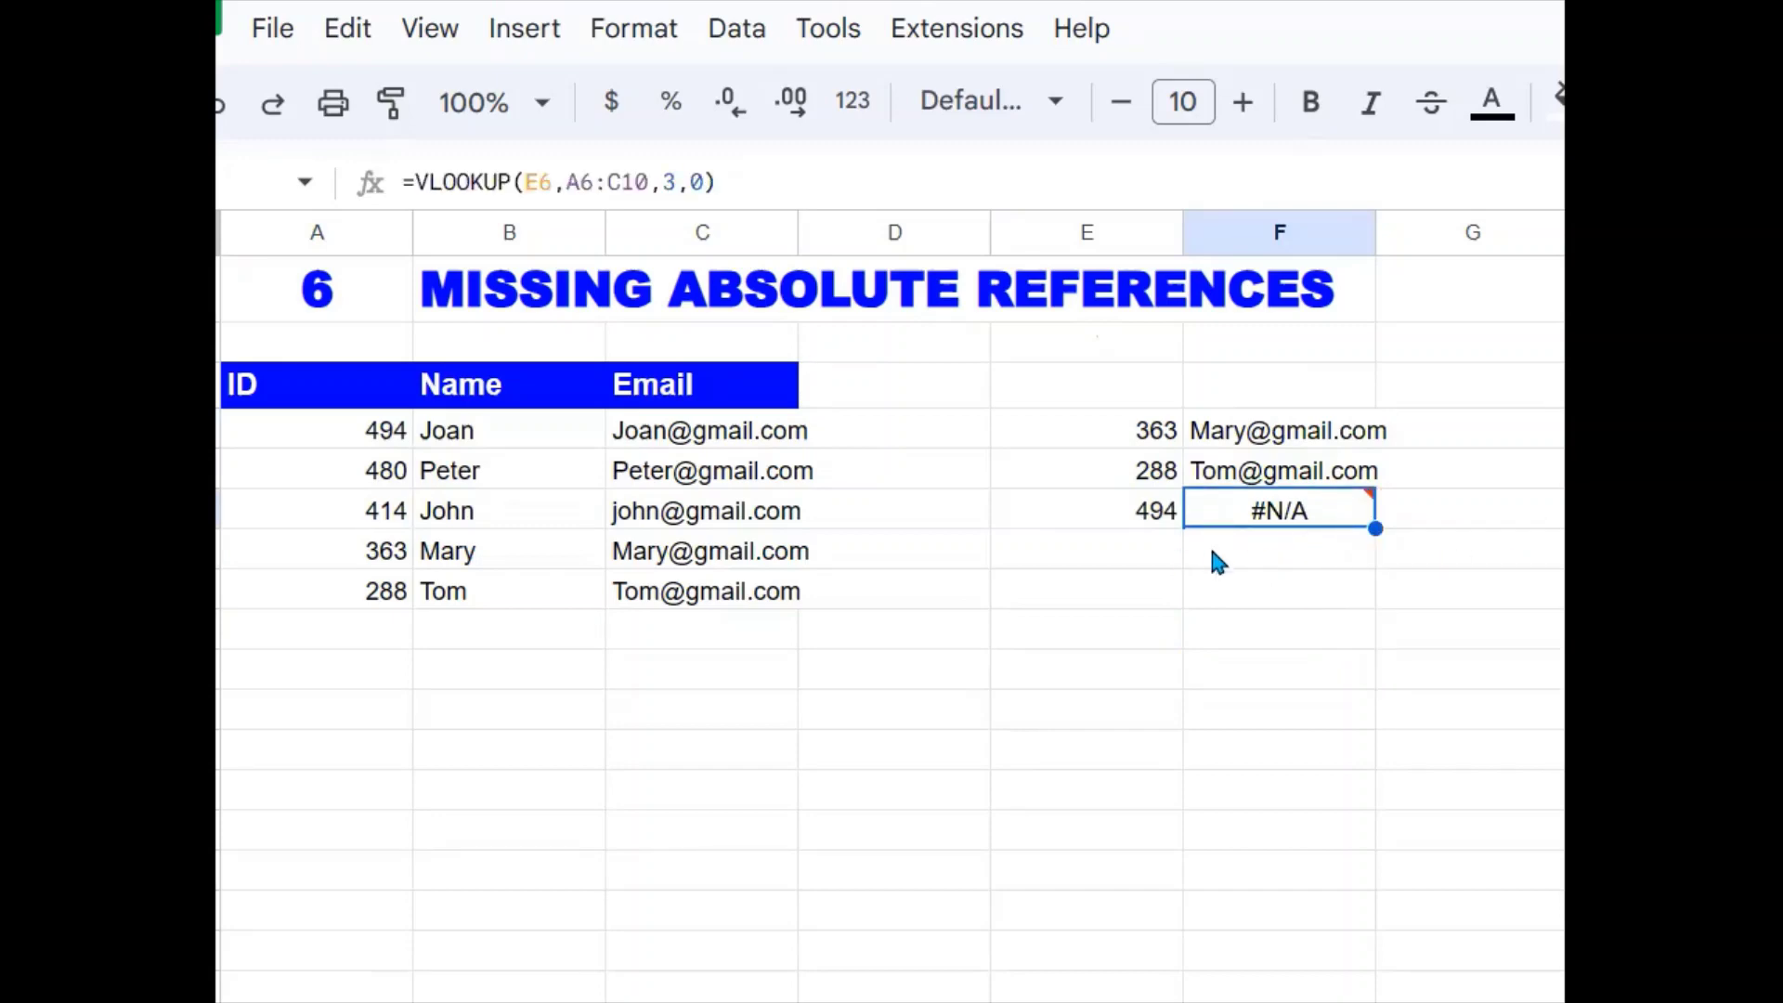
pyautogui.doubleClick(1297, 518)
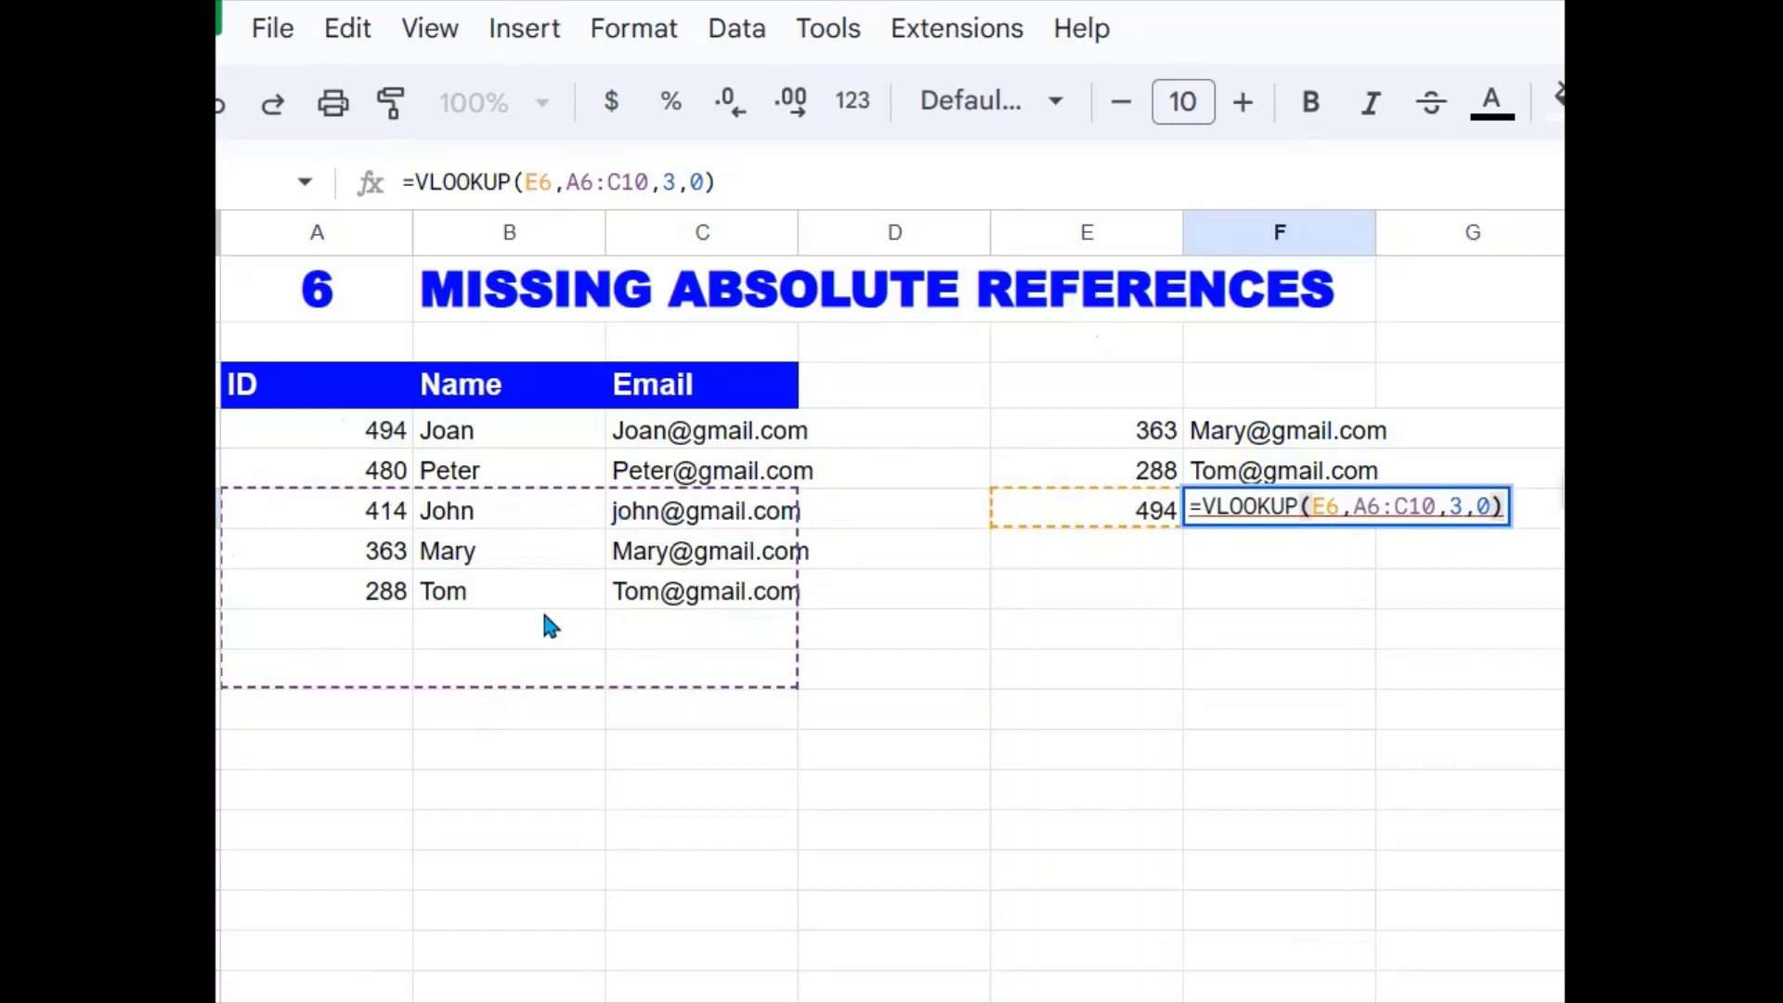
# Make the range in the F4 VLOOKUP absolute as $A$4:$C$8.
pyautogui.click(1265, 442)
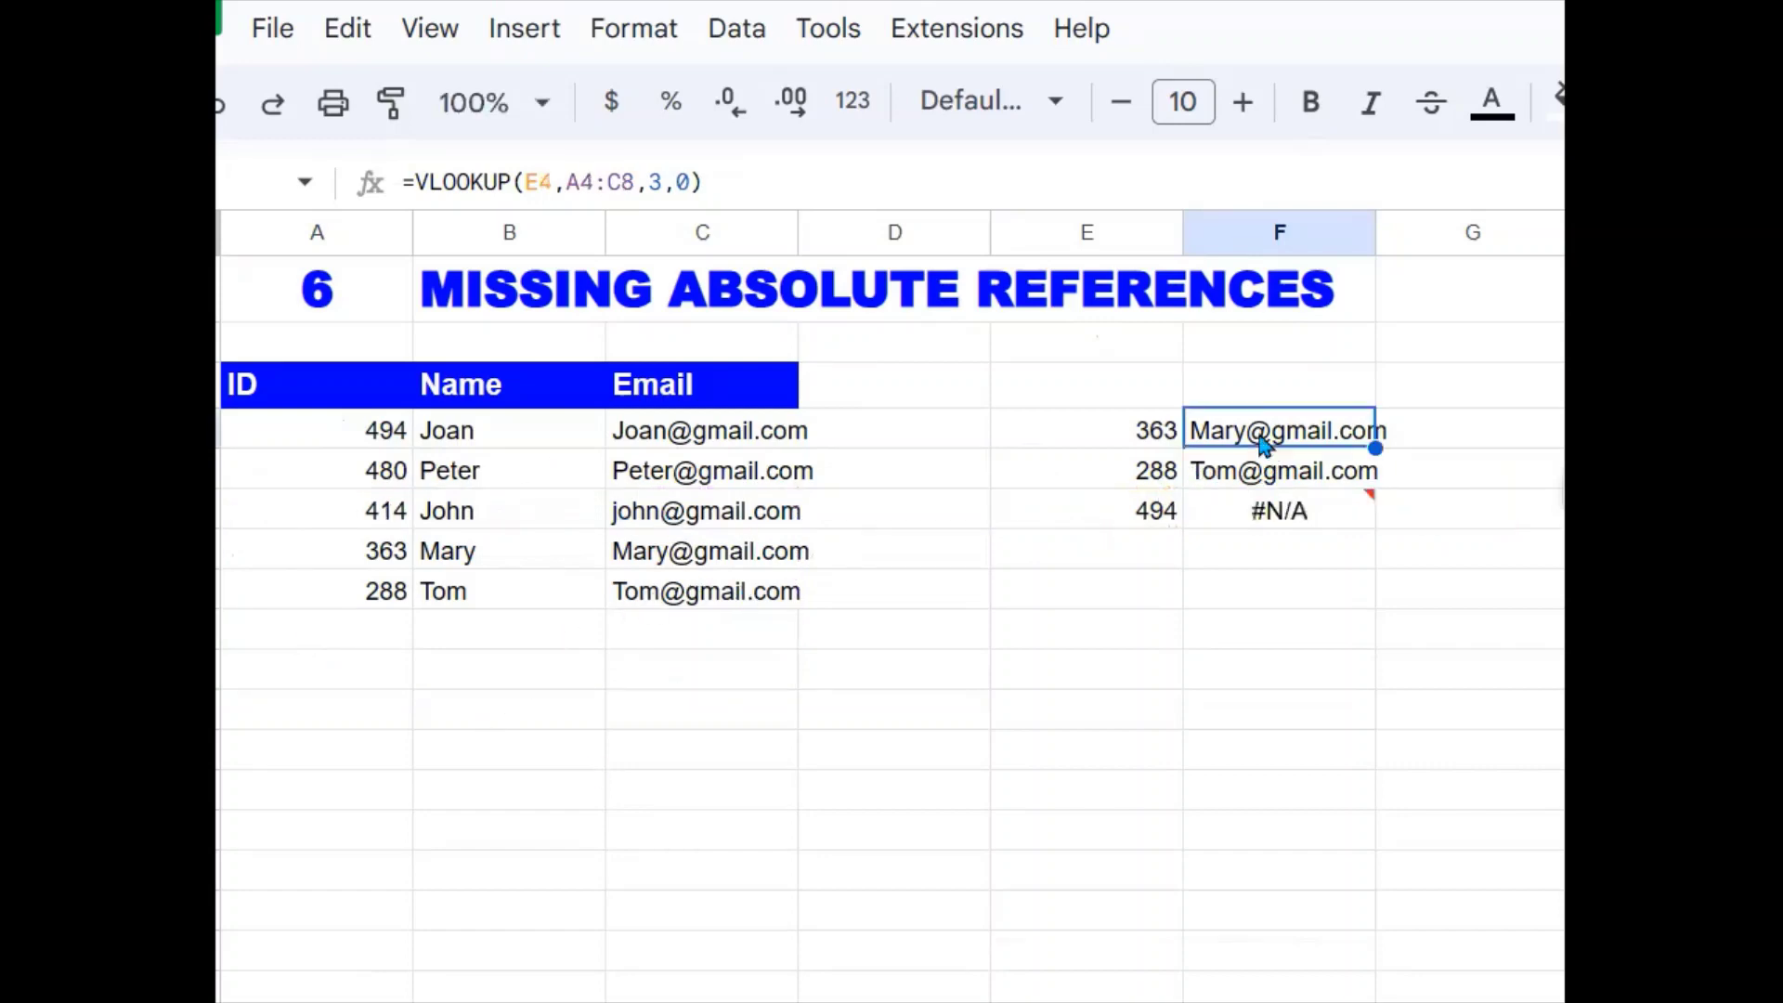
pyautogui.click(632, 182)
pyautogui.keyDown('shift'); pyautogui.click(557, 182); pyautogui.keyUp('shift')
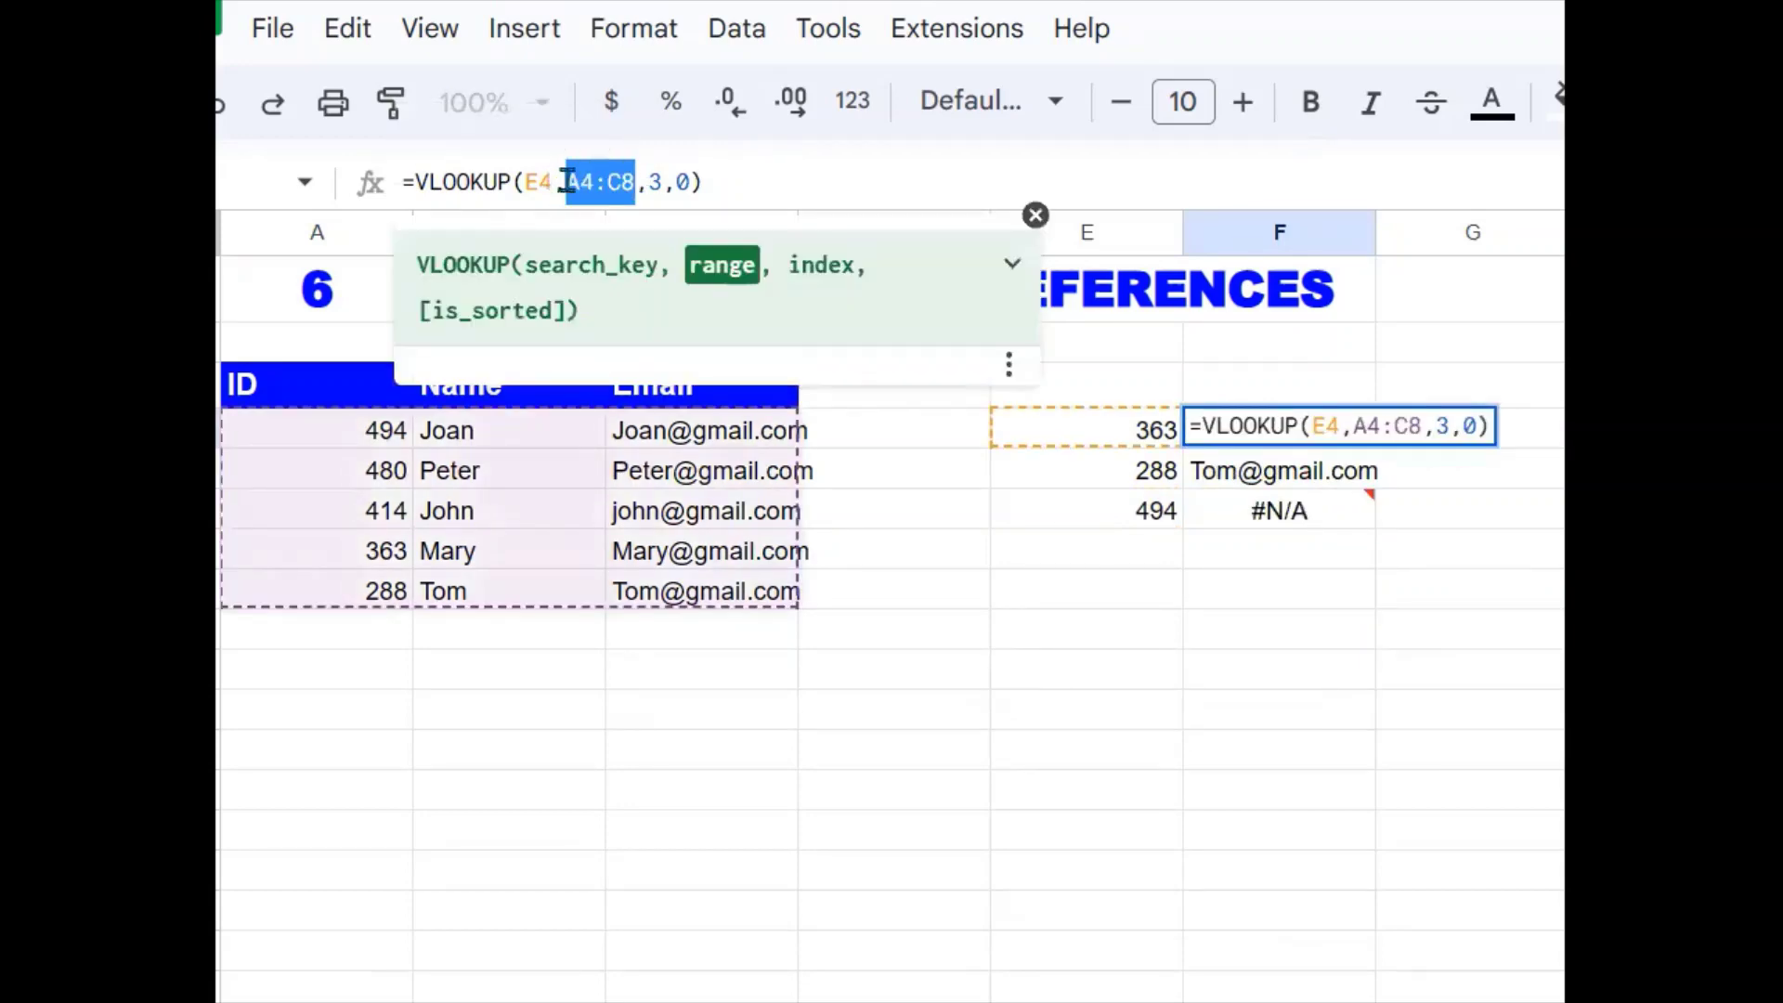
pyautogui.press('F4')
pyautogui.press('Return')
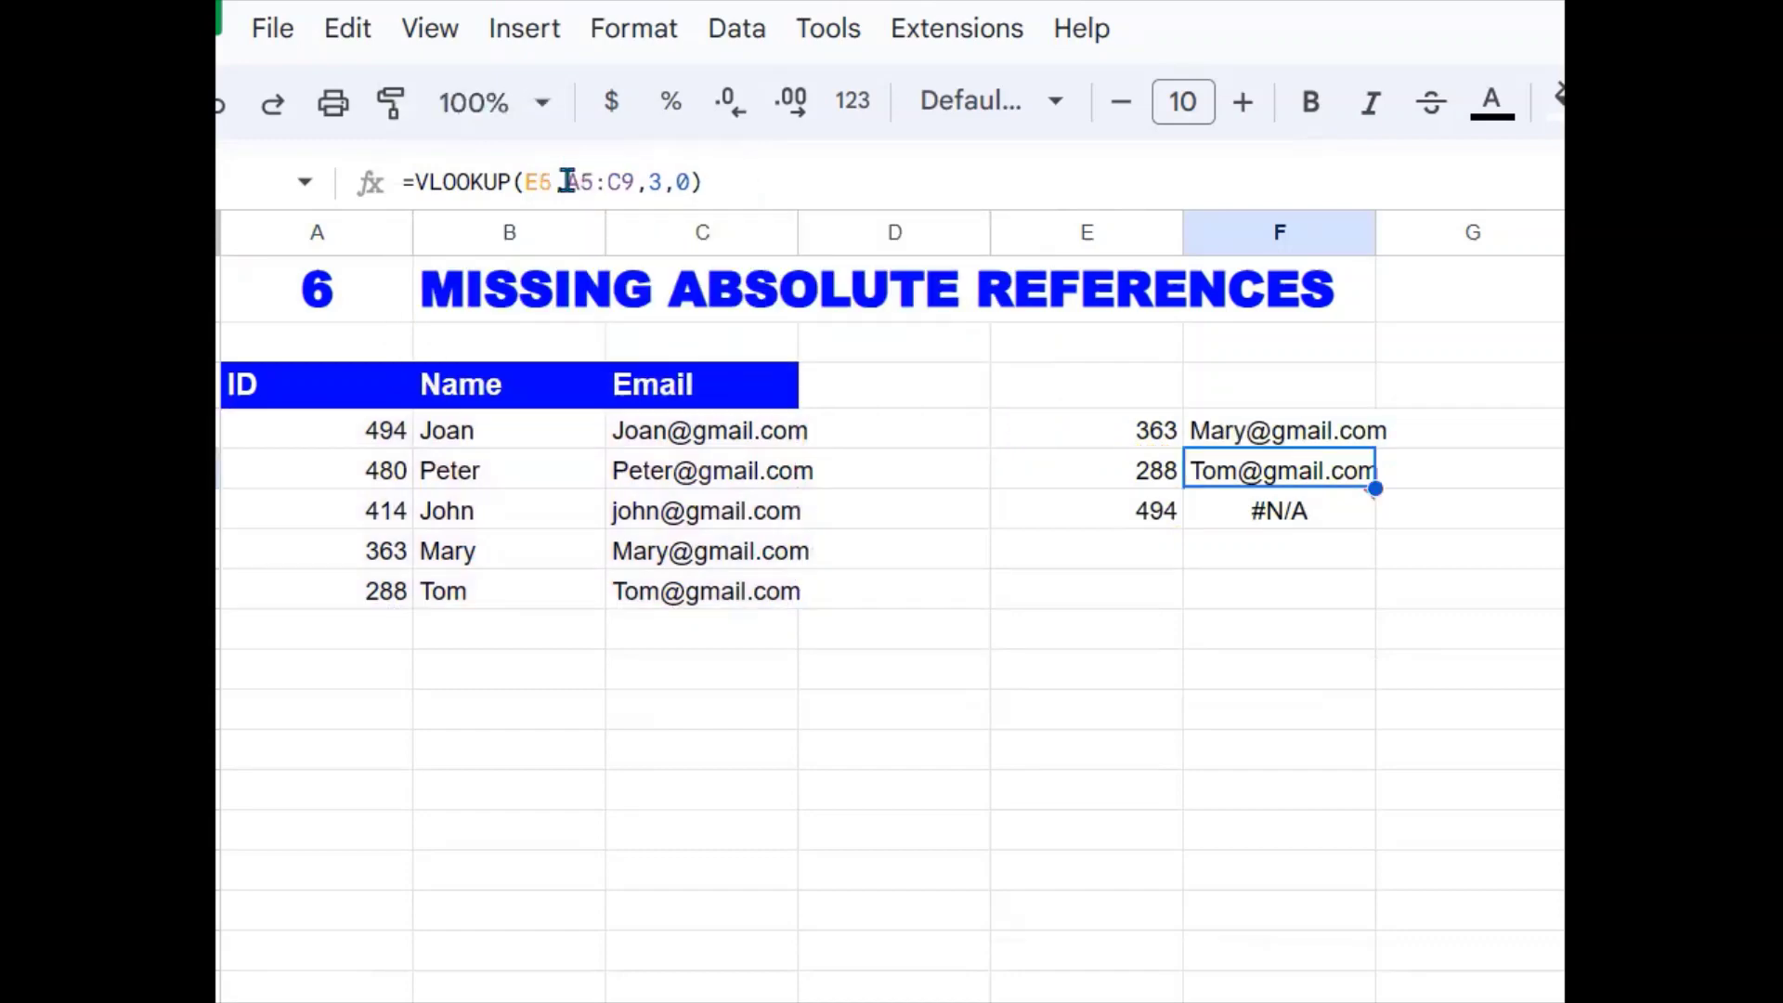
# Fill the F4 VLOOKUP with its absolute range down through F6.
pyautogui.click(1354, 440)
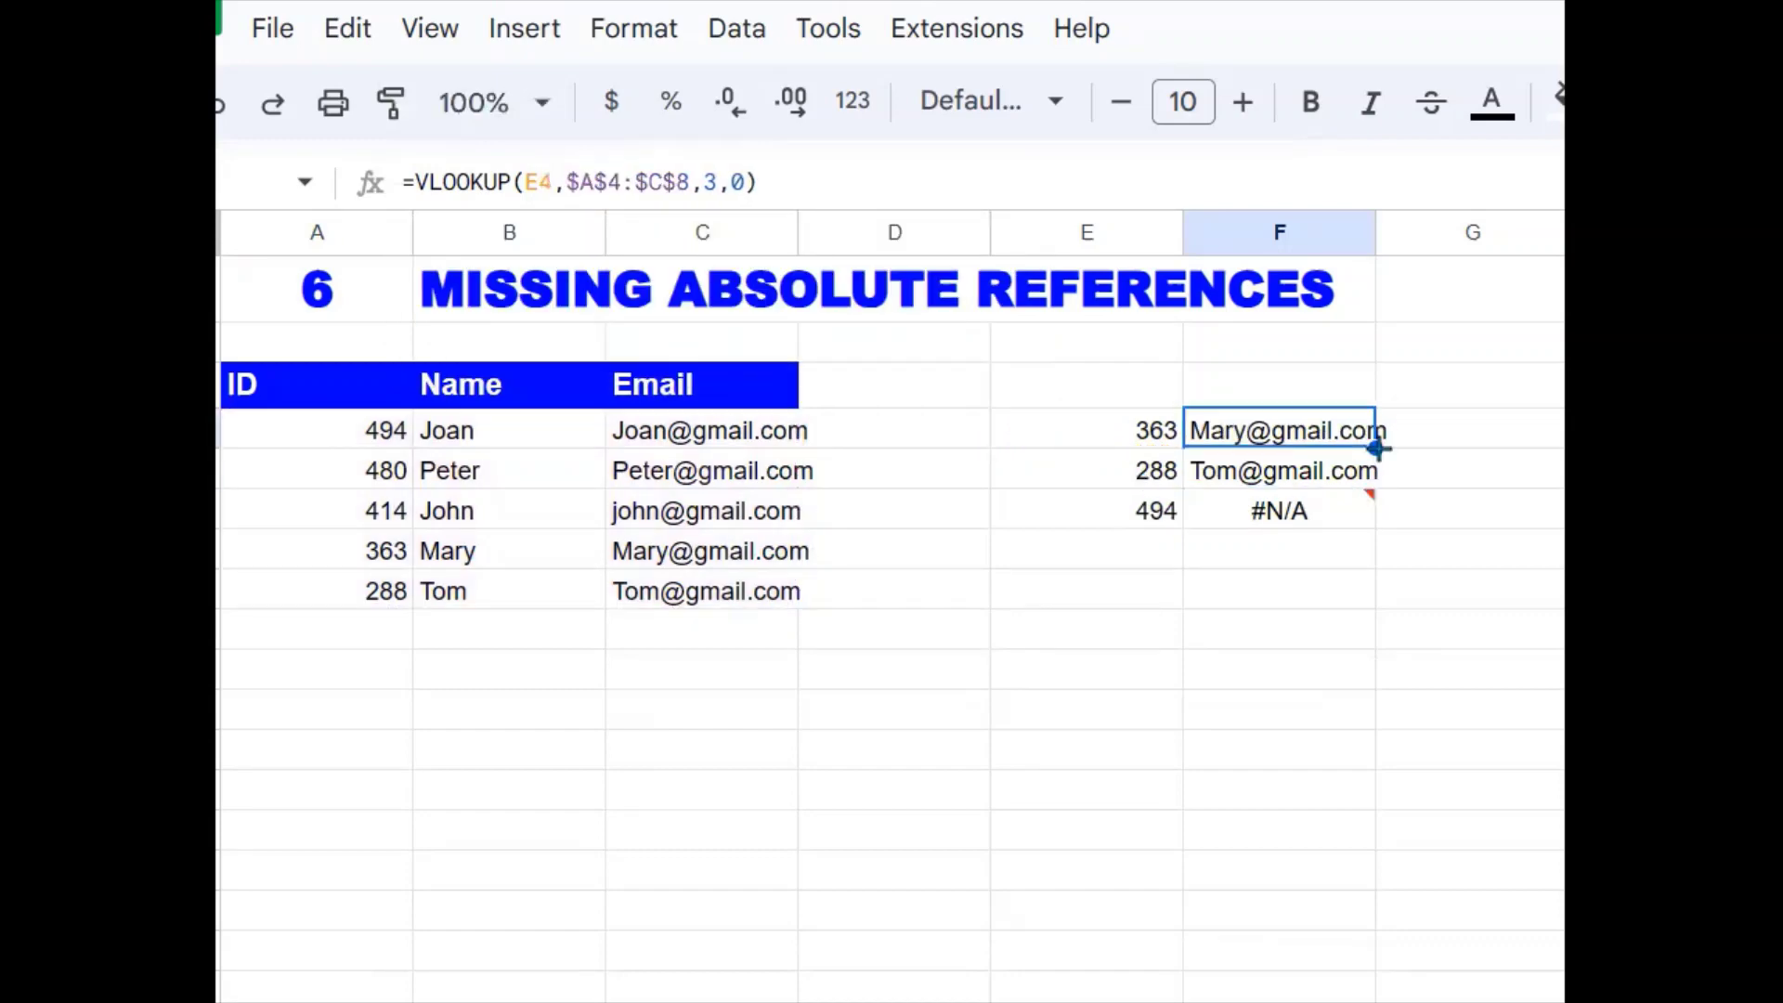
pyautogui.moveTo(1375, 448); pyautogui.dragTo(1381, 526)
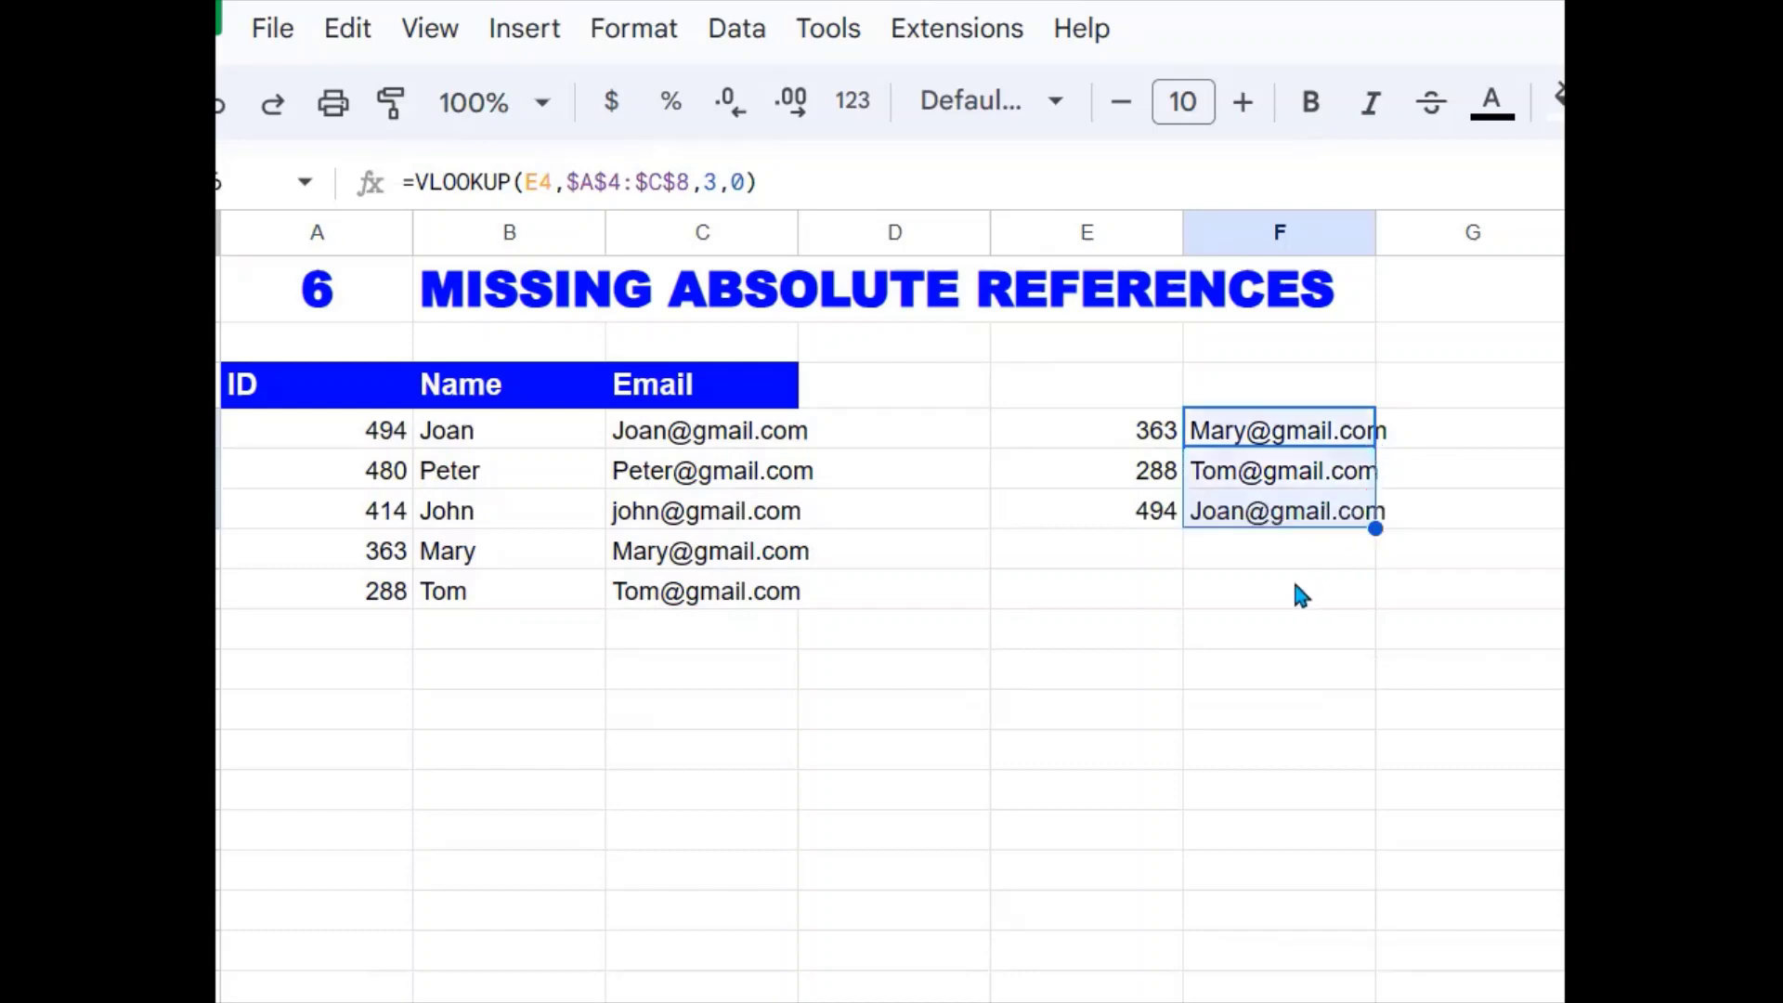
pyautogui.click(1257, 589)
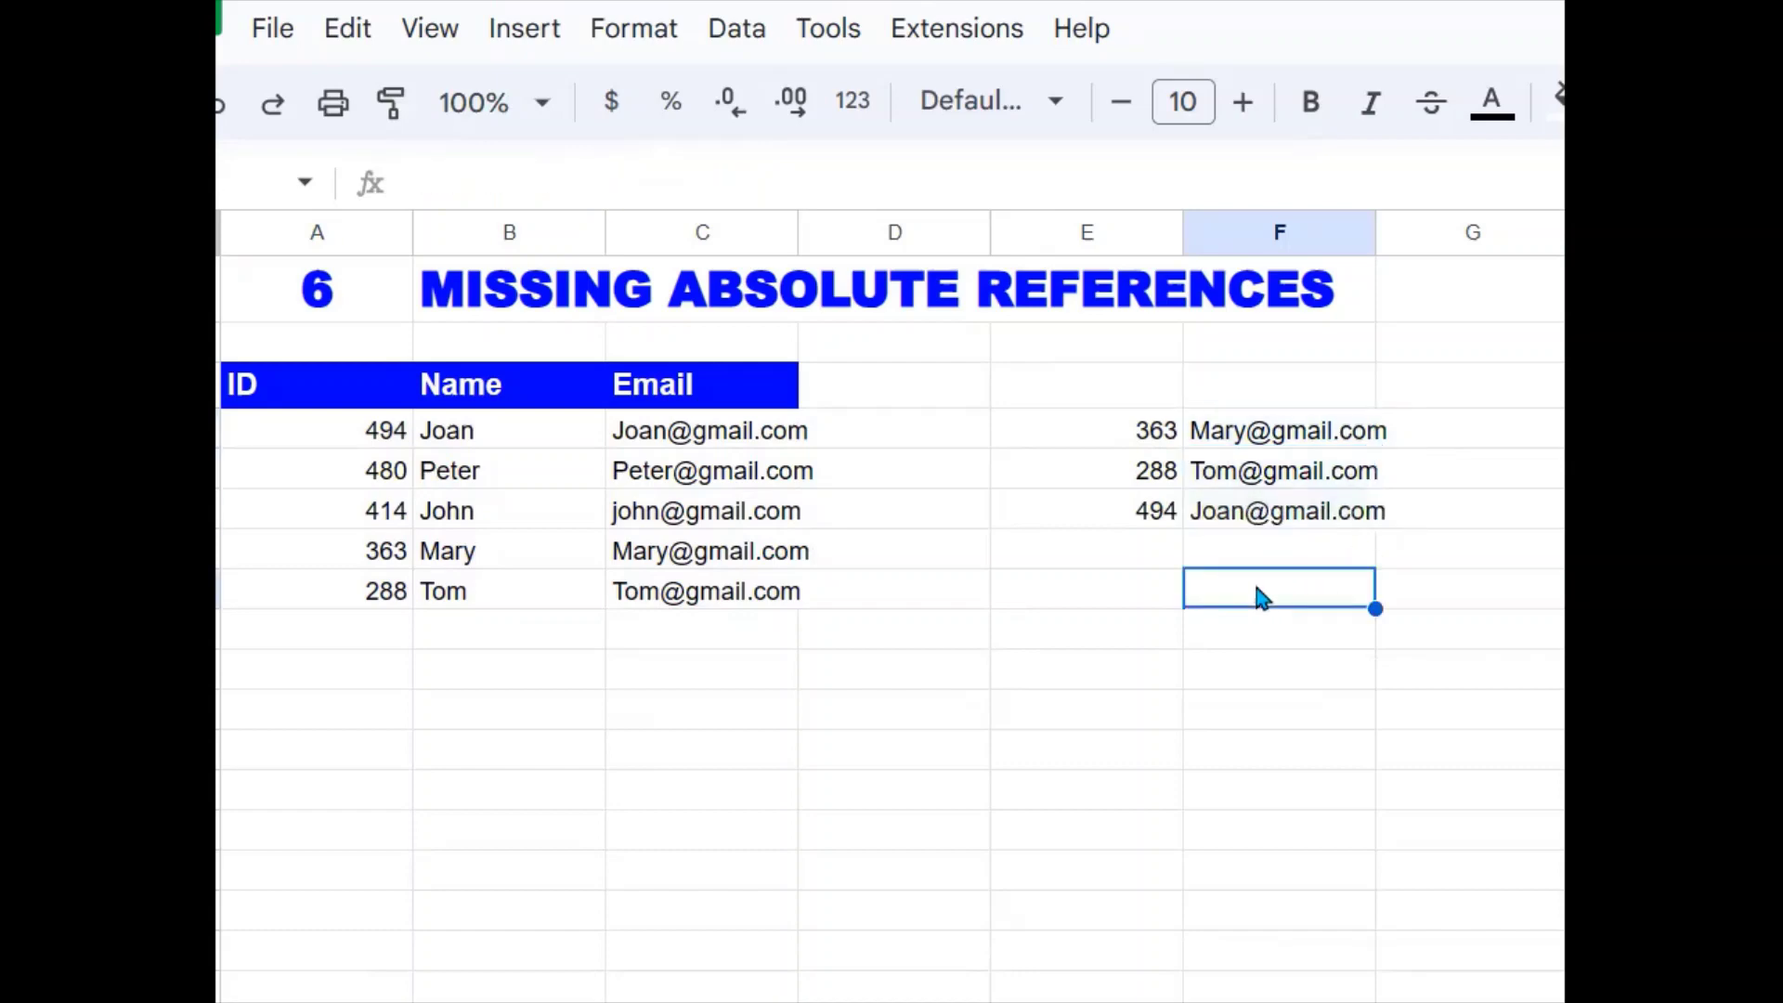
# Check the refilled F6 formula and the table range it references.
pyautogui.click(1293, 526)
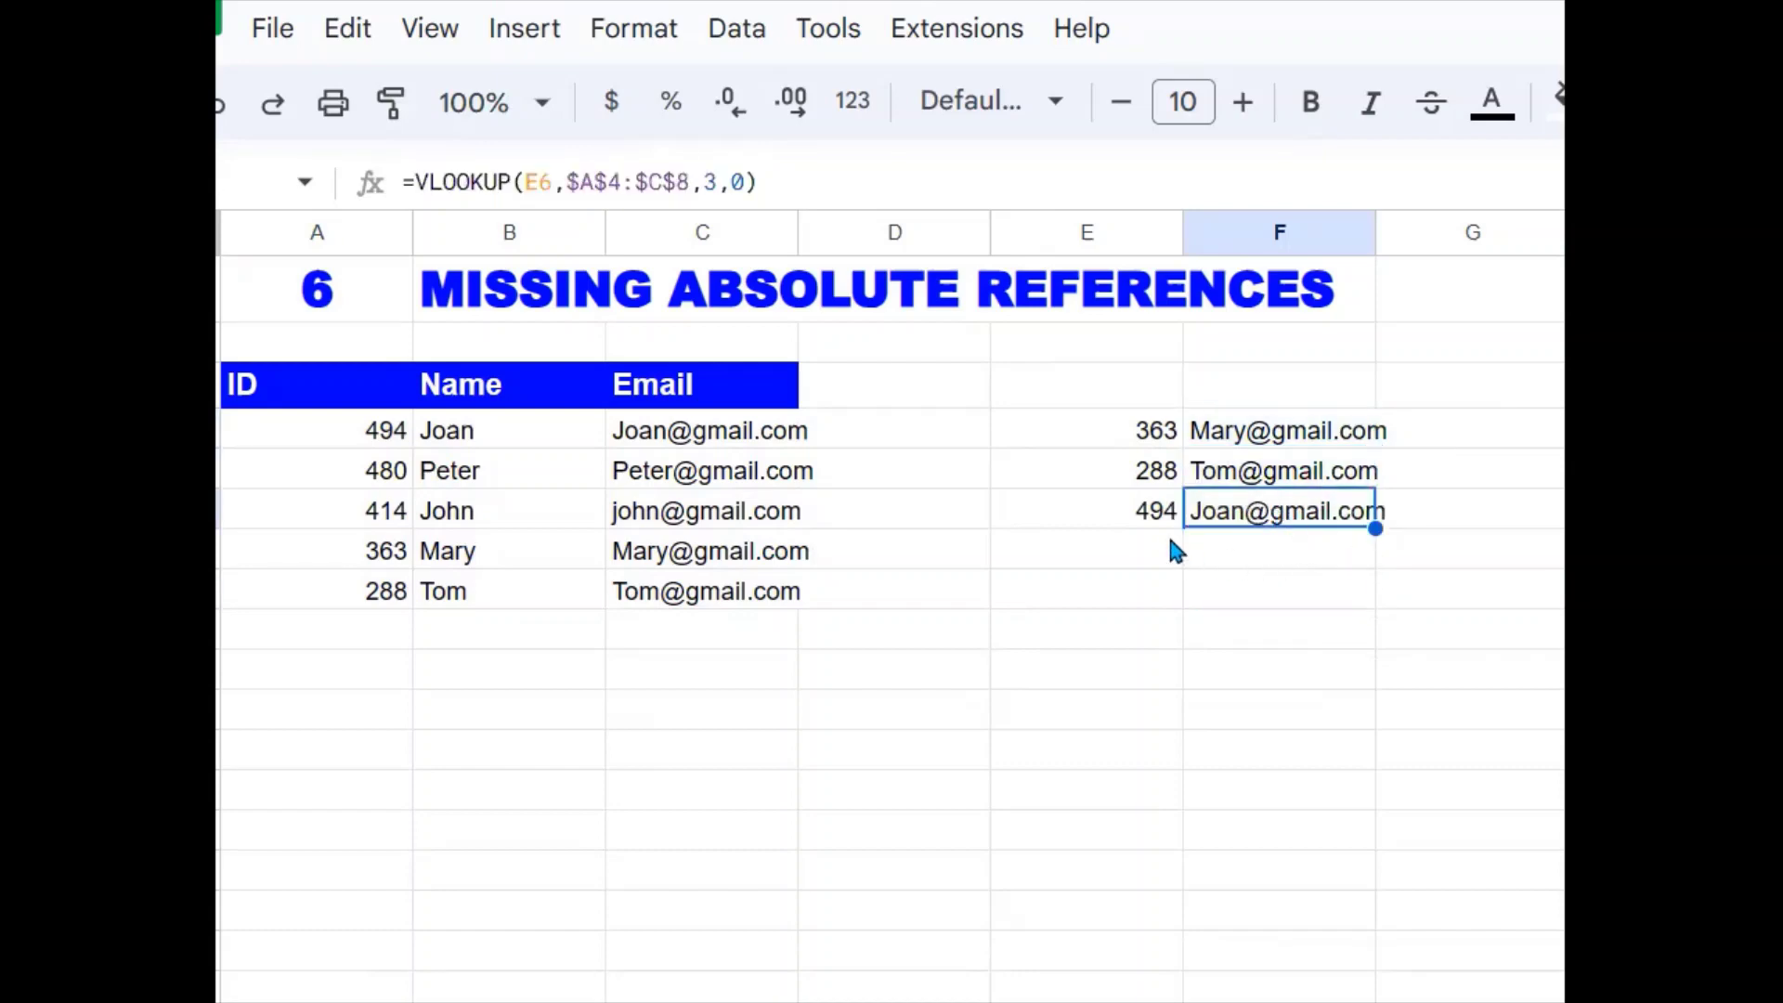
pyautogui.doubleClick(1279, 509)
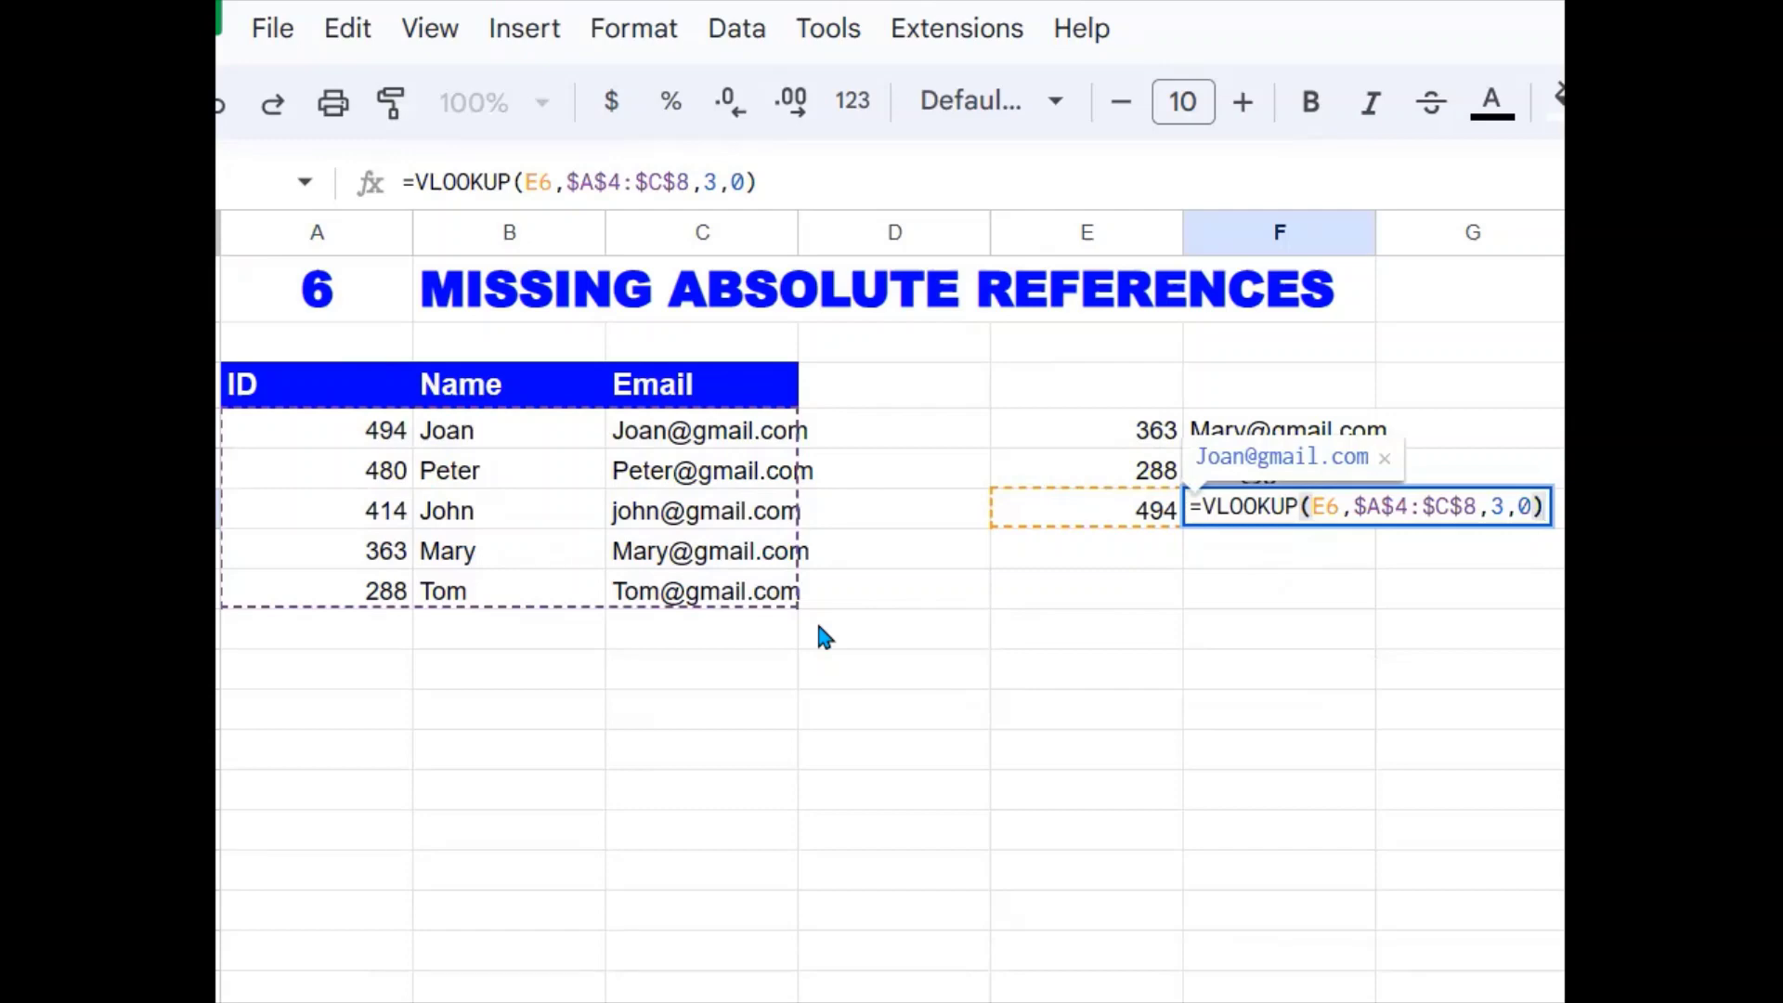
pyautogui.press('Return')
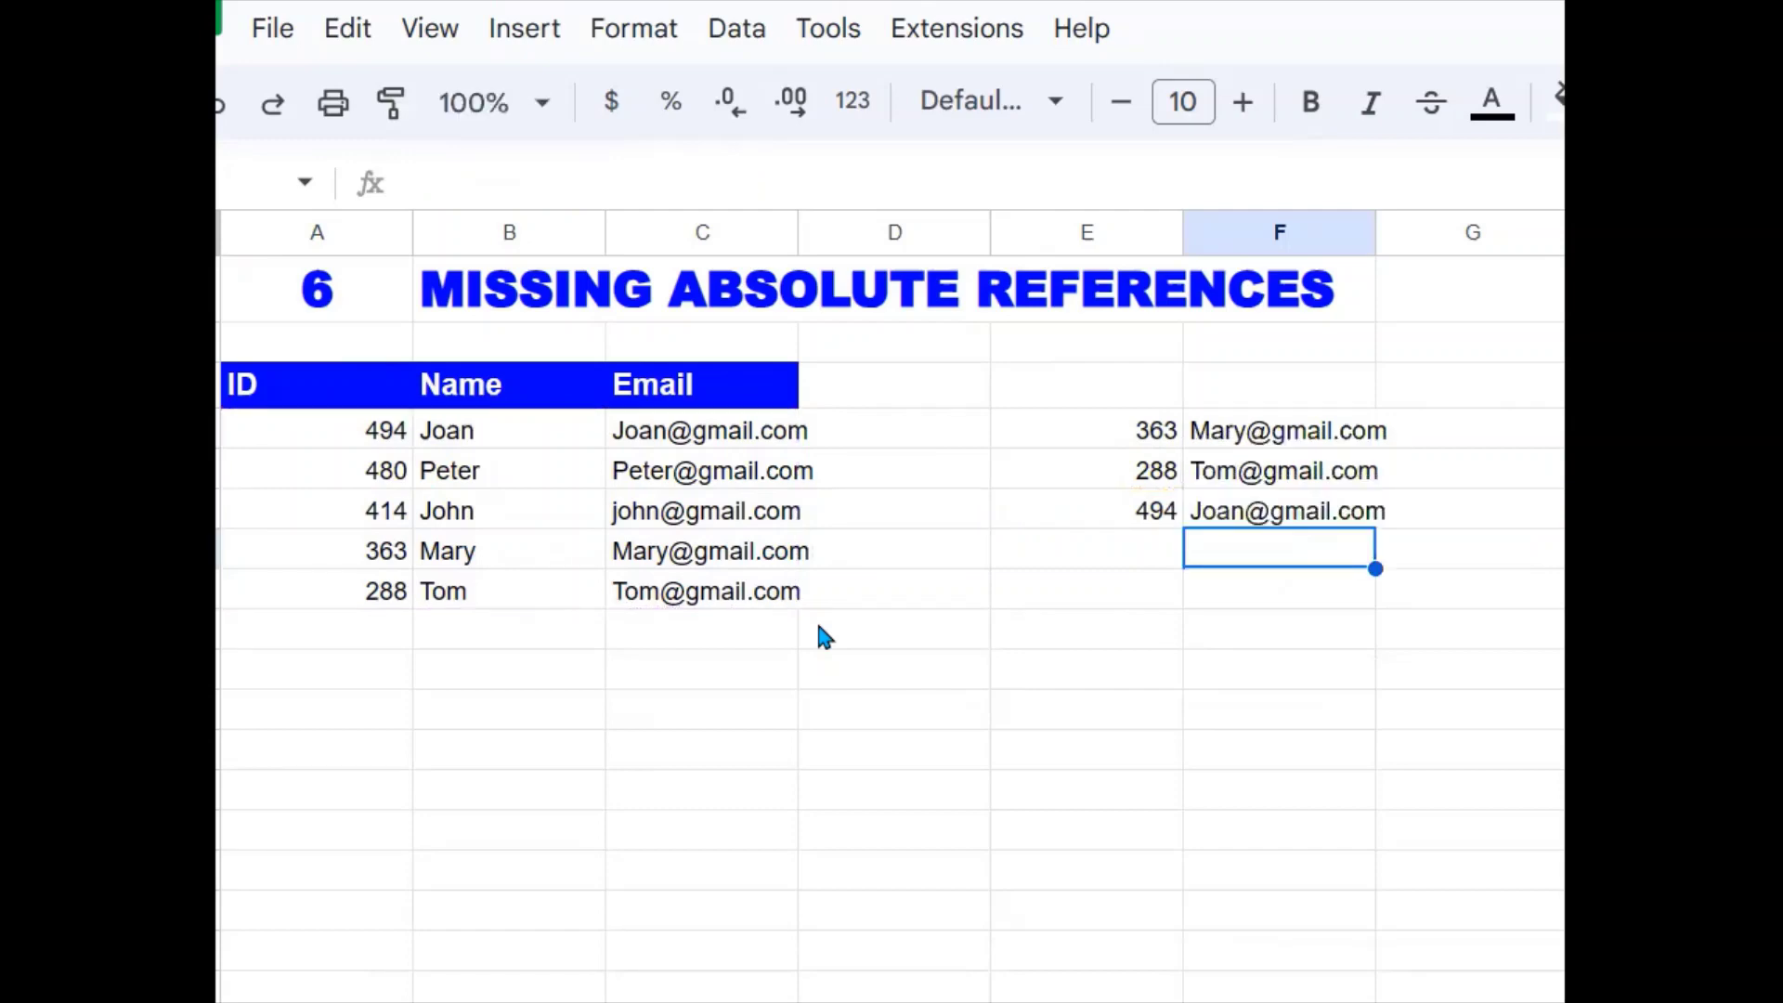
# Open the Insufficient Error Handling sheet and clear the selection around its table.
pyautogui.click(752, 672)
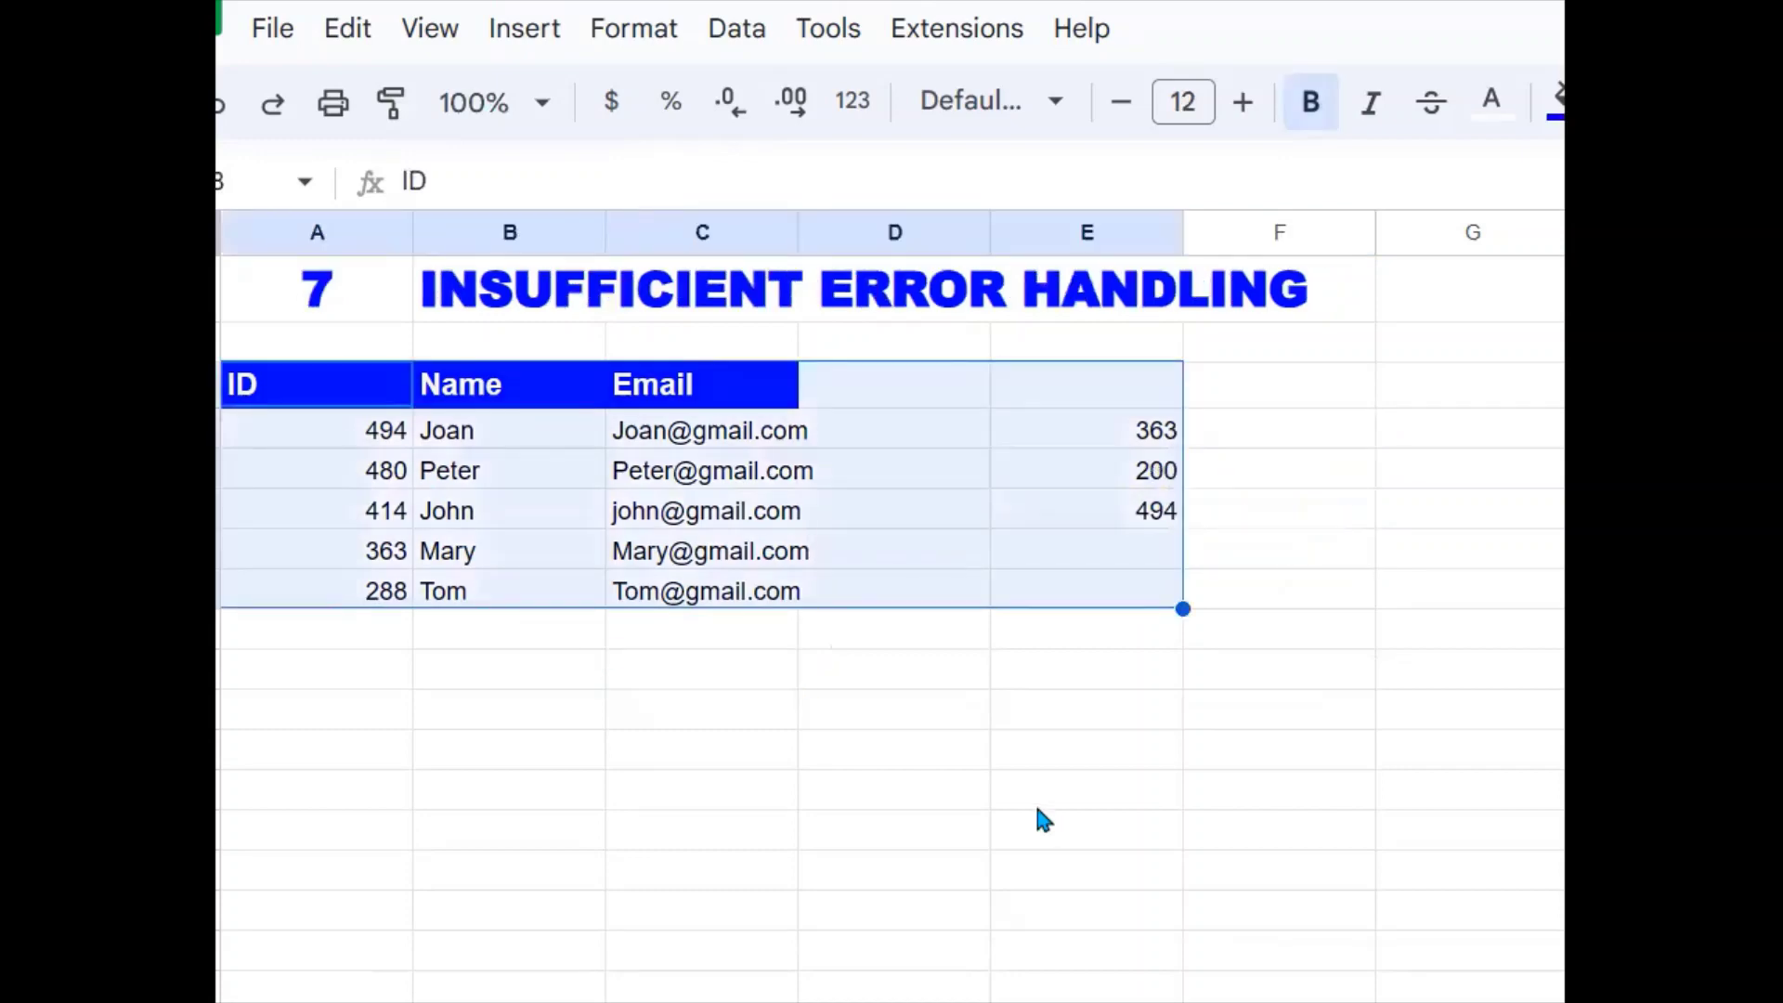
pyautogui.click(1035, 804)
pyautogui.click(746, 721)
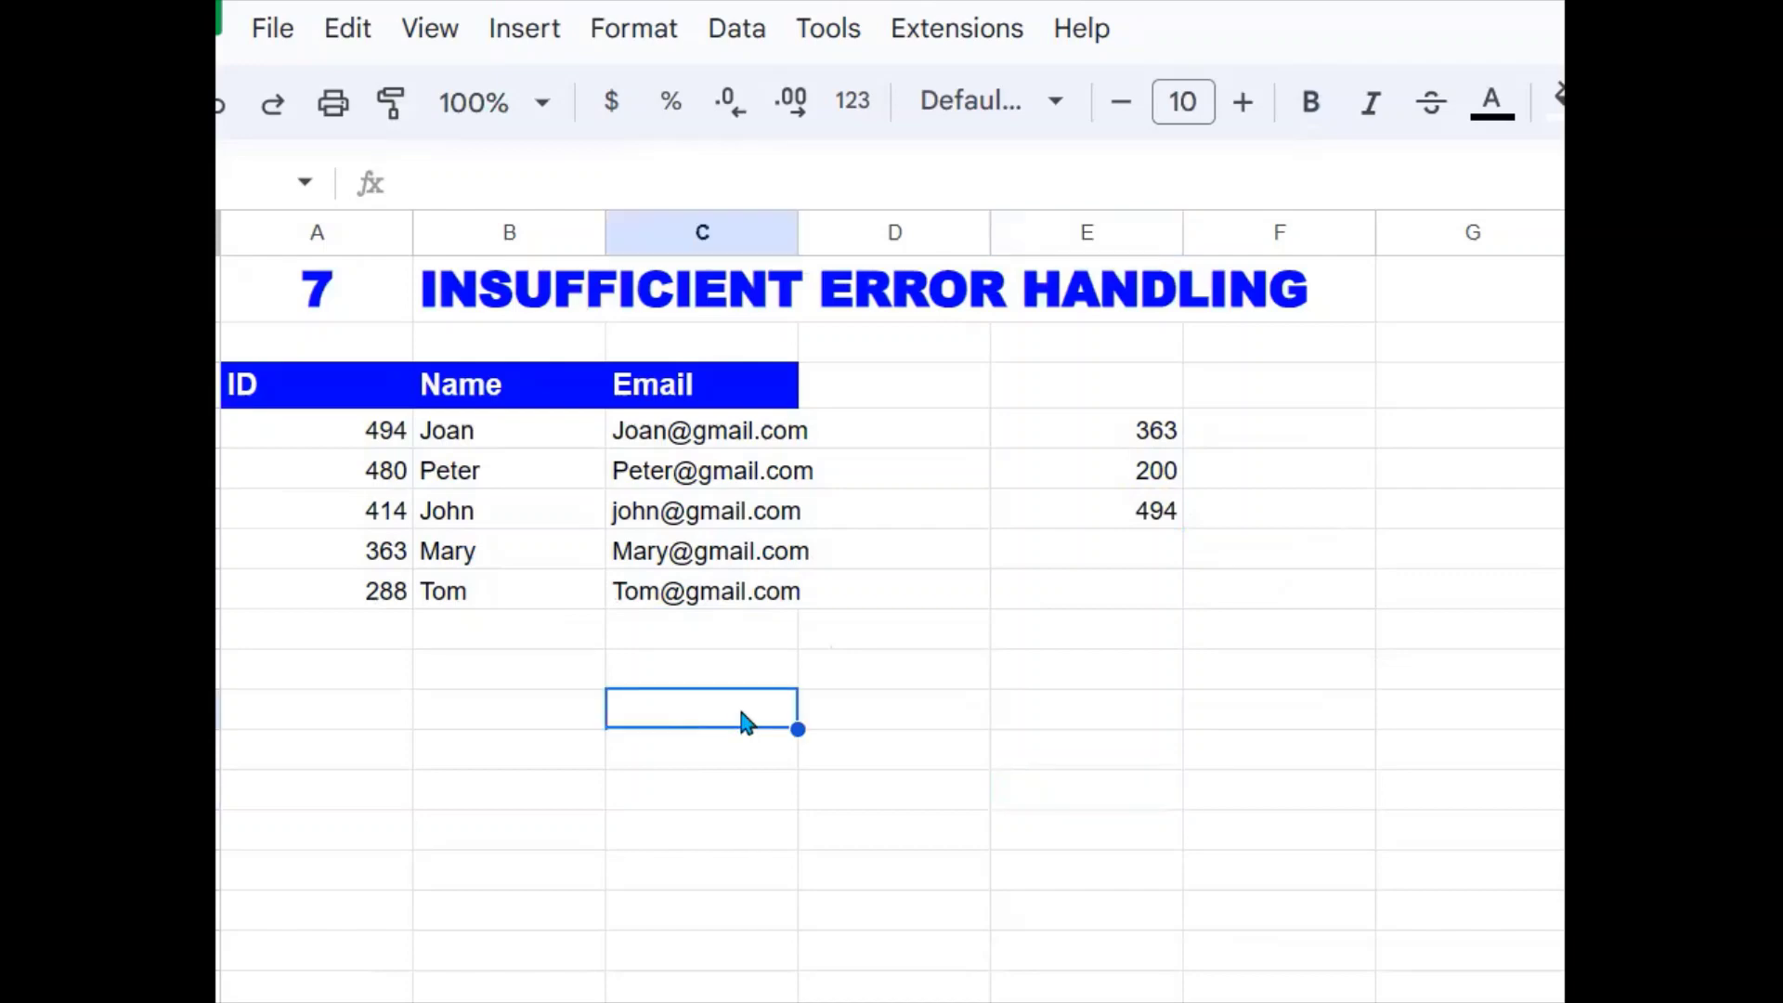
# Enter =VLOOKUP(E4,A4:C8,2,0) in F4 to look up the name for the first ID.
pyautogui.click(1300, 440)
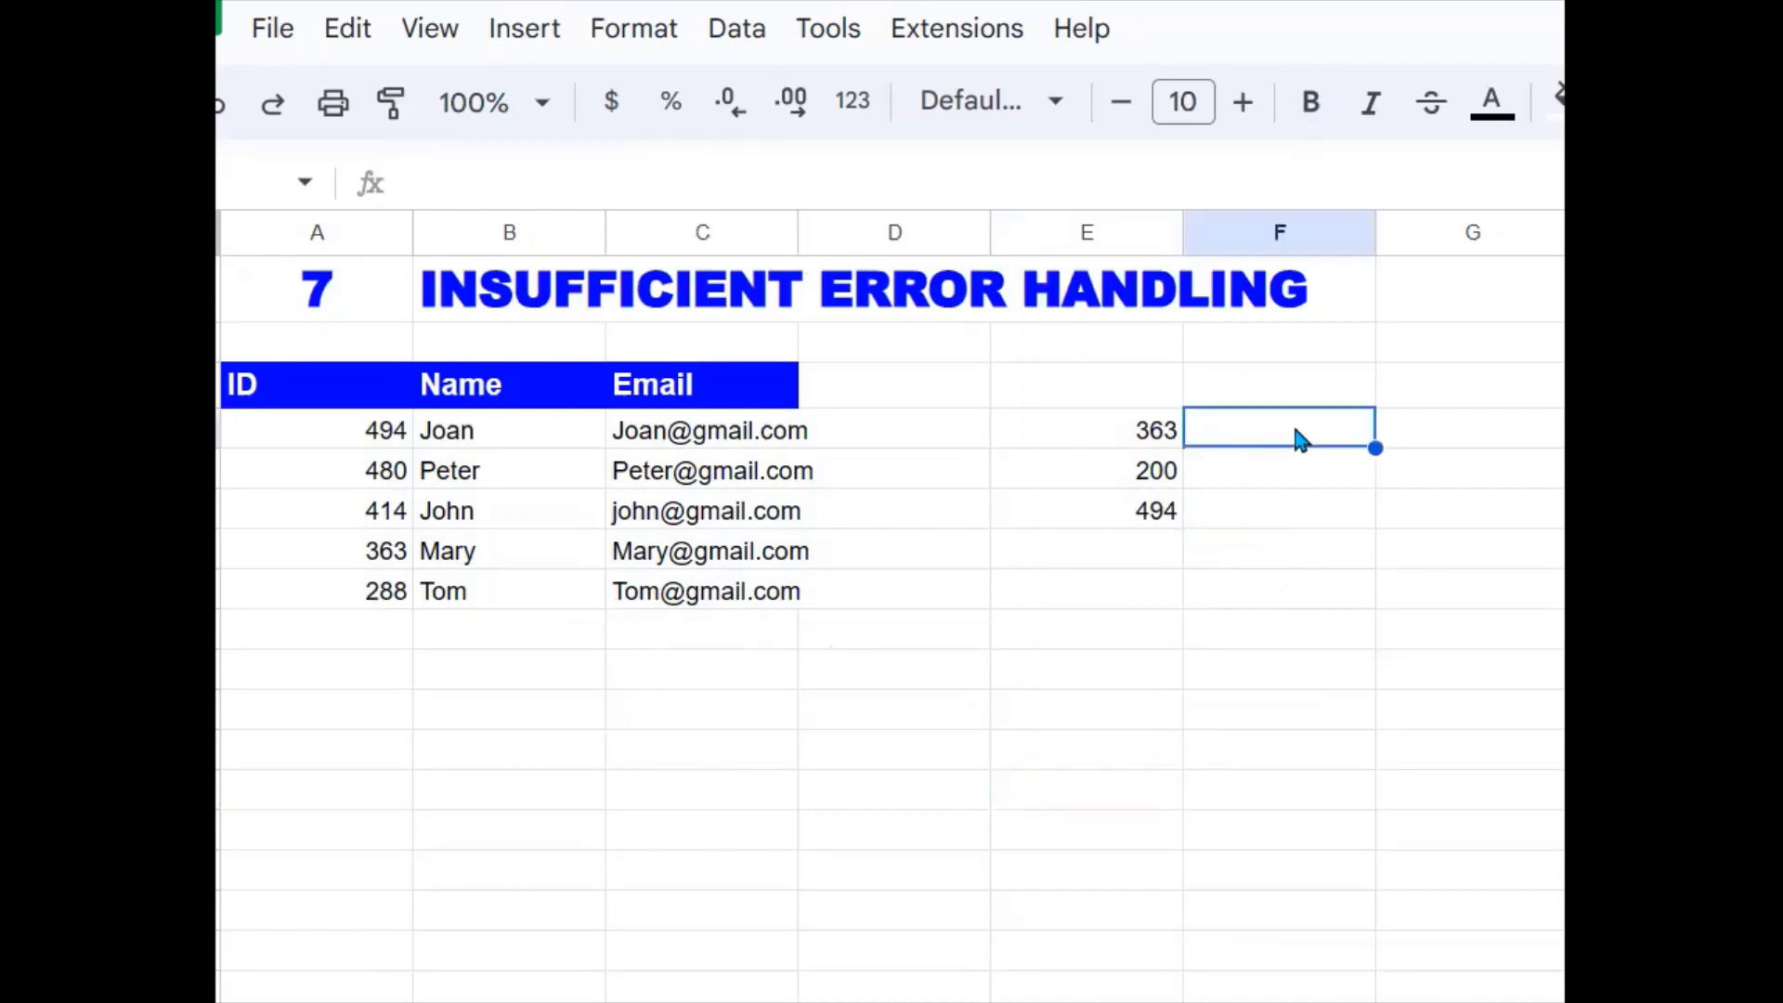
pyautogui.write('=')
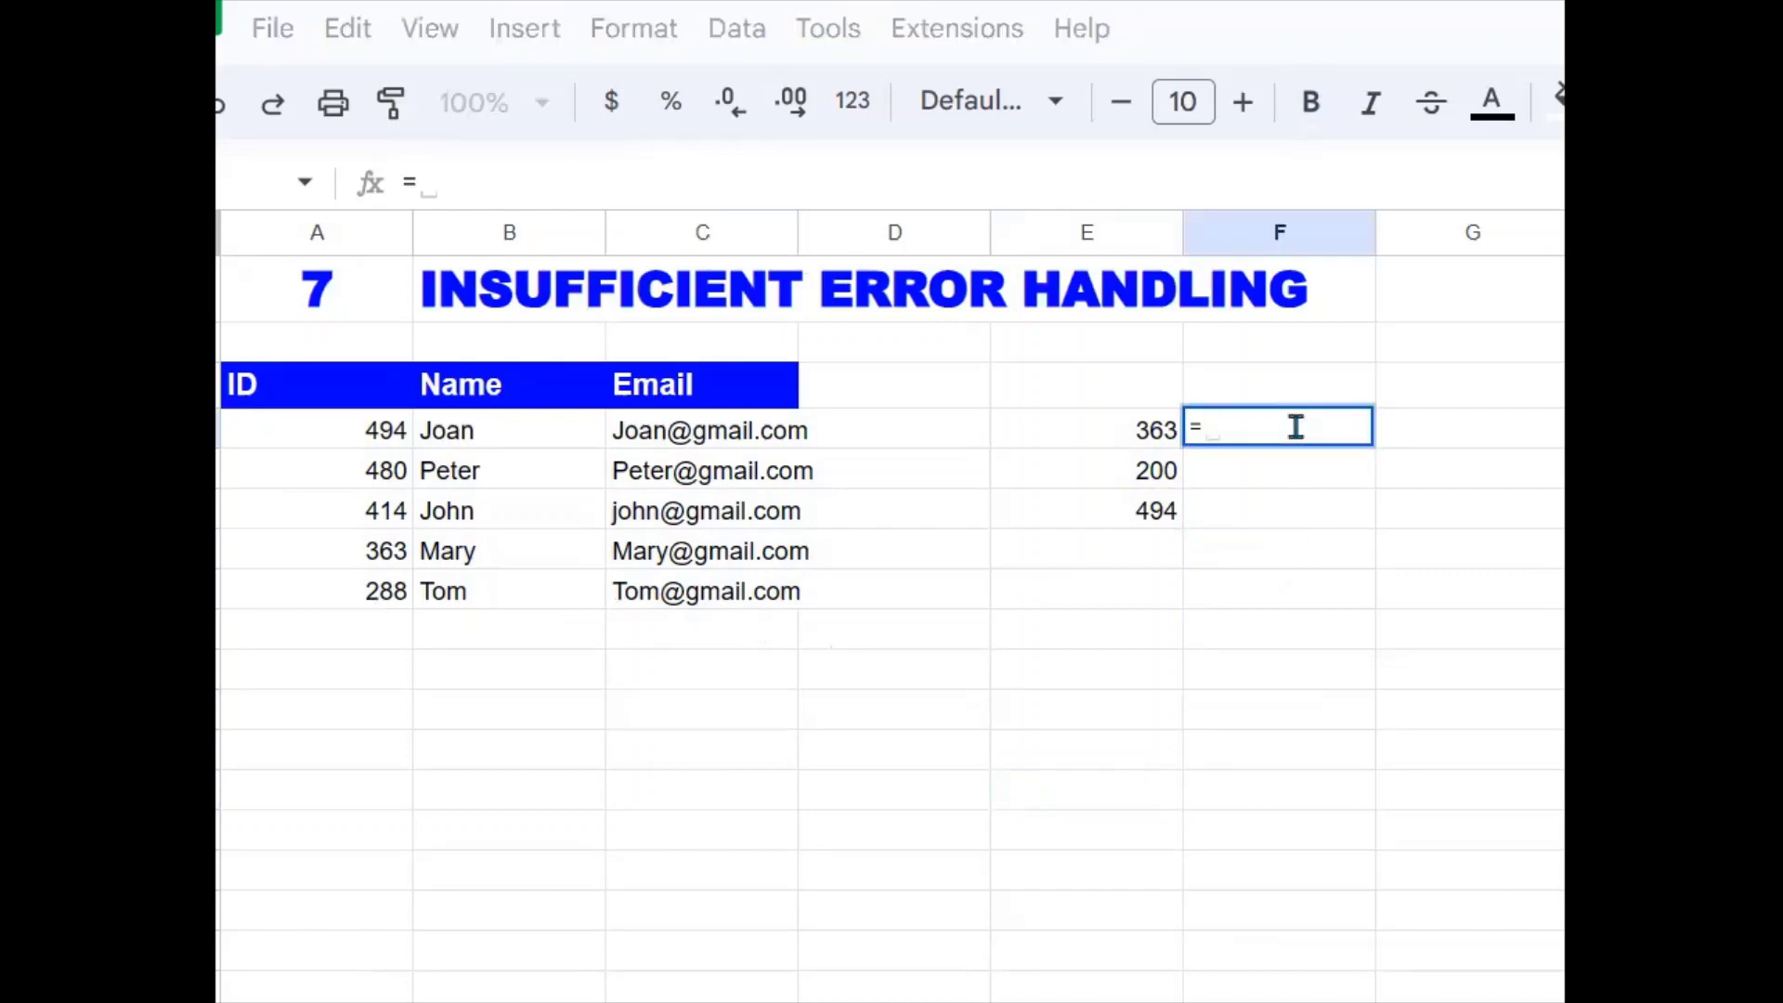
pyautogui.write('VLOOKU')
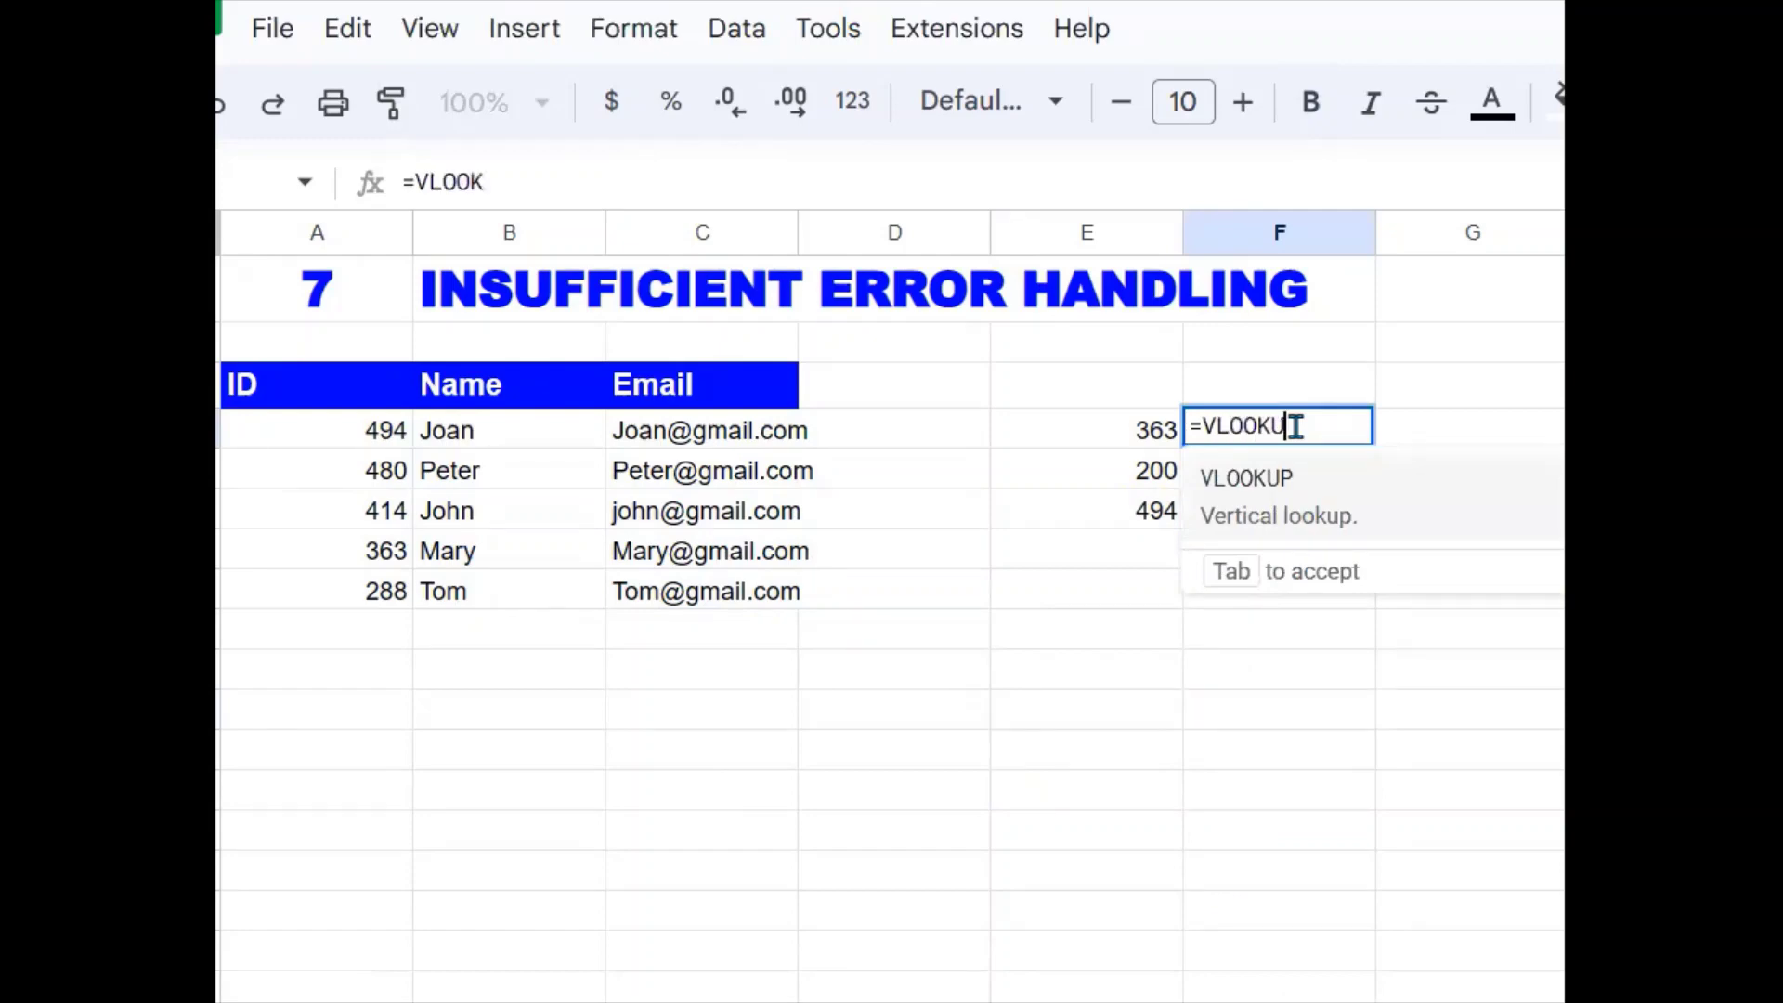
pyautogui.write('P(')
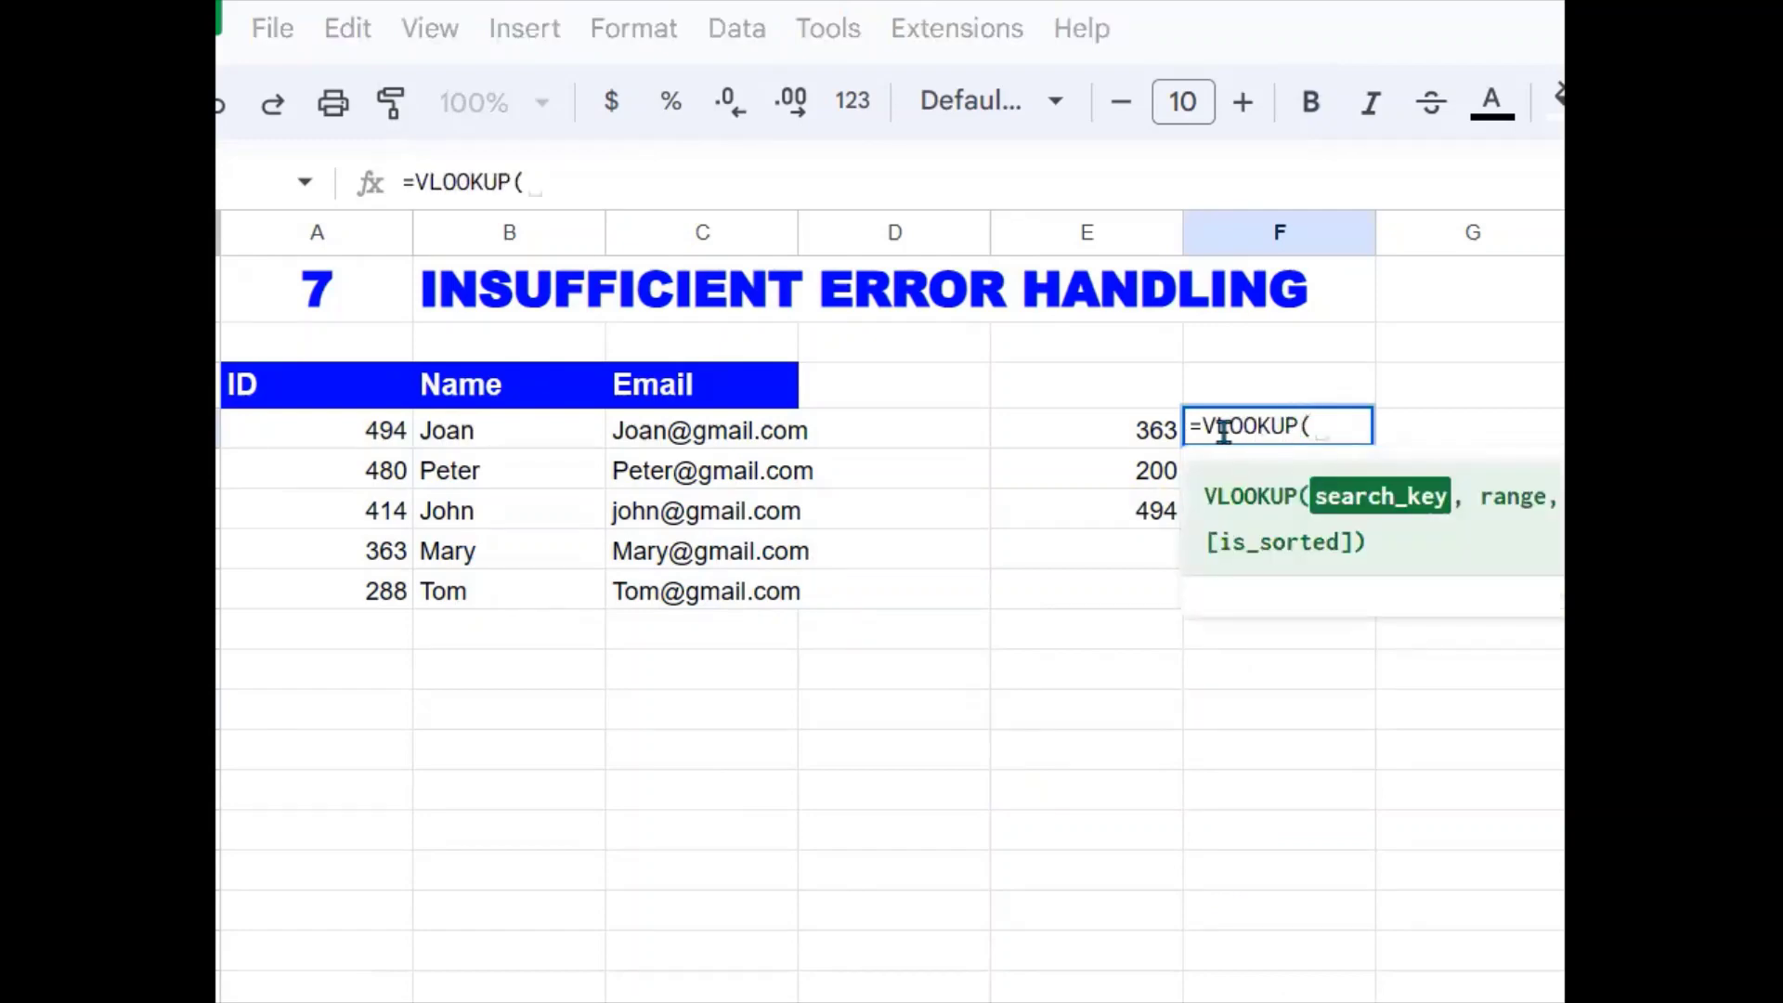
pyautogui.click(1152, 440)
pyautogui.write(',')
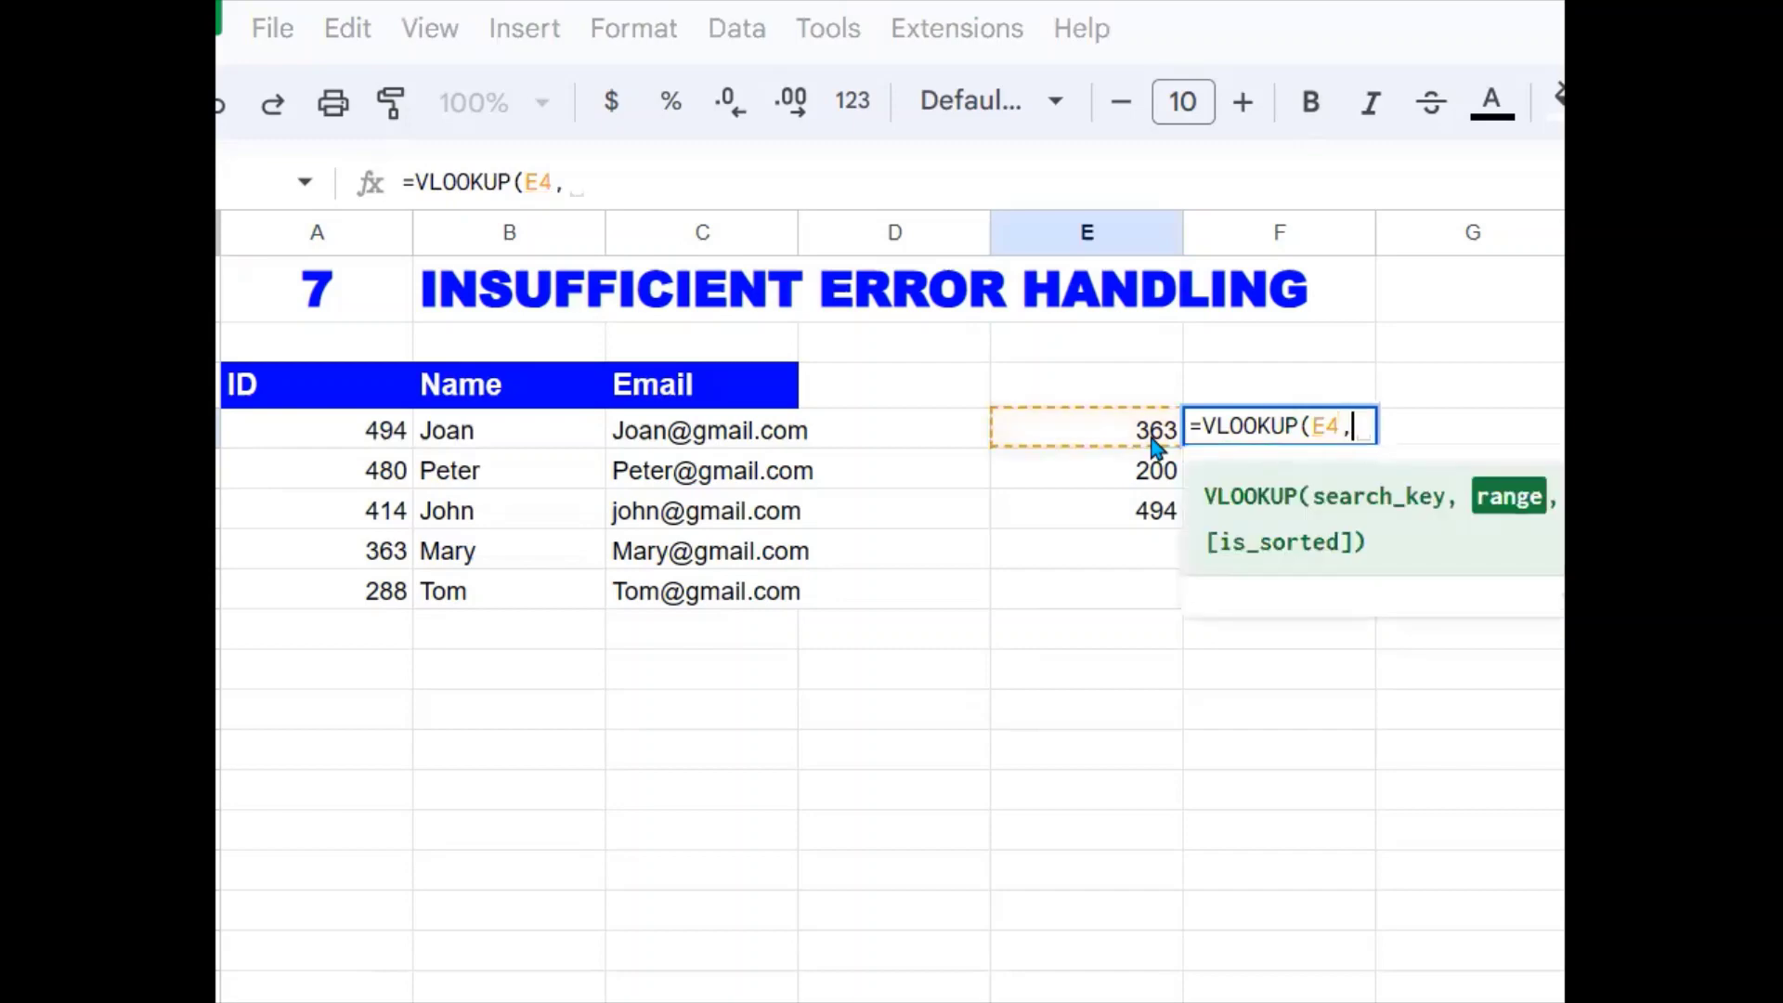
pyautogui.moveTo(386, 434); pyautogui.dragTo(780, 605)
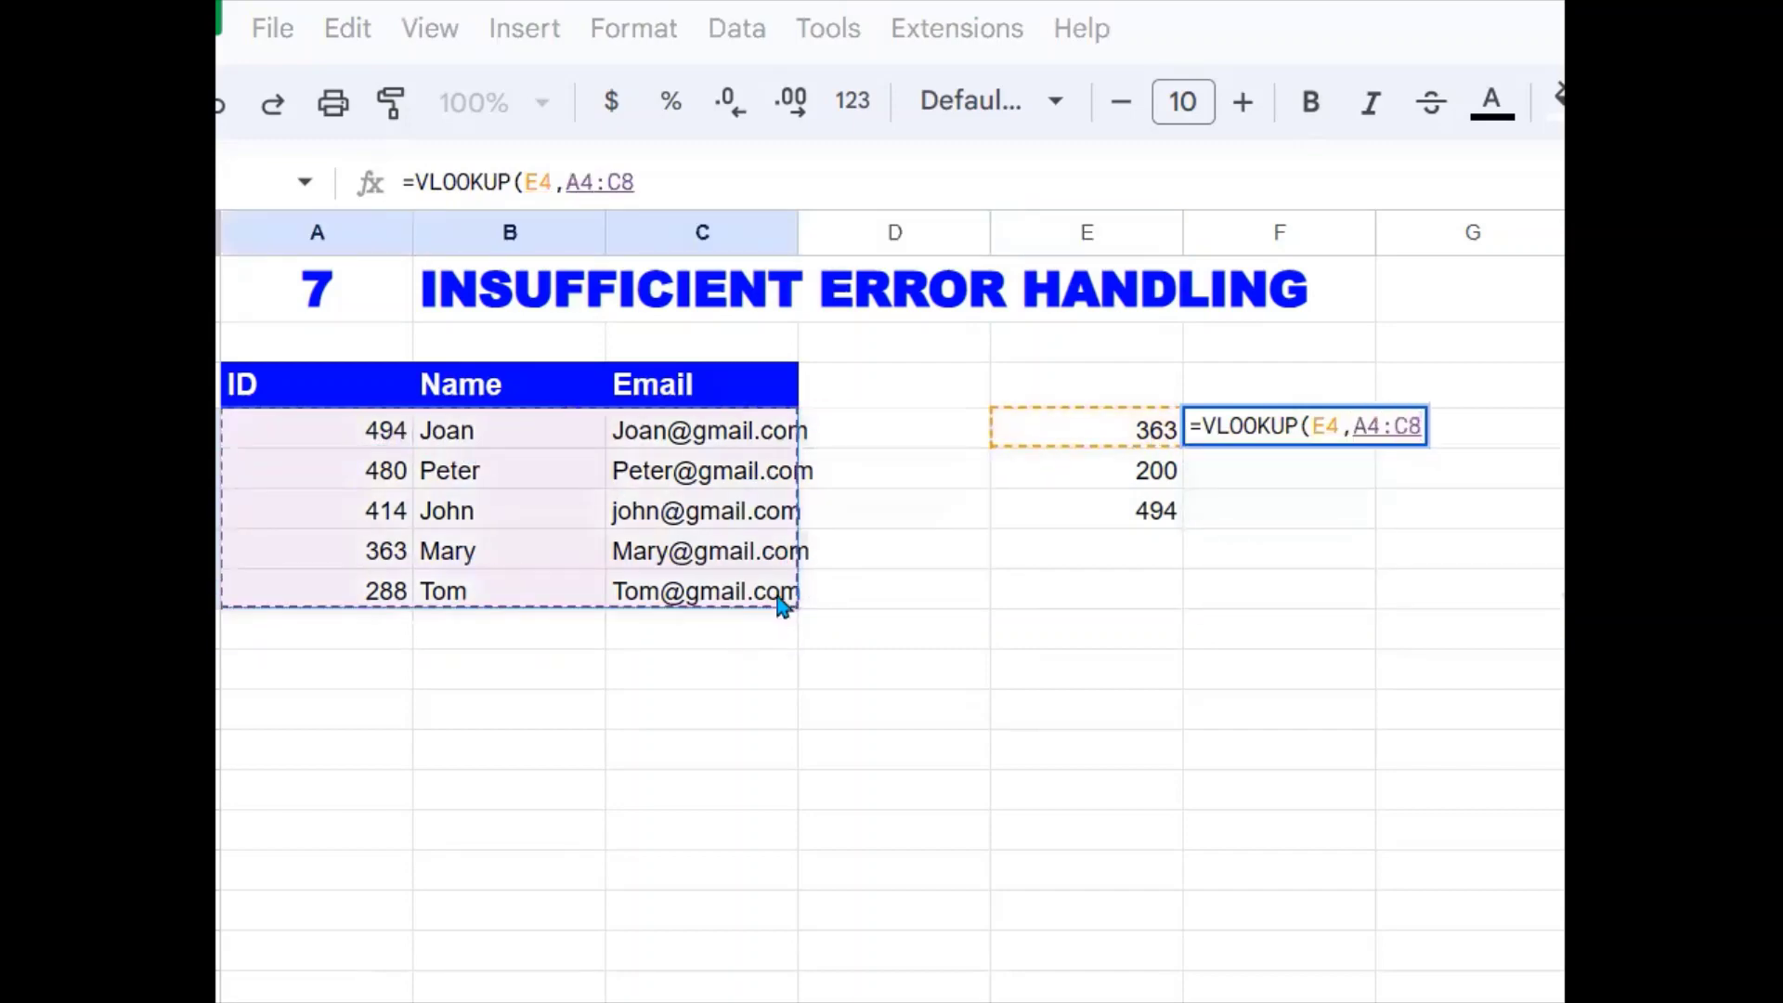
pyautogui.write(',2,')
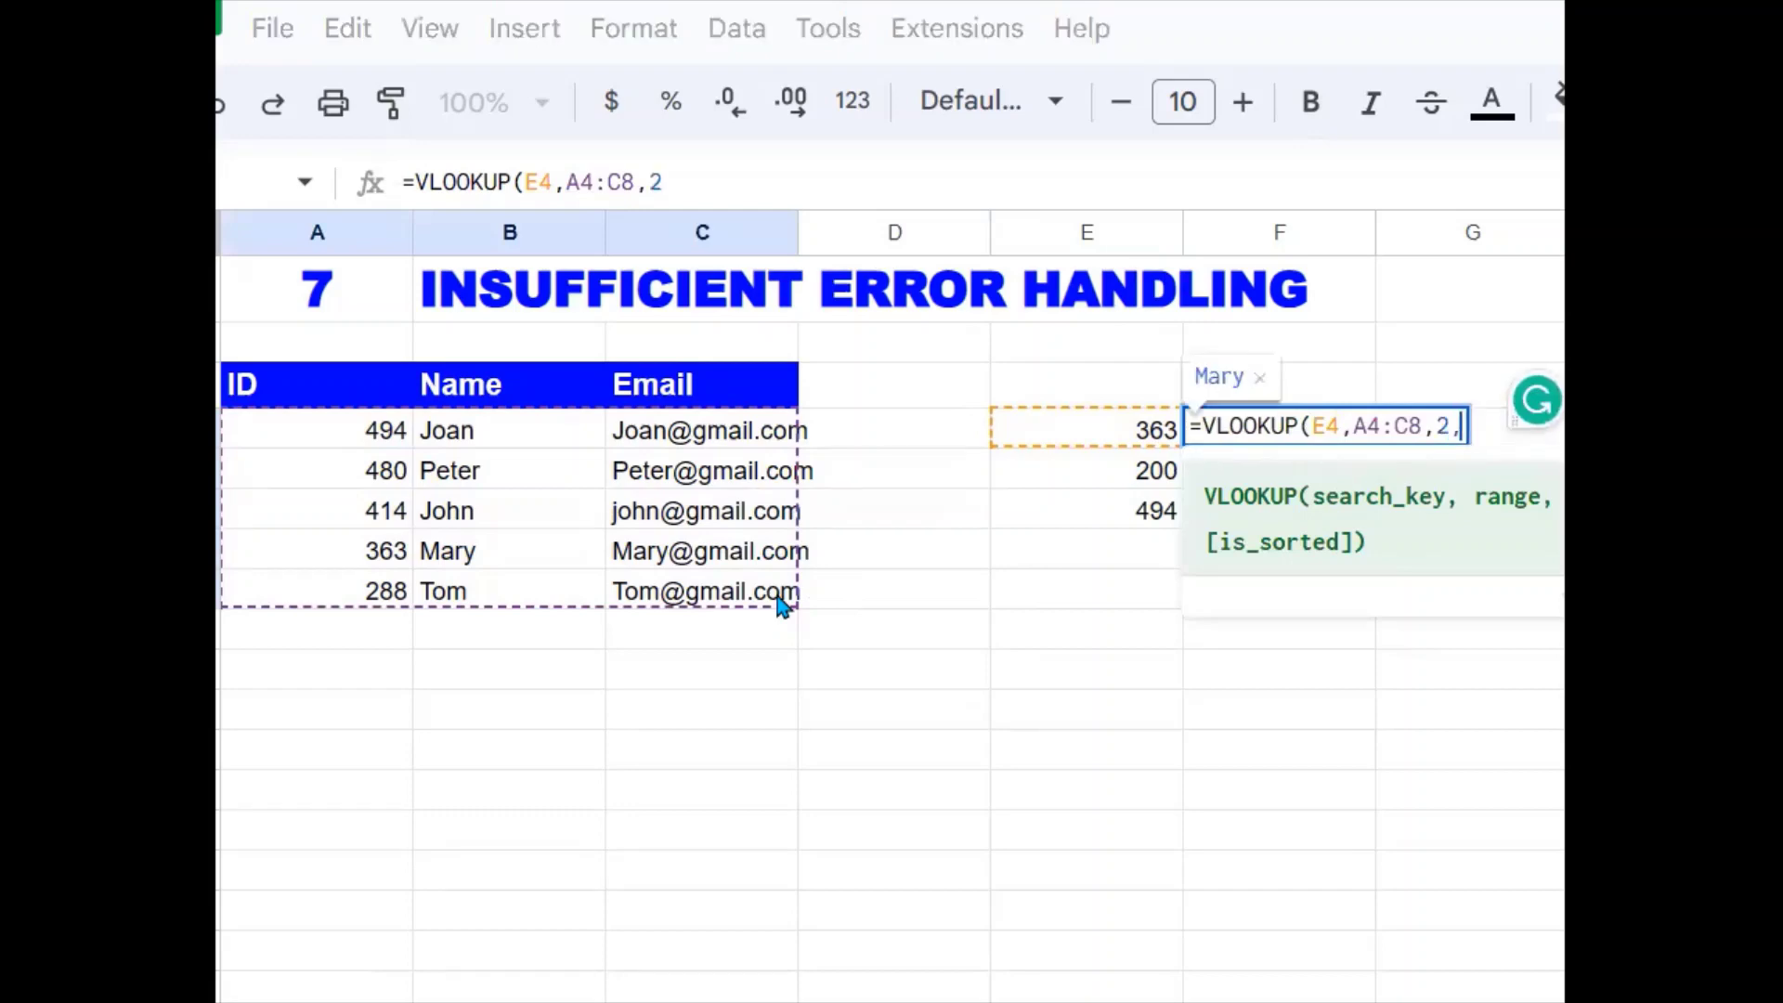
pyautogui.write('0)')
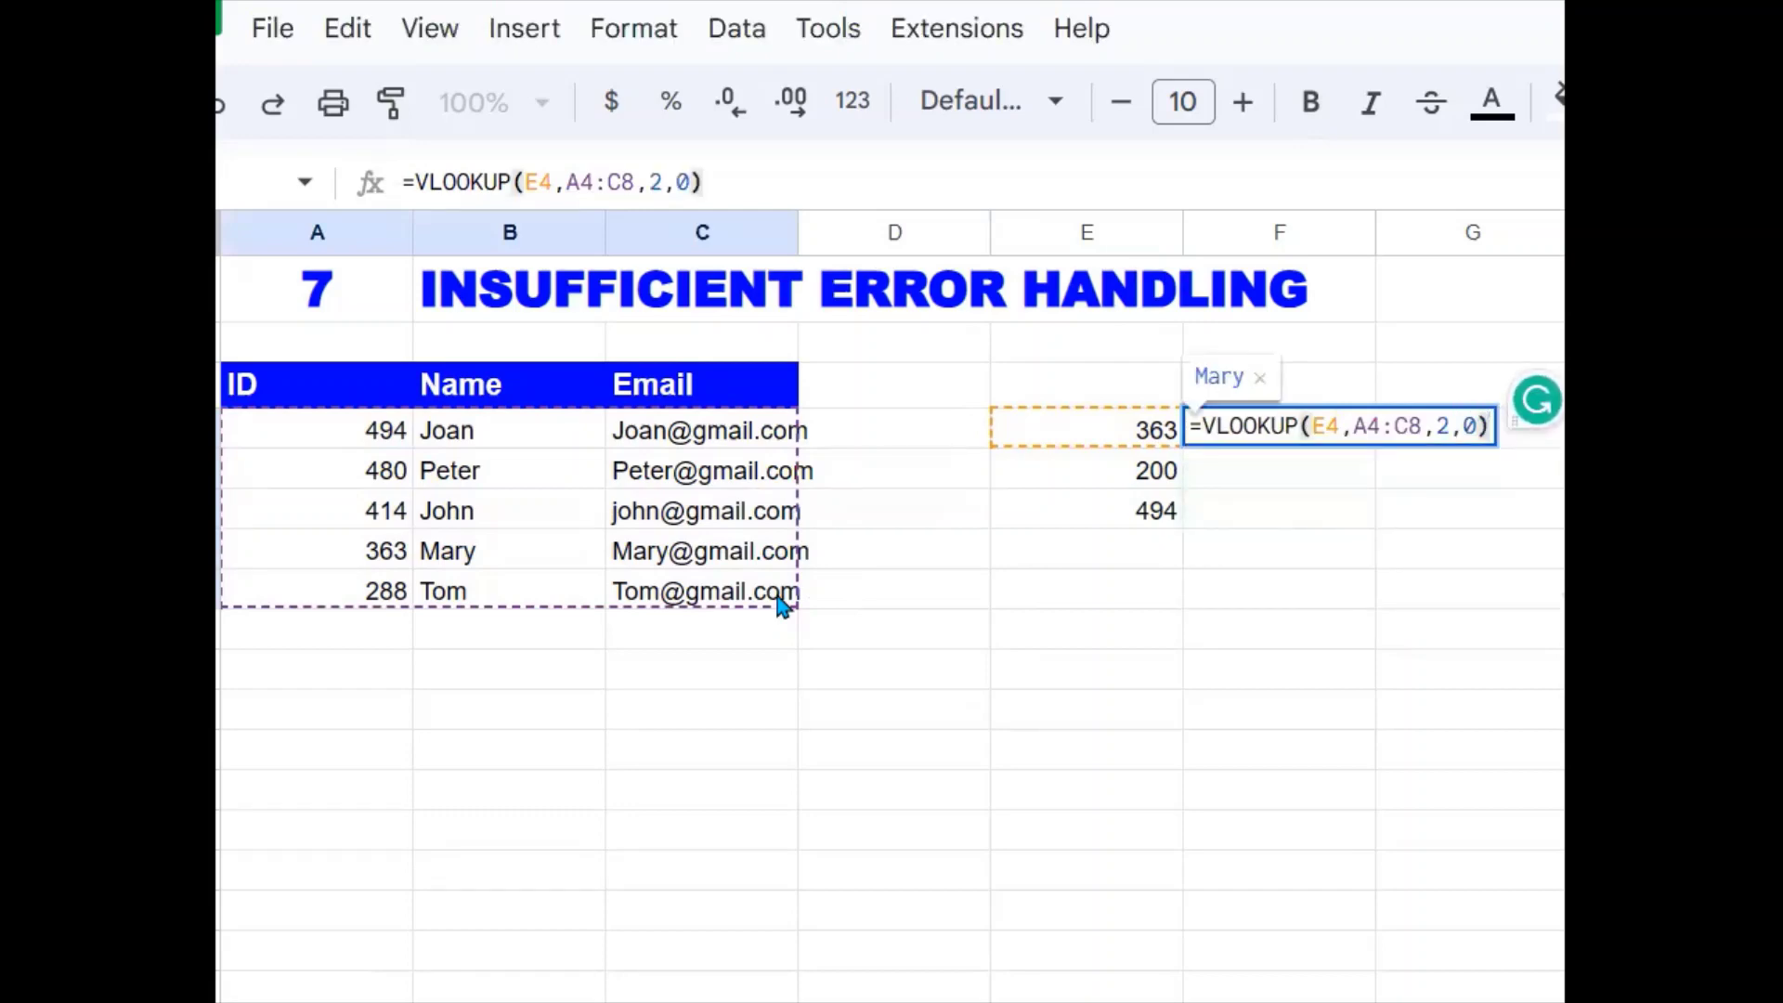
pyautogui.press('Return')
# Make the table range in the F4 VLOOKUP absolute as $A$4:$C$8.
pyautogui.click(1244, 441)
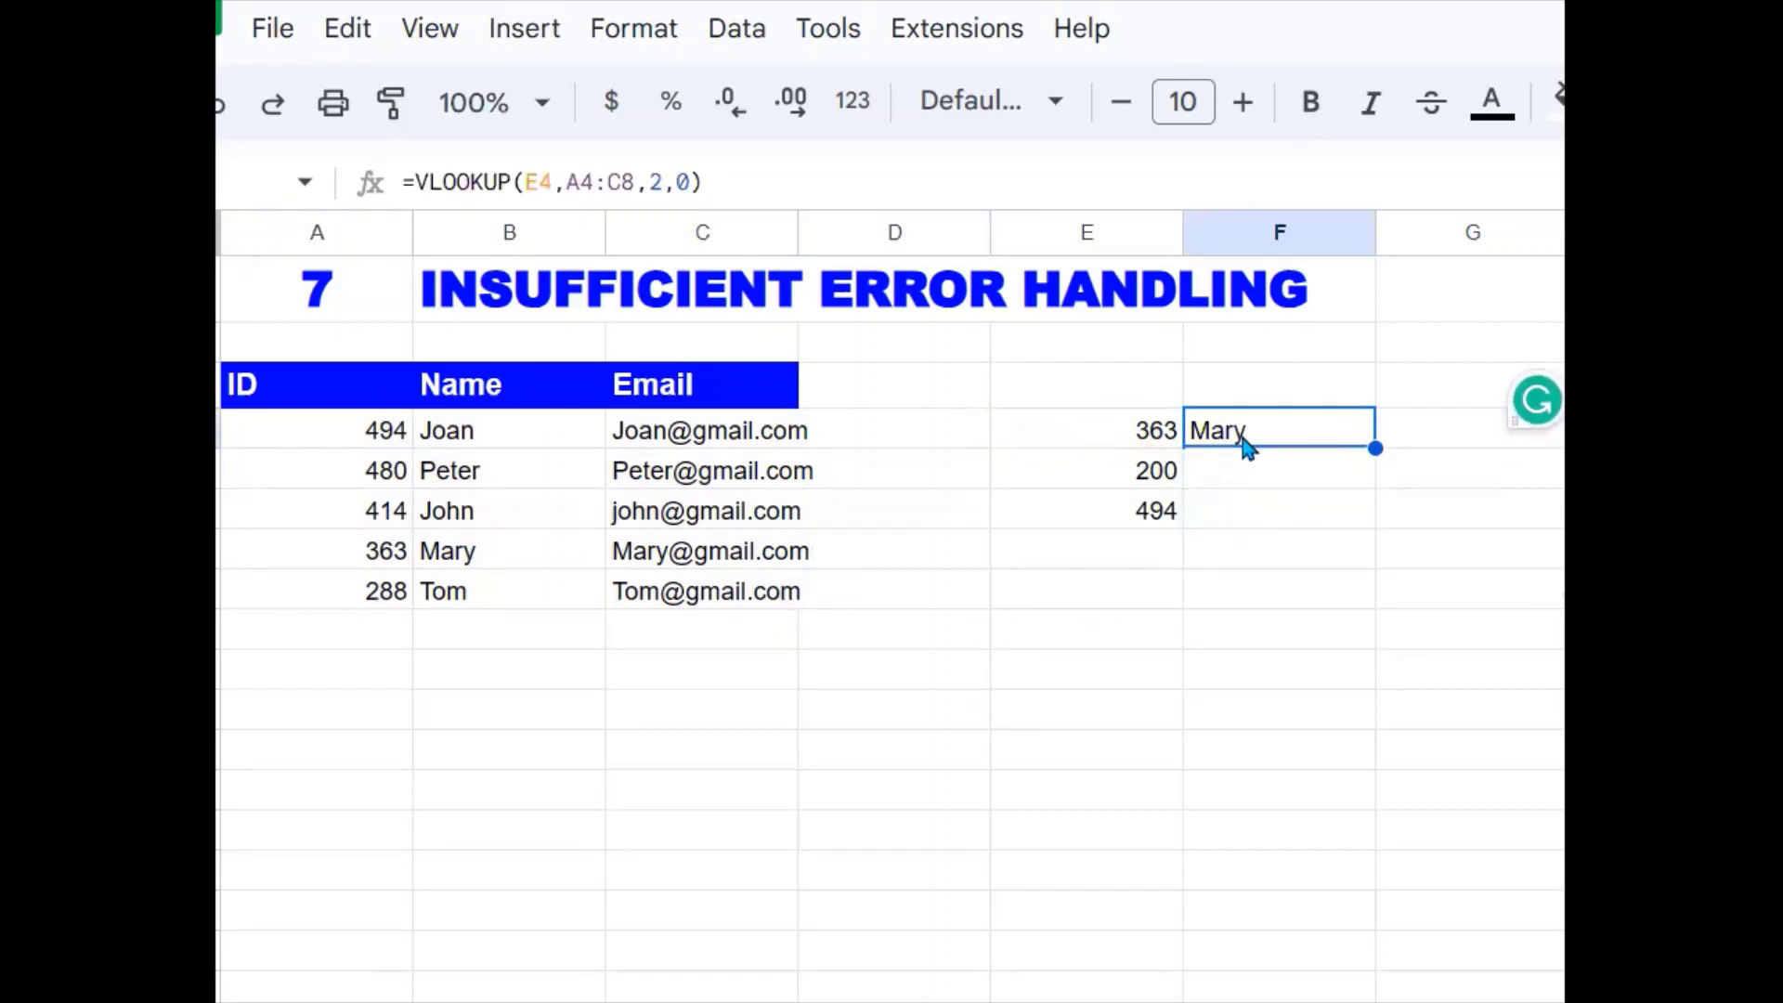
pyautogui.click(635, 182)
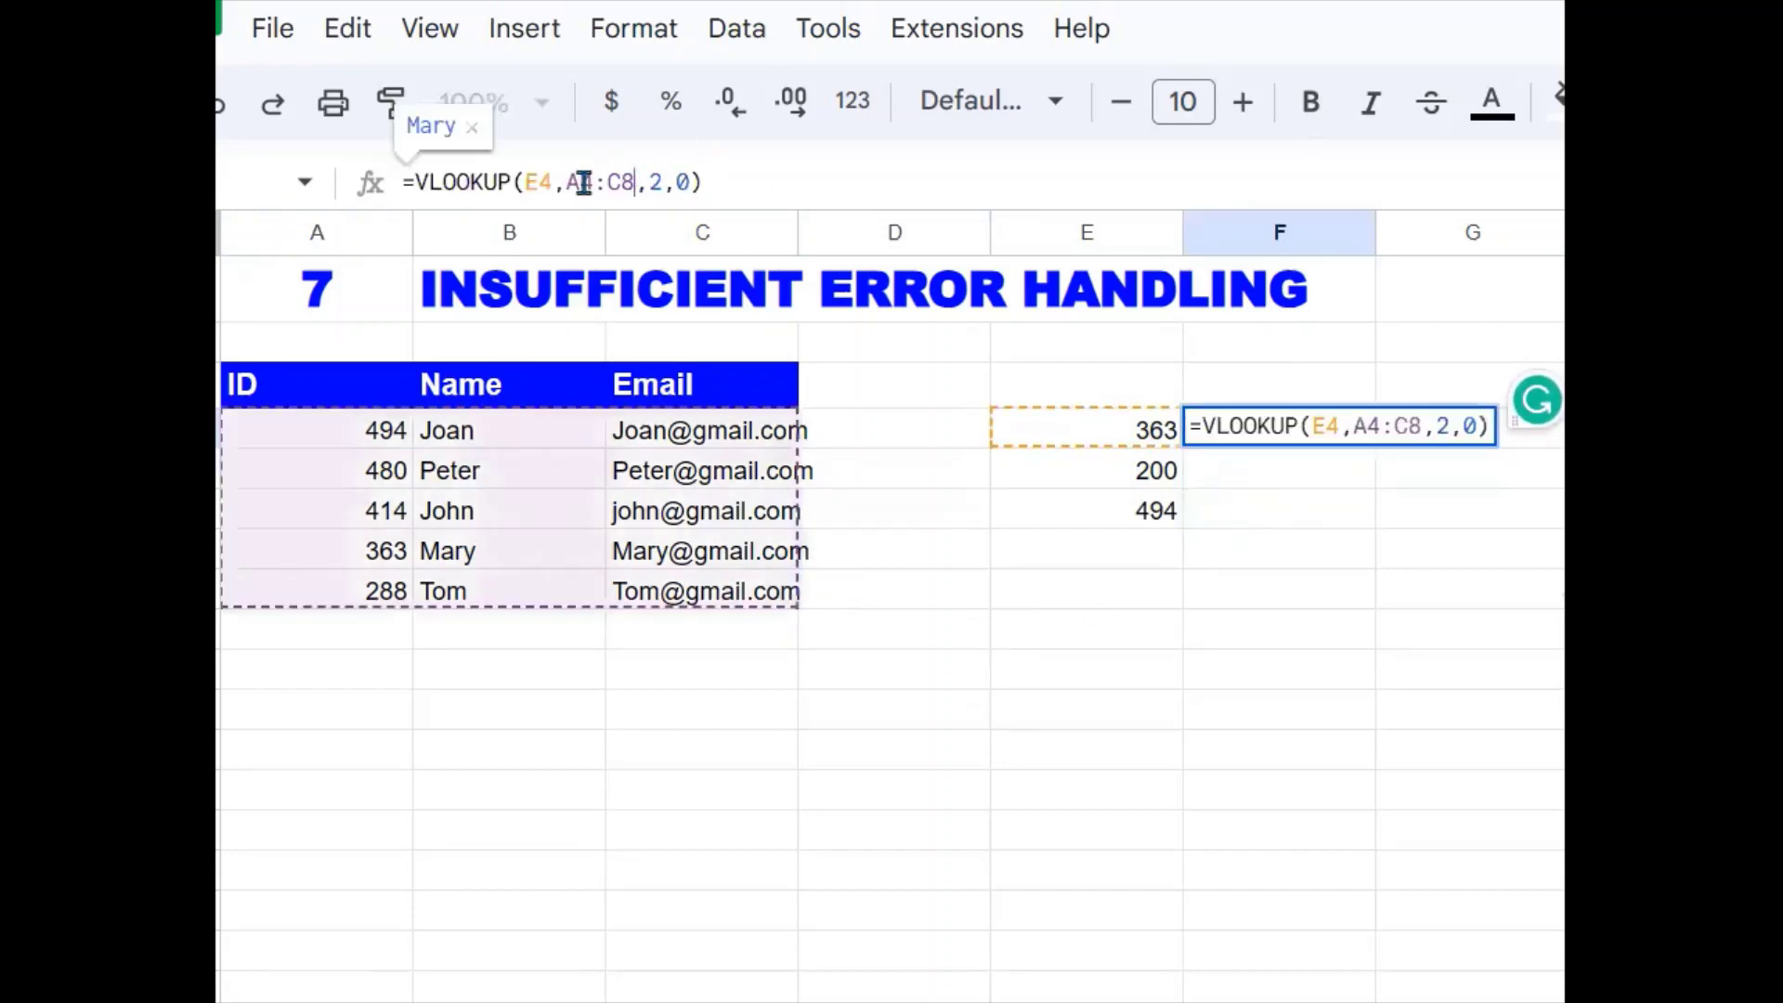
pyautogui.doubleClick(580, 182)
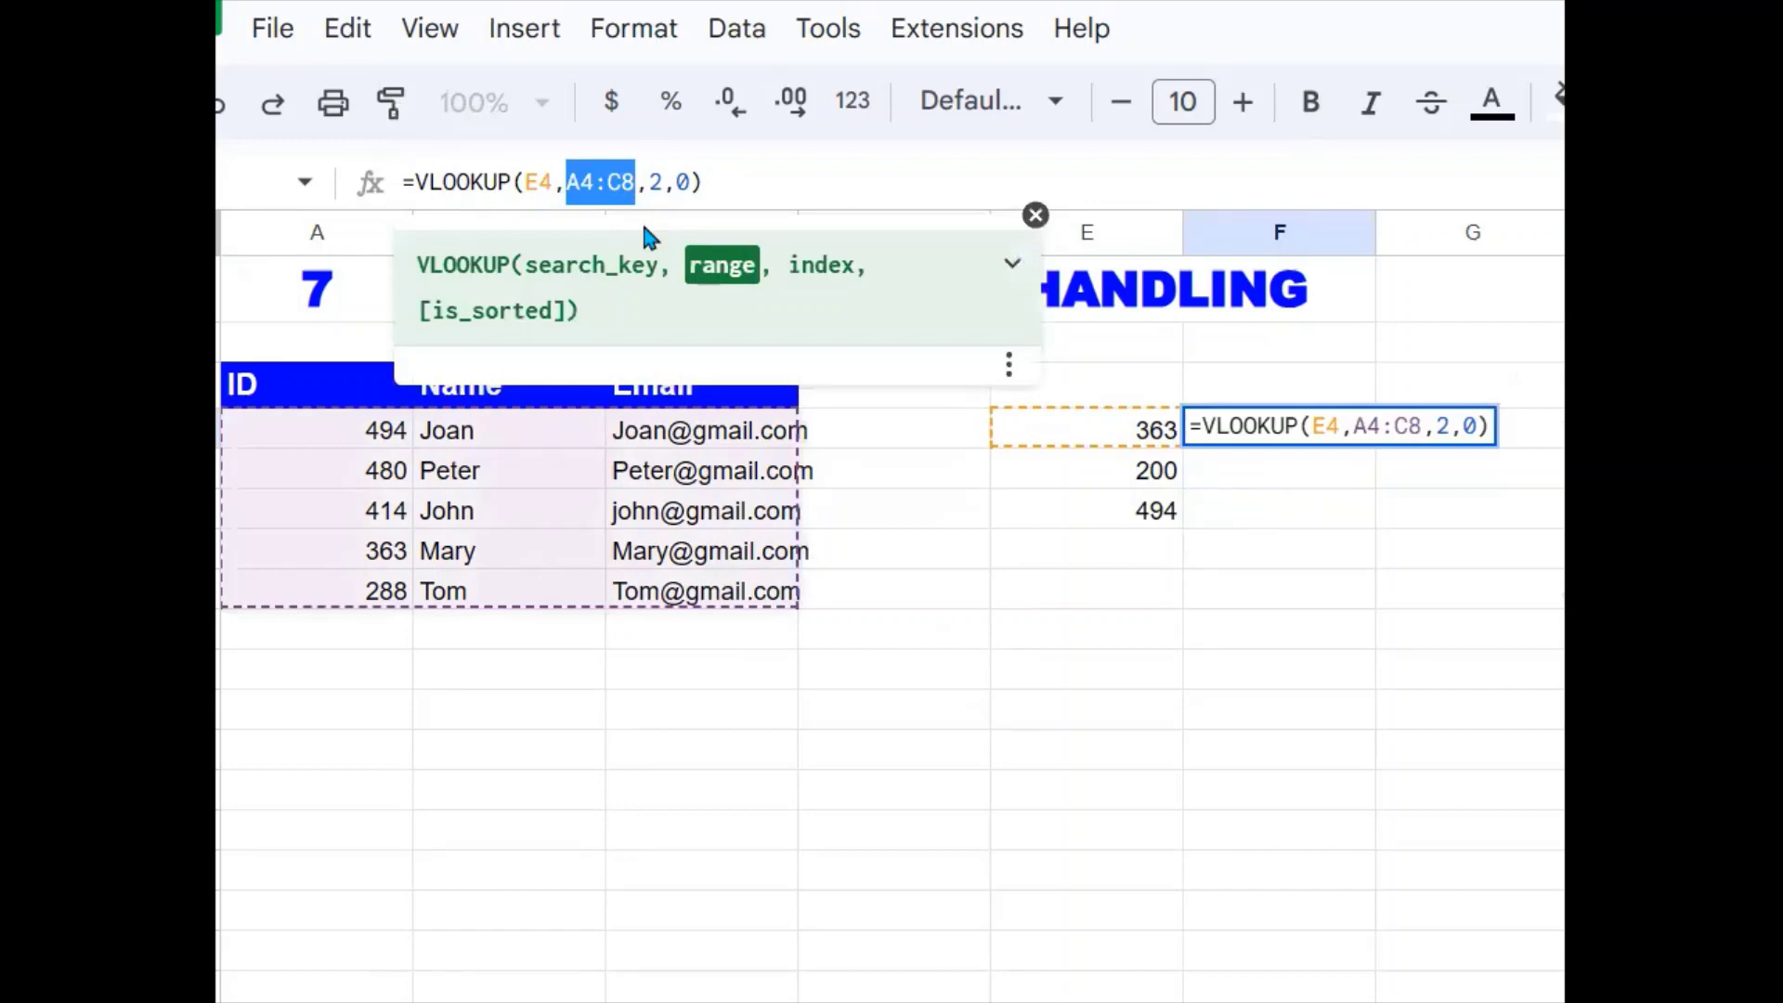
pyautogui.press('F4')
pyautogui.press('Return')
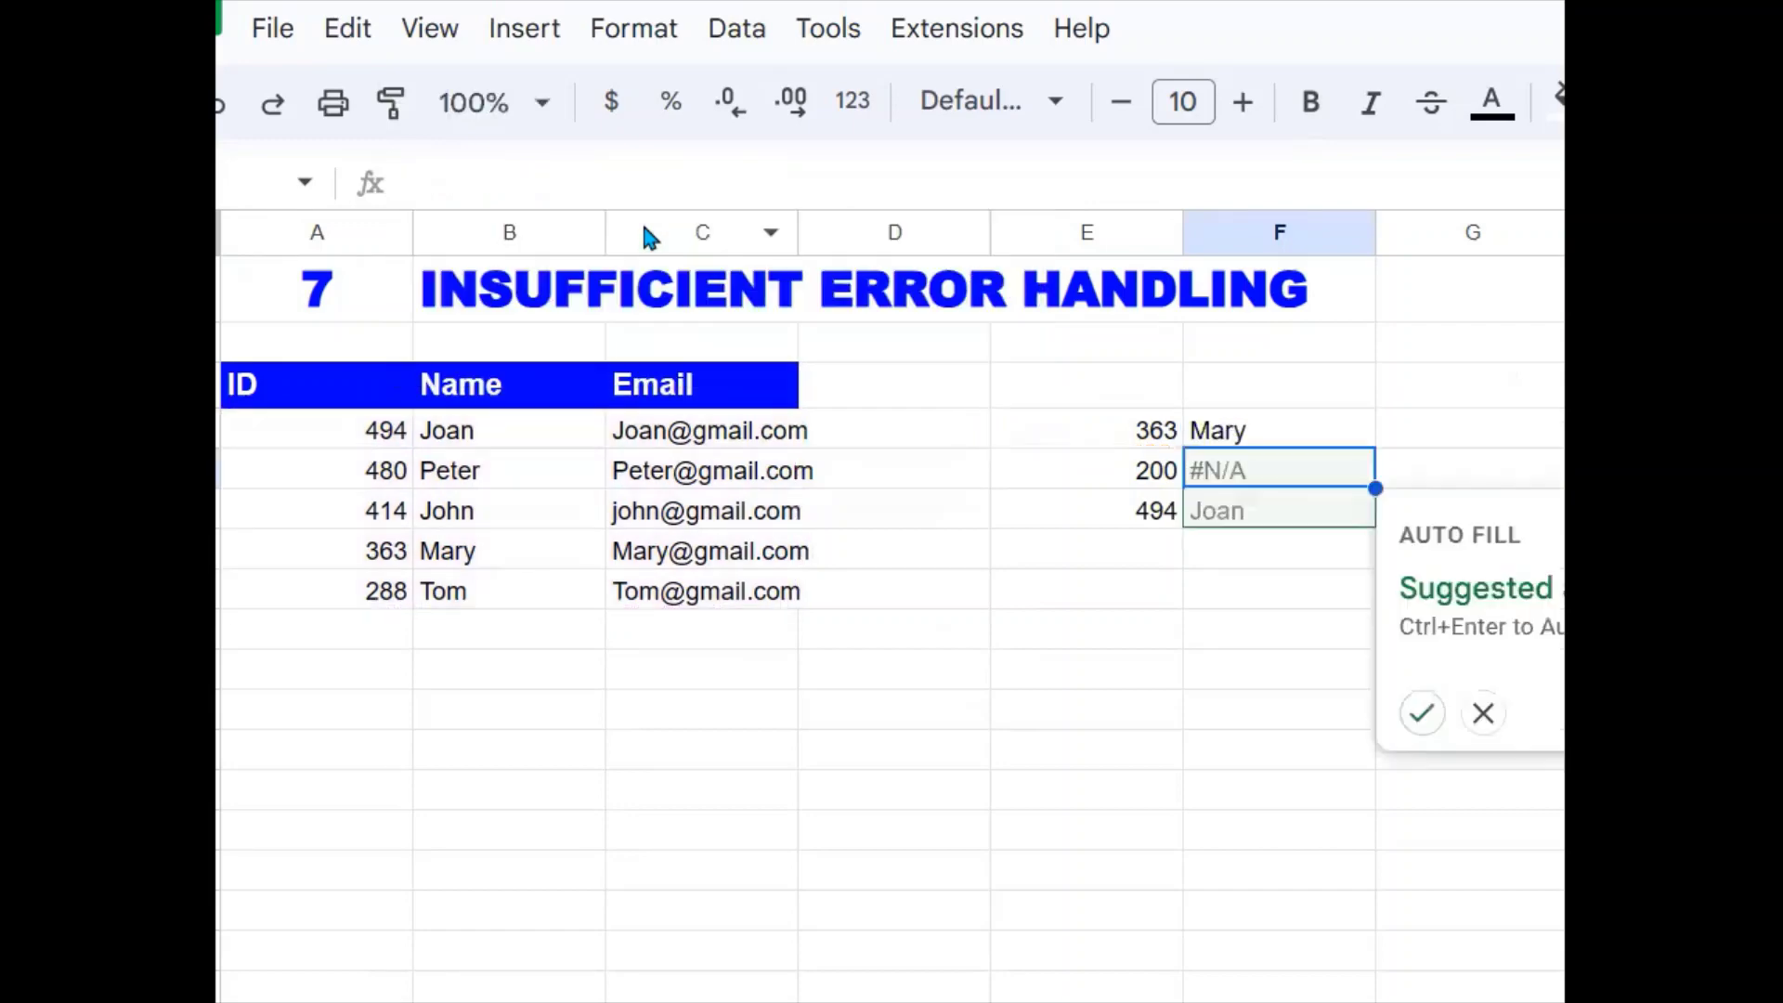
# Accept the suggested fill of the VLOOKUP into F5:F6 and inspect the error details in F5.
pyautogui.click(1417, 719)
pyautogui.click(1250, 628)
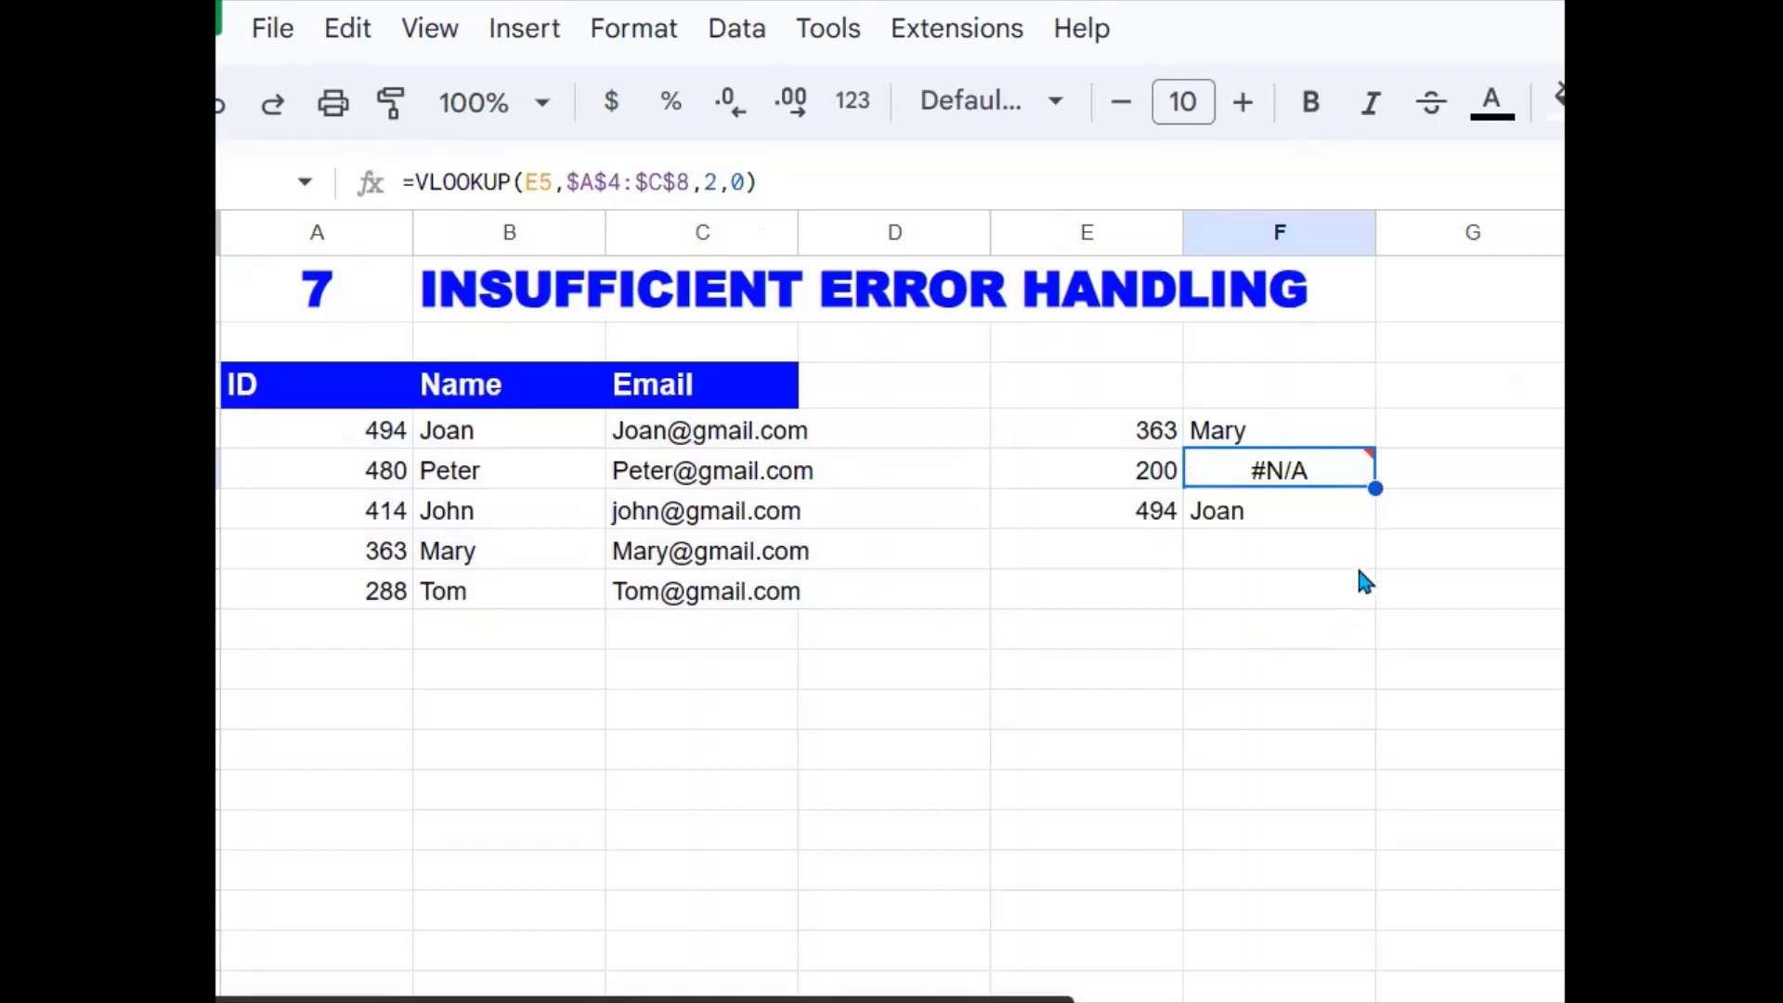
pyautogui.click(1315, 433)
pyautogui.click(1310, 470)
pyautogui.moveTo(1308, 481)
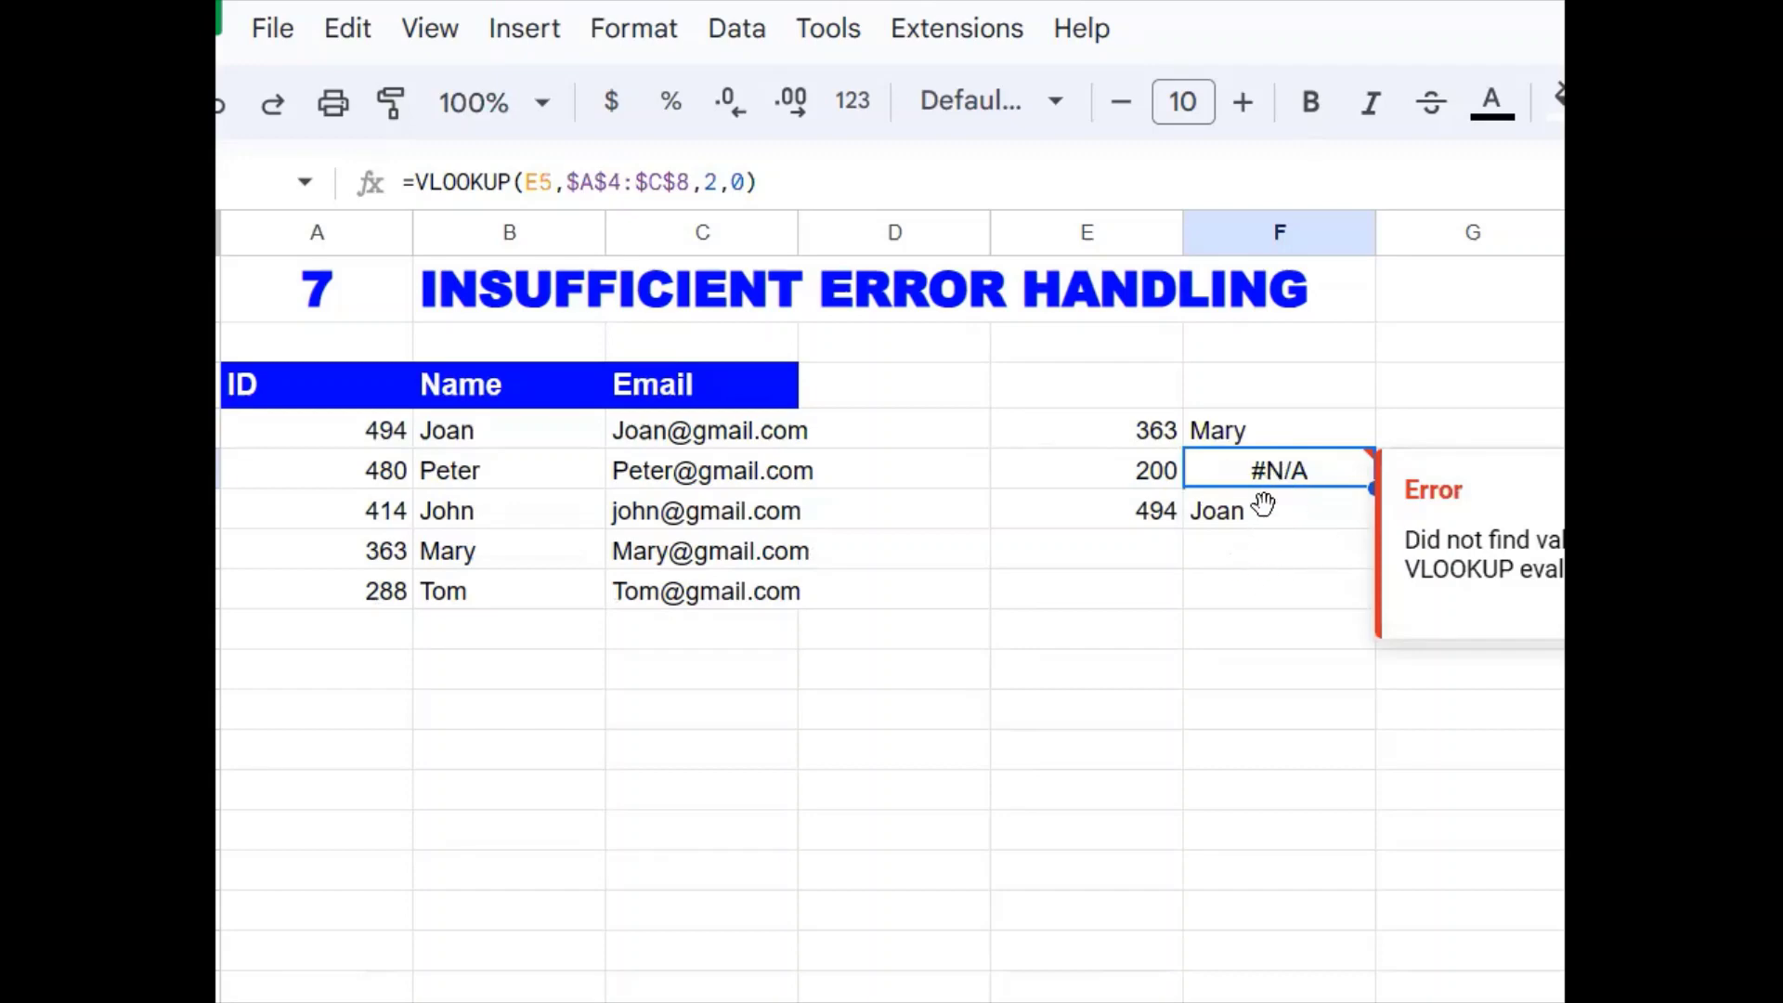
# Wrap the F4 VLOOKUP in IFERROR with an empty string "" as the error value.
pyautogui.click(1273, 442)
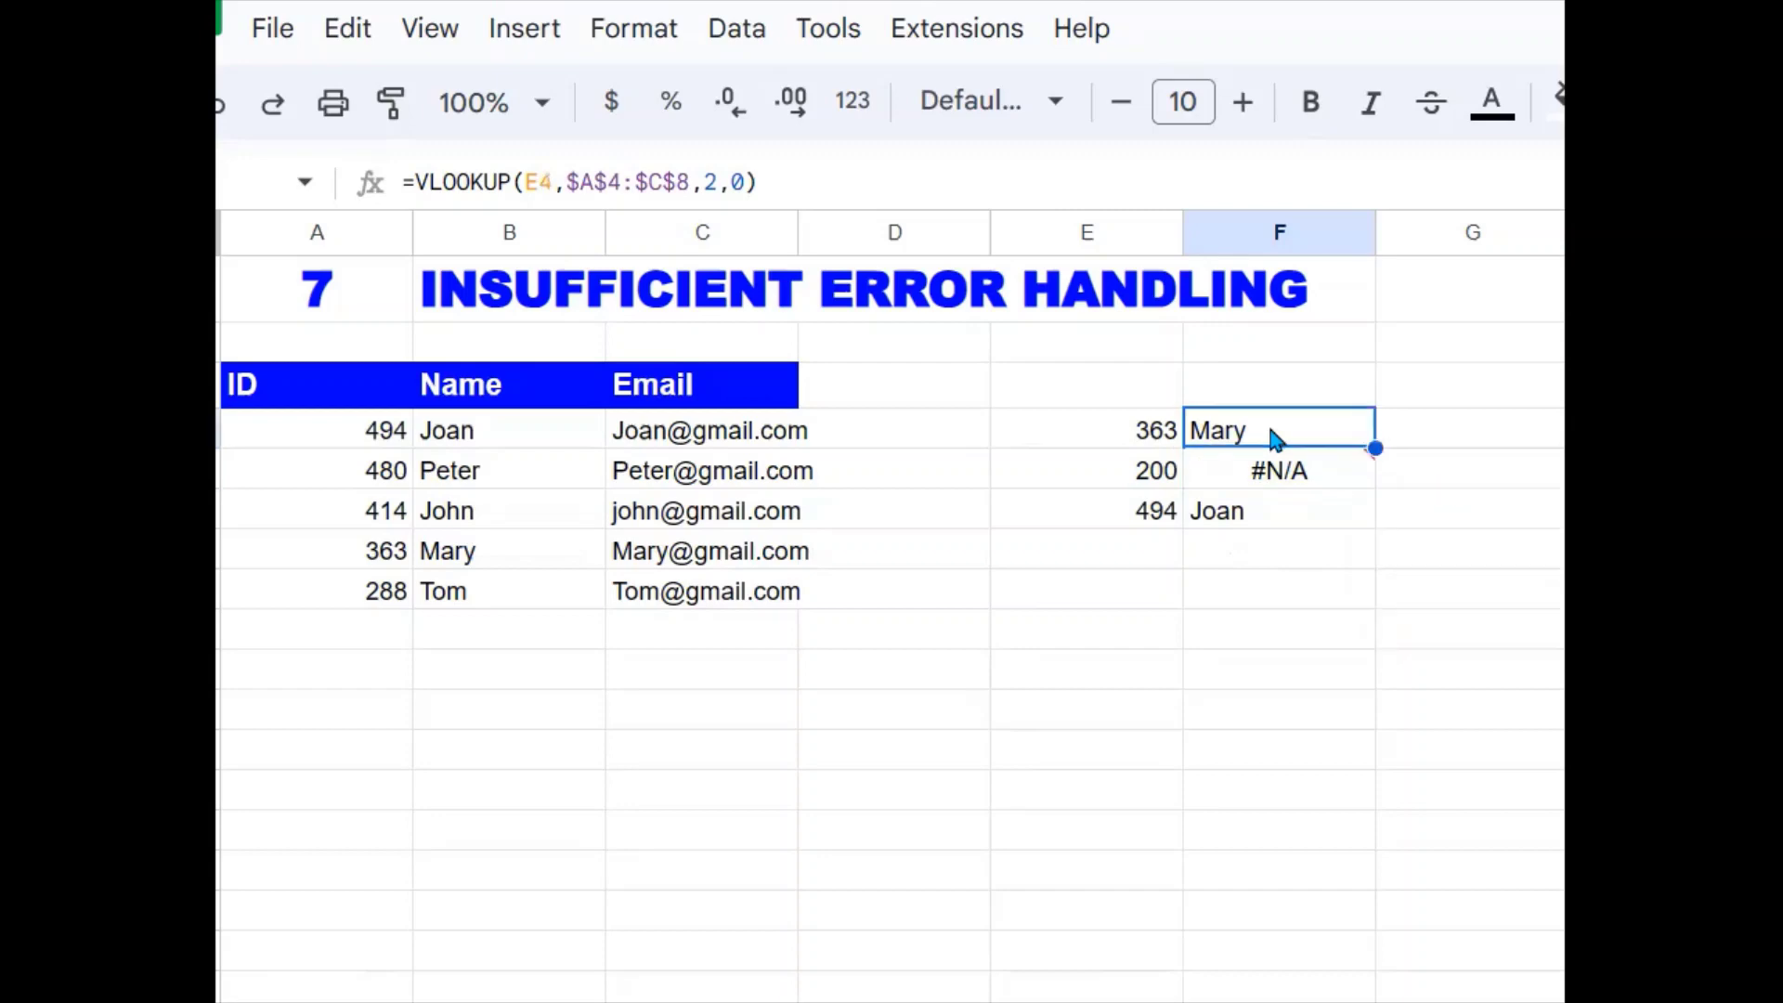
pyautogui.click(412, 185)
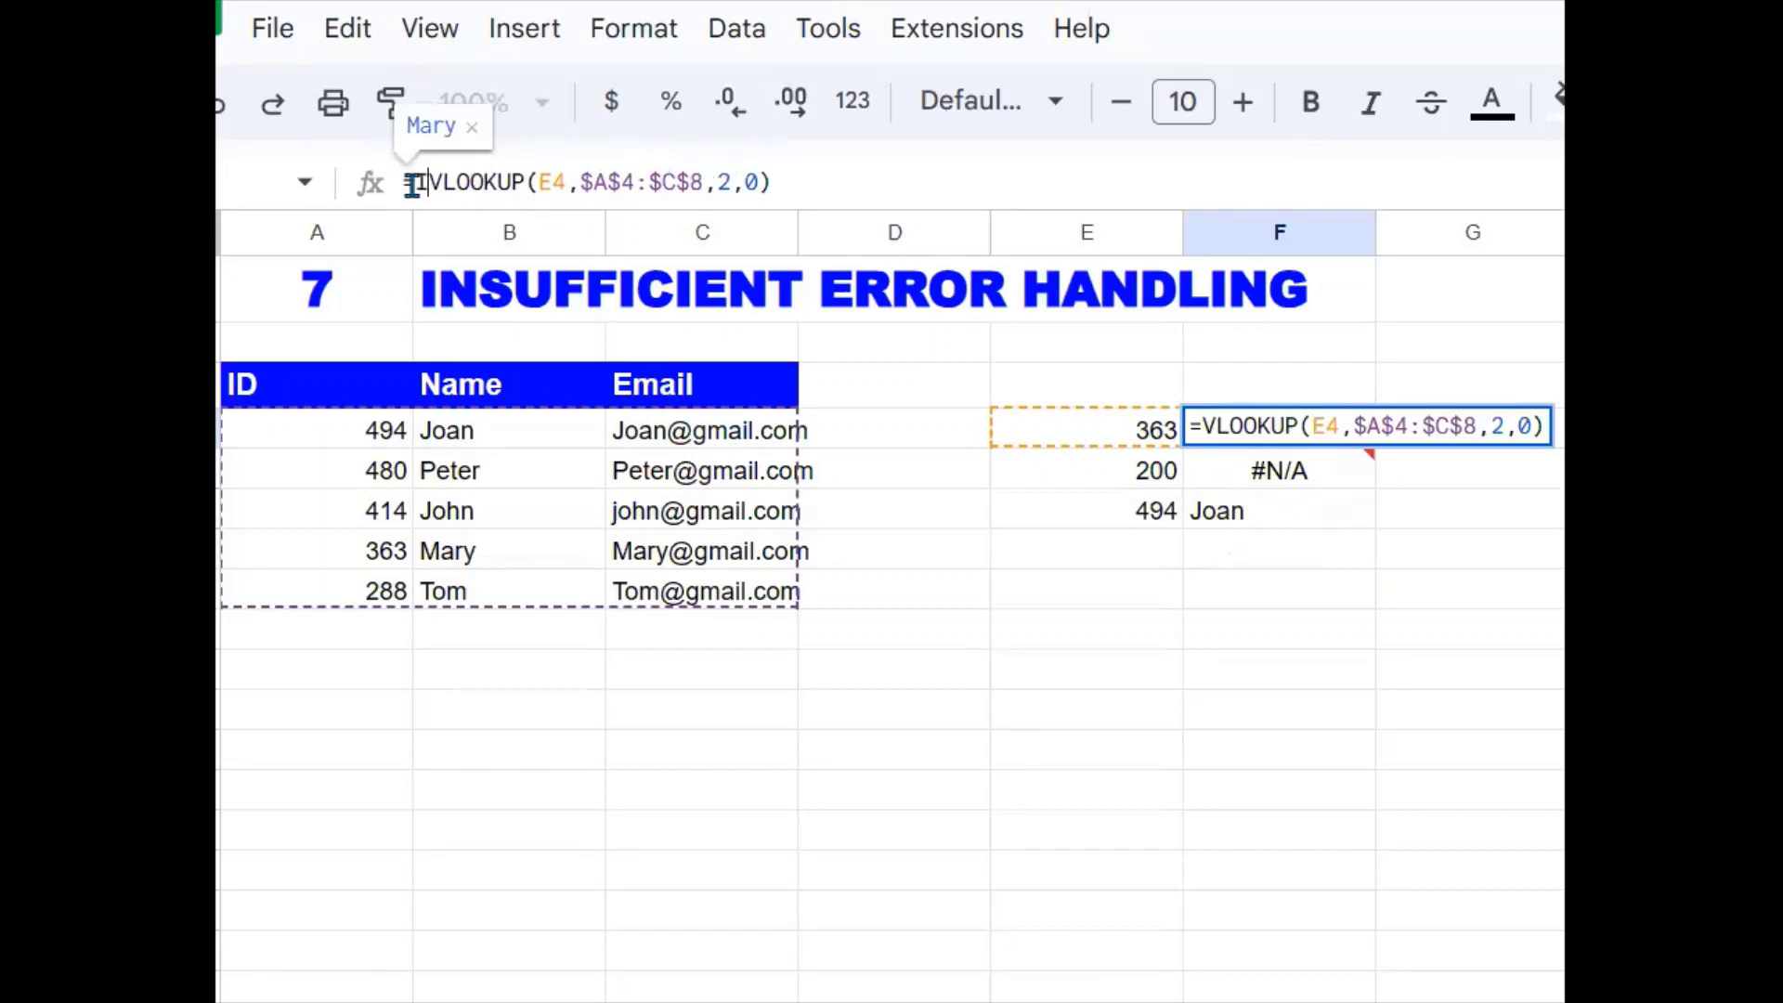
pyautogui.write('IFERRO')
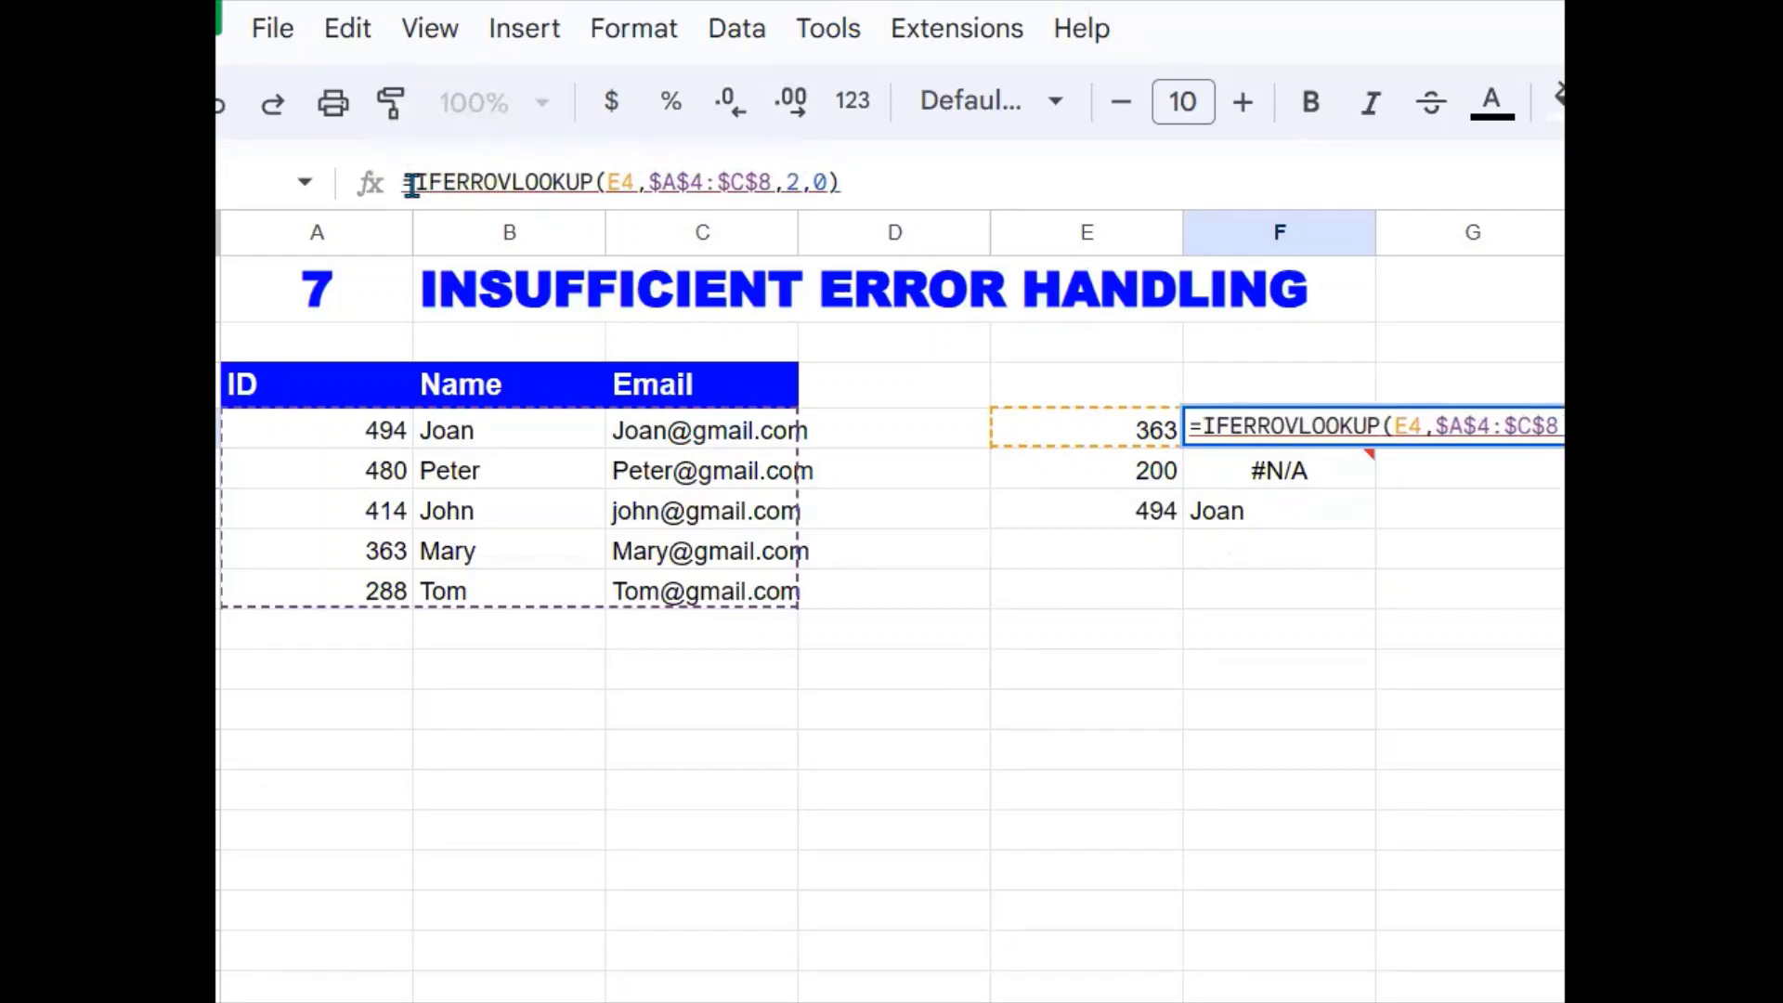
pyautogui.write('R')
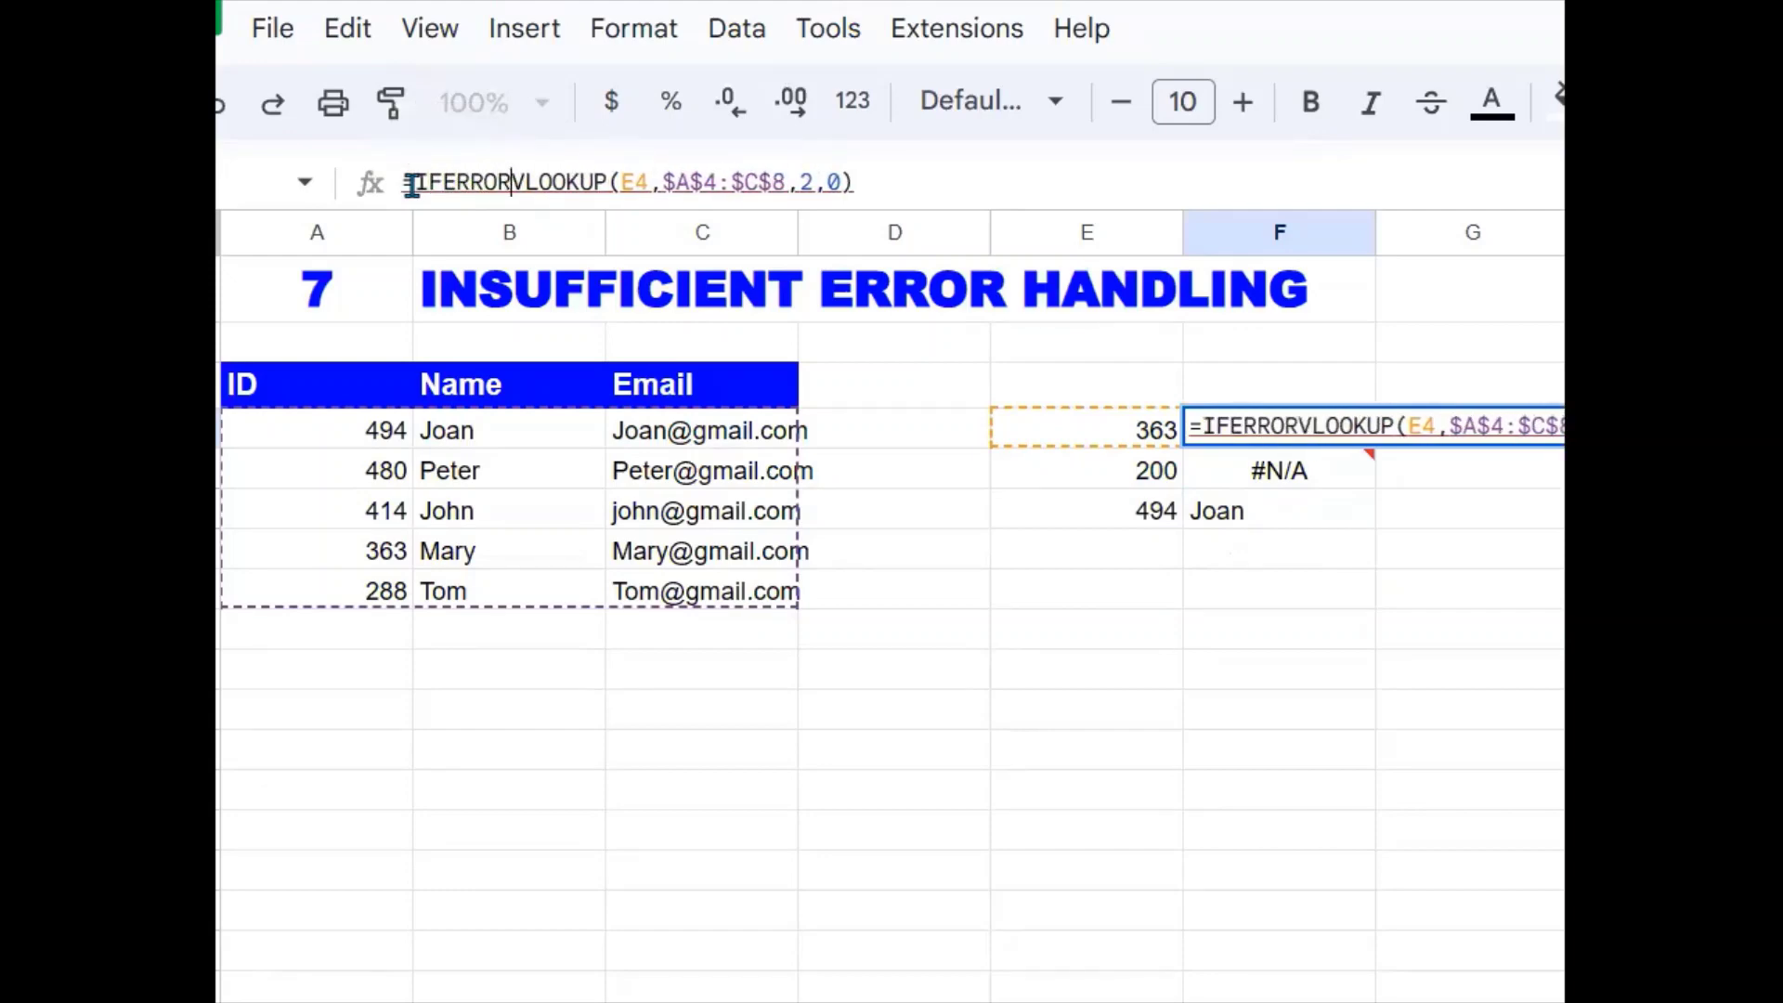
pyautogui.write('(')
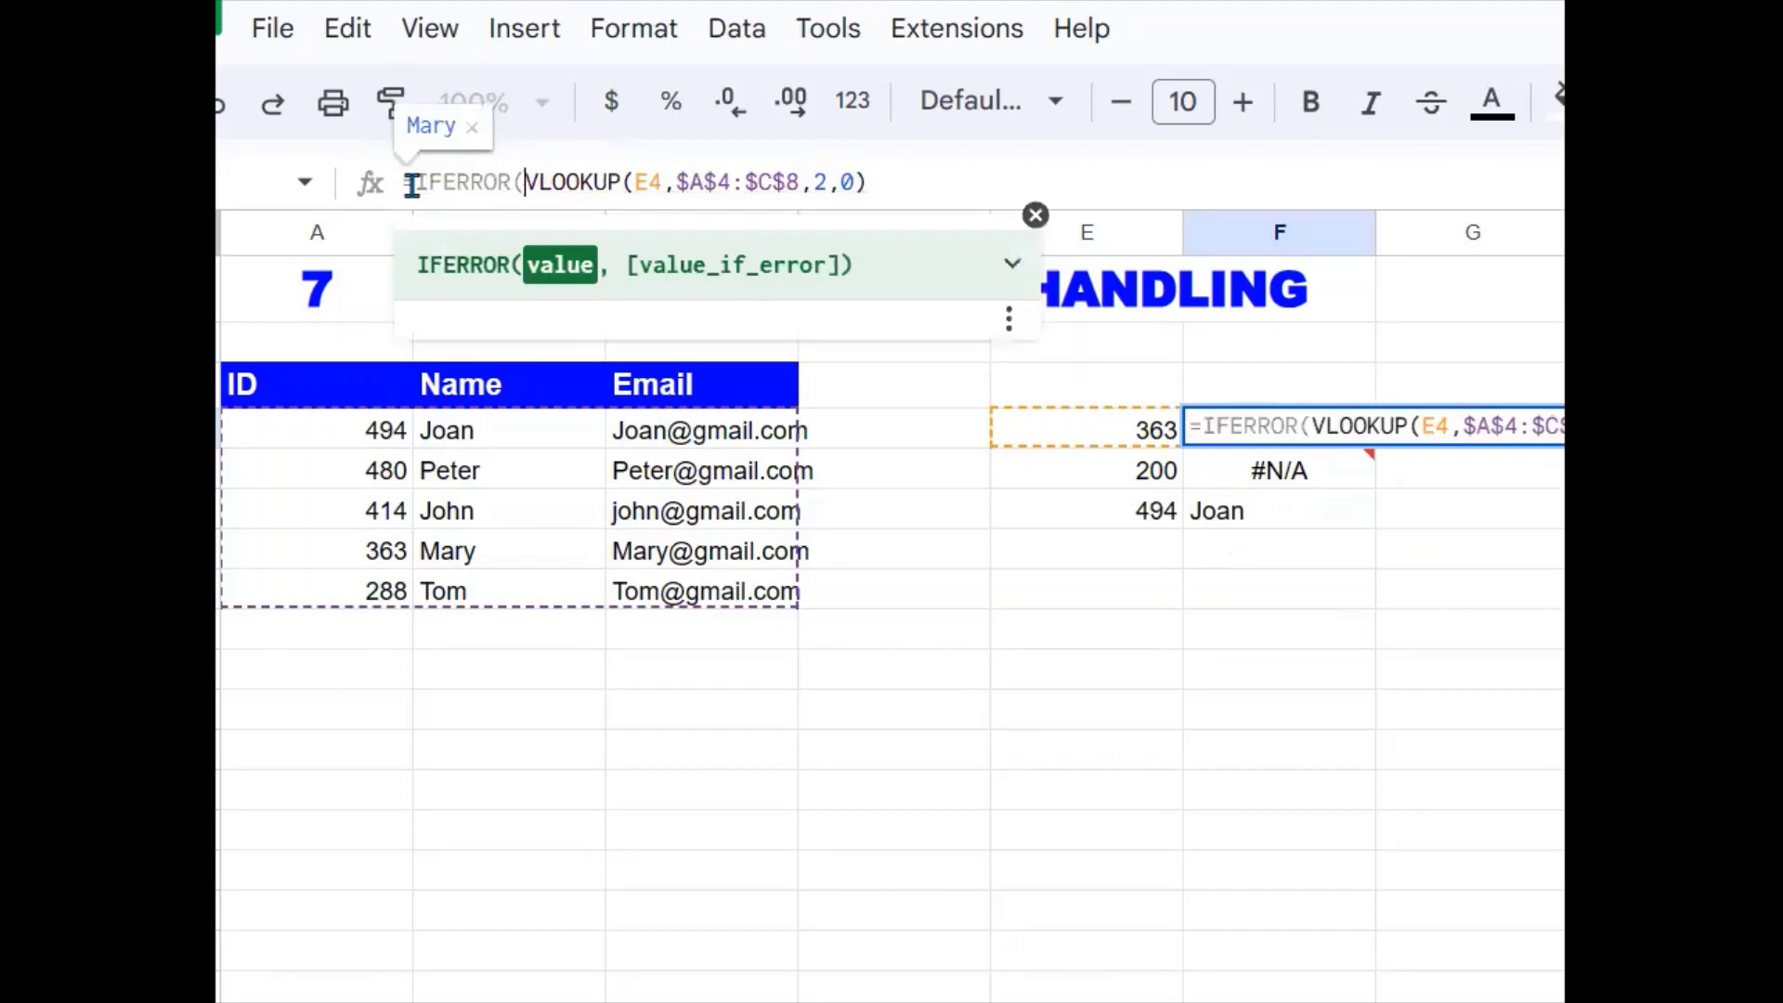
pyautogui.click(891, 178)
pyautogui.write(',')
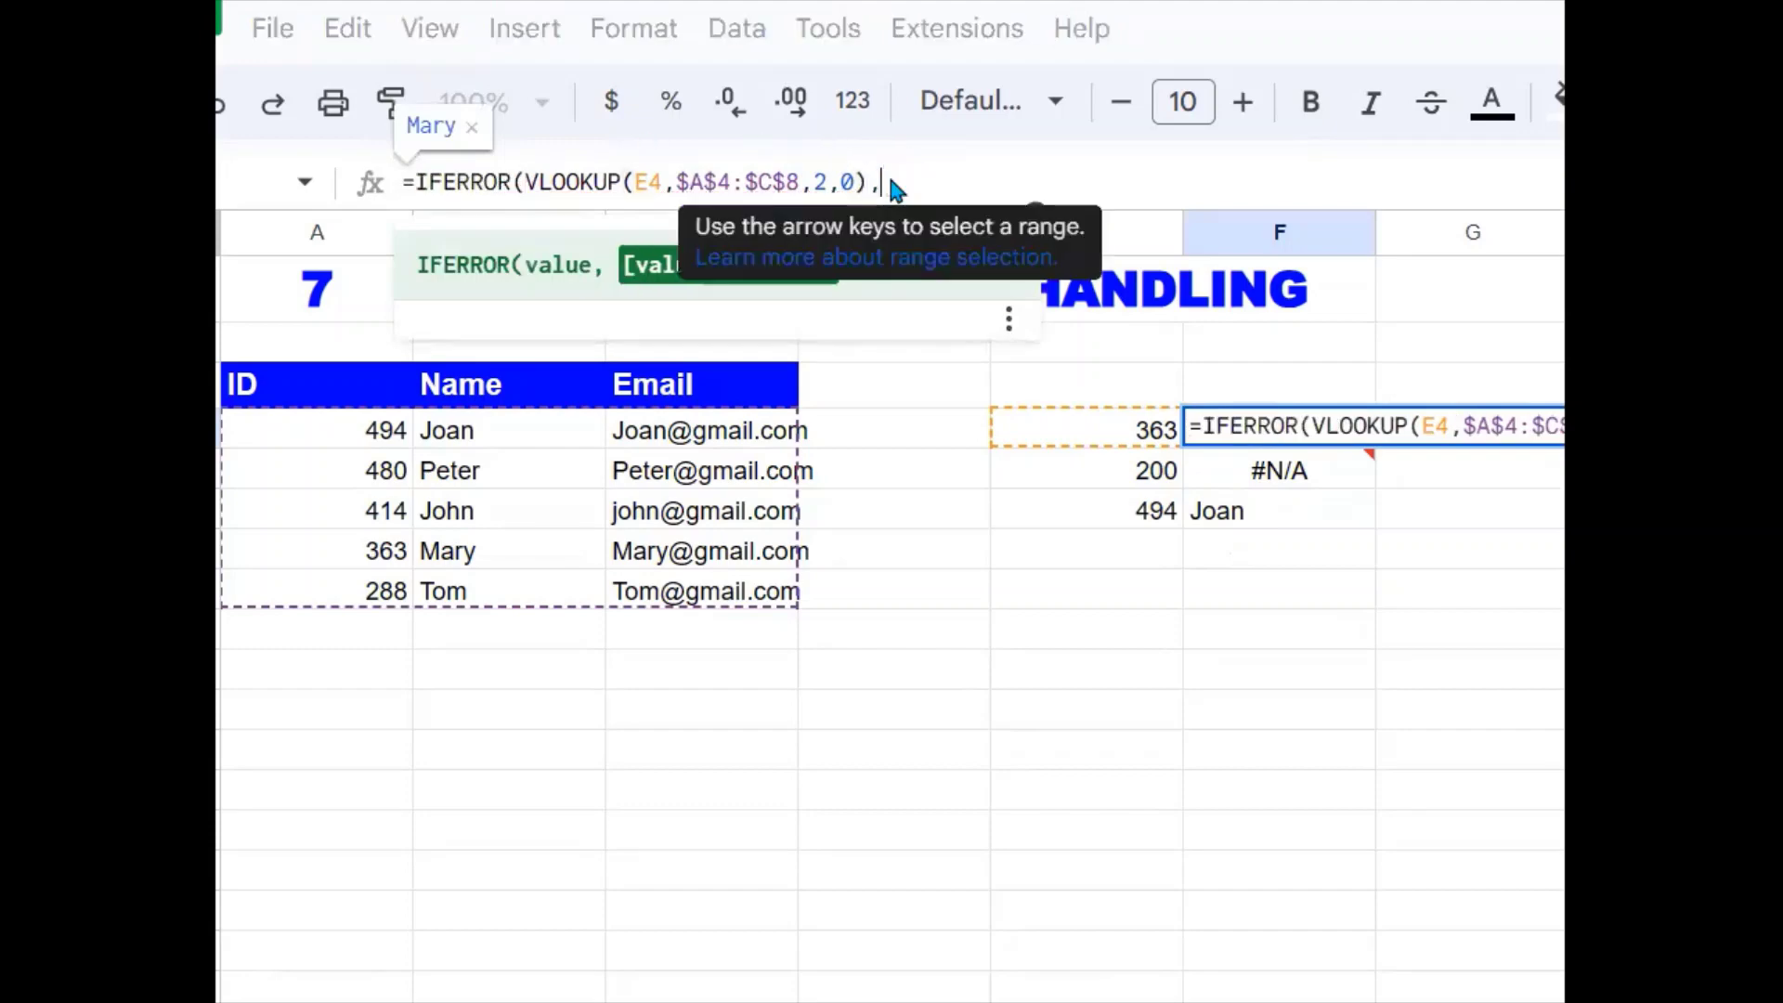
pyautogui.write('"")')
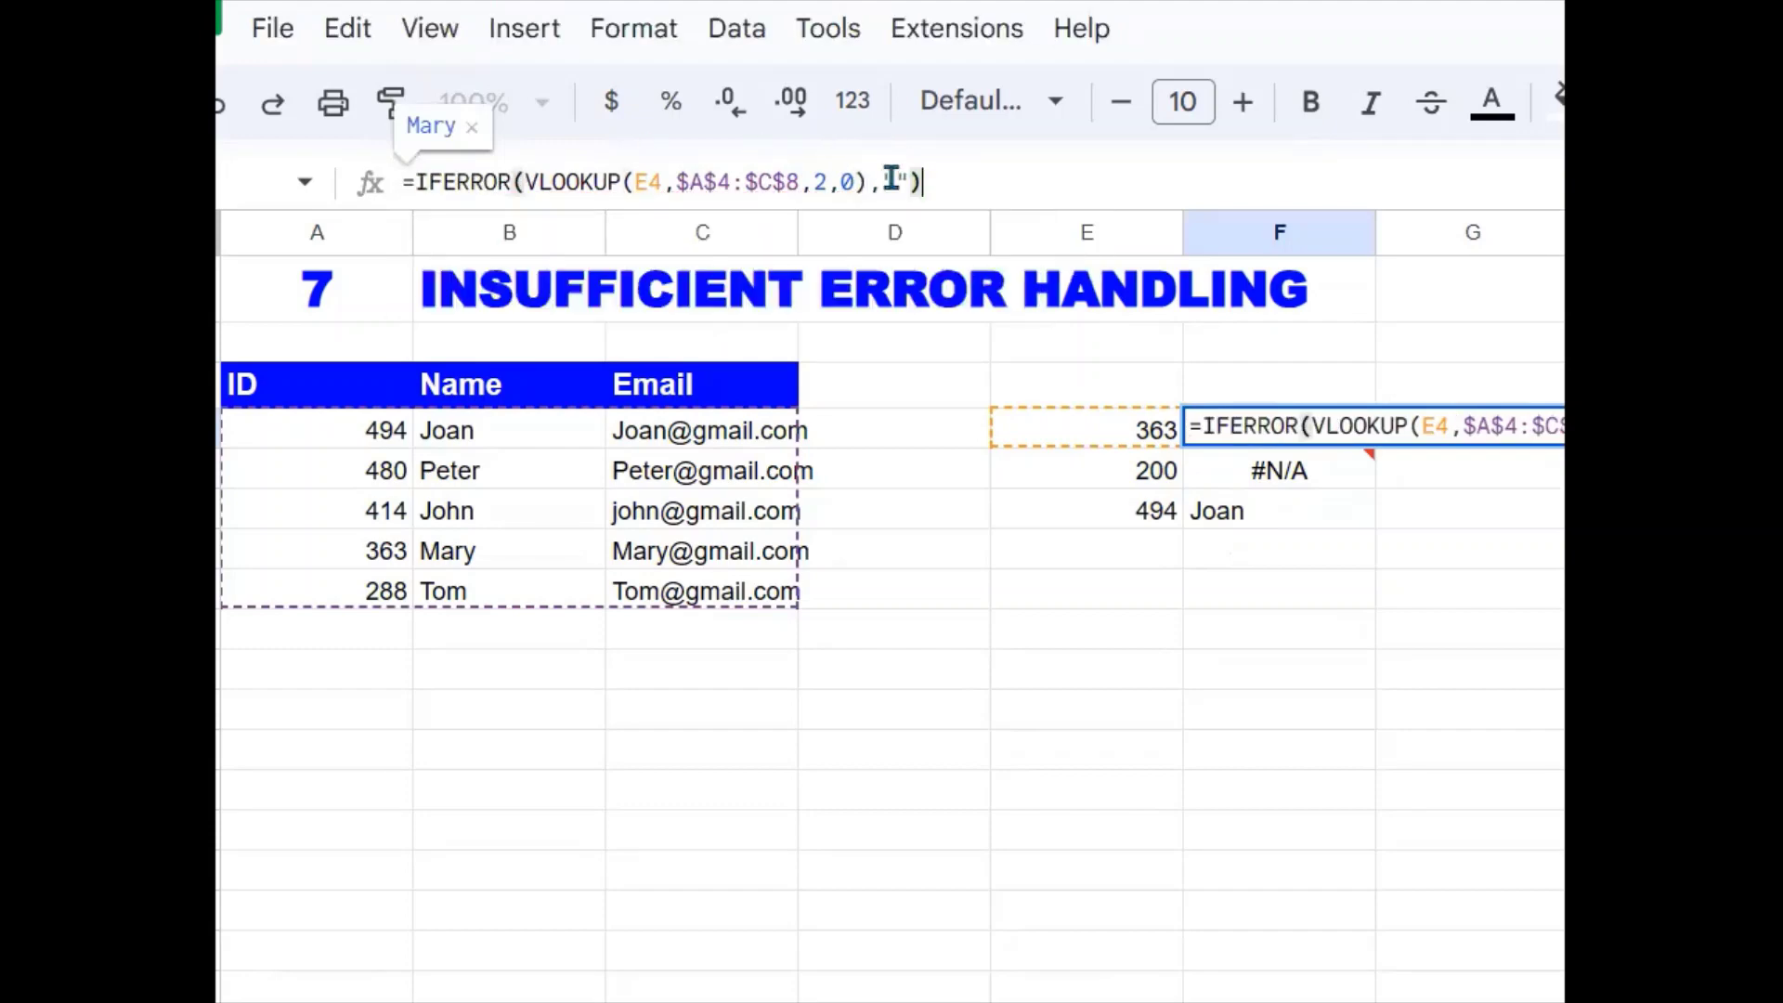
pyautogui.press('Return')
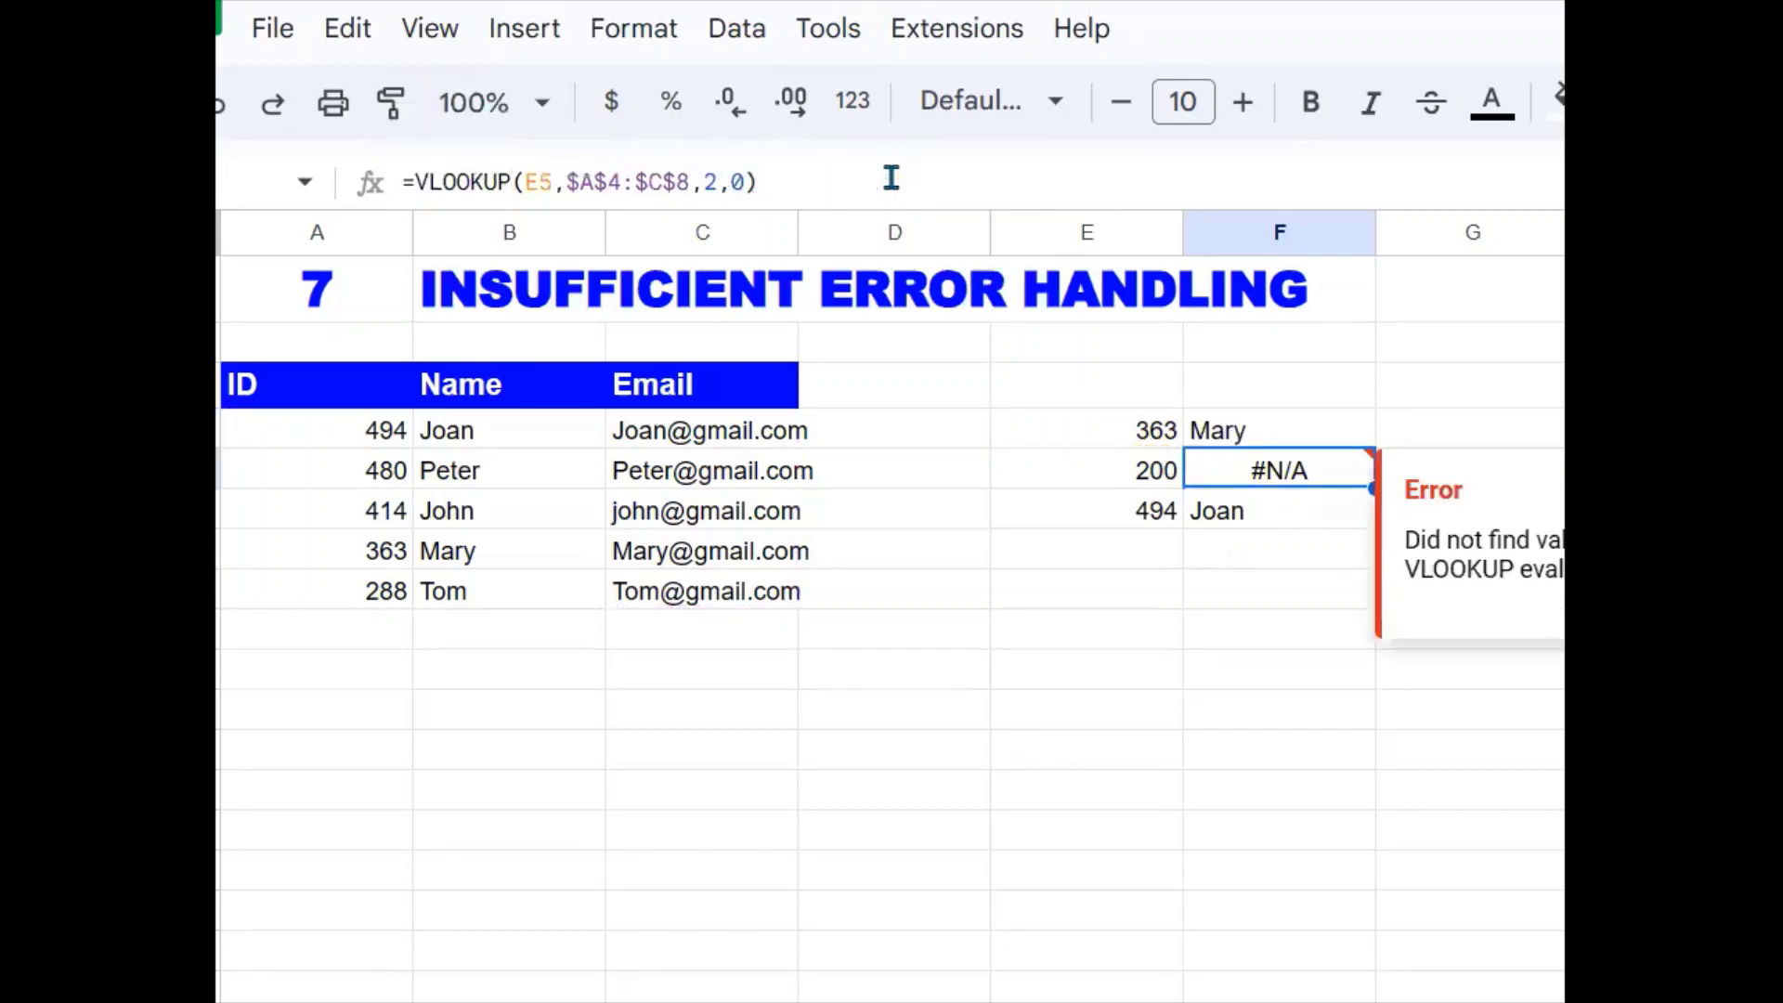
# Fill the IFERROR formula from F4 down through F6 and check the result in F5.
pyautogui.click(1320, 442)
pyautogui.moveTo(1373, 449); pyautogui.dragTo(1367, 525)
pyautogui.click(1273, 640)
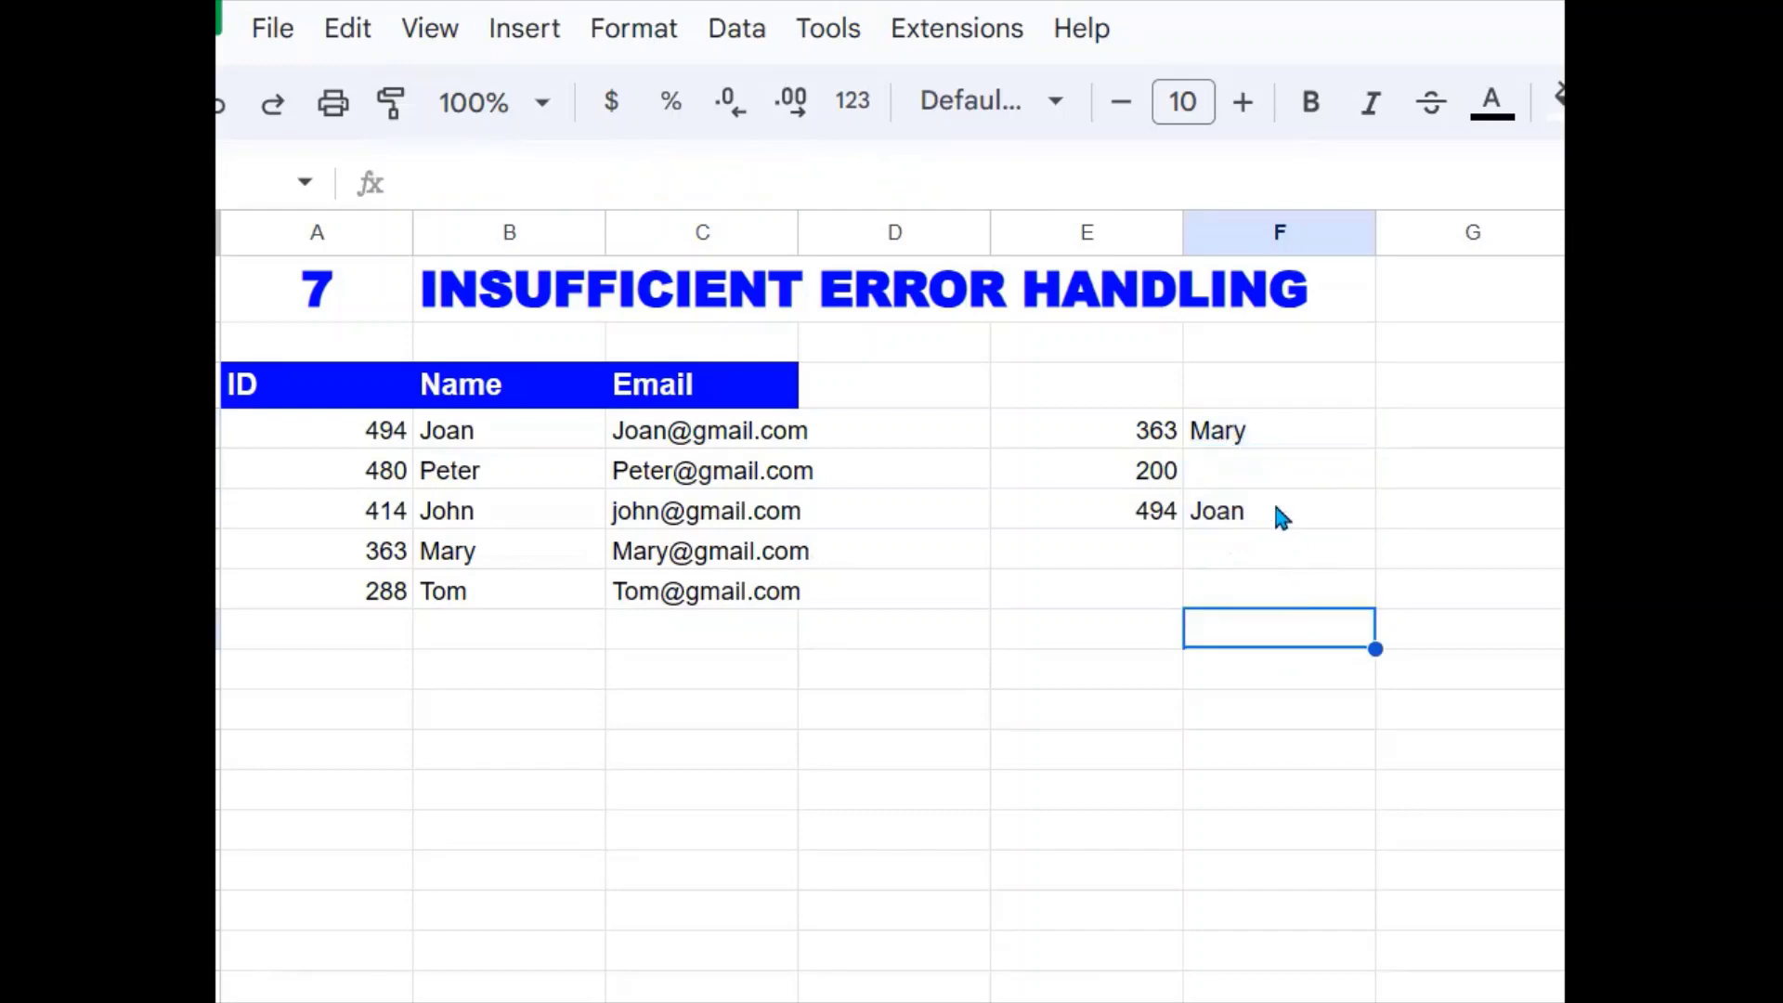
pyautogui.click(1279, 516)
pyautogui.click(1237, 464)
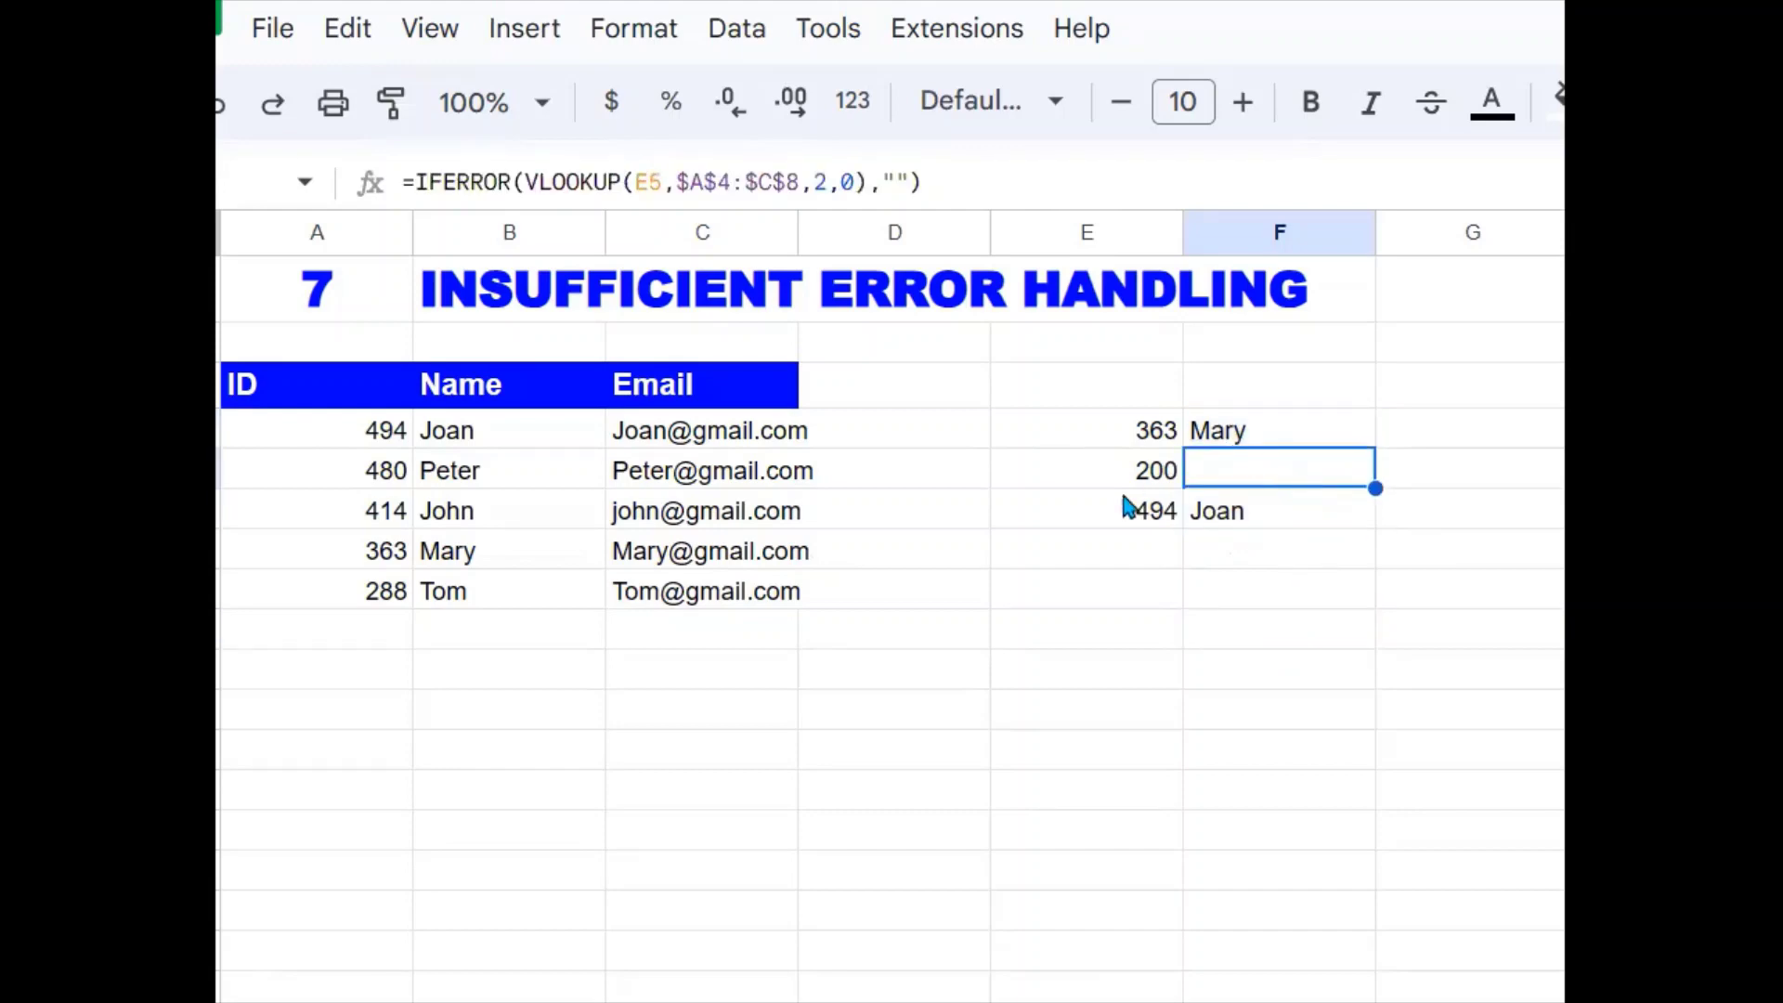
# Set the error value in the F4 IFERROR formula to "Not found".
pyautogui.click(1253, 429)
pyautogui.click(892, 182)
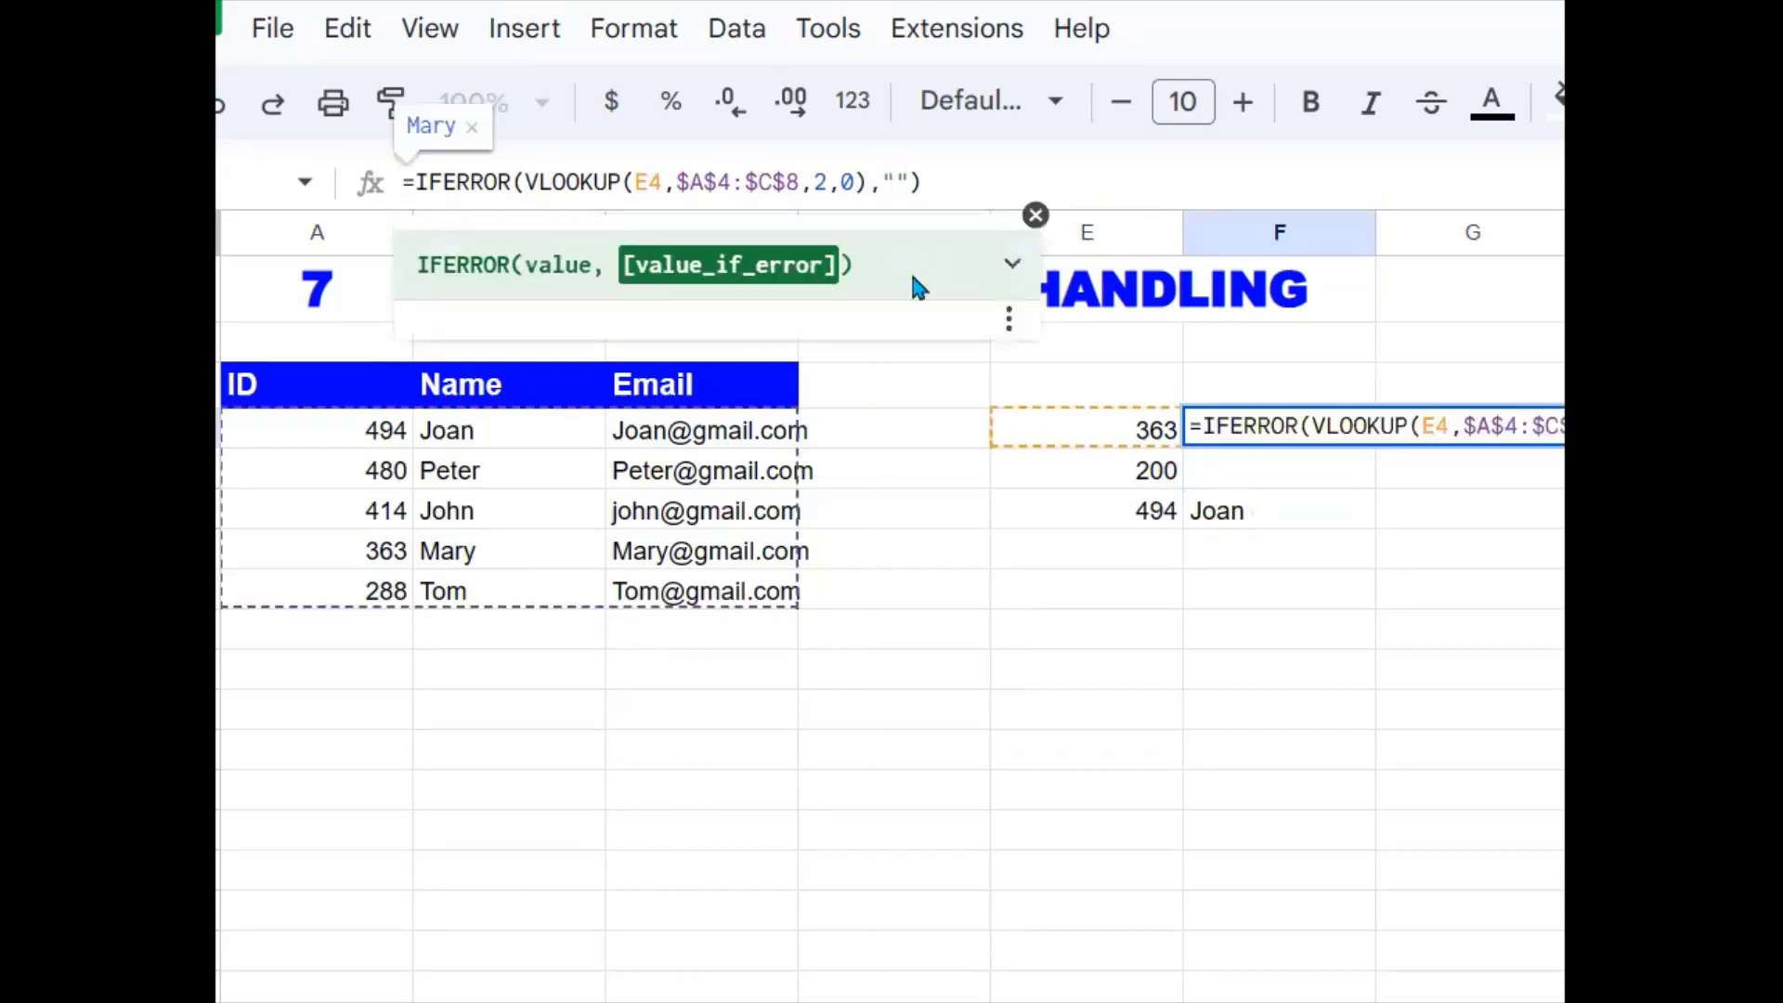
pyautogui.write('not')
pyautogui.press('BackSpace')
pyautogui.press('BackSpace')
pyautogui.press('BackSpace')
pyautogui.write('Not found')
pyautogui.press('Return')
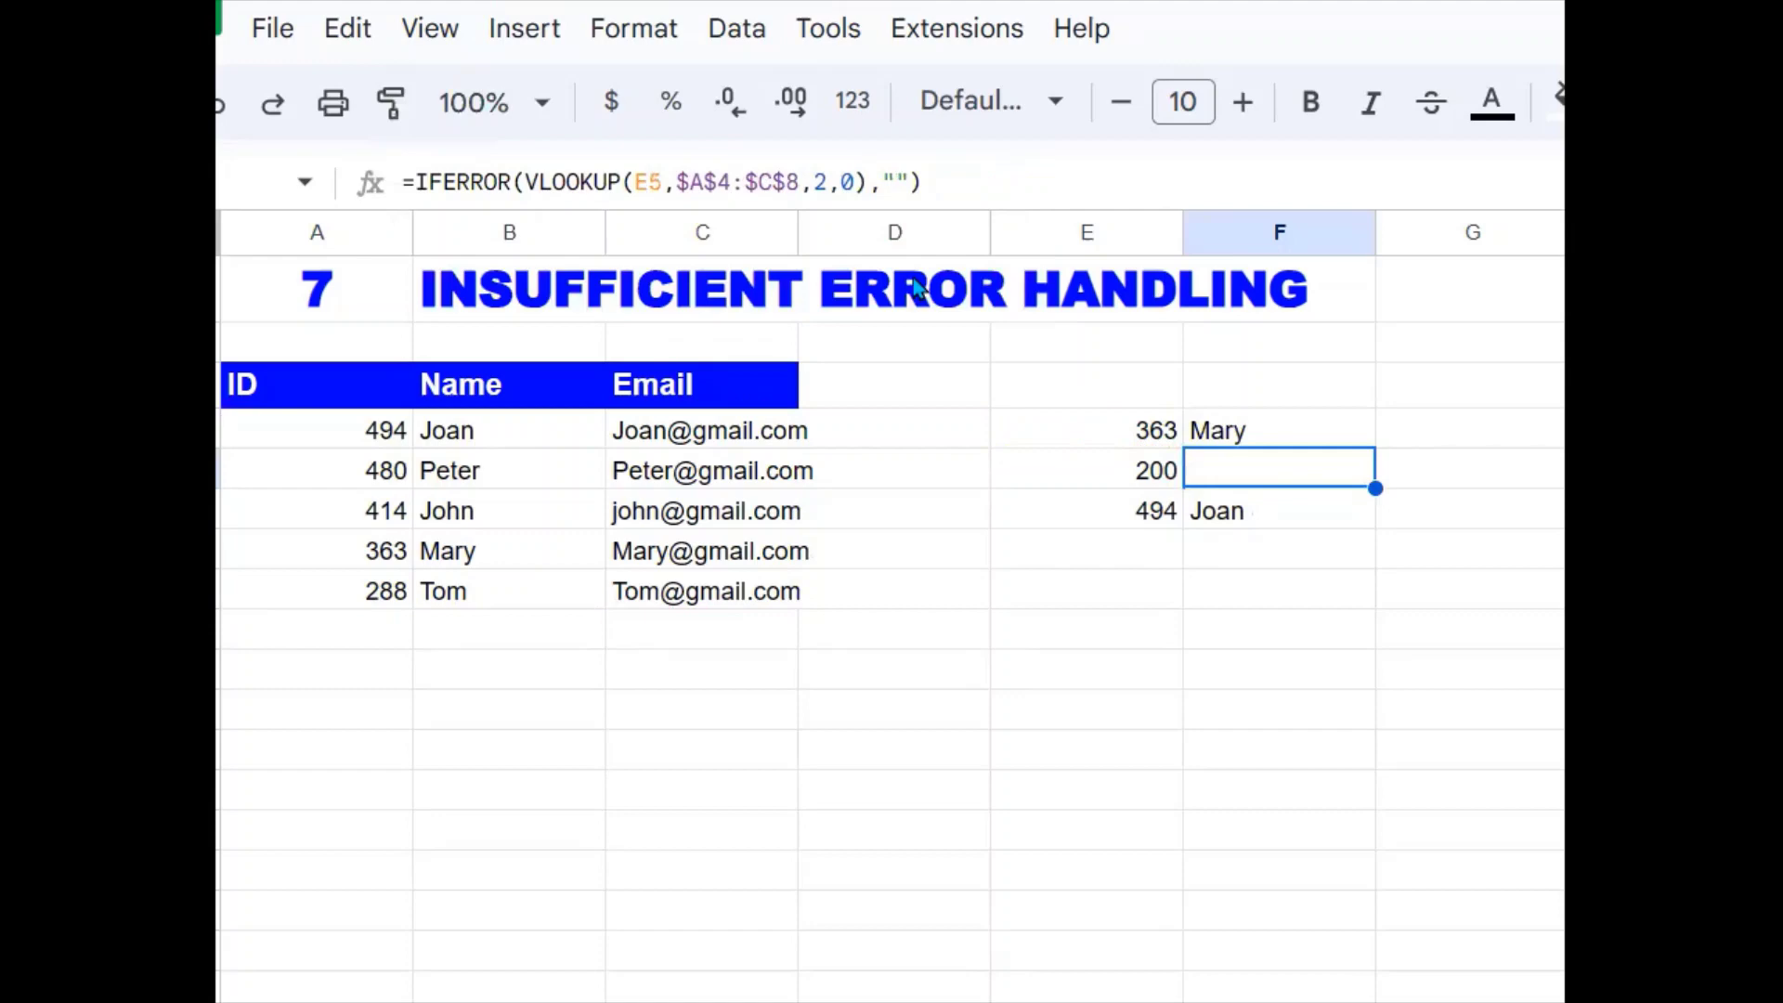
# Fill the F4 formula with the "Not found" error value down the lookup column and check F5.
pyautogui.click(1322, 422)
pyautogui.moveTo(1374, 449); pyautogui.dragTo(1441, 498)
pyautogui.click(1306, 479)
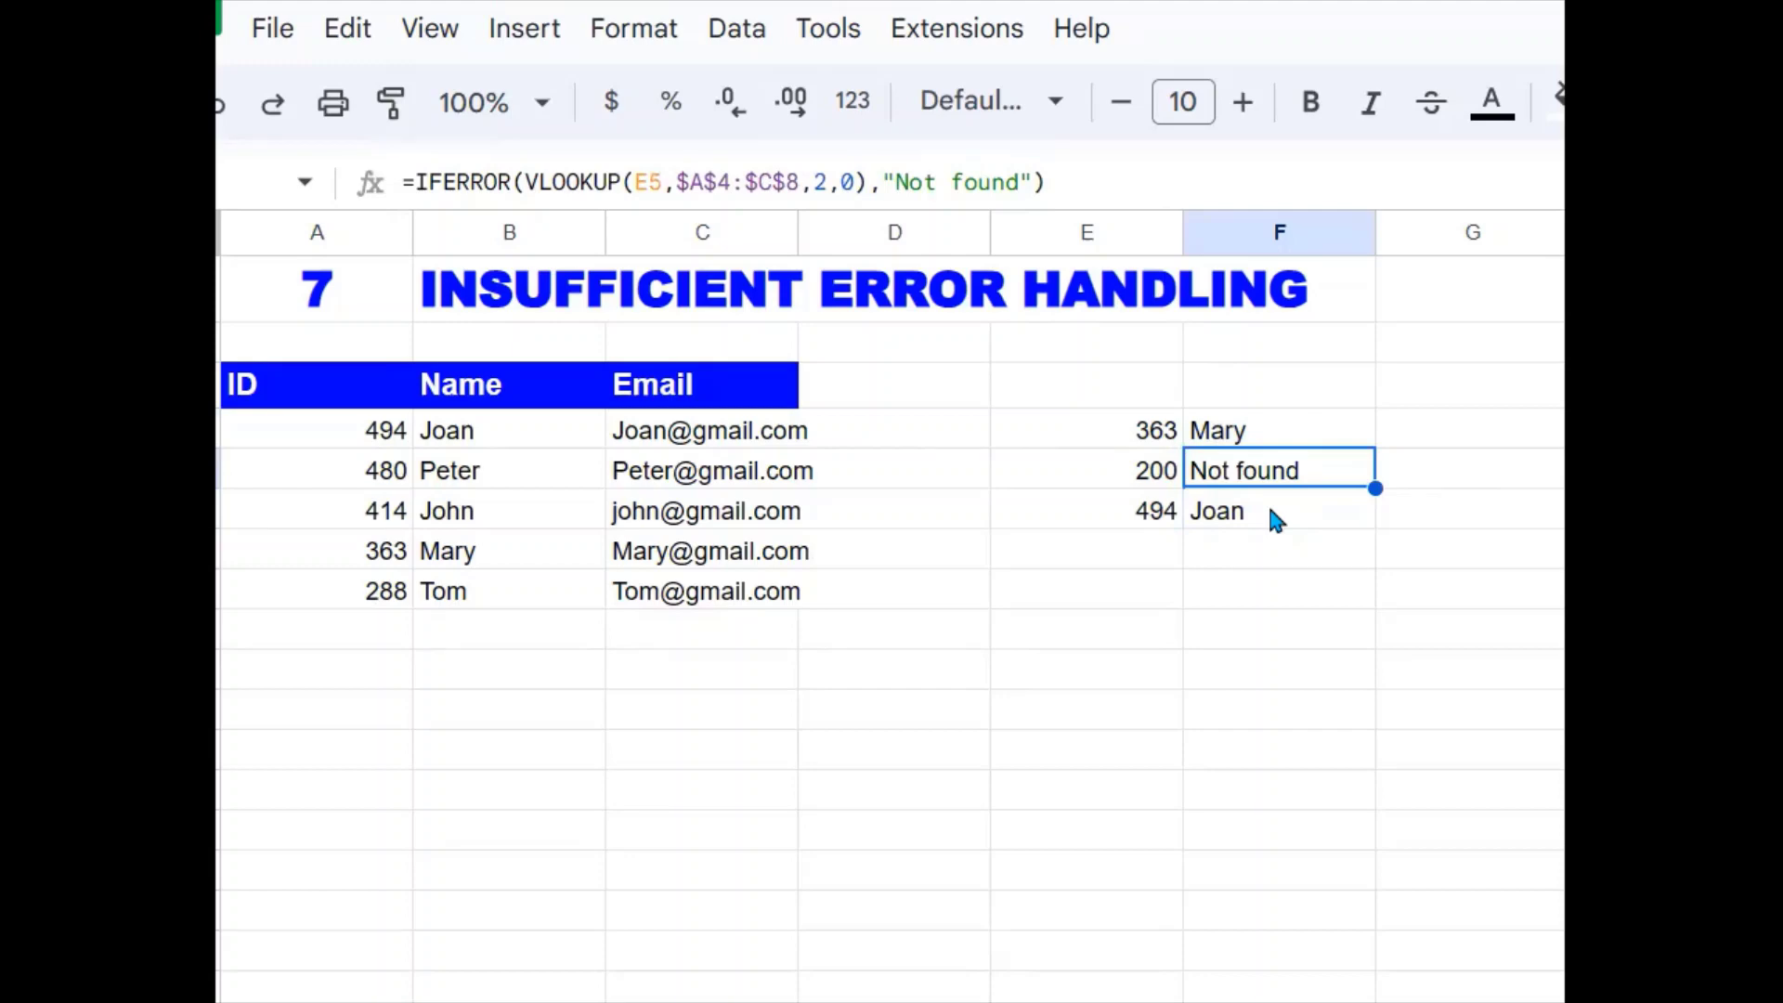
# Replace IFERROR with IFNA in the F4 formula, keeping the VLOOKUP and the "Not found" value.
pyautogui.click(1283, 433)
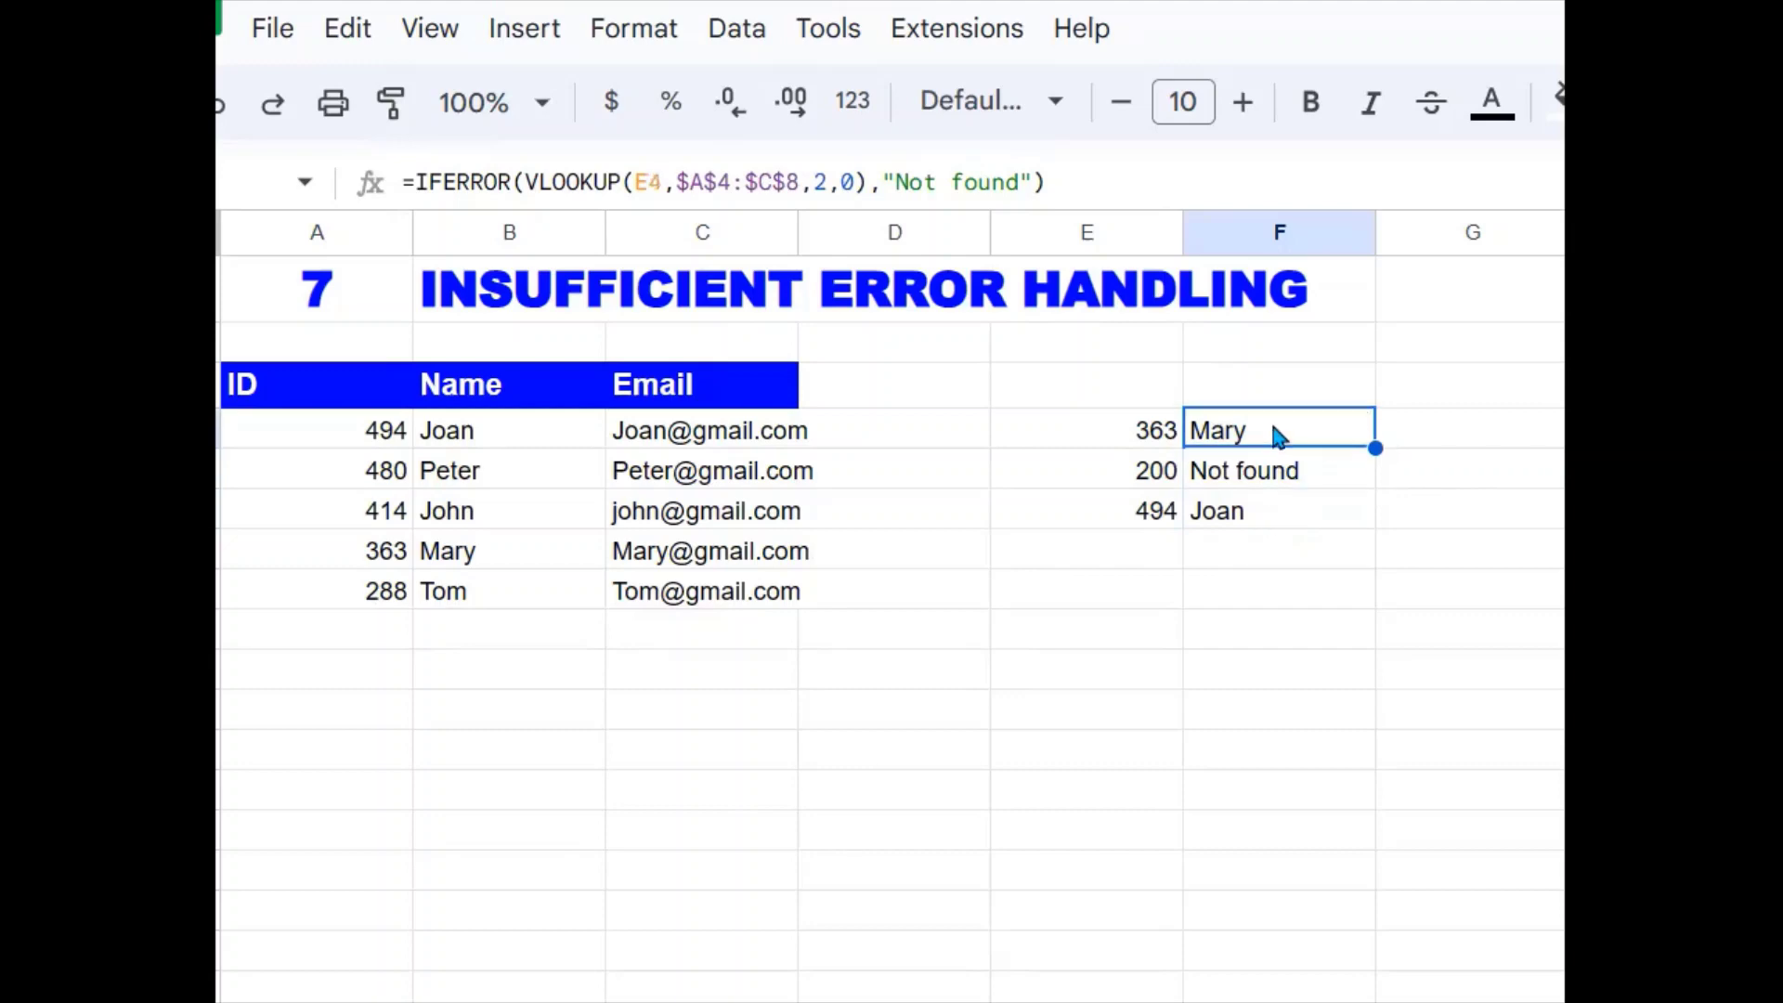
pyautogui.click(509, 182)
pyautogui.press('BackSpace')
pyautogui.press('BackSpace')
pyautogui.press('BackSpace')
pyautogui.press('BackSpace')
pyautogui.press('BackSpace')
pyautogui.press('BackSpace')
pyautogui.press('BackSpace')
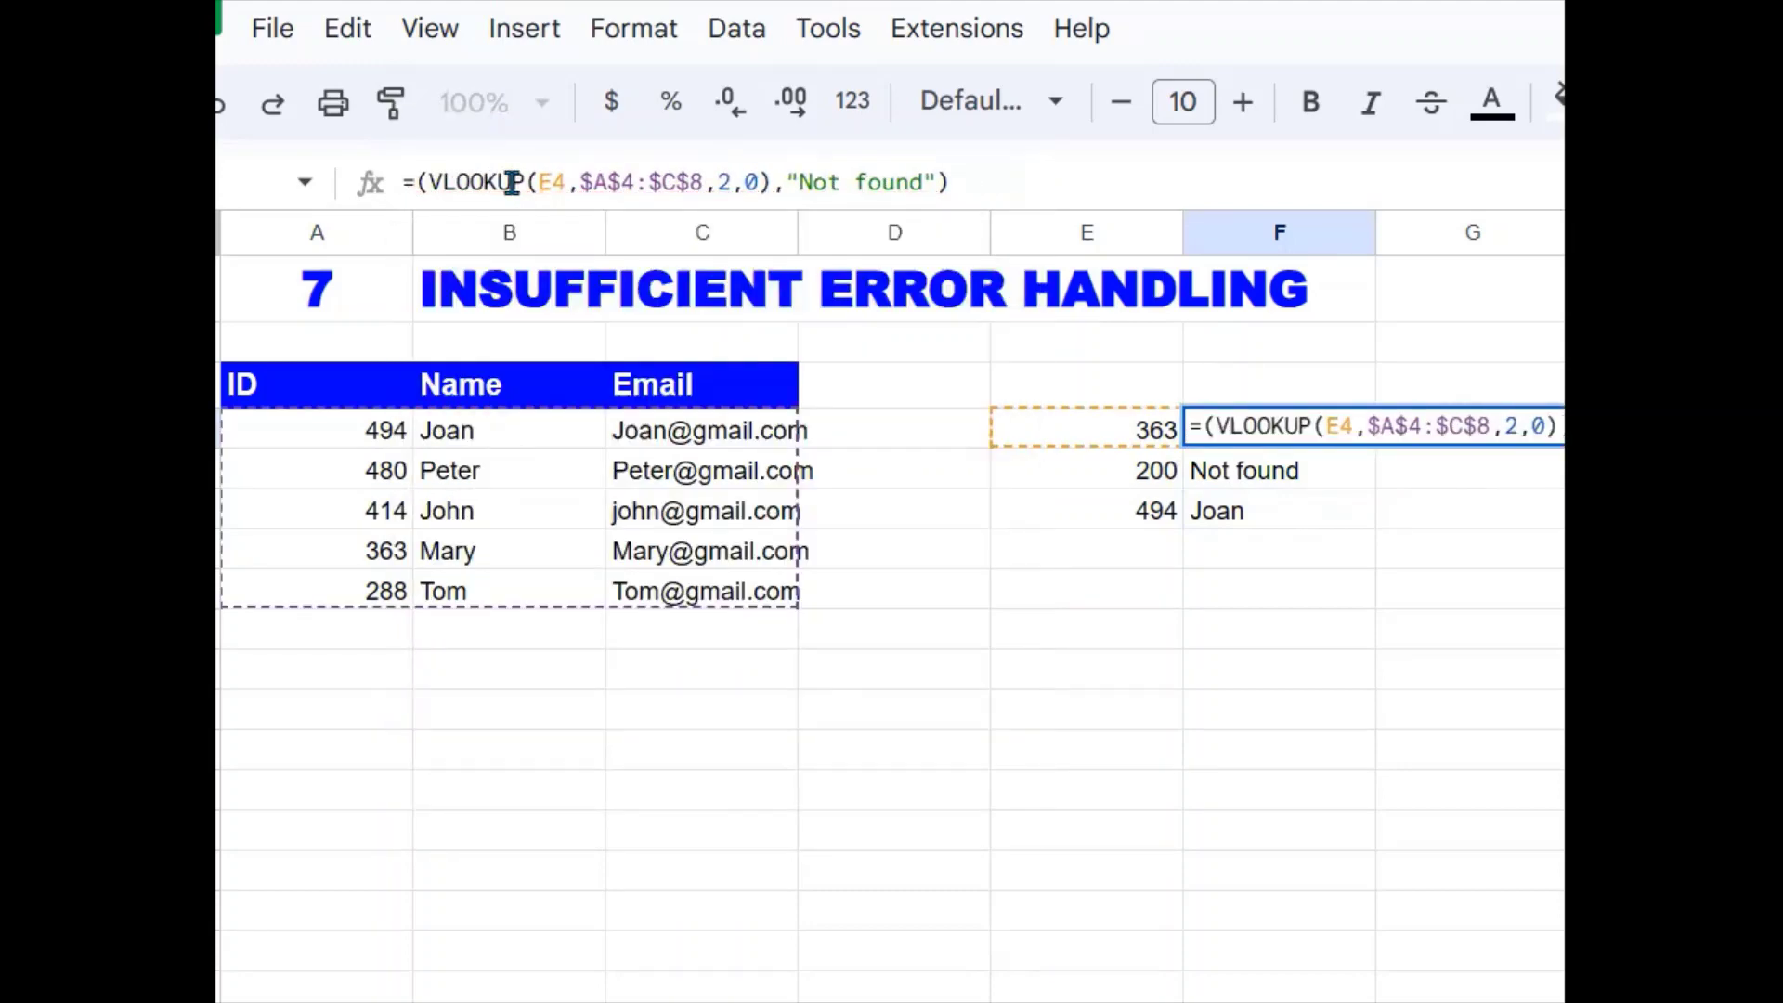
pyautogui.write('ifna')
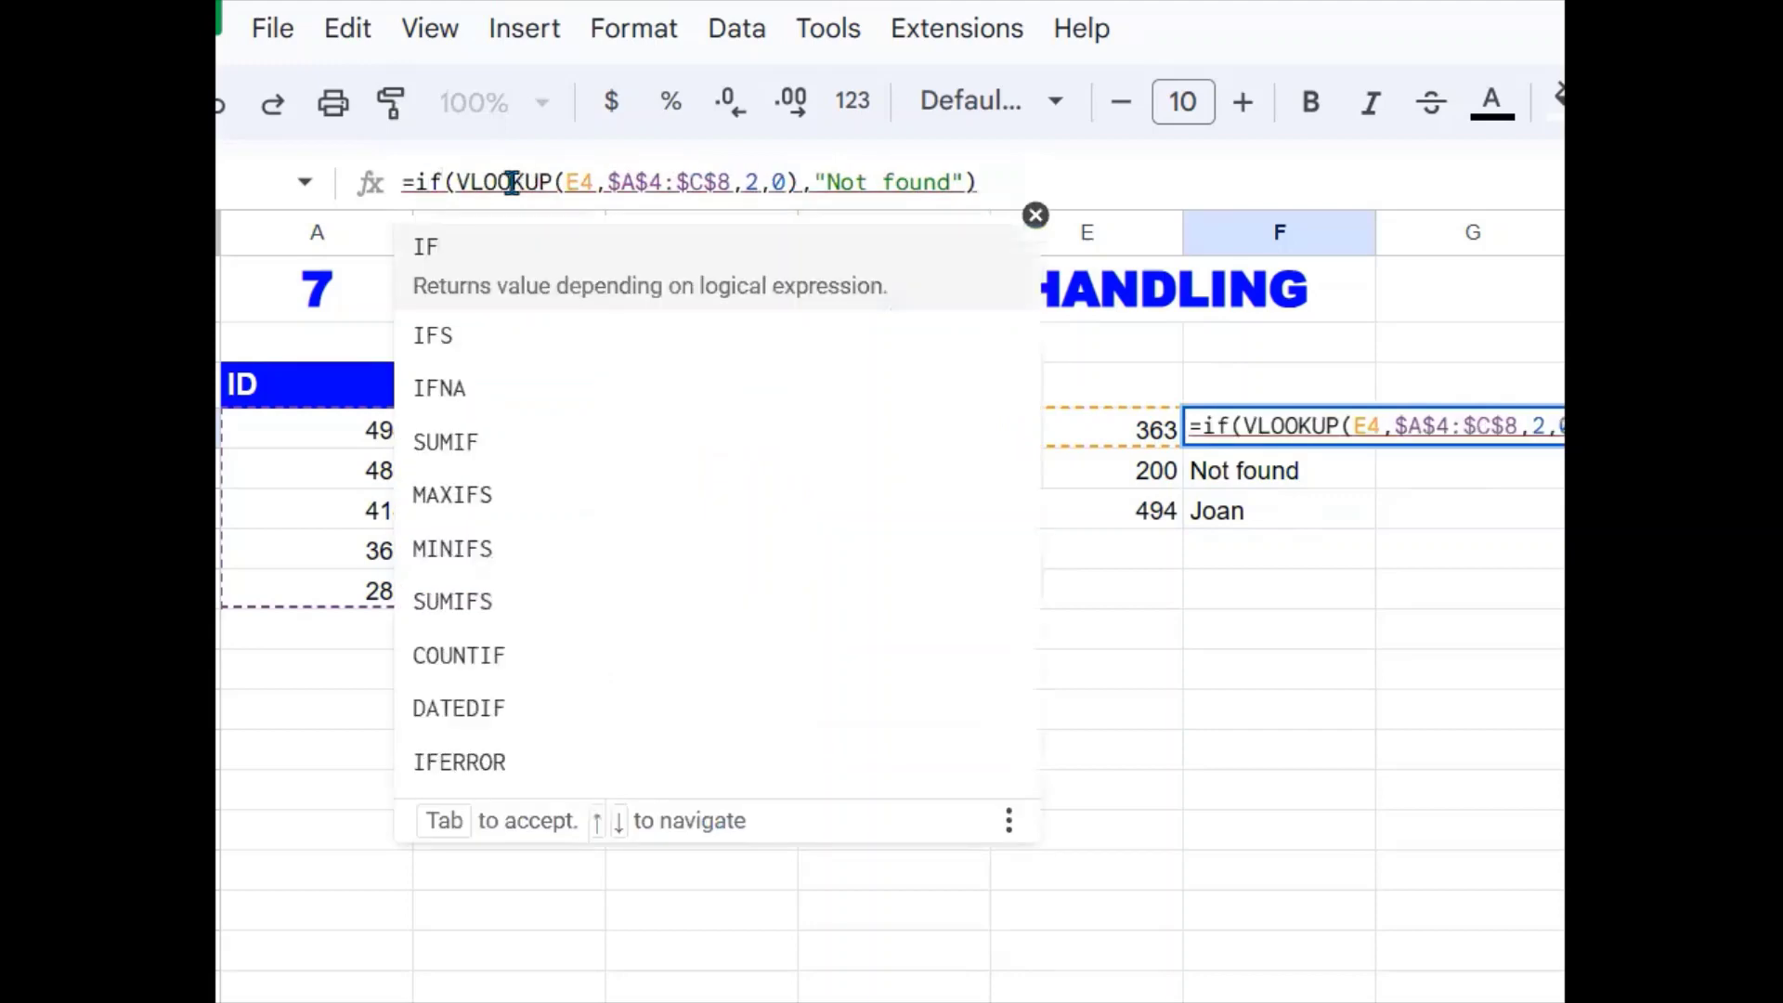
pyautogui.press('Tab')
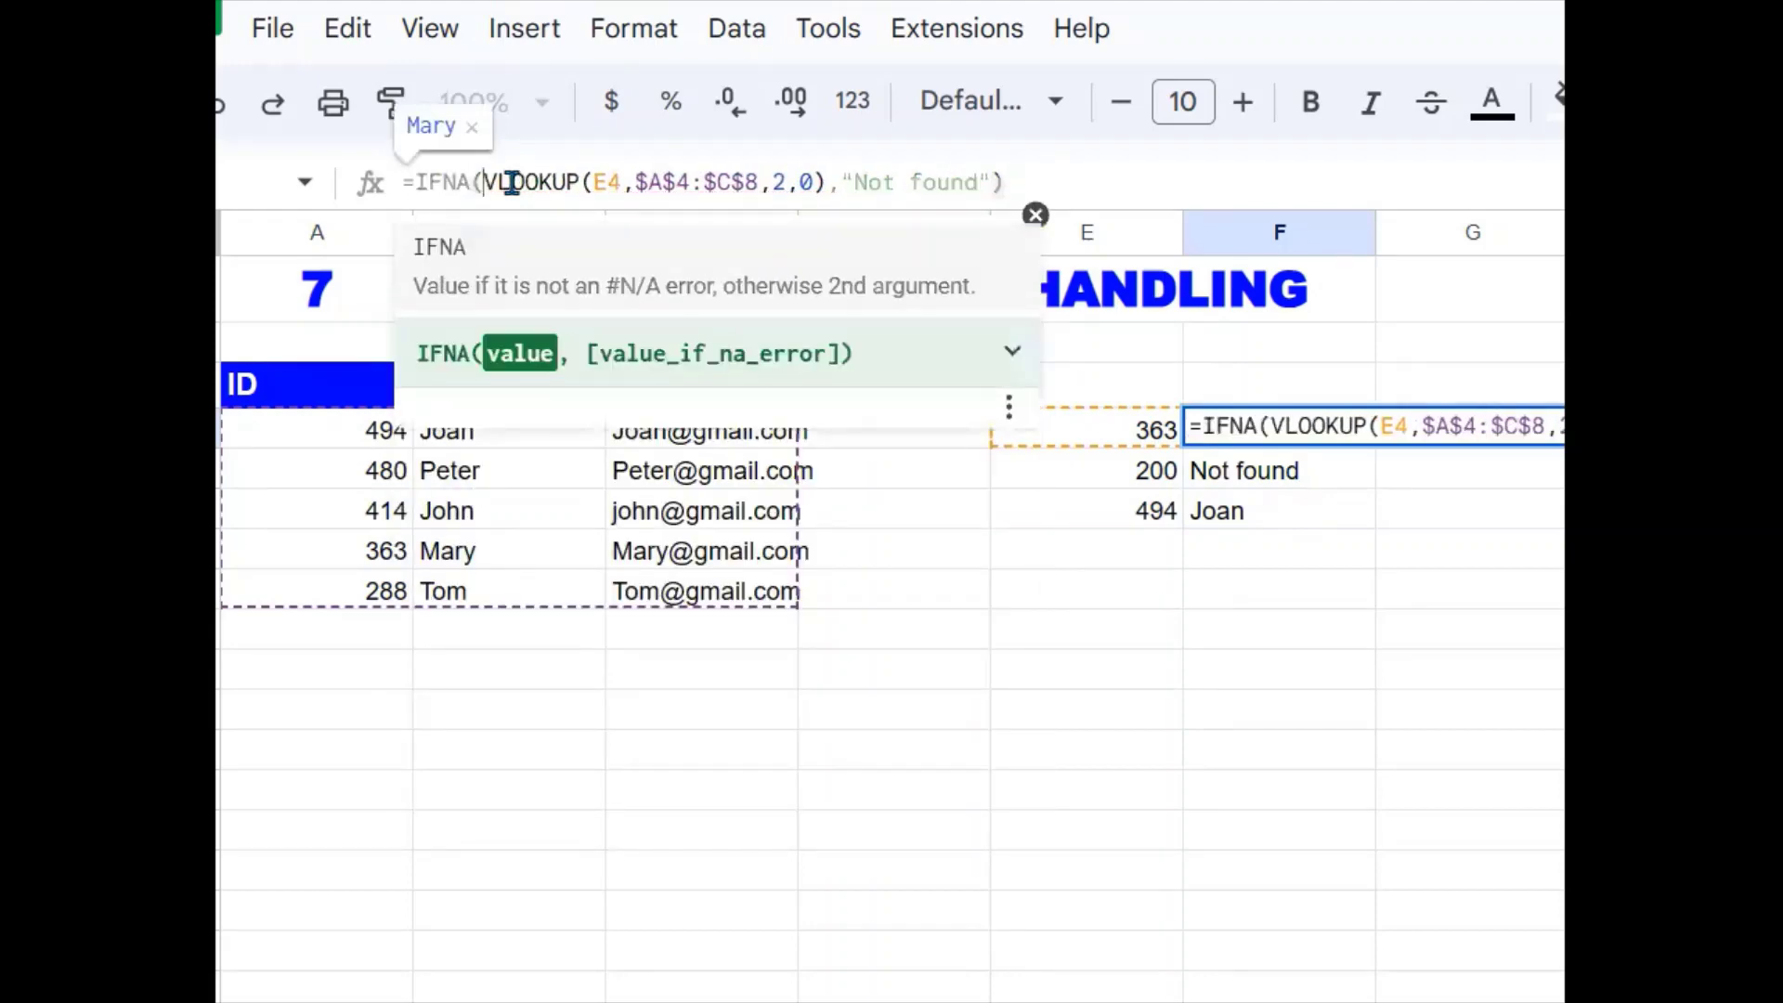
pyautogui.press('Return')
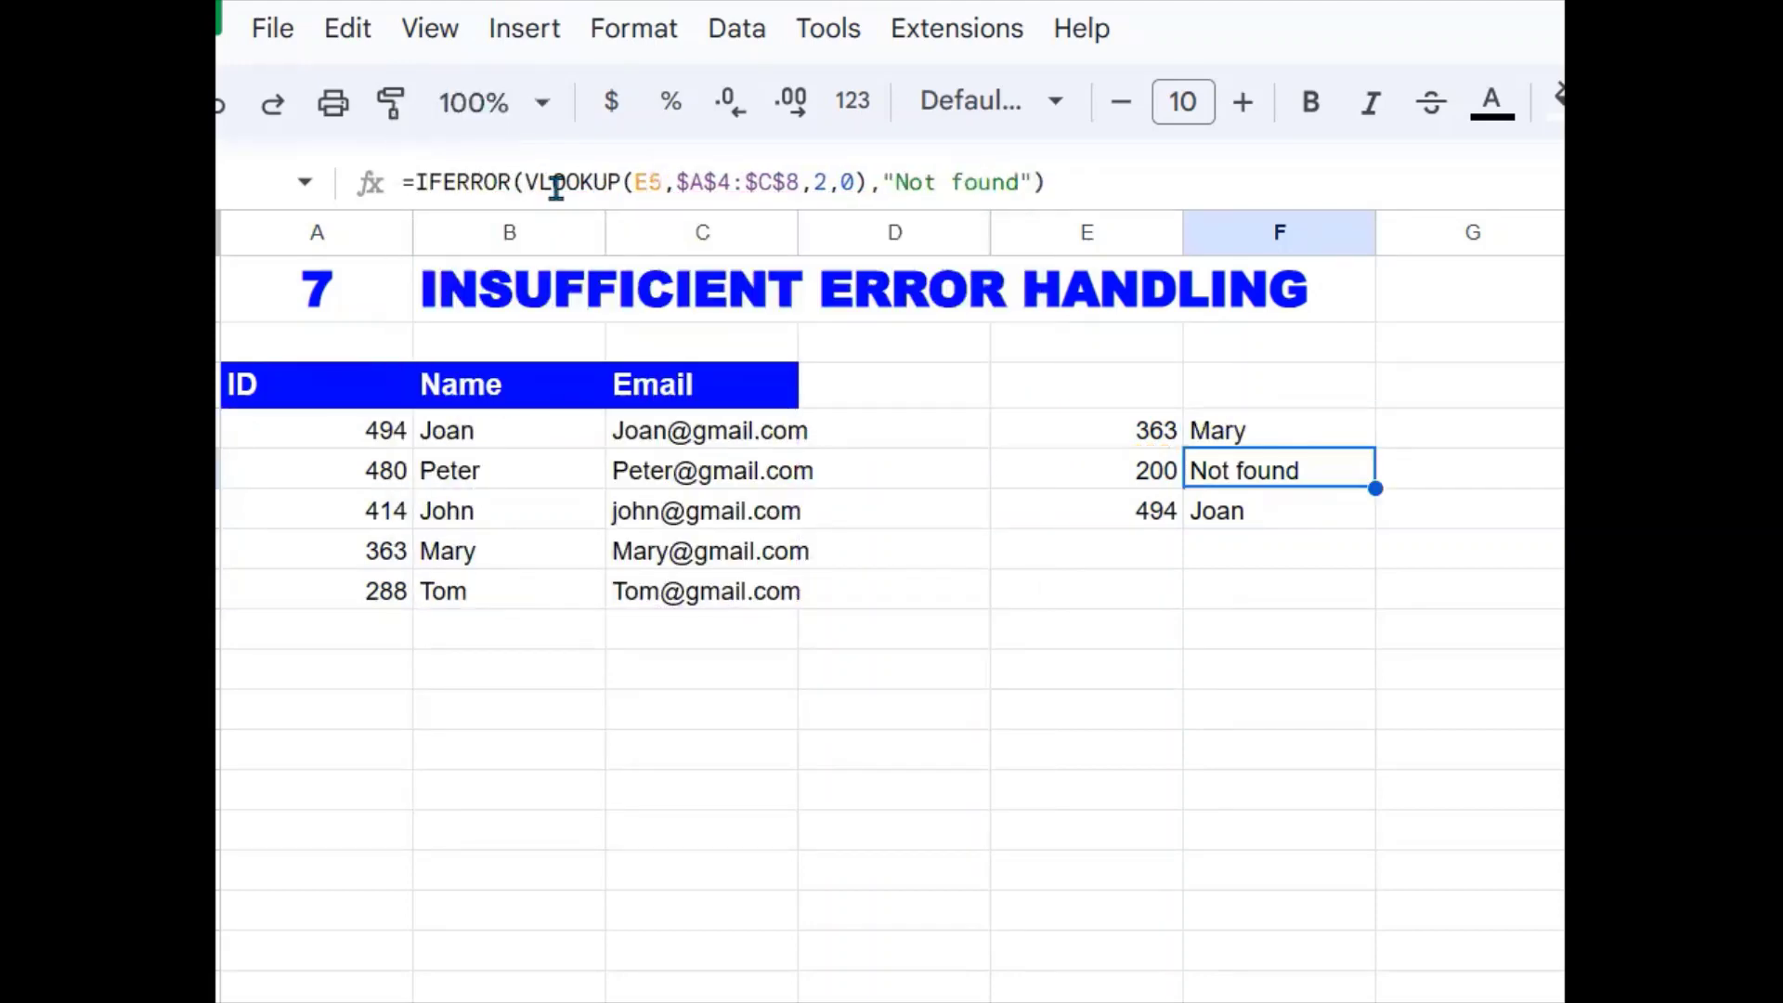
# Fill the IFNA formula from F4 down through F6 and check the result in F5.
pyautogui.click(1242, 433)
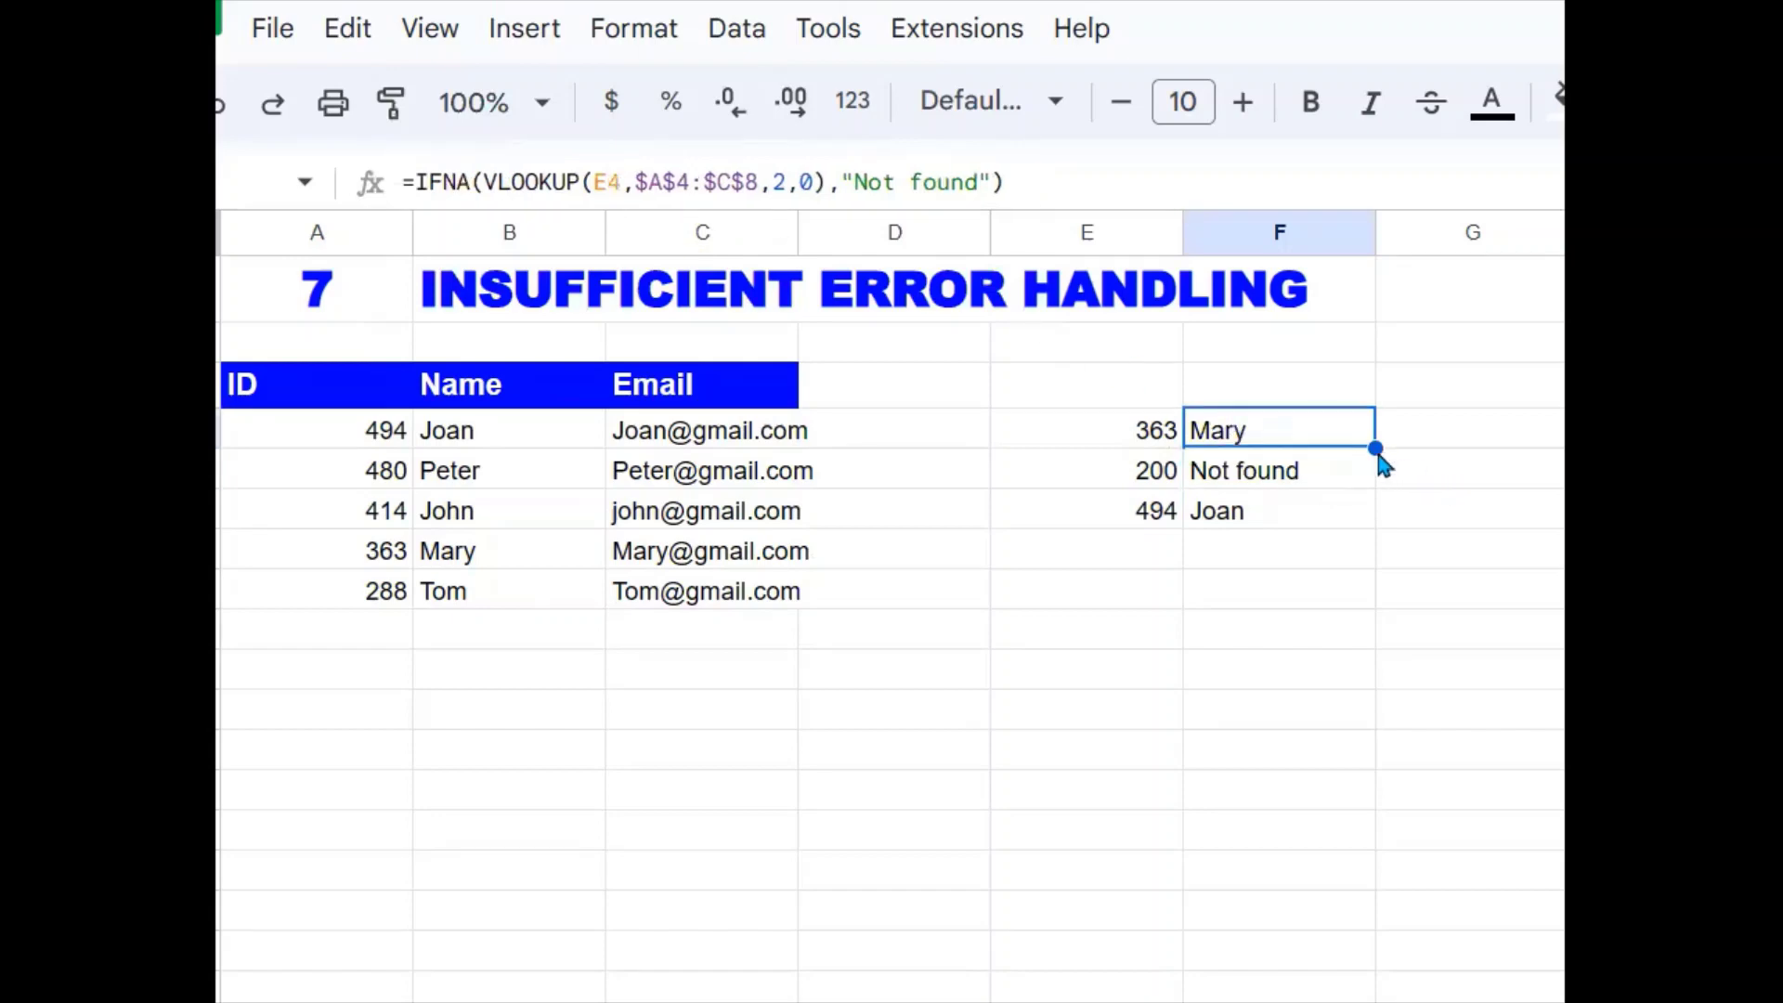
pyautogui.moveTo(1374, 447); pyautogui.dragTo(1368, 525)
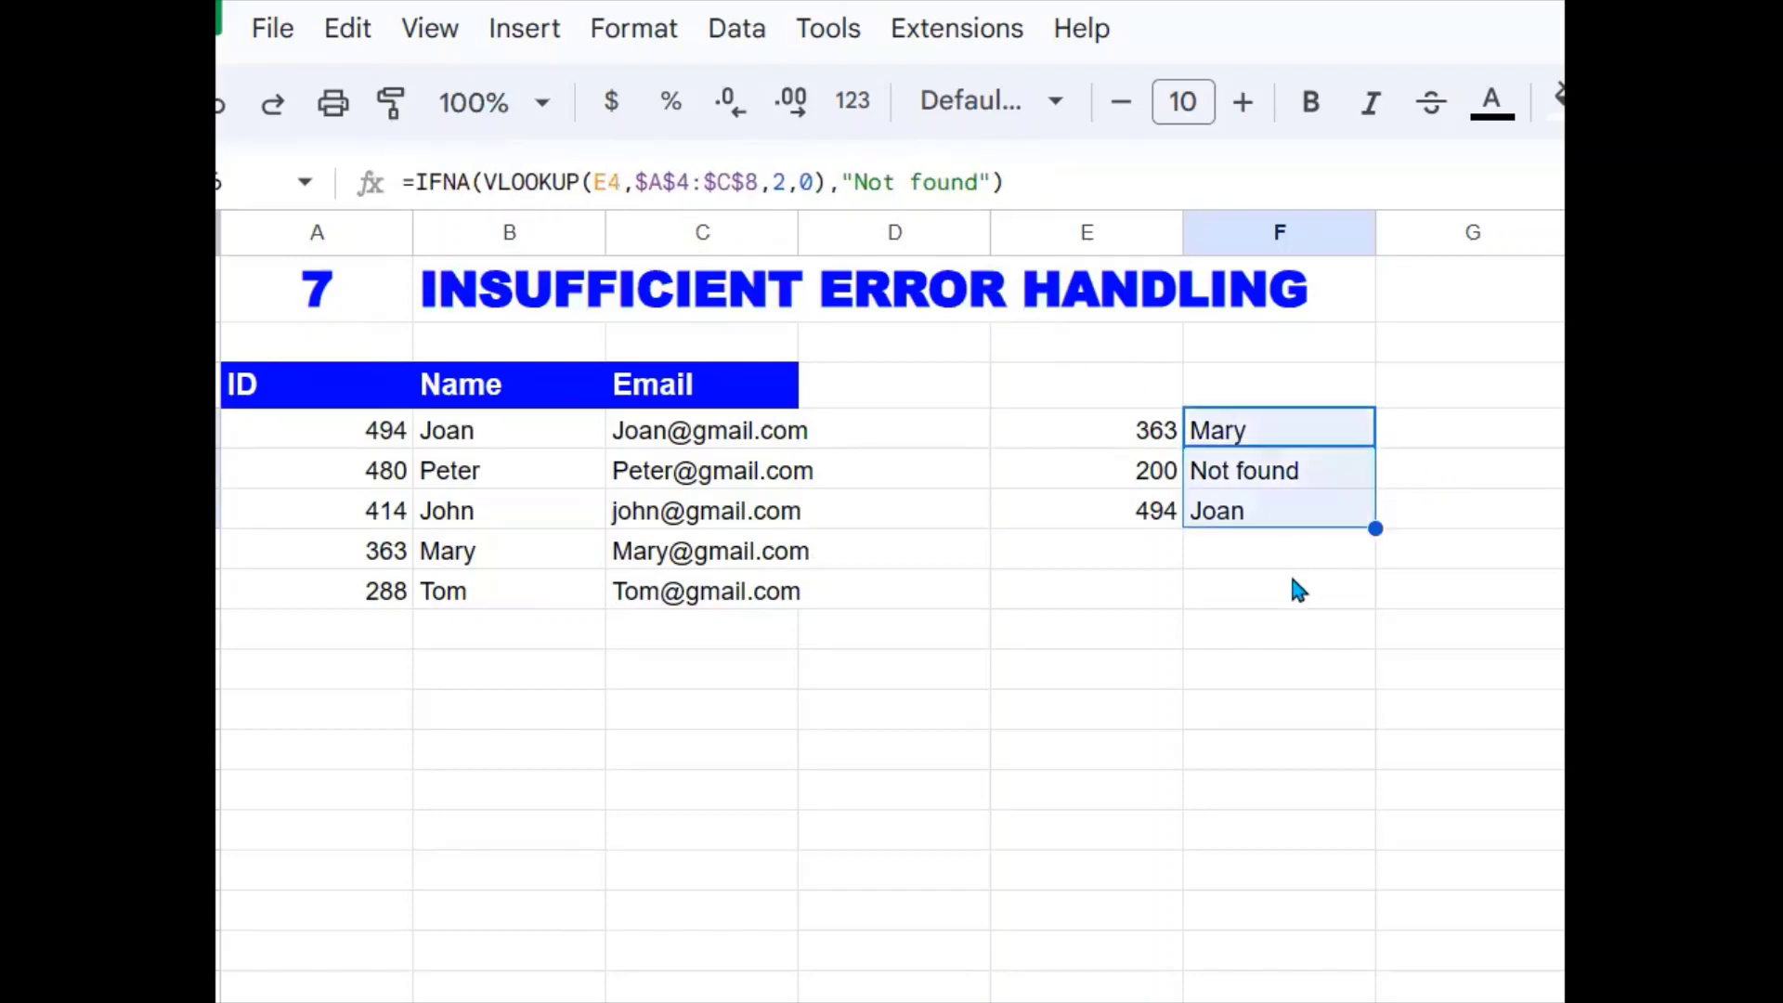
pyautogui.click(1295, 583)
pyautogui.click(1317, 478)
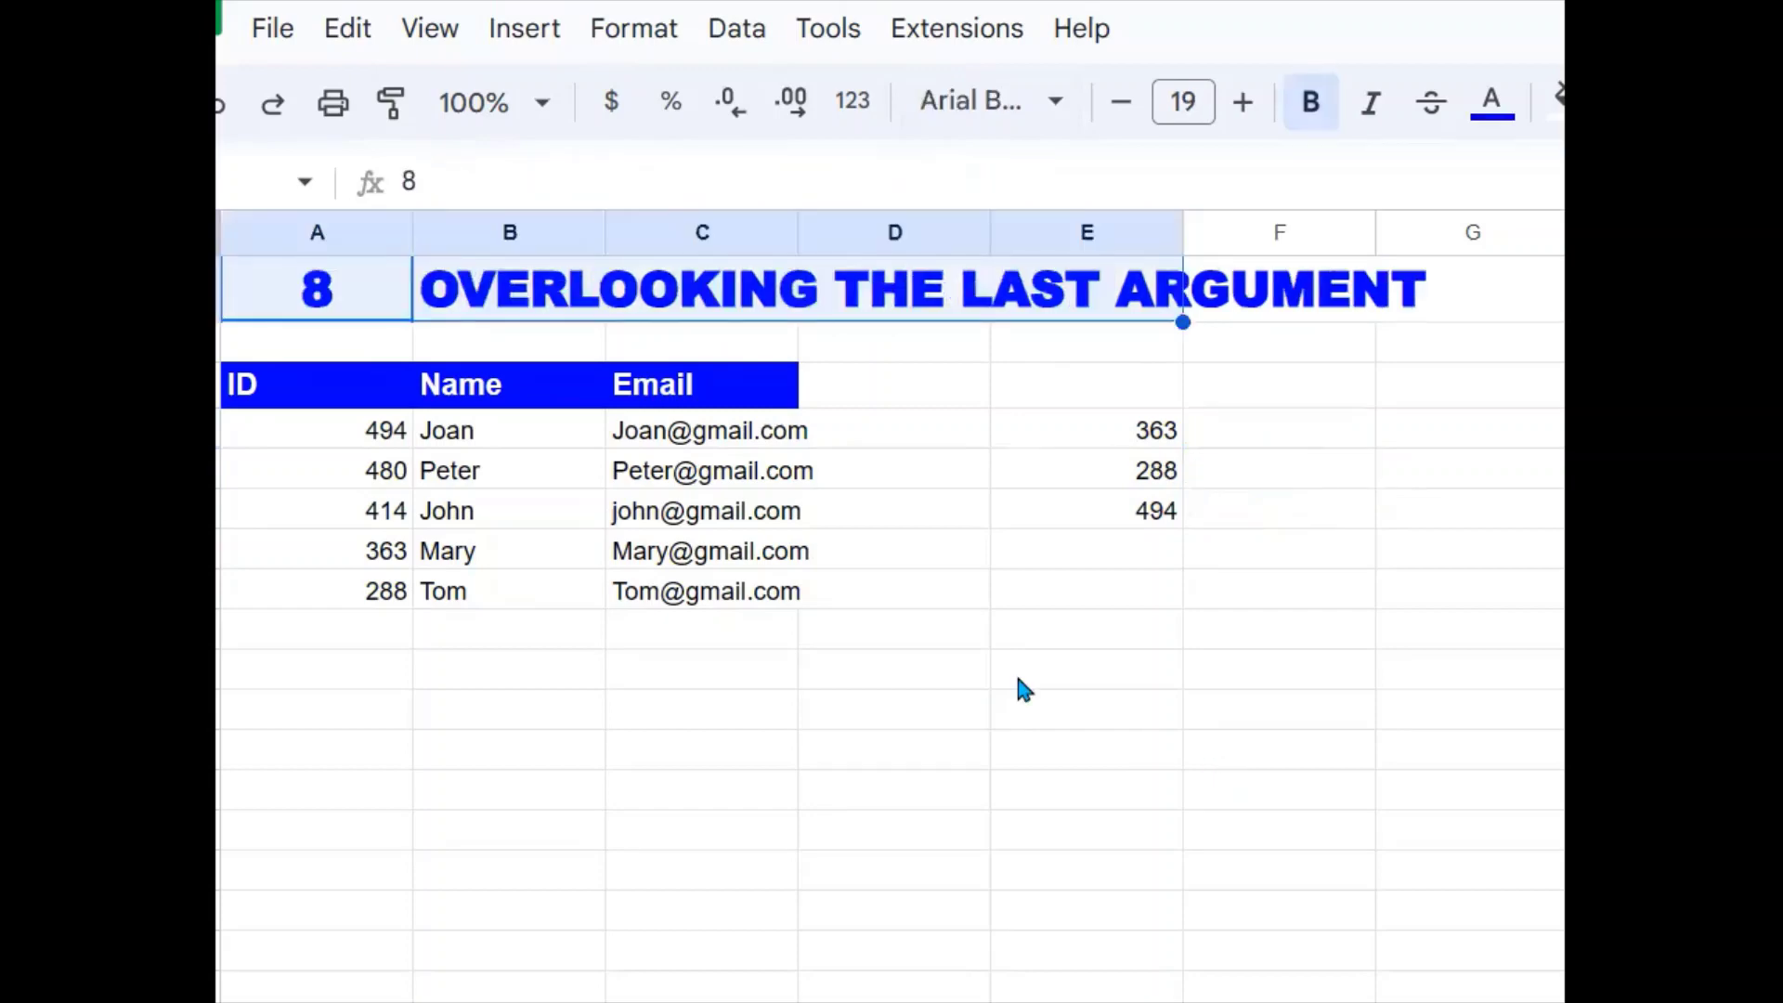
# Enter a VLOOKUP in F4 that searches for E4 in A4:C8 and returns column 2, leaving out the last argument.
pyautogui.click(1023, 681)
pyautogui.click(882, 599)
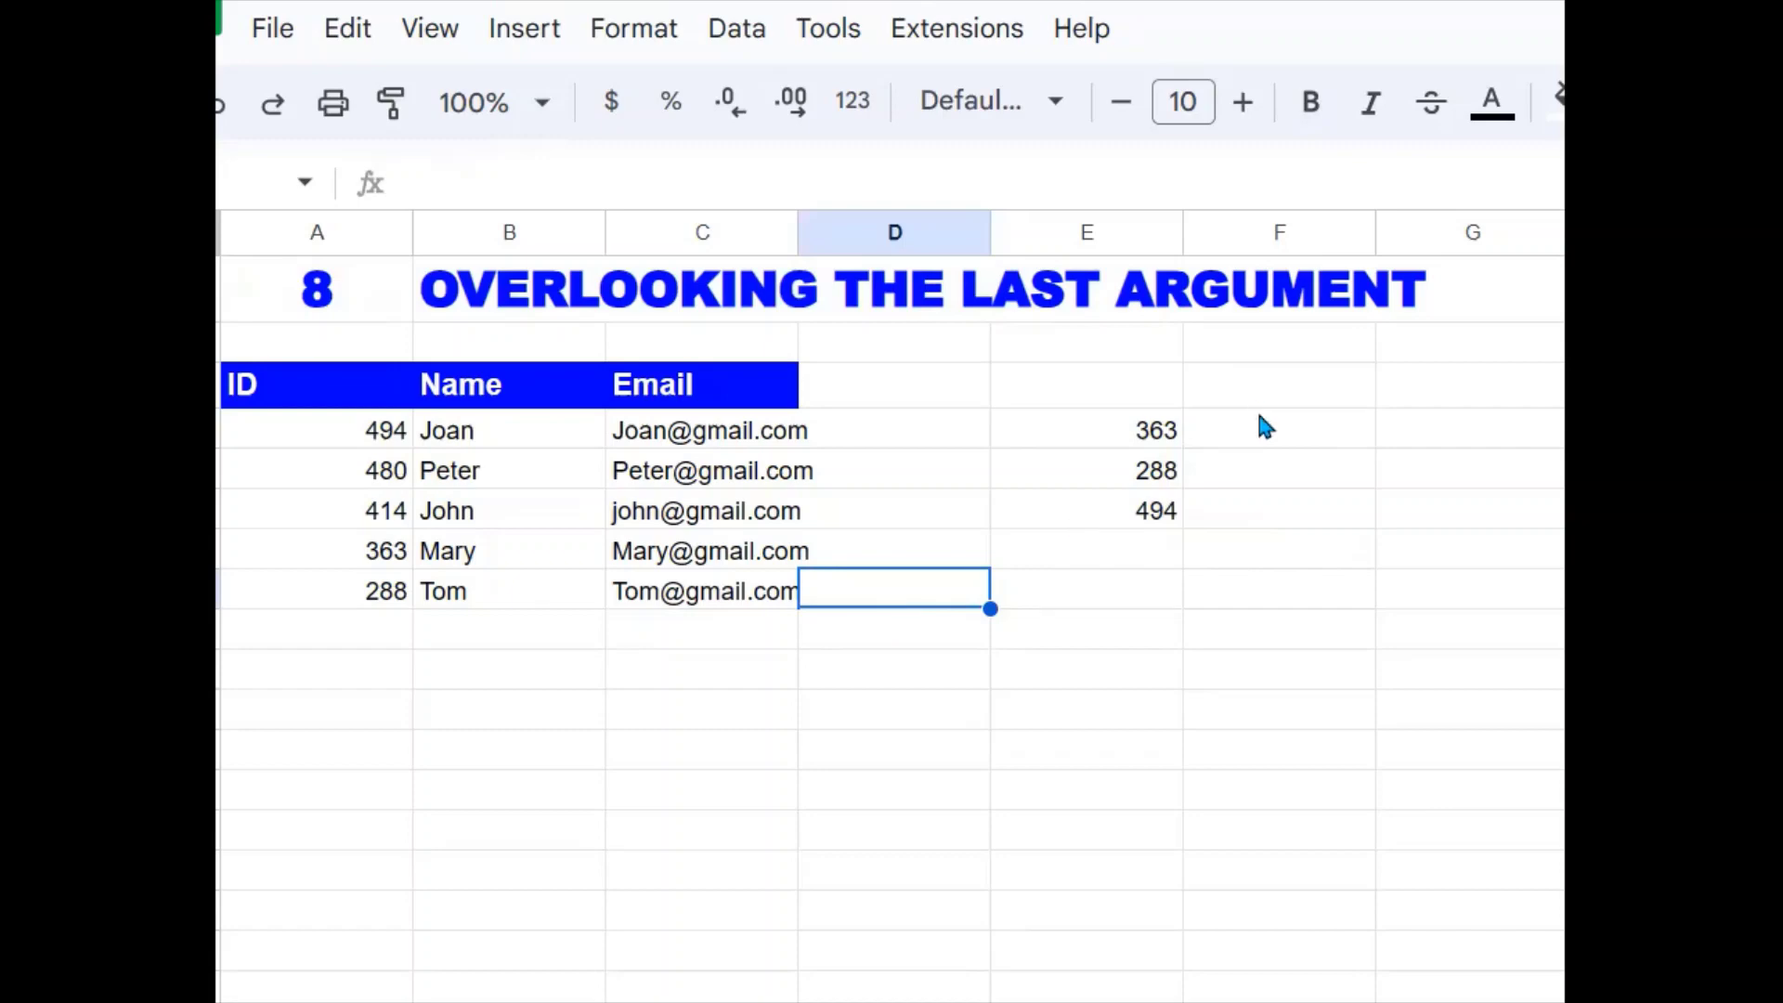
pyautogui.click(1266, 438)
pyautogui.write('=')
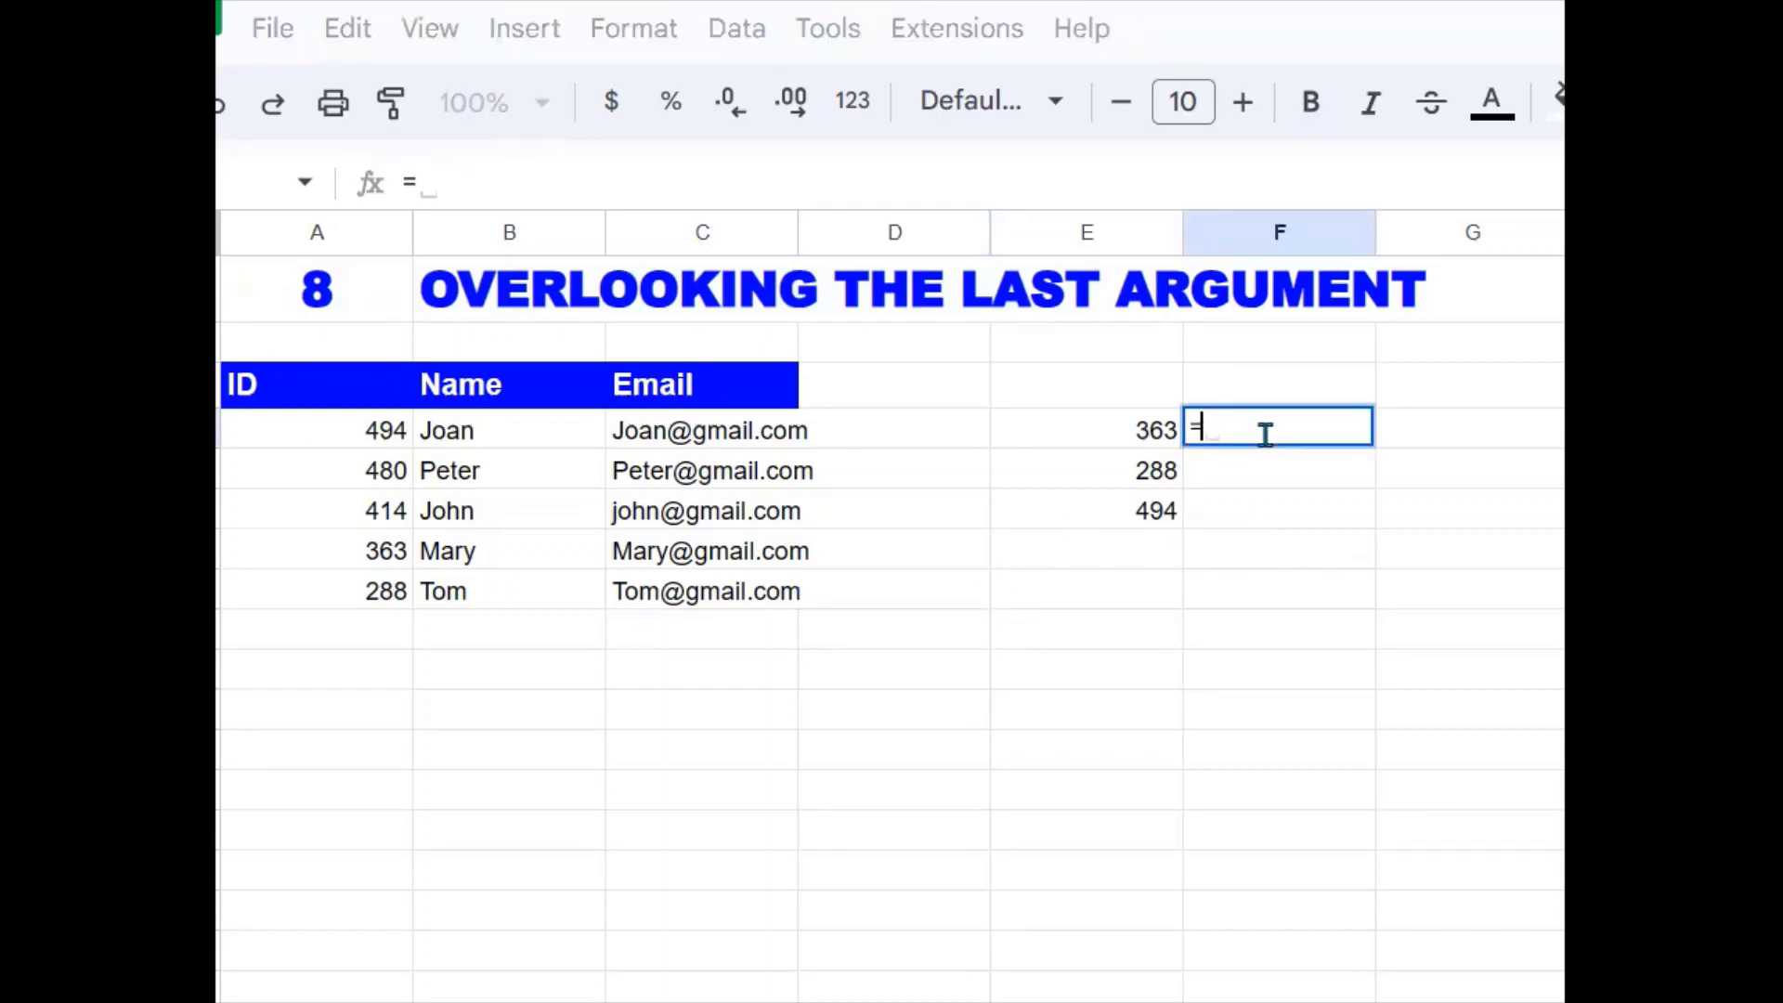
pyautogui.write('vloo')
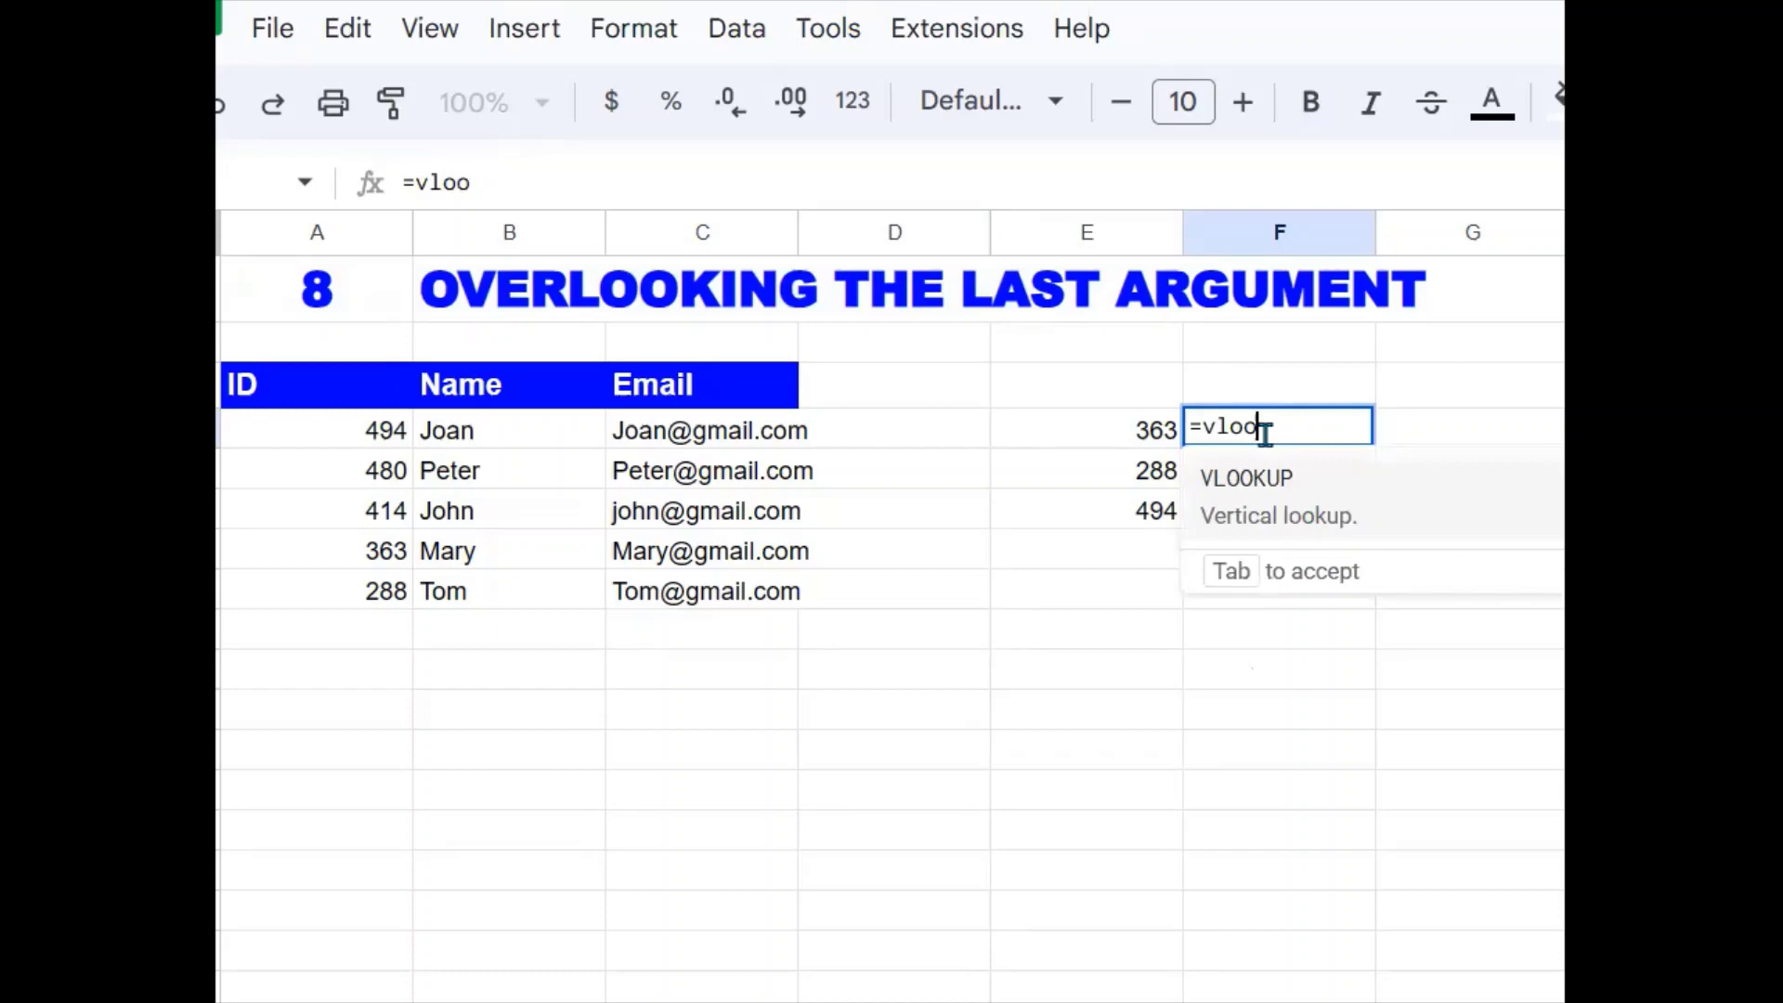
pyautogui.click(1247, 485)
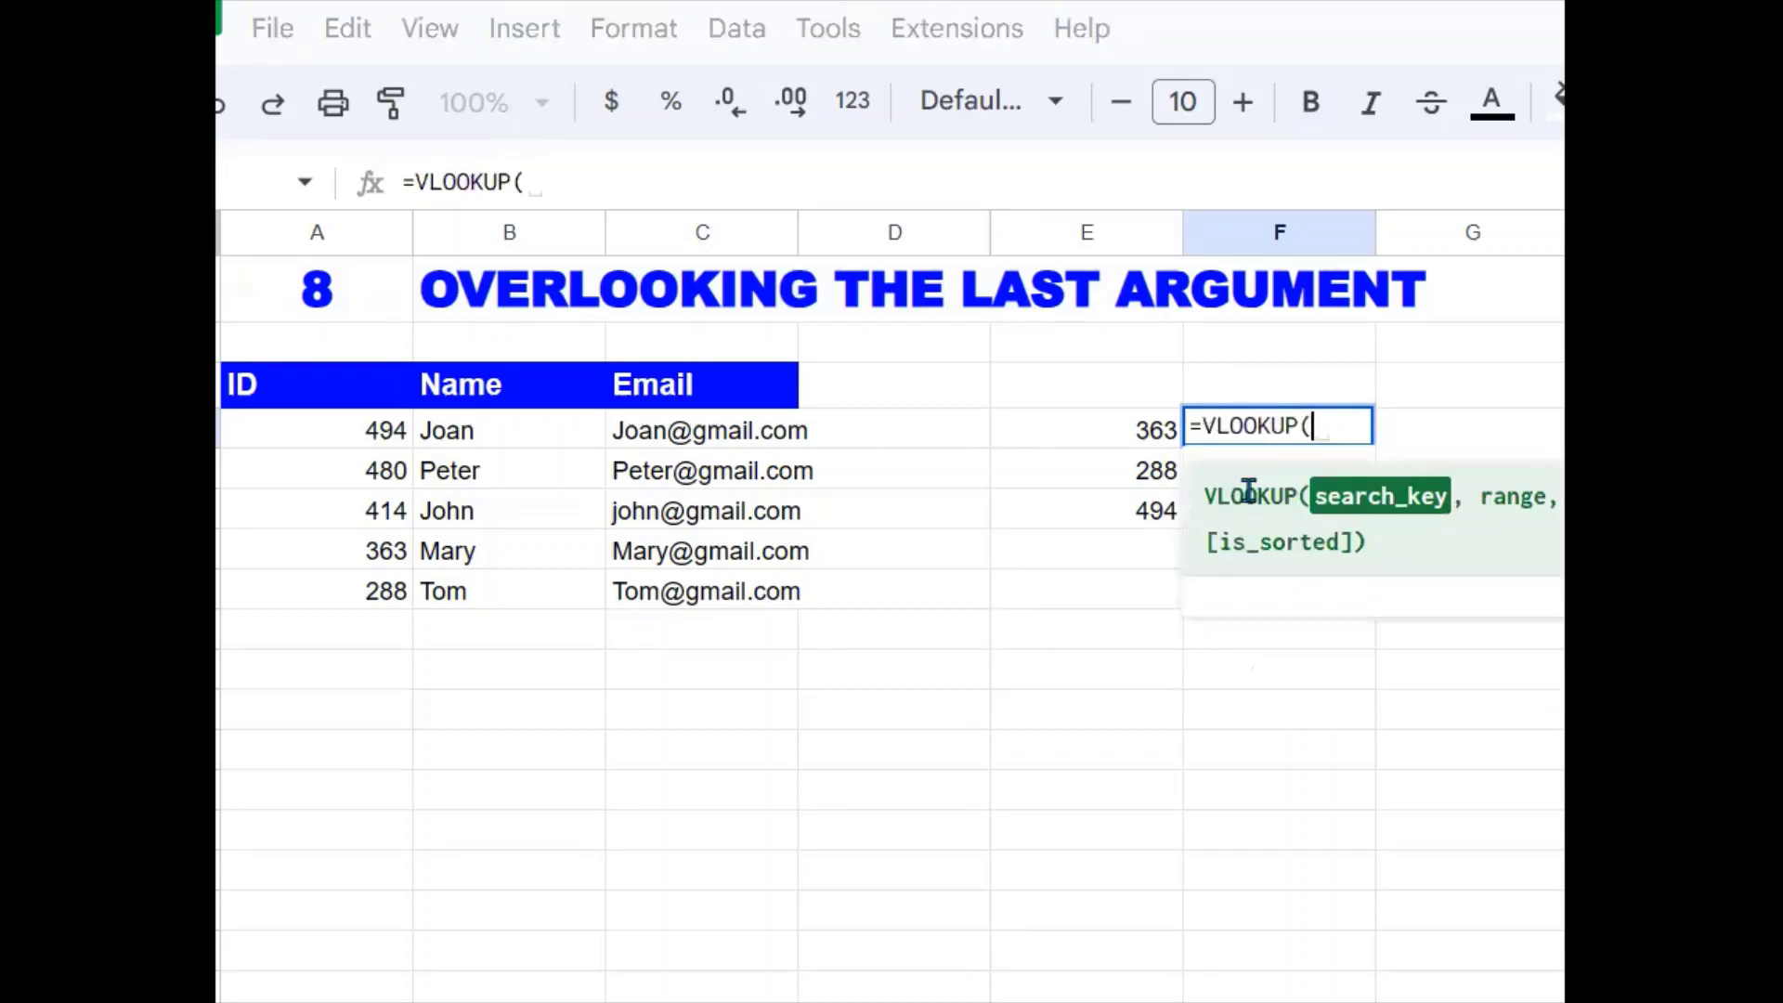
pyautogui.click(1140, 440)
pyautogui.write(',')
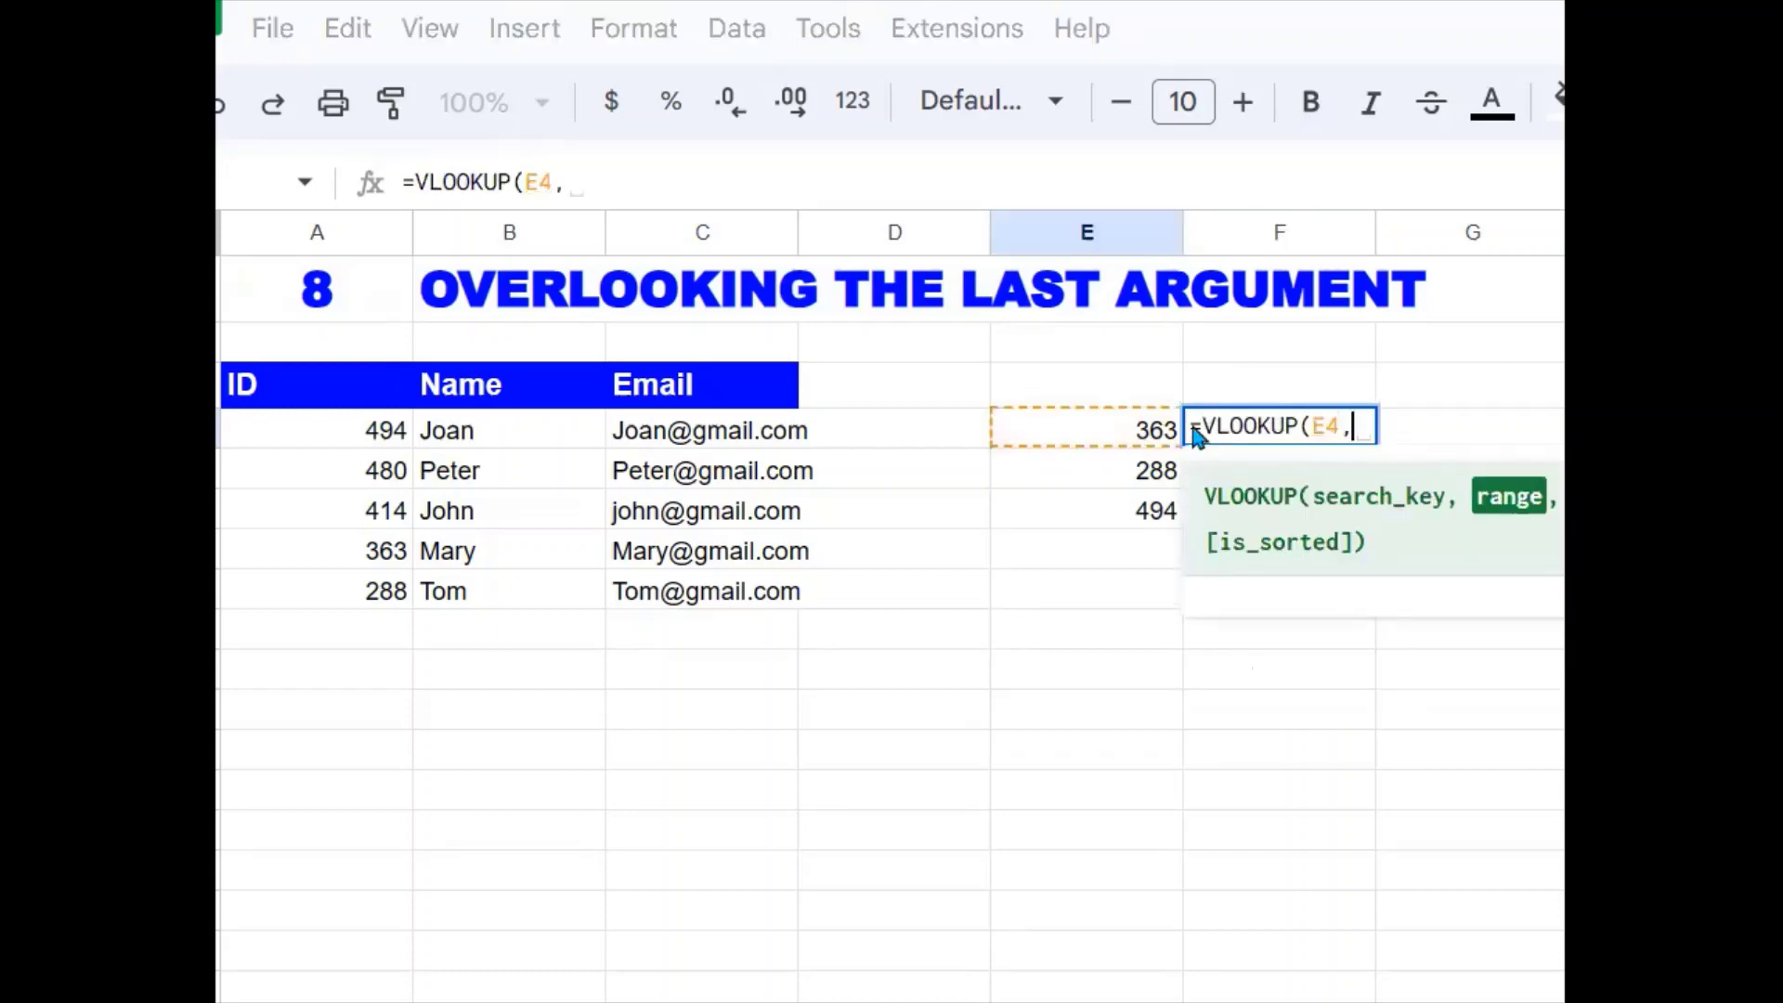
pyautogui.moveTo(382, 435); pyautogui.dragTo(749, 602)
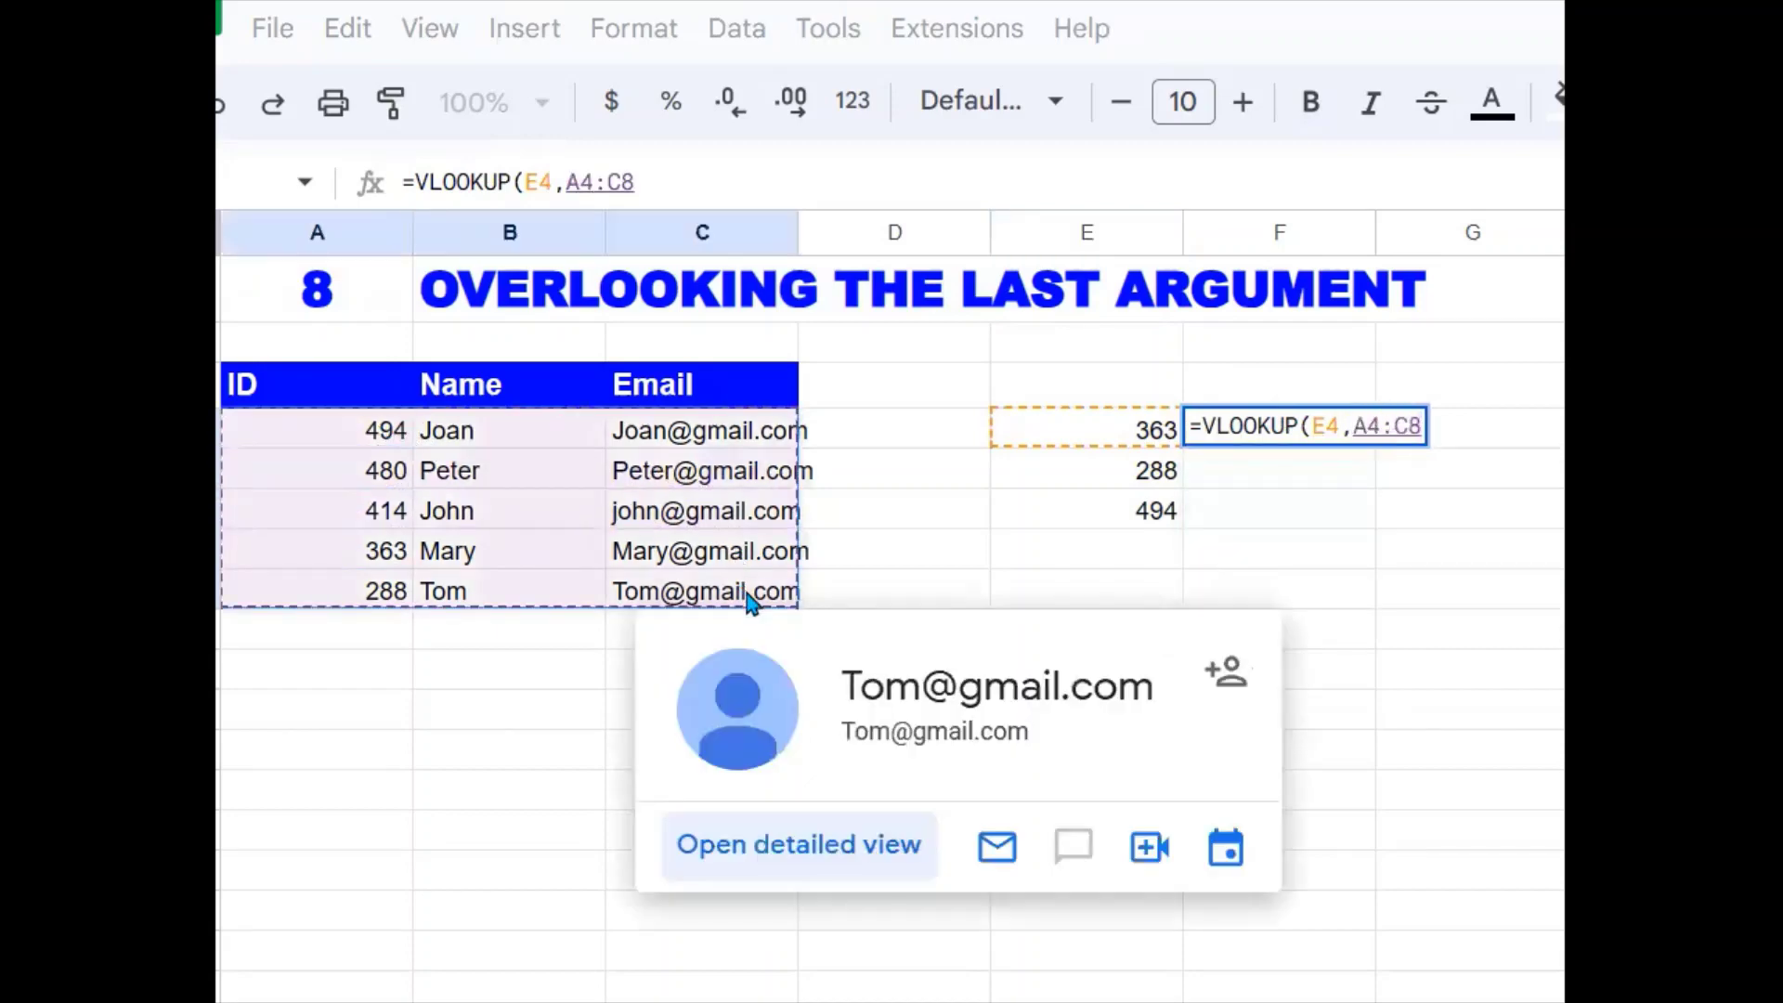
pyautogui.write(',')
pyautogui.write('2')
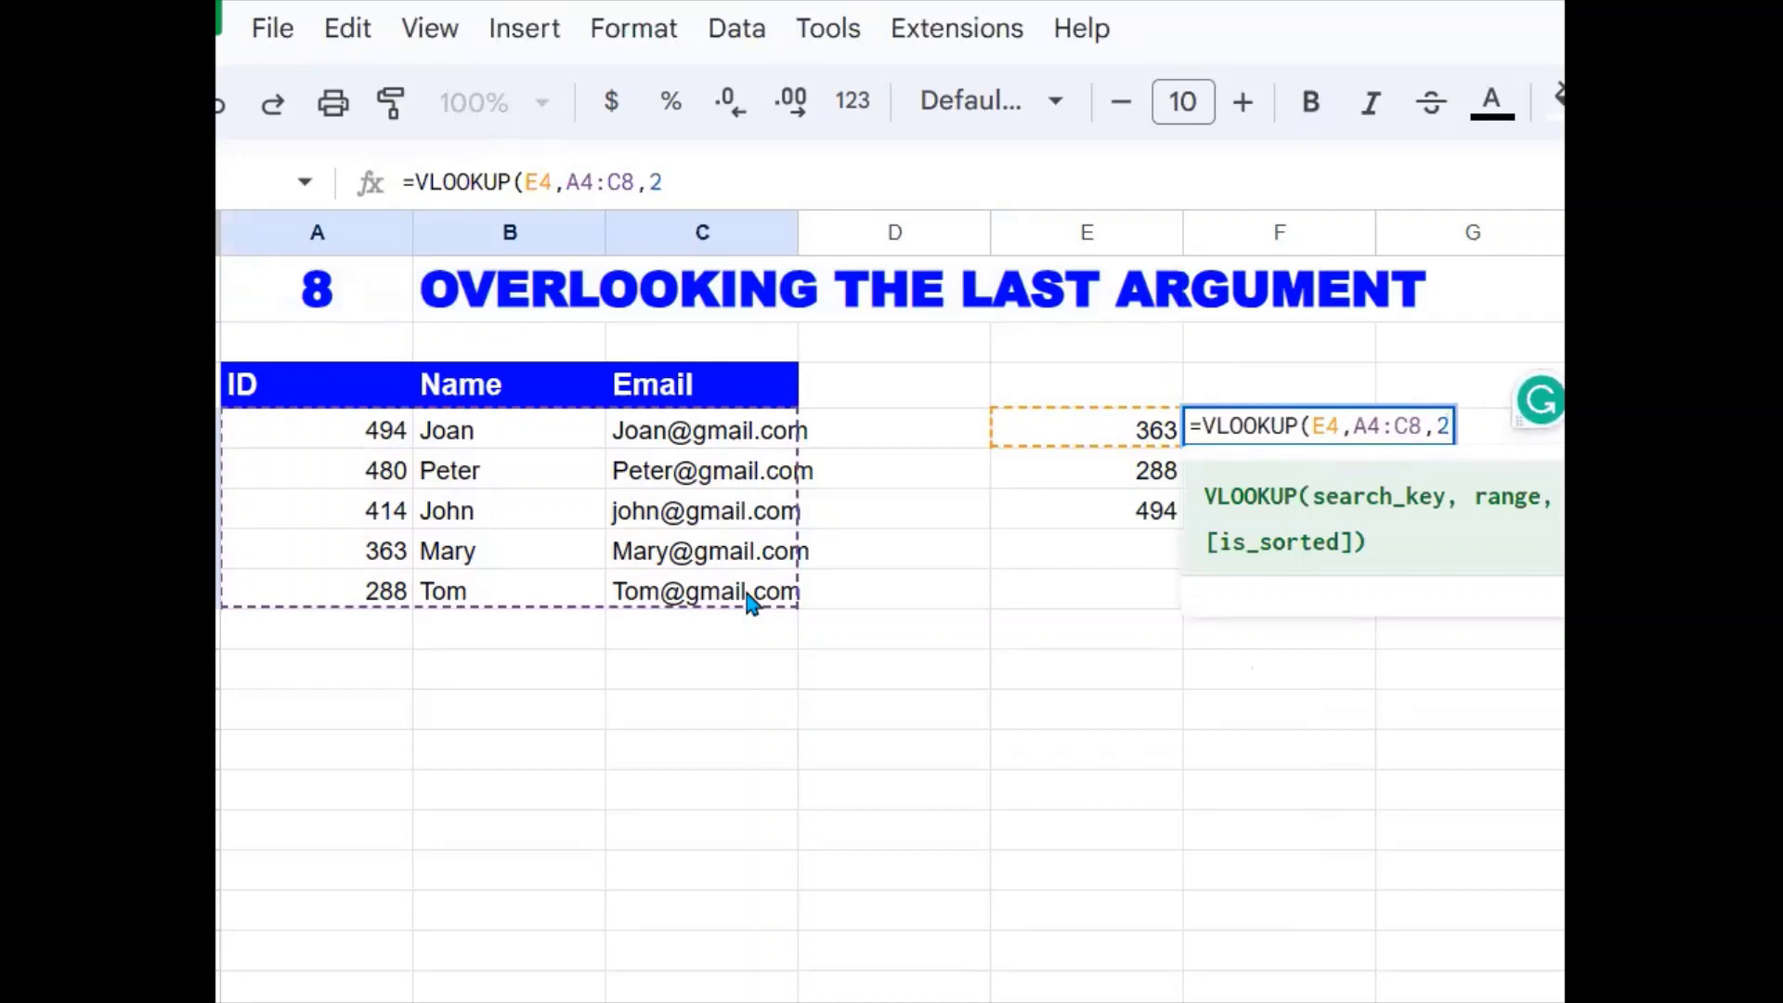
pyautogui.write(')')
pyautogui.press('Return')
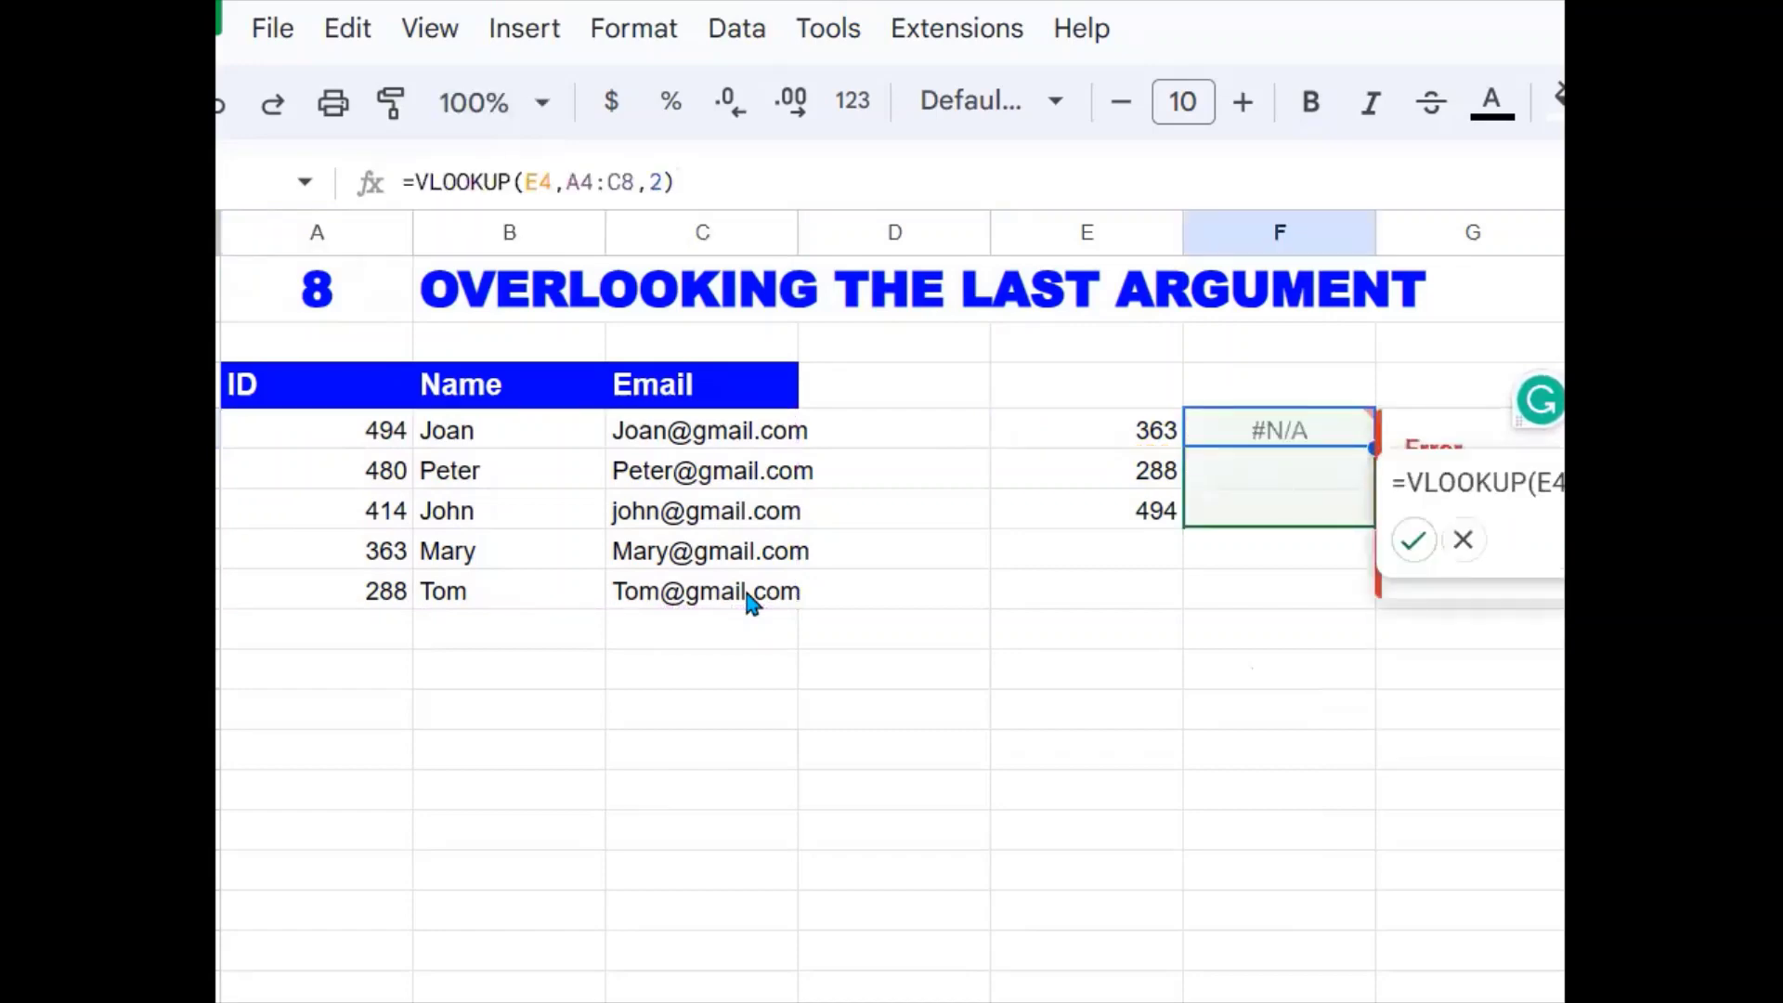
pyautogui.click(1414, 542)
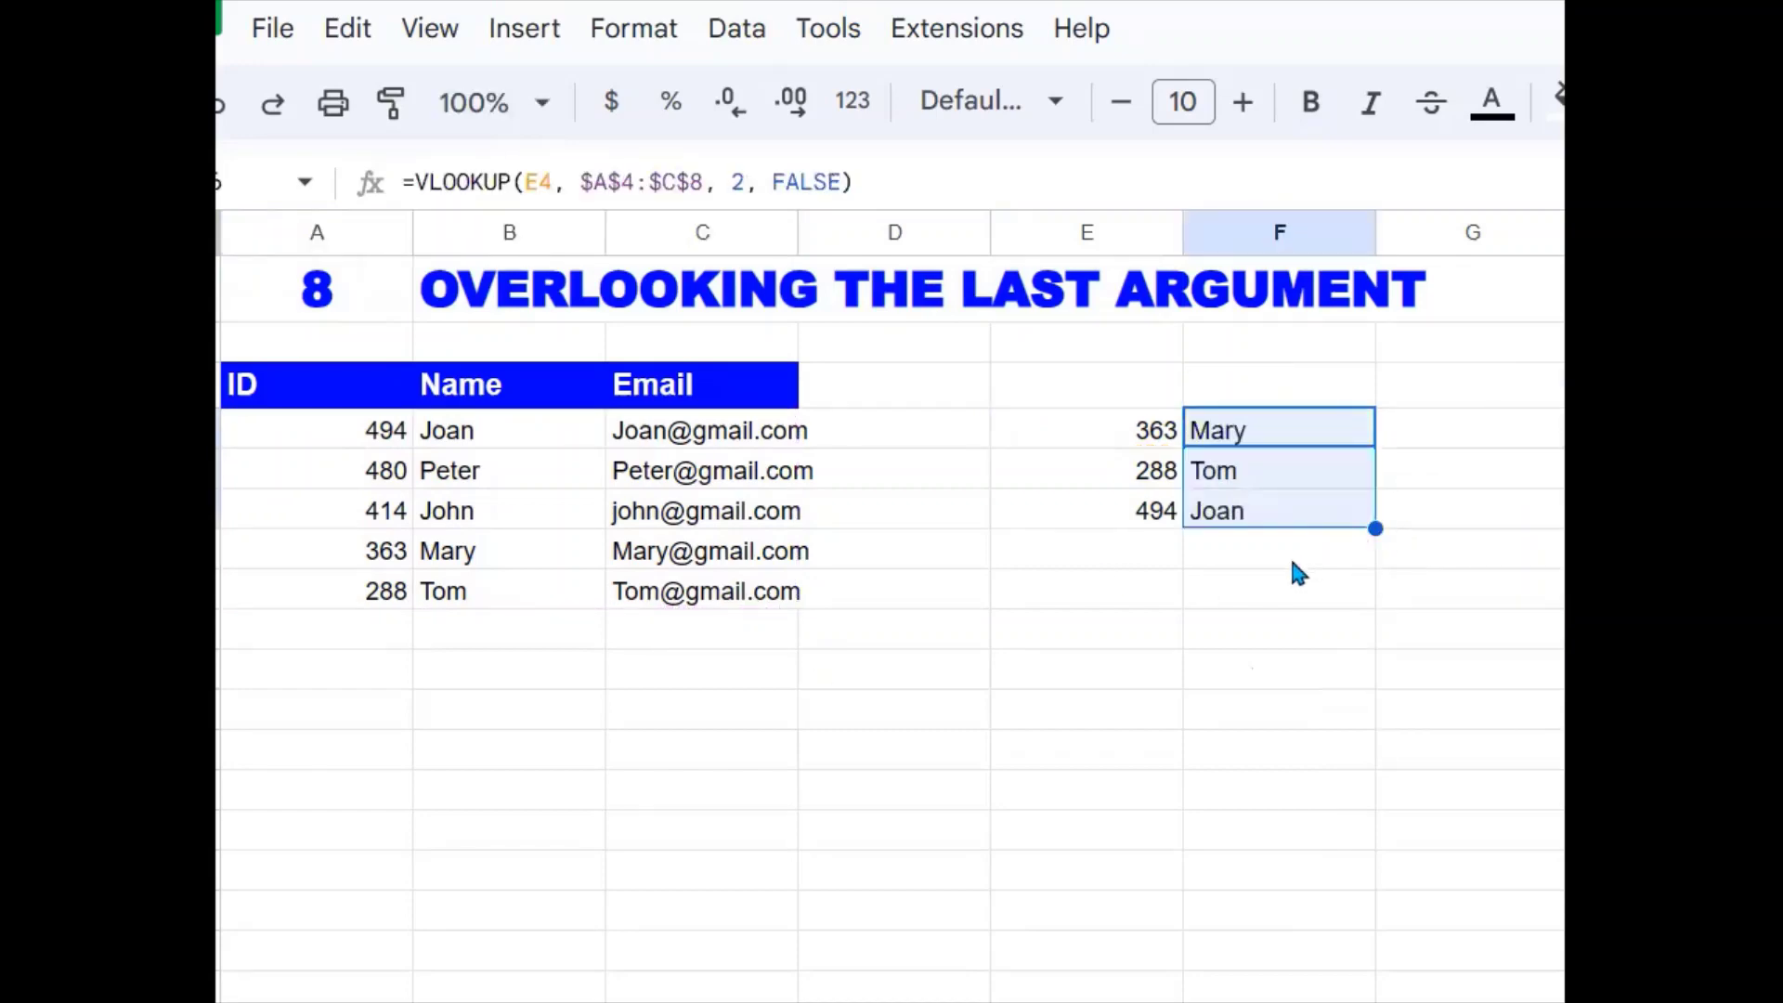
pyautogui.hotkey('ctrl', 'z')
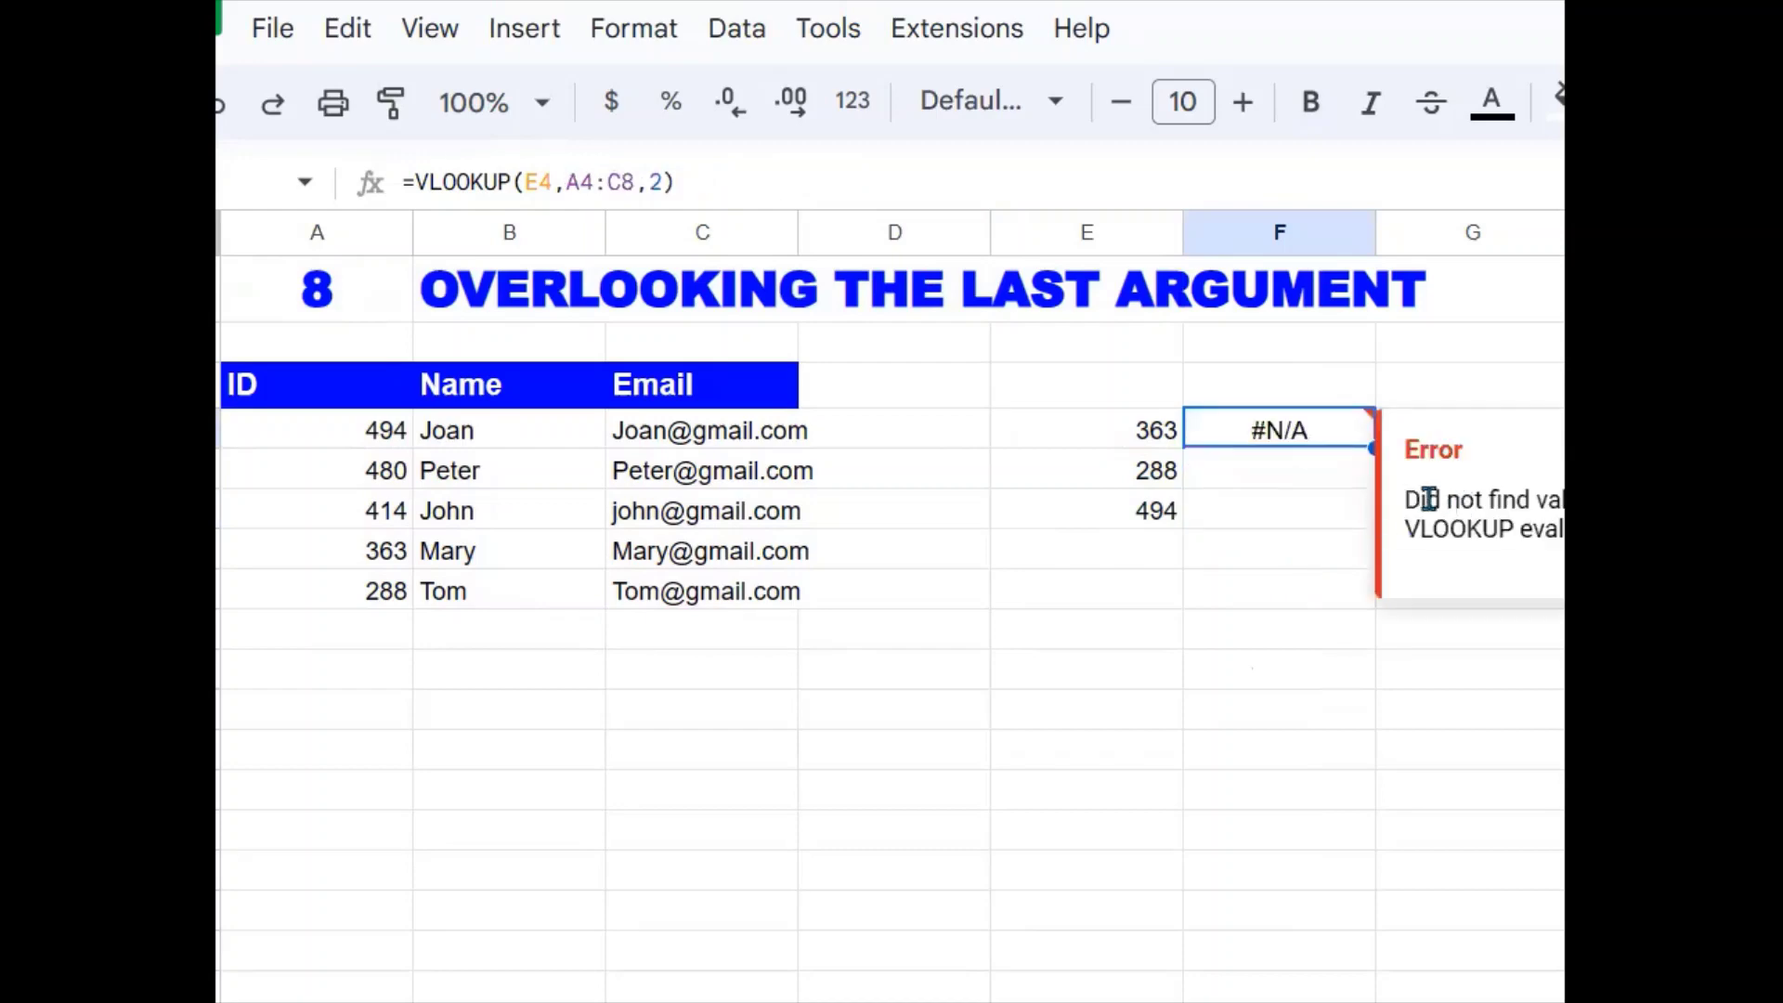
pyautogui.click(1351, 508)
pyautogui.click(1441, 371)
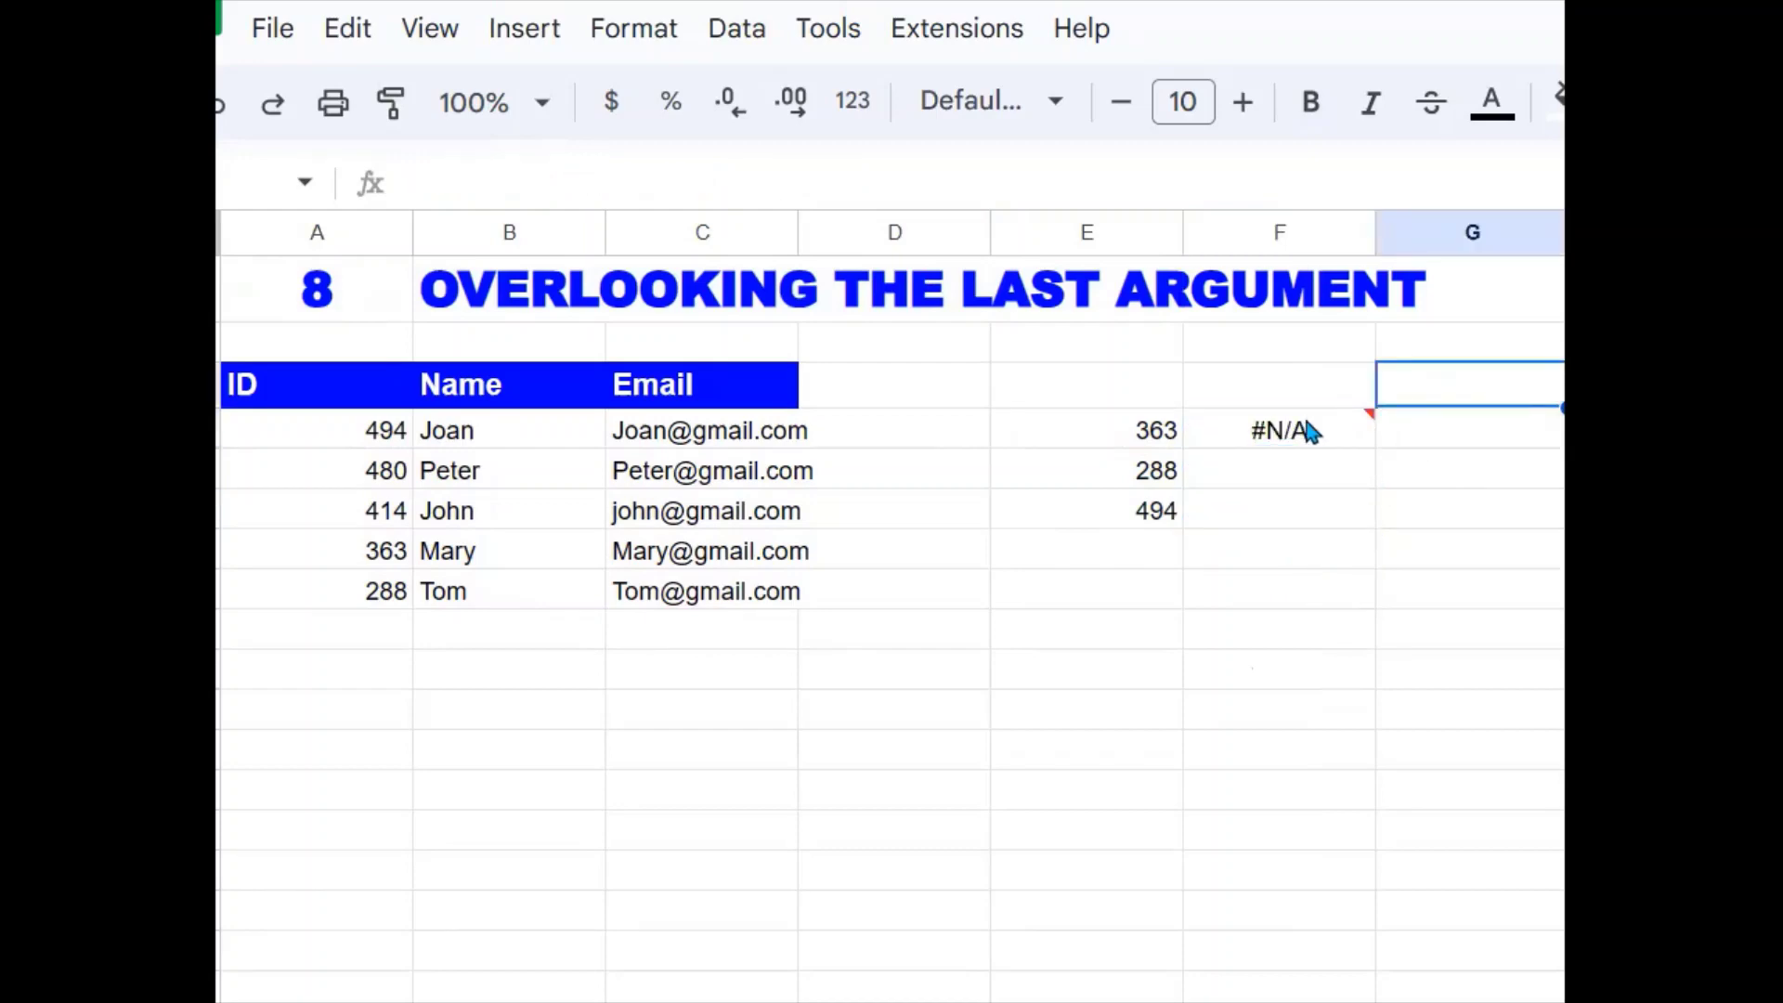
# Add false as the last argument of the VLOOKUP formula in F4.
pyautogui.click(1307, 428)
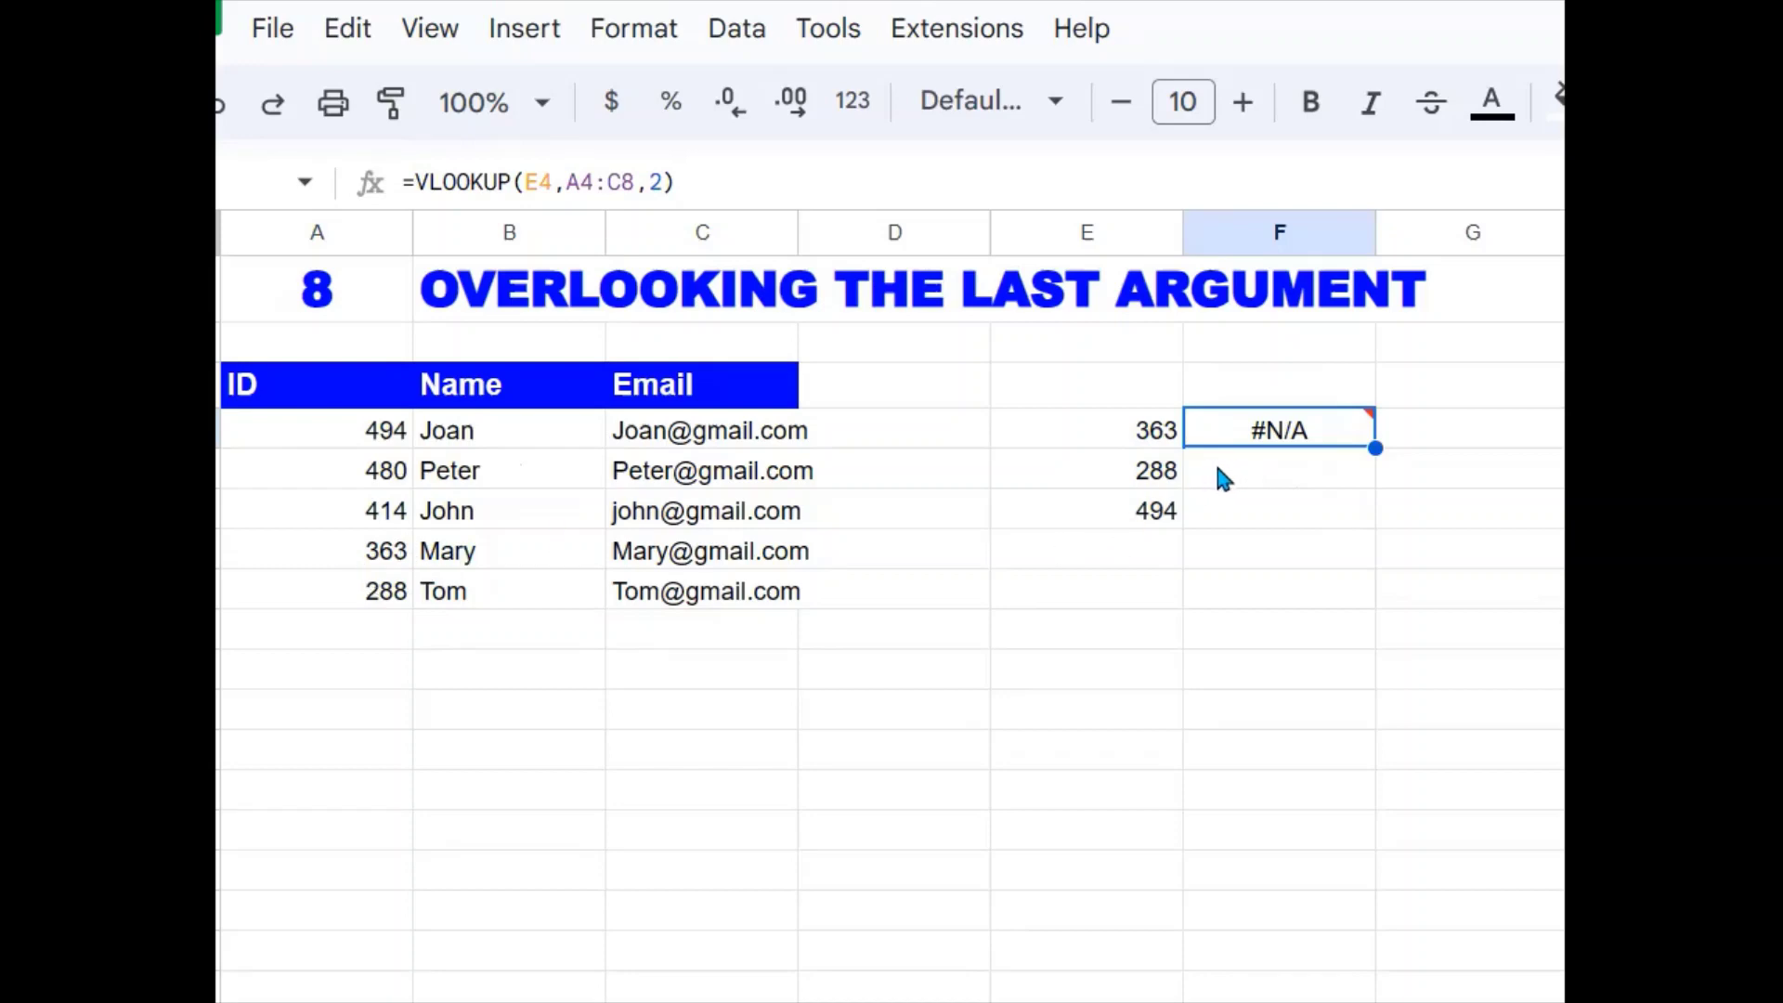
pyautogui.moveTo(1278, 453)
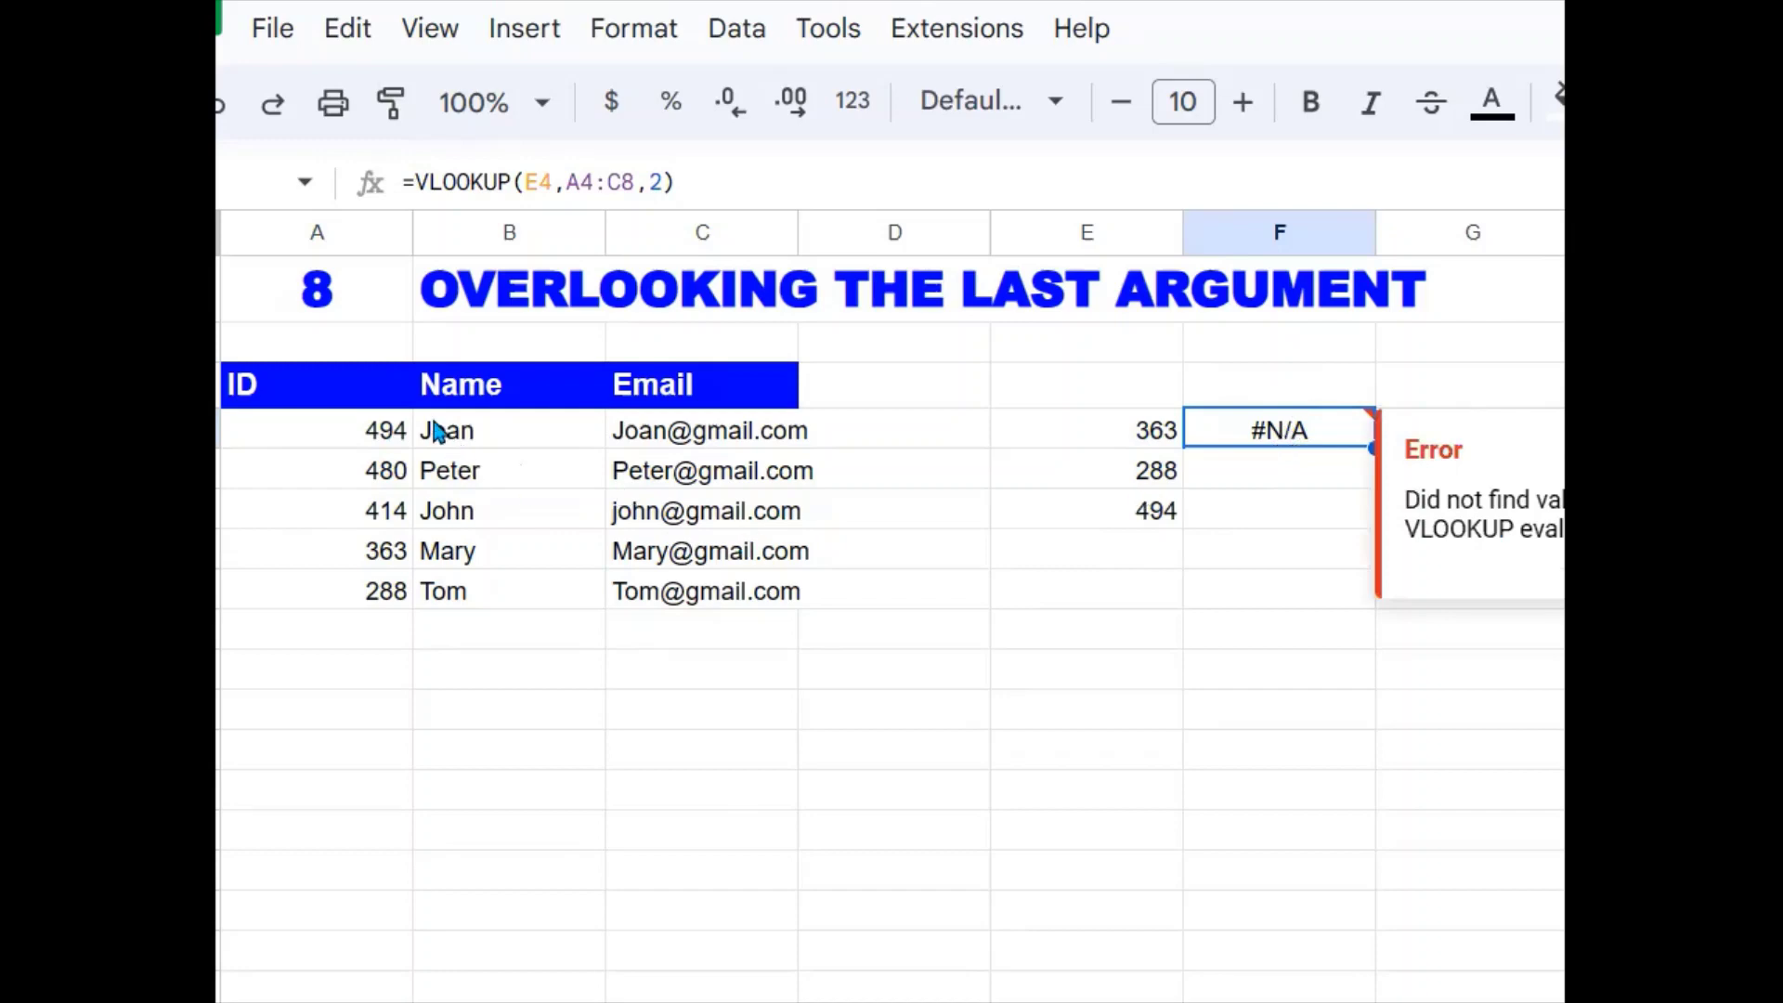
pyautogui.click(661, 179)
pyautogui.write(',fa')
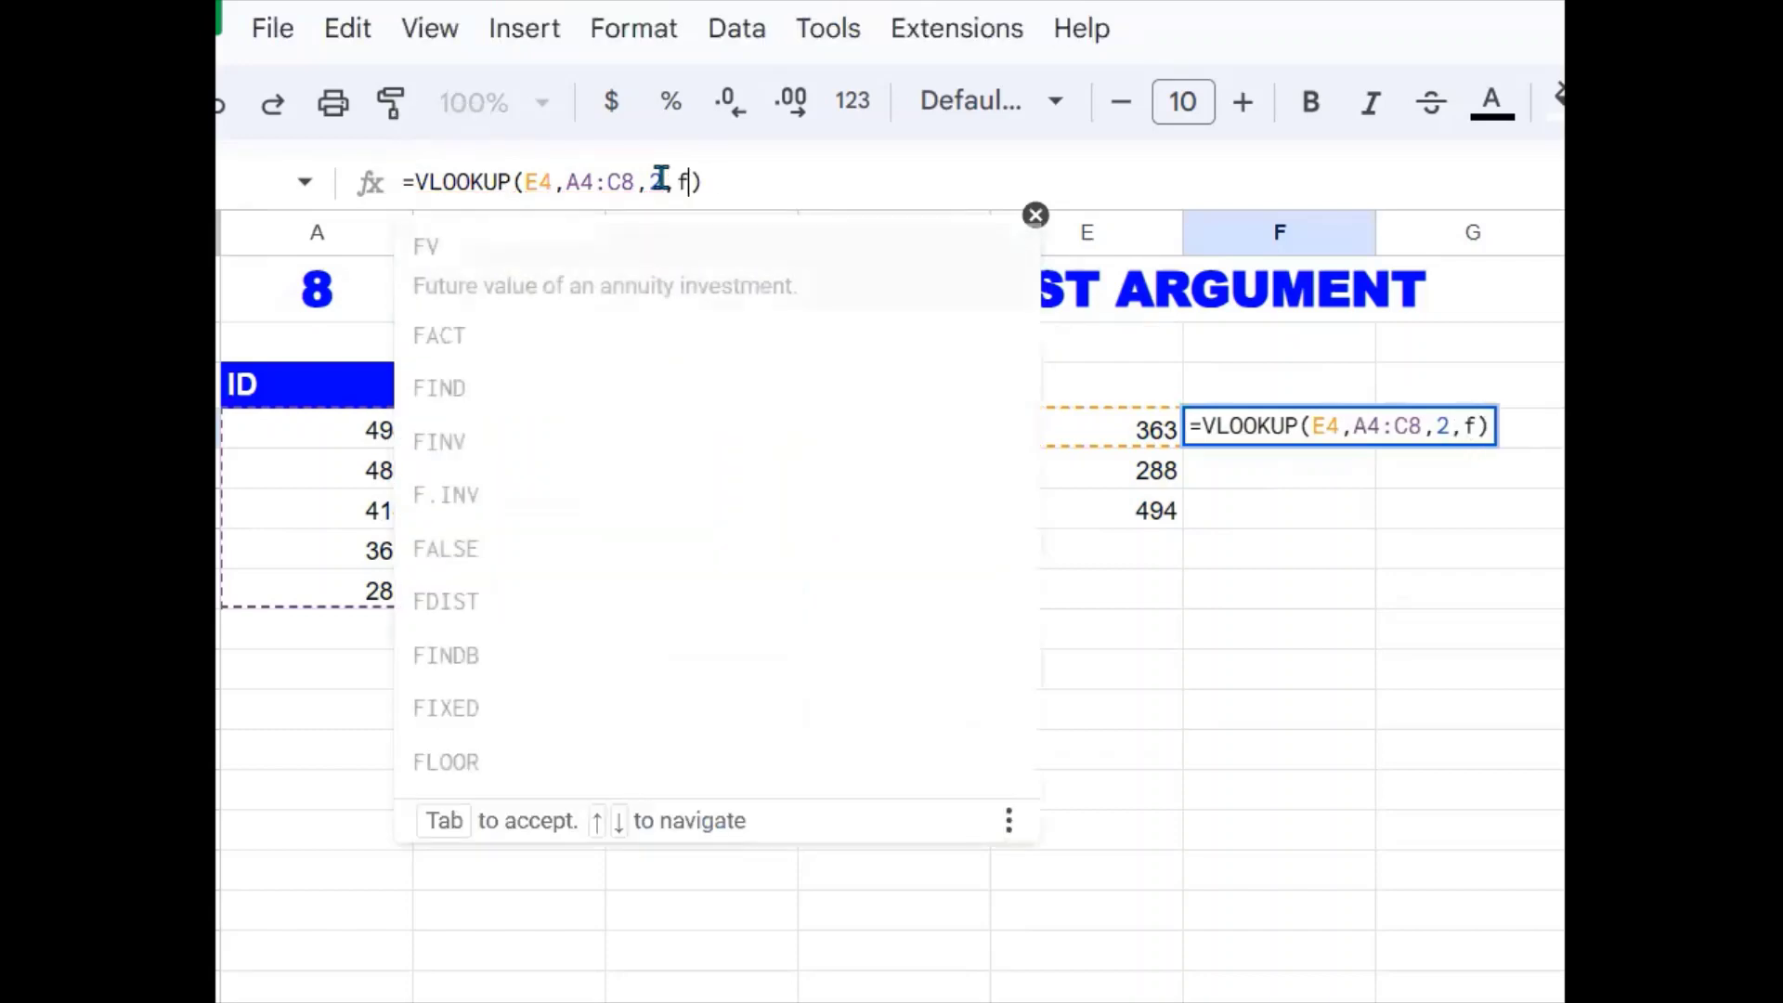
pyautogui.write('lse')
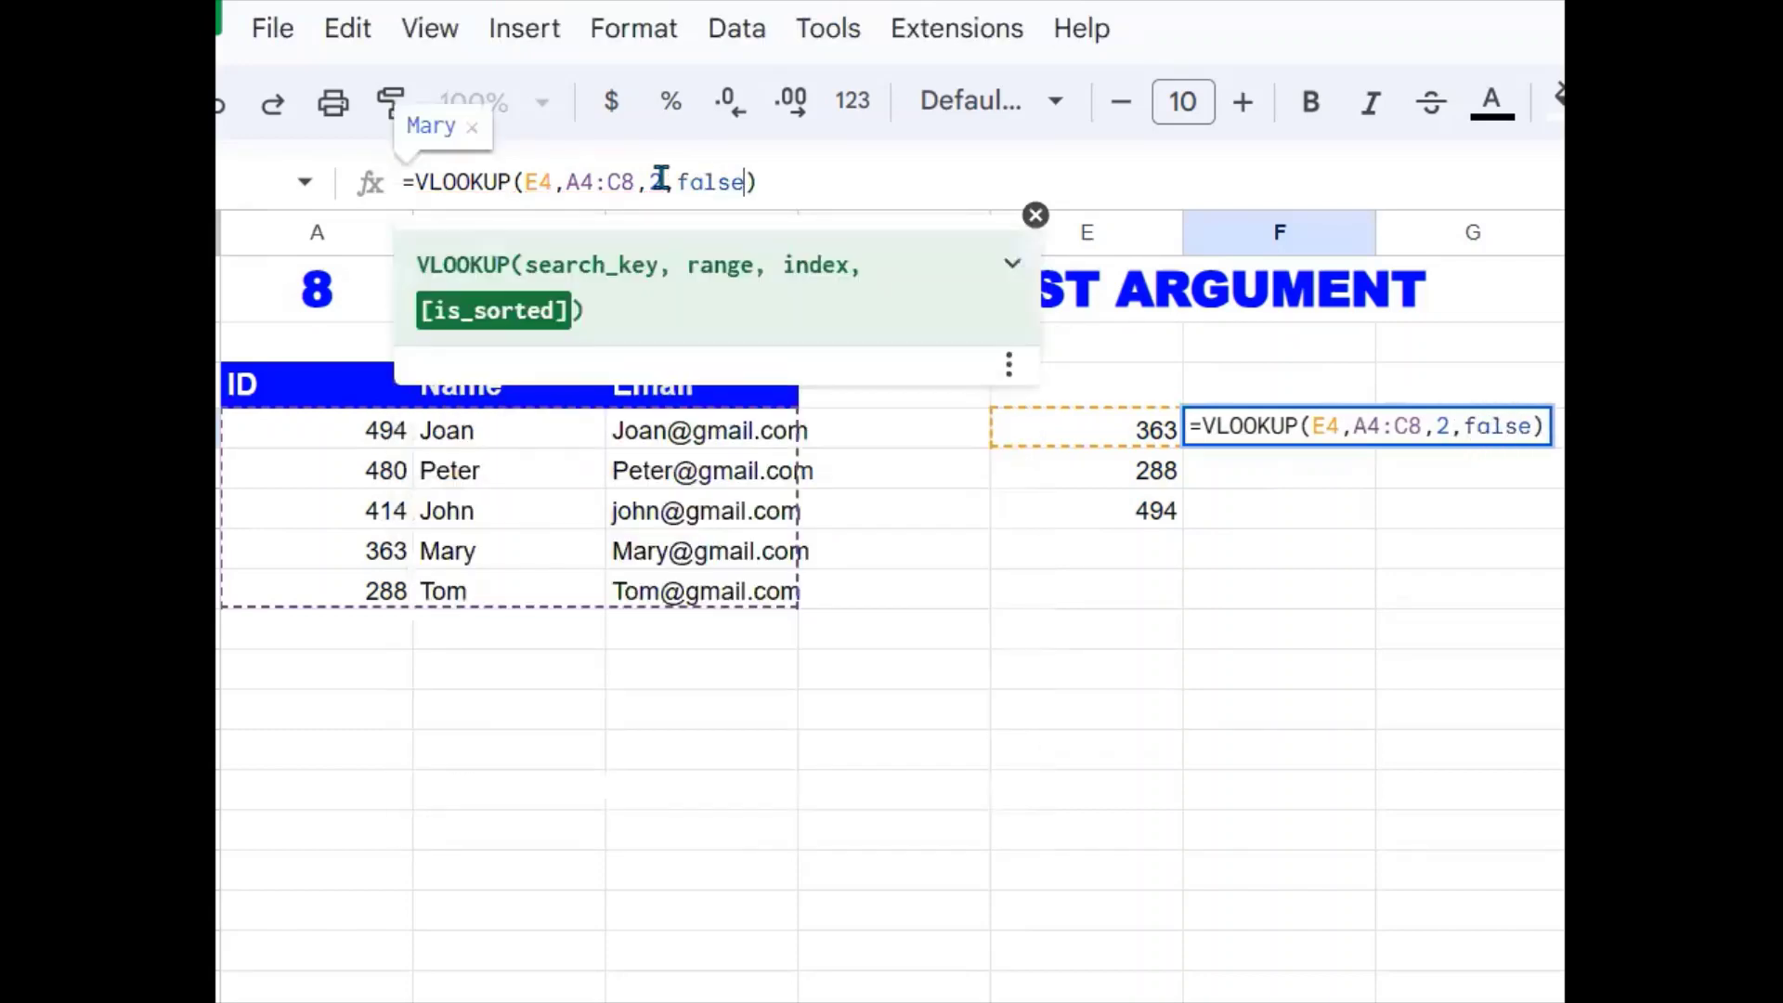
pyautogui.press('Return')
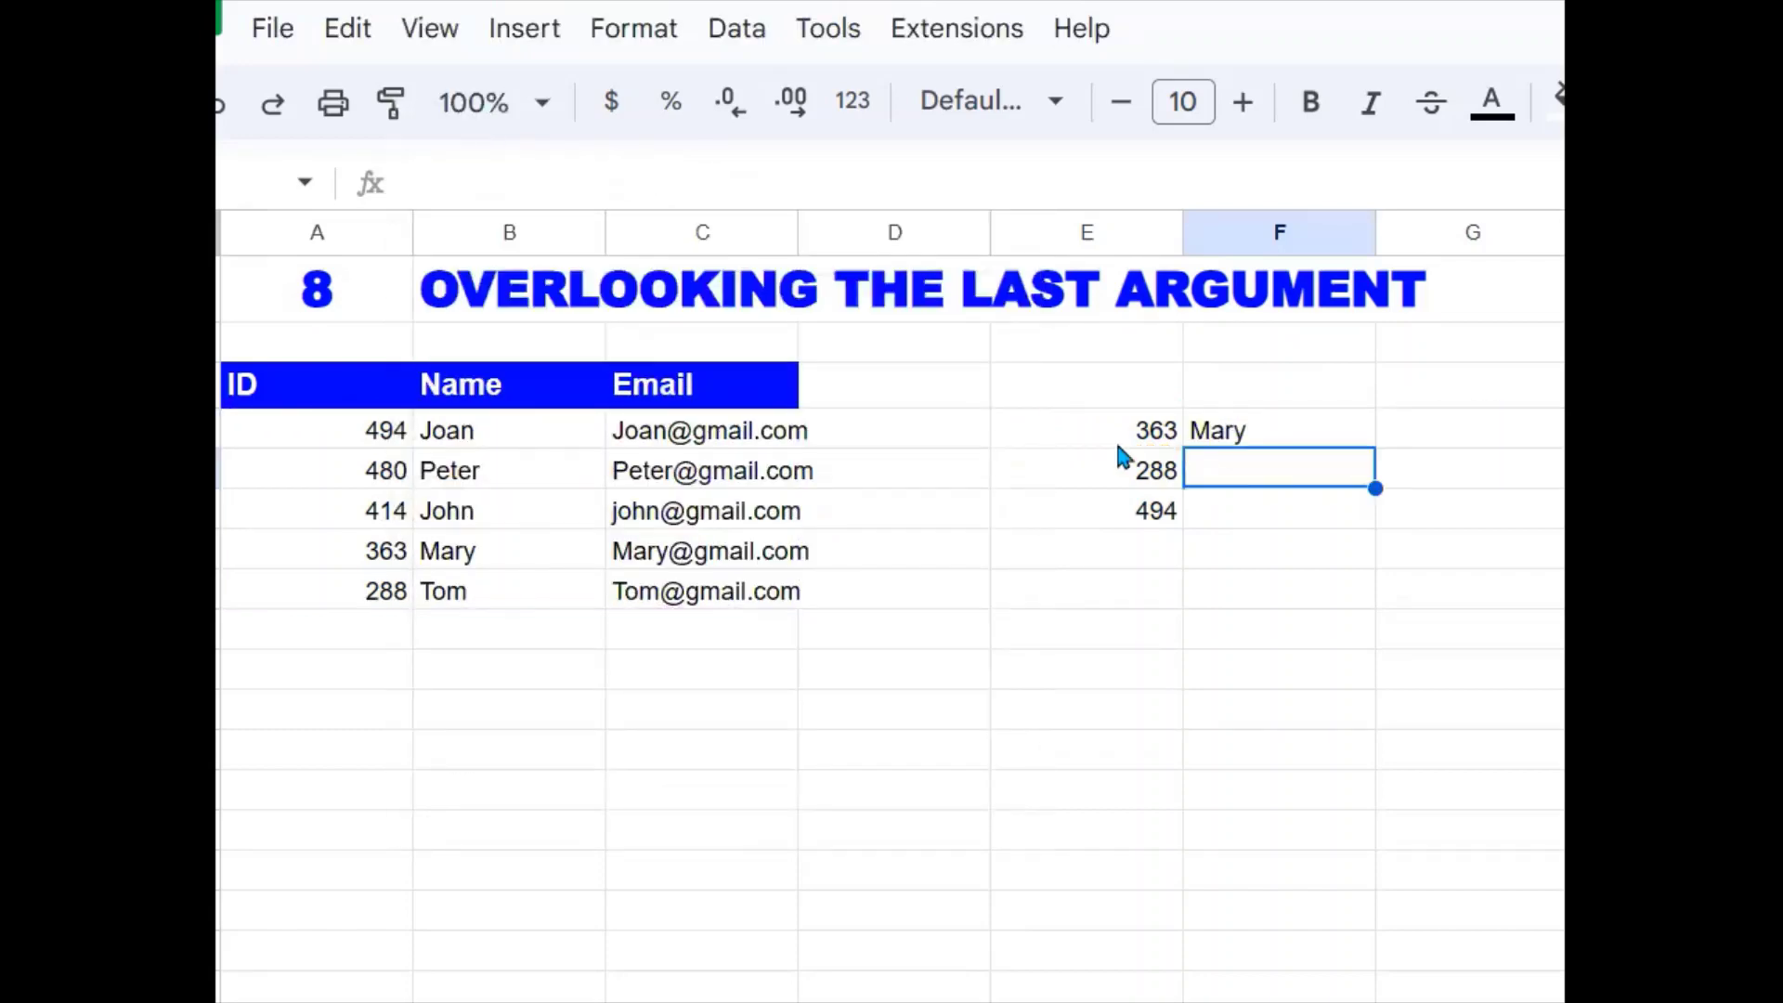
# Remove the false argument from the F4 VLOOKUP formula and reject the suggested correction.
pyautogui.click(1244, 441)
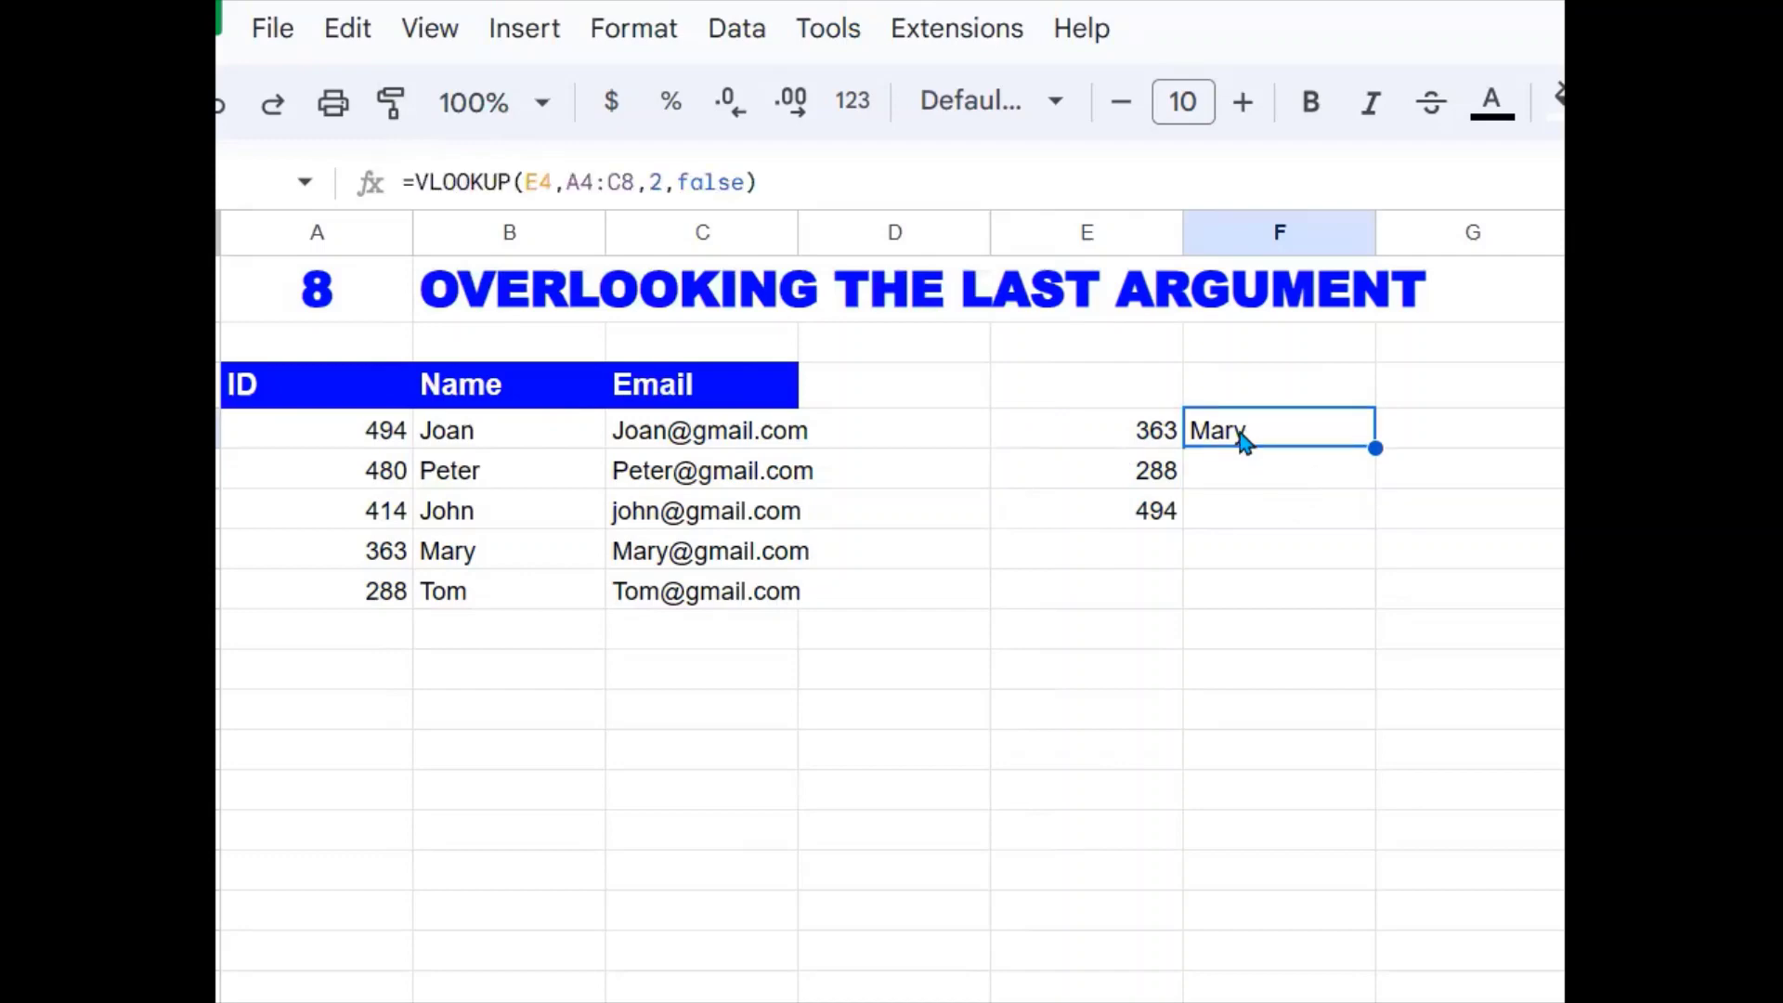
pyautogui.click(747, 183)
pyautogui.press('BackSpace')
pyautogui.press('BackSpace')
pyautogui.press('BackSpace')
pyautogui.press('BackSpace')
pyautogui.press('BackSpace')
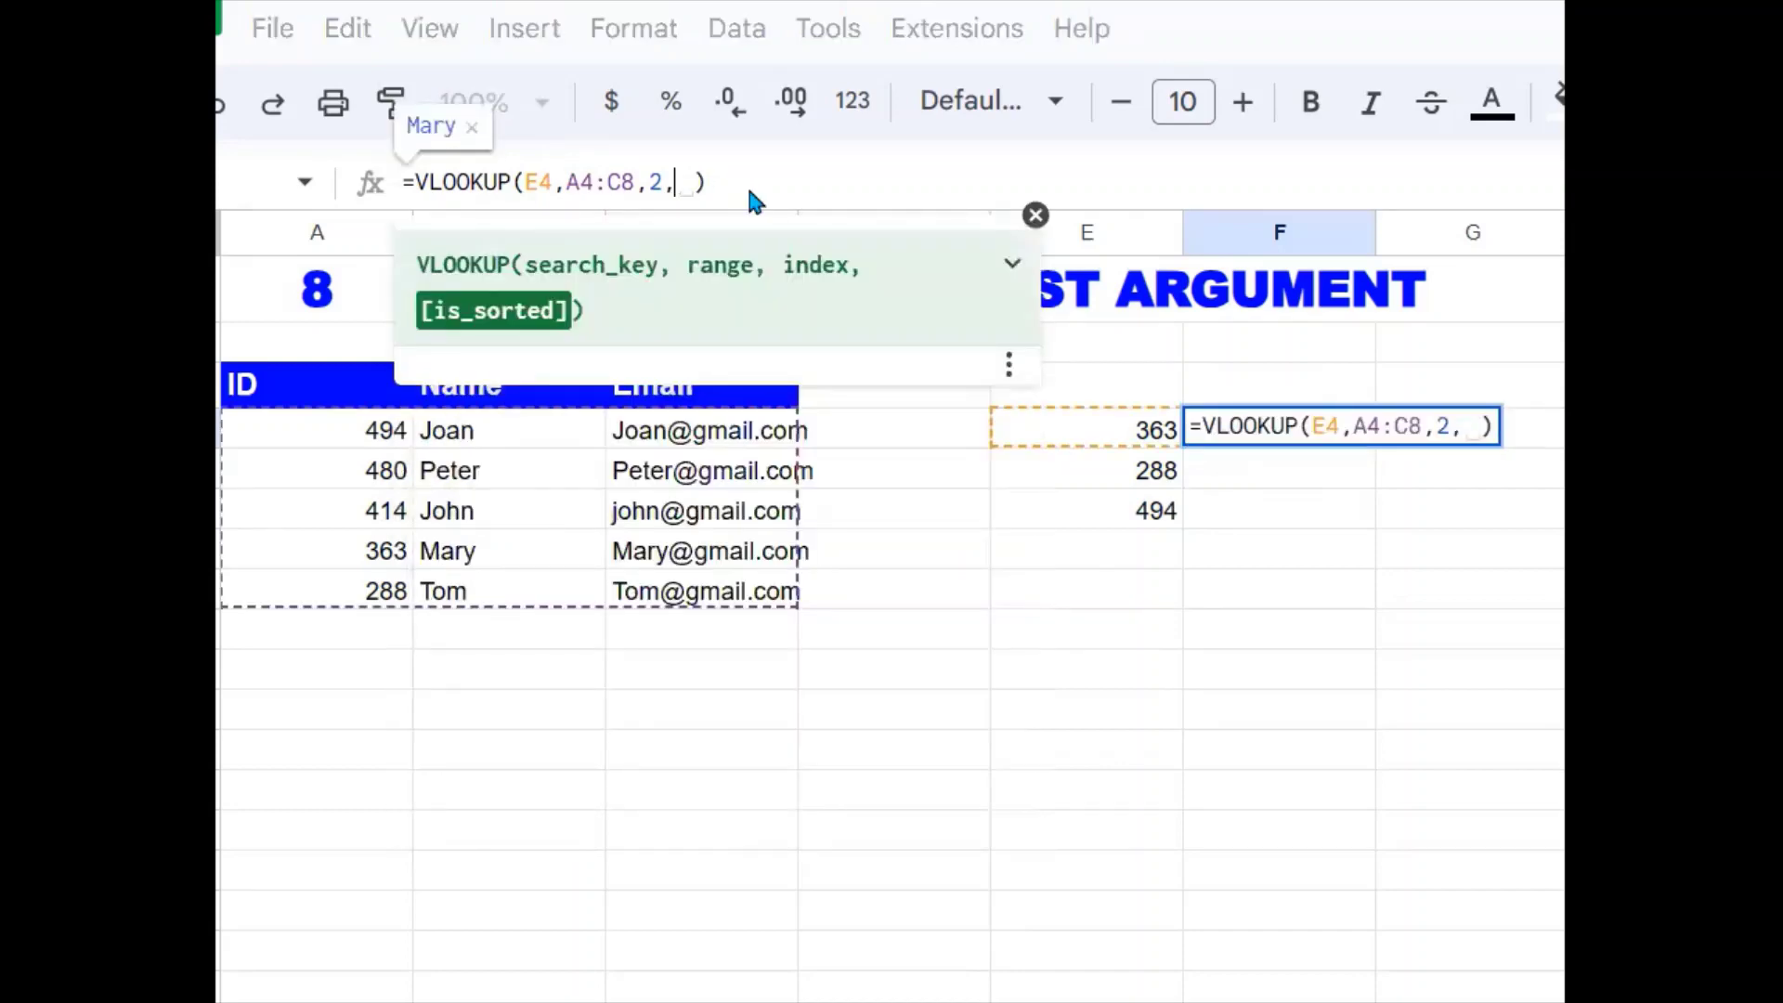
pyautogui.press('BackSpace')
pyautogui.press('Return')
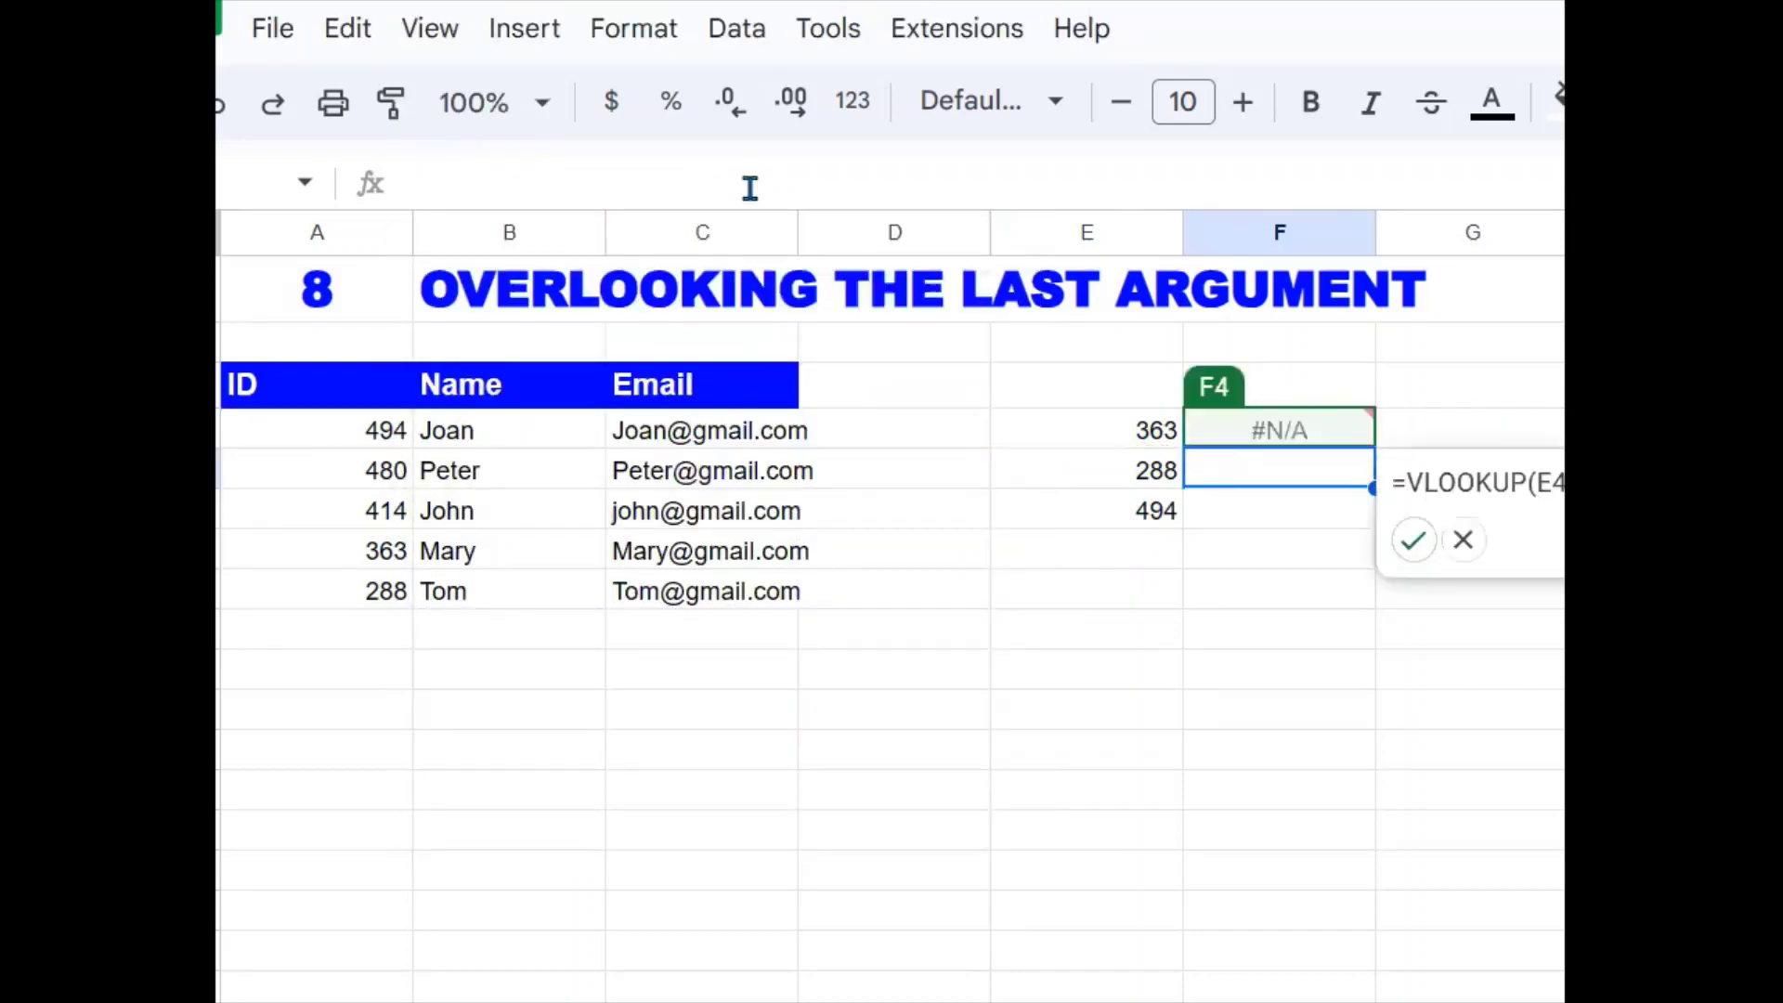
pyautogui.click(1464, 539)
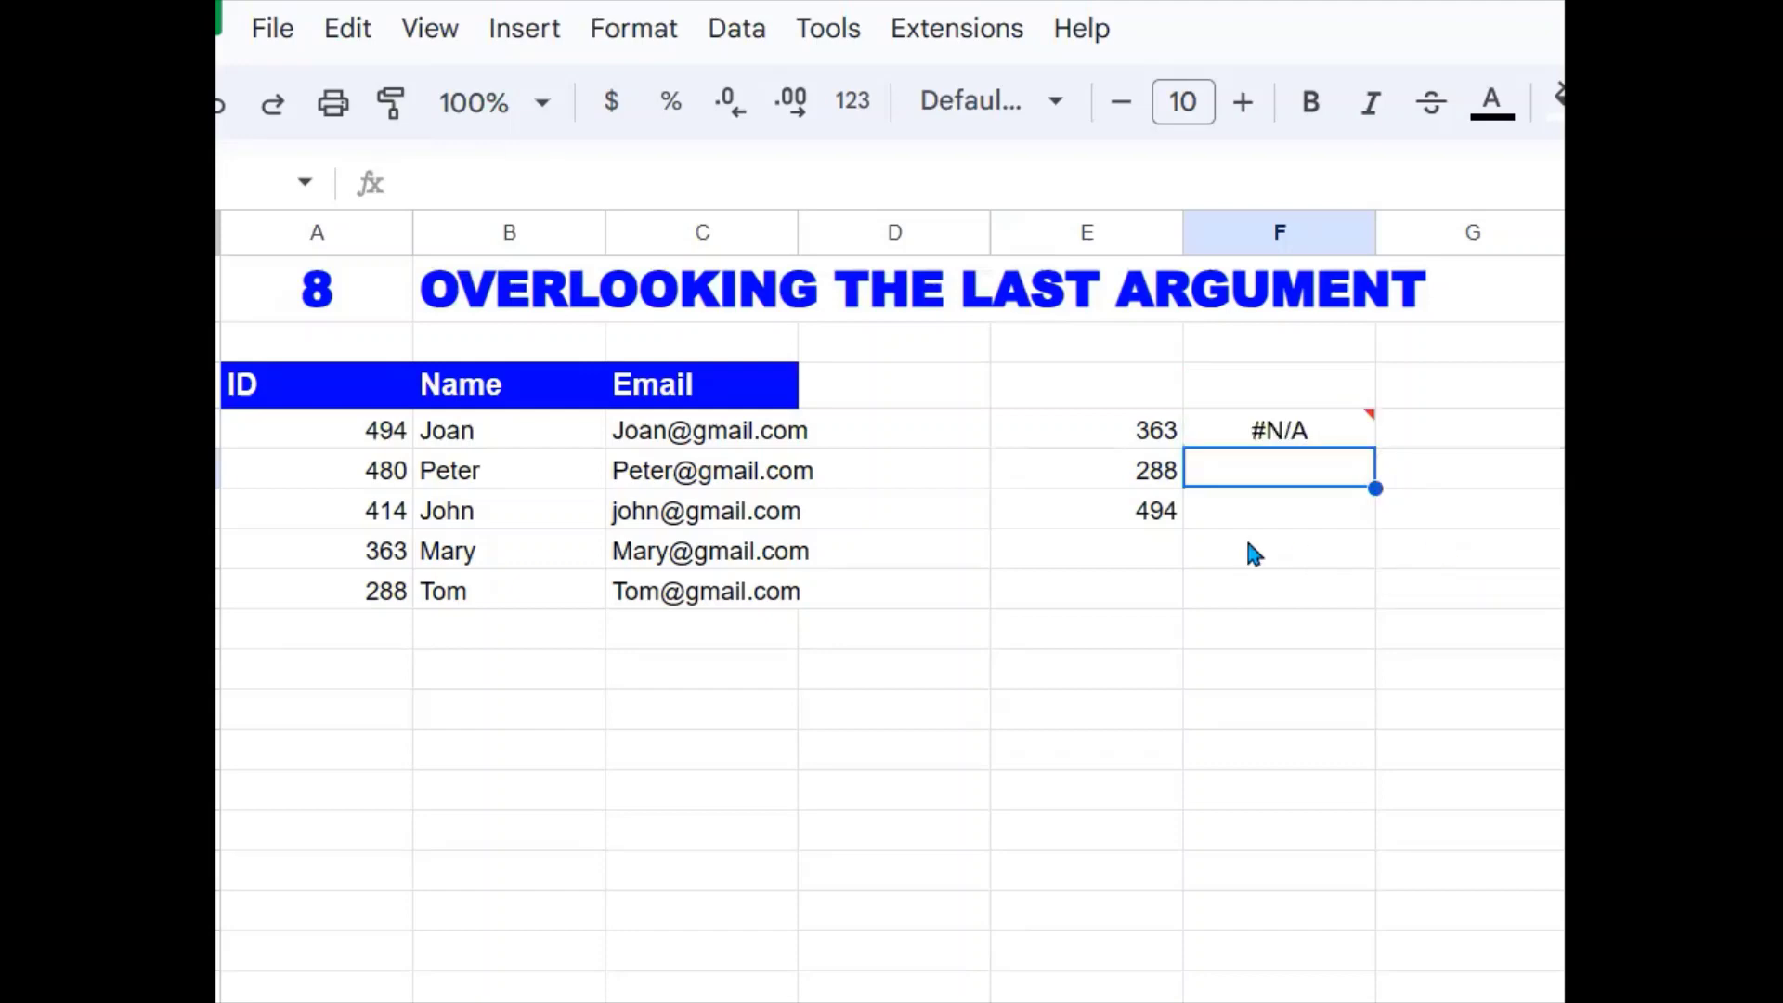
pyautogui.click(1244, 555)
pyautogui.click(1038, 523)
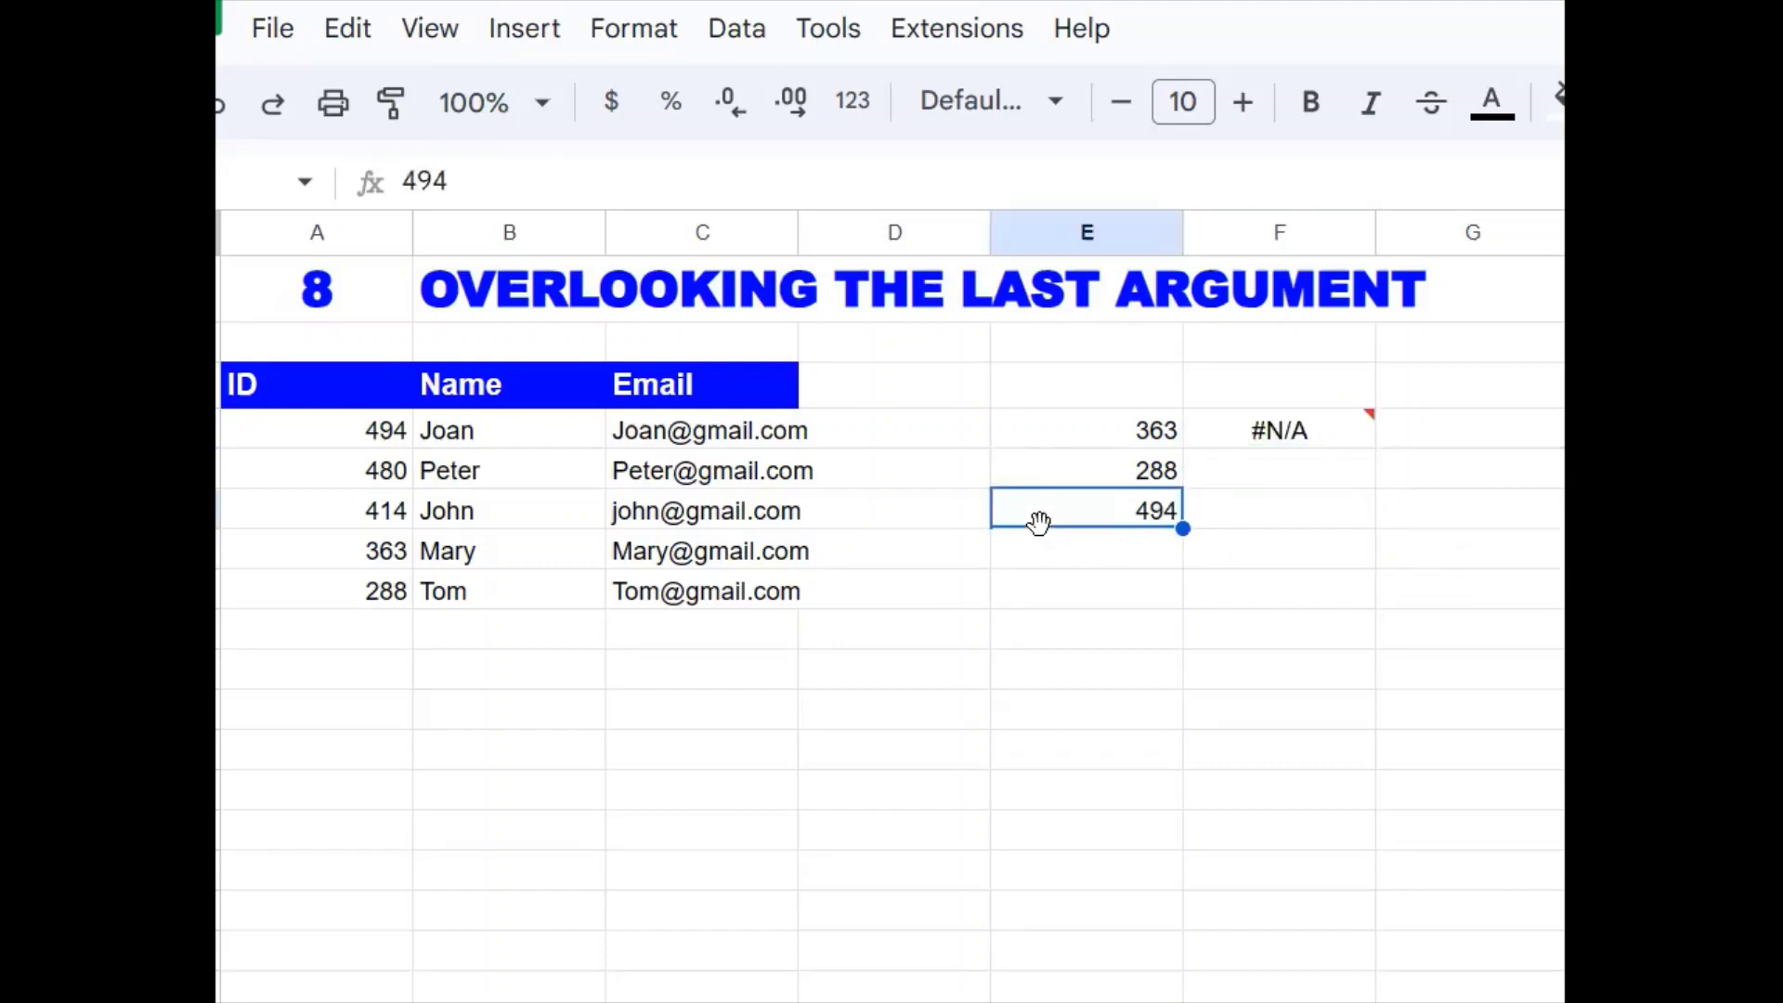
pyautogui.click(1125, 444)
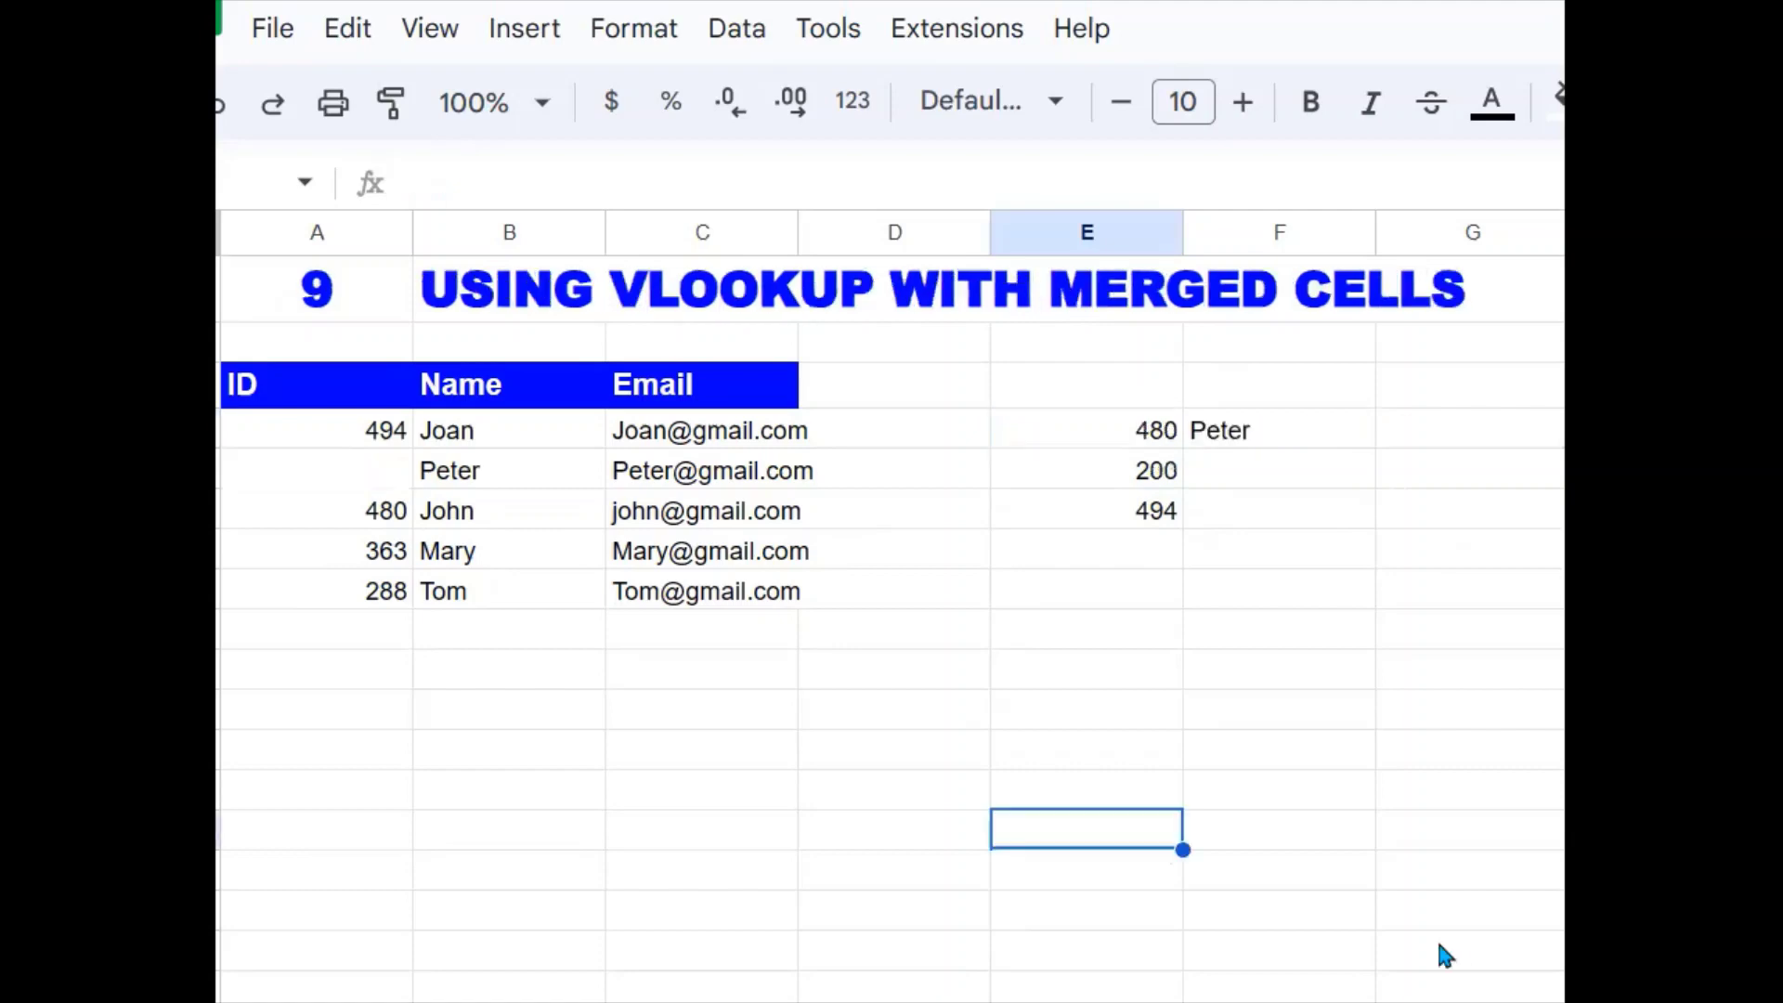
# Clear the existing VLOOKUP formula from F4 on the merged cells sheet.
pyautogui.click(1265, 595)
pyautogui.click(1305, 427)
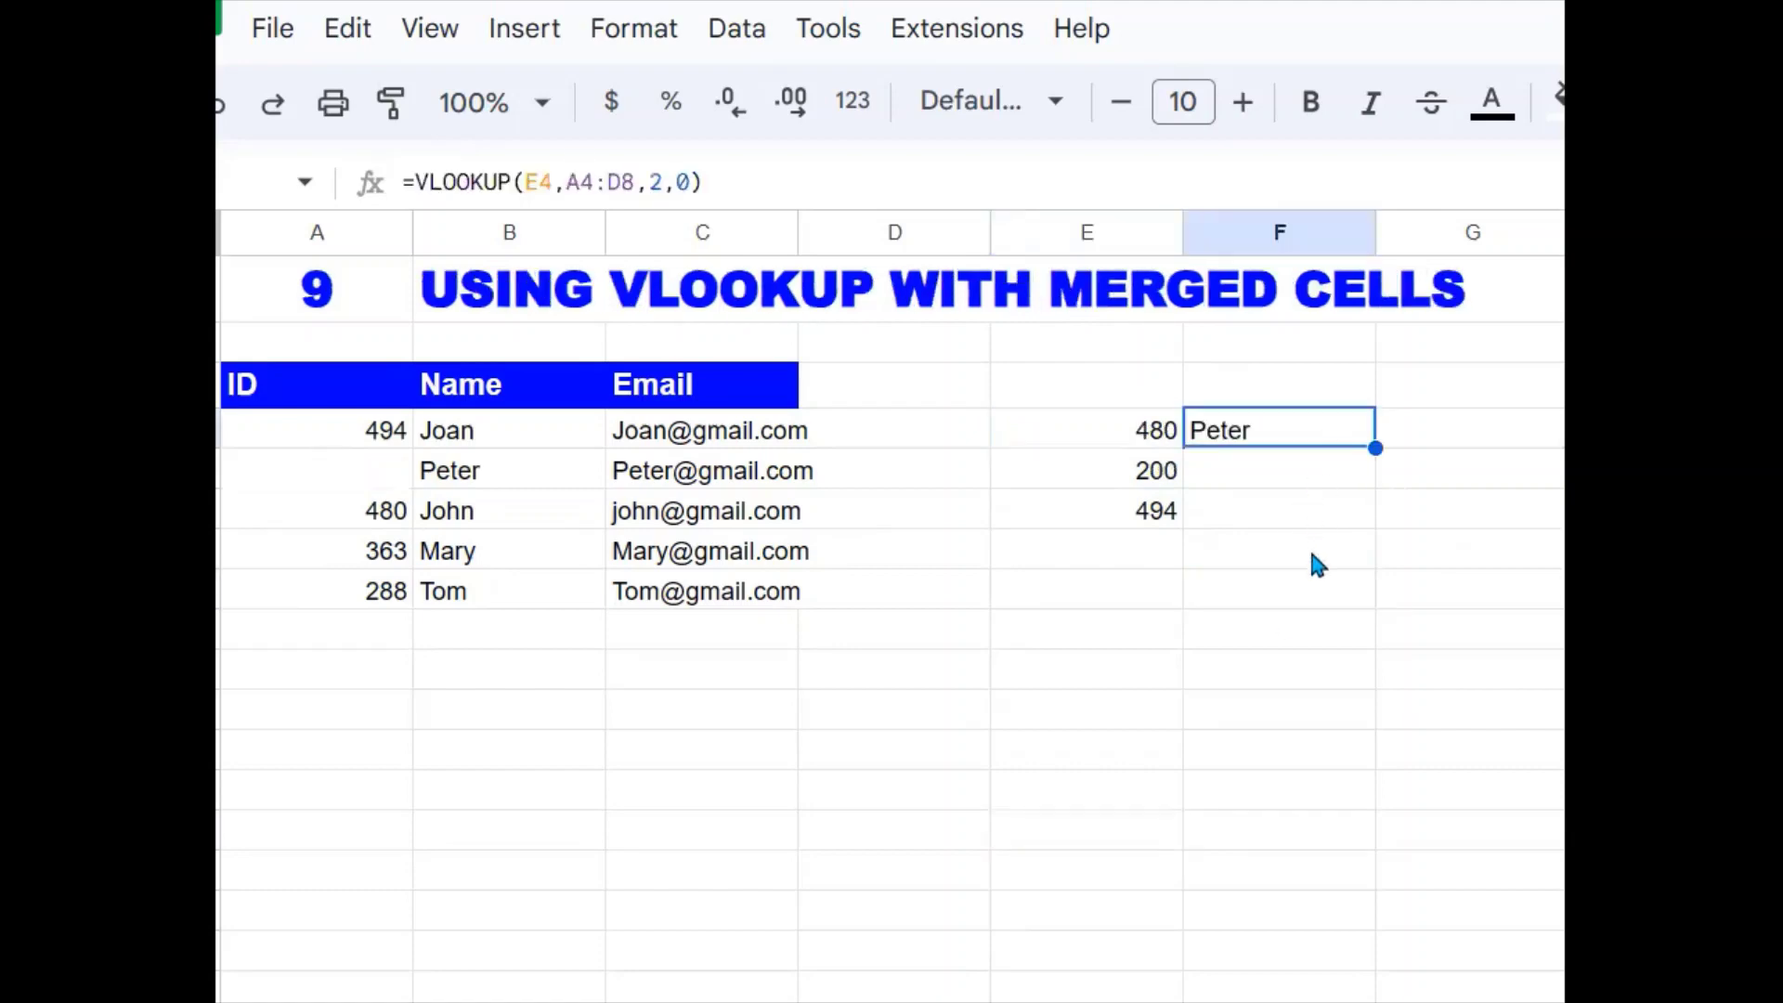
pyautogui.press('Delete')
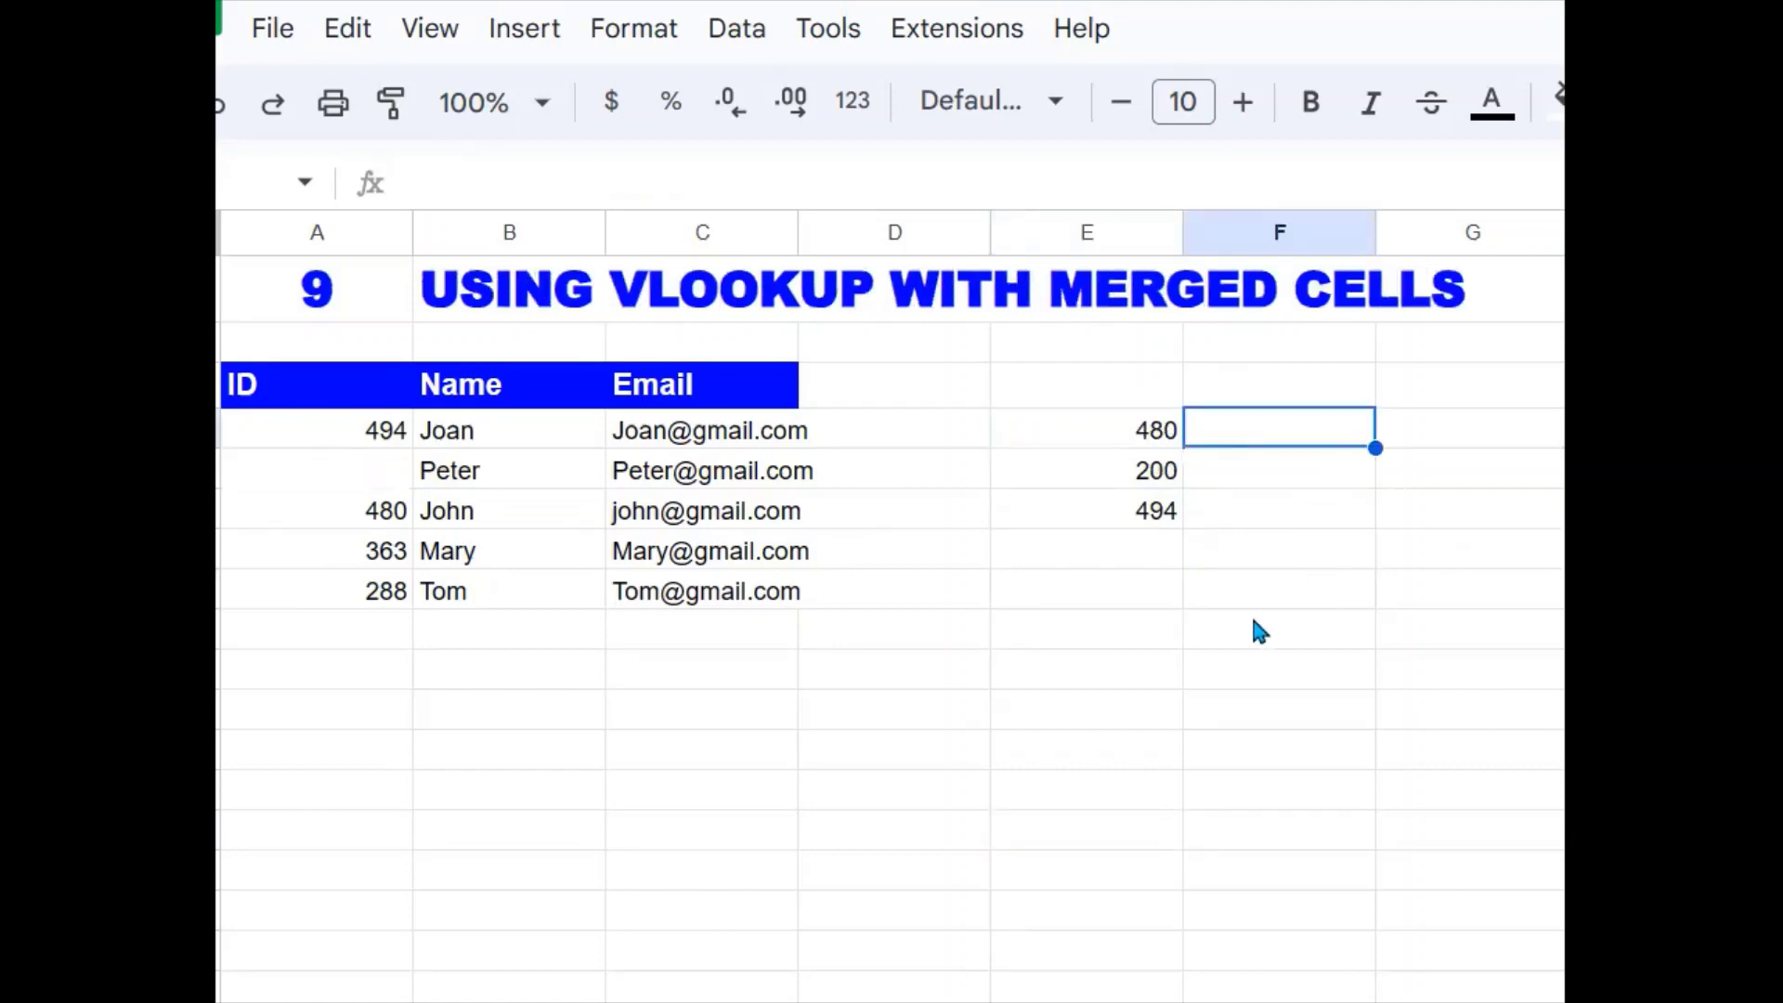
pyautogui.click(1256, 622)
# Enter a VLOOKUP in F4 that searches for E4 in A4:C8, returns column 2 and uses 0 as the last argument.
pyautogui.click(1269, 438)
pyautogui.write('=vlo')
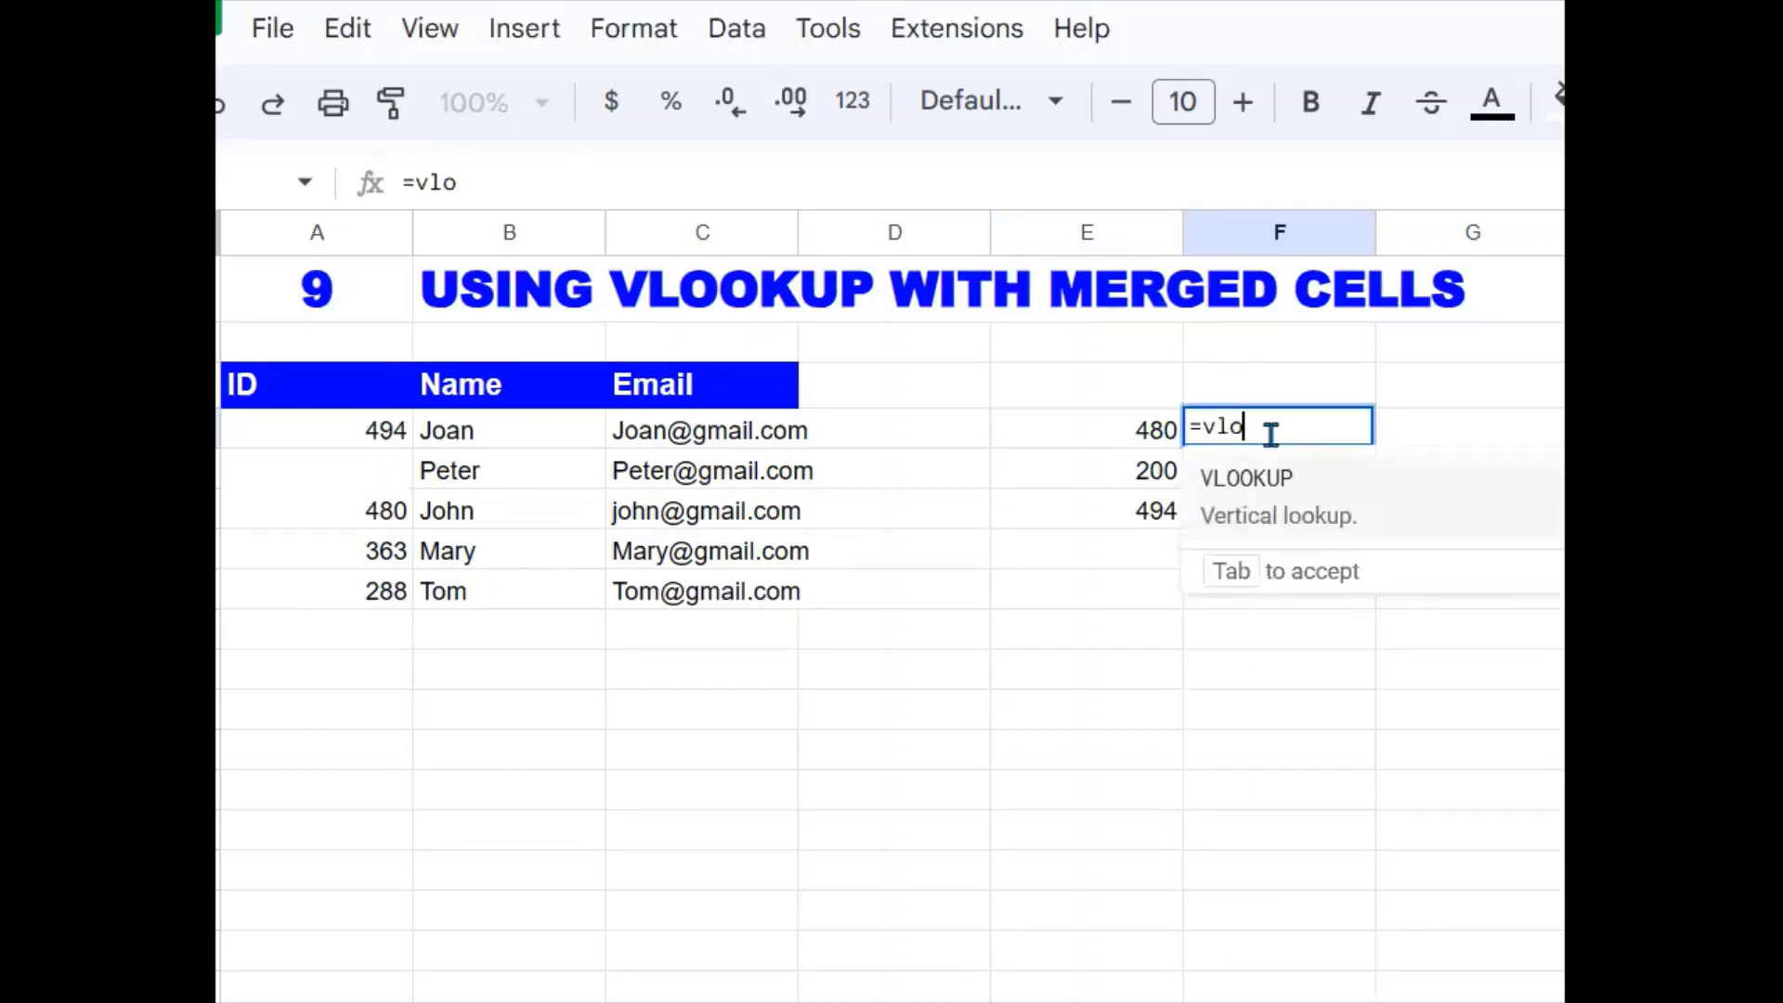
pyautogui.write('okup(')
pyautogui.click(1100, 431)
pyautogui.write(',')
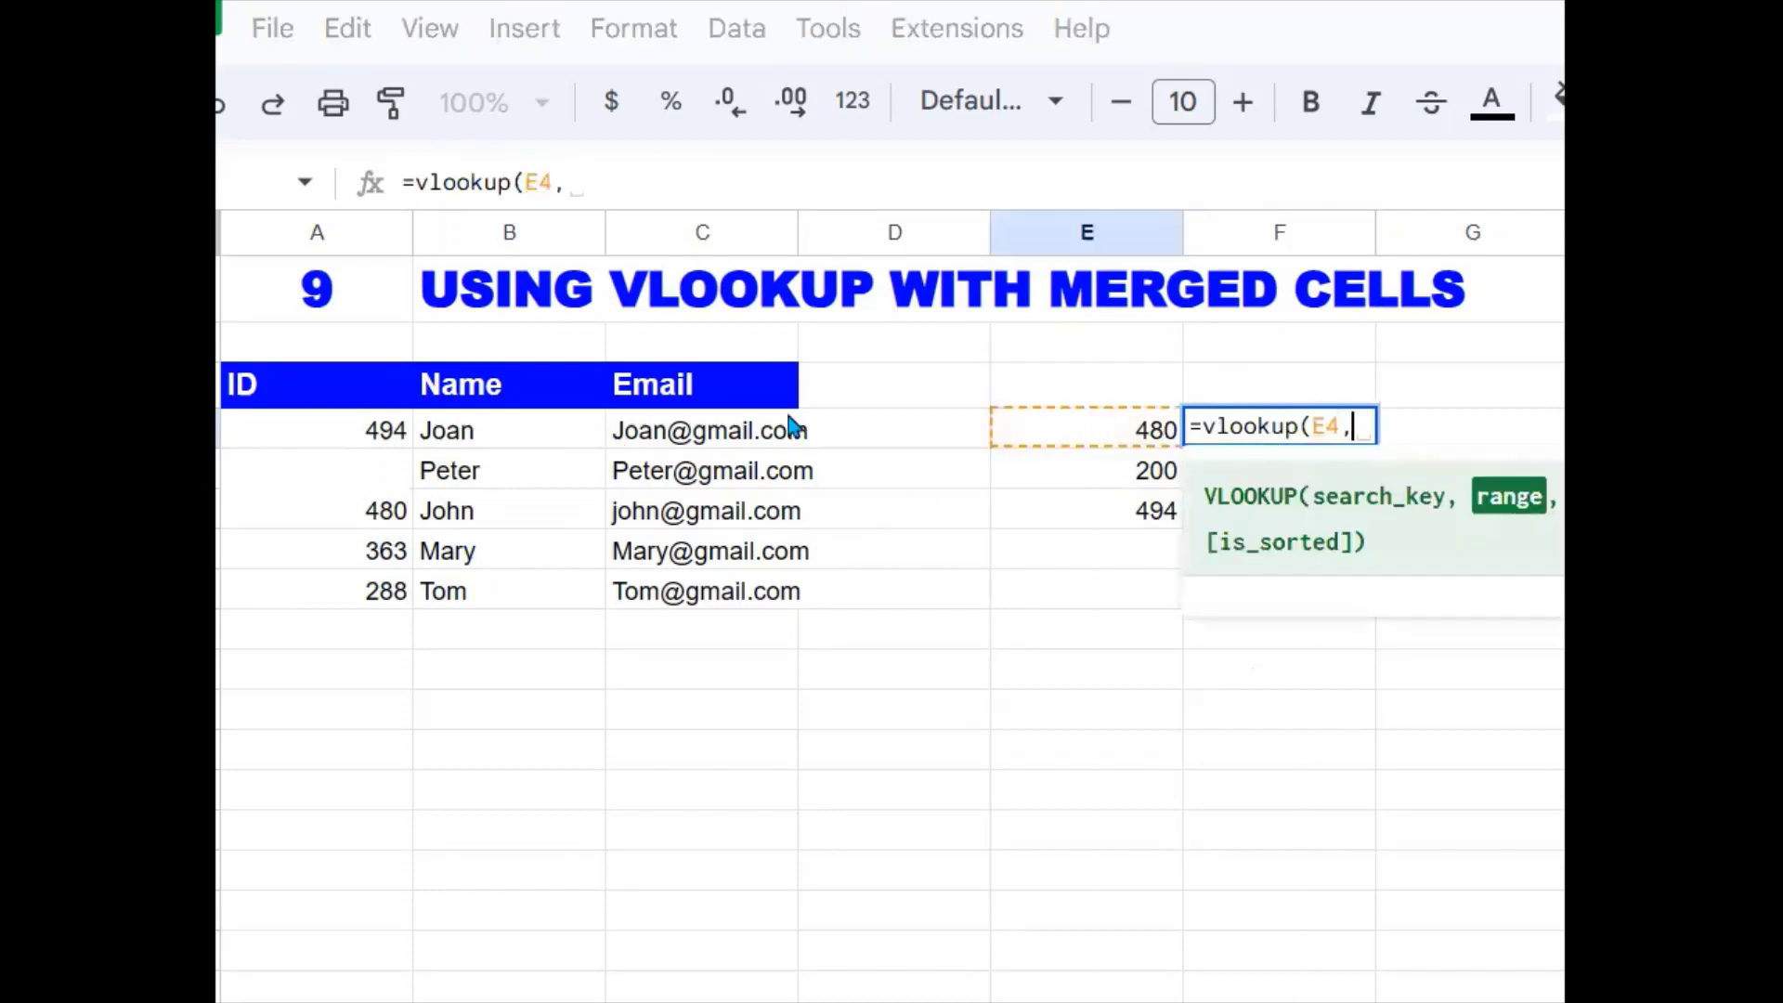
pyautogui.moveTo(382, 429); pyautogui.dragTo(791, 616)
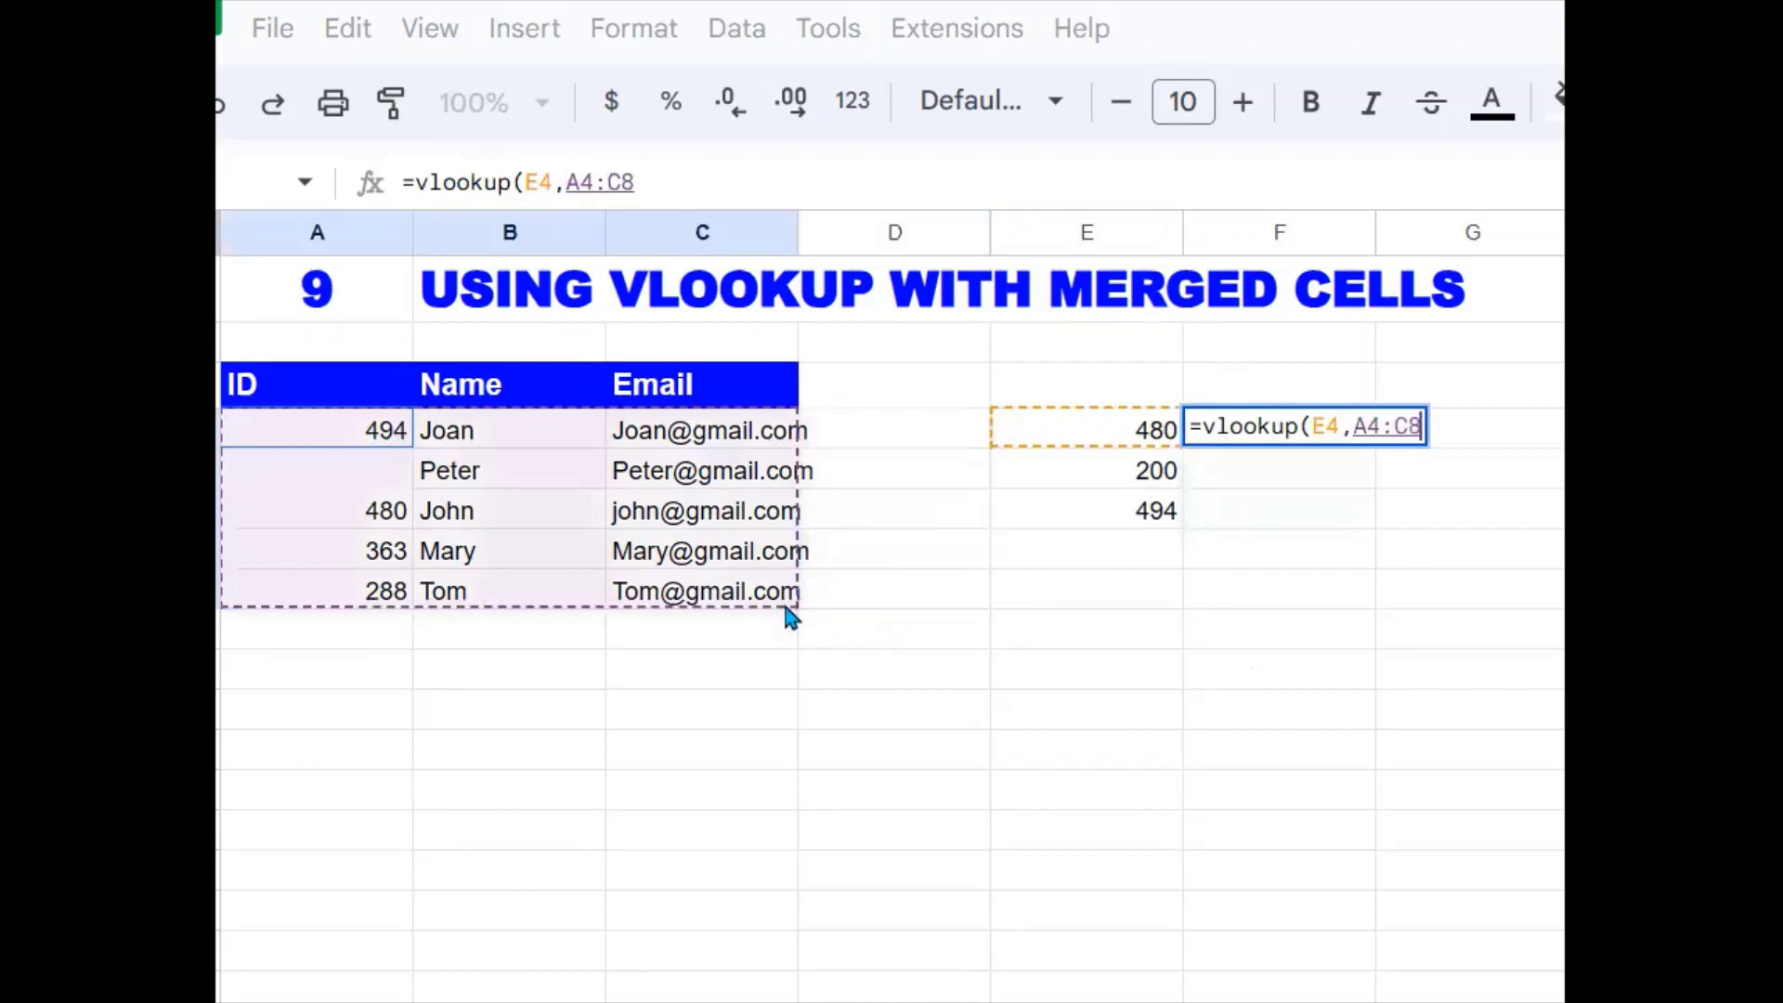
pyautogui.write(',')
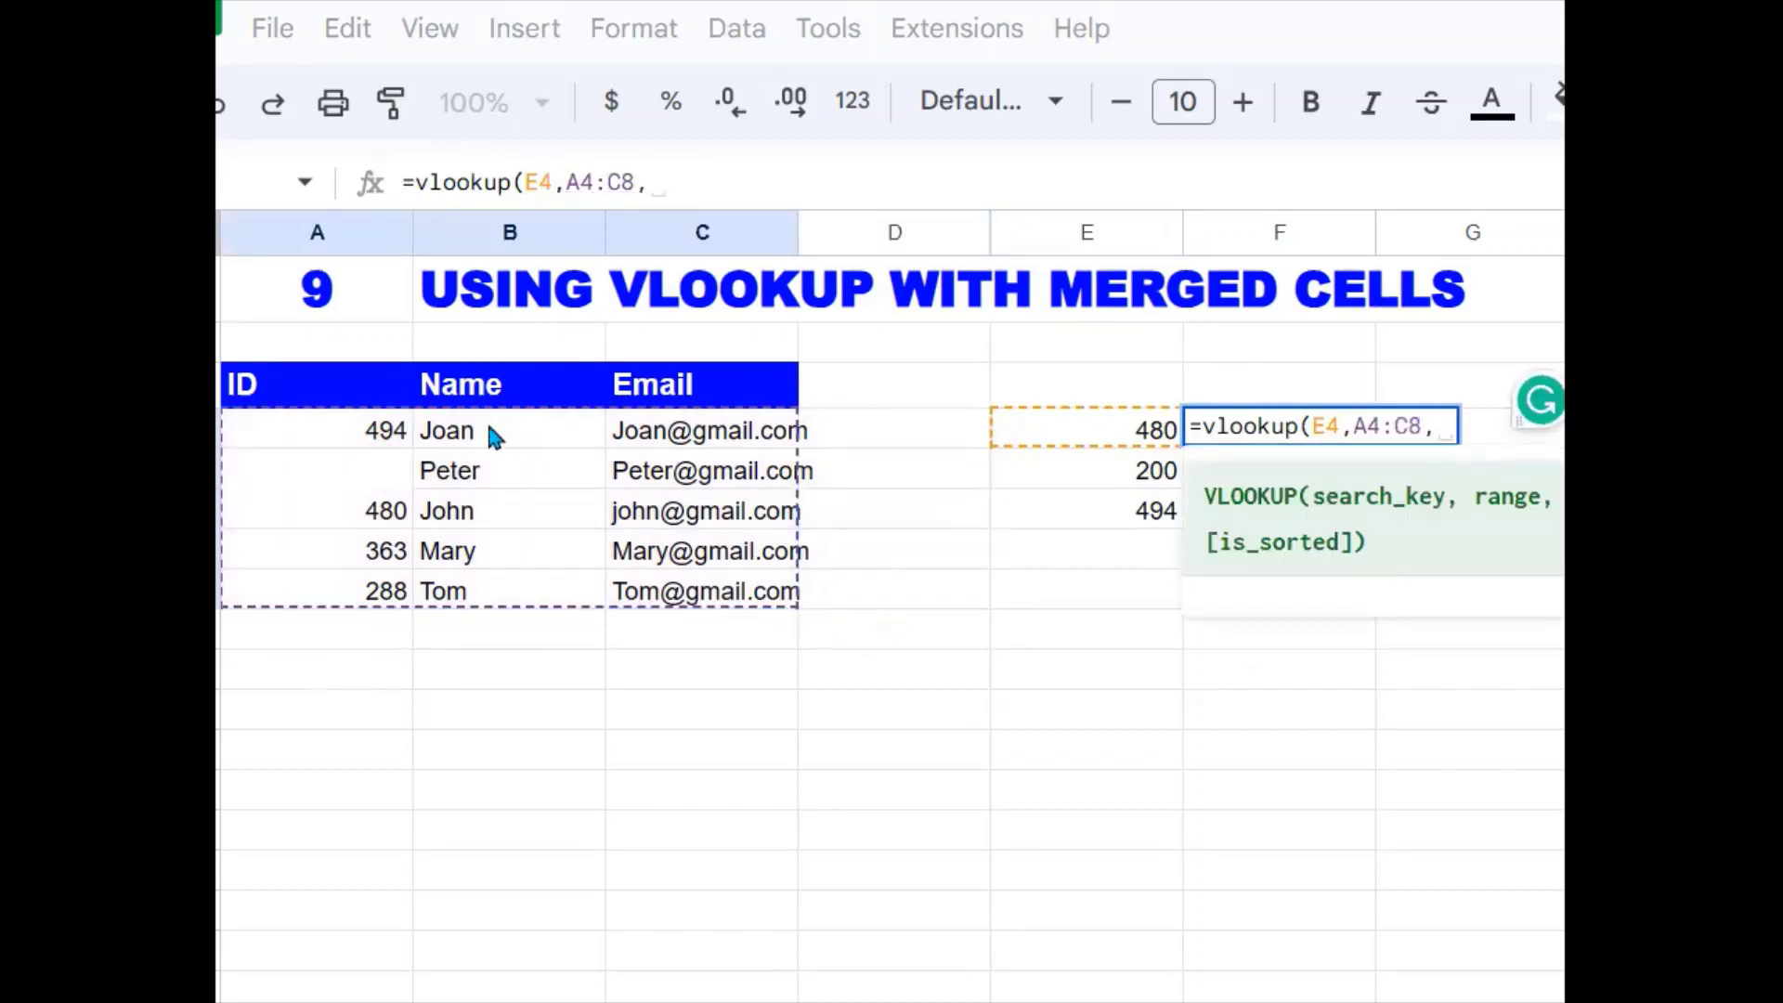
pyautogui.write('2')
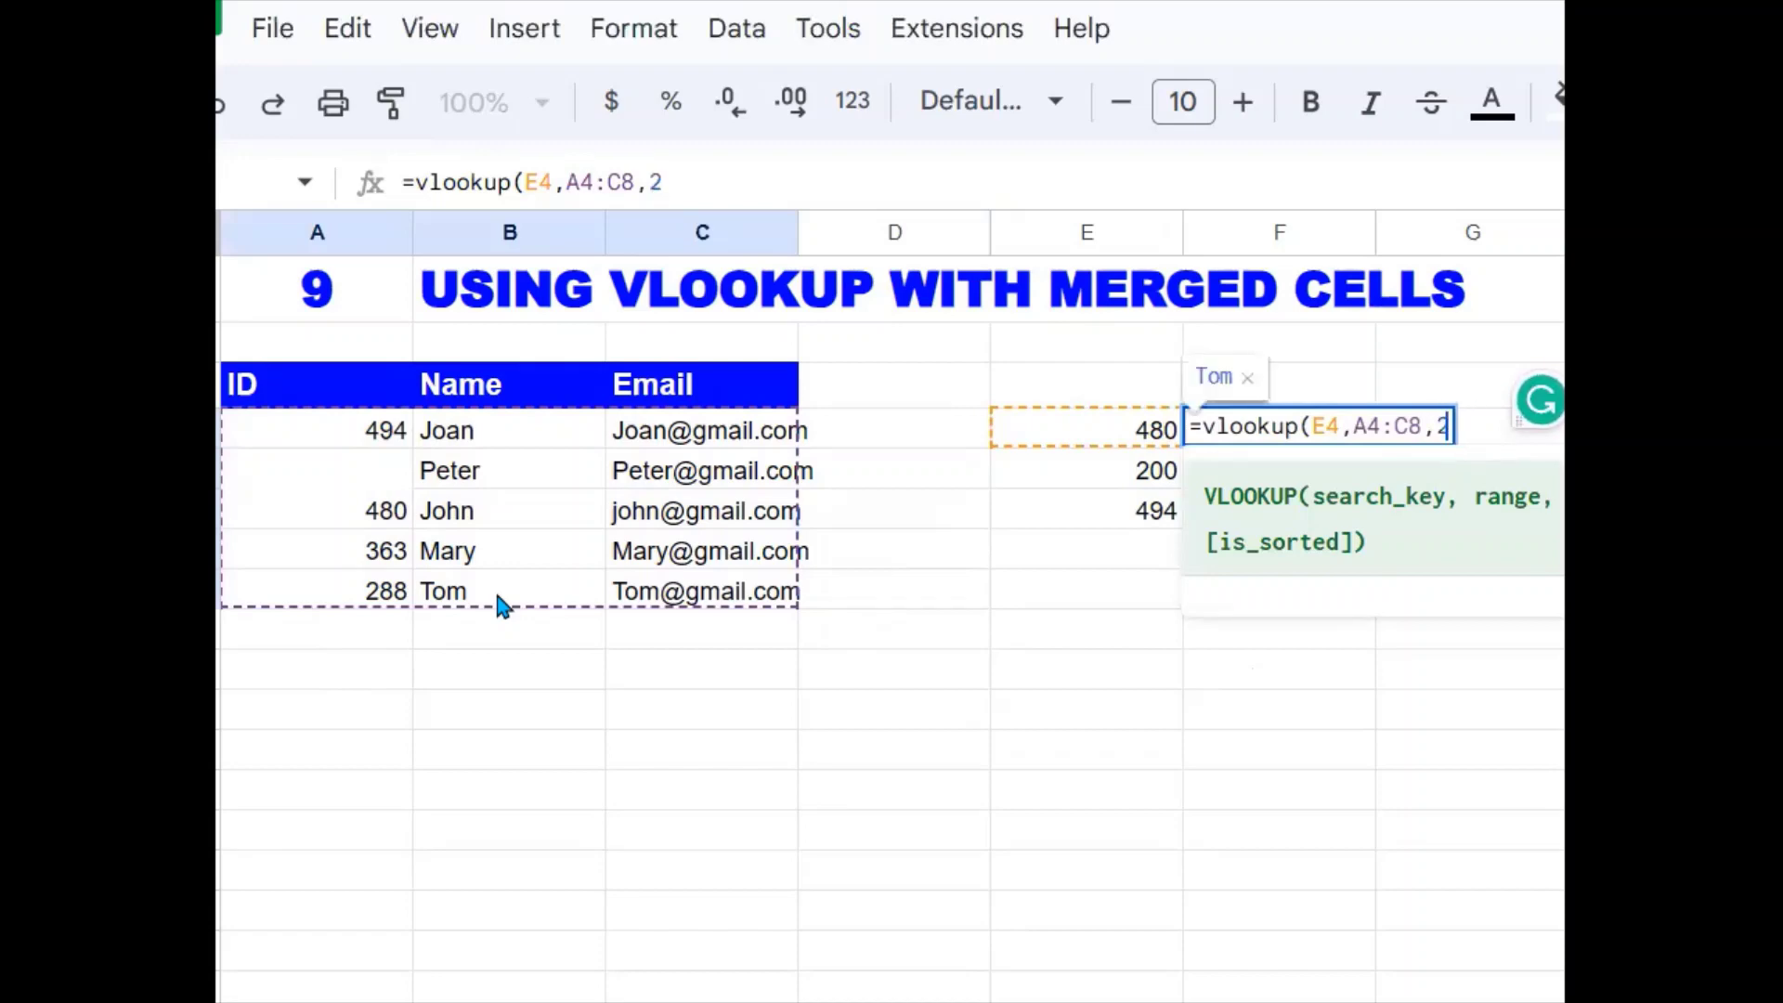
pyautogui.write(',0')
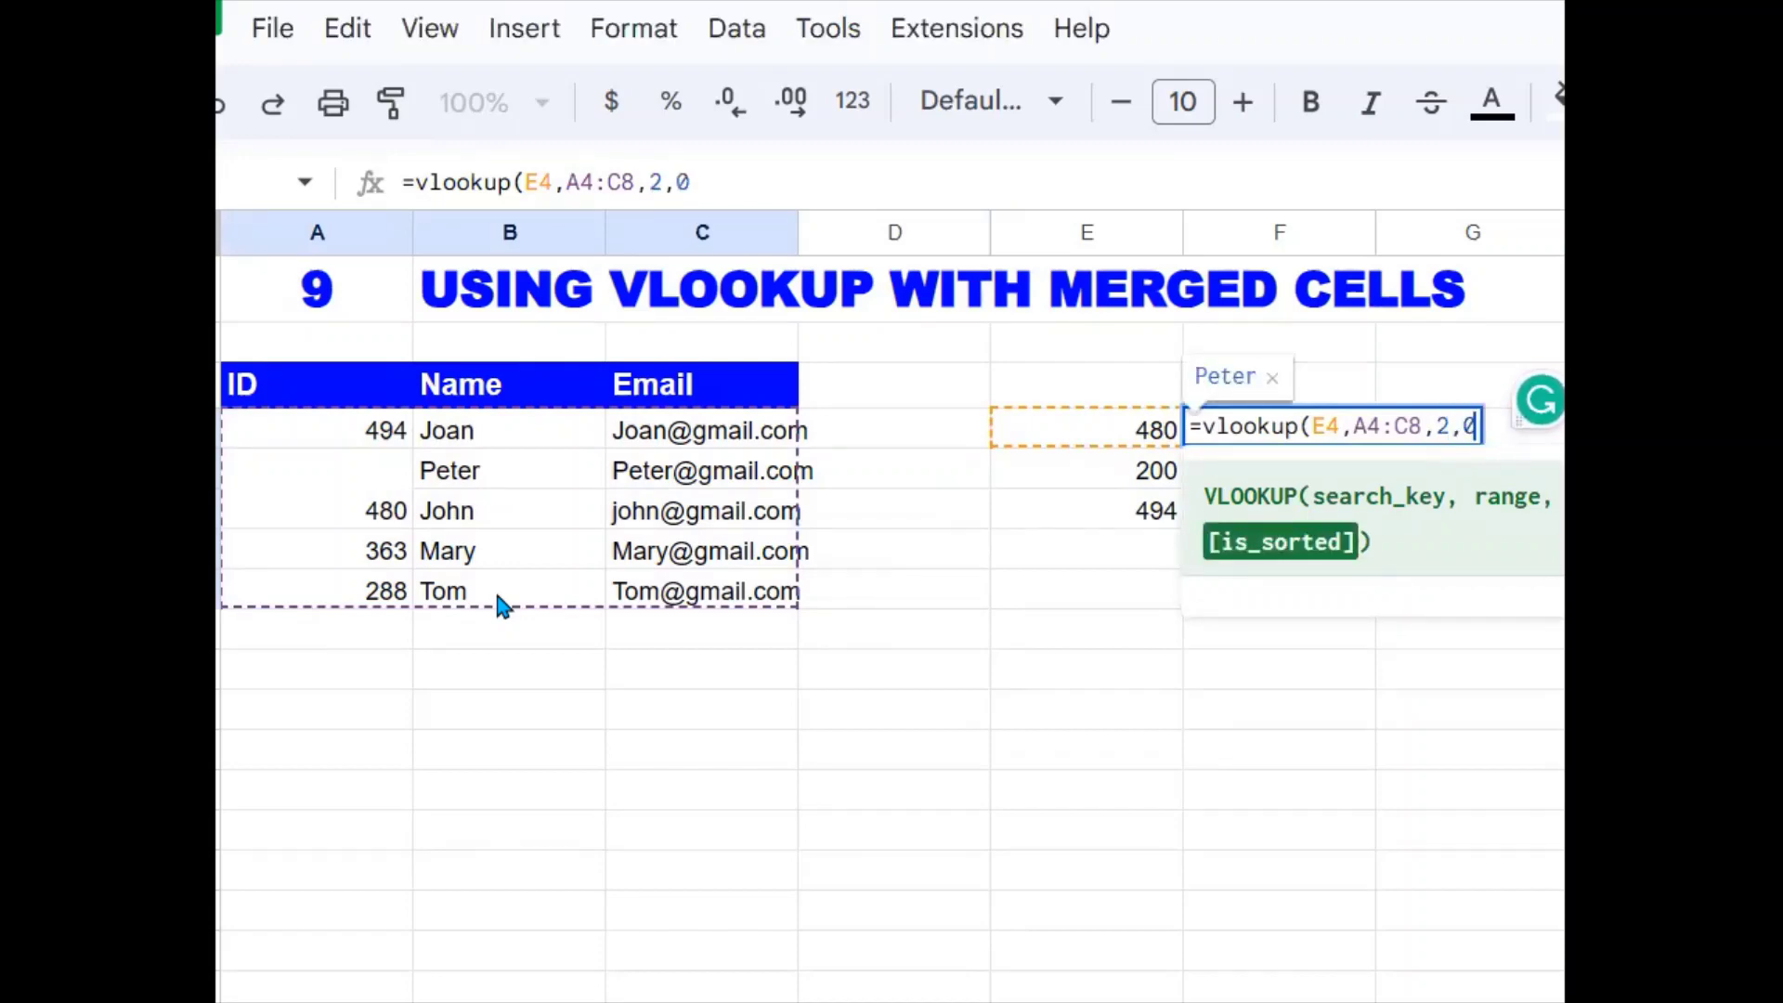
pyautogui.press('Return')
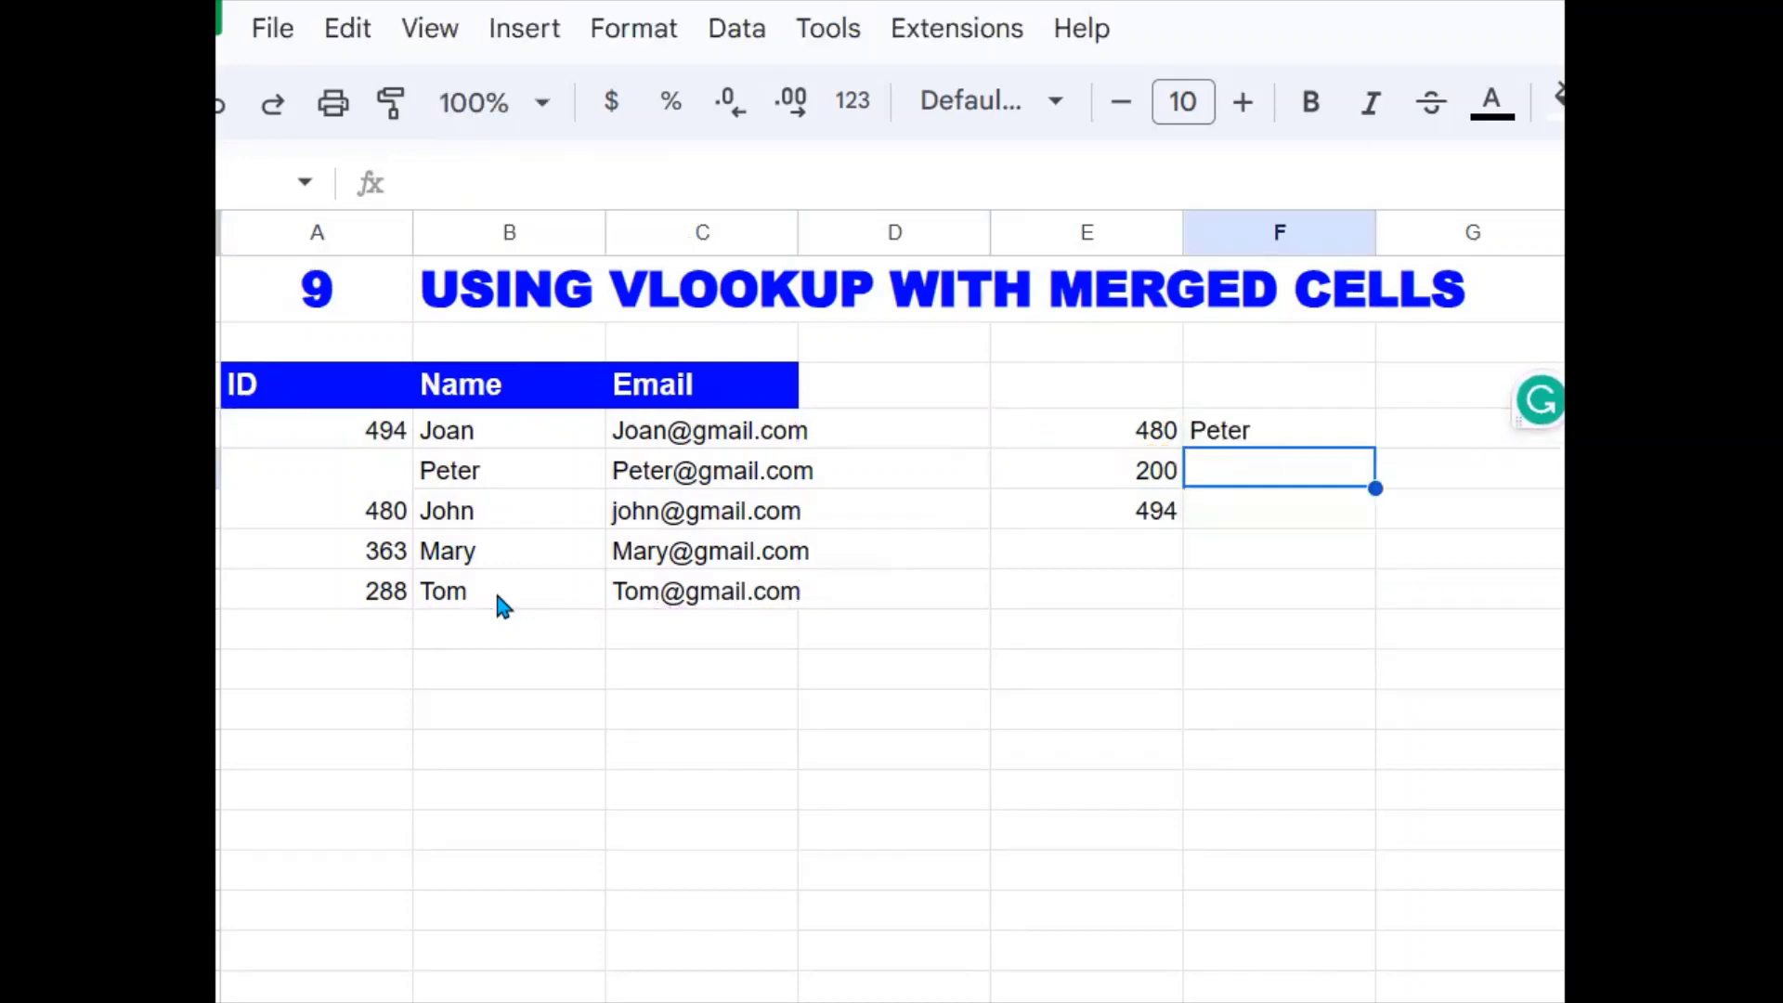
# Compare the F4 lookup result with the merged ID cell A5:A6 and the name in B5, leaving the data unedited.
pyautogui.click(1300, 437)
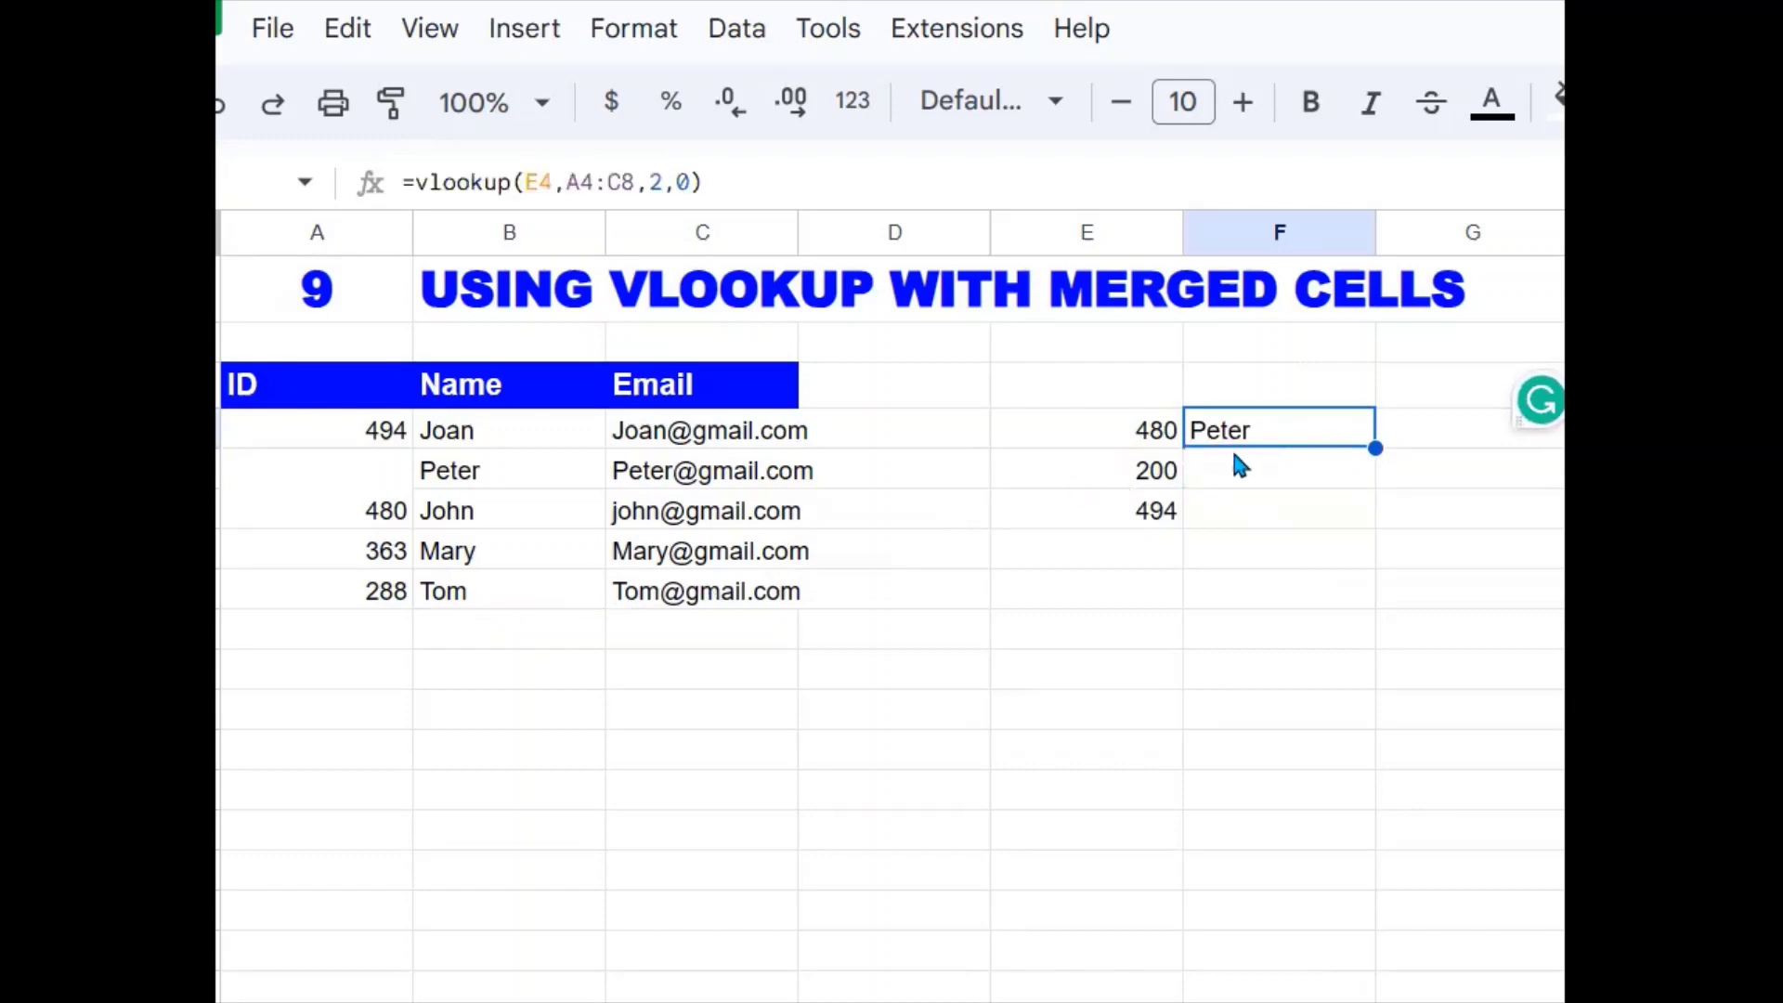
pyautogui.click(353, 514)
pyautogui.doubleClick(336, 488)
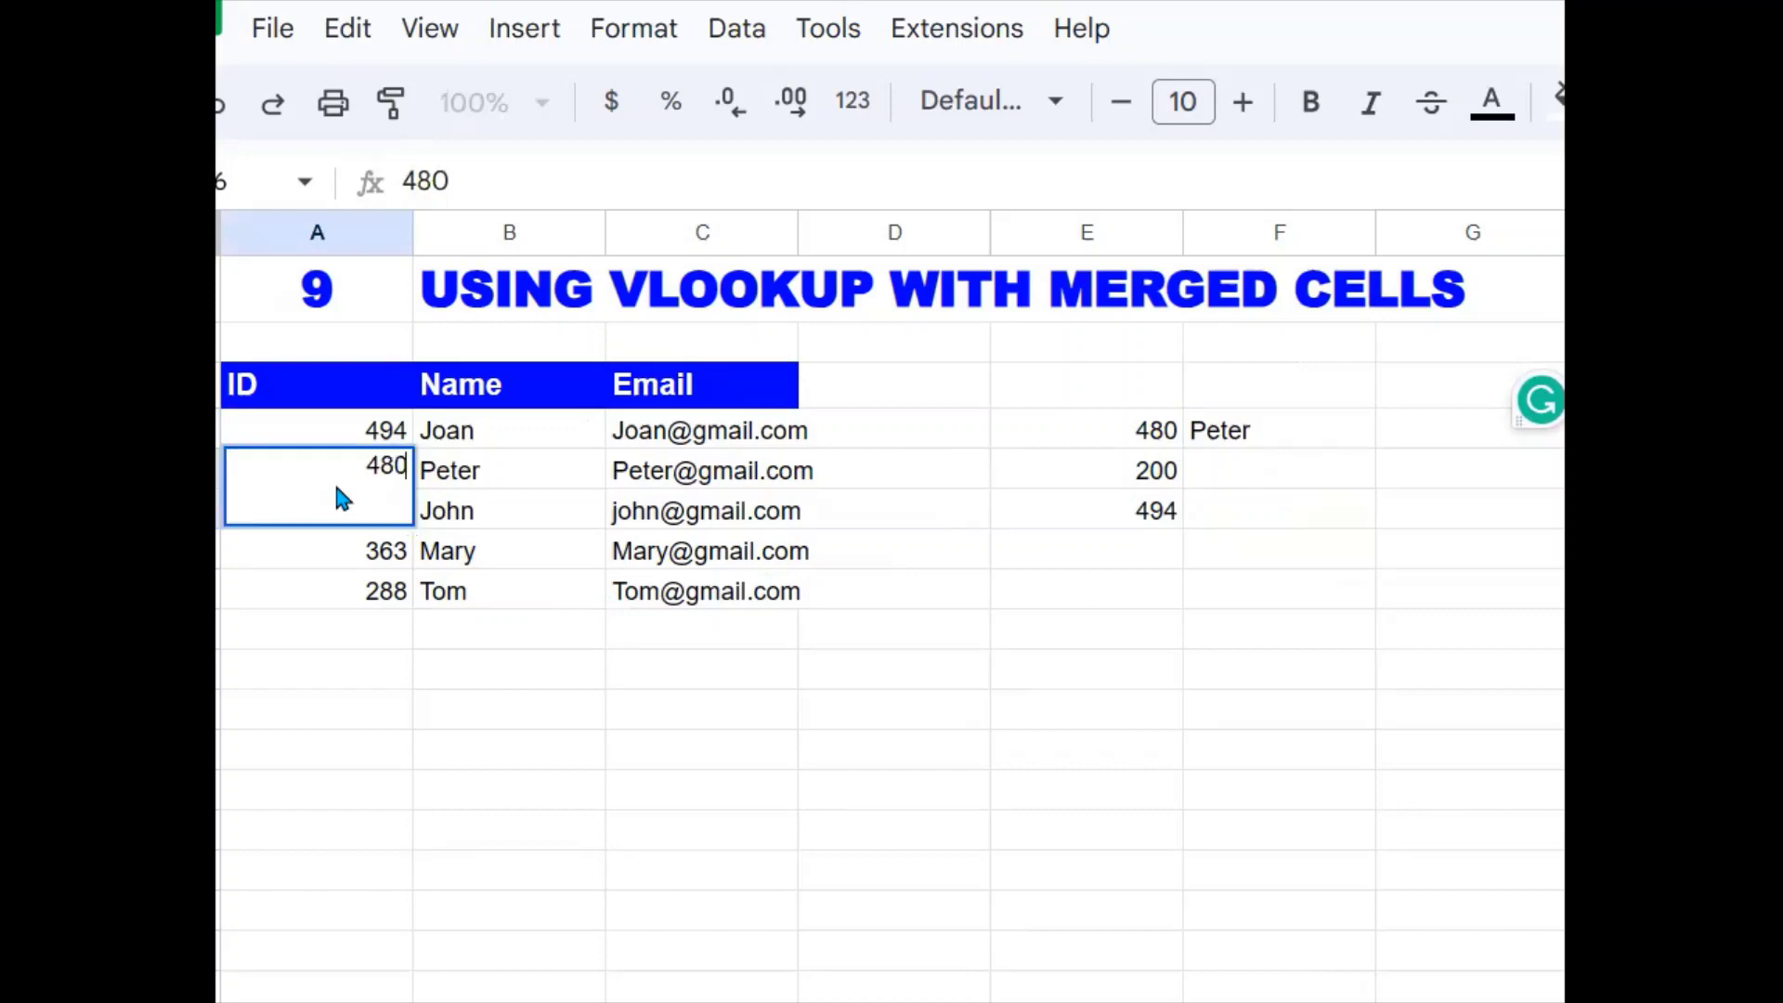
pyautogui.press('Escape')
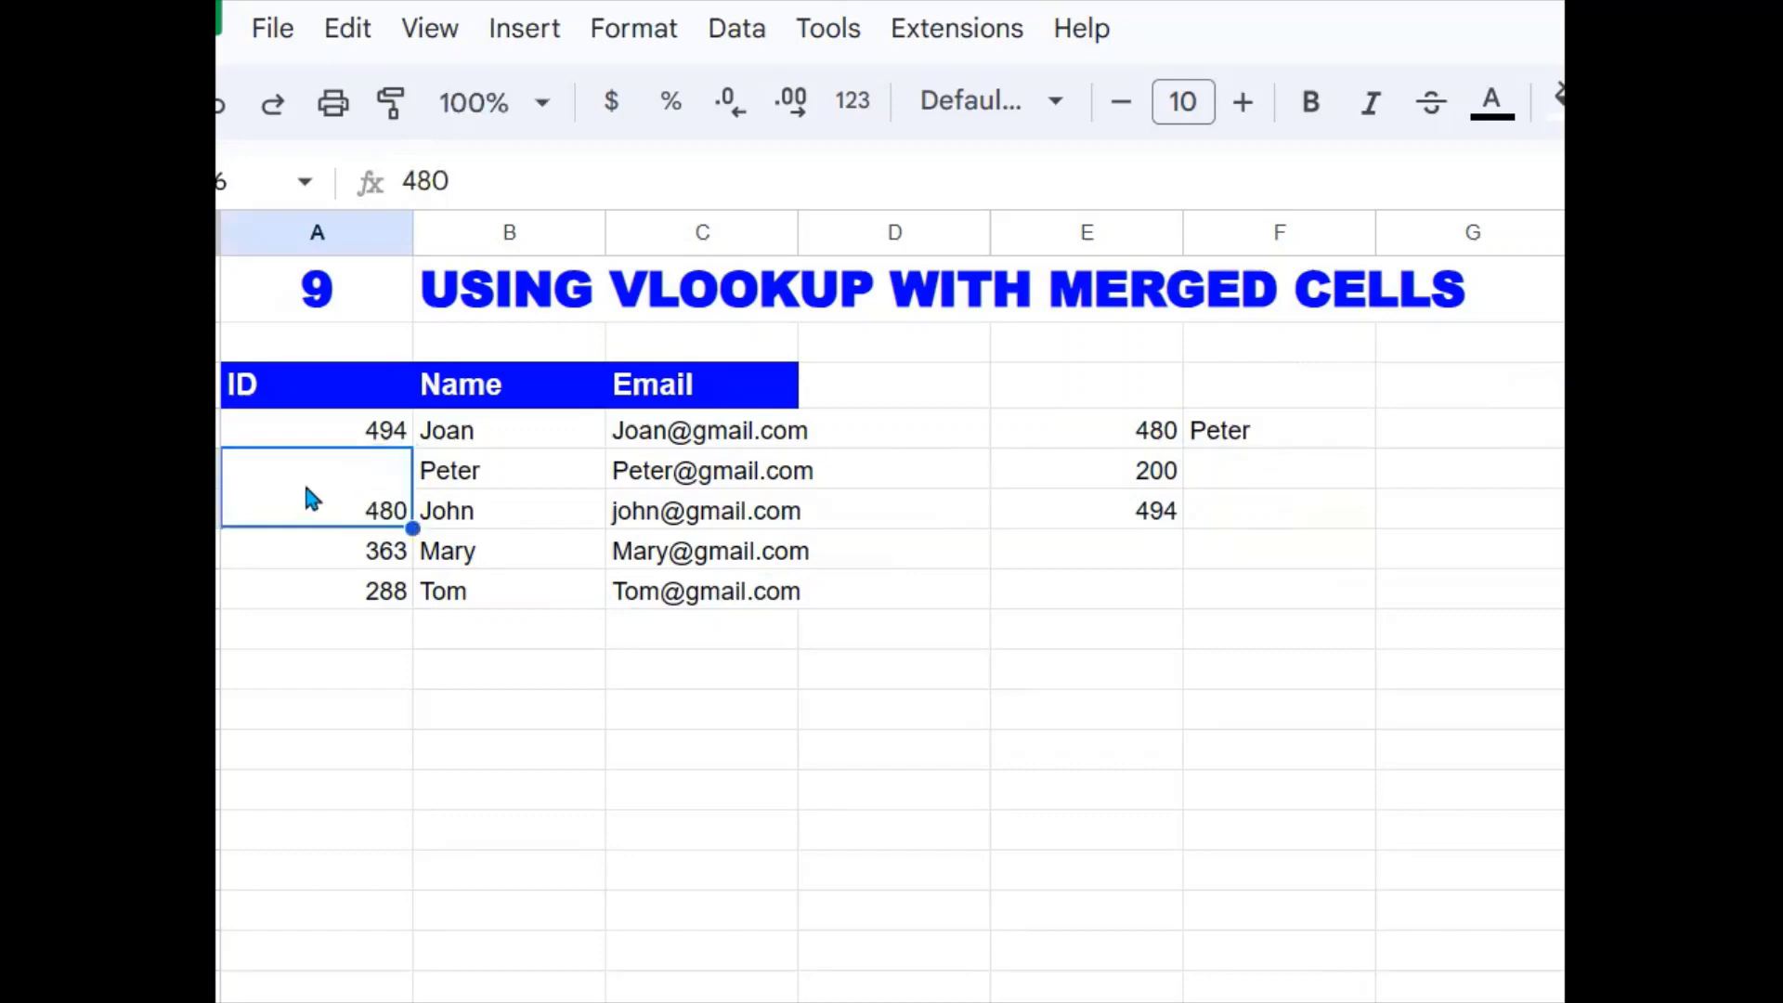
pyautogui.click(485, 475)
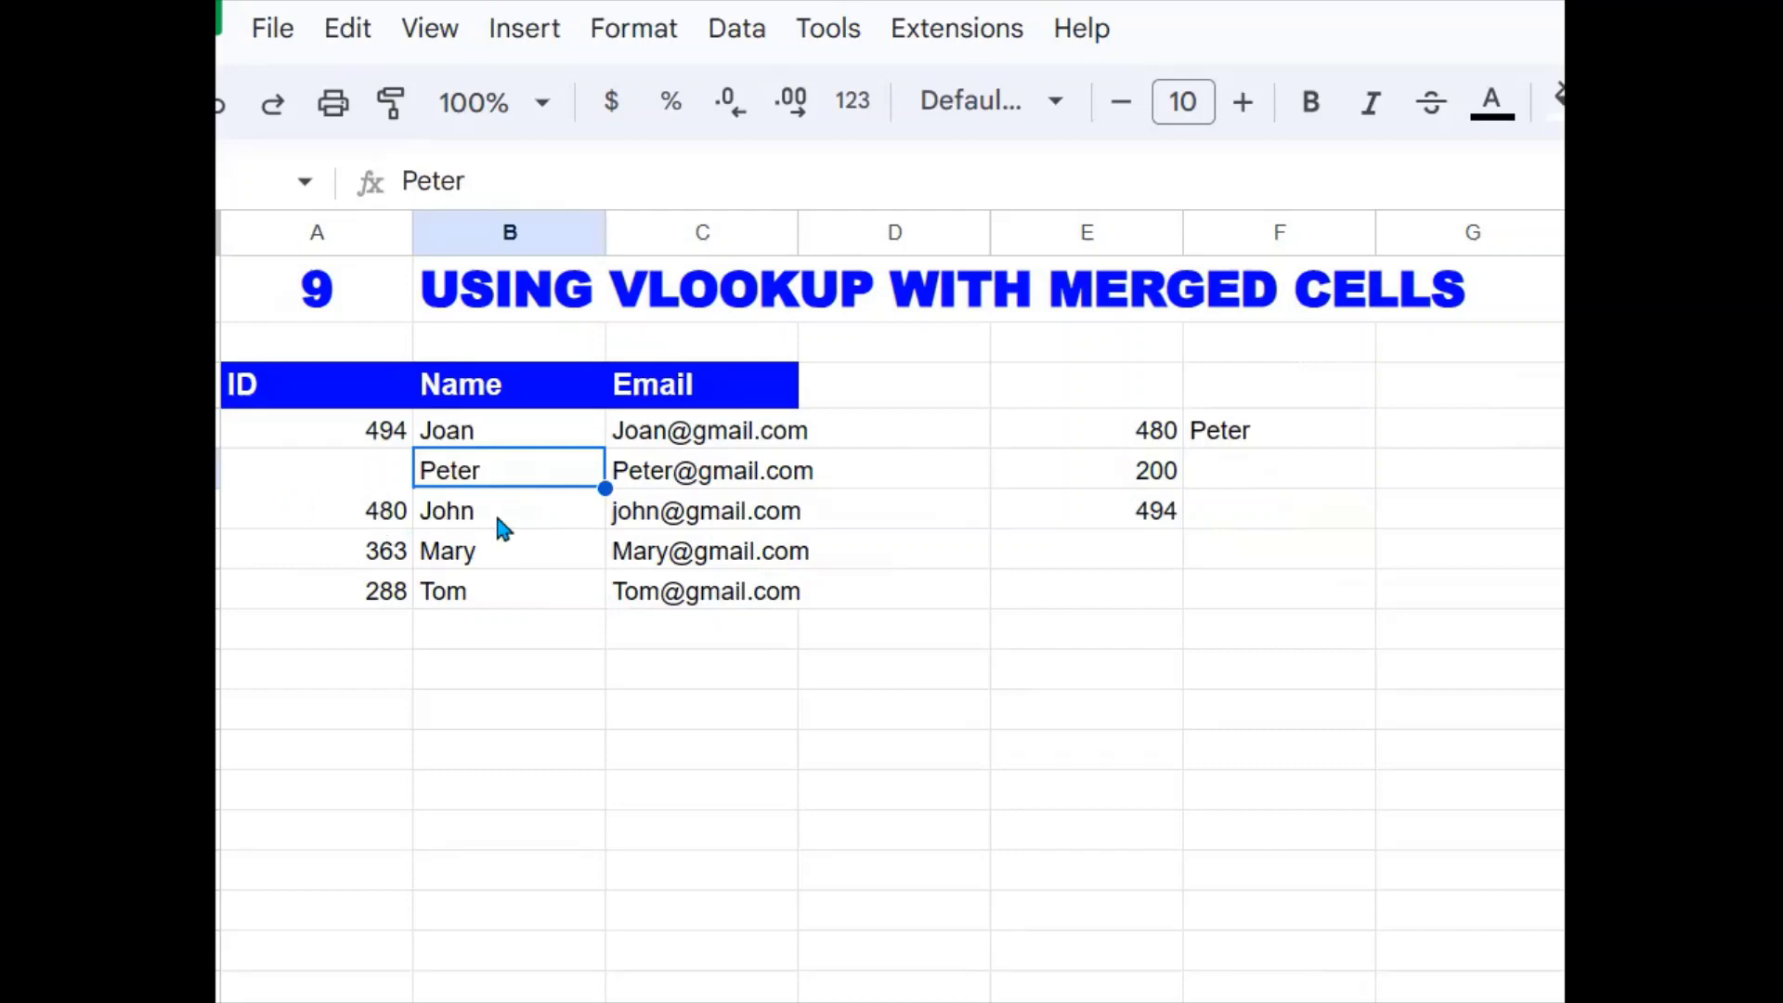
# Check the VLOOKUP result in F4 against the names in B5 and B6 beside the unmerged ID cells.
pyautogui.click(502, 526)
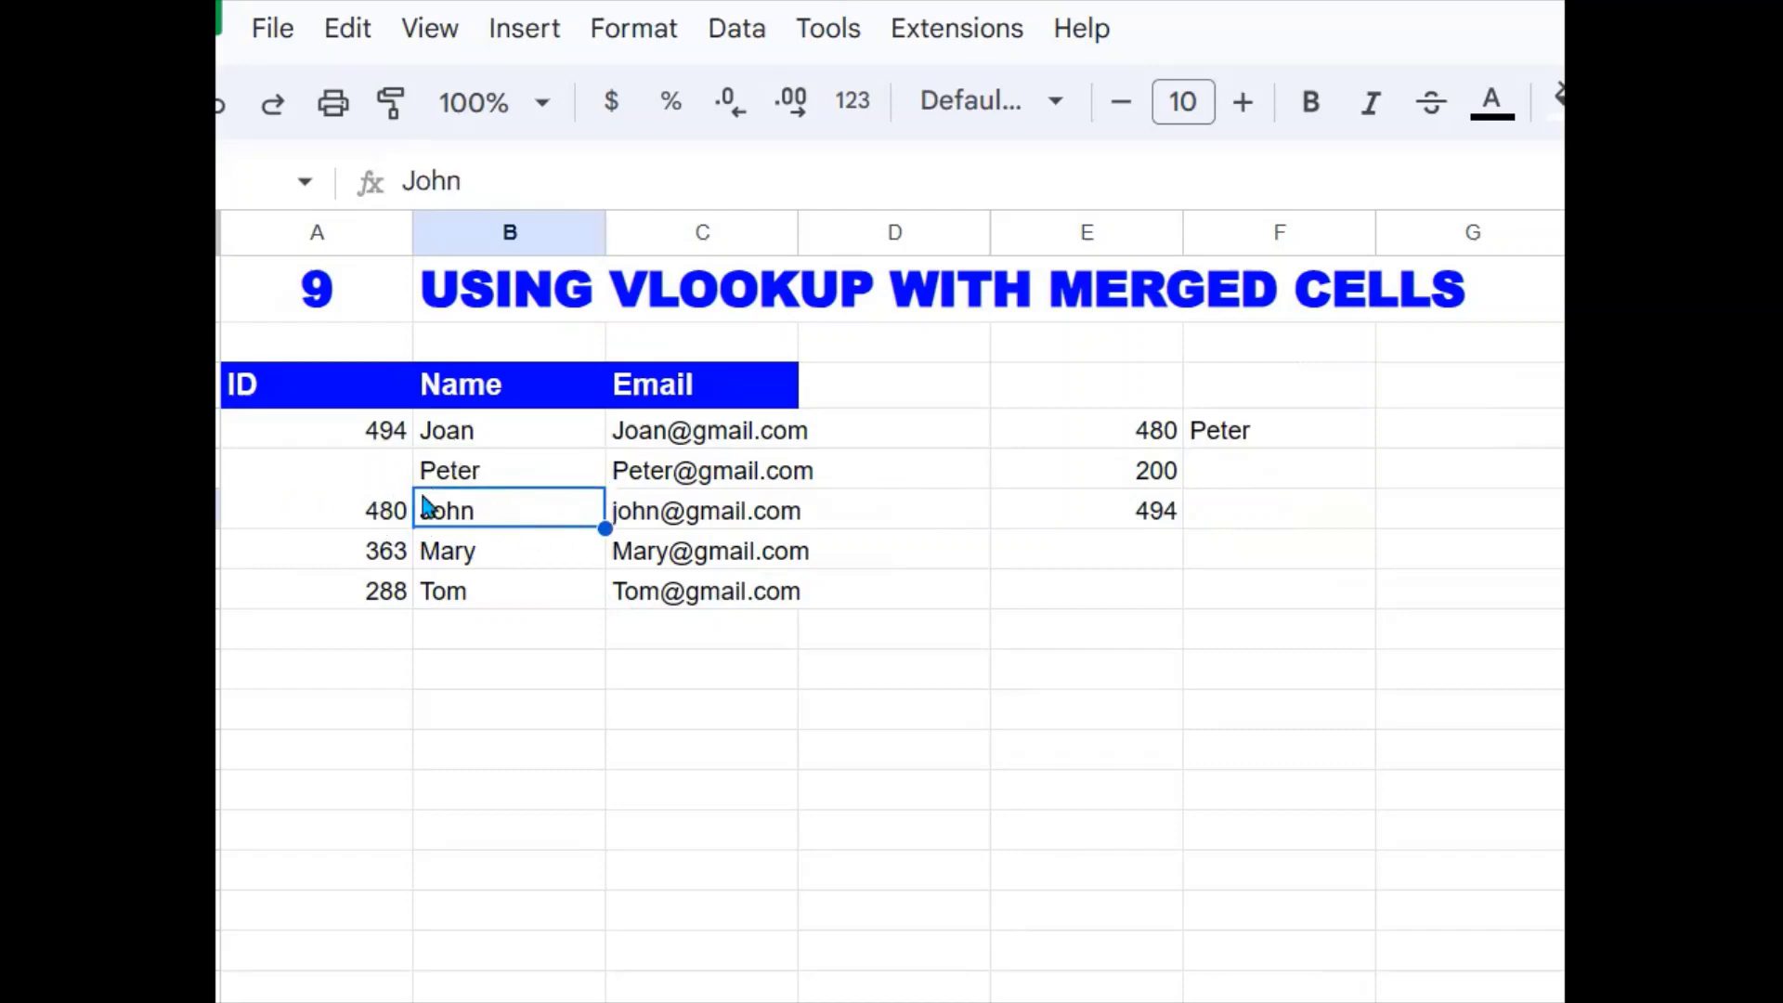
pyautogui.click(1254, 446)
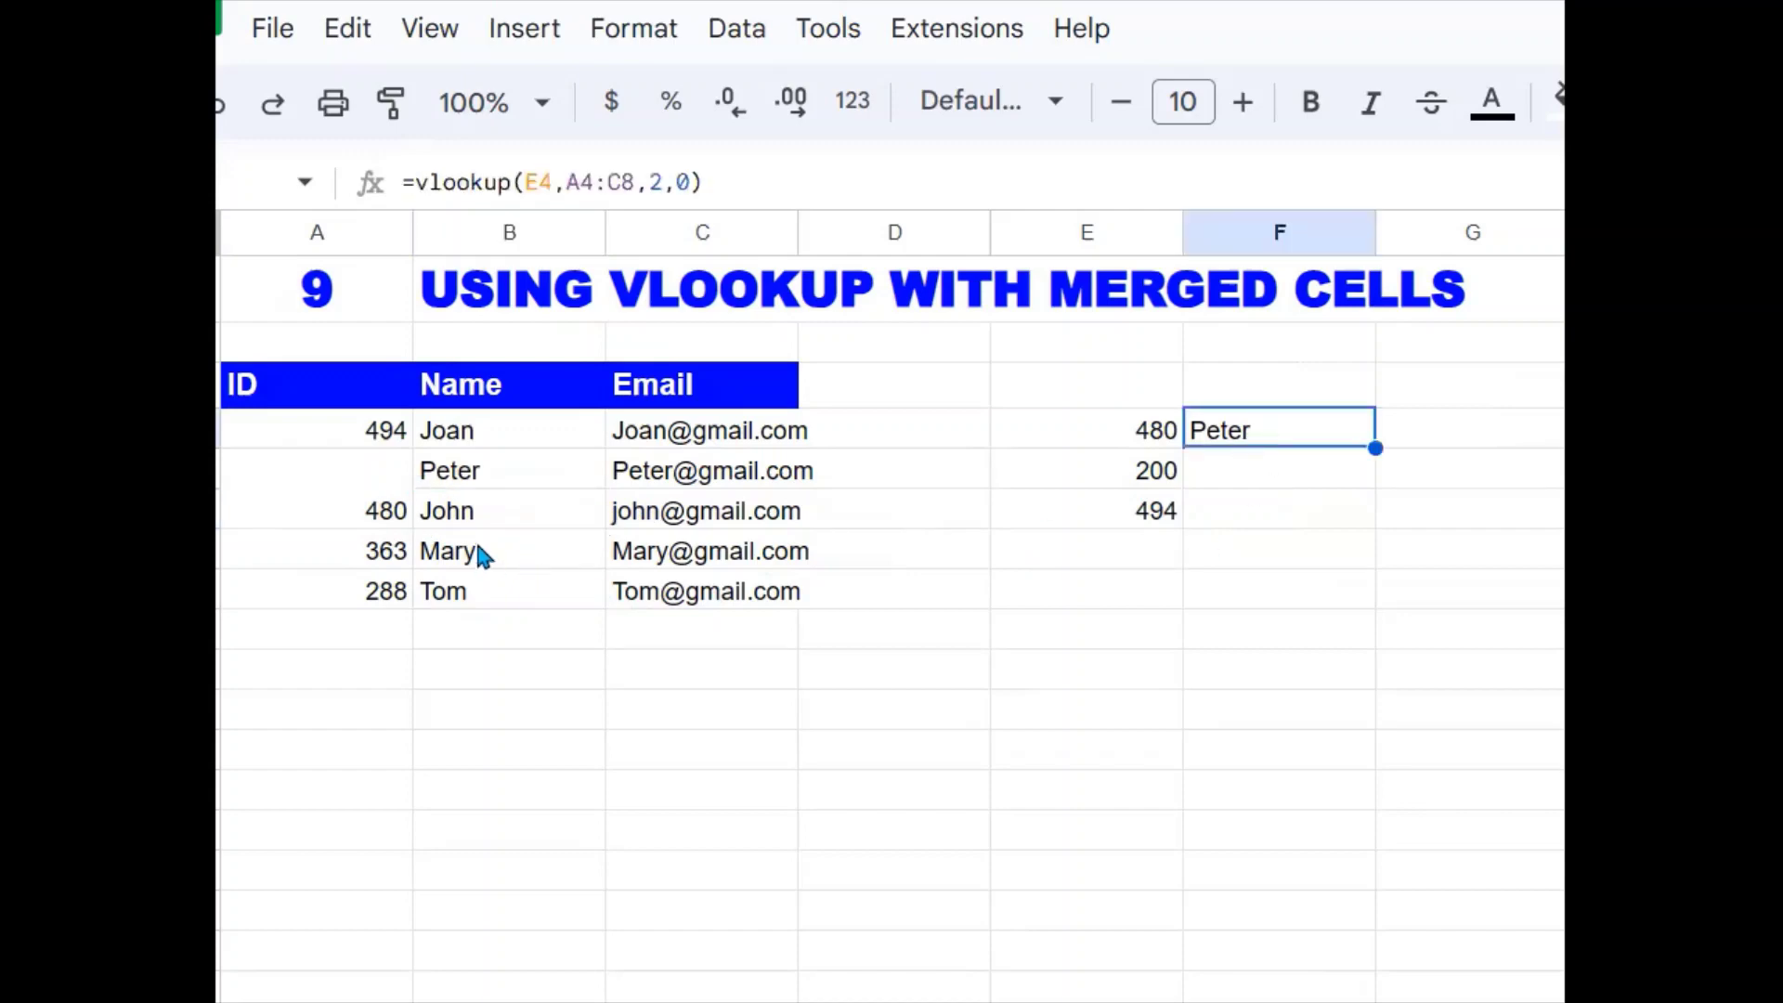
pyautogui.click(455, 481)
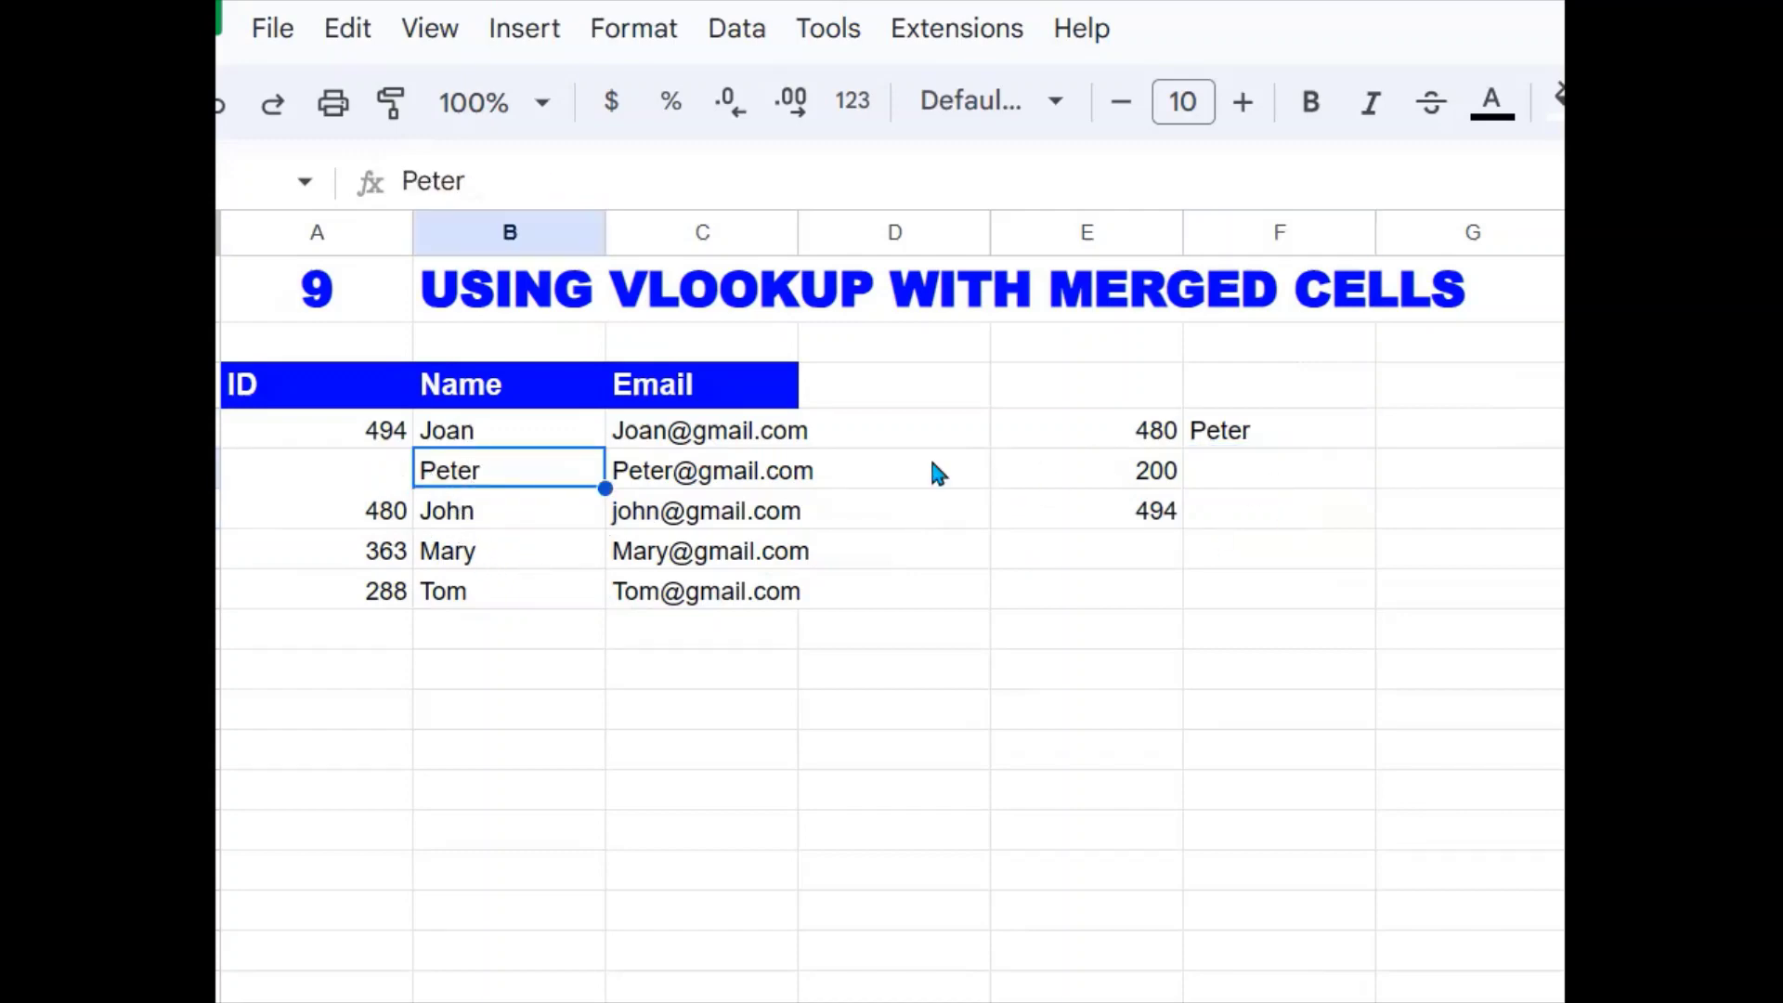
pyautogui.click(446, 521)
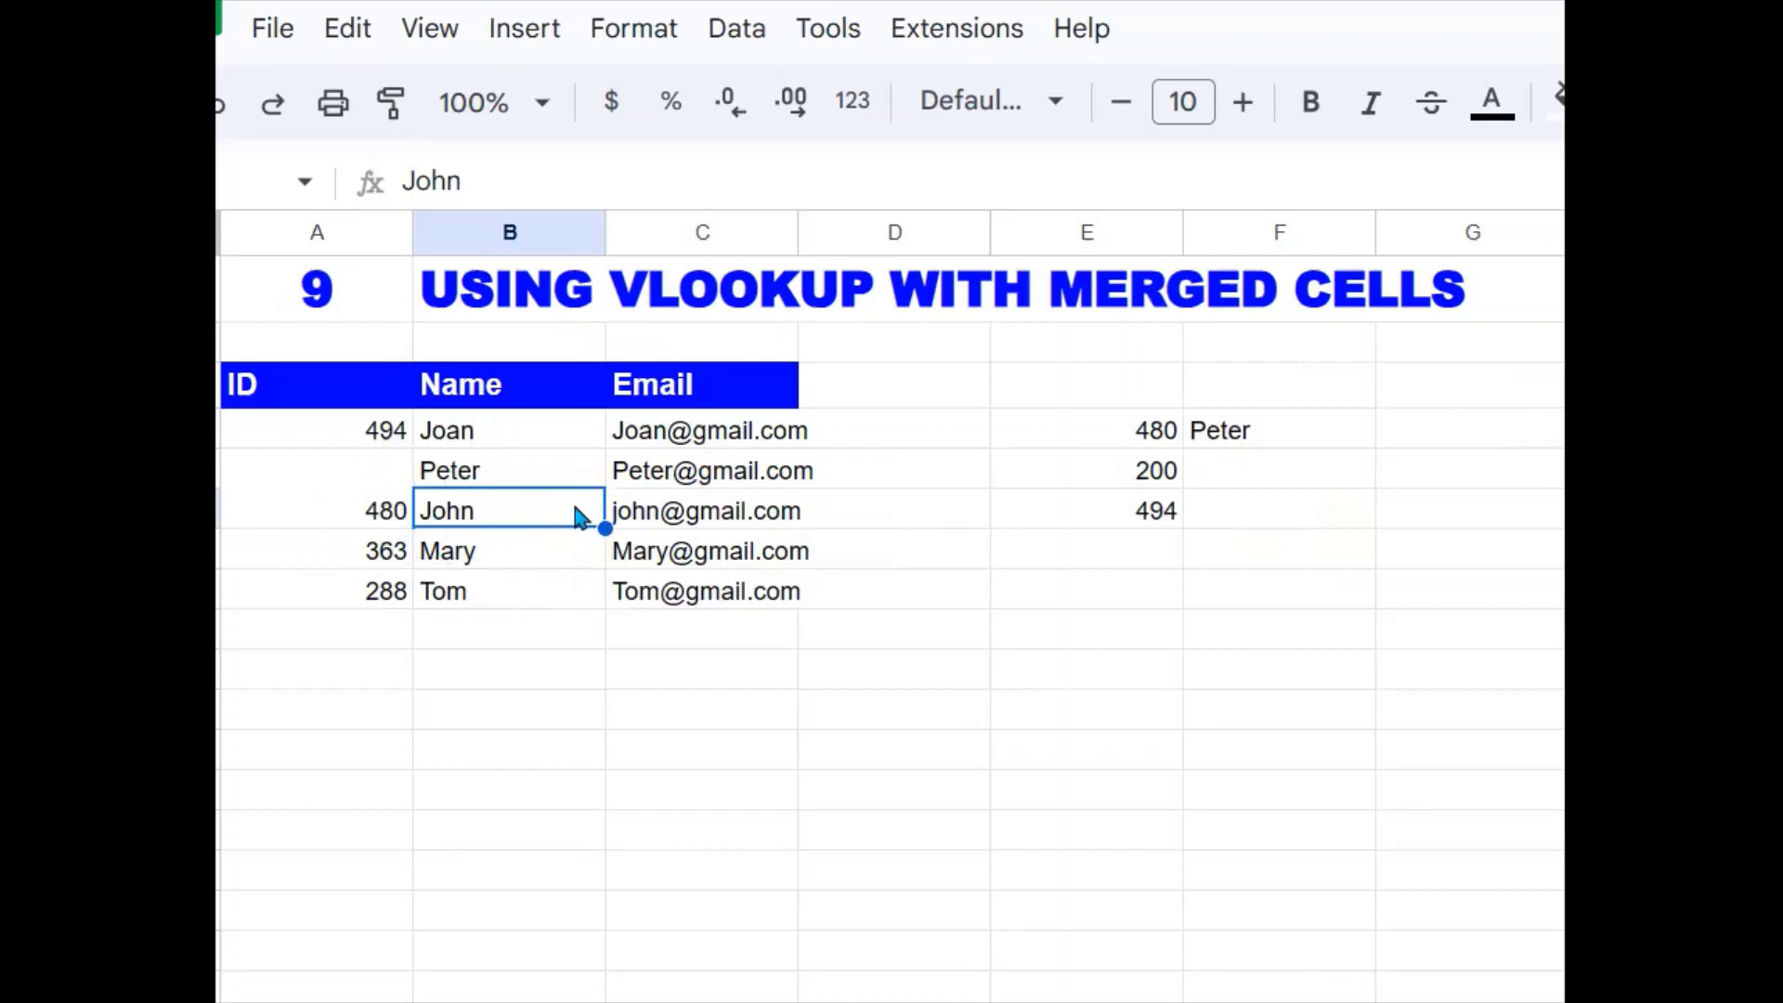
pyautogui.moveTo(746, 613)
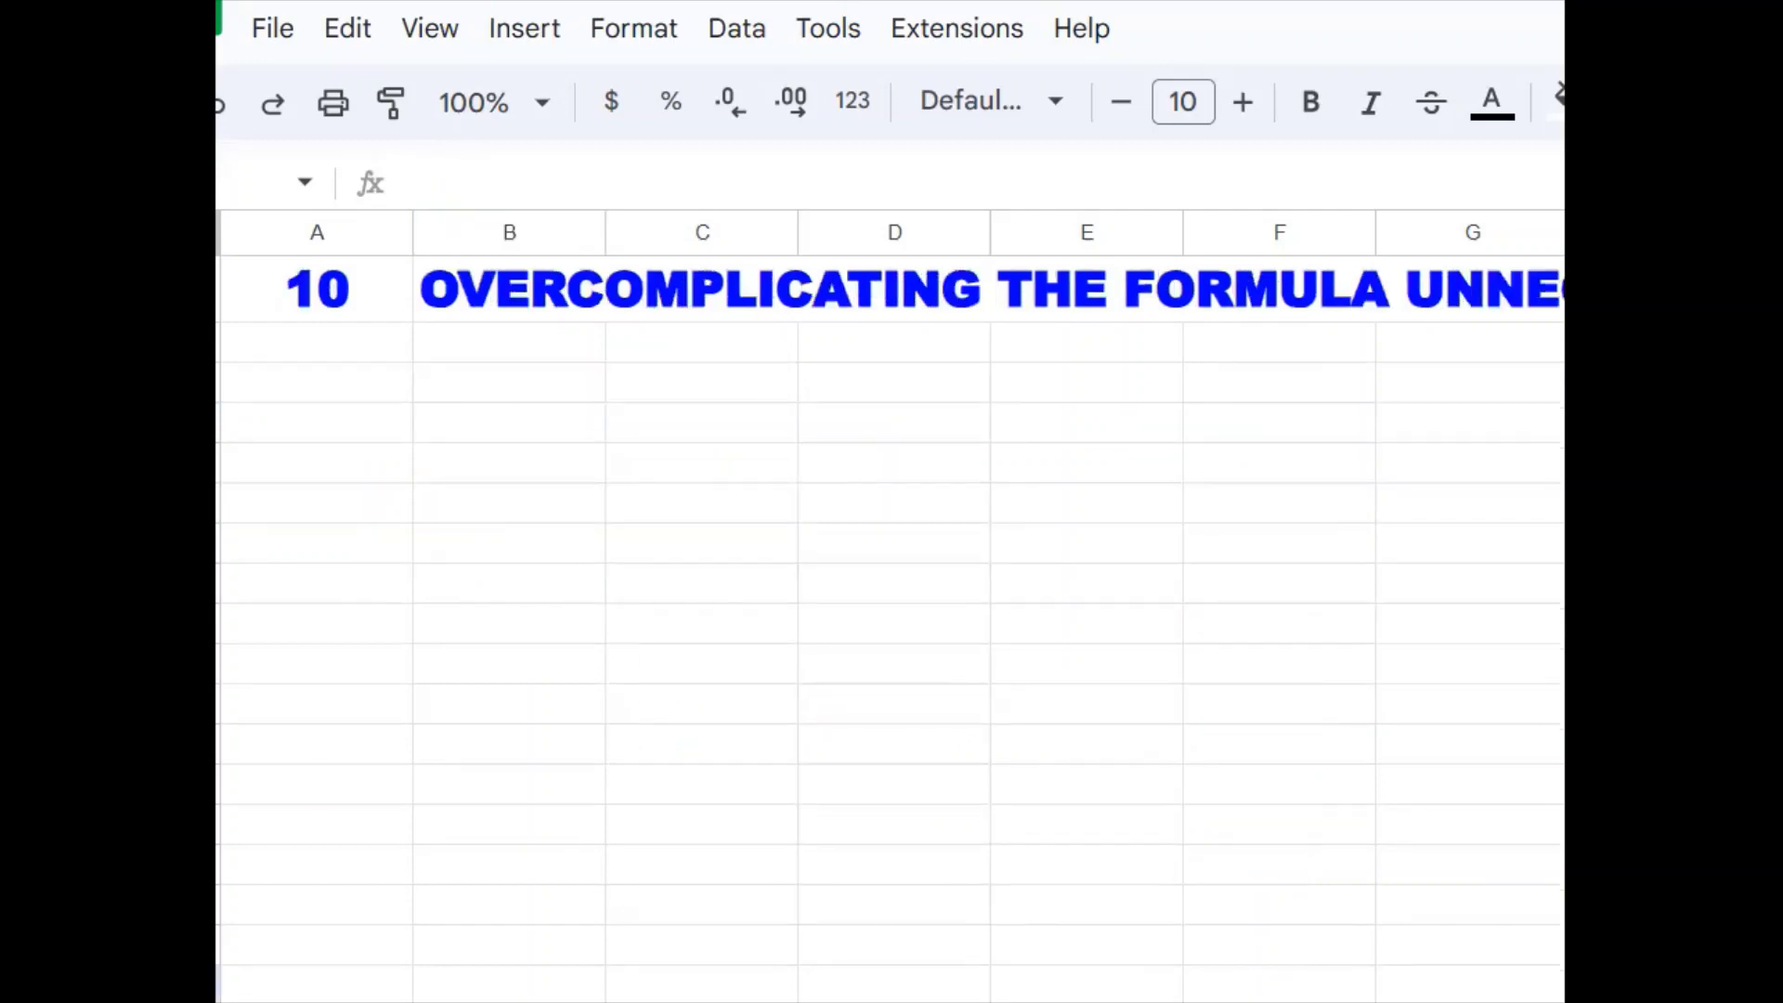
pyautogui.click(1068, 741)
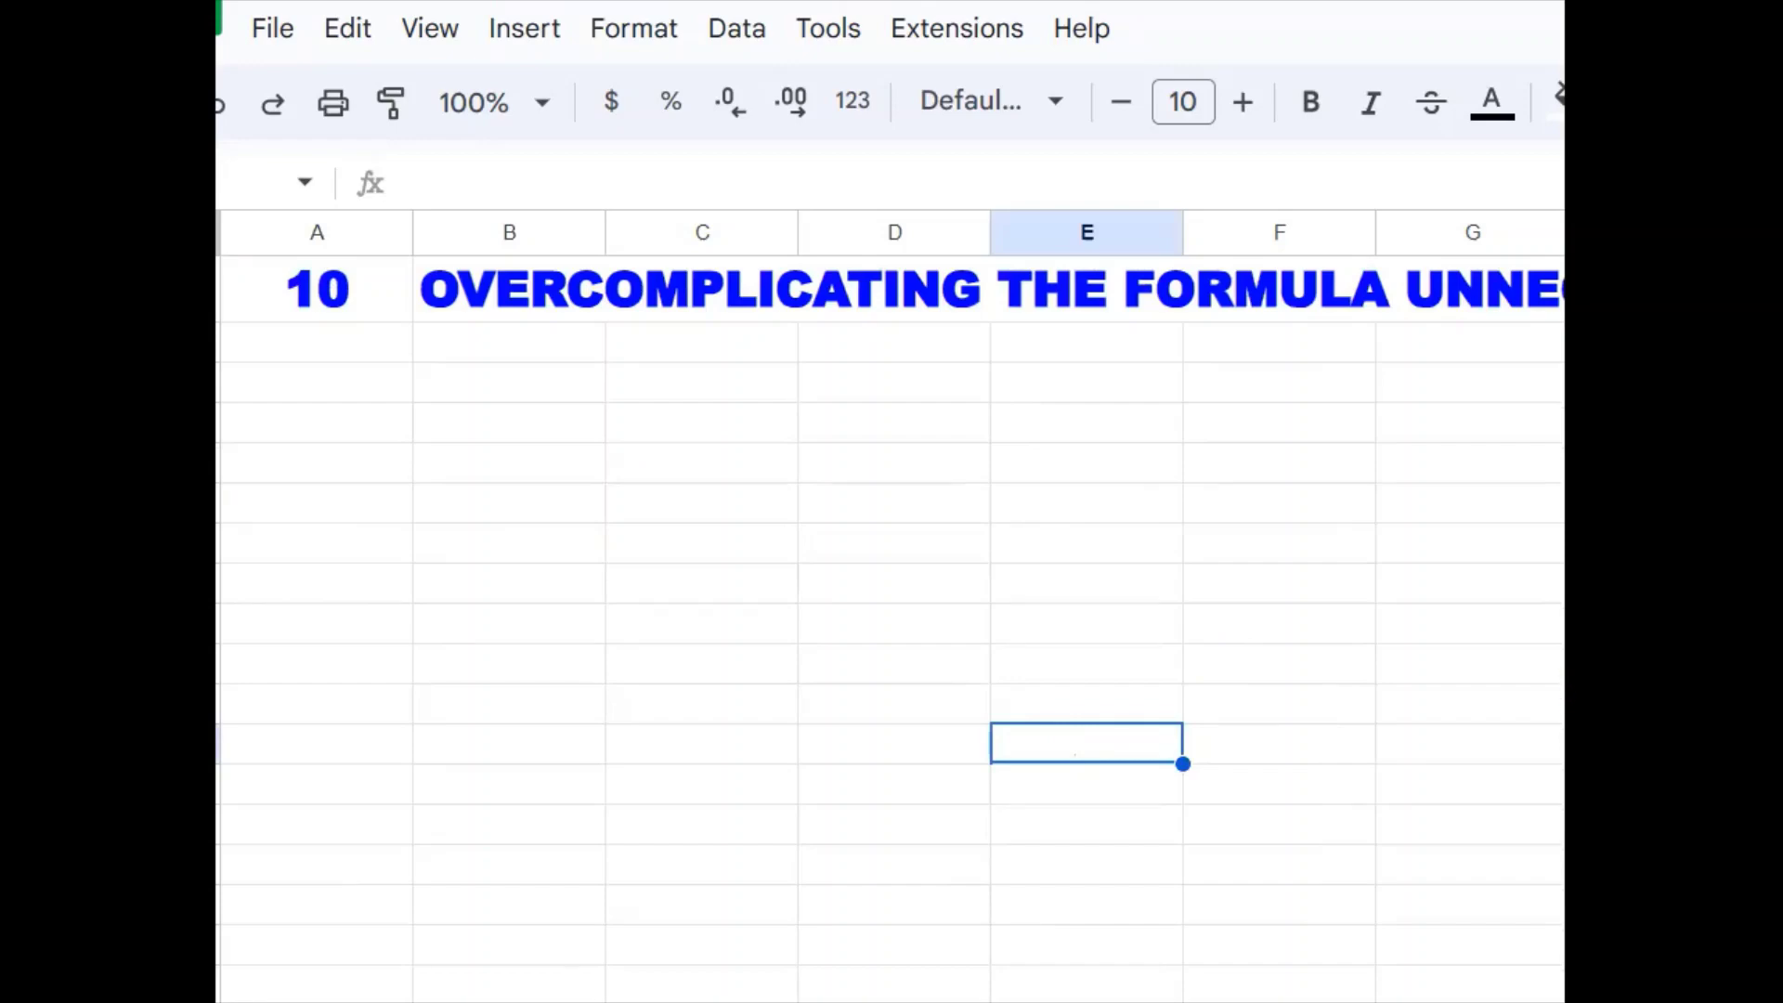
pyautogui.click(967, 625)
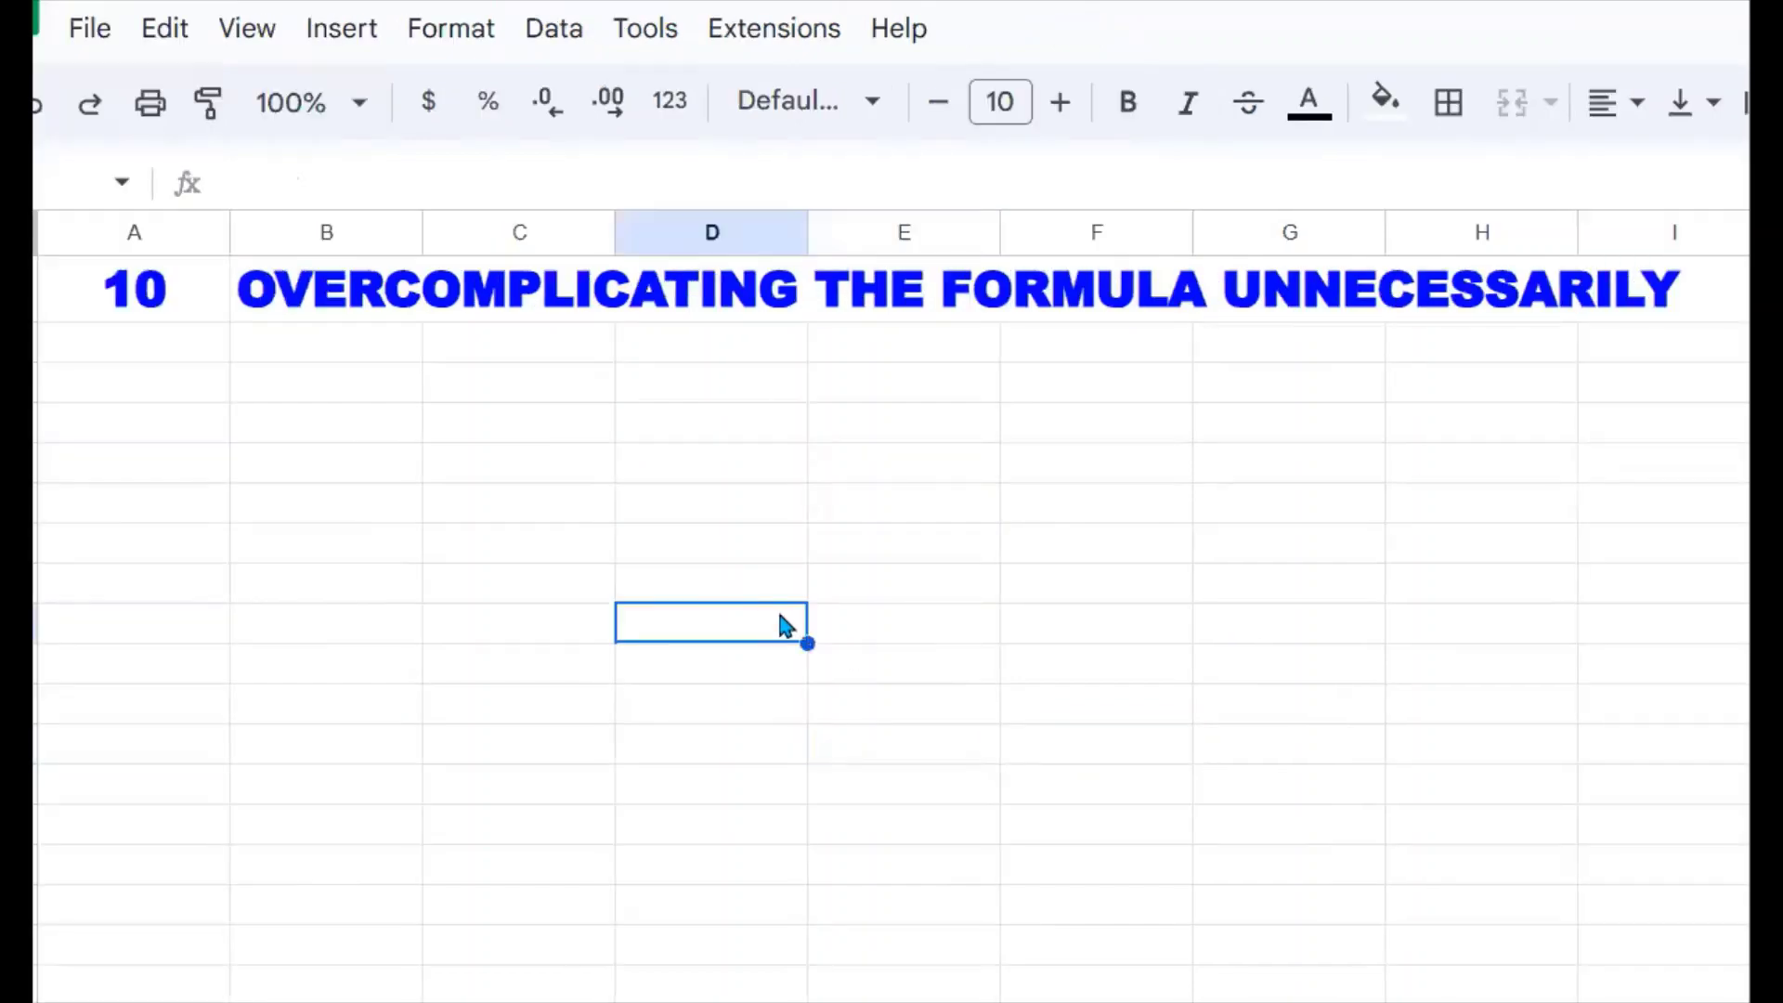